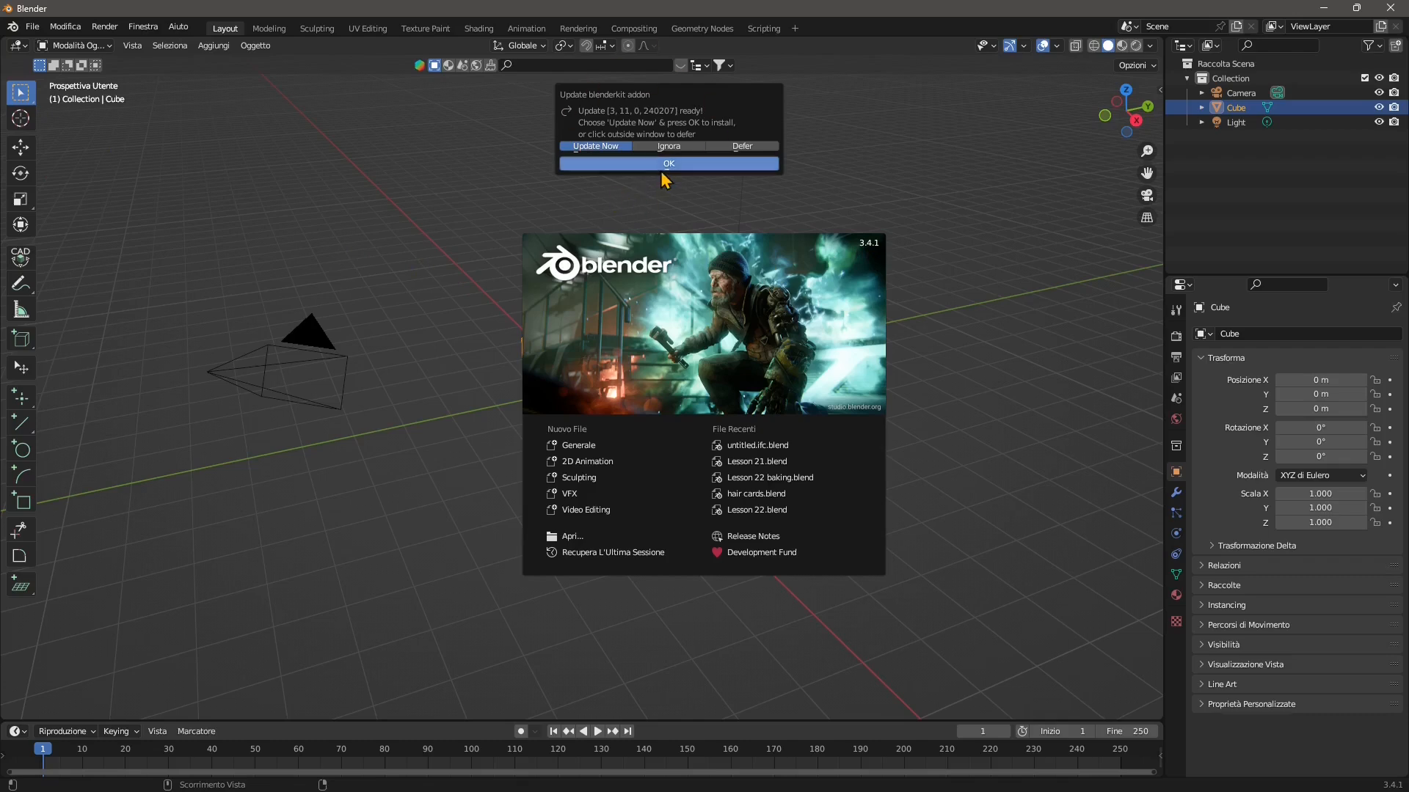
Defer the BlenderKit add-on update and dismiss the splash screen.
click(735, 146)
click(658, 167)
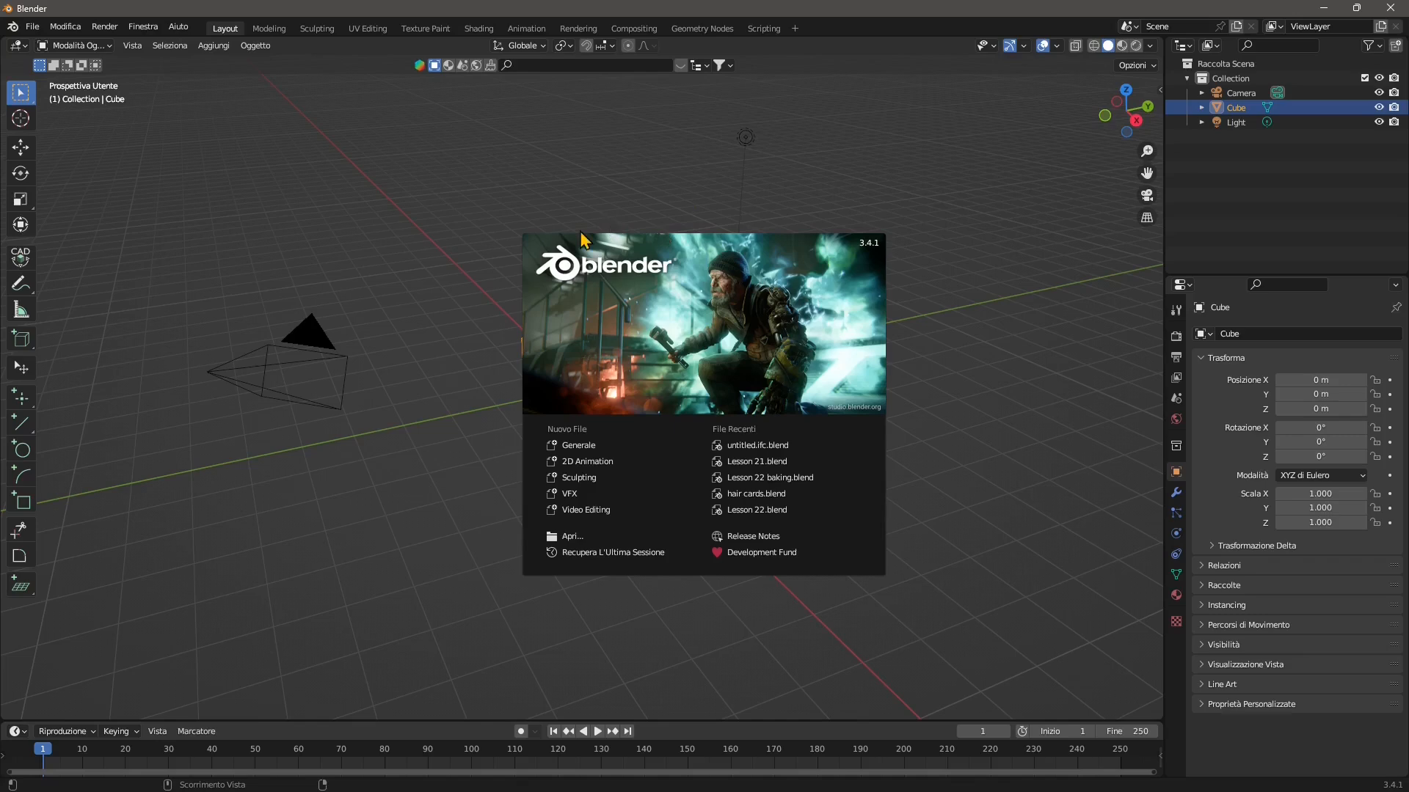
click(453, 244)
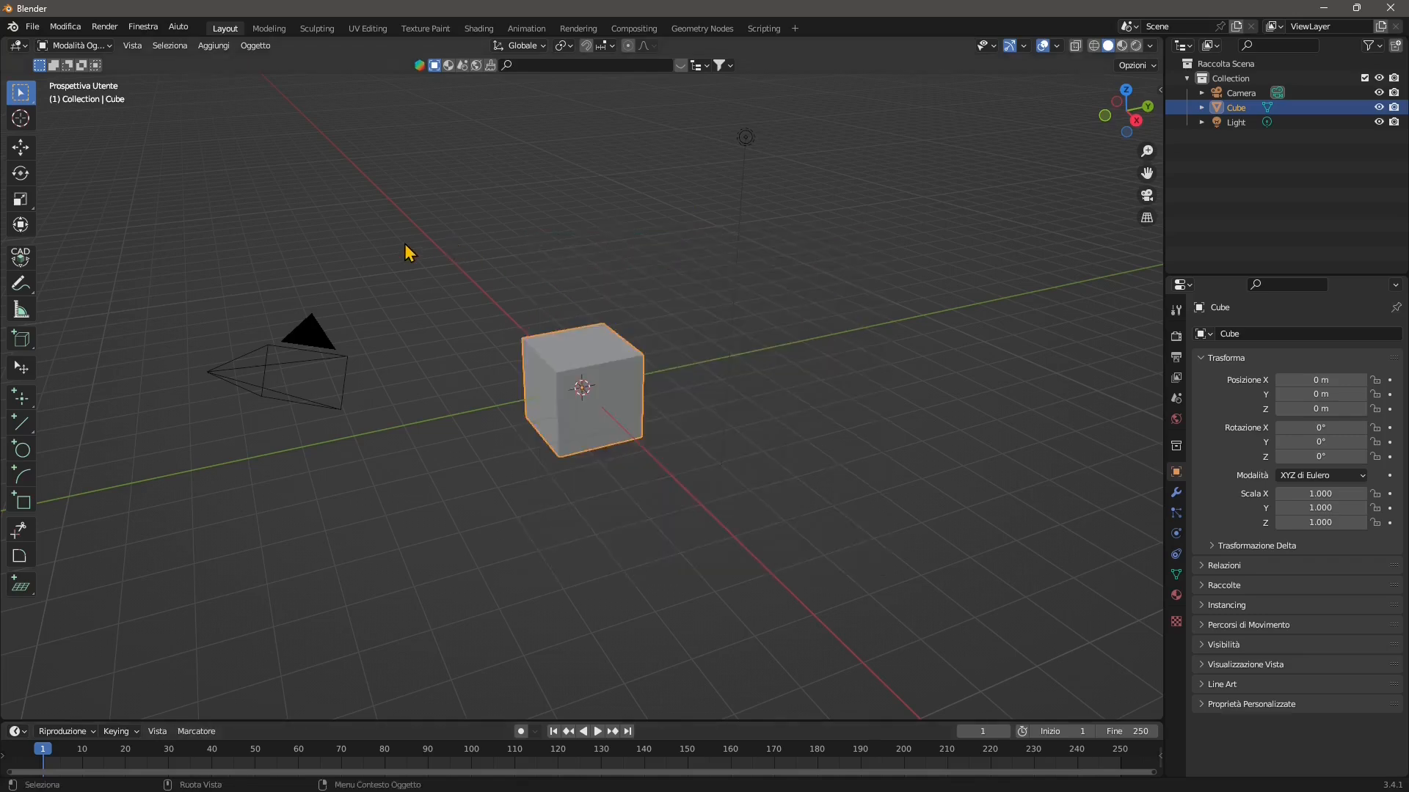
Find the Redshift Render Engine add-on in the preferences by searching "red" and enable it.
click(65, 27)
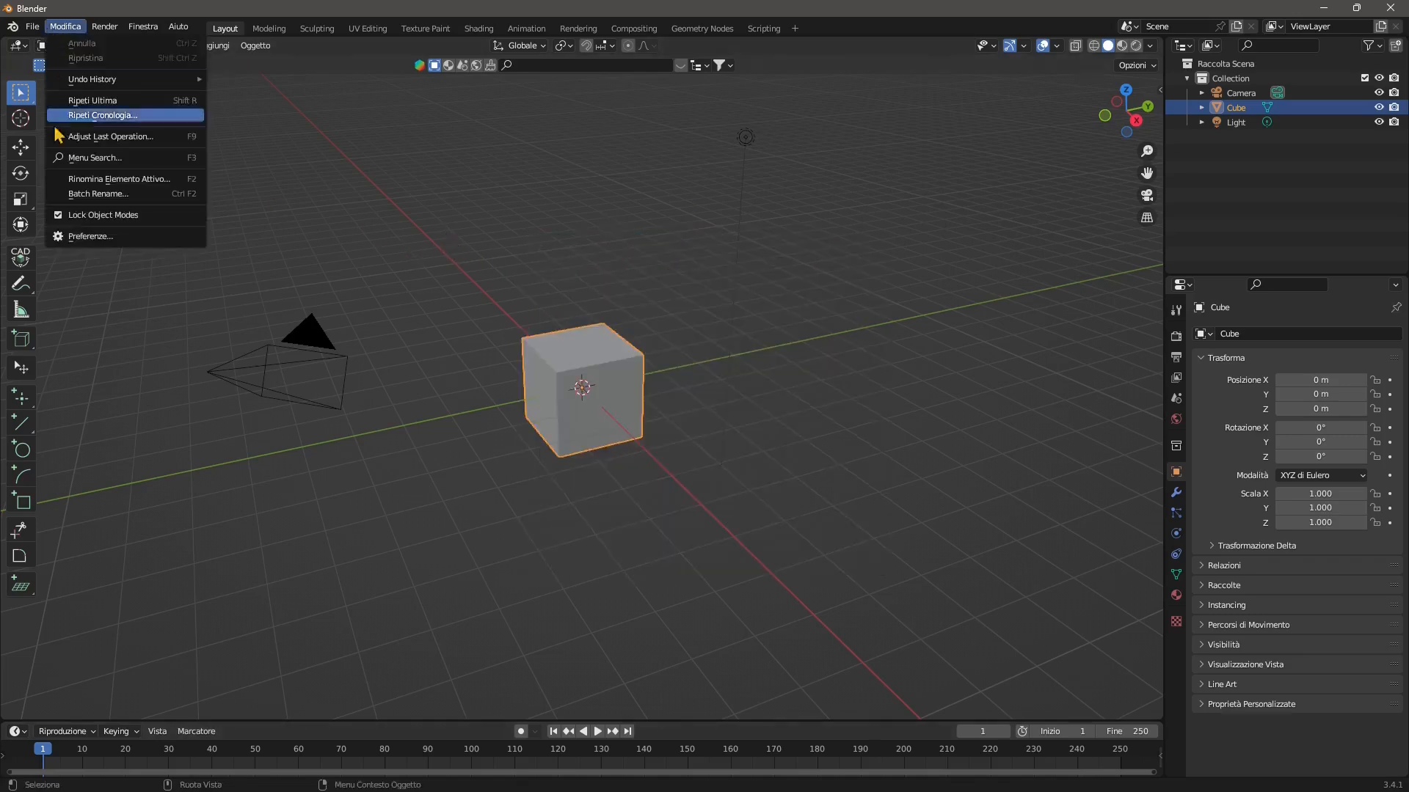
click(75, 237)
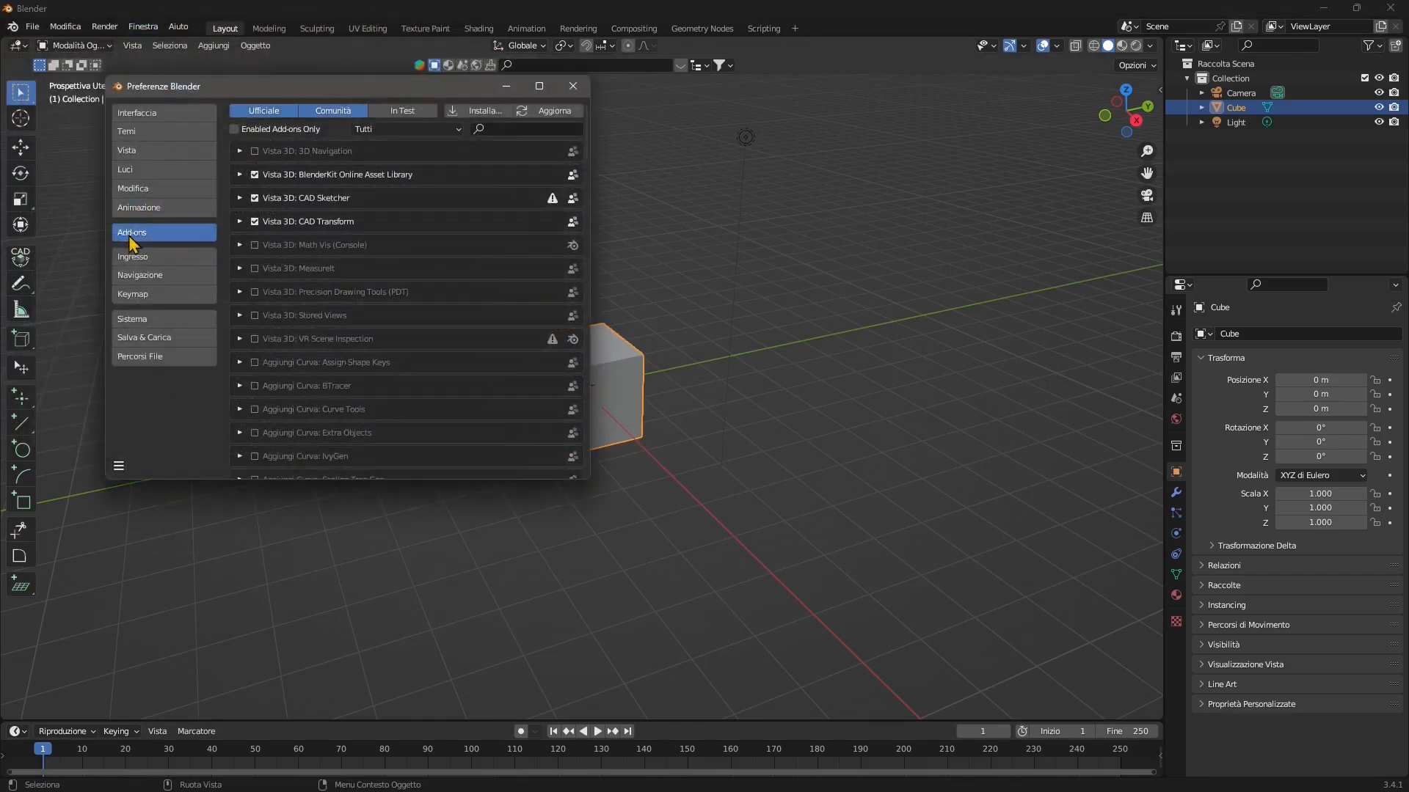
click(529, 129)
text(red)
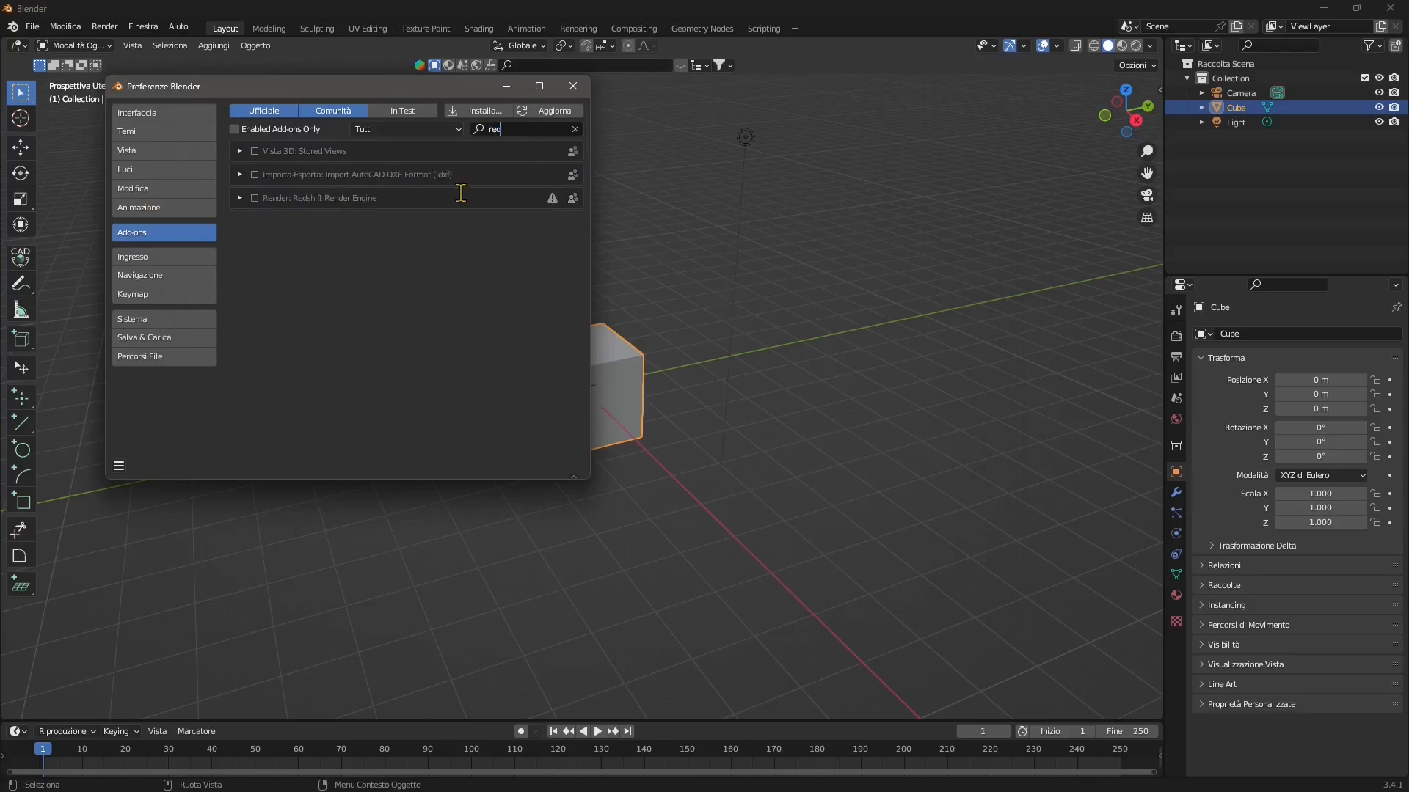
key(Return)
click(252, 201)
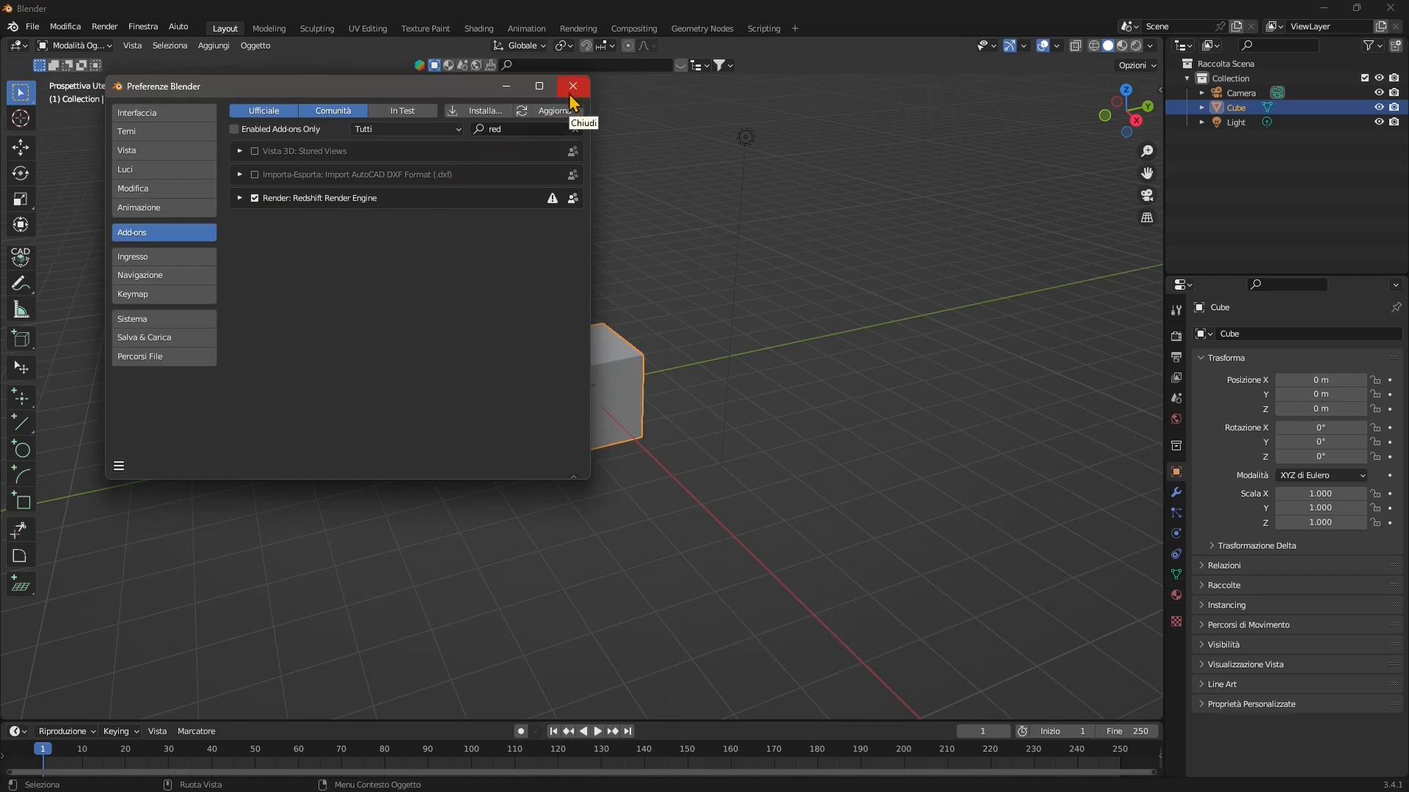
Set the interface language to English (English) and close the preferences.
click(175, 115)
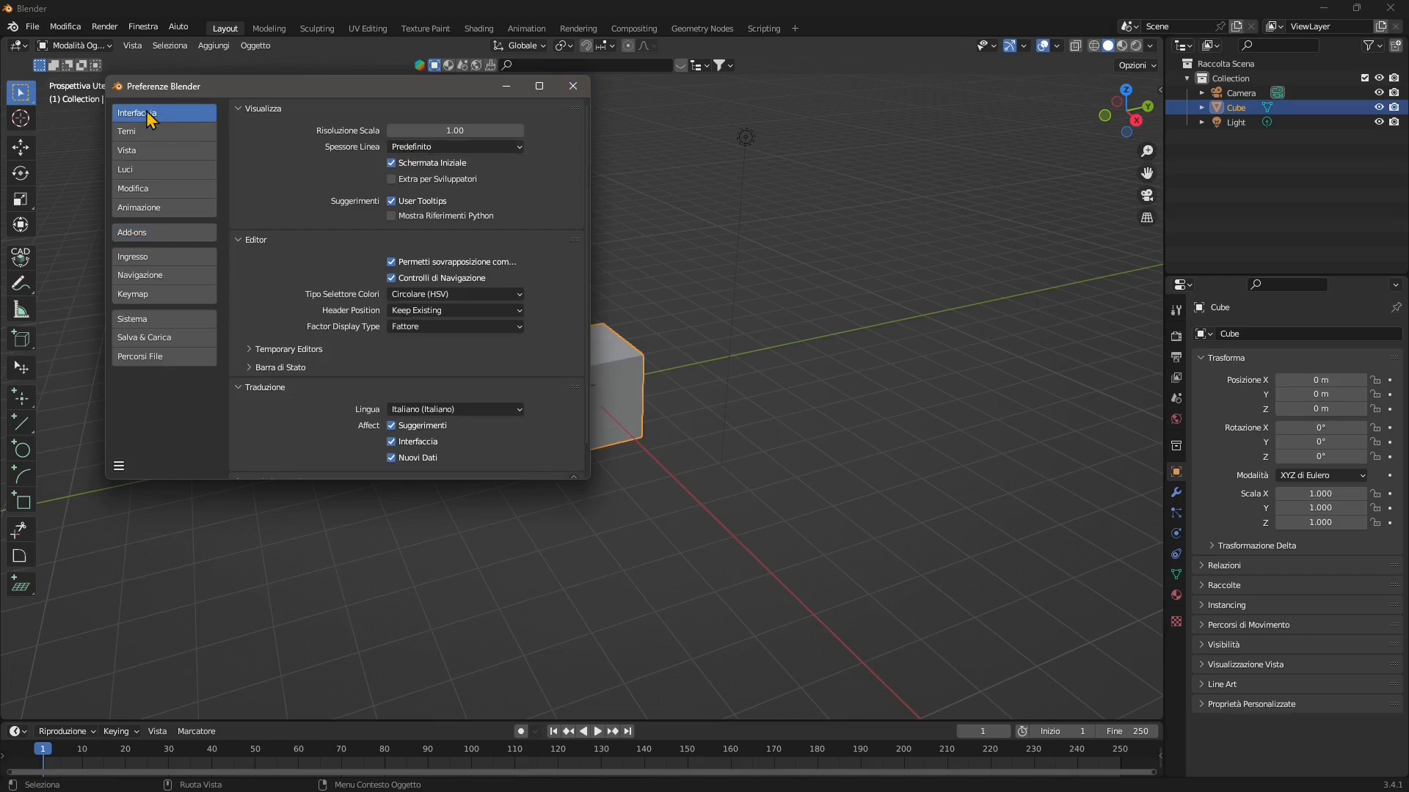
click(428, 411)
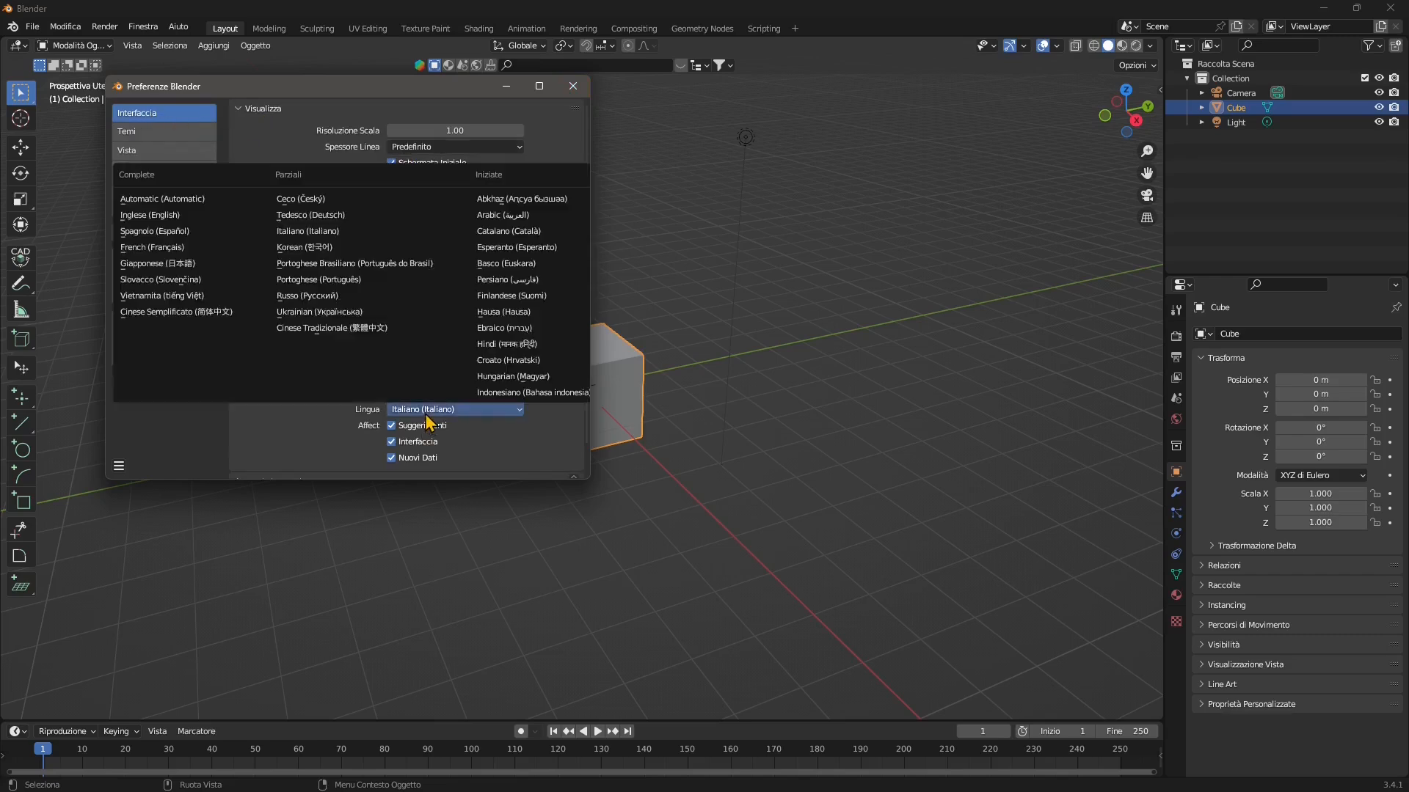
click(156, 216)
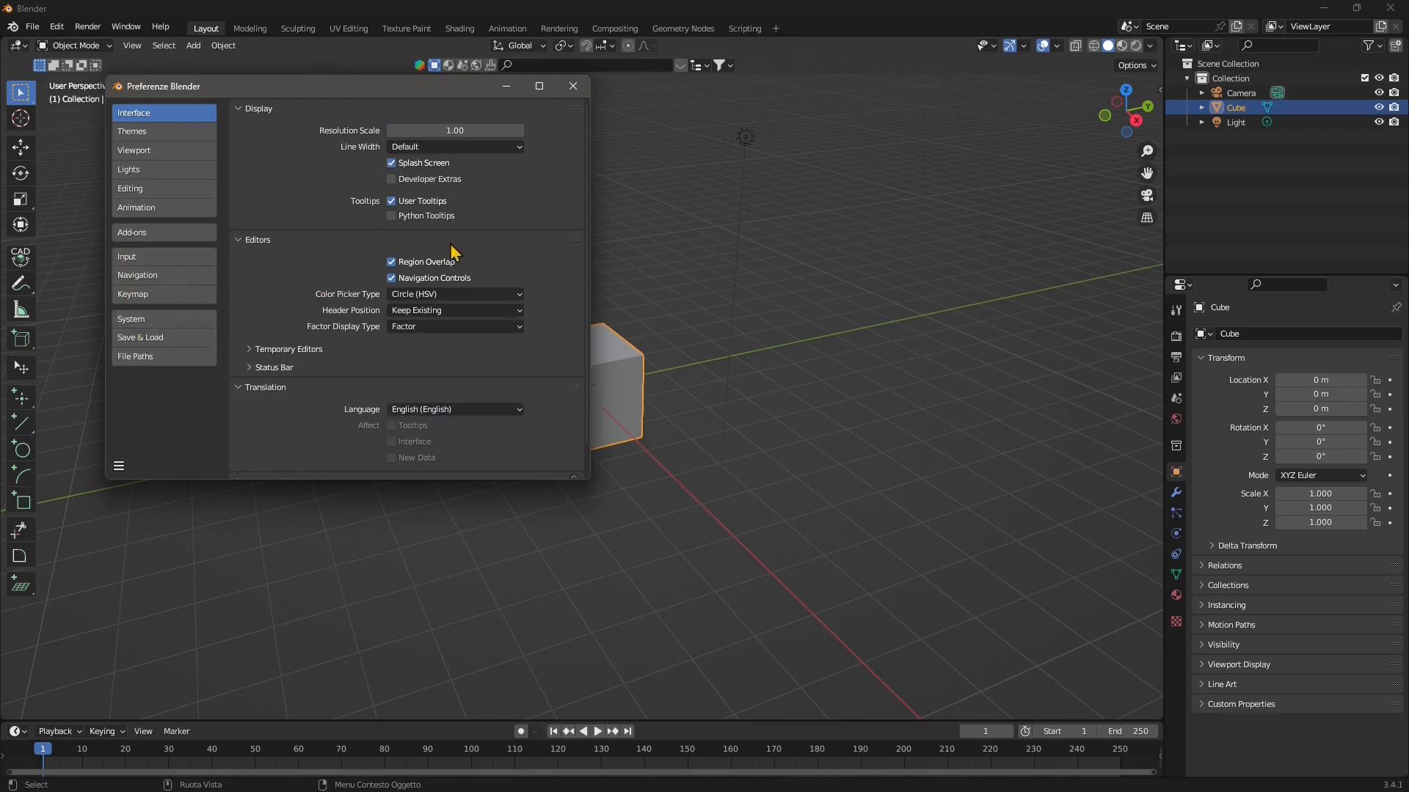
click(573, 86)
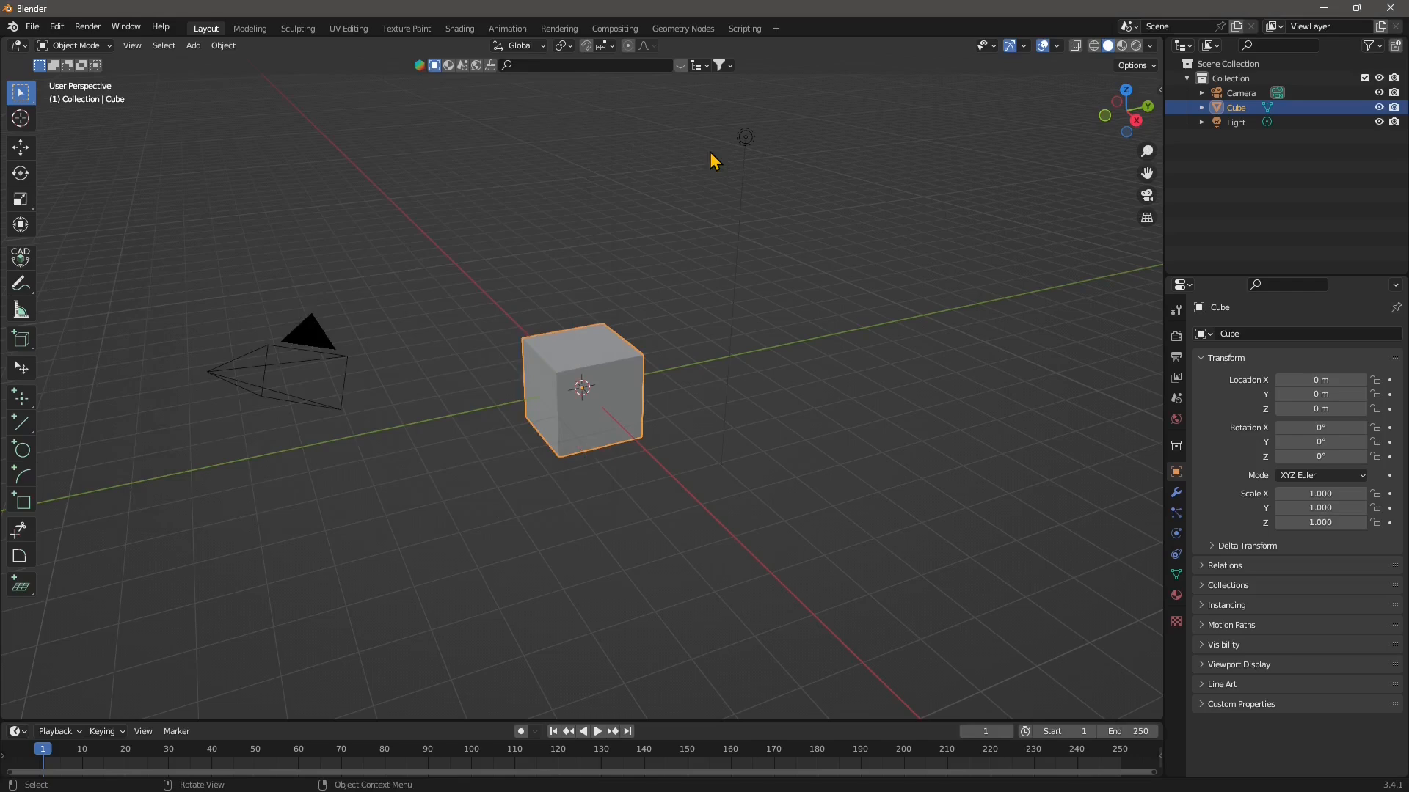
Delete the default camera and light, keeping only the cube in the scene.
scroll(628, 398, up, 3)
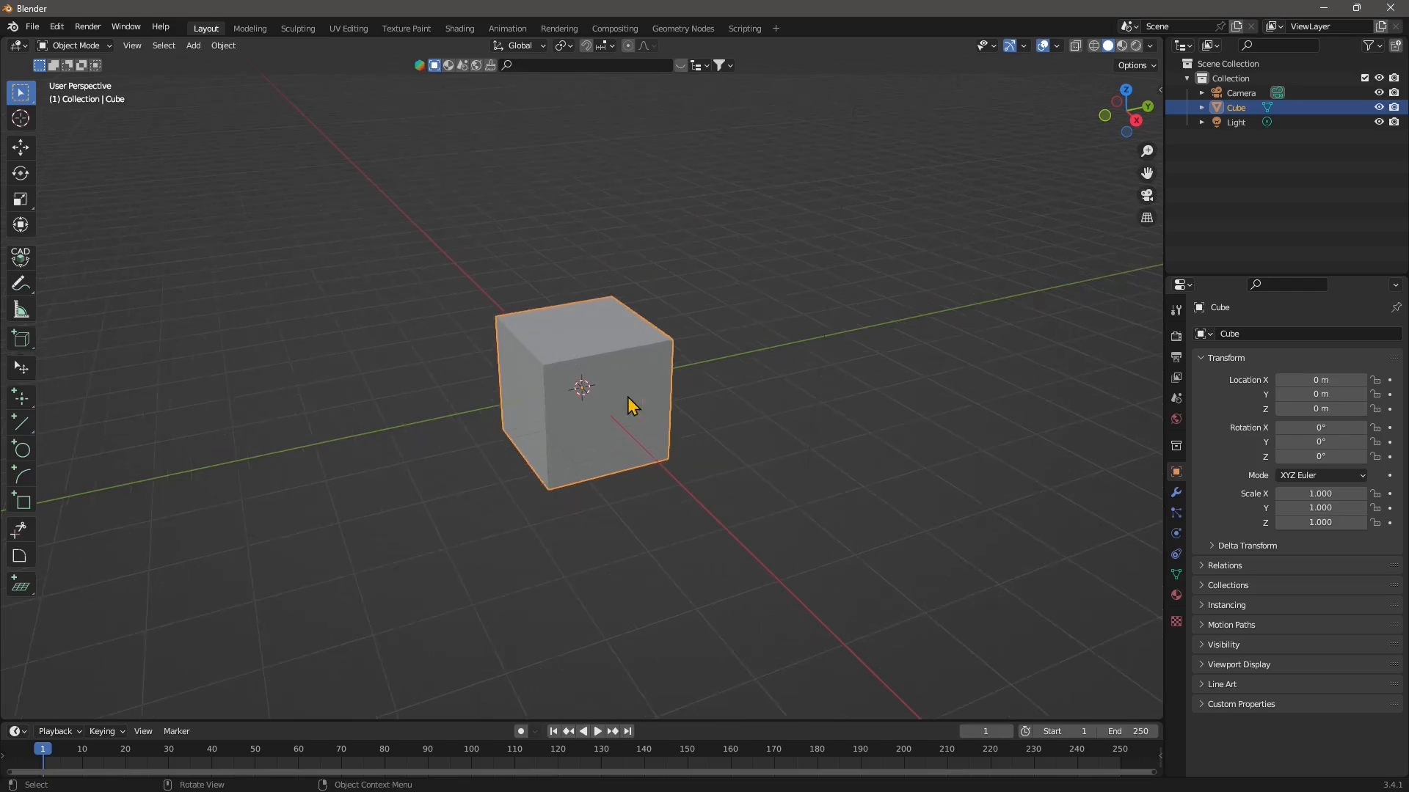
scroll(627, 398, up, 1)
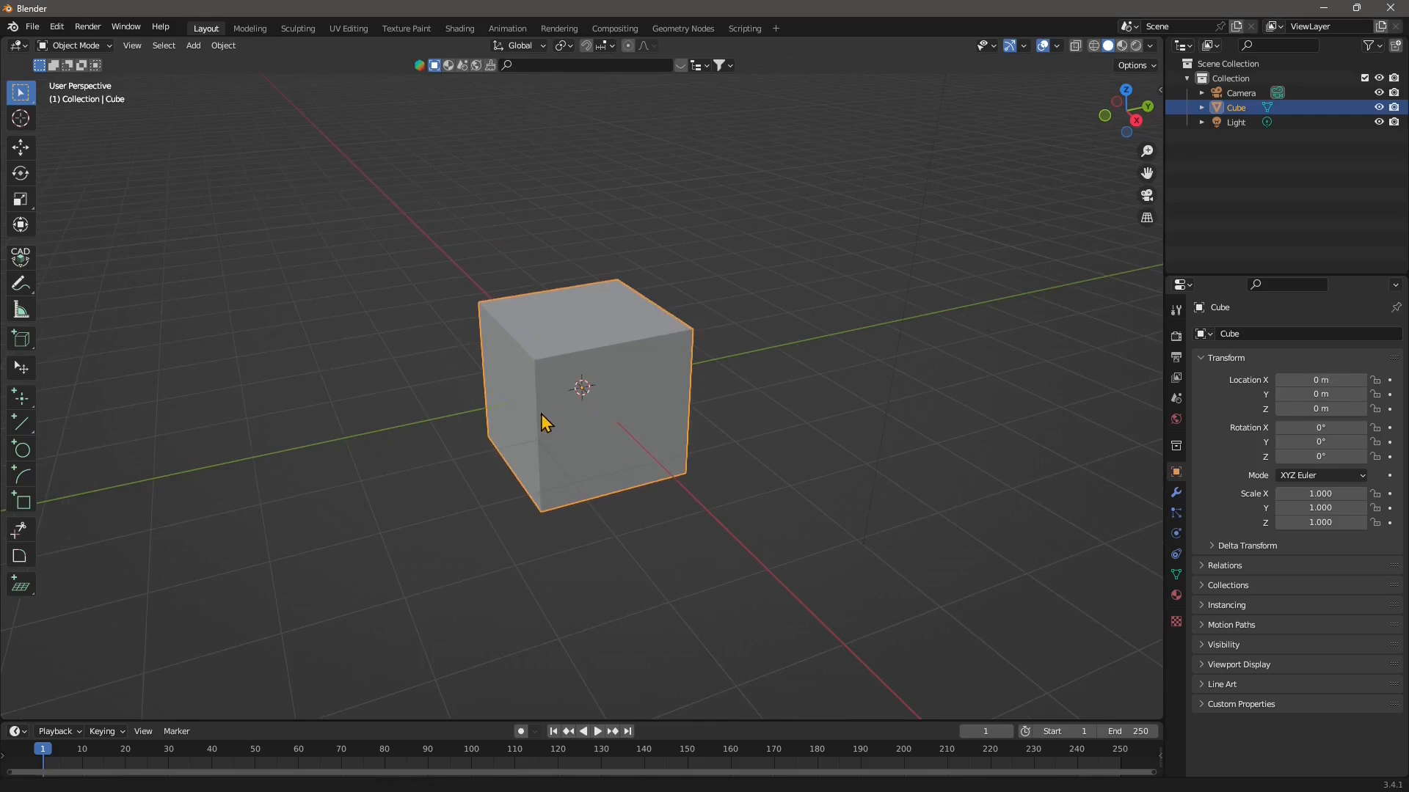
shift+middle_drag(545, 424, 602, 438)
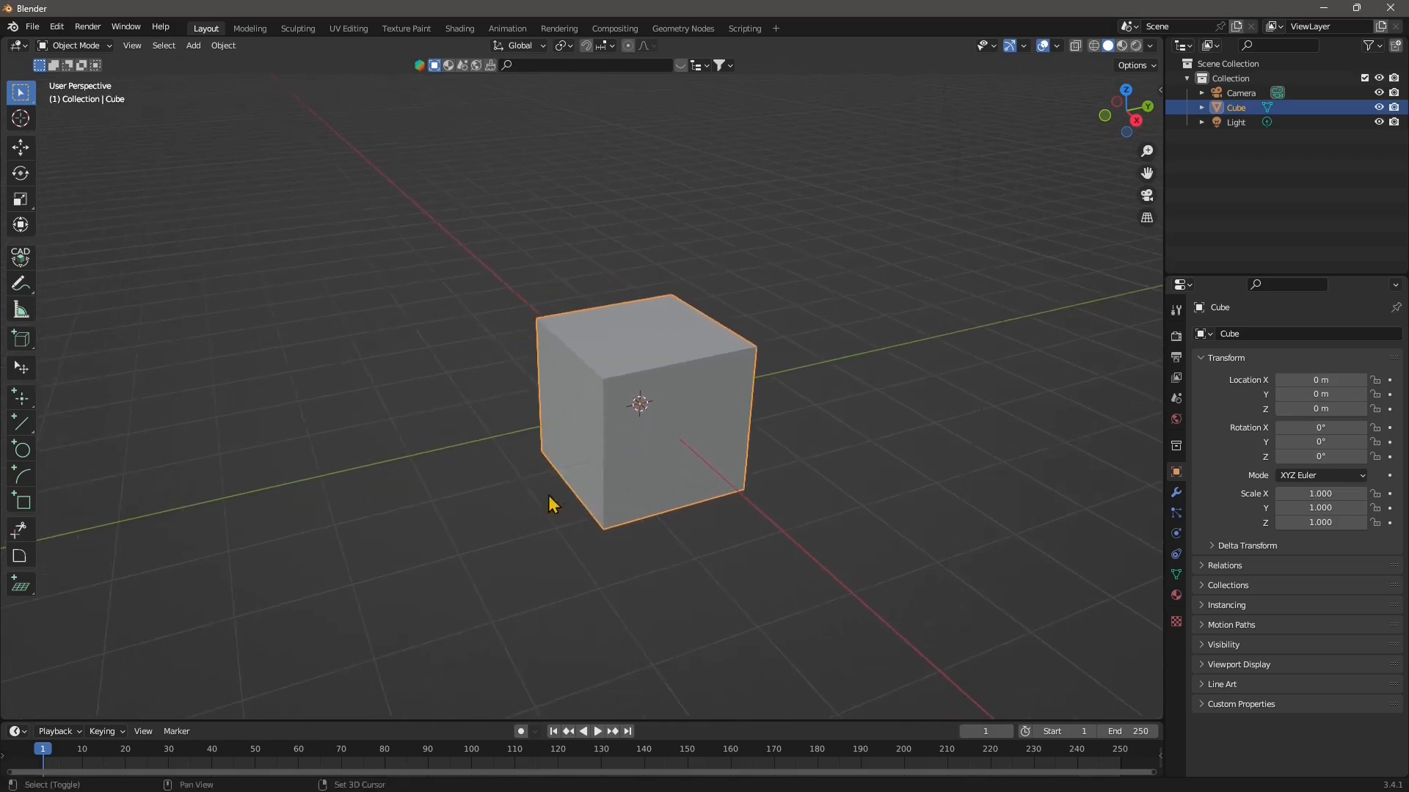
middle_drag(552, 505, 726, 554)
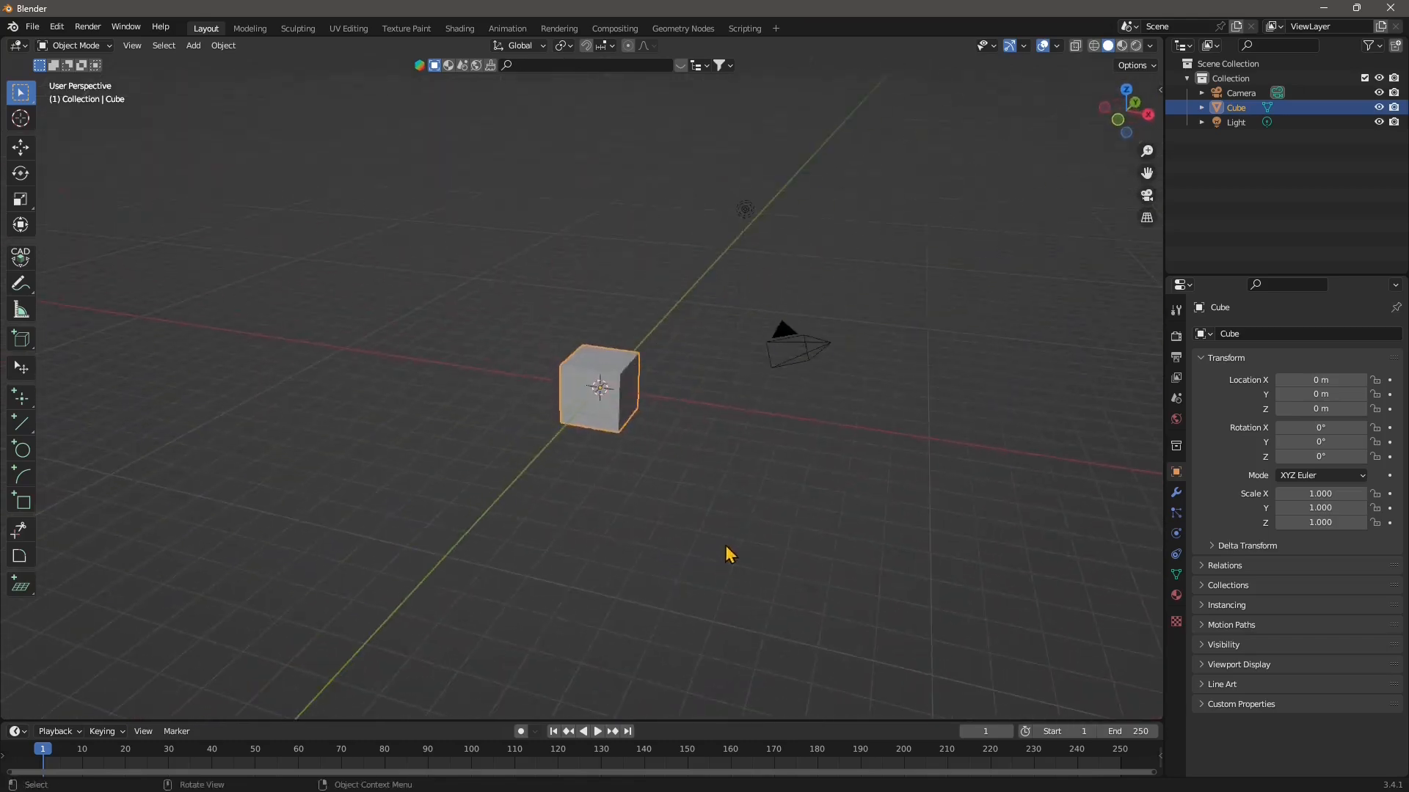
click(808, 360)
ctrl+click(1240, 123)
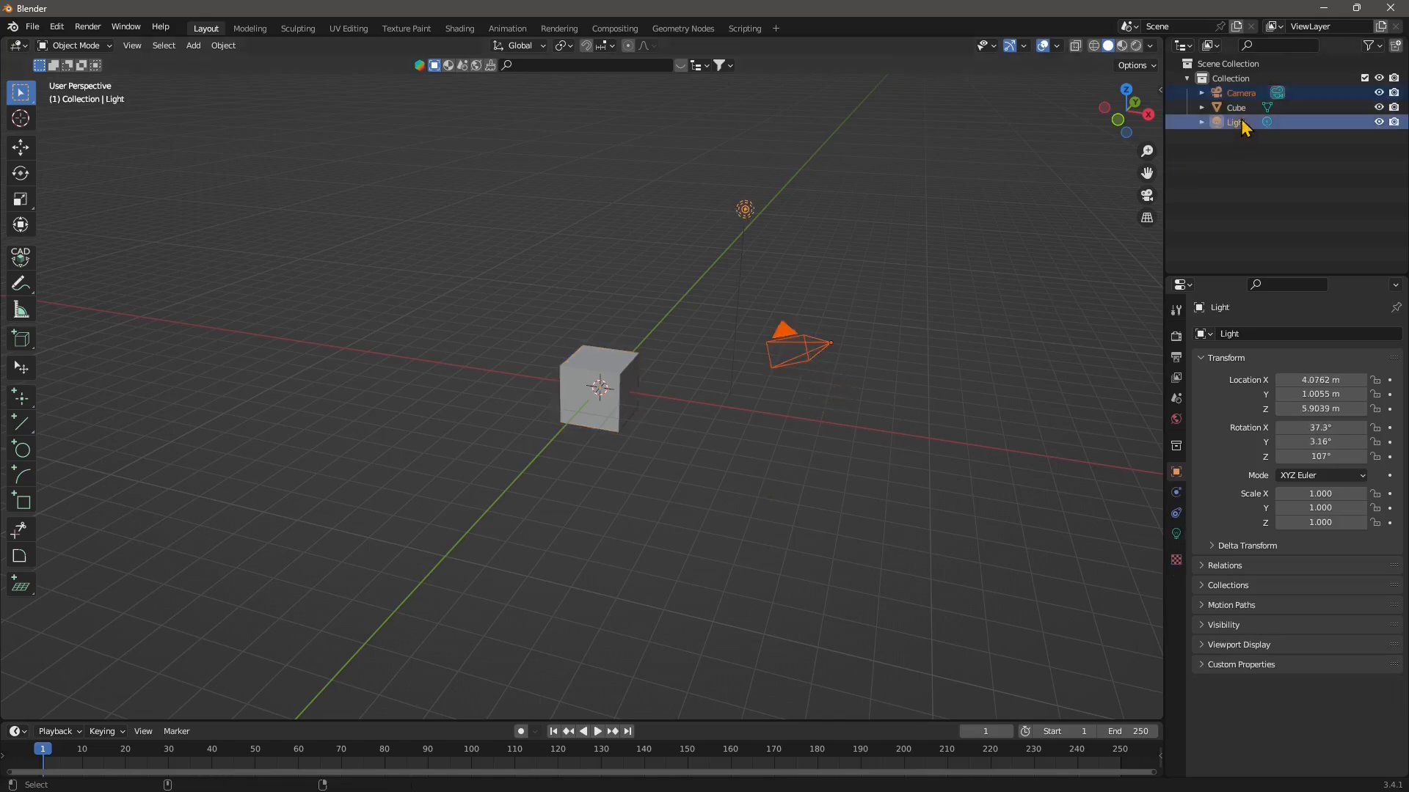
key(Delete)
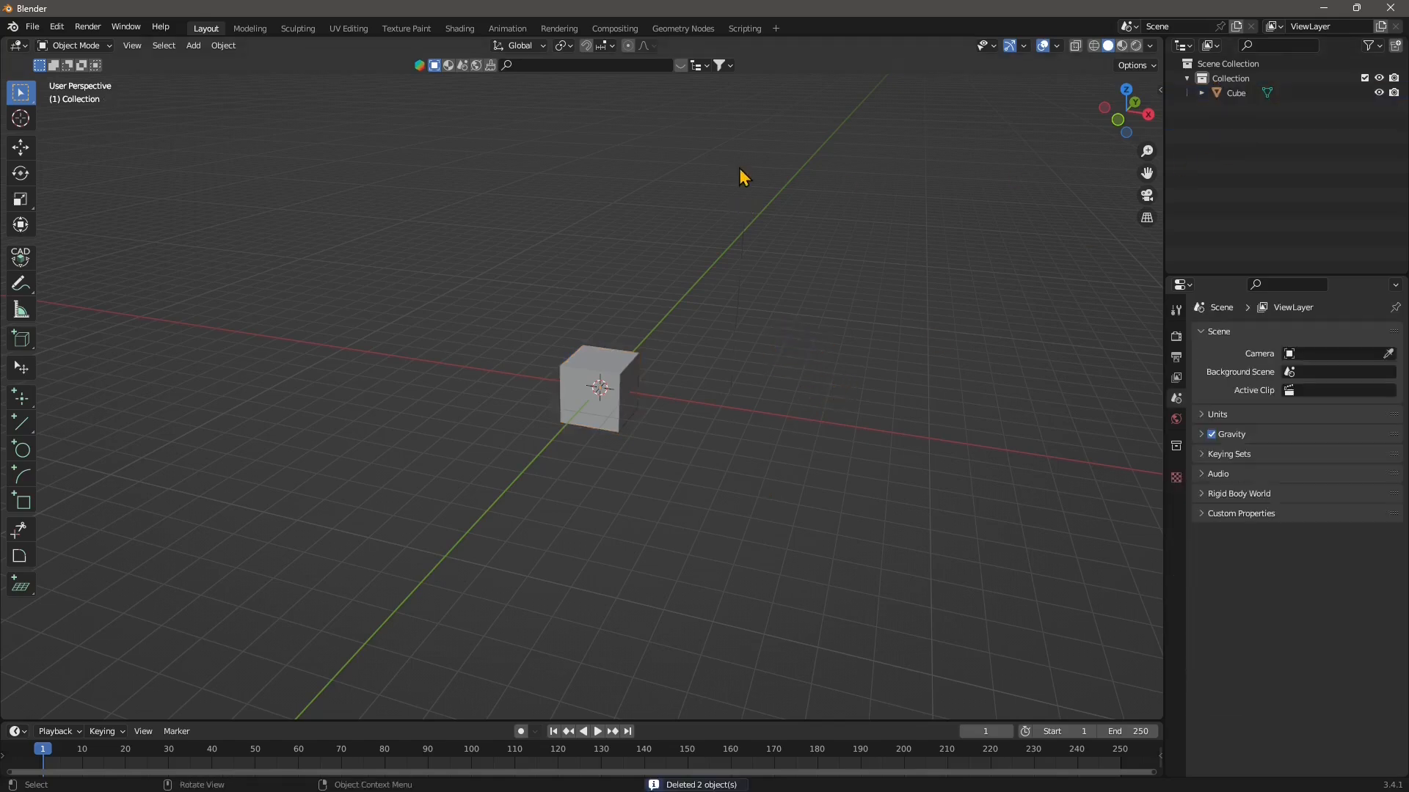
Set the render engine to Redshift Renderer and switch the viewport to rendered shading.
click(1176, 336)
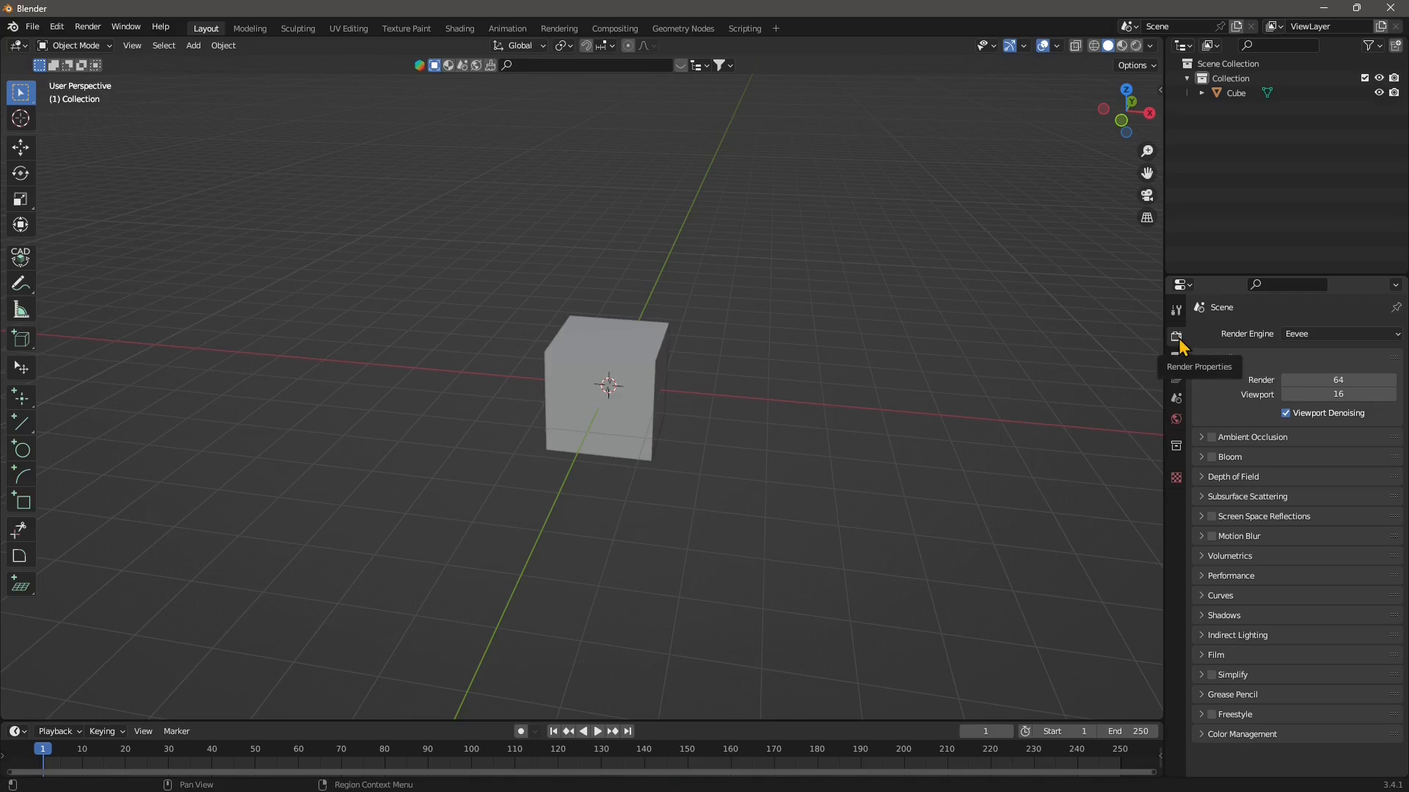
click(1300, 335)
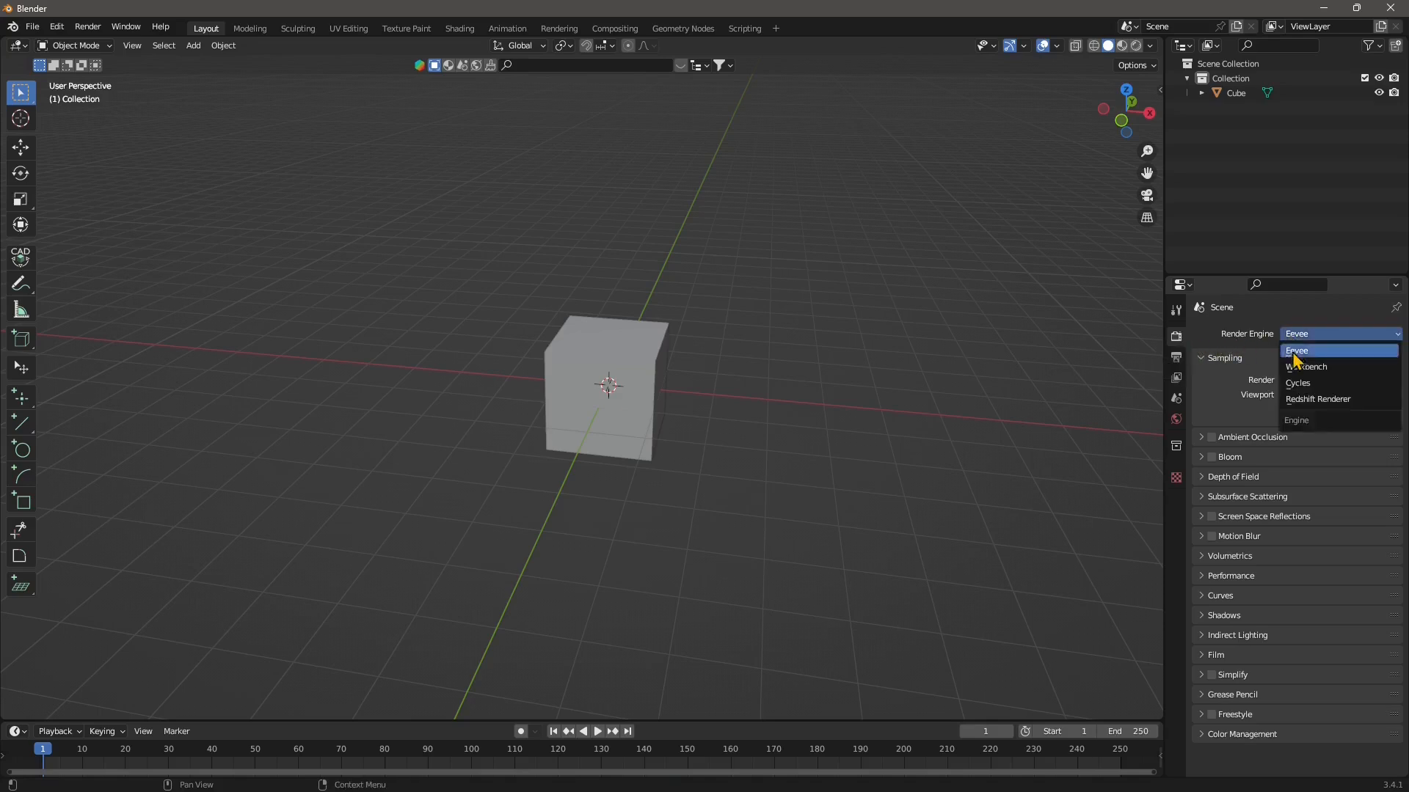
click(1315, 400)
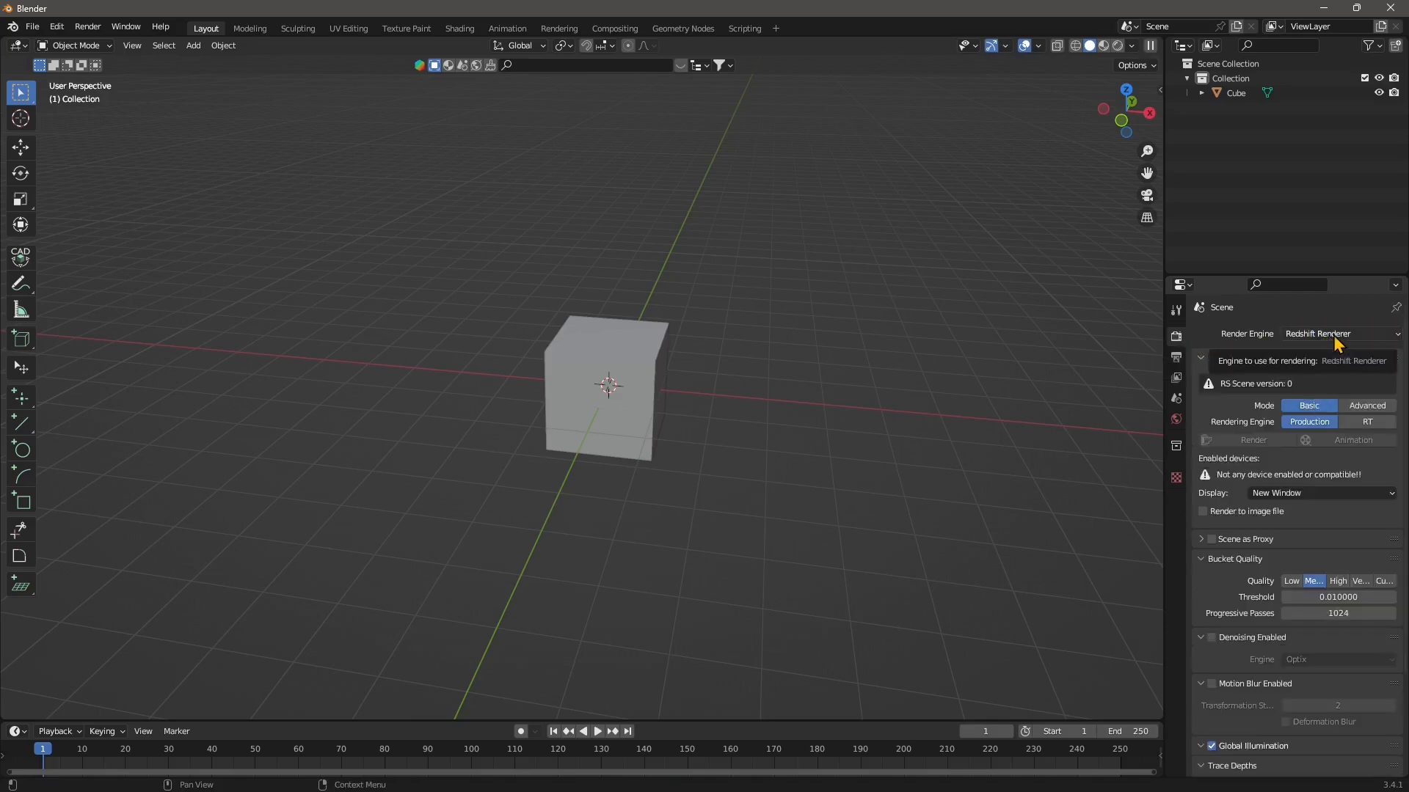
click(1117, 45)
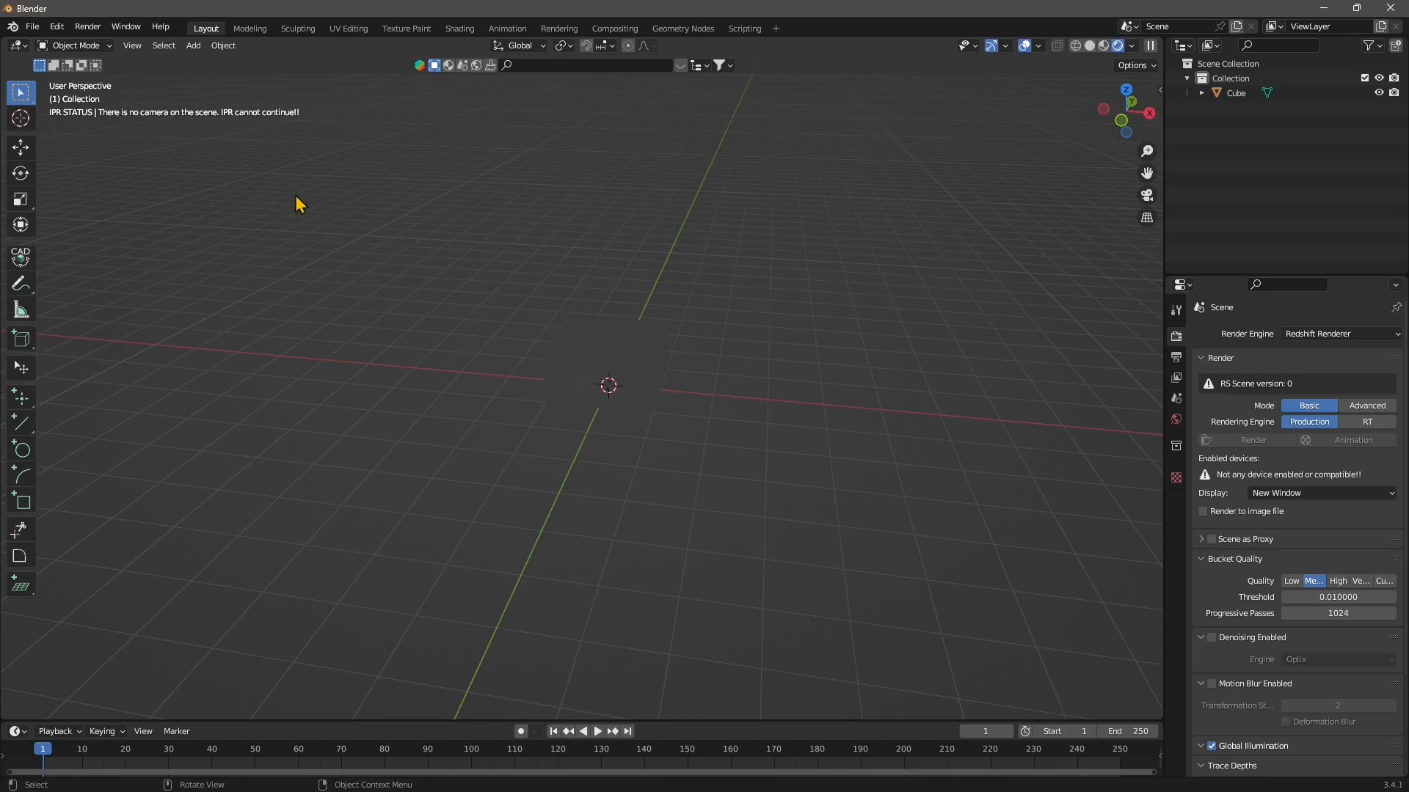
Add a camera to the scene.
click(195, 47)
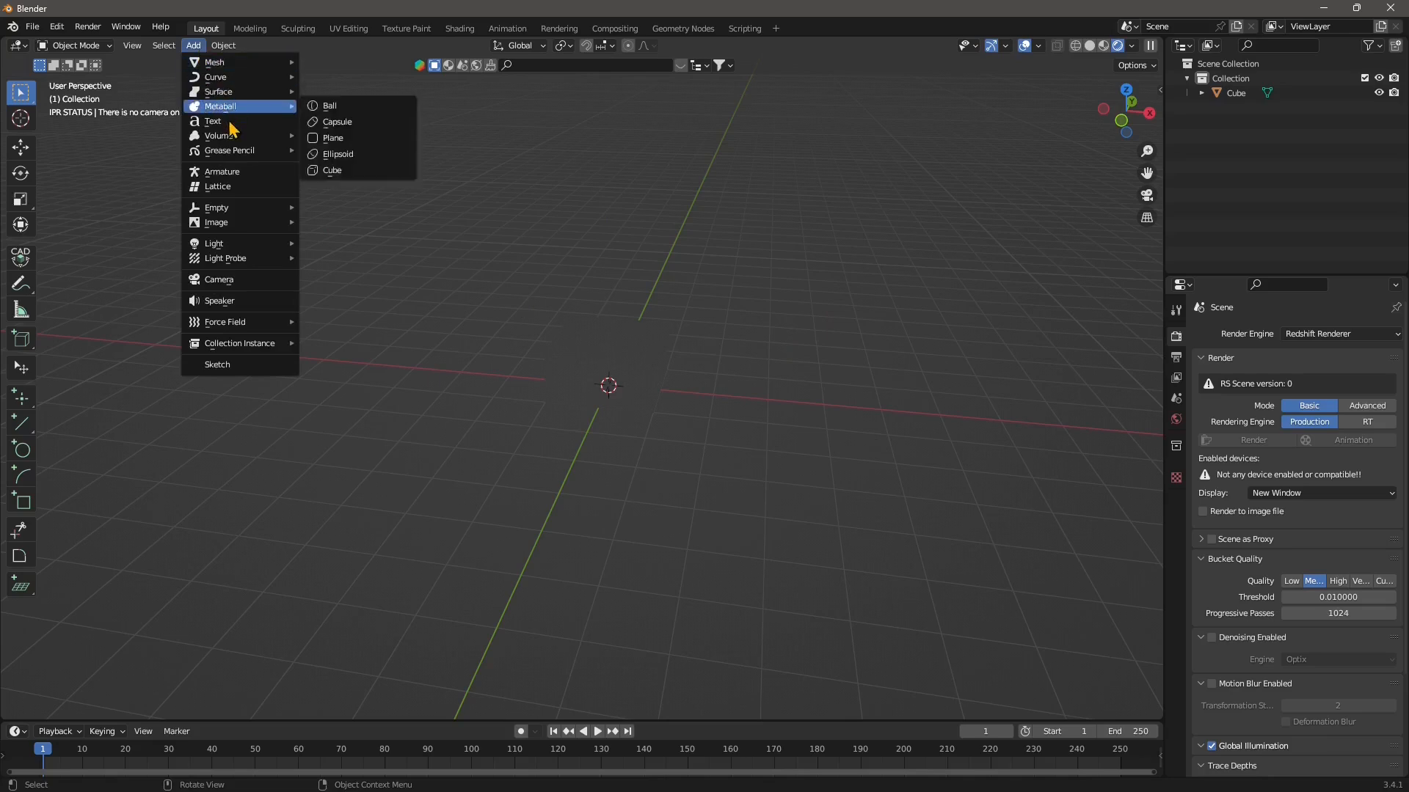
click(248, 285)
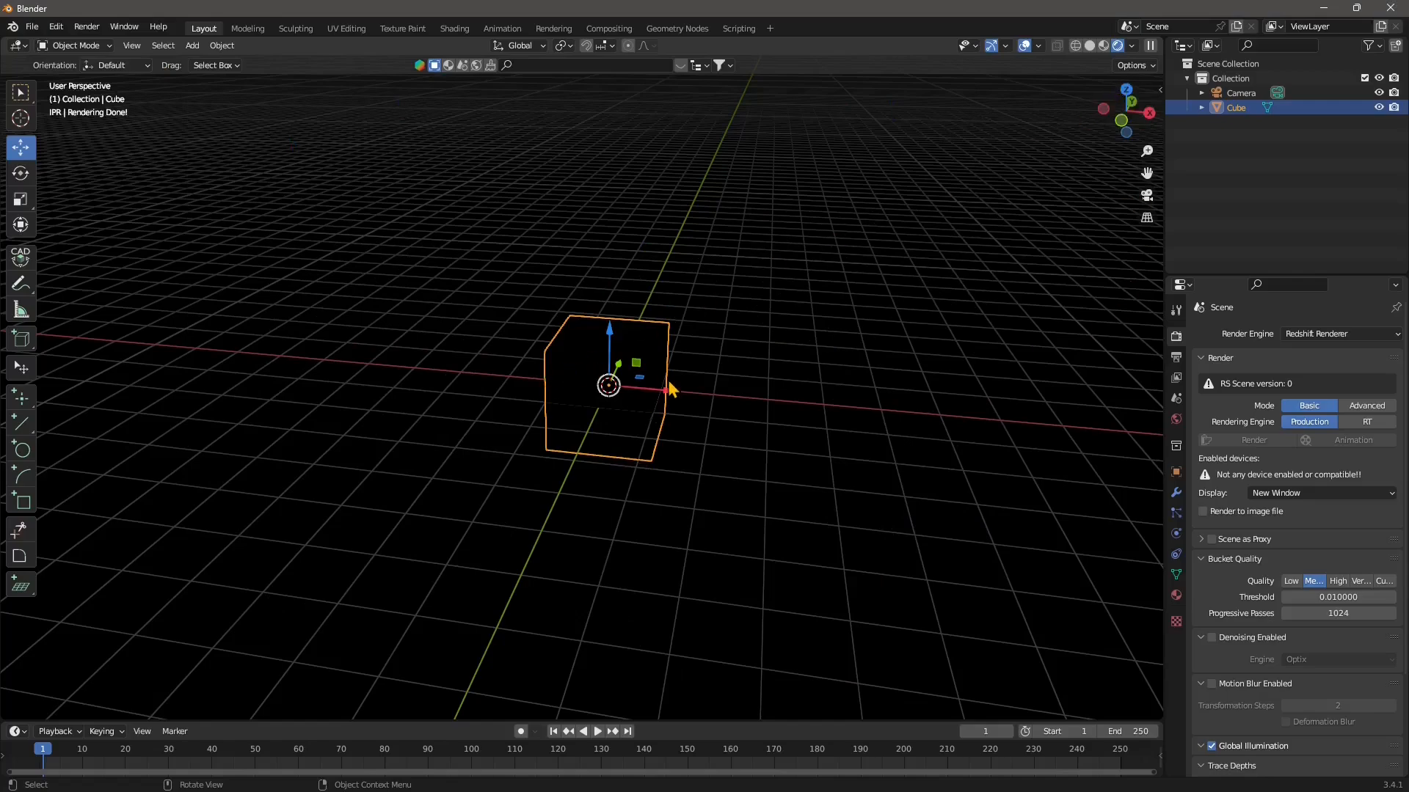
middle_drag(668, 380, 624, 386)
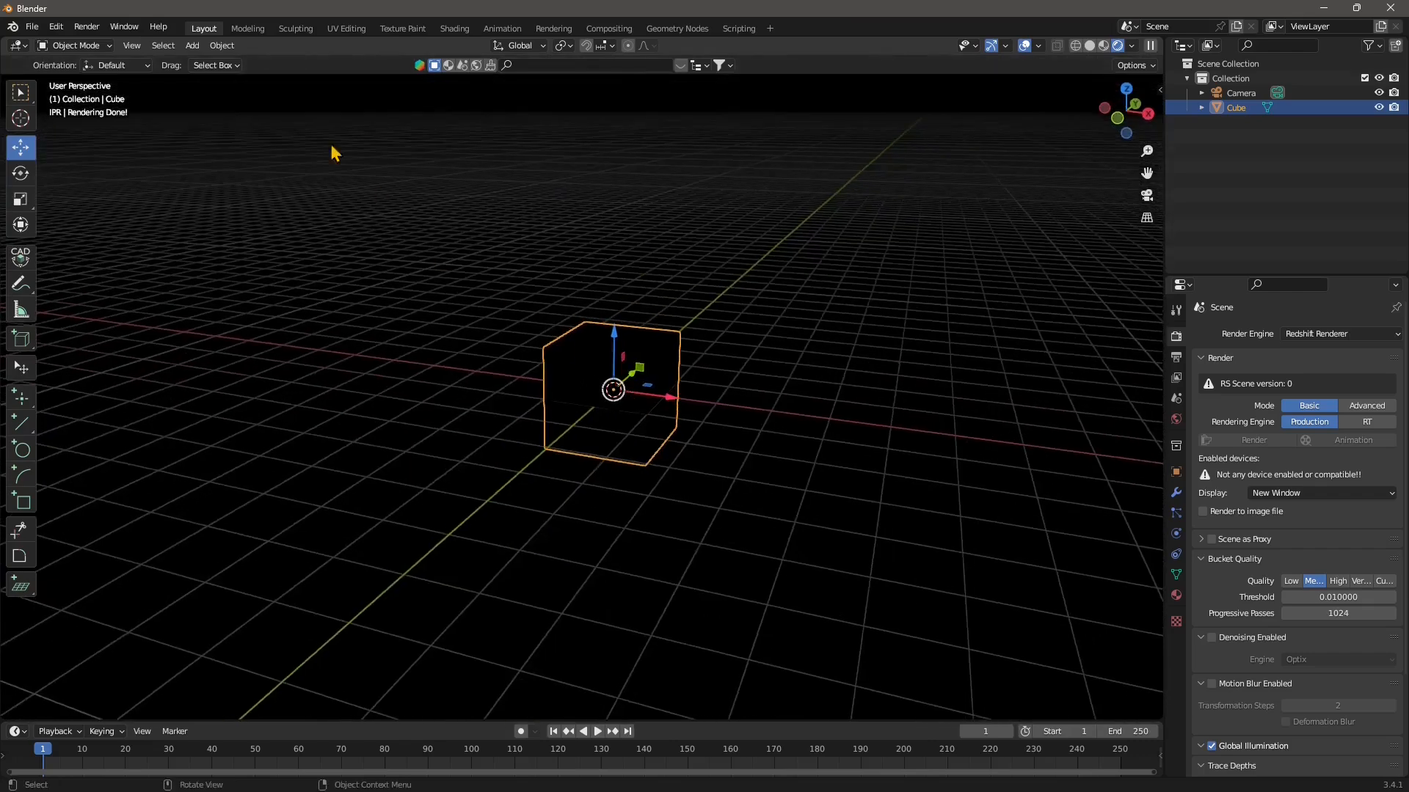
click(192, 45)
mouse_move(233, 247)
scroll(1249, 470, down, 2)
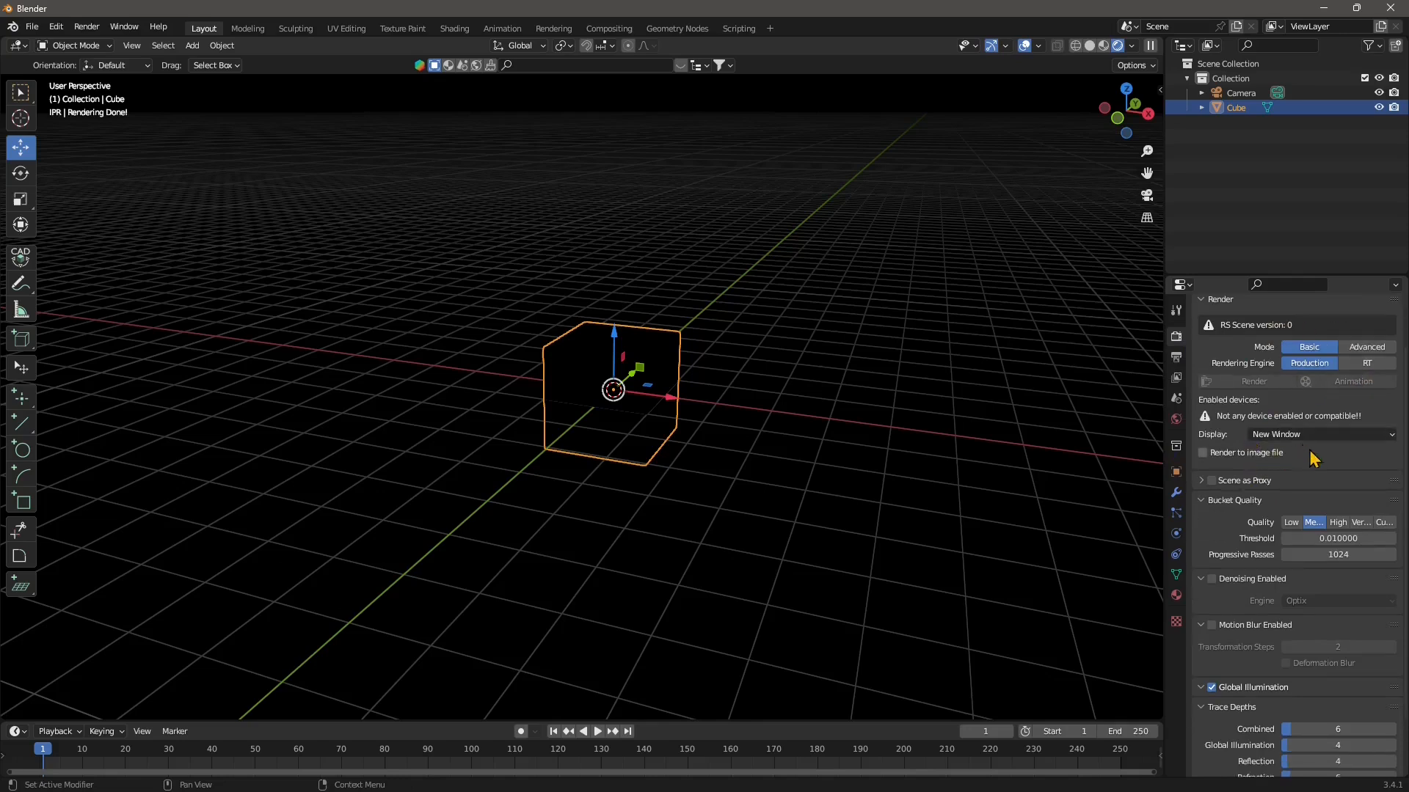
scroll(1321, 477, down, 3)
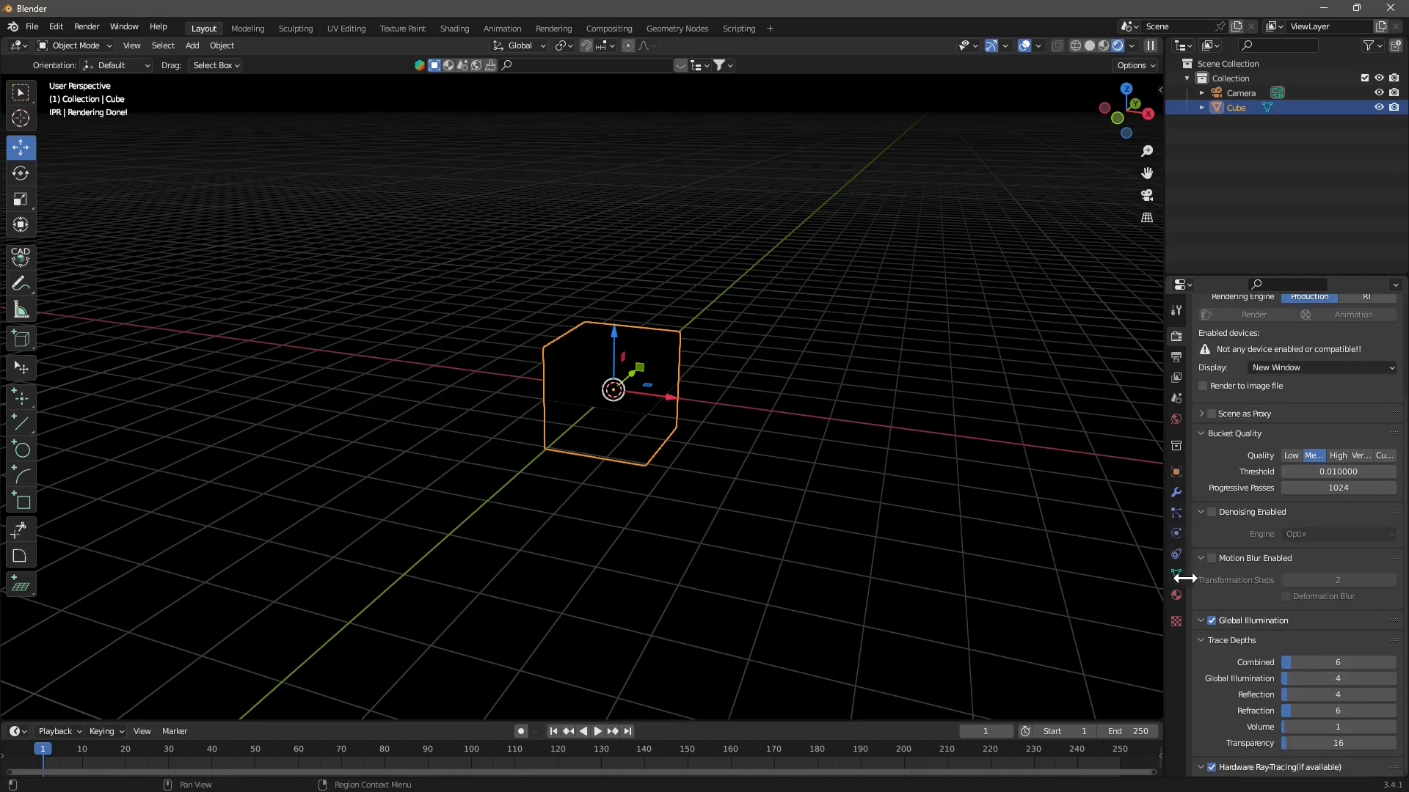
Set the World's environment shader type to Environment and collapse its General and Texture parameter groups.
click(1178, 420)
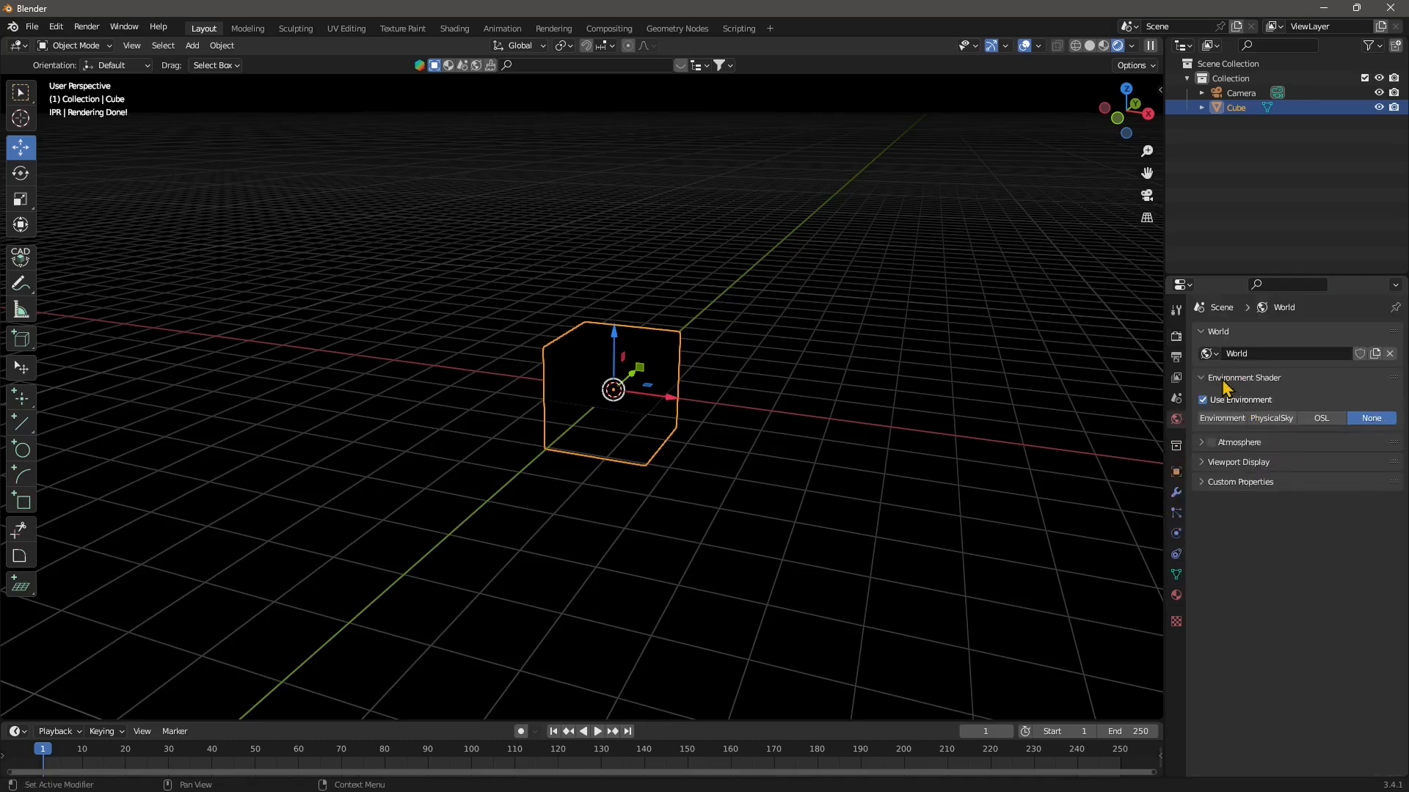
click(1269, 422)
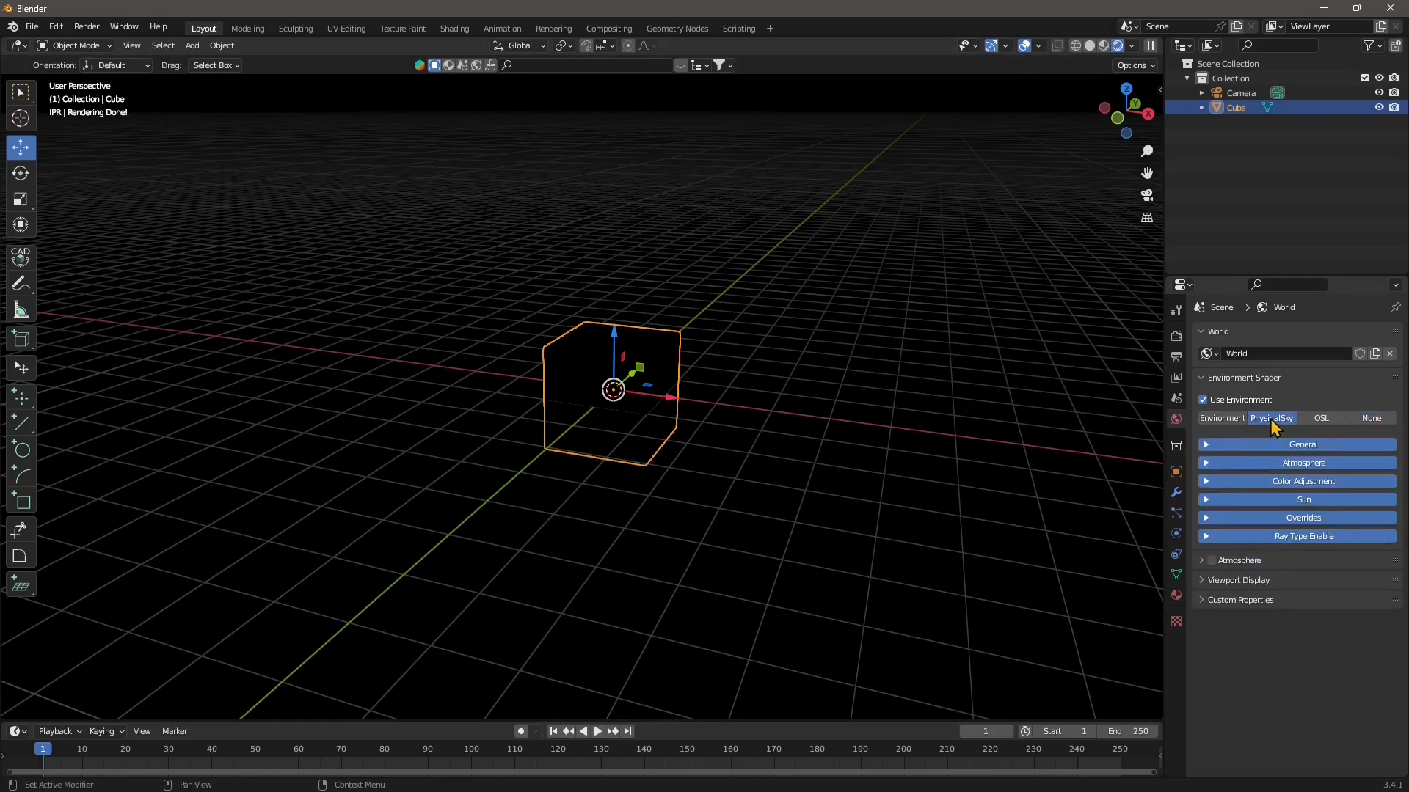
click(1232, 419)
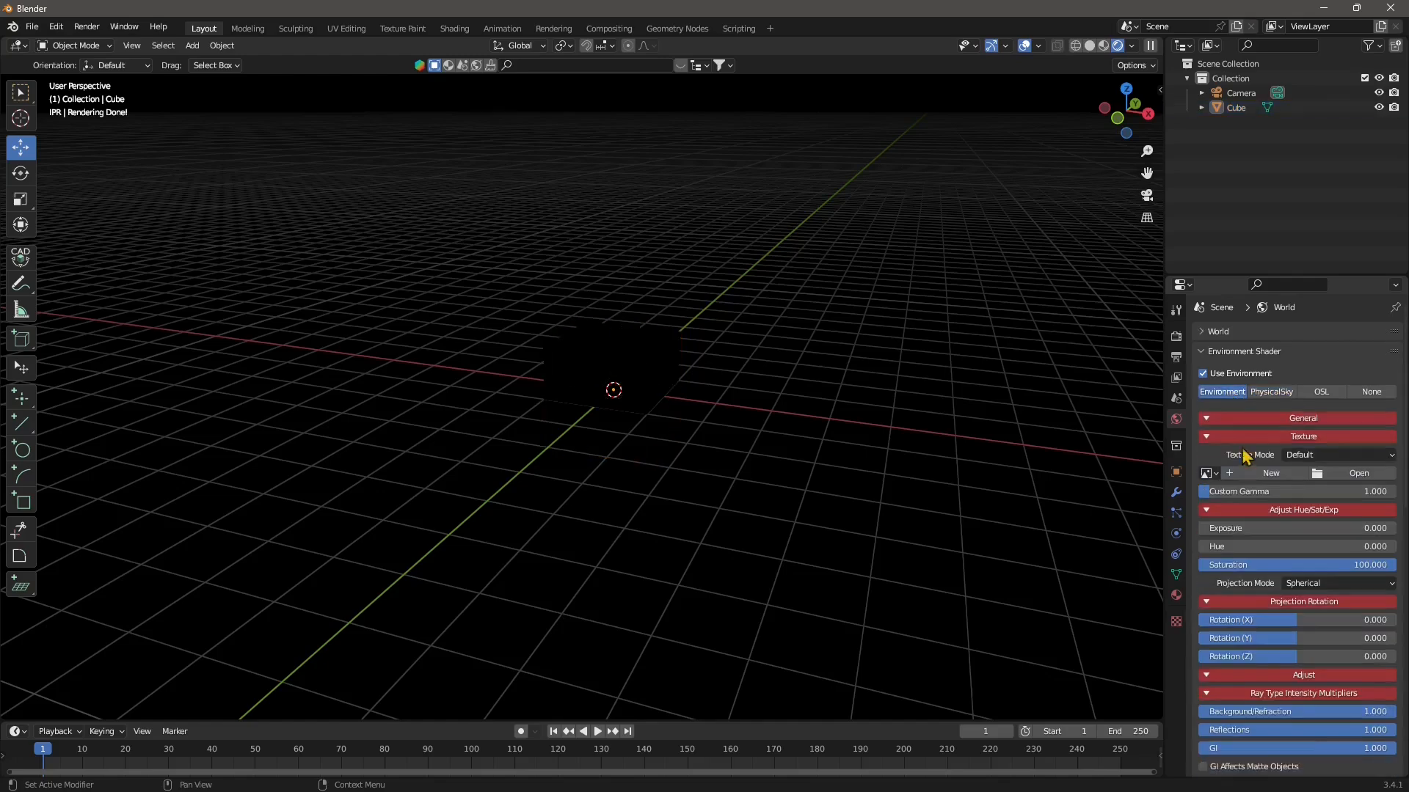
click(1238, 436)
click(1235, 416)
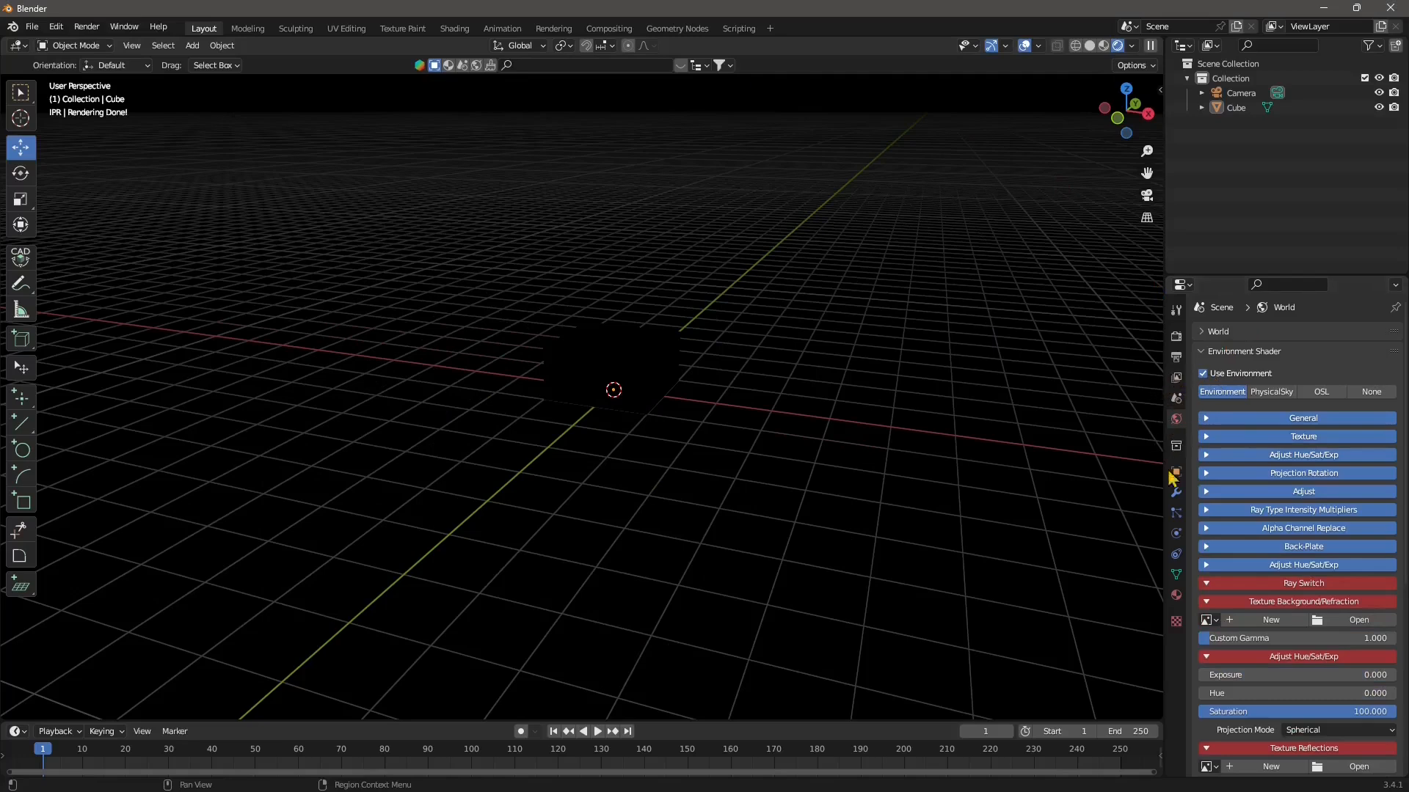
Add a Redshift node tree to the cube's material and open the Shading workspace with the cube selected.
click(1176, 601)
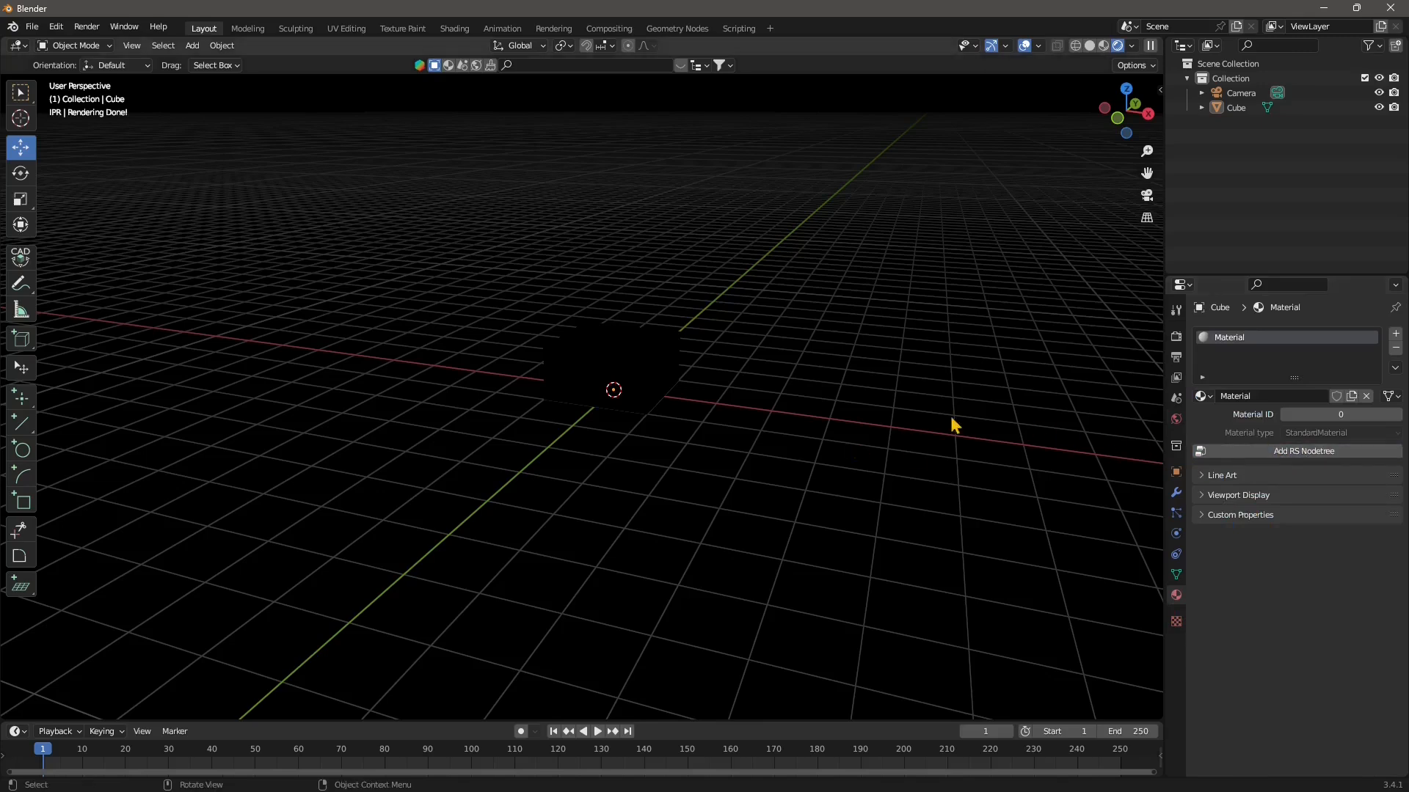
click(609, 325)
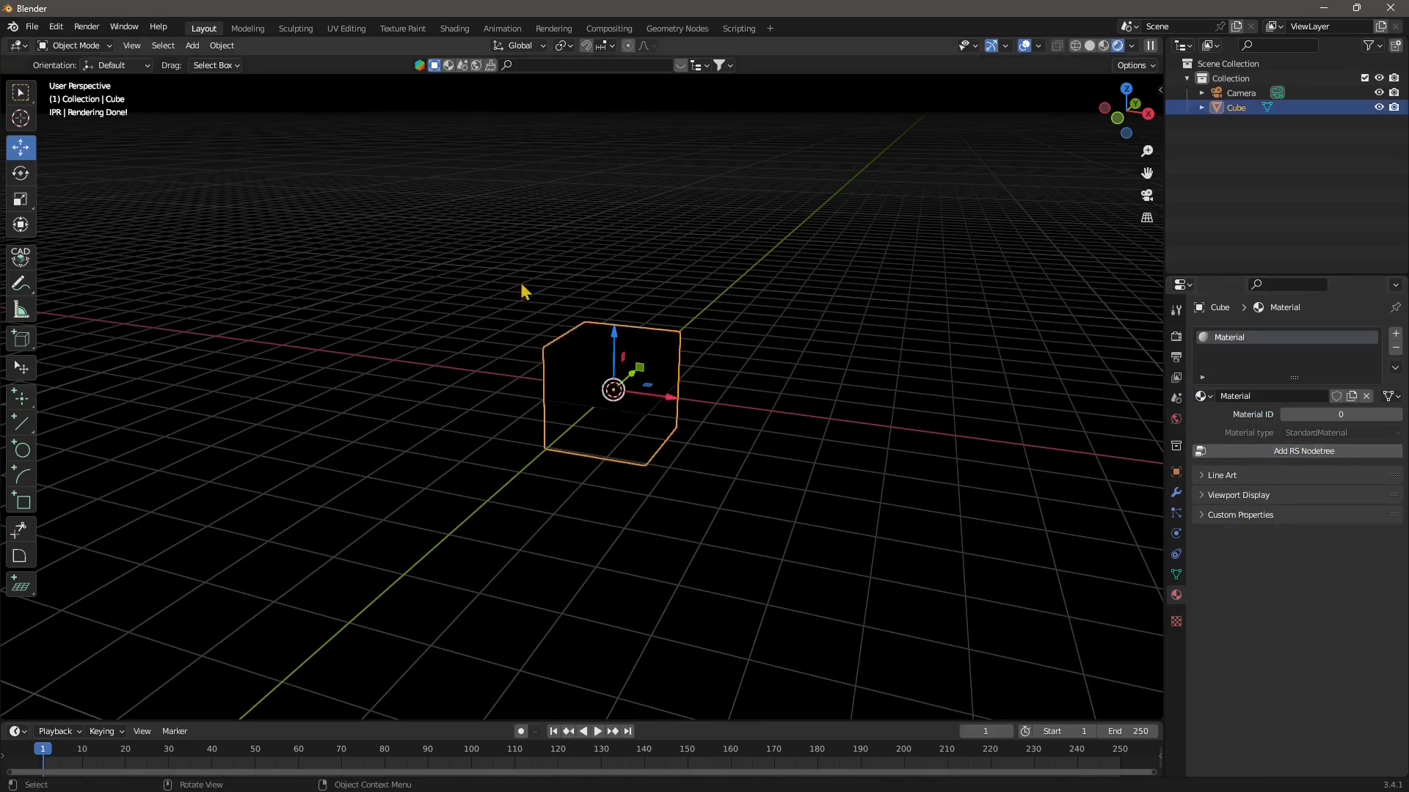
click(452, 29)
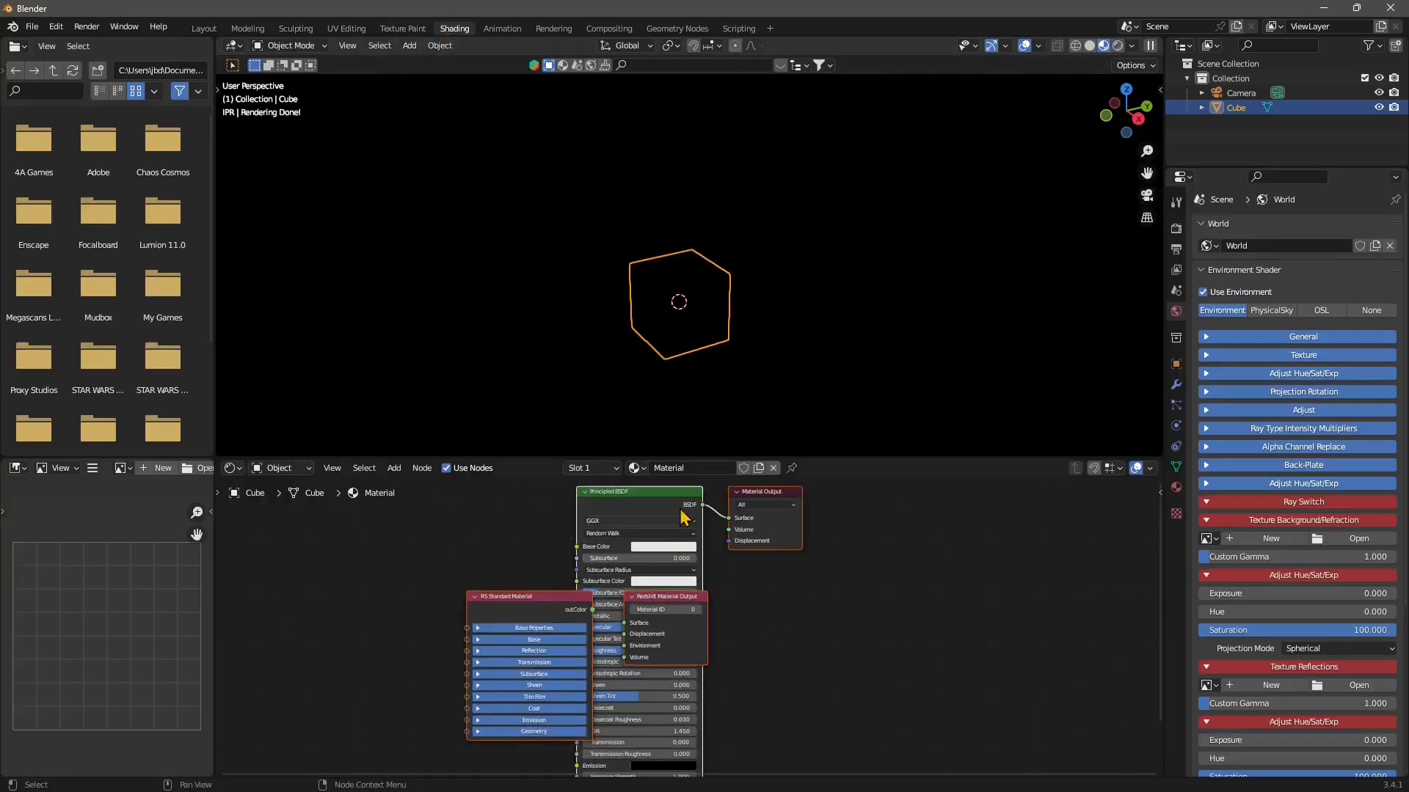
Move the Principled BSDF and Material Output nodes clear of the Redshift nodes and delete both.
click(774, 513)
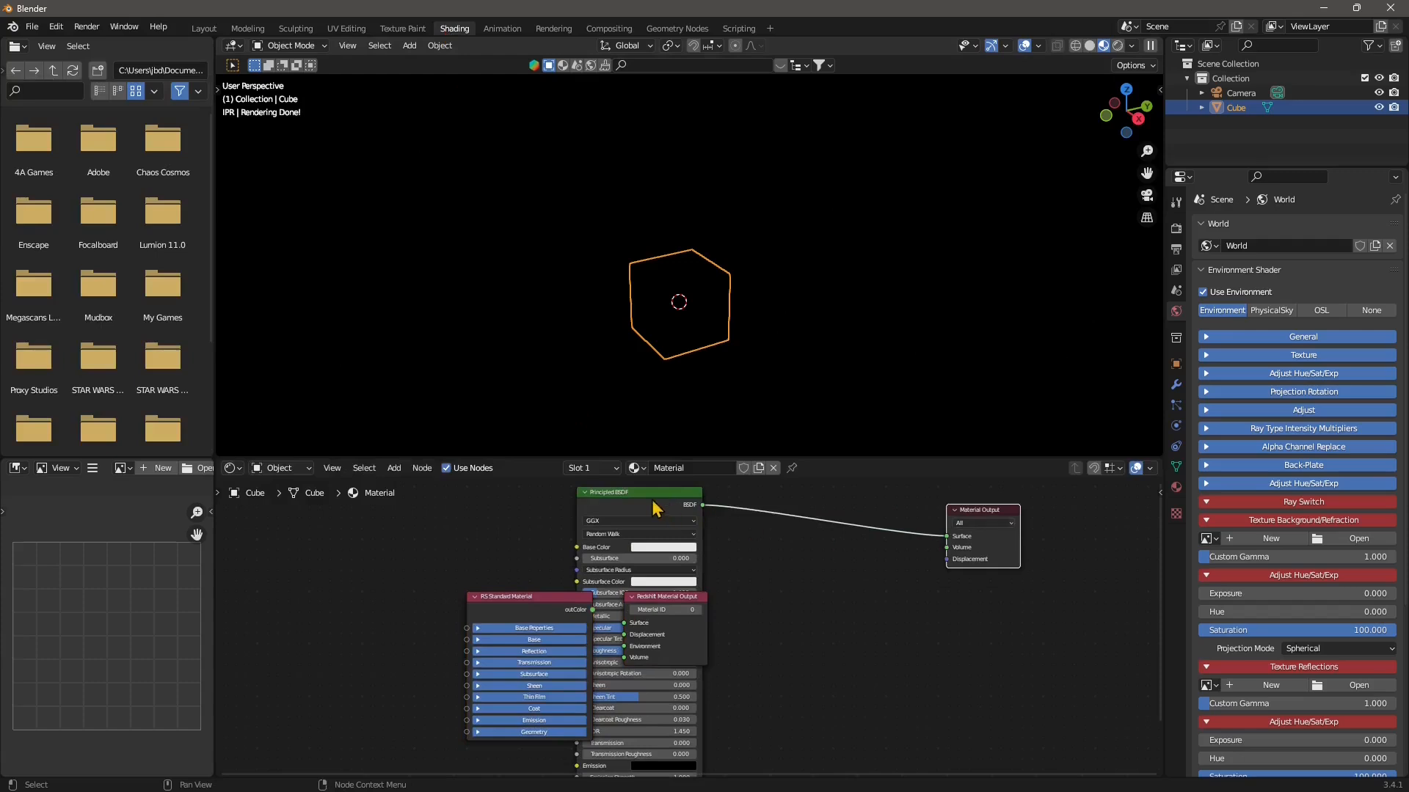
drag(653, 501, 843, 501)
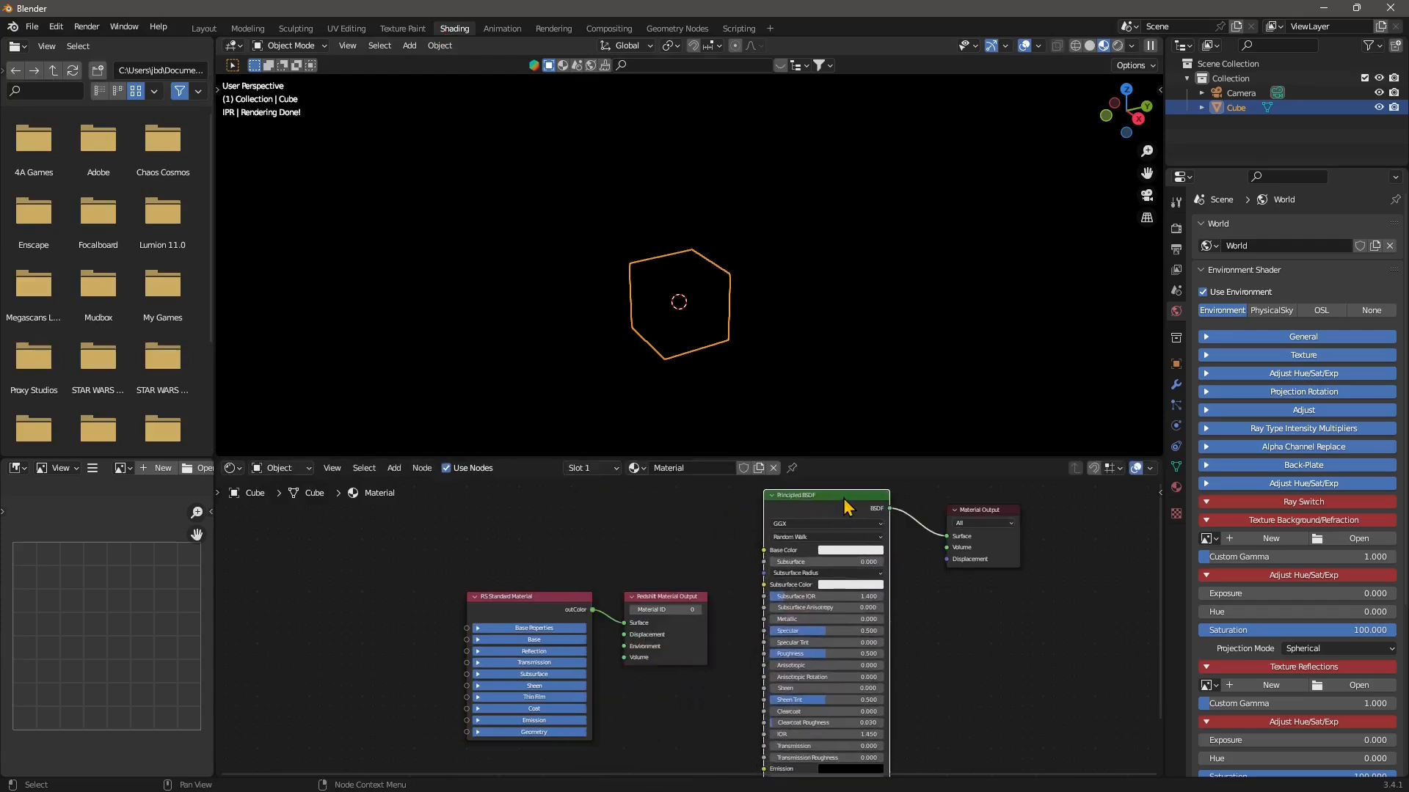
key(x)
click(1002, 511)
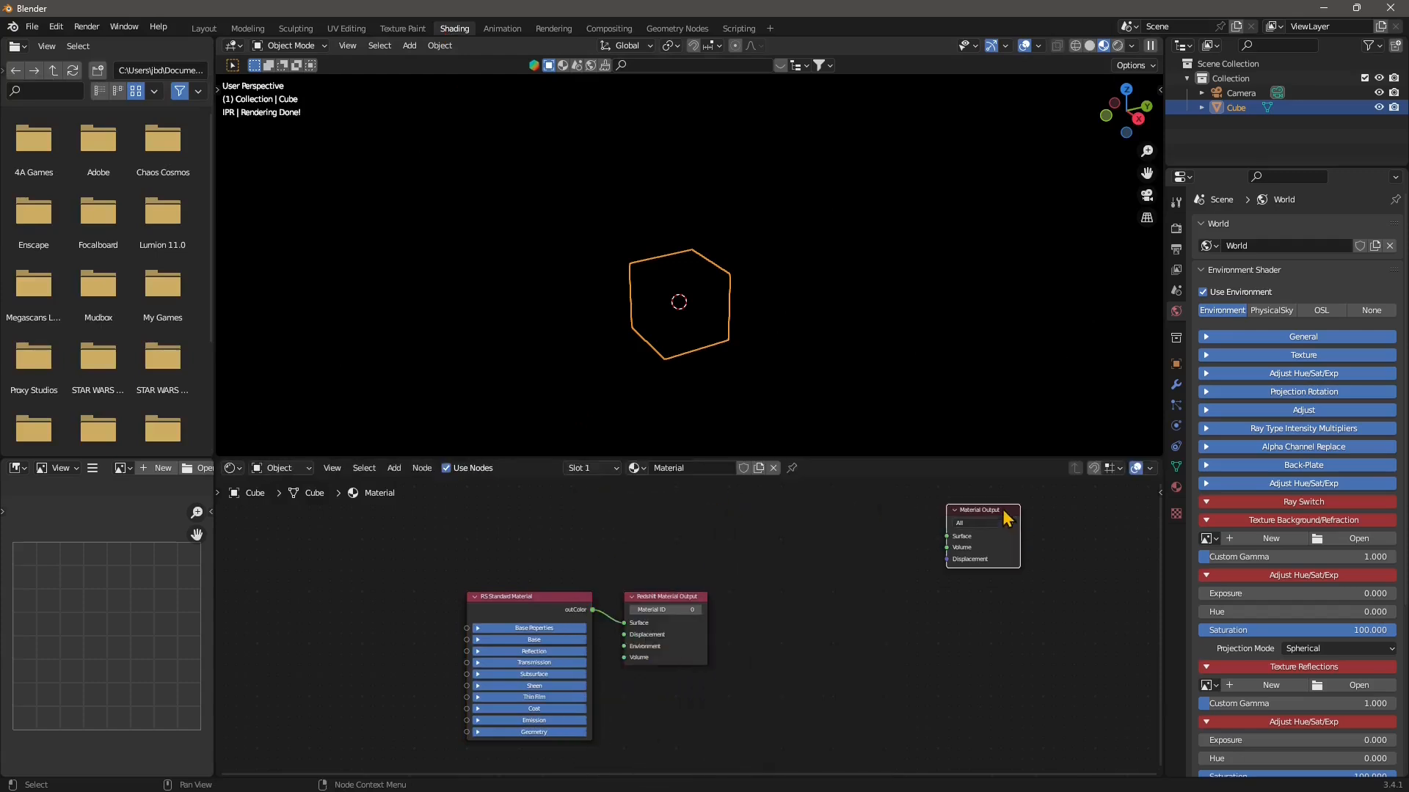
key(x)
Space the Redshift Material Output node farther apart from the RS Standard Material node.
scroll(561, 620, up, 2)
key(Home)
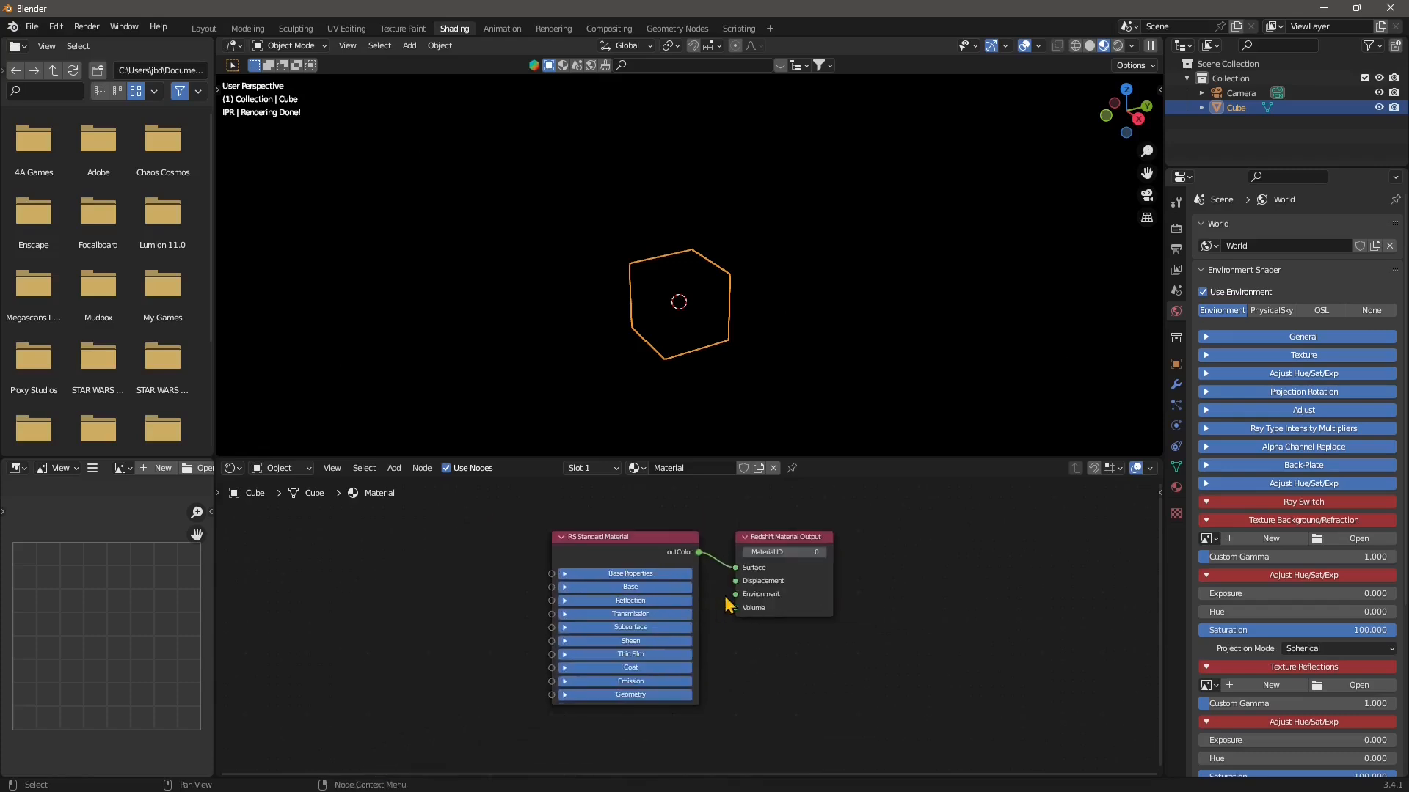
drag(767, 539, 820, 538)
drag(610, 538, 613, 540)
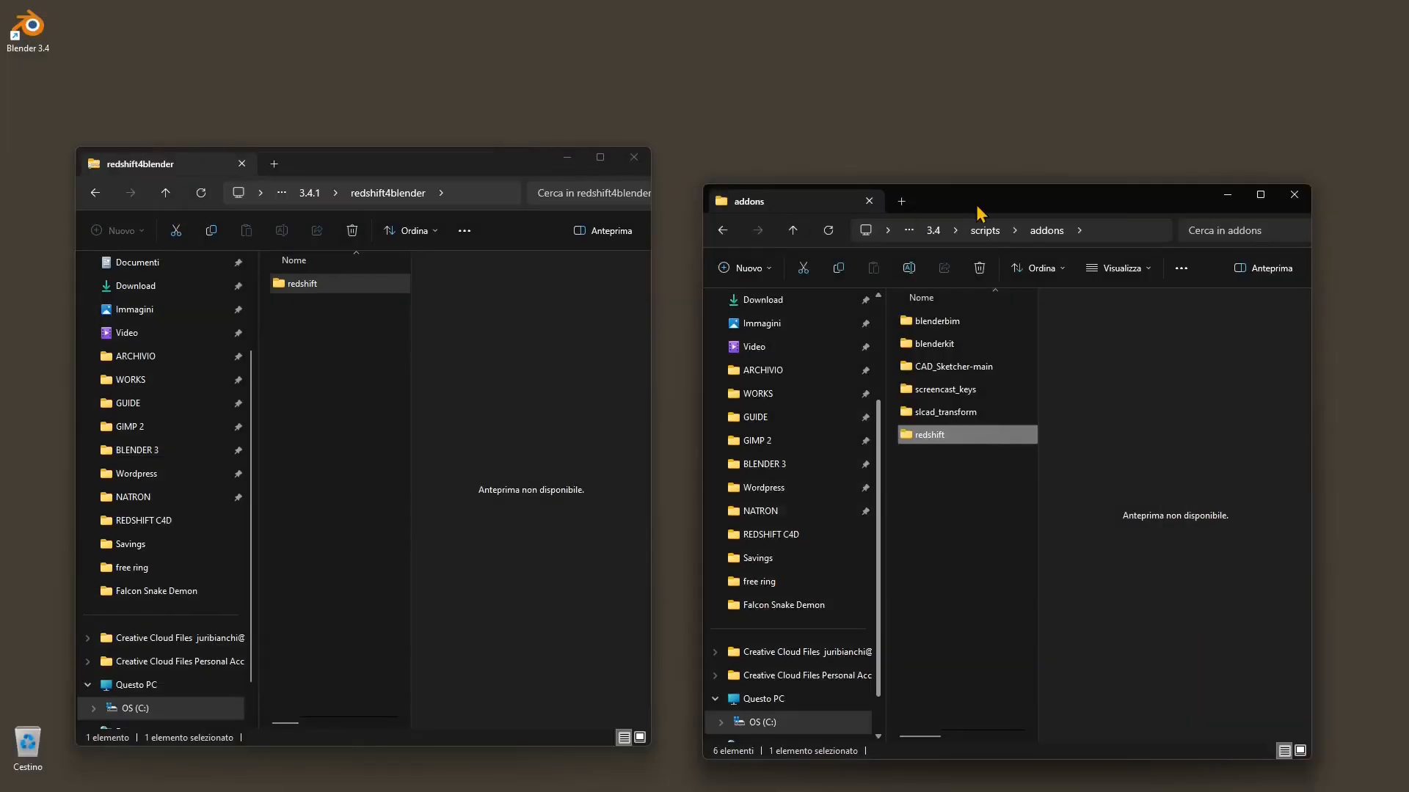
Switch to File Explorer and arrange the redshift4blender and addons folder windows side by side.
drag(977, 208, 985, 171)
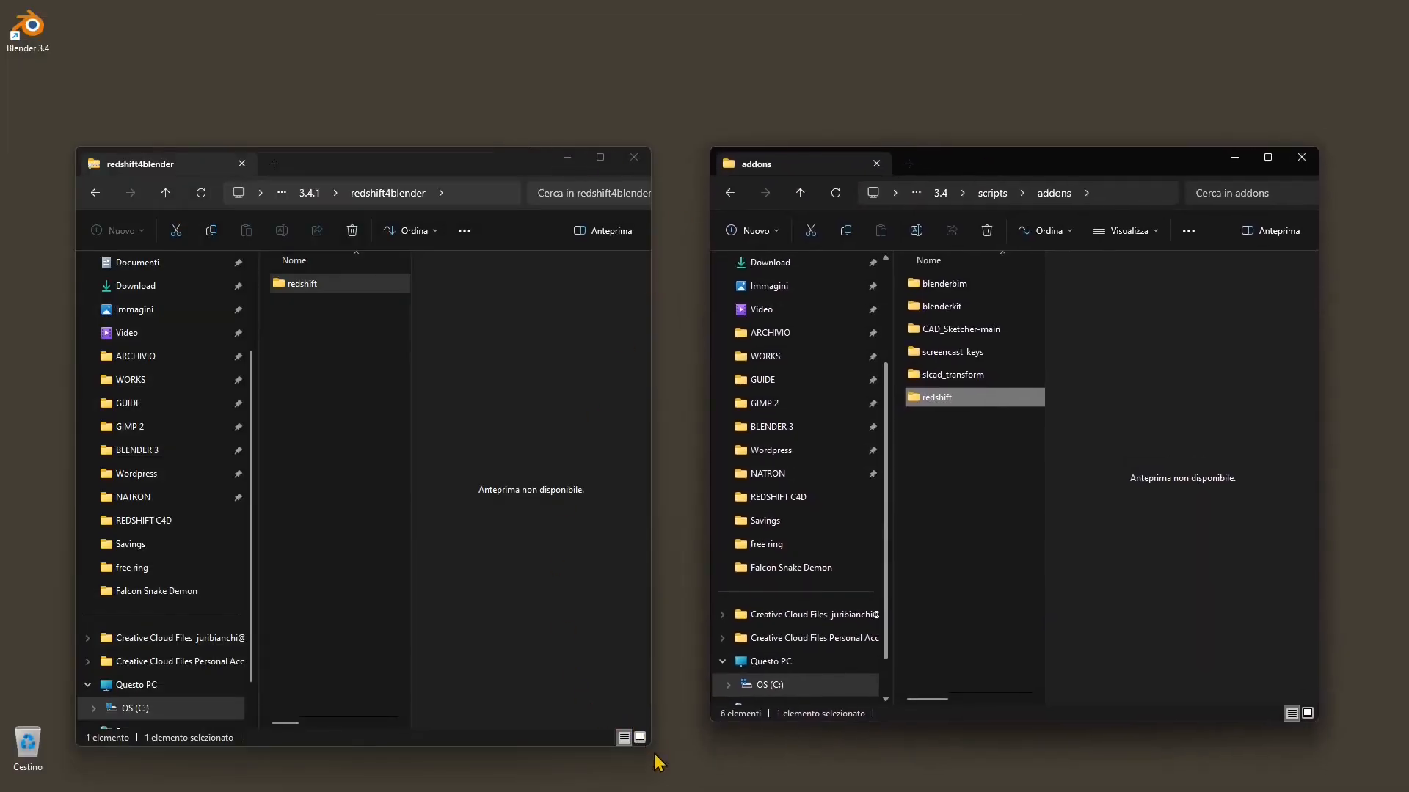
drag(652, 747, 684, 728)
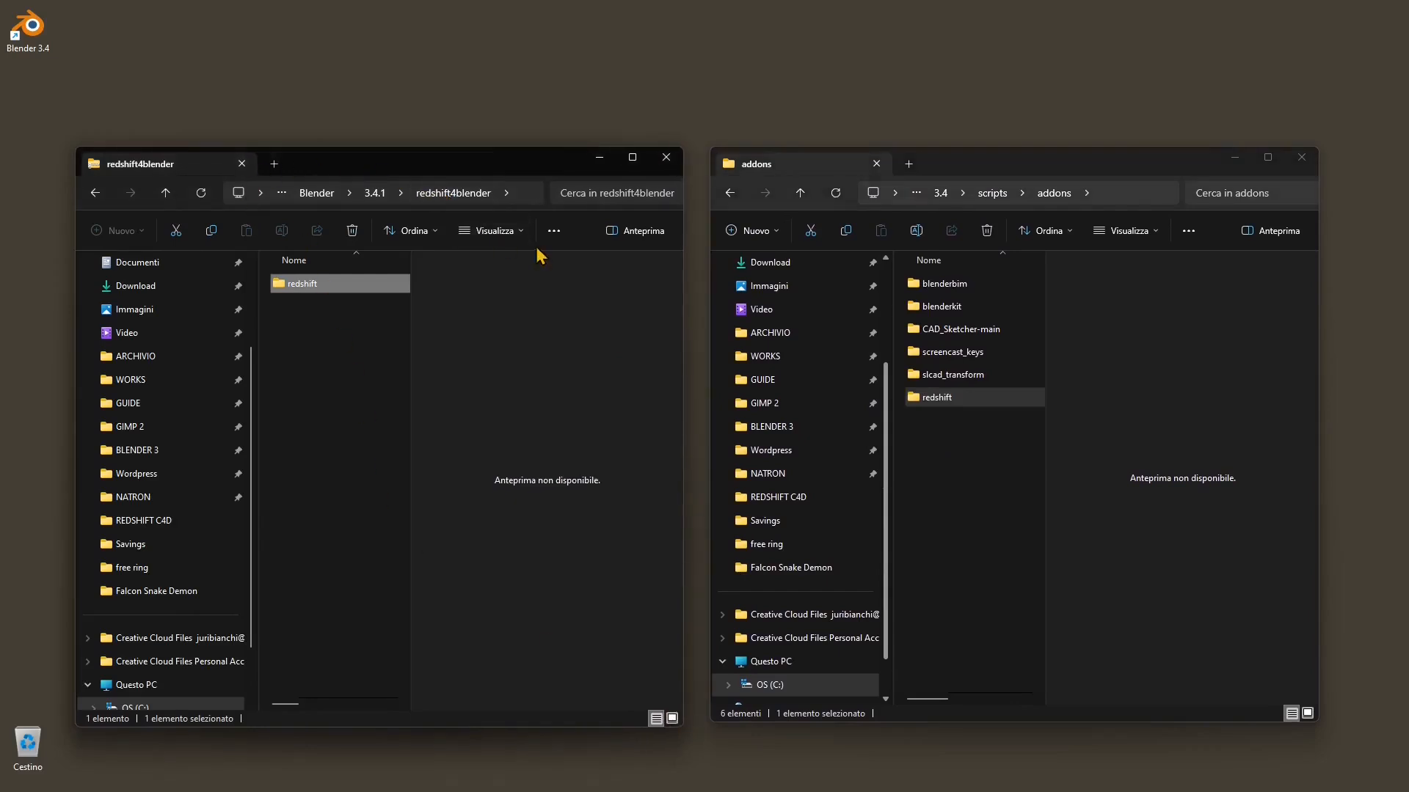
drag(73, 353, 12, 353)
Examine the full path of the redshift4blender.zip source folder and select the redshift folder inside it.
click(463, 193)
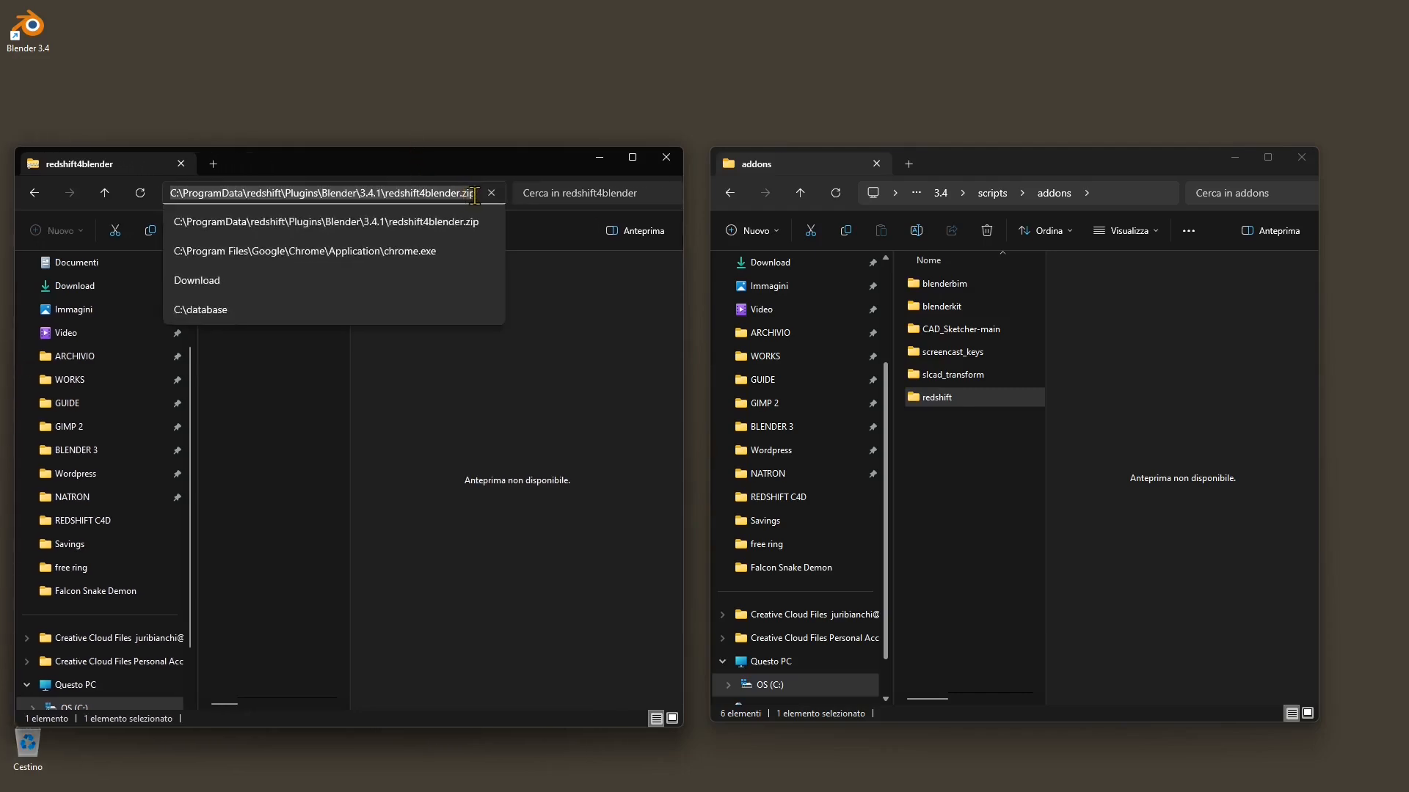
drag(475, 197, 136, 209)
click(257, 195)
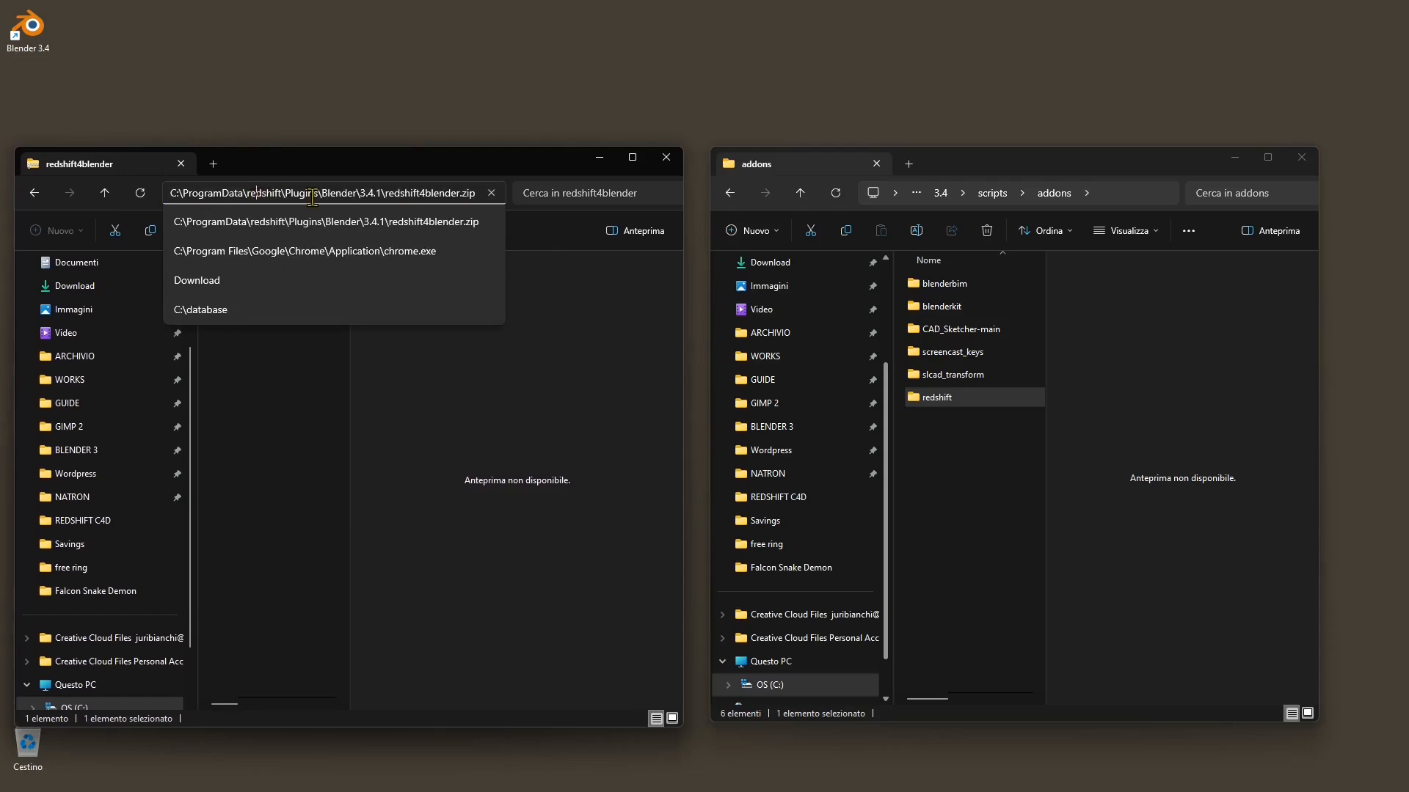
click(374, 193)
key(Return)
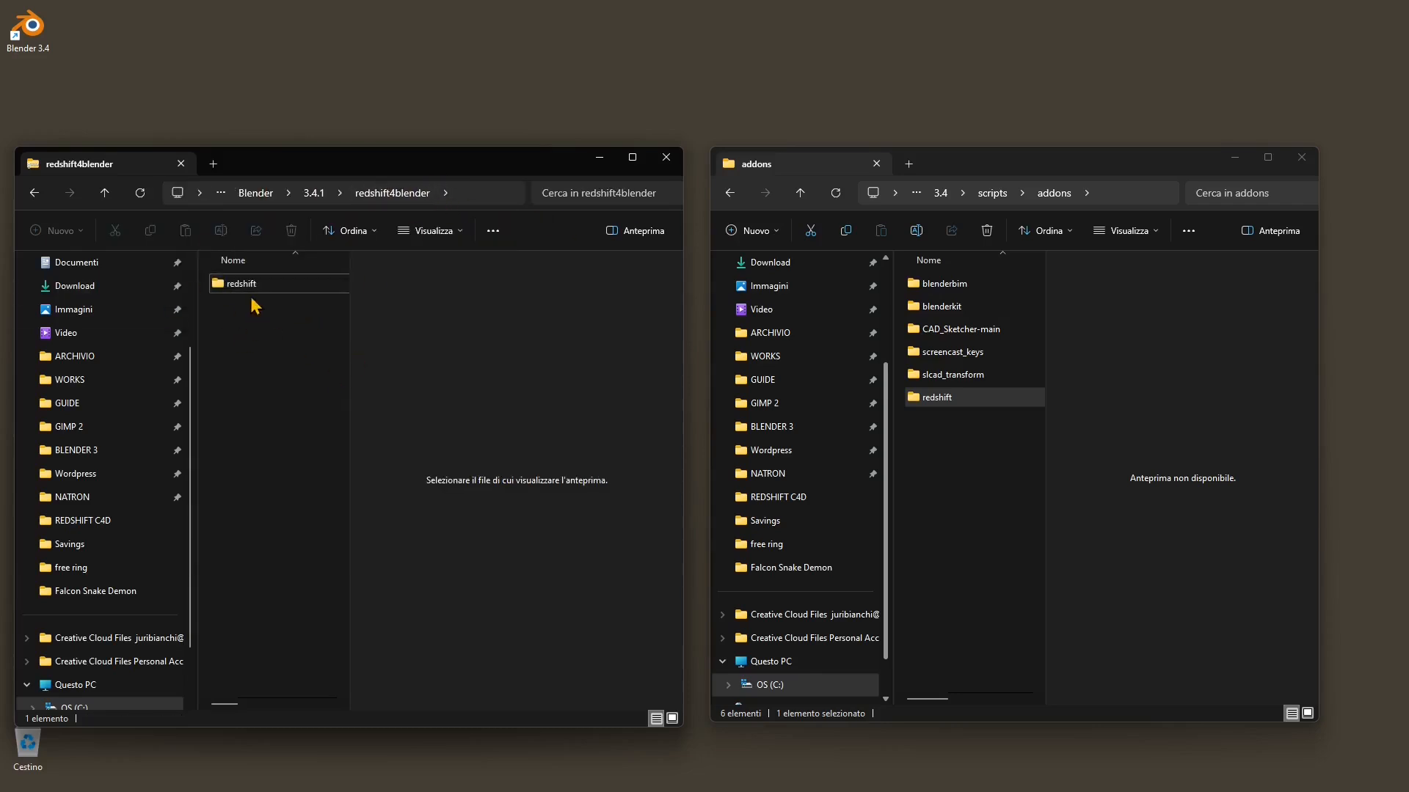
click(230, 290)
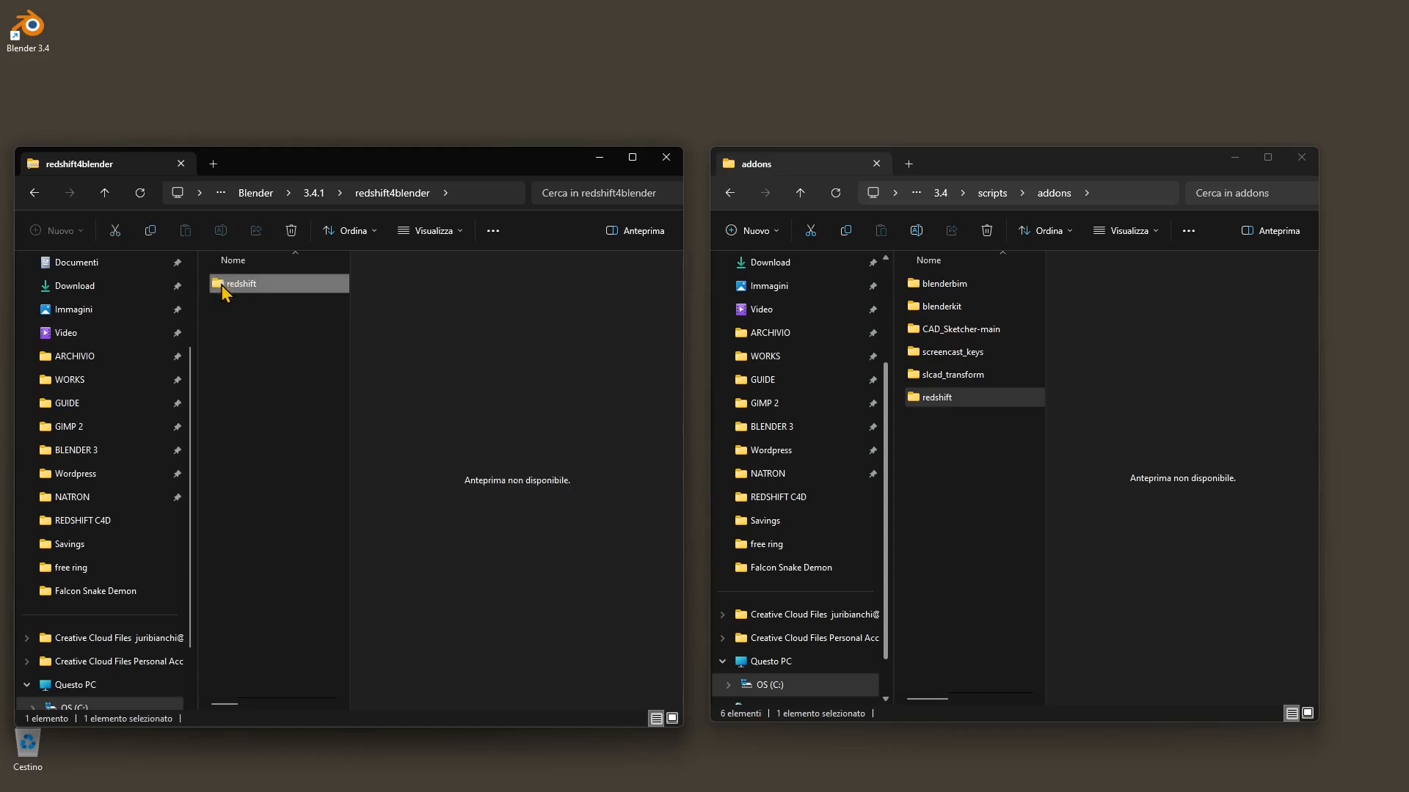
mouse_move(223, 292)
mouse_down()
mouse_move(823, 339)
mouse_move(1001, 564)
mouse_move(464, 317)
mouse_move(254, 280)
mouse_move(241, 291)
mouse_up()
Examine the full path of Blender's 3.4 scripts addons folder that holds the copied redshift folder.
click(1122, 195)
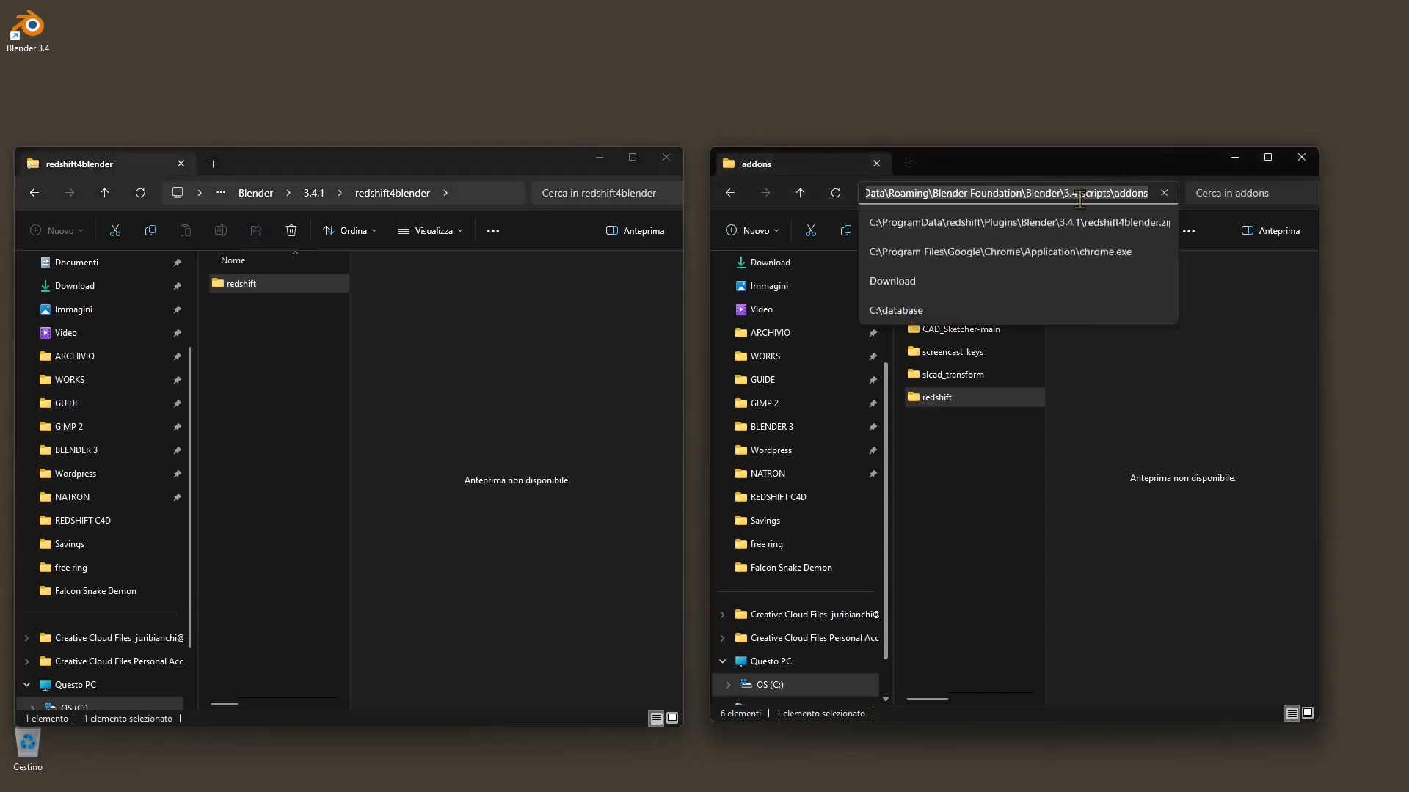
click(892, 194)
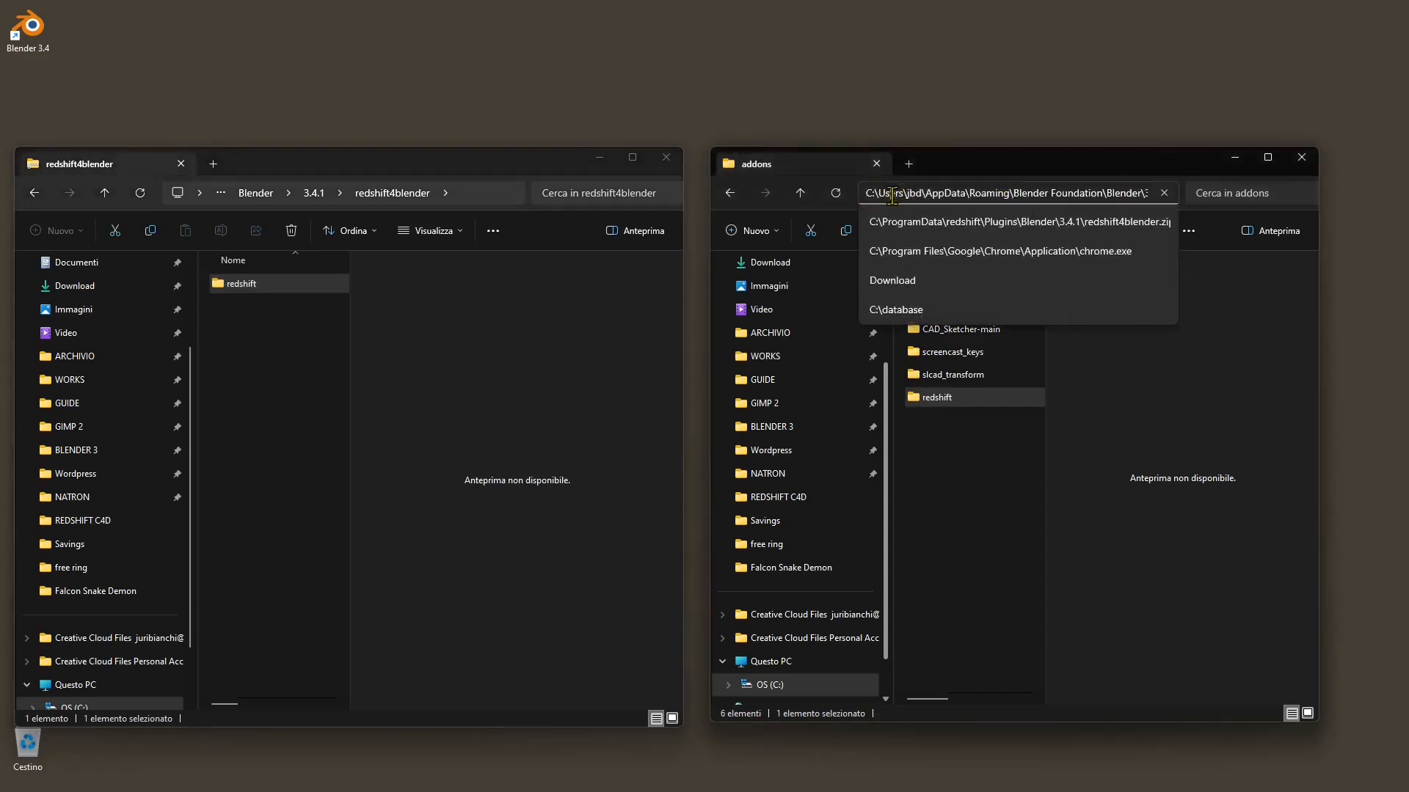
click(909, 196)
drag(1123, 194, 1160, 195)
click(1163, 193)
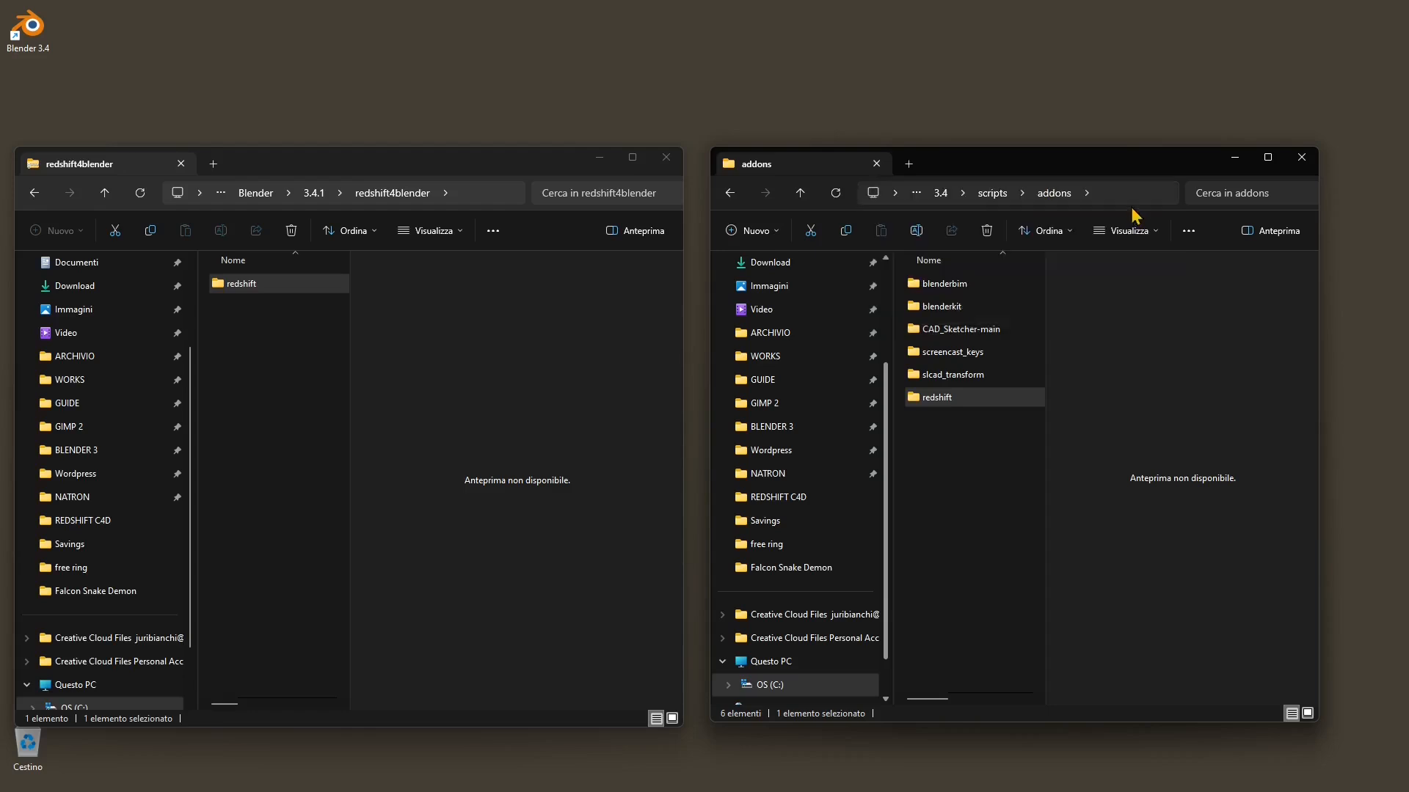
click(969, 470)
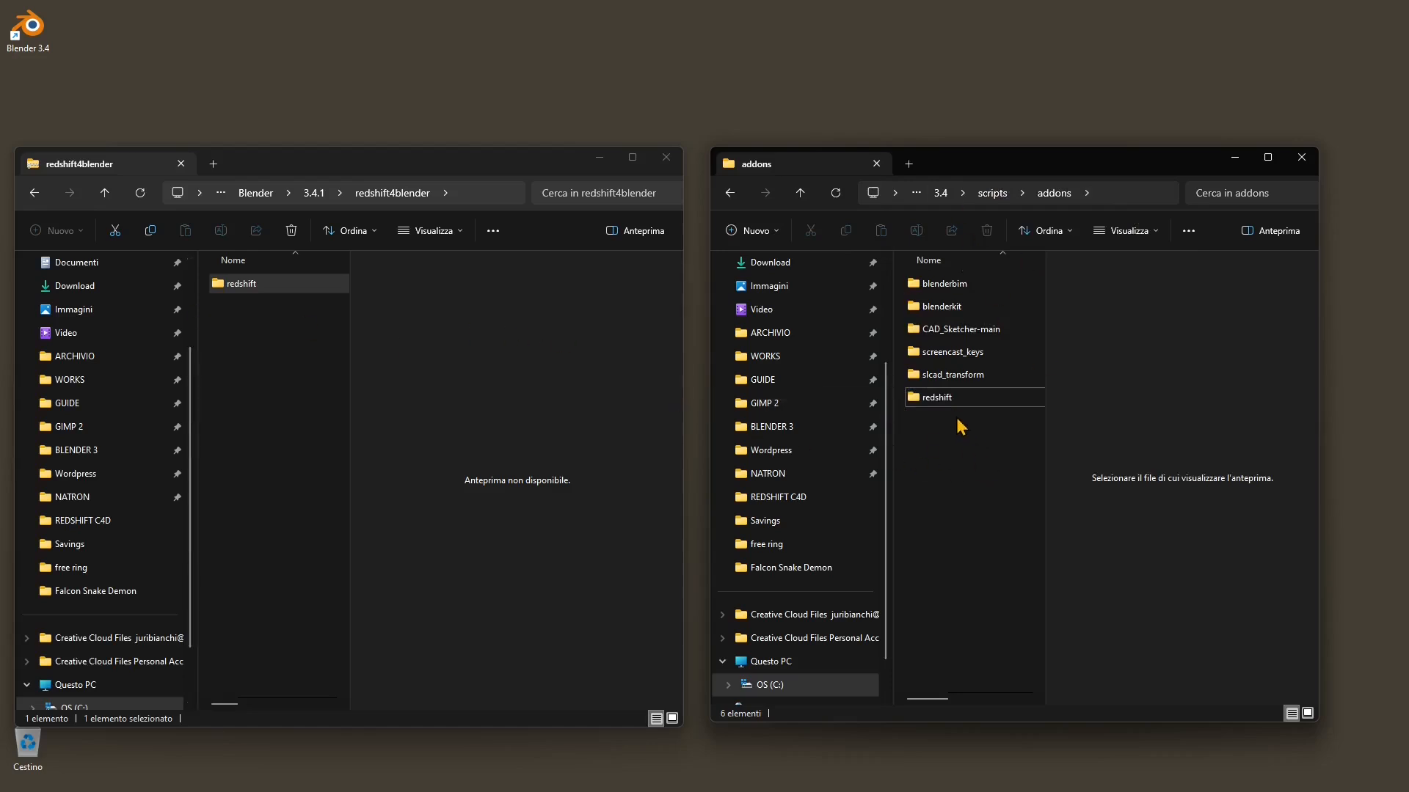
click(48, 36)
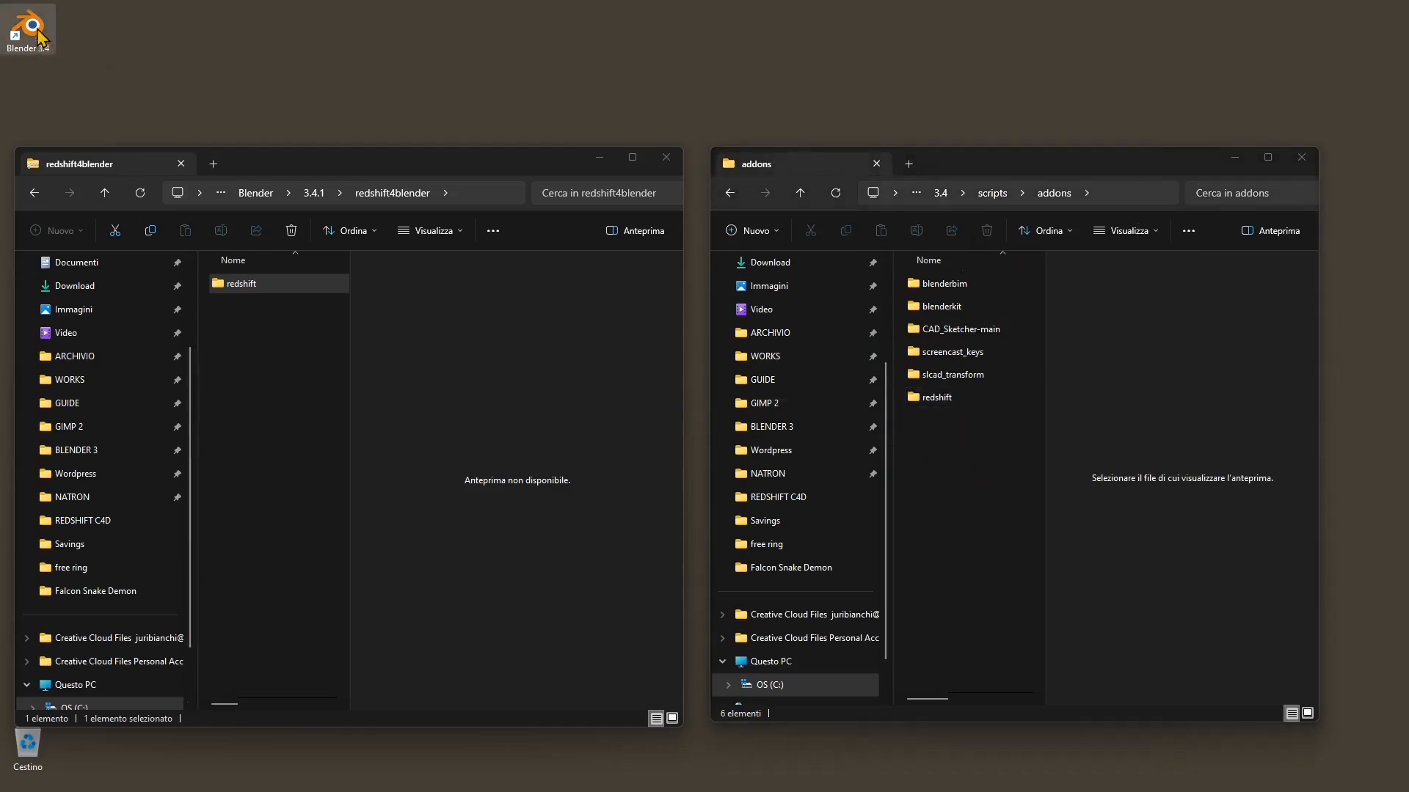
drag(40, 37, 293, 147)
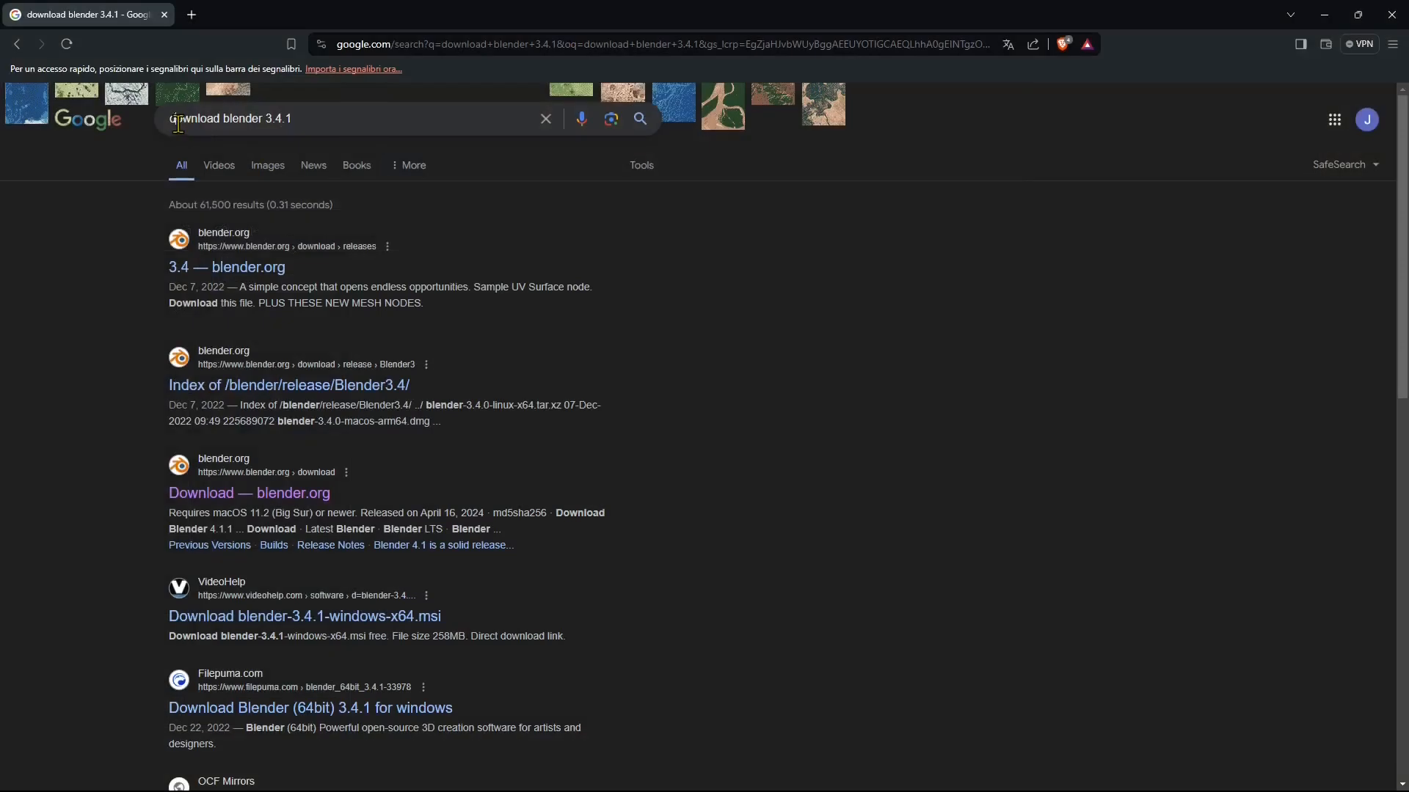
In the browser, open the 3.4 — blender.org result for "download blender 3.4.1" in a new tab and view it.
click(171, 121)
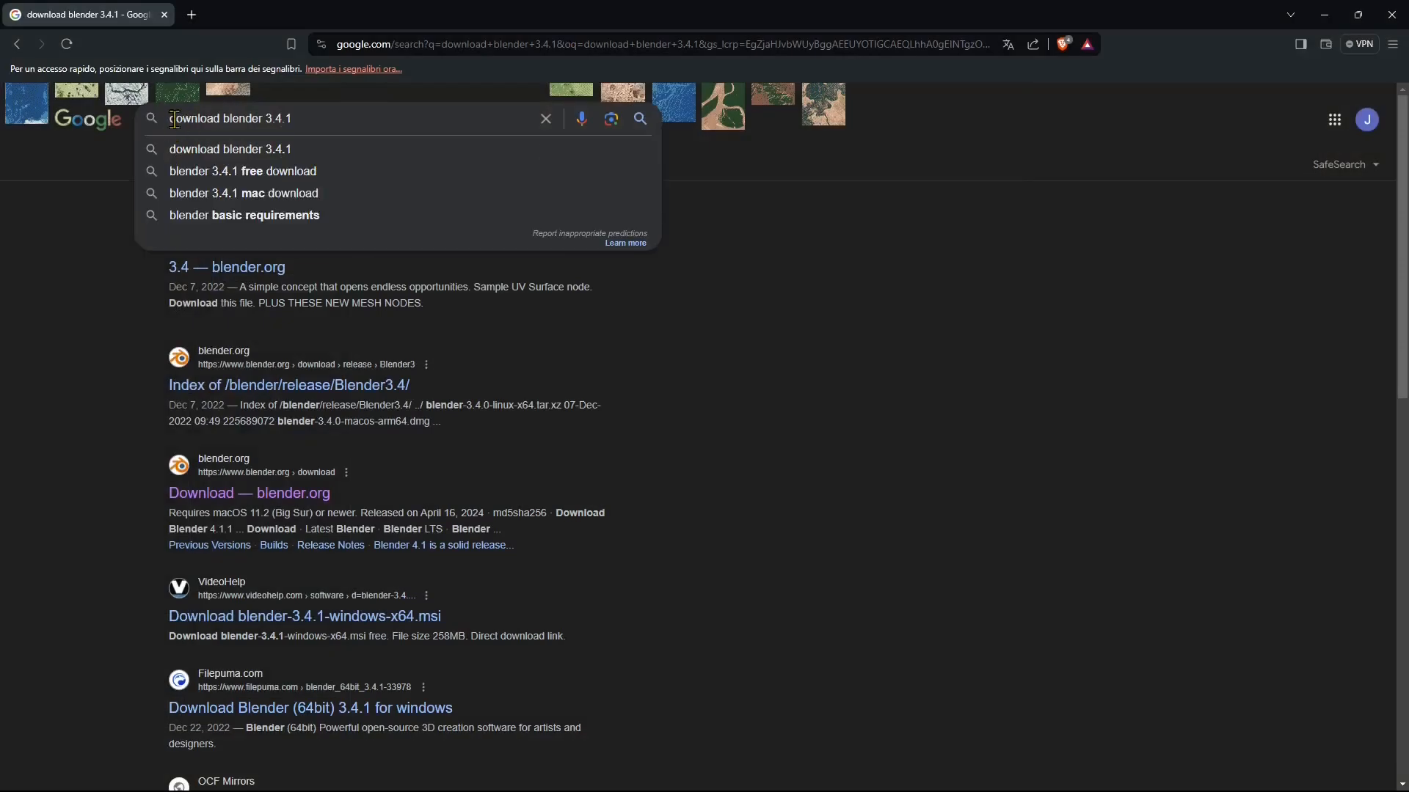
drag(175, 119, 218, 212)
click(72, 342)
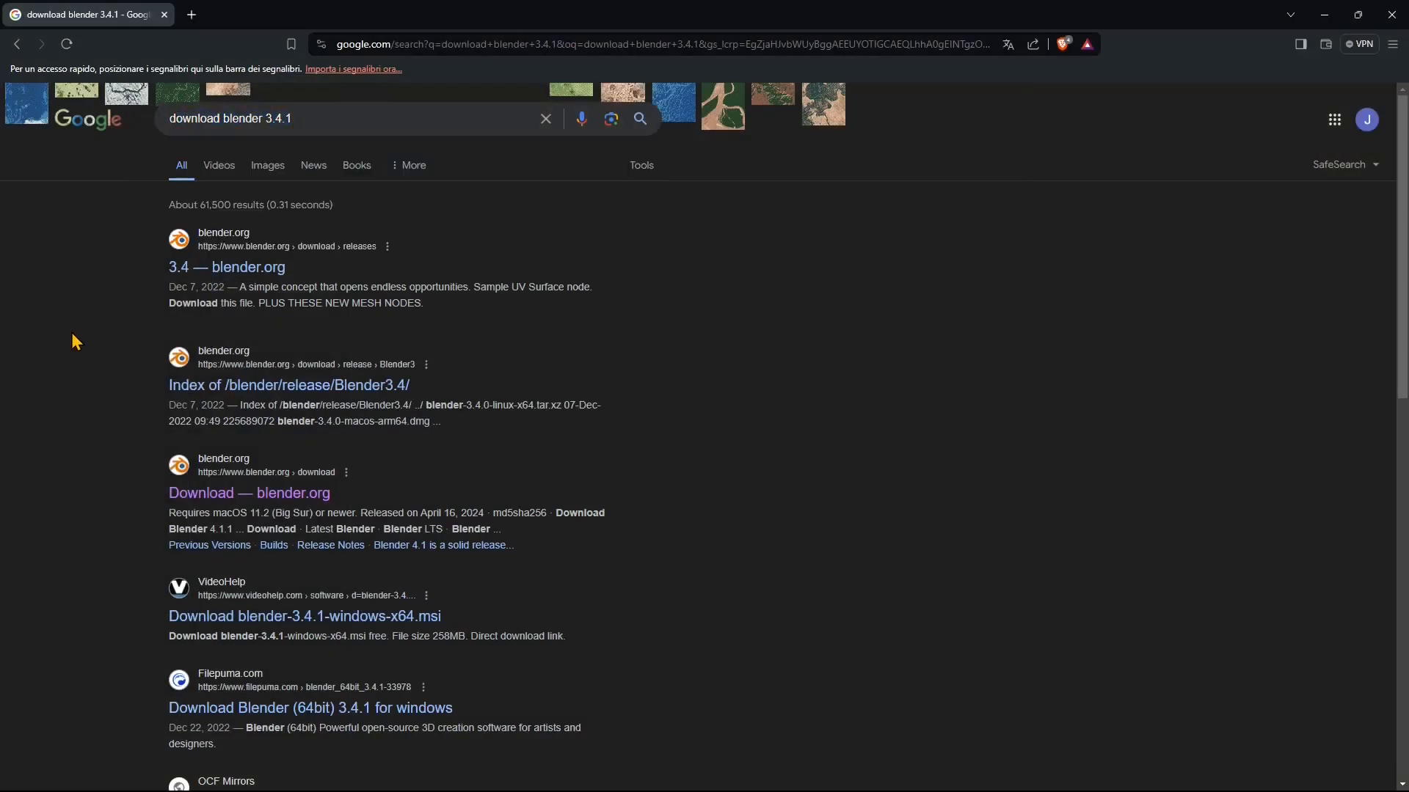
right_click(247, 268)
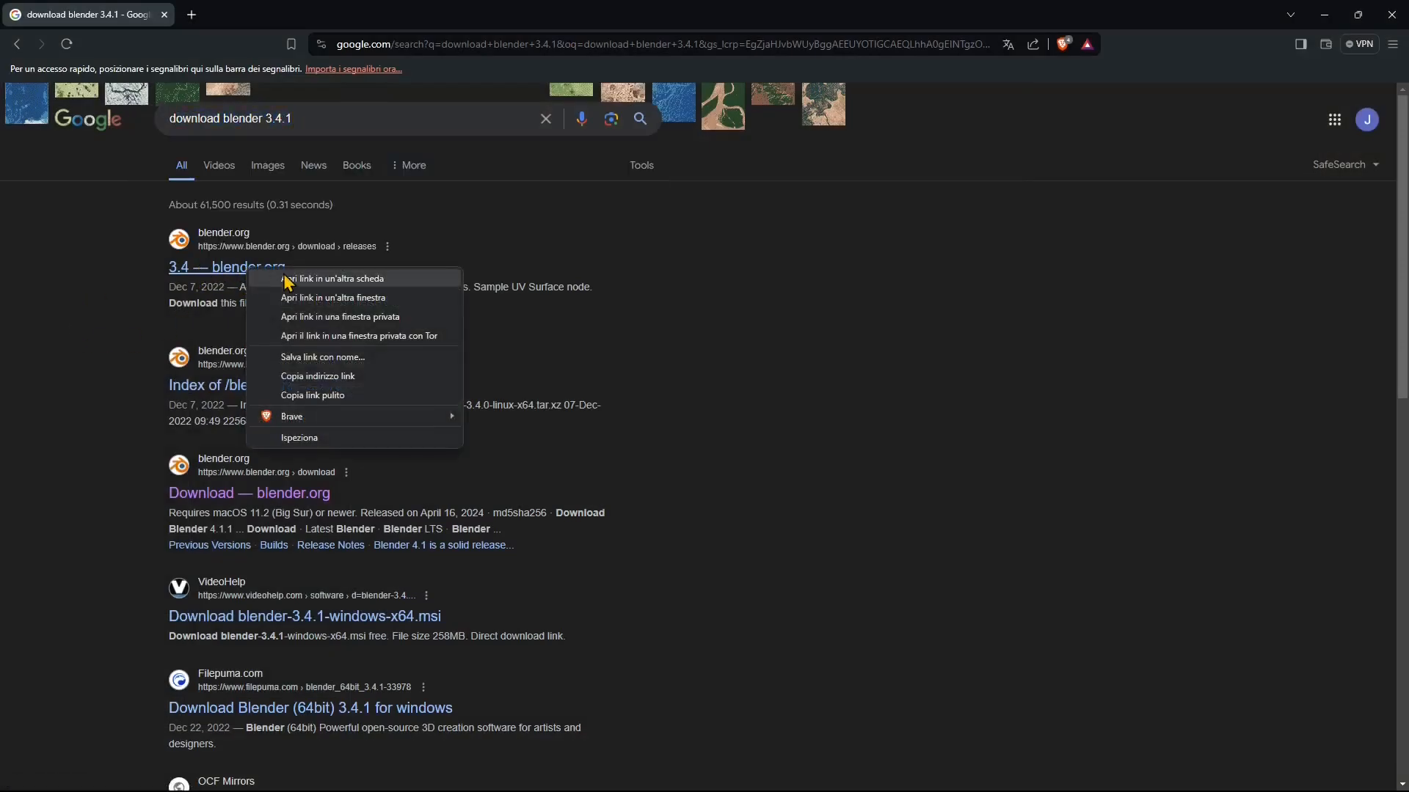
click(332, 279)
click(231, 14)
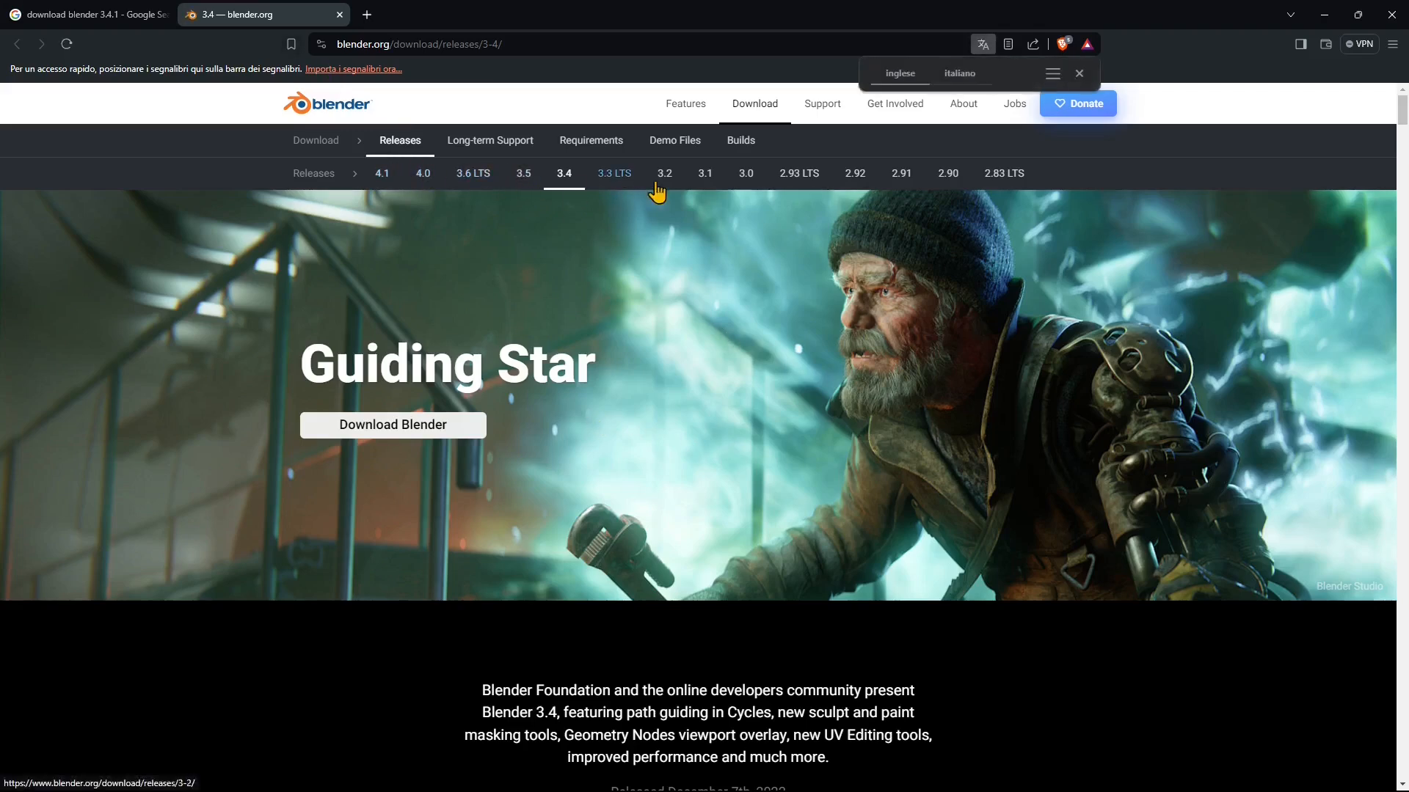
Open the Download — blender.org search result in another new tab and view that page.
click(110, 15)
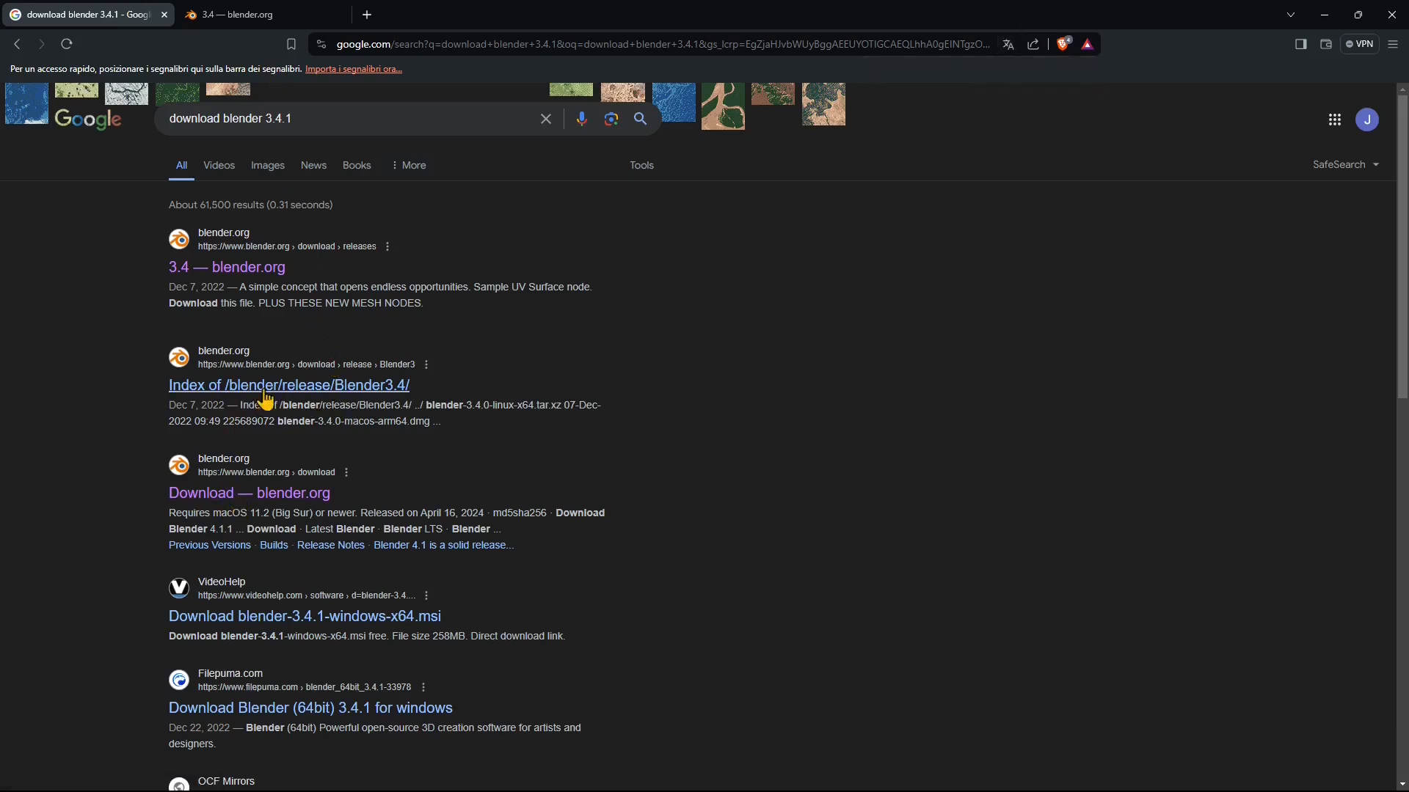
right_click(234, 493)
click(292, 503)
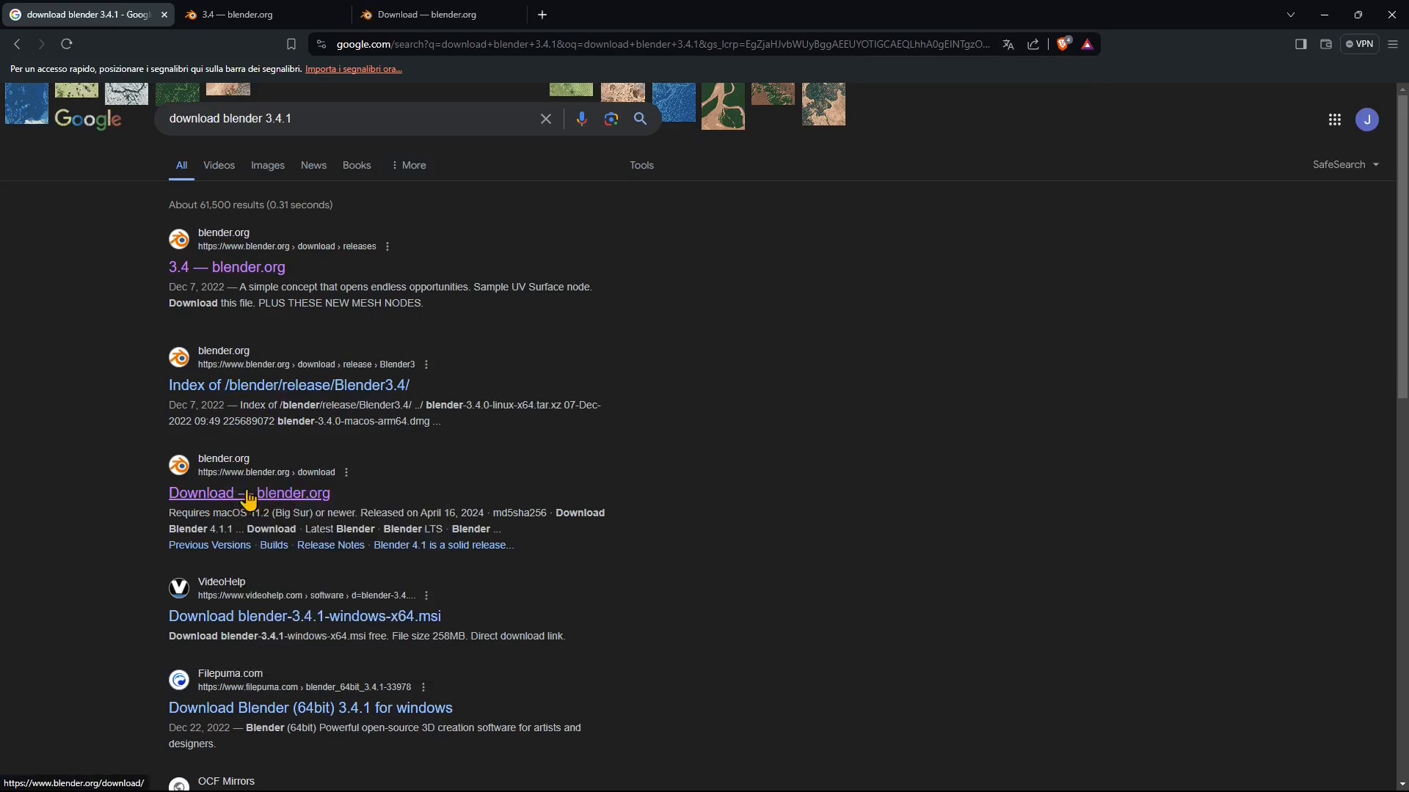
click(417, 16)
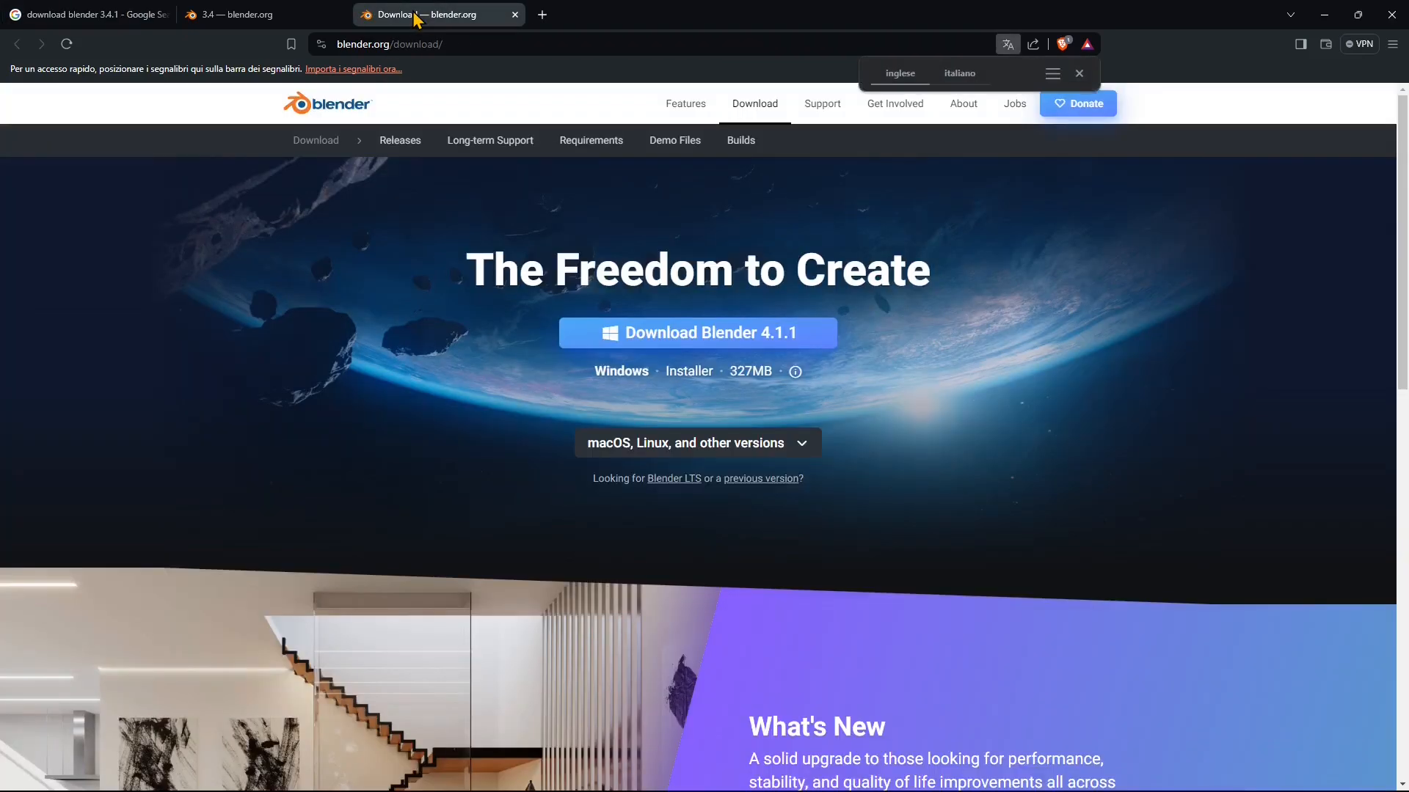
Return to the search results and open the Index of /blender/release/Blender3.4/ result.
click(238, 14)
click(99, 12)
scroll(441, 506, down, 2)
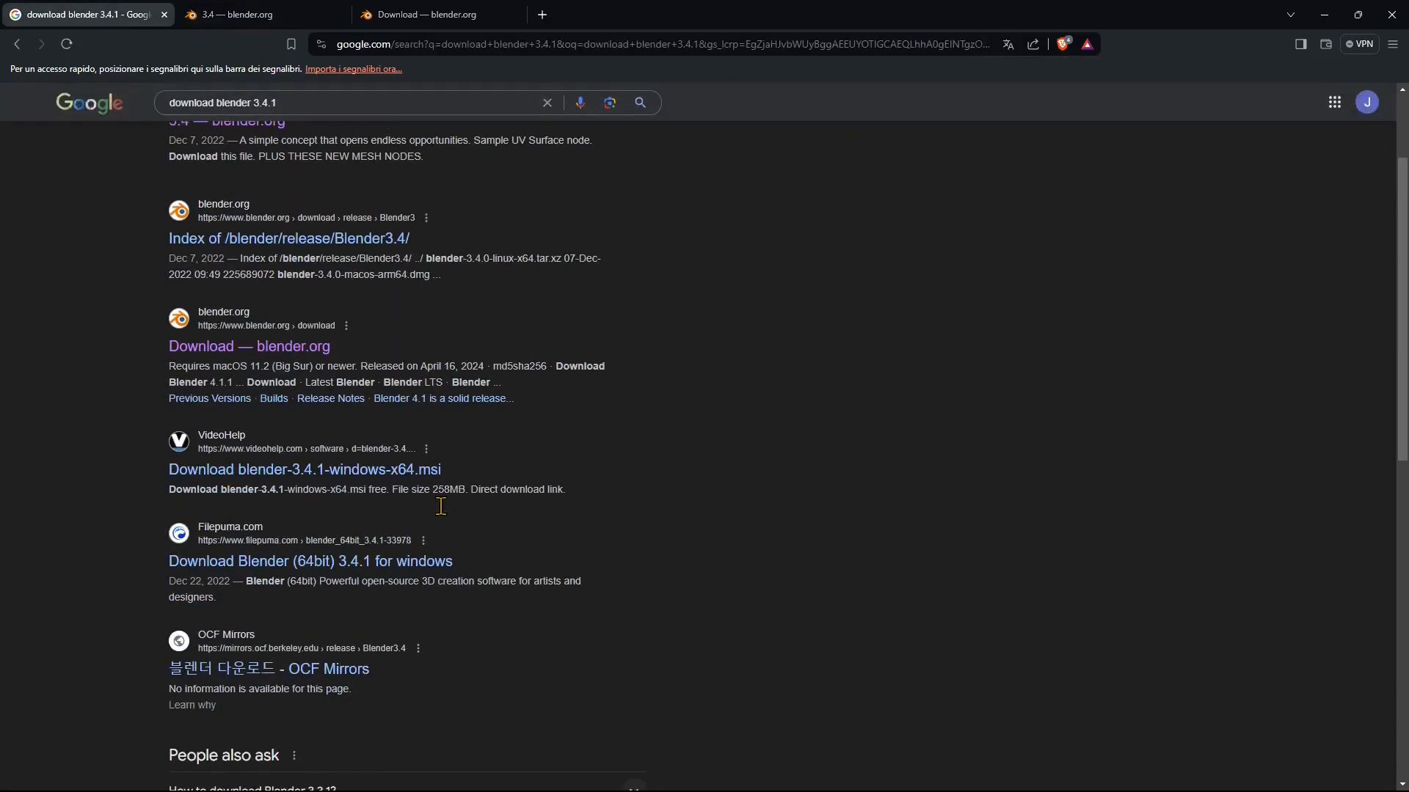
click(314, 244)
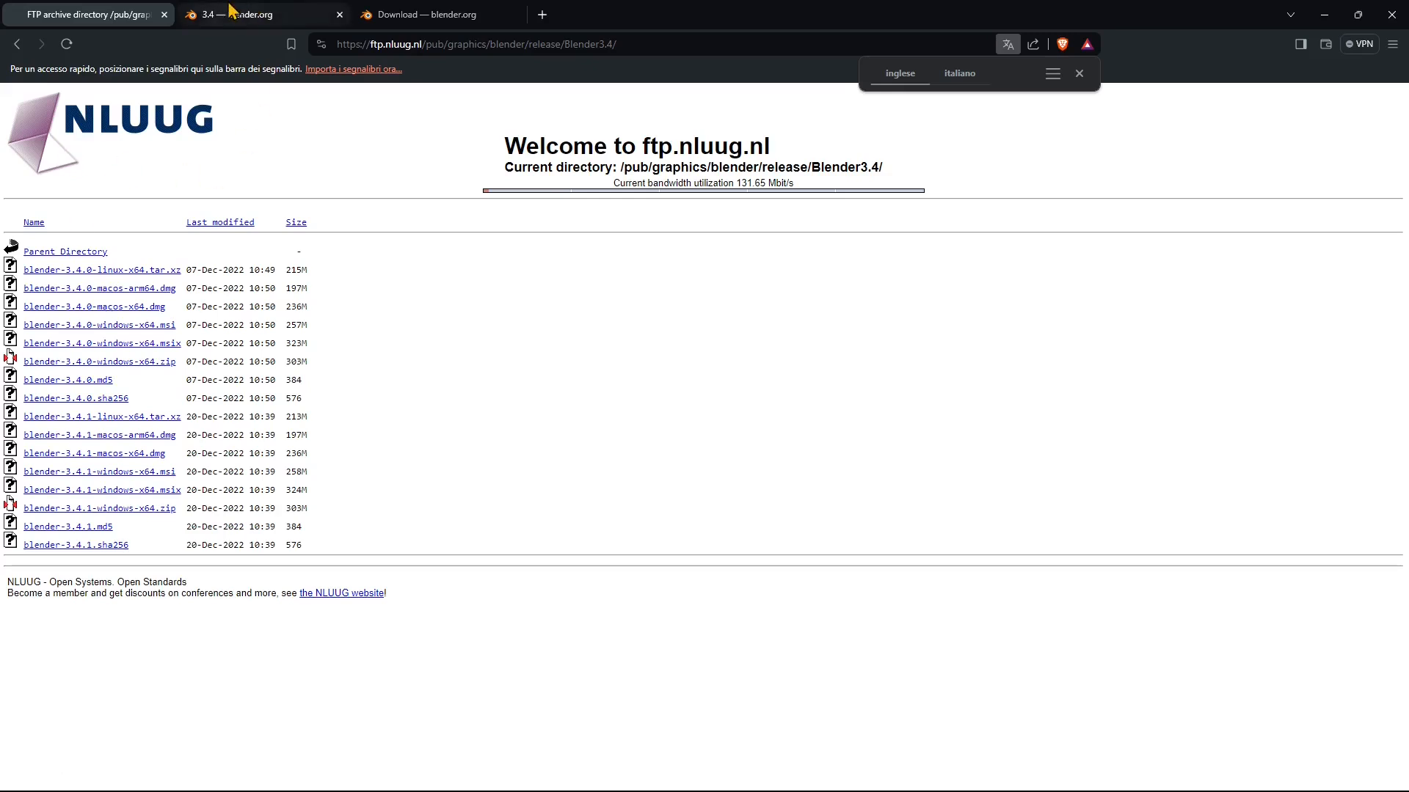
Duplicate the Download — blender.org tab and search the web in it for "blender redshfit addon".
right_click(445, 13)
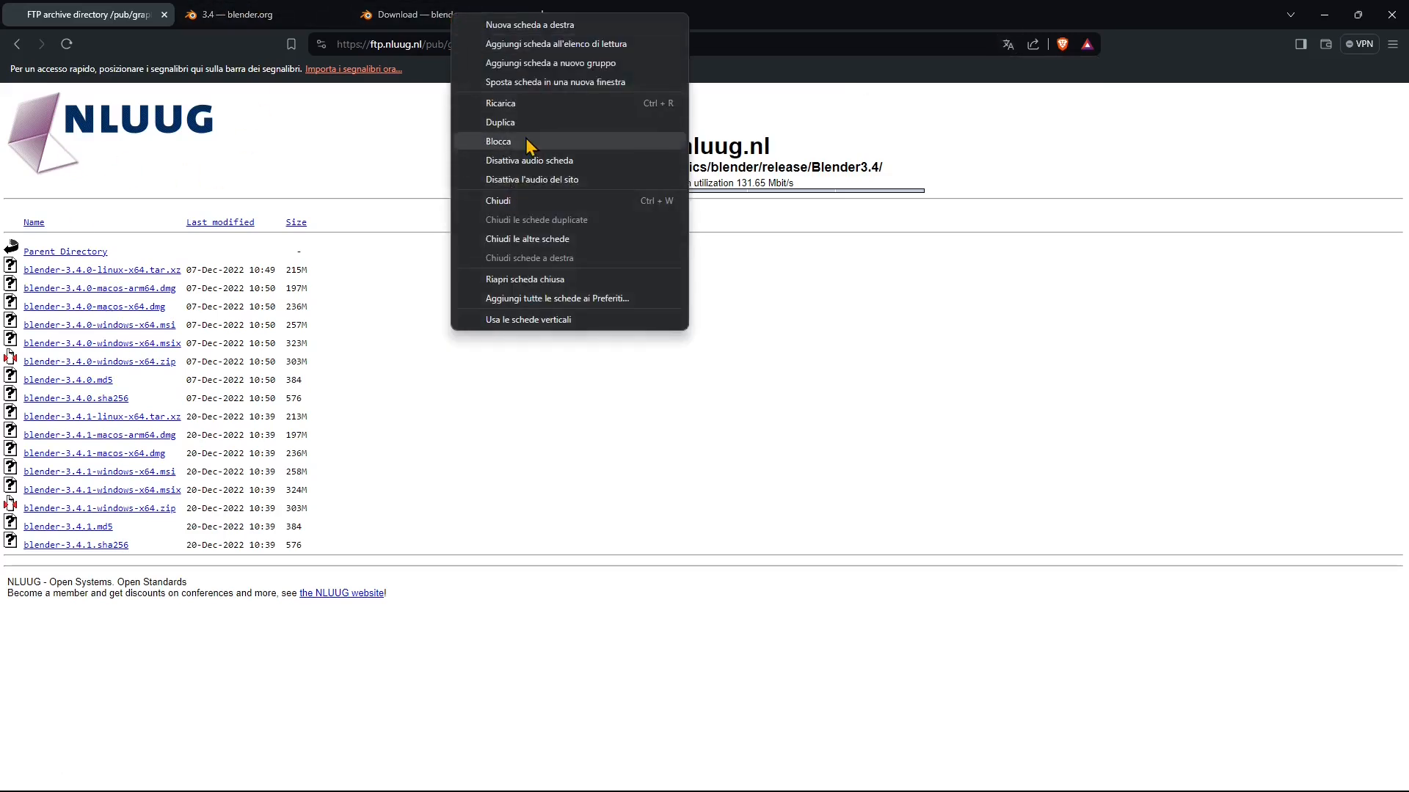
click(527, 140)
click(474, 45)
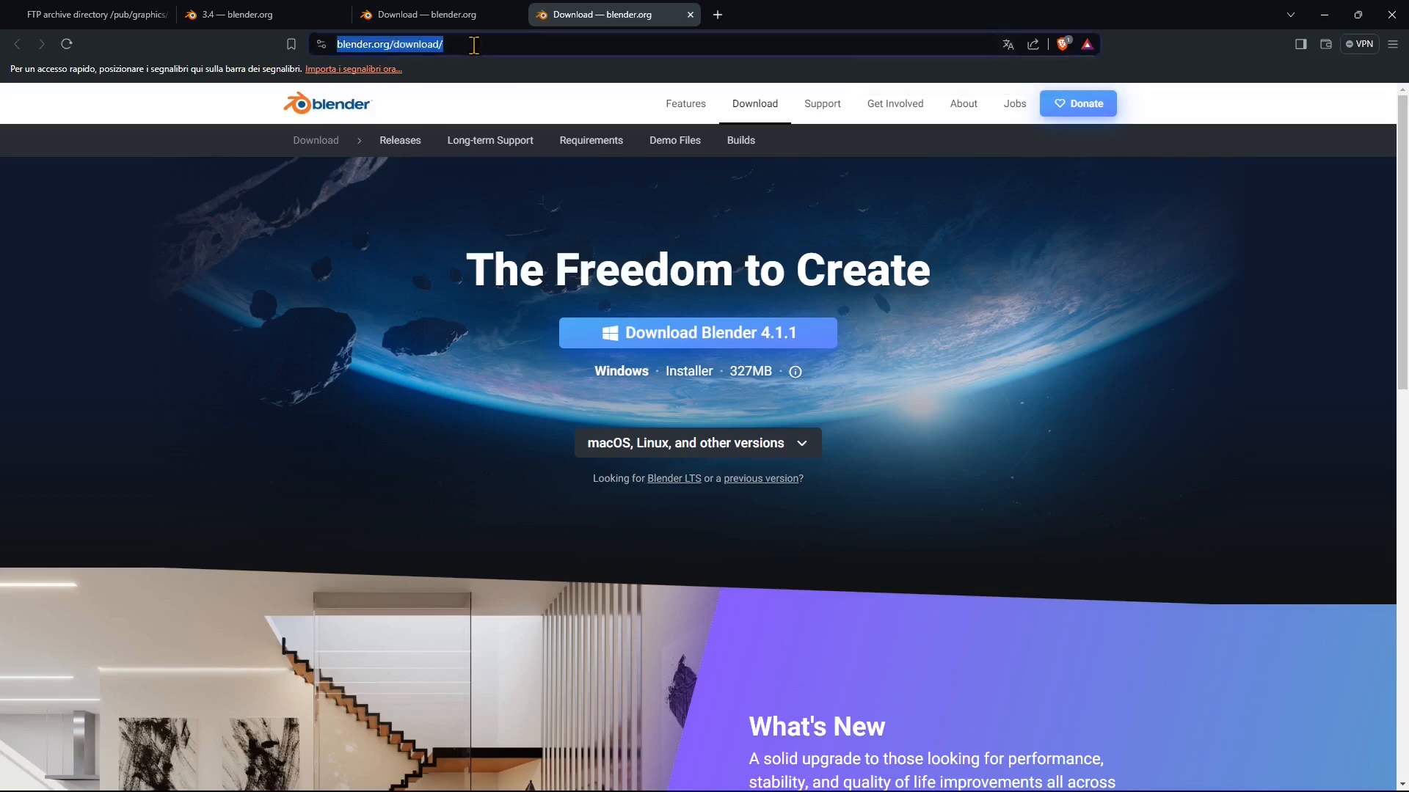
text(blender redshfit)
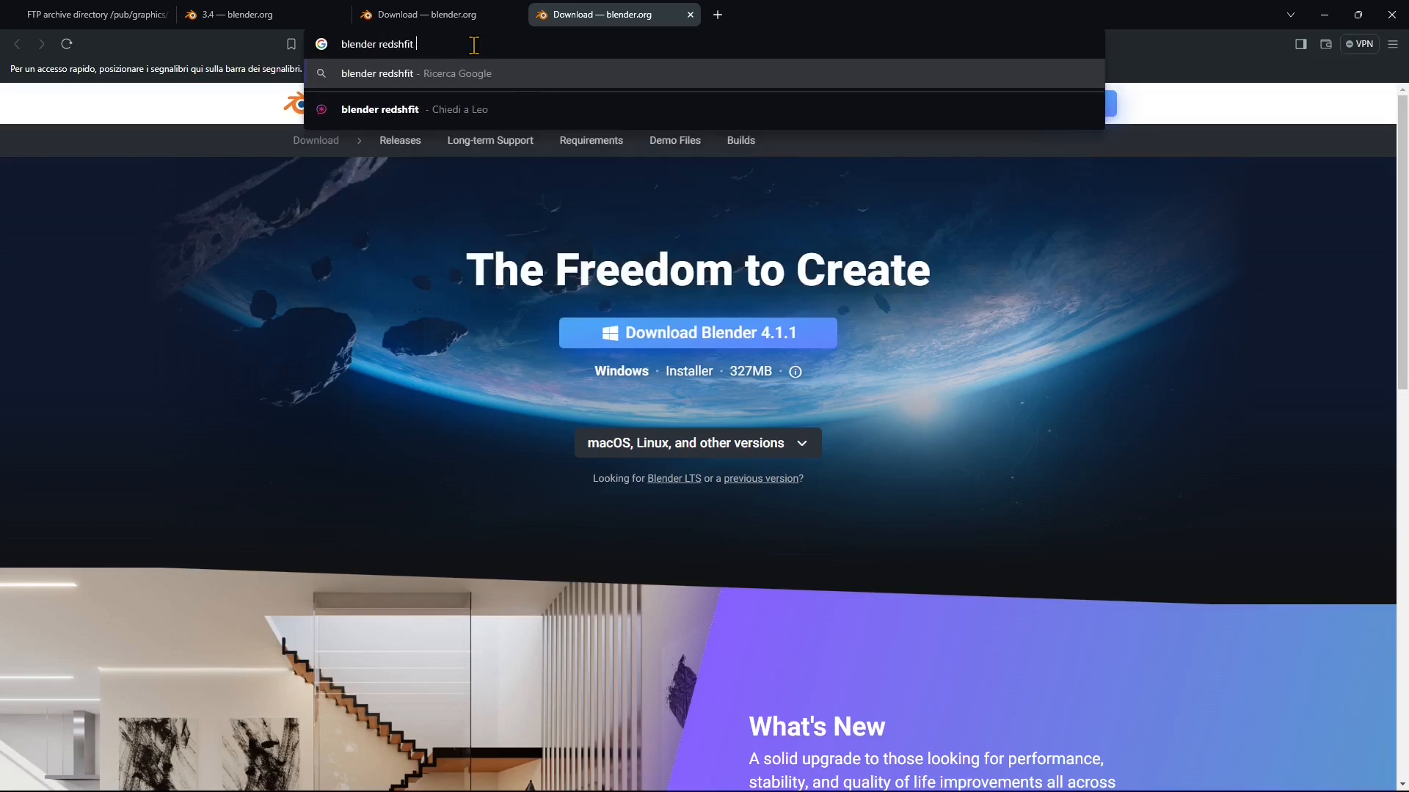
text( addon)
key(Return)
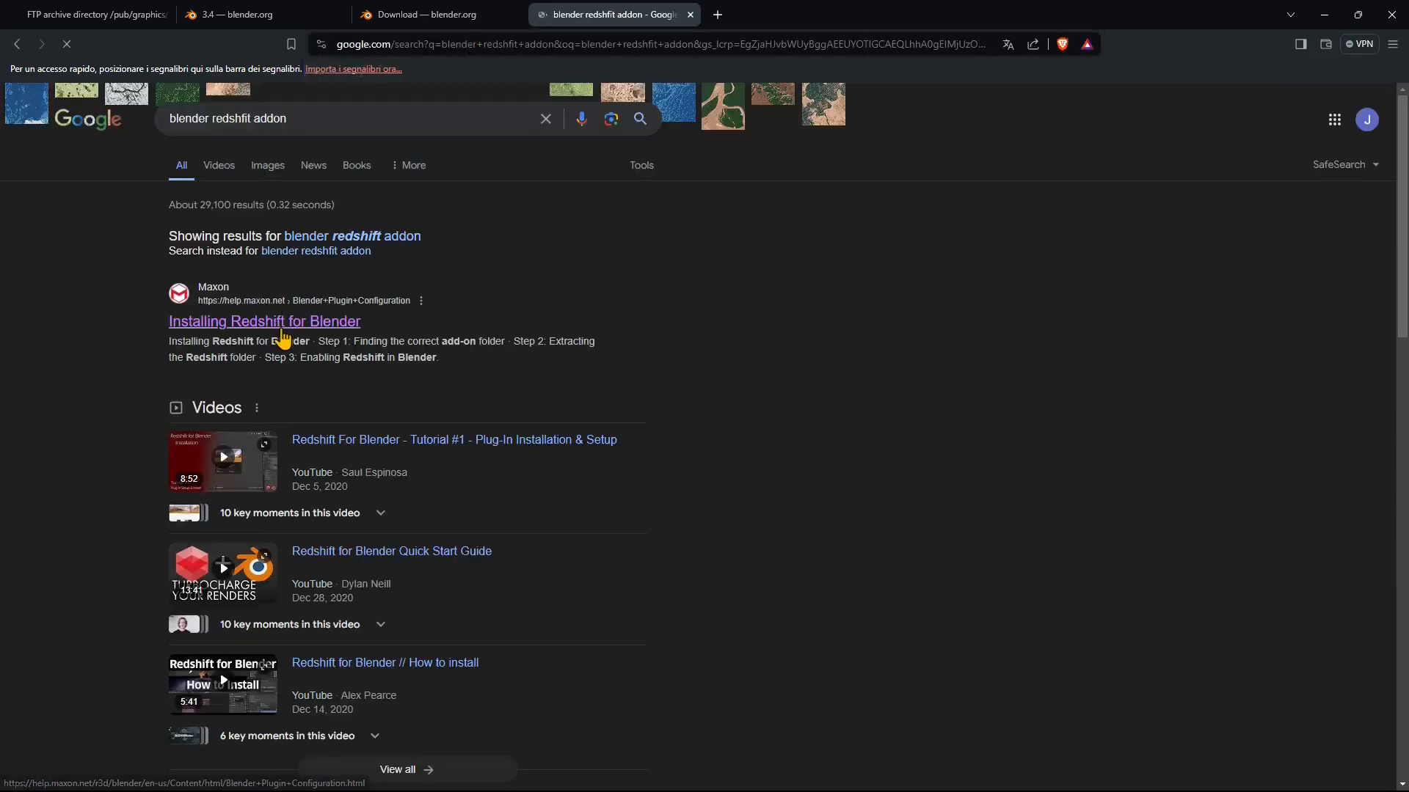
Open Maxon's Installing Redshift for Blender page and examine the add-on folder table of matching Blender and Redshift versions.
click(283, 339)
scroll(424, 295, down, 3)
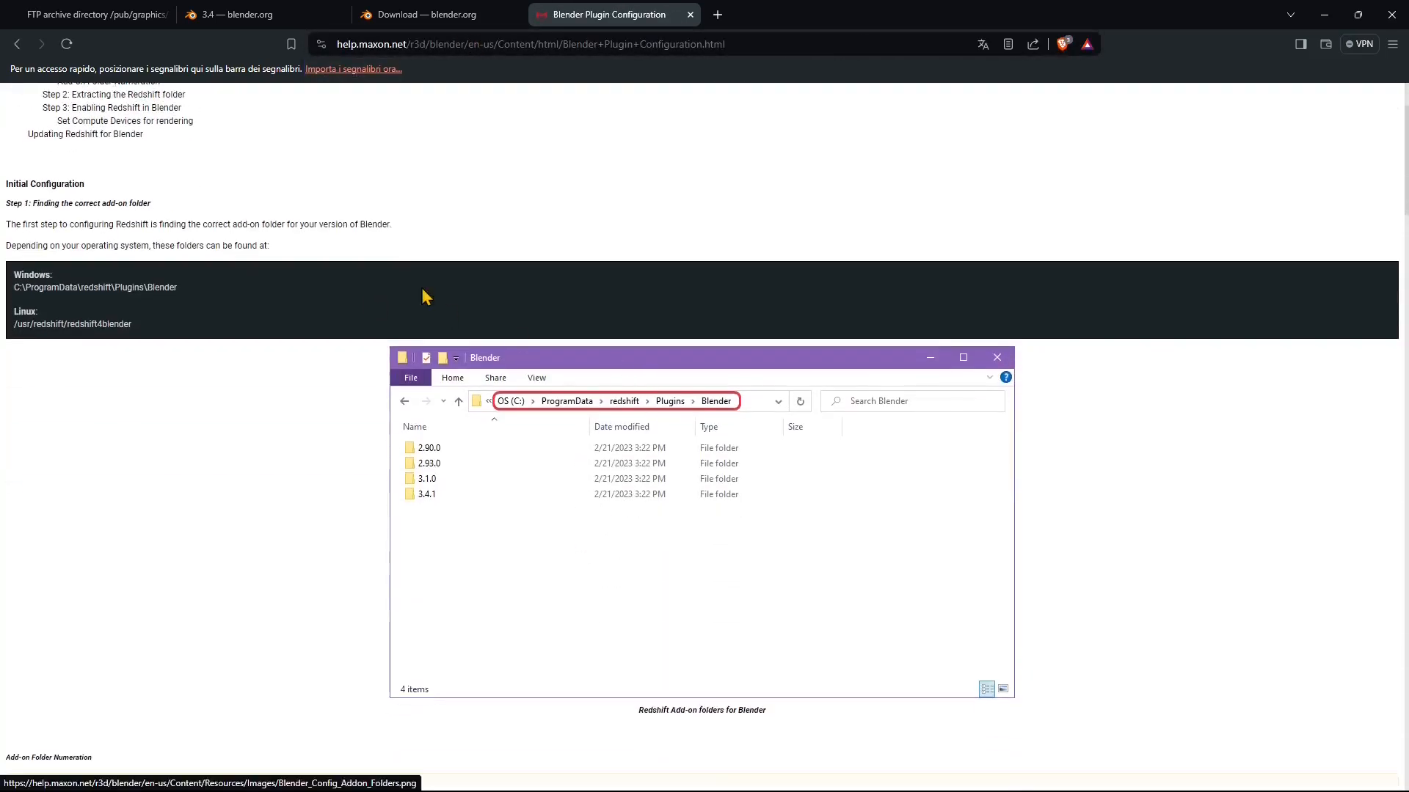
scroll(323, 240, up, 2)
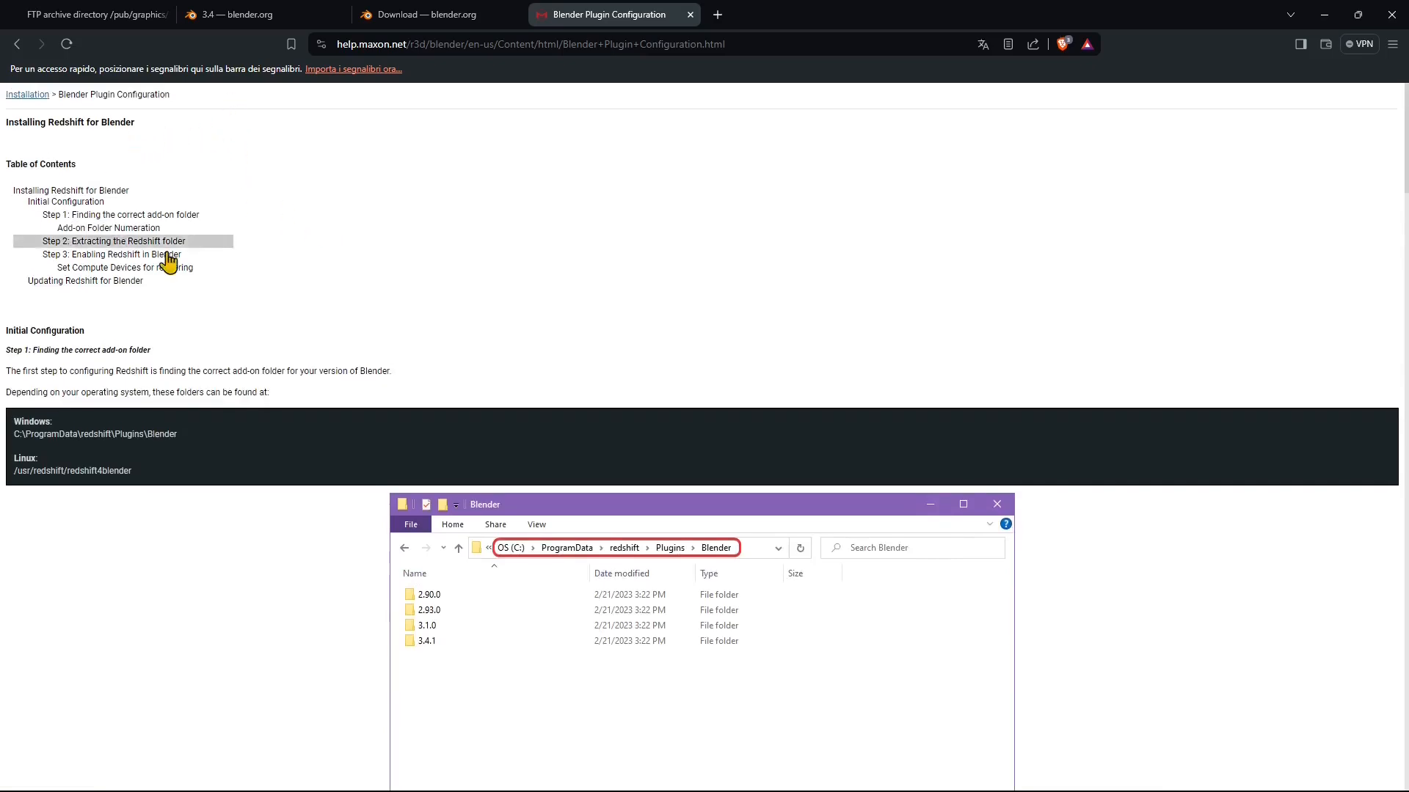
scroll(443, 493, down, 9)
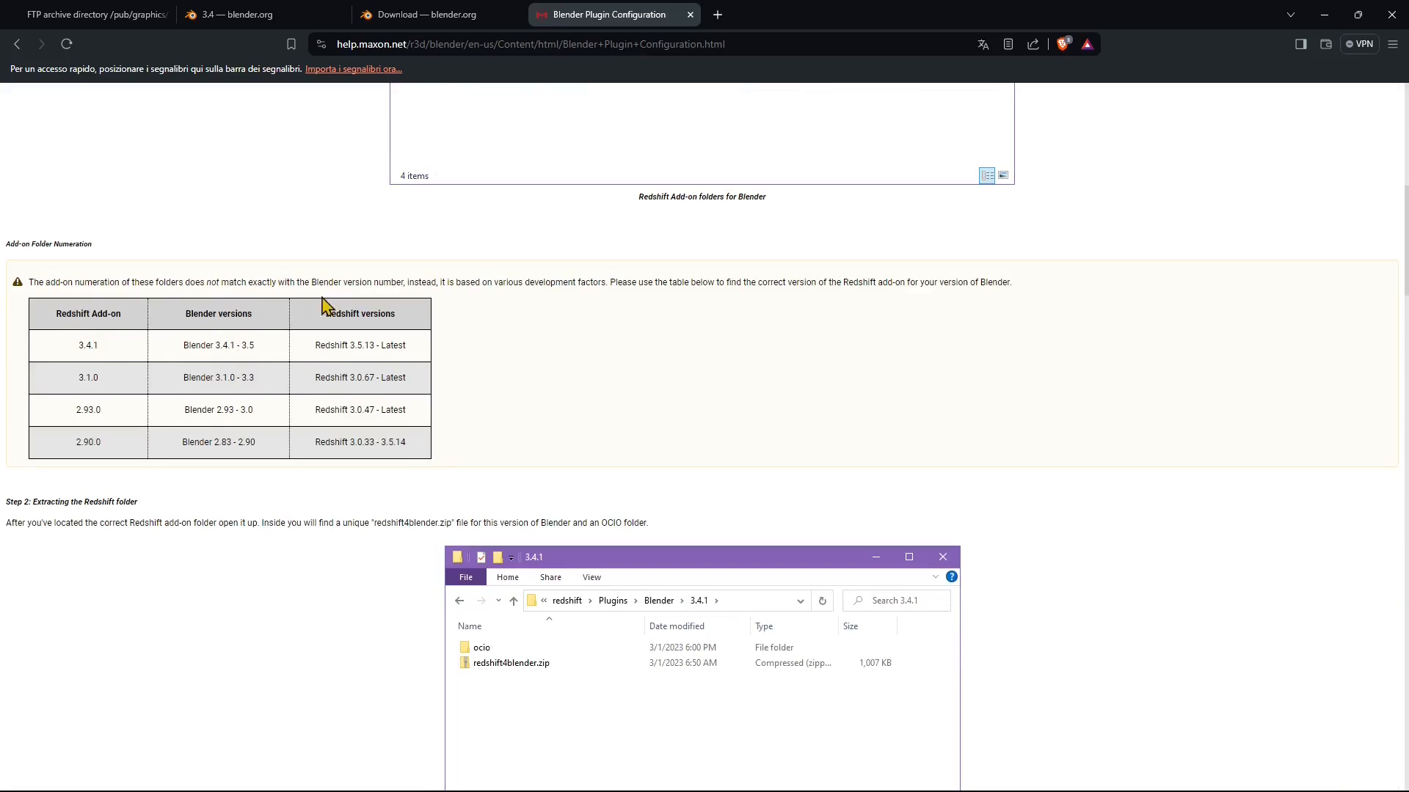
drag(182, 314, 400, 322)
click(324, 339)
click(304, 343)
Examine the Step 2 instructions on extracting the redshift folder into Blender's addons folder.
scroll(550, 504, down, 3)
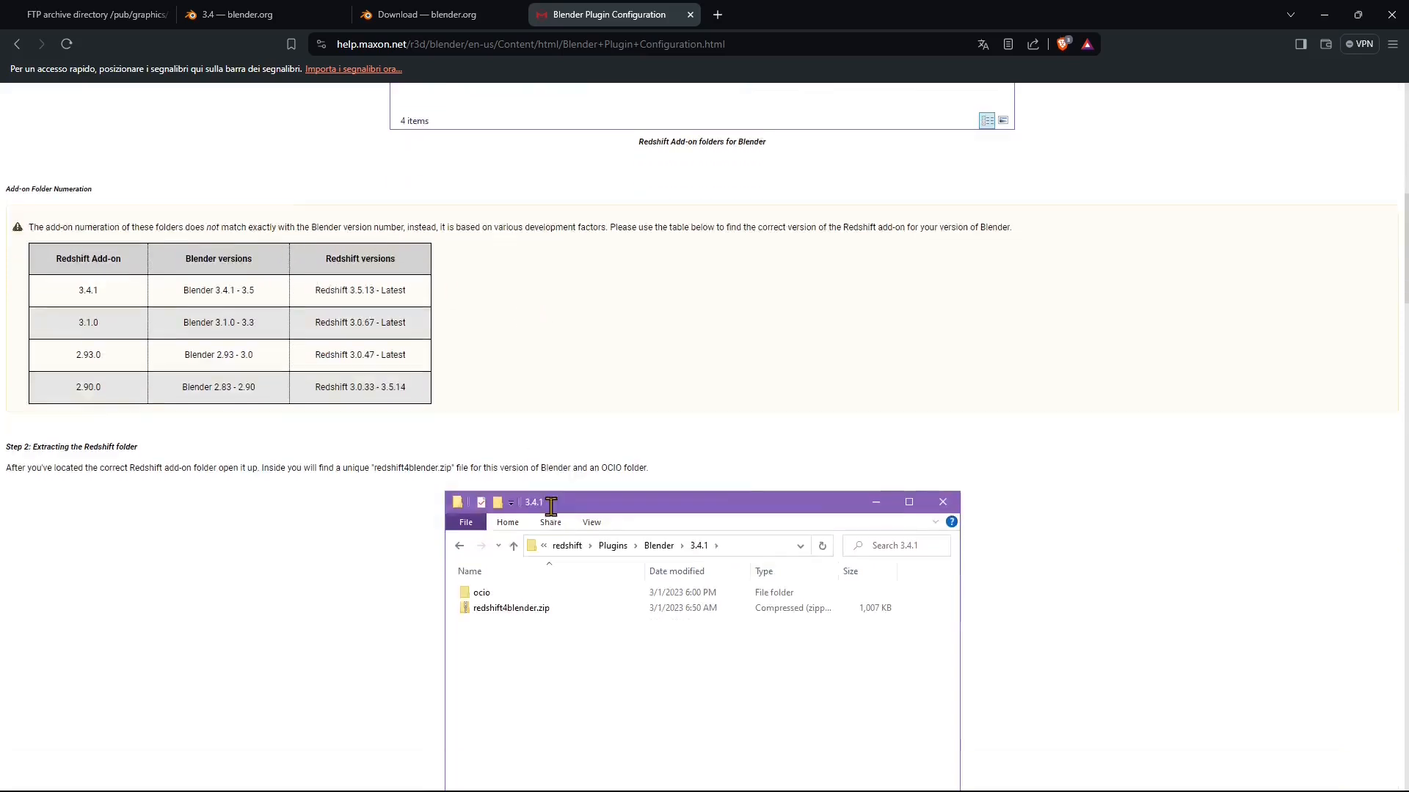
scroll(552, 512, down, 3)
scroll(552, 511, down, 5)
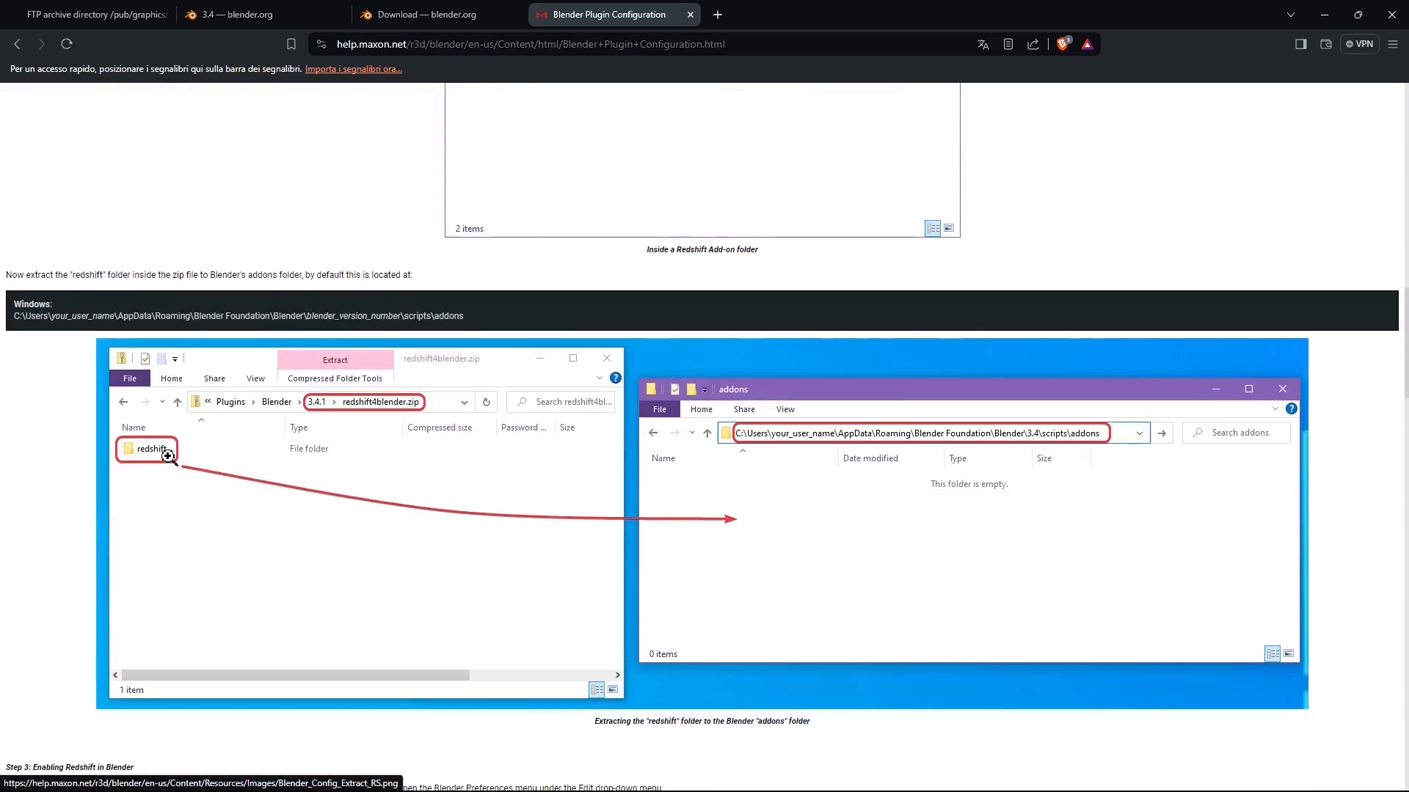
Examine the Step 3 instructions on enabling the add-on and the section on updating Redshift for Blender.
scroll(367, 463, down, 5)
scroll(516, 485, down, 5)
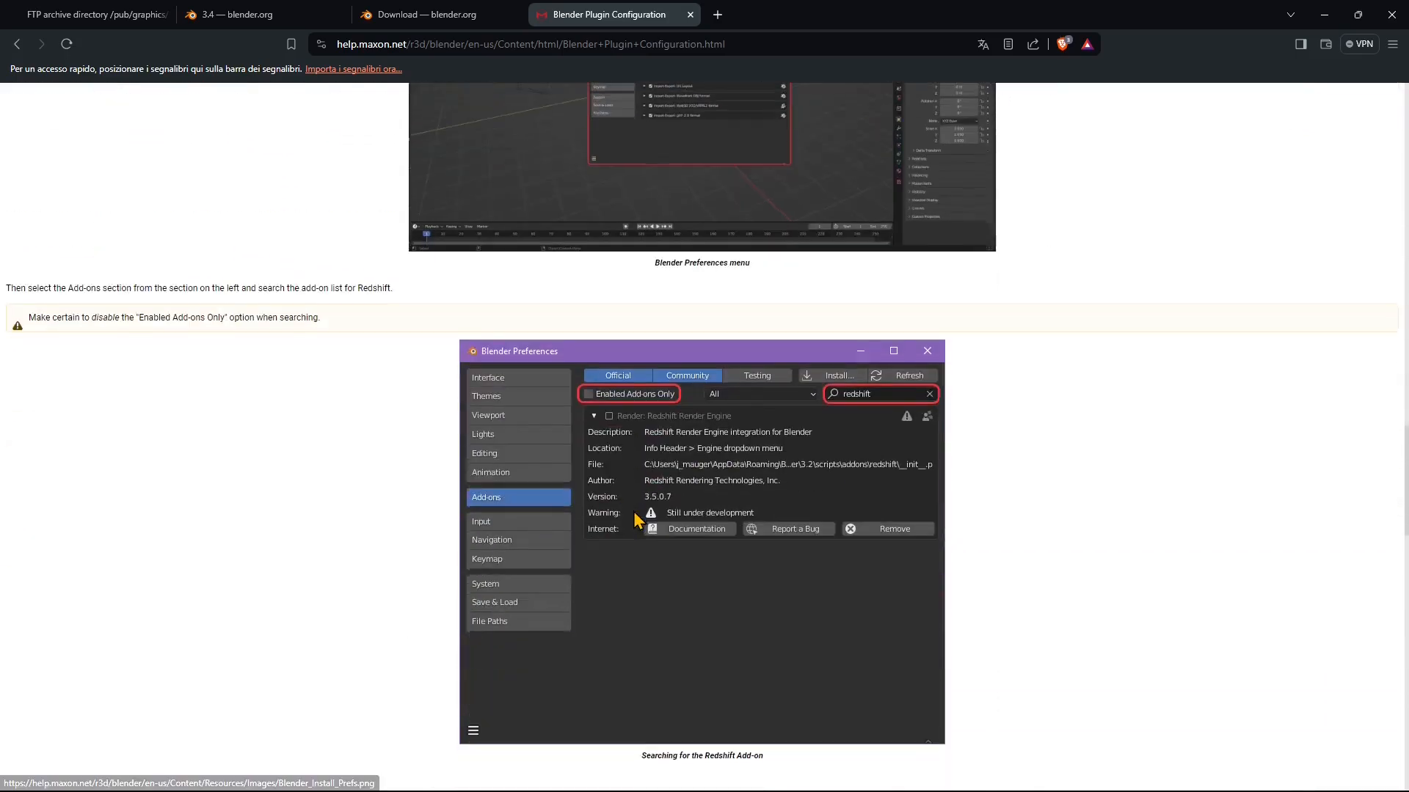
scroll(639, 514, down, 7)
scroll(641, 511, down, 13)
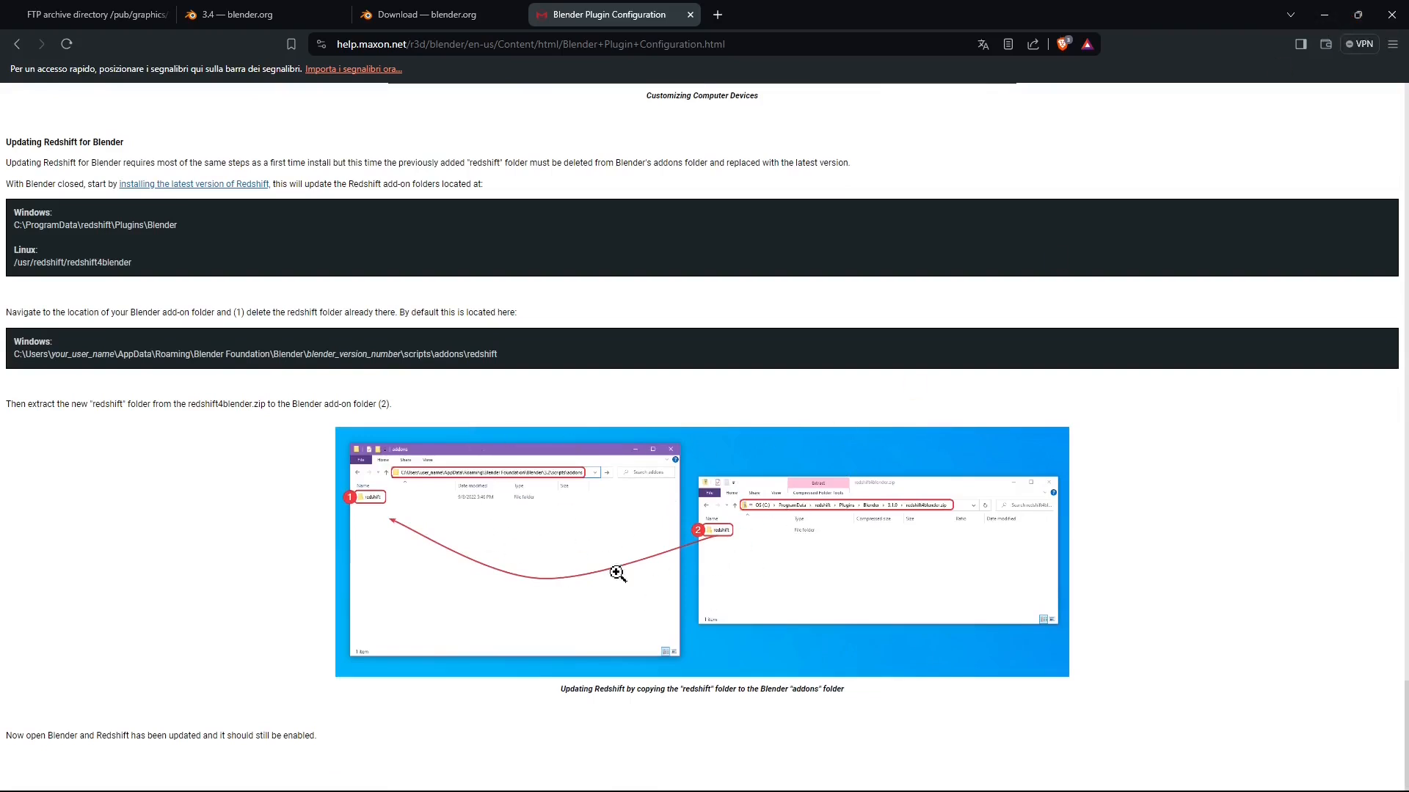
Minimize the browser and close the redshift4blender and addons folder windows.
click(1327, 13)
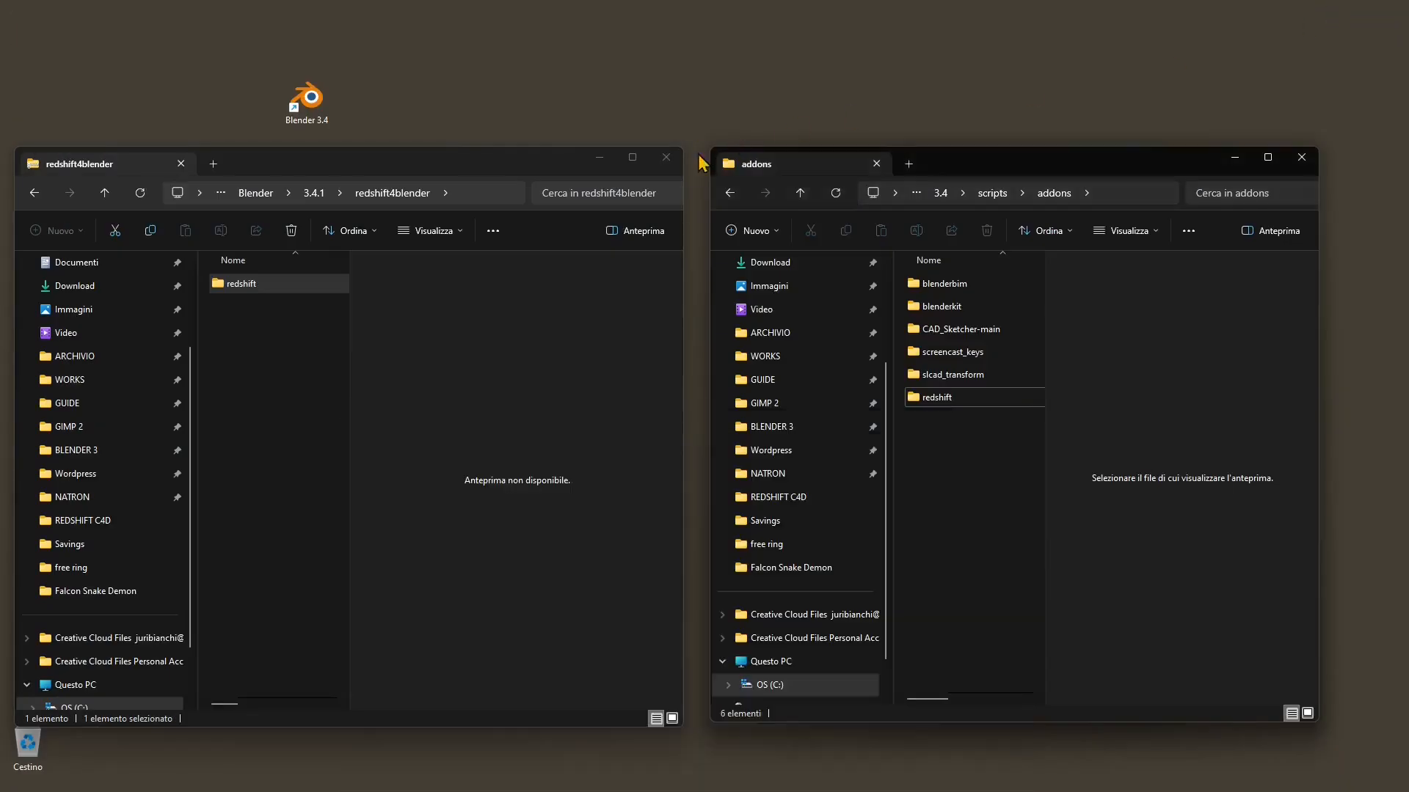
click(666, 157)
click(1299, 158)
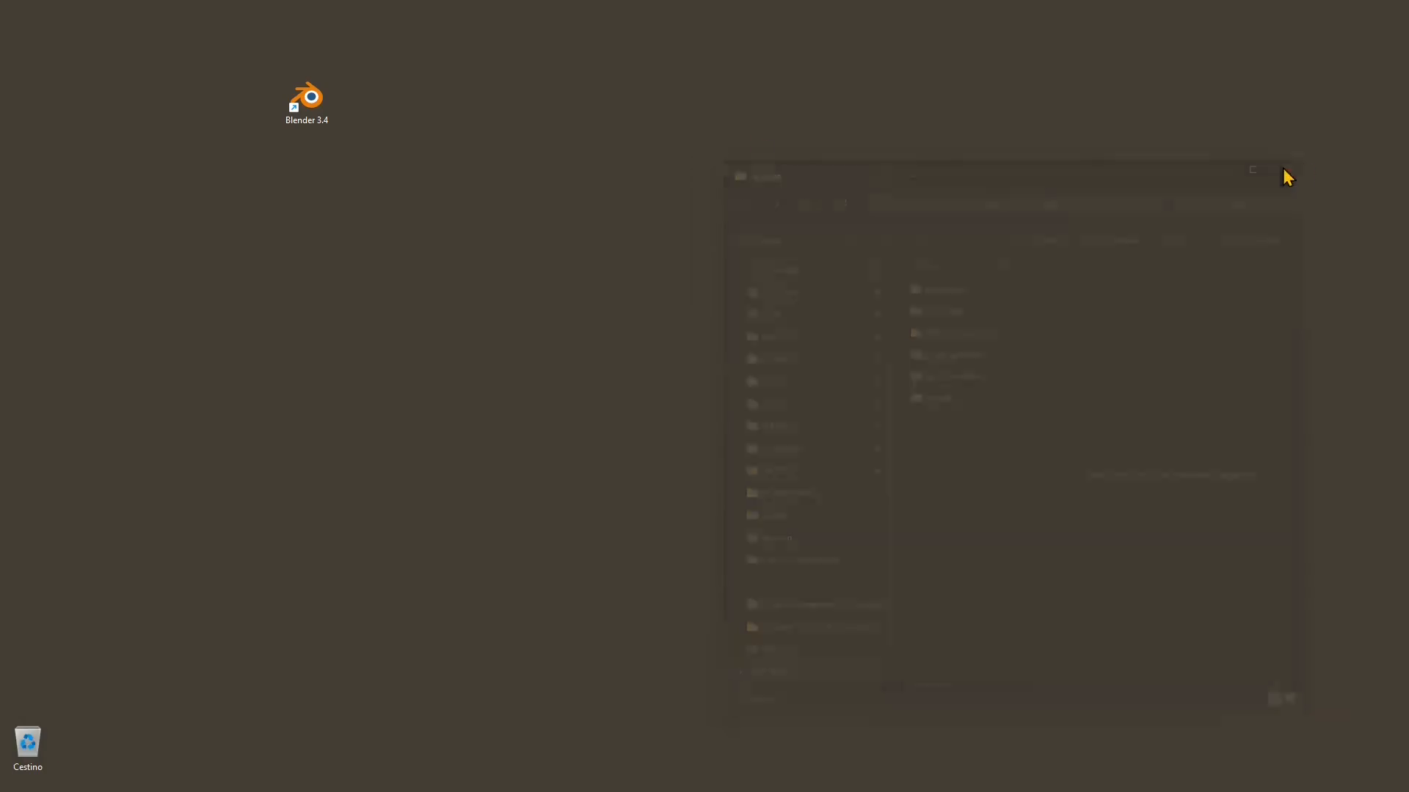
Start Blender 3.4, ignore the BlenderKit add-on update and dismiss the splash screen.
click(308, 102)
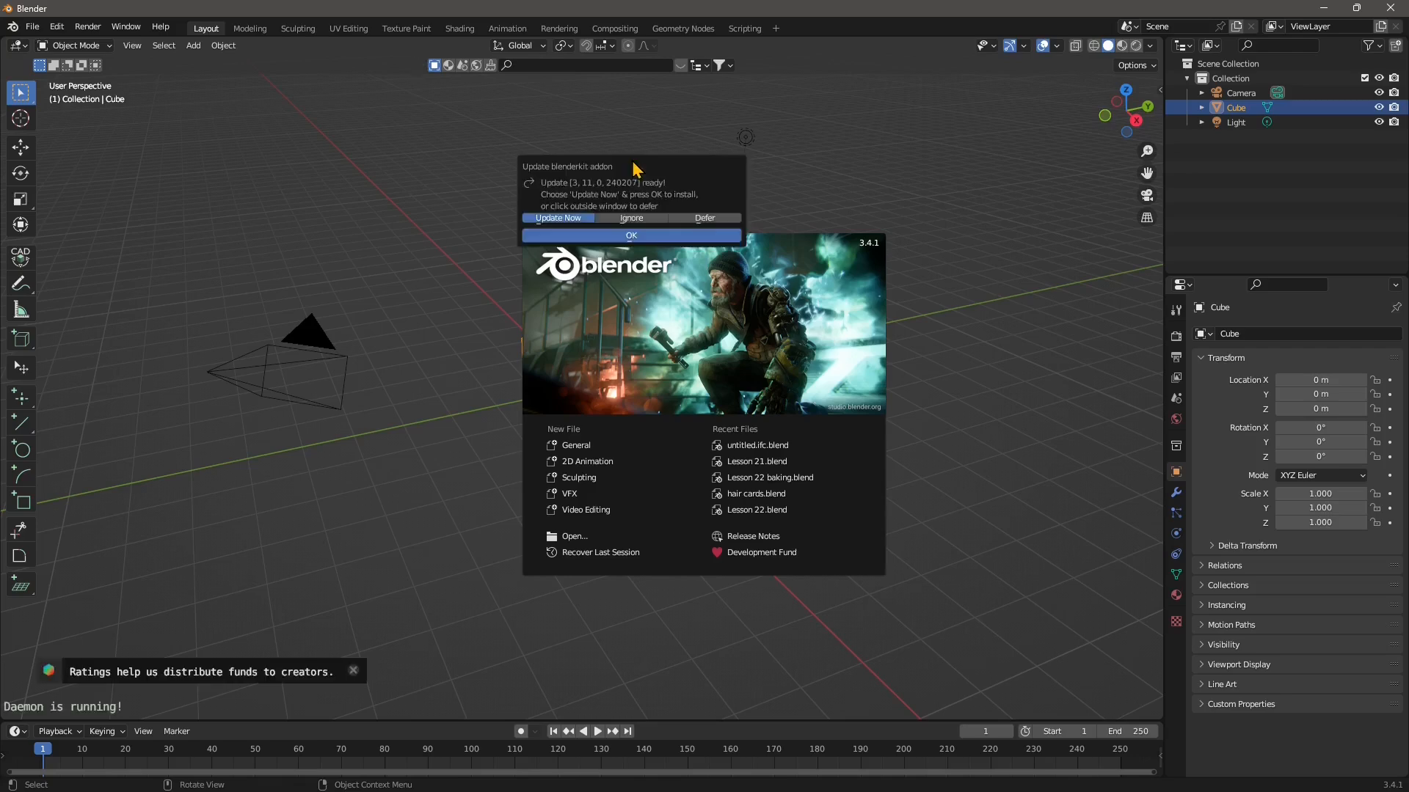
click(704, 218)
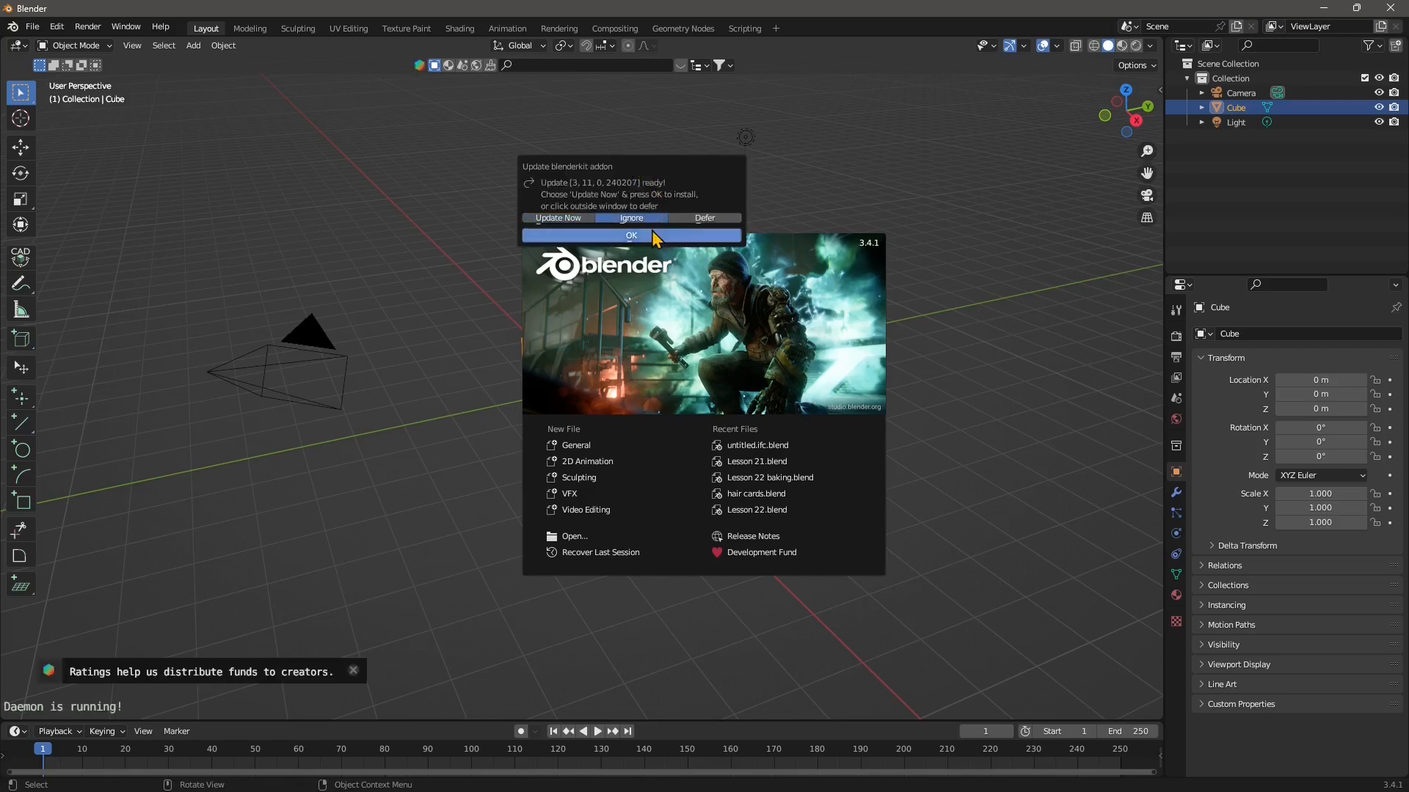
click(646, 235)
click(1001, 222)
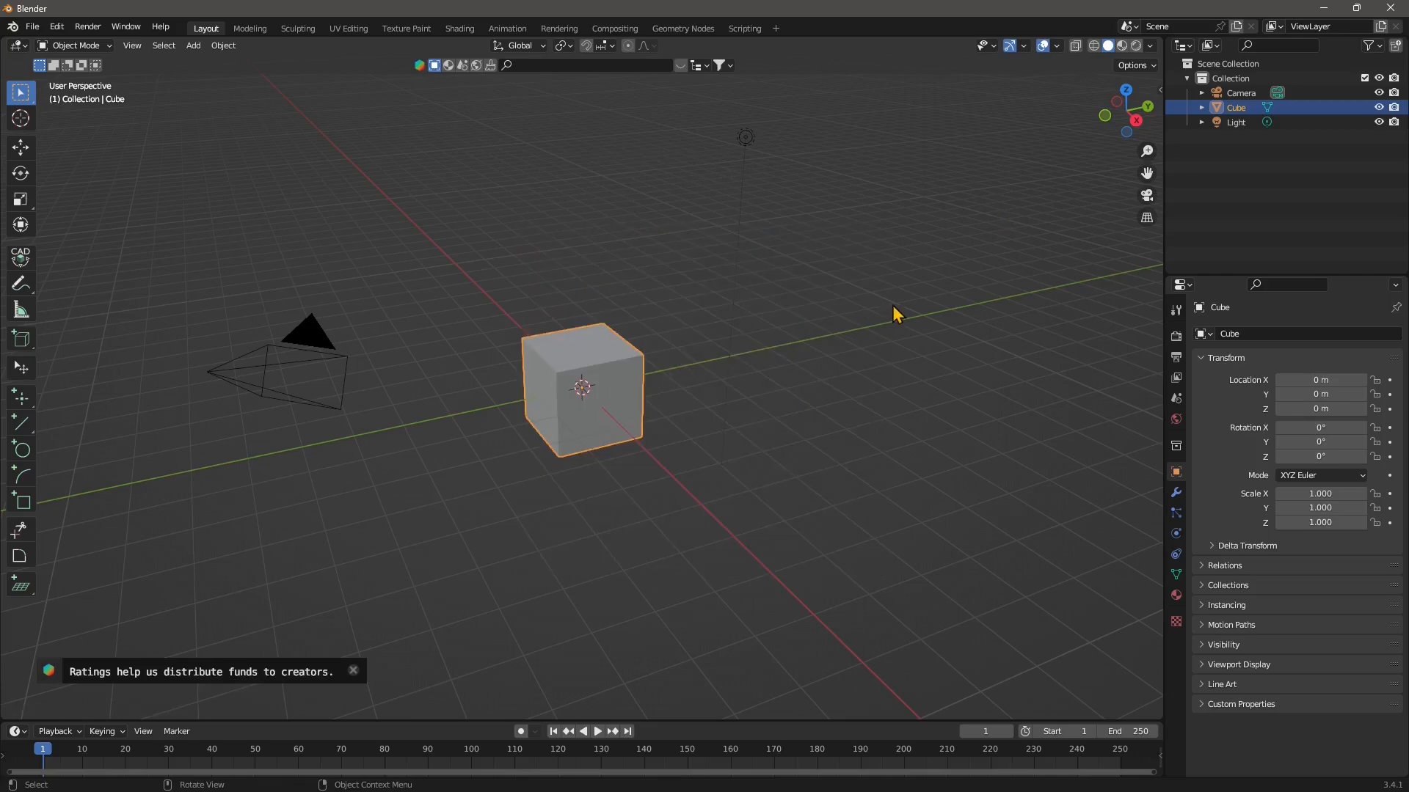
Search the add-ons in the preferences for "red" to check the Redshift Render Engine entry, and close the preferences.
click(57, 26)
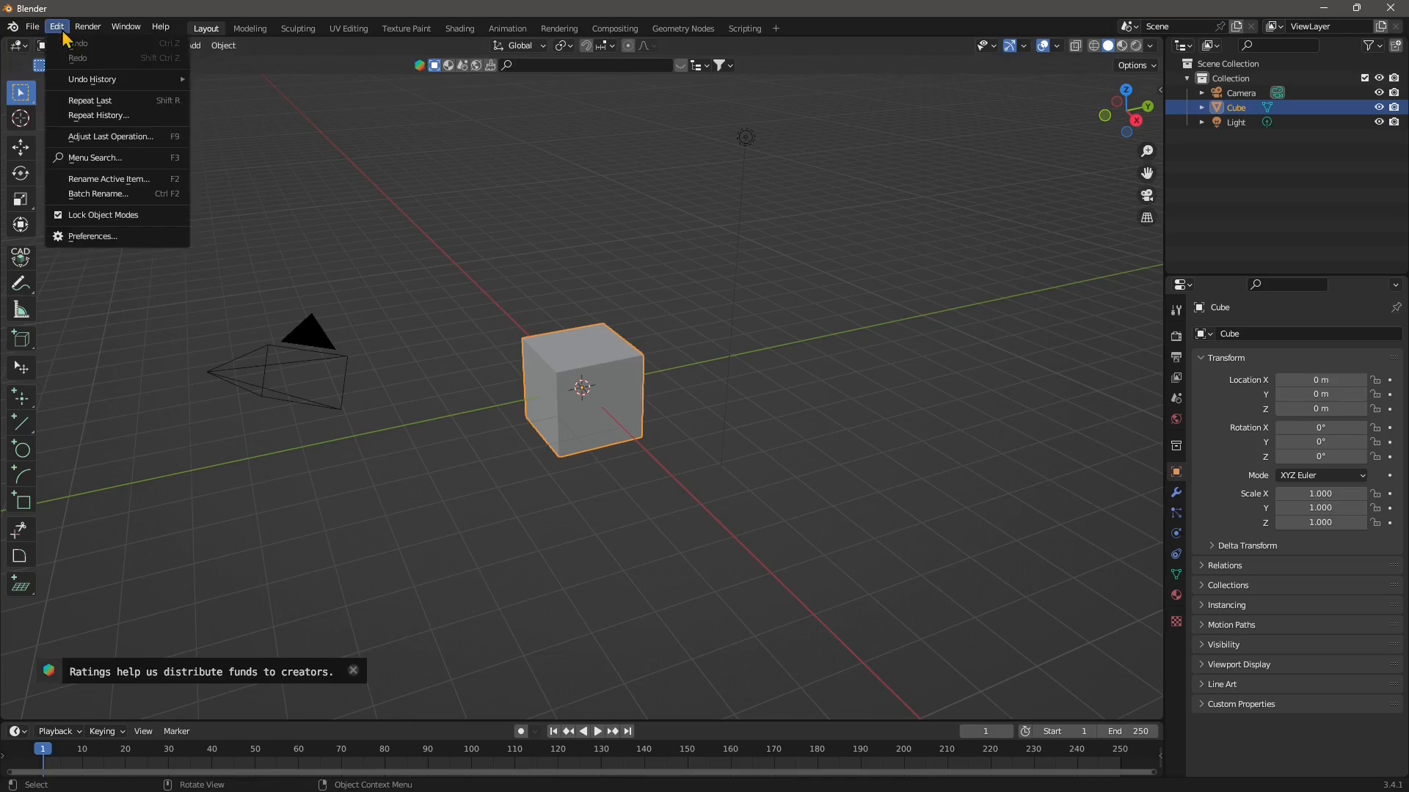
click(71, 237)
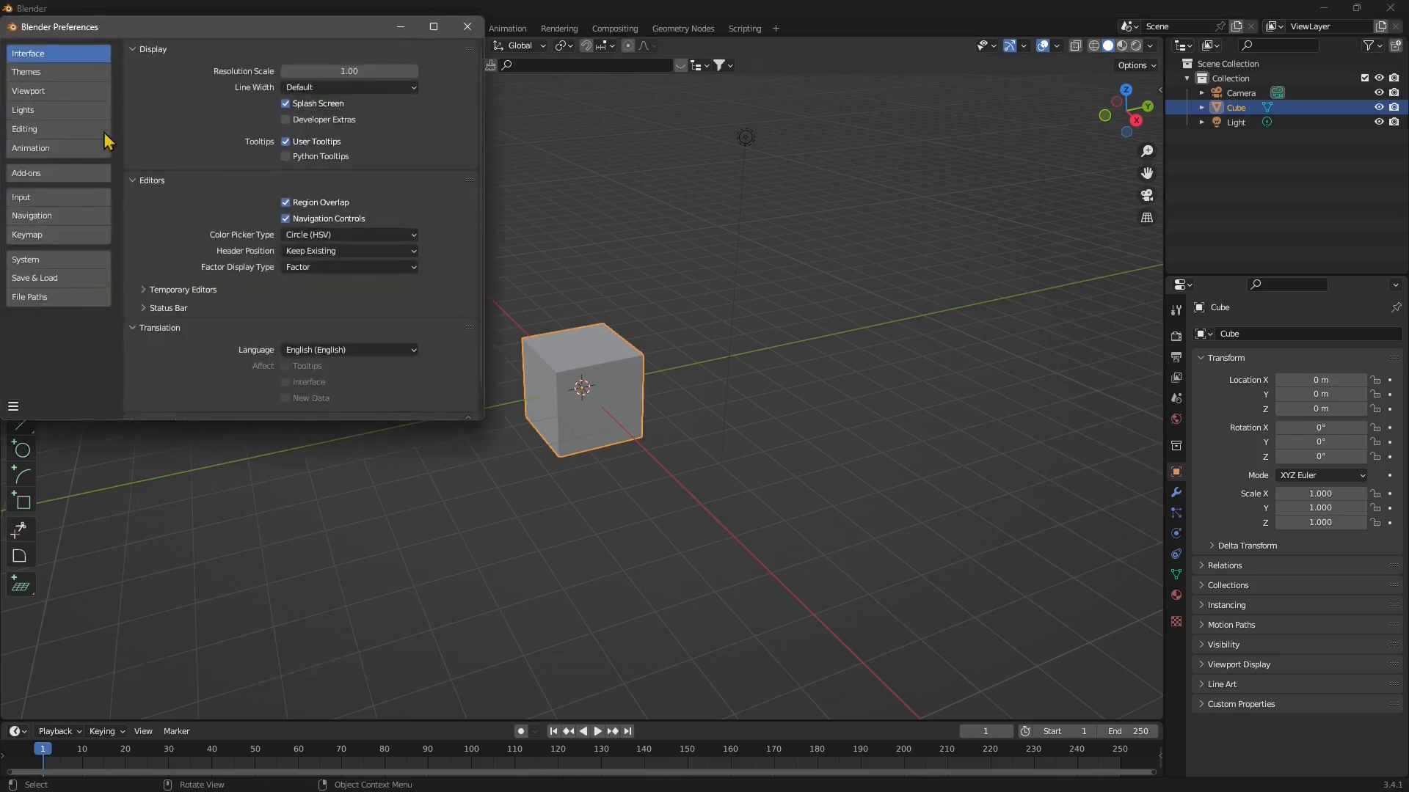
click(58, 173)
drag(165, 27, 290, 152)
click(552, 195)
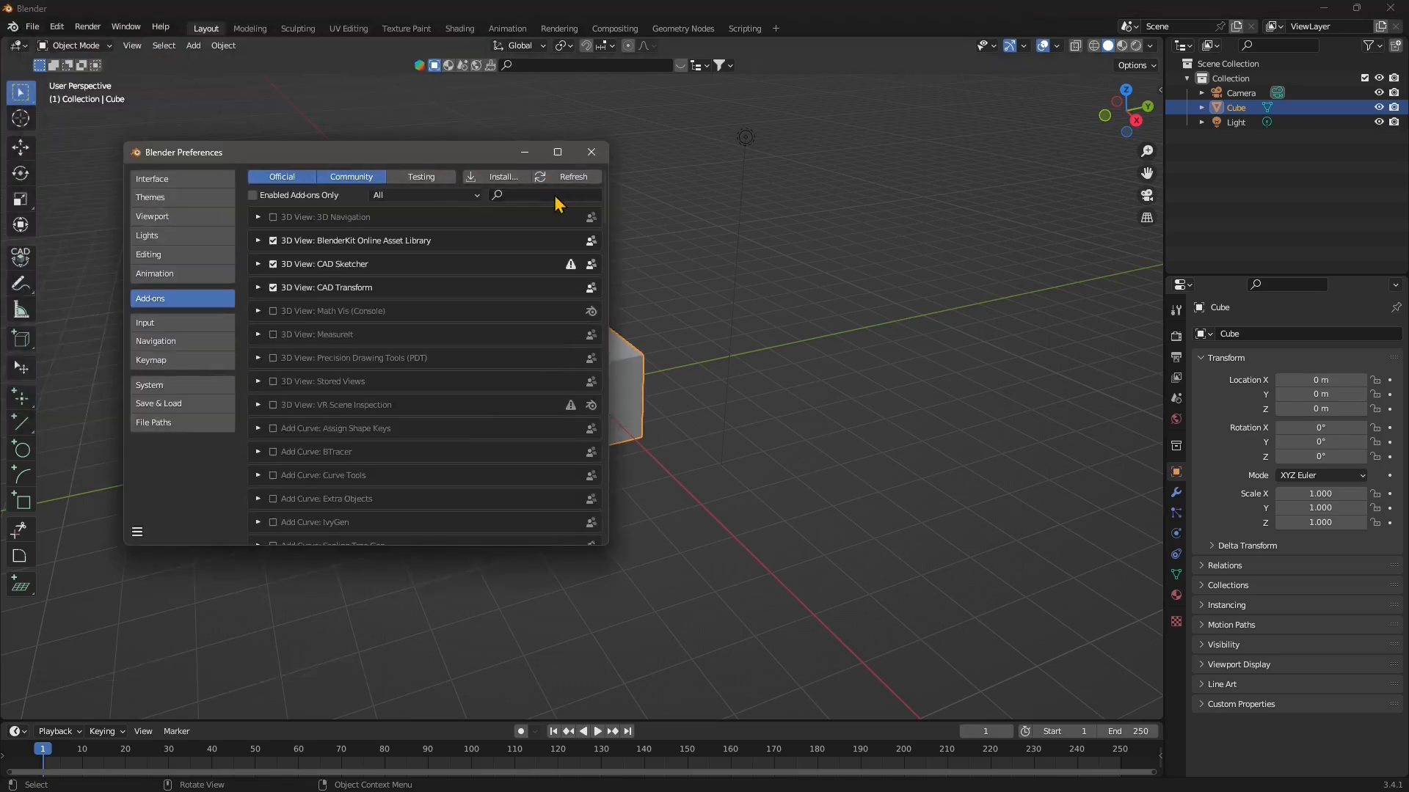
text(redg)
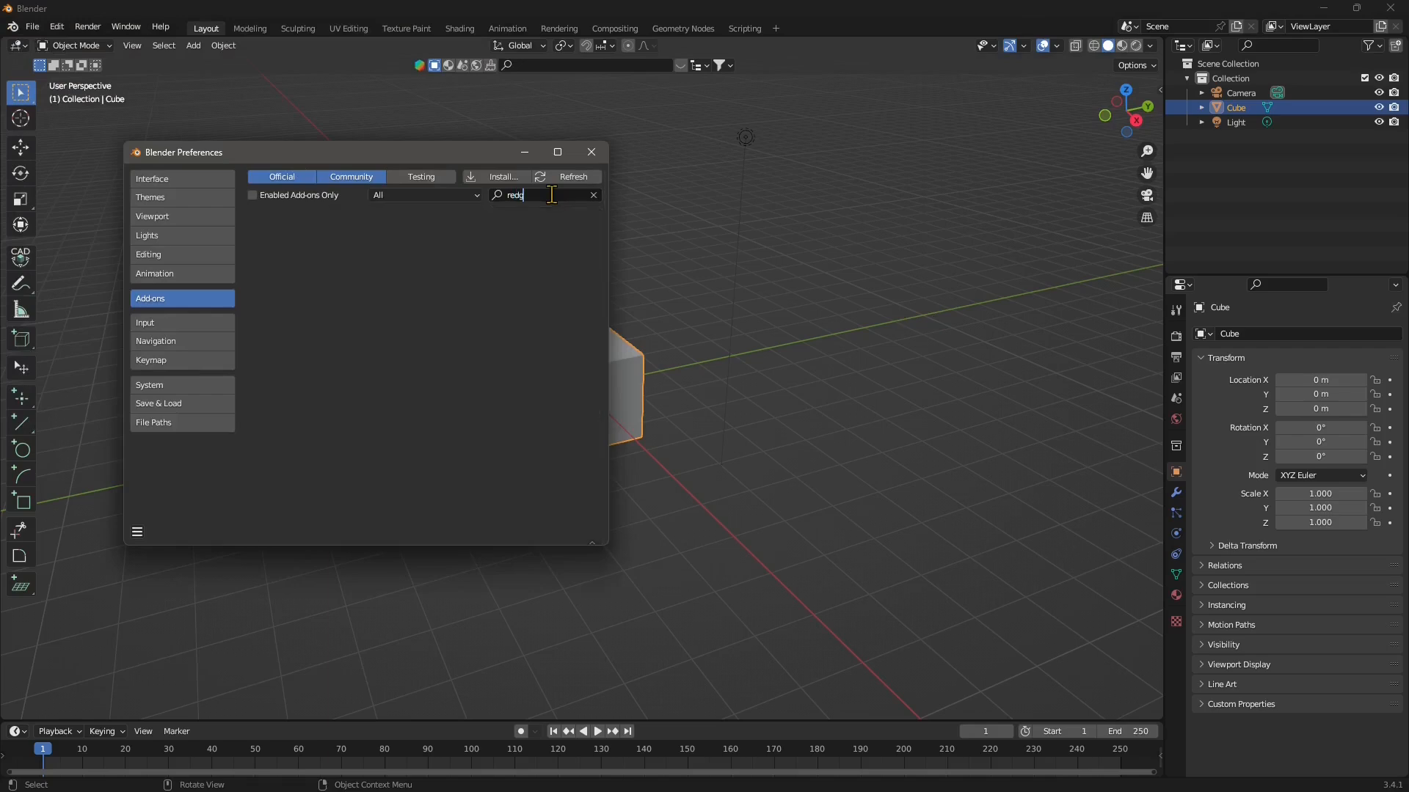
key(BackSpace)
key(BackSpace)
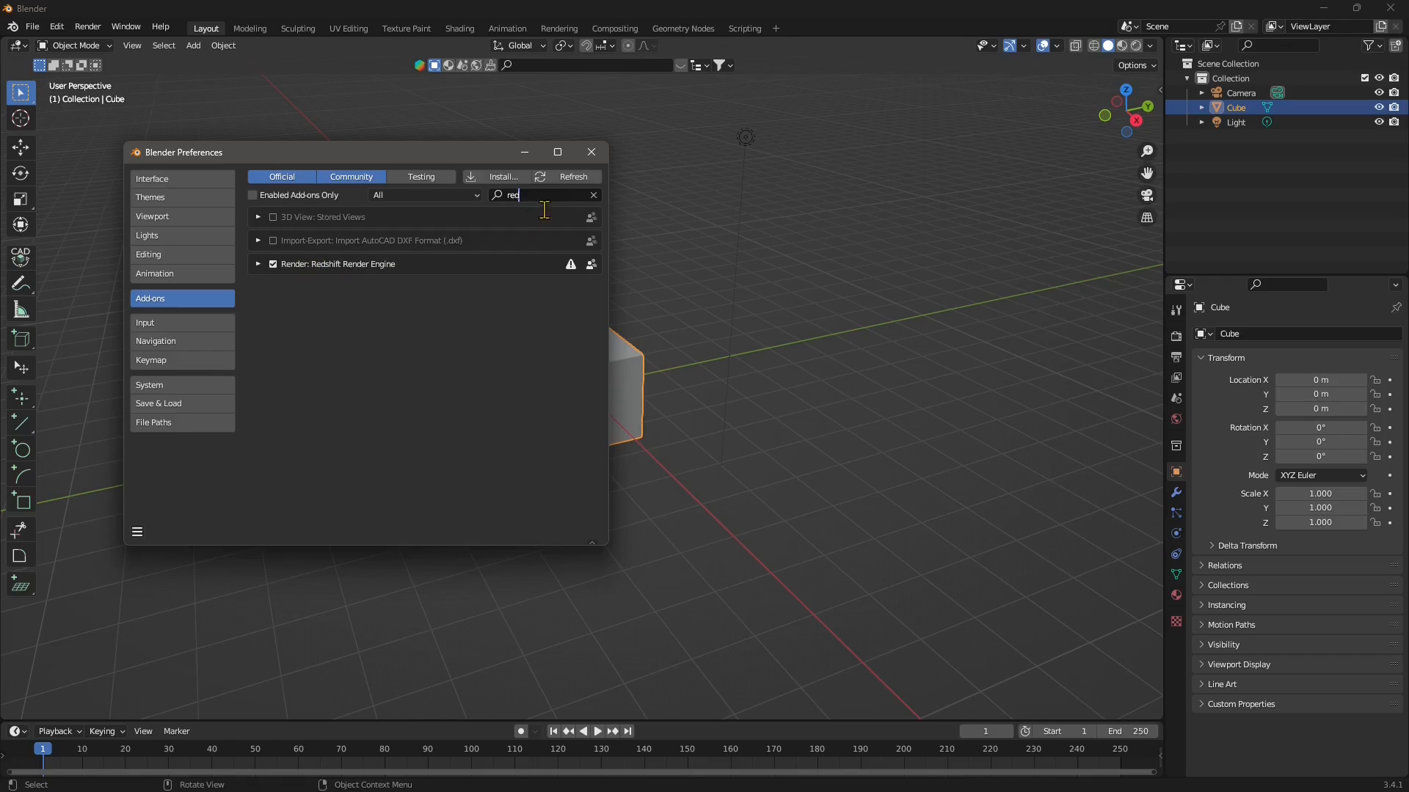
click(592, 152)
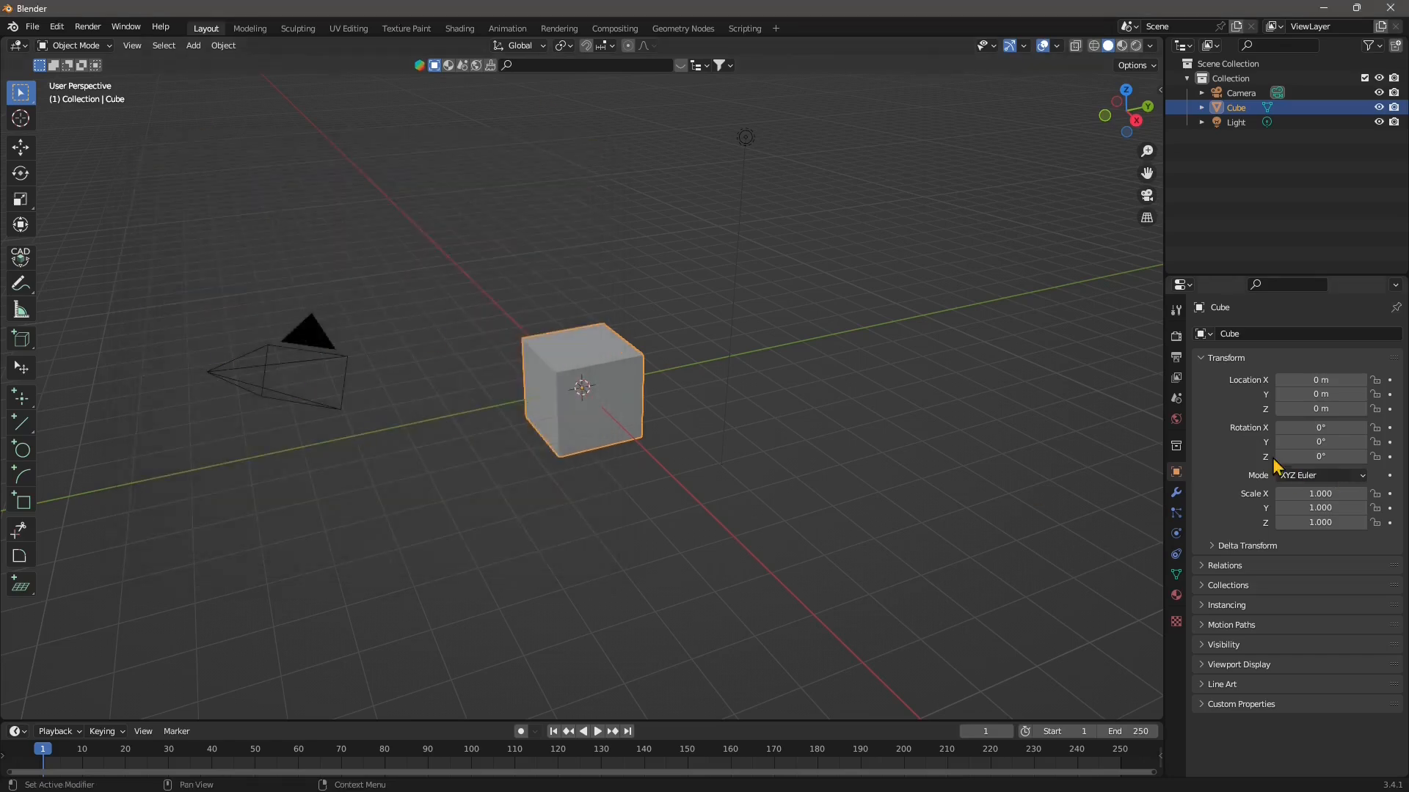
Set the render engine to Redshift Renderer and switch the viewport to rendered shading.
click(1175, 336)
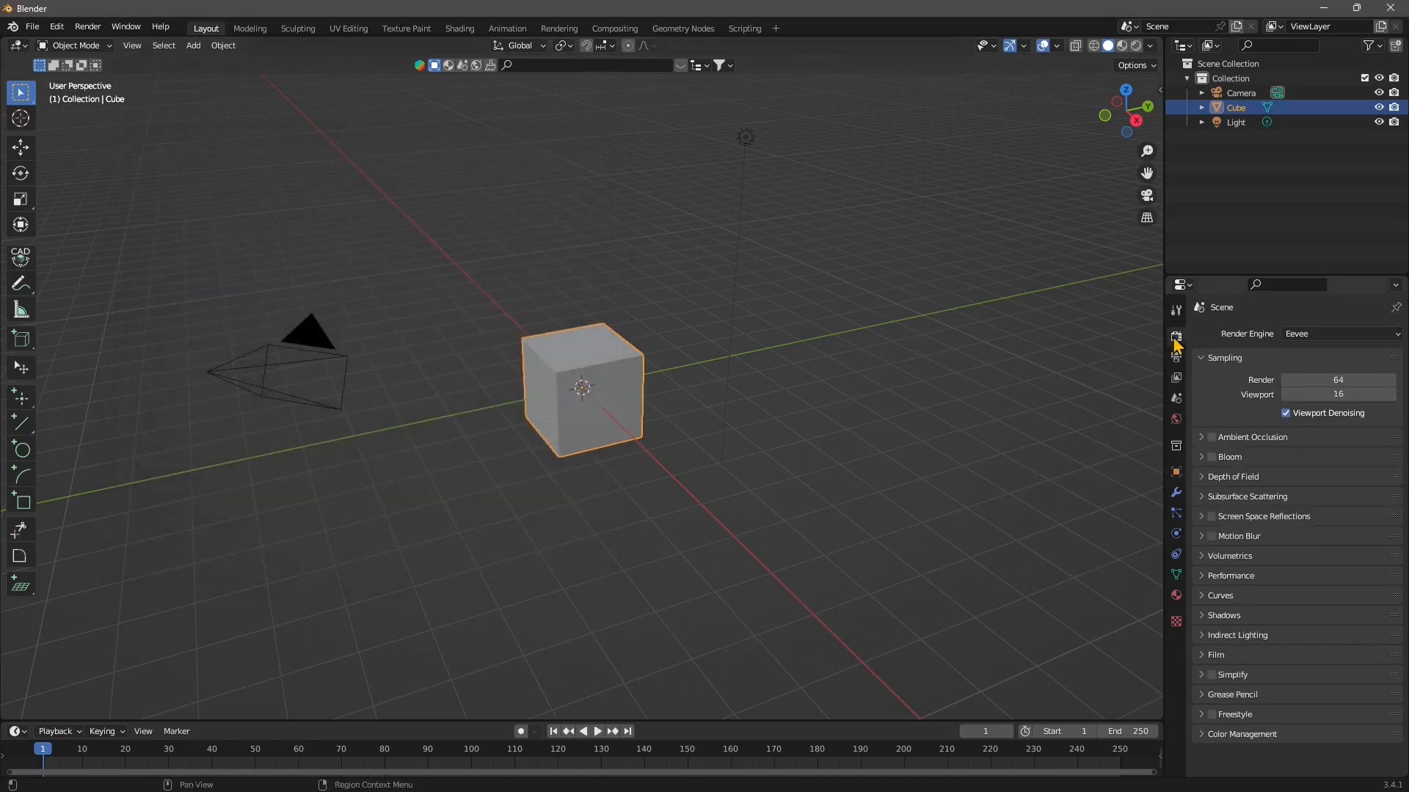
click(1306, 334)
click(1318, 399)
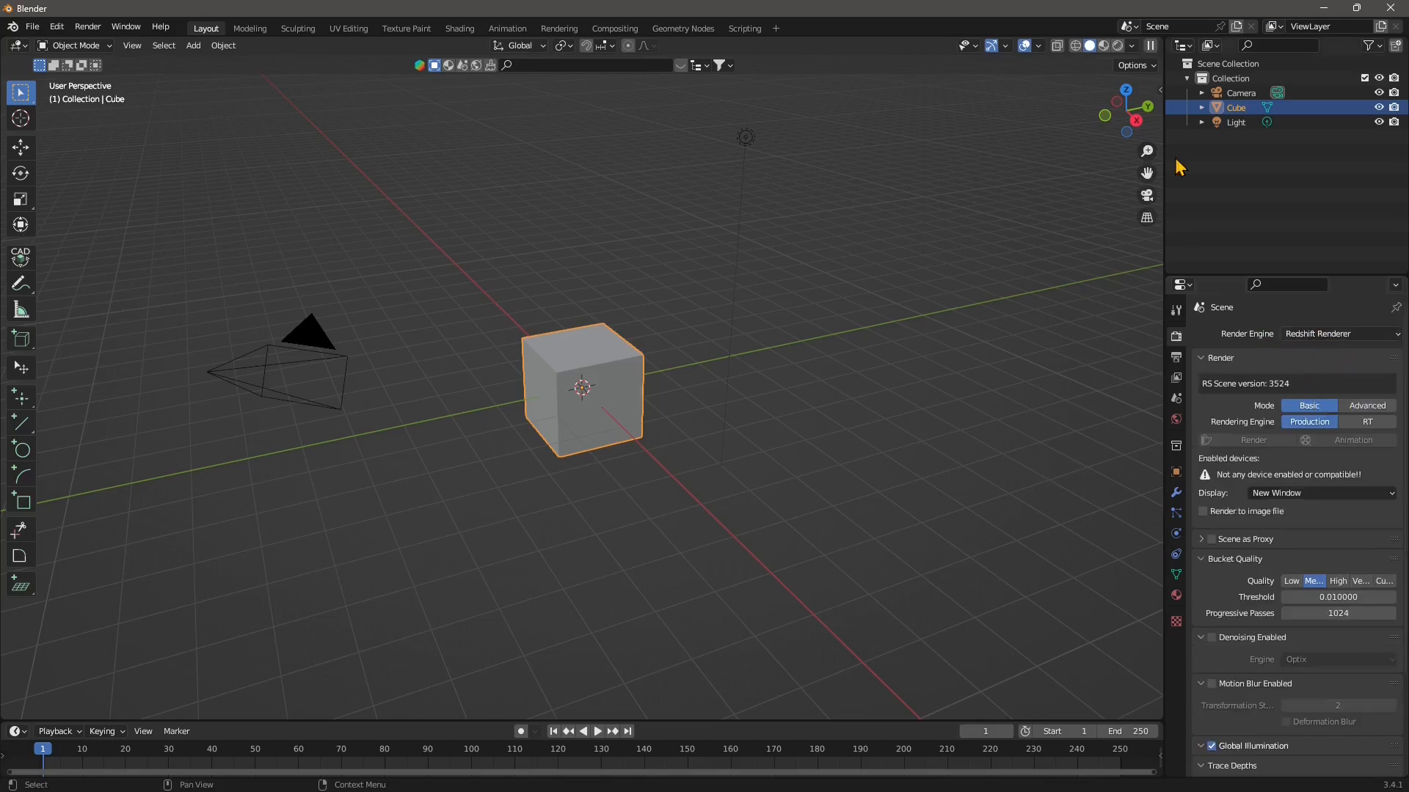
click(1118, 46)
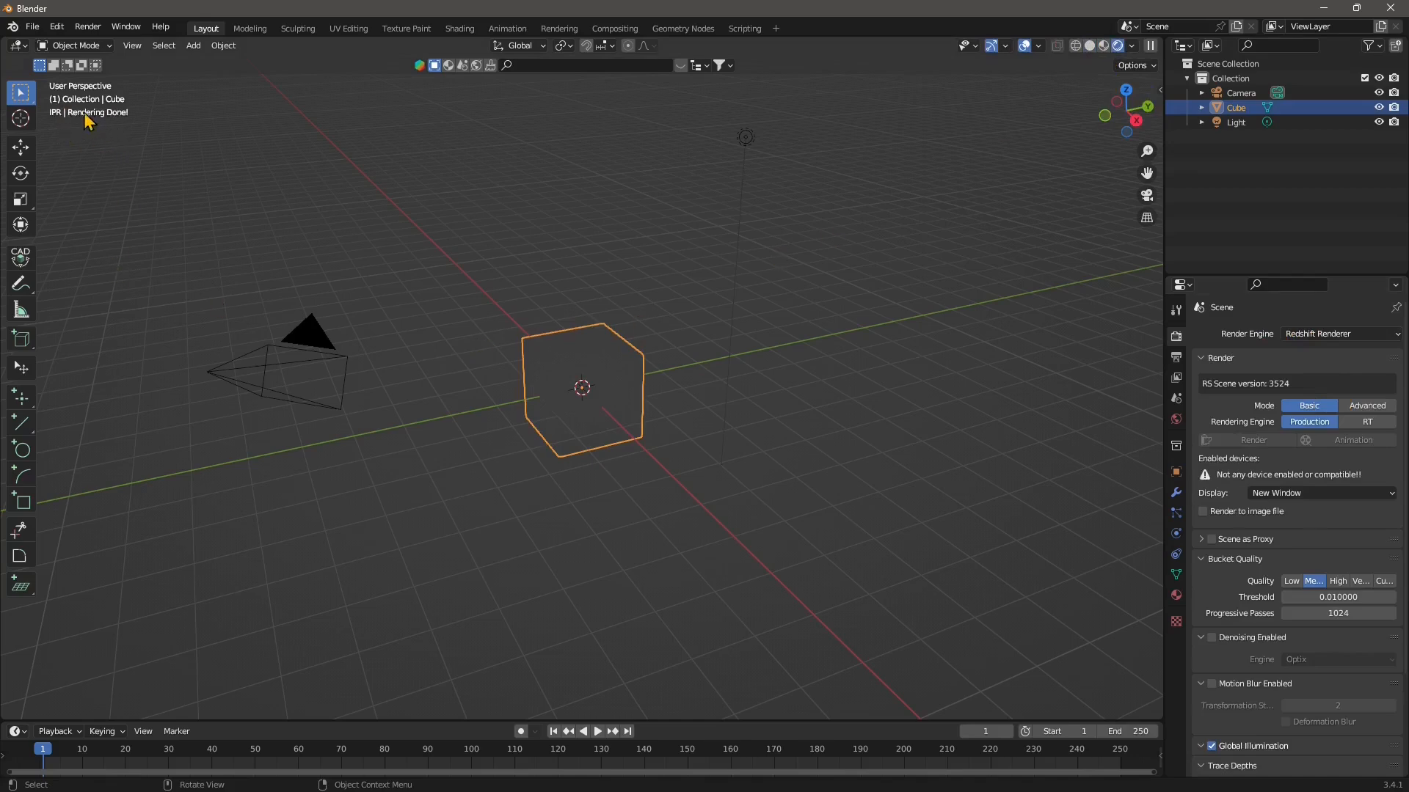
Raise the cube along the Z axis and add a plane at the origin, scaled up as a large floor.
click(20, 147)
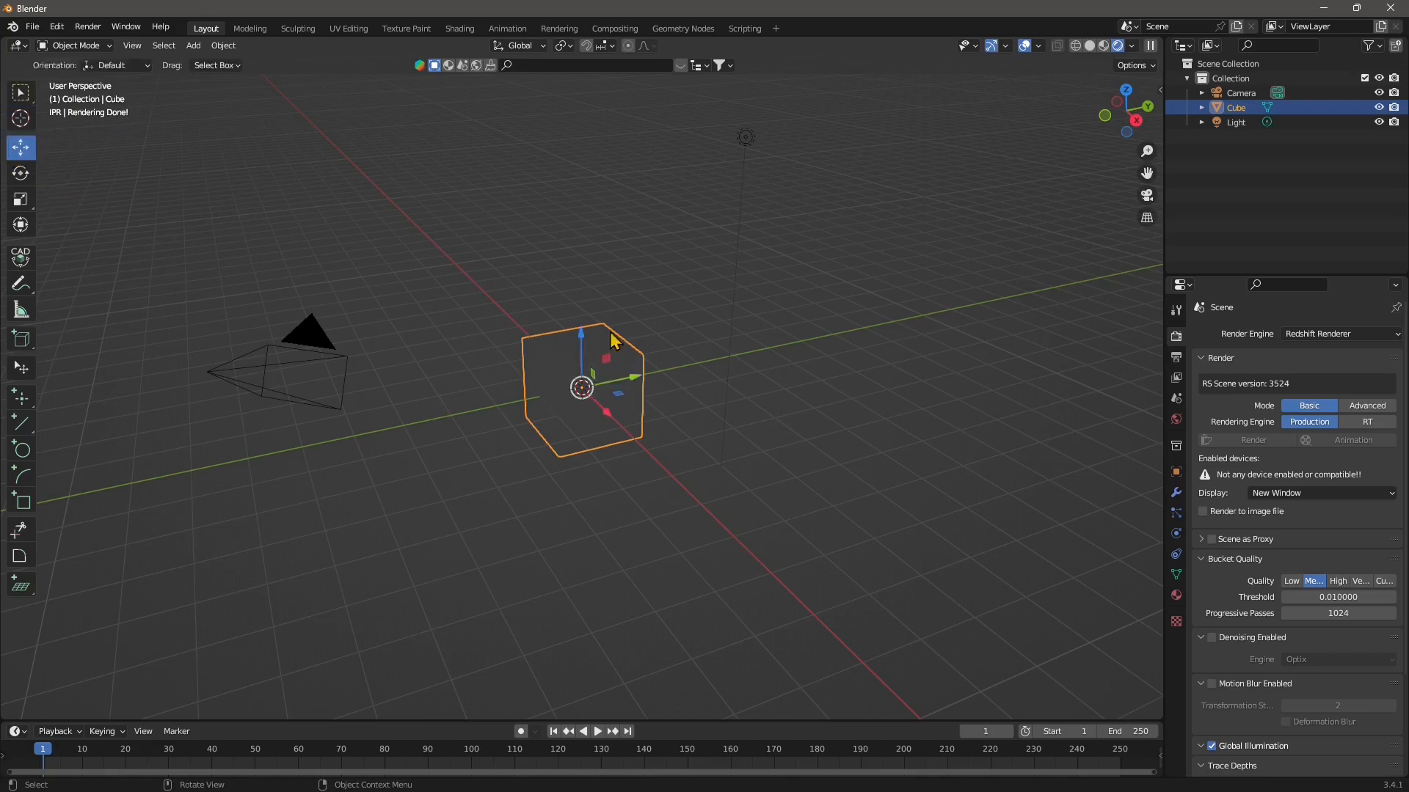
drag(580, 334, 593, 255)
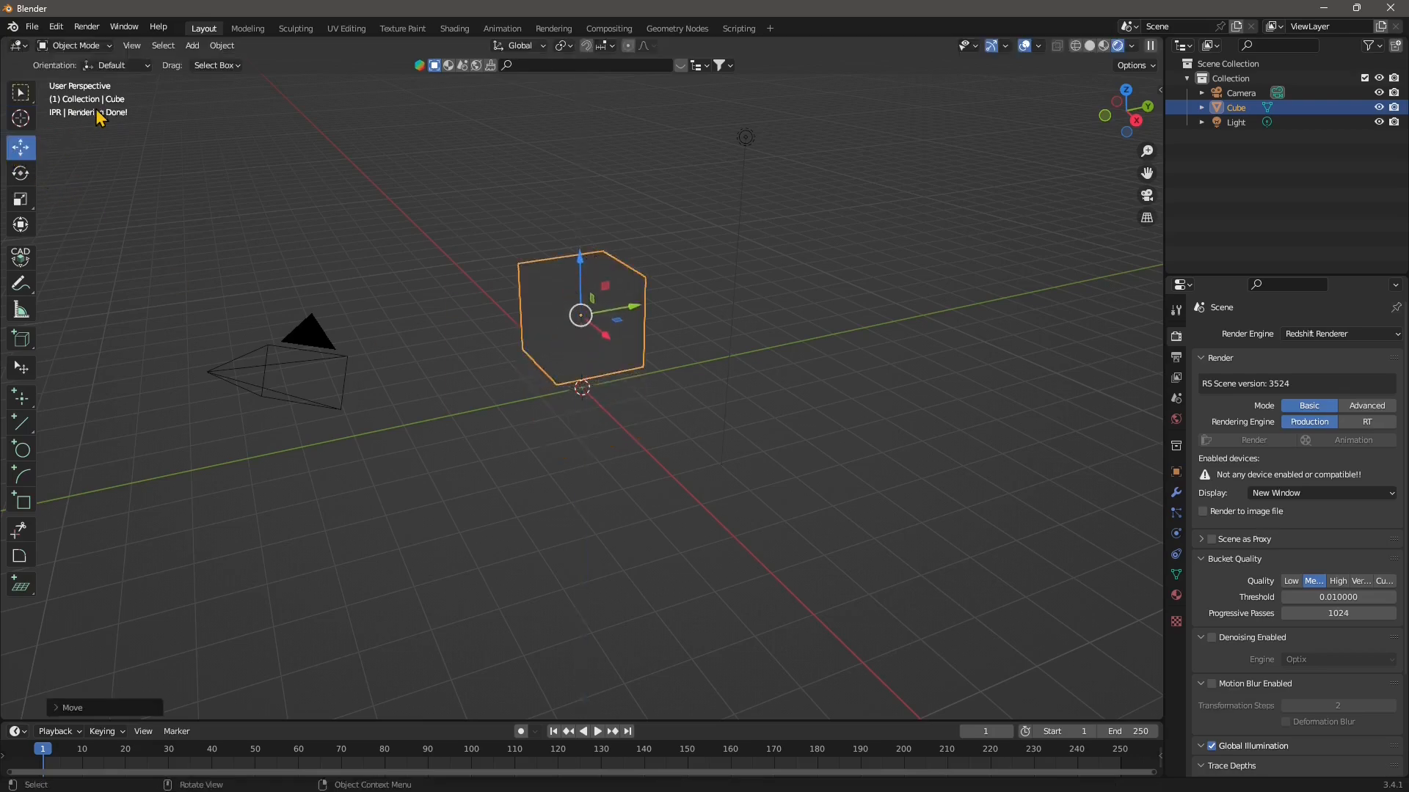
click(192, 50)
mouse_move(223, 61)
click(371, 60)
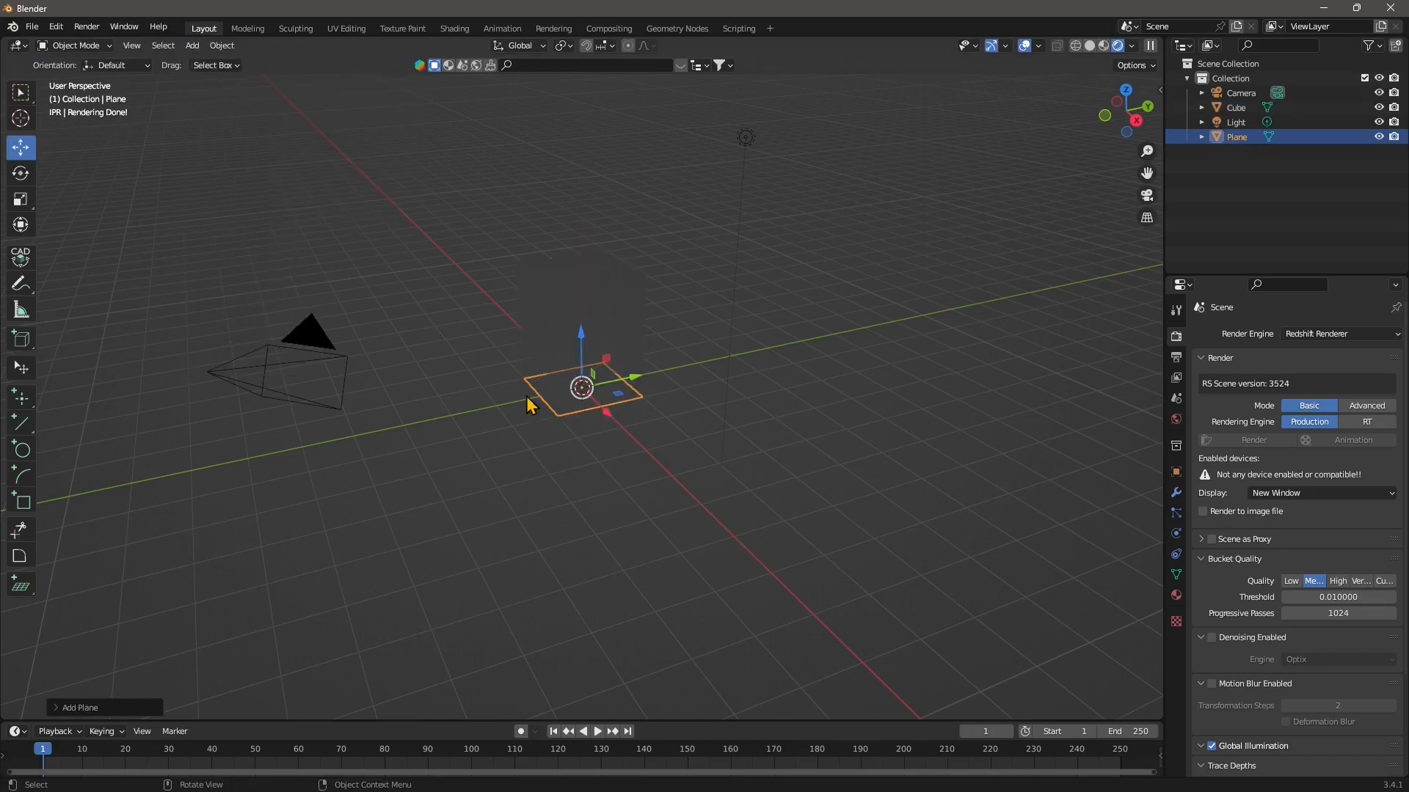
click(22, 202)
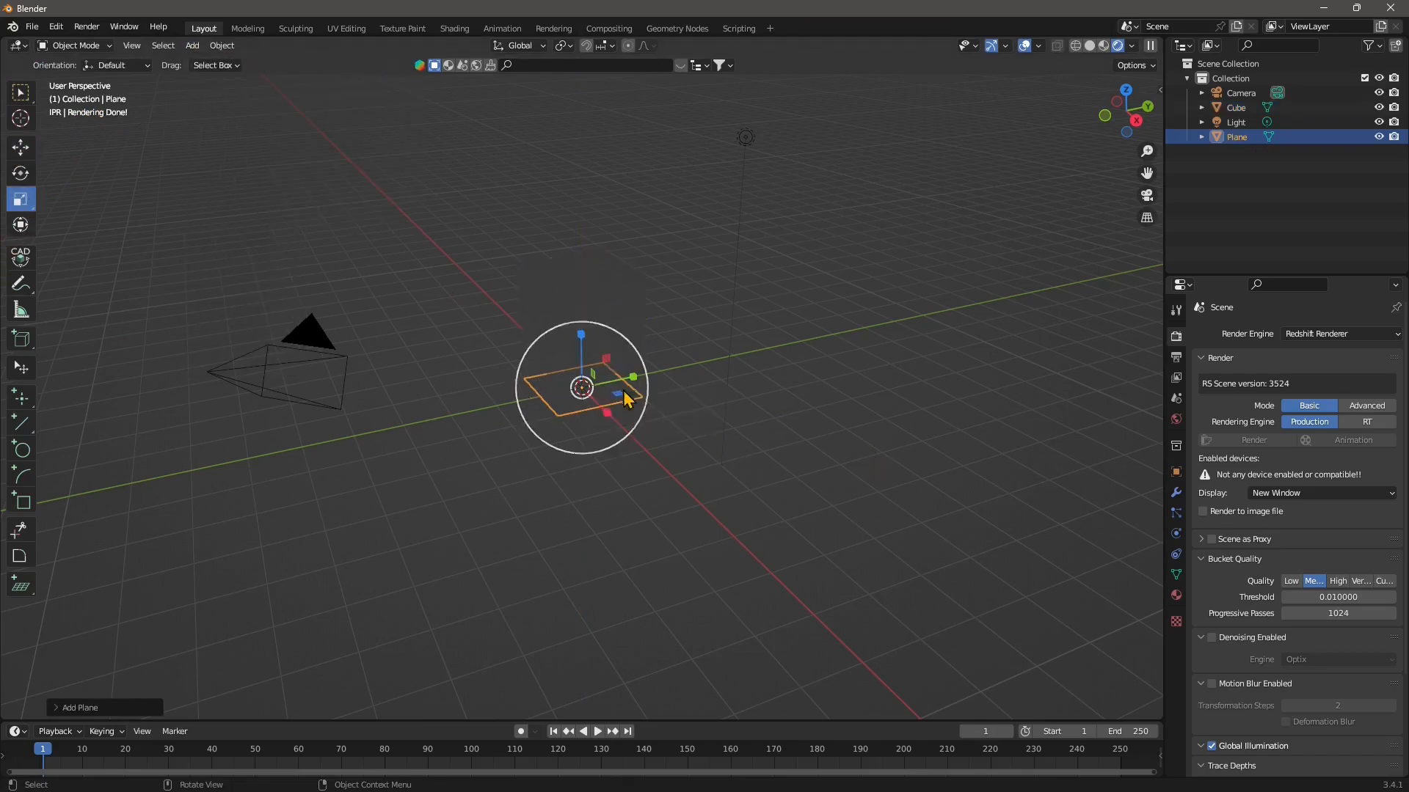
drag(624, 400, 814, 442)
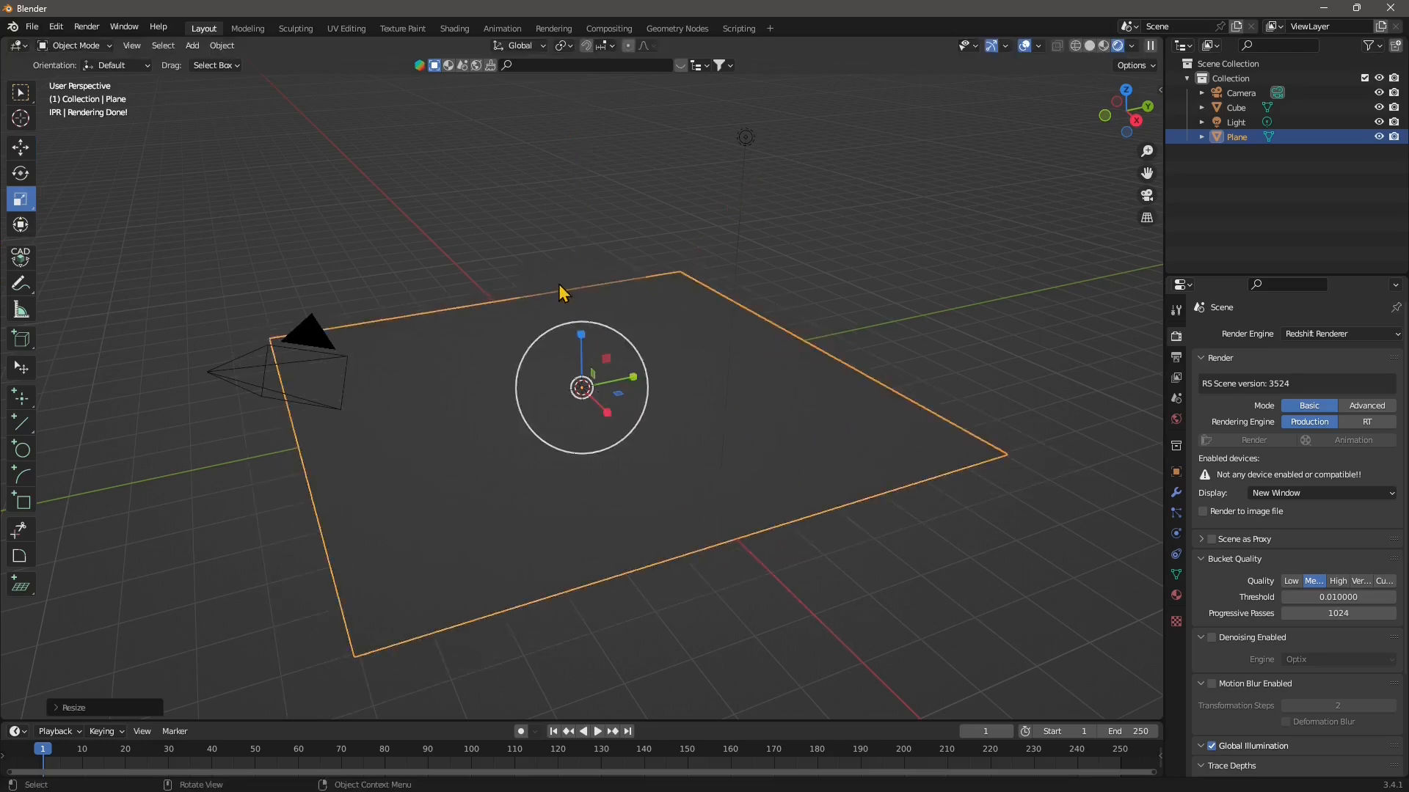
Delete the cube and add a monkey mesh in its place at the origin.
click(559, 286)
key(x)
click(562, 297)
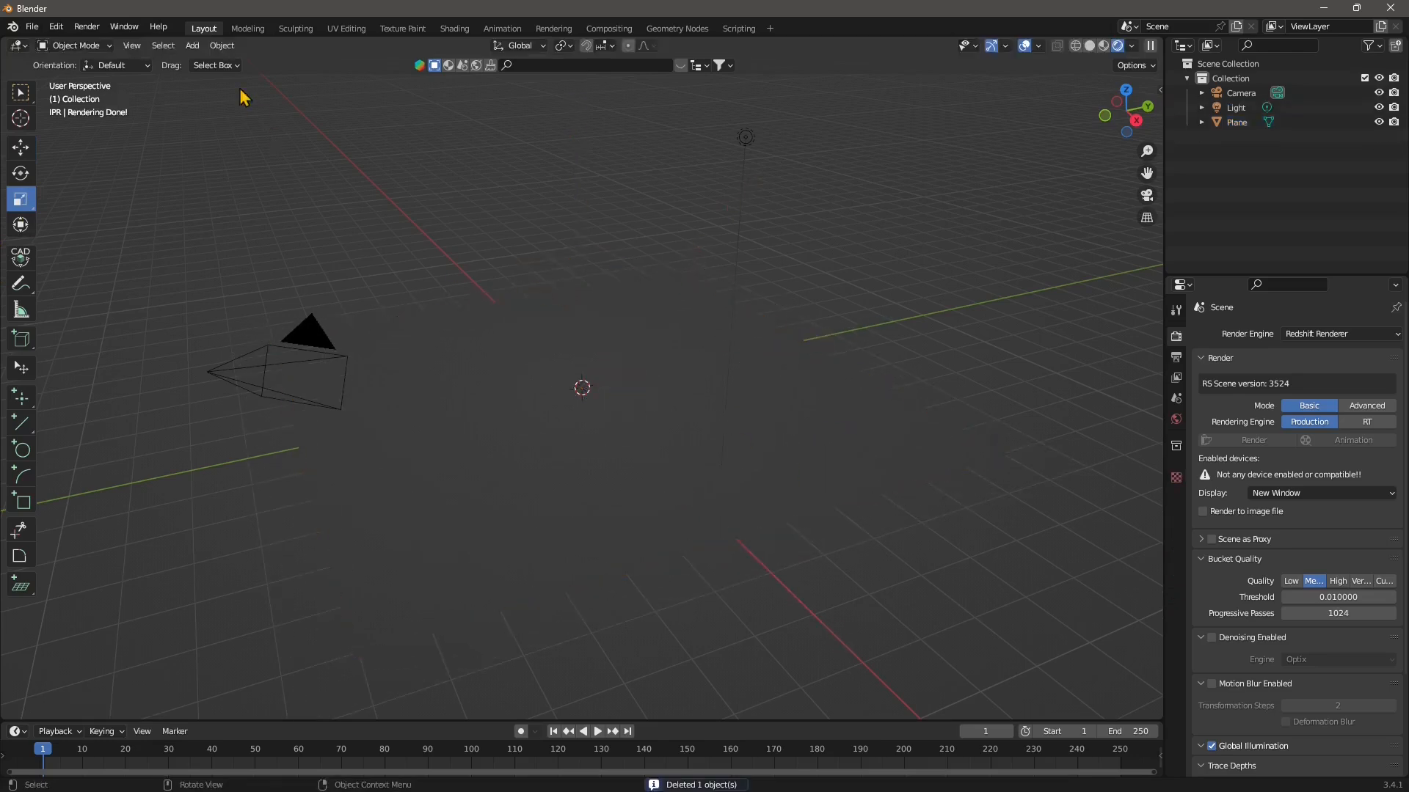
click(192, 46)
mouse_move(198, 68)
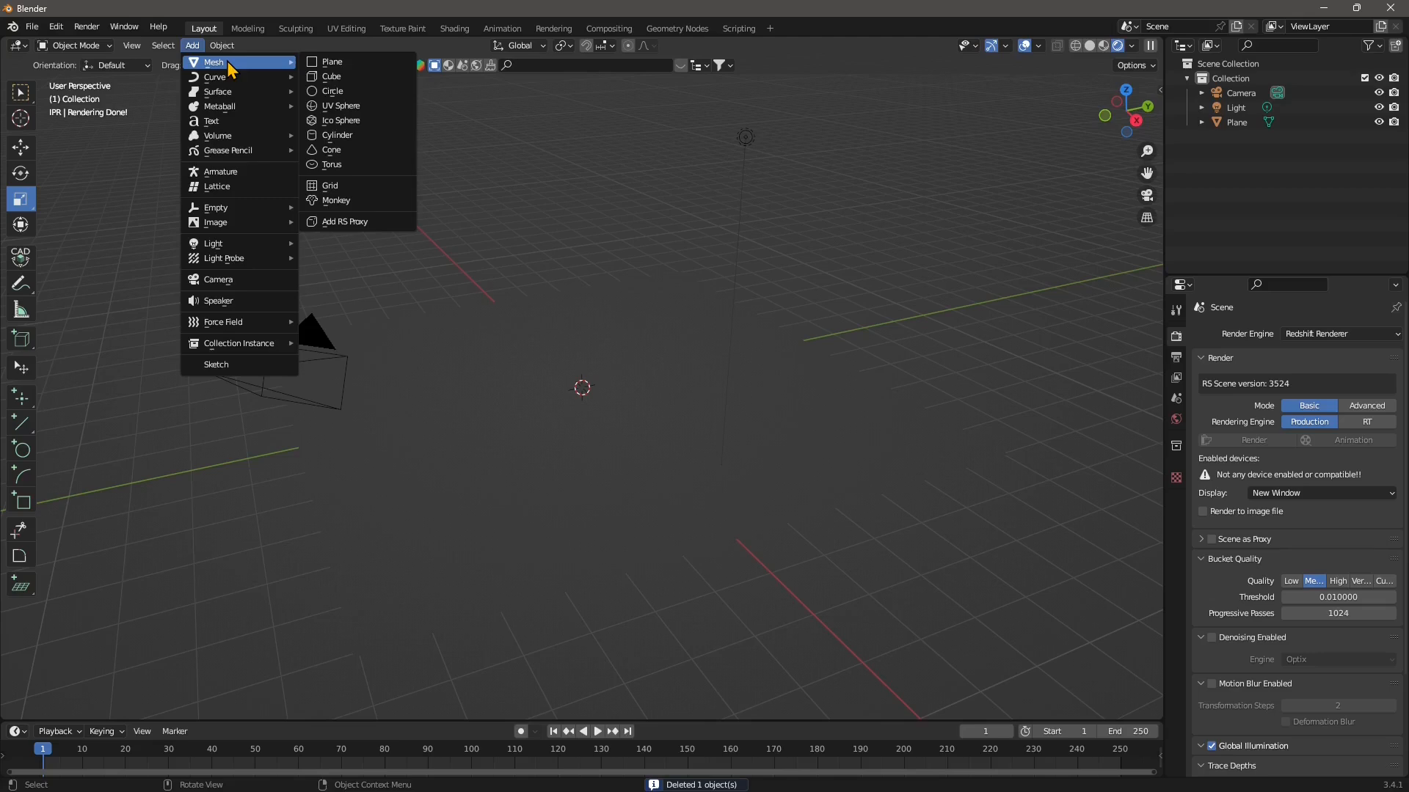
click(358, 203)
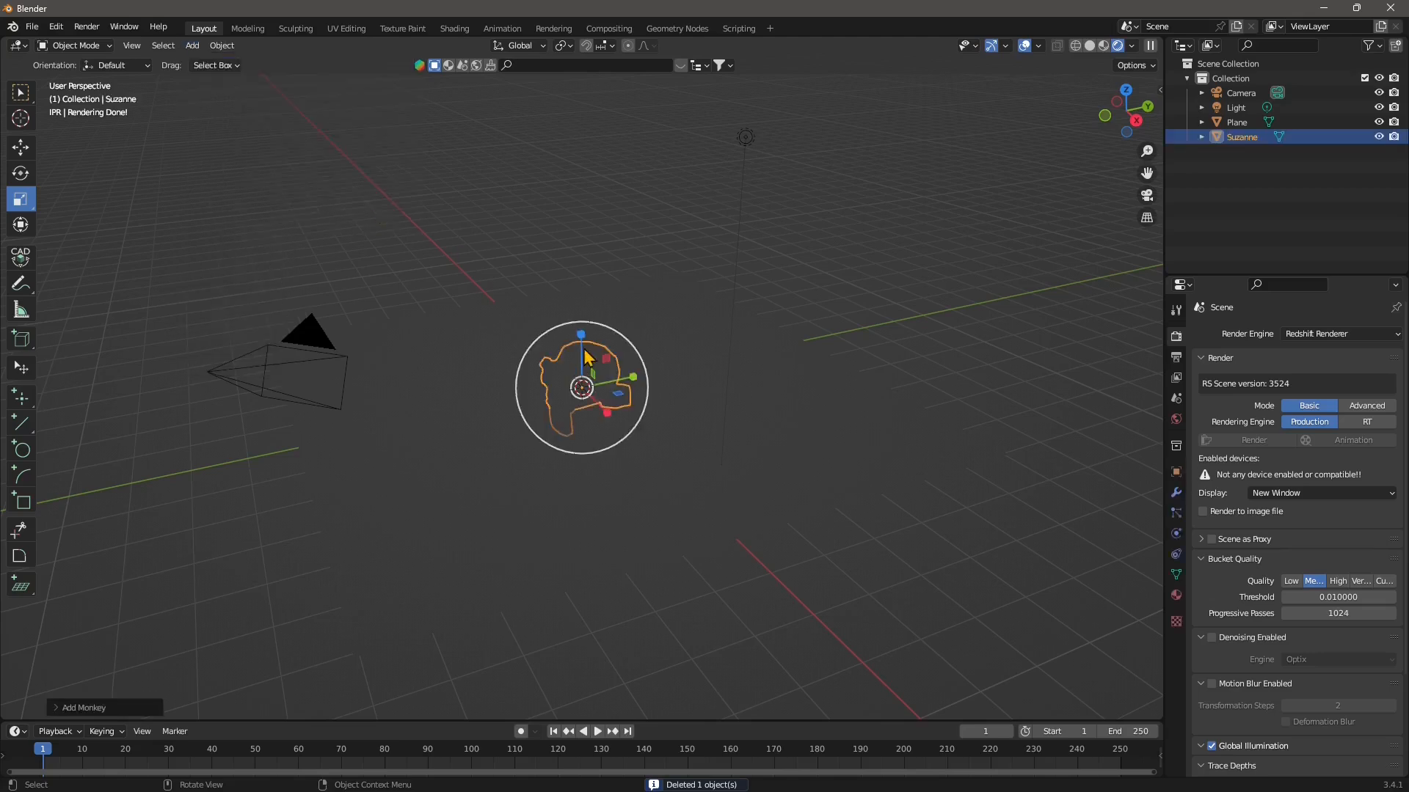
Raise the monkey along the Z axis and adjust its height above the plane.
click(20, 147)
drag(580, 336, 600, 266)
scroll(600, 262, up, 2)
alt+middle_drag(621, 332, 617, 383)
alt+click(615, 388)
middle_drag(555, 556, 755, 434)
drag(582, 184, 598, 248)
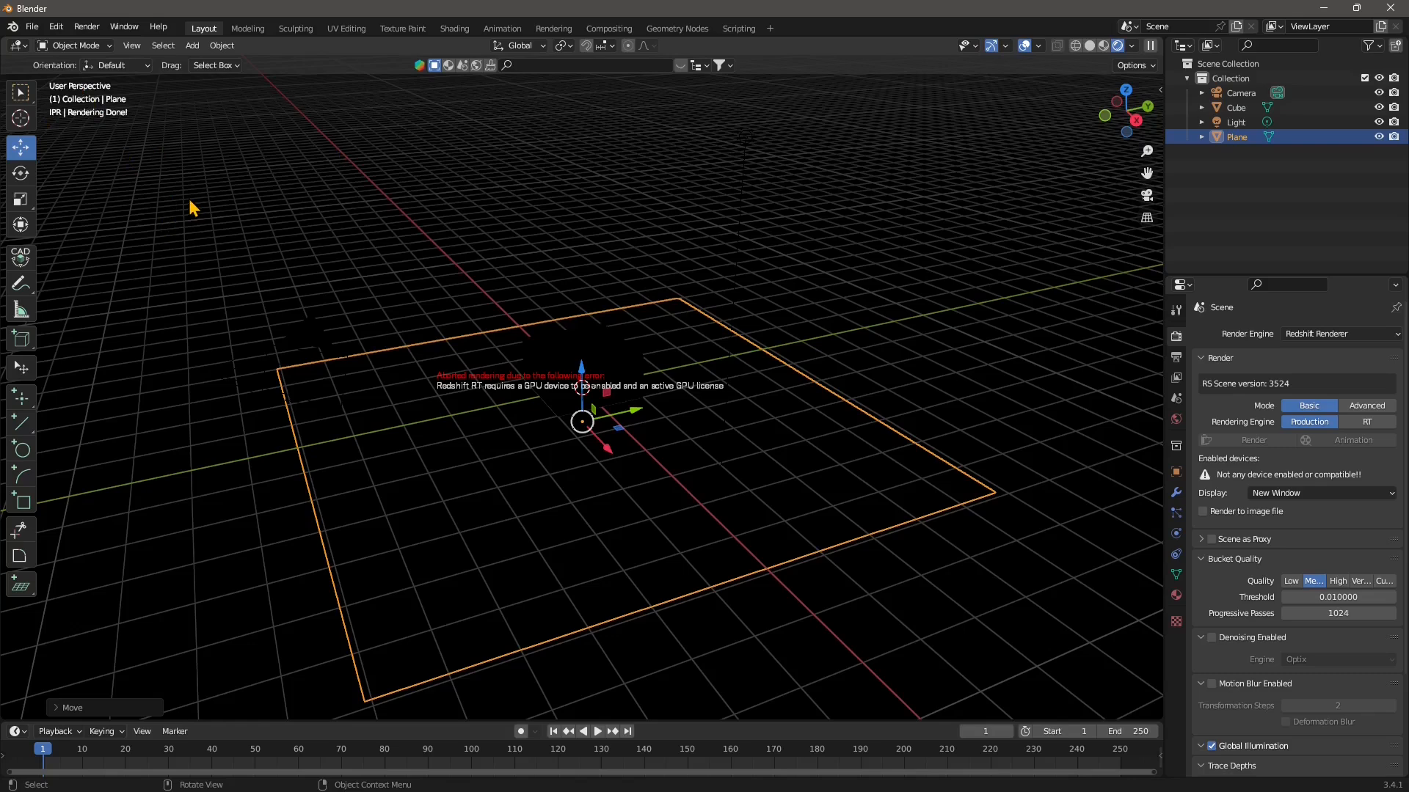
Find the Redshift Render Engine add-on in the preferences by searching for "red" and expand its settings.
click(56, 27)
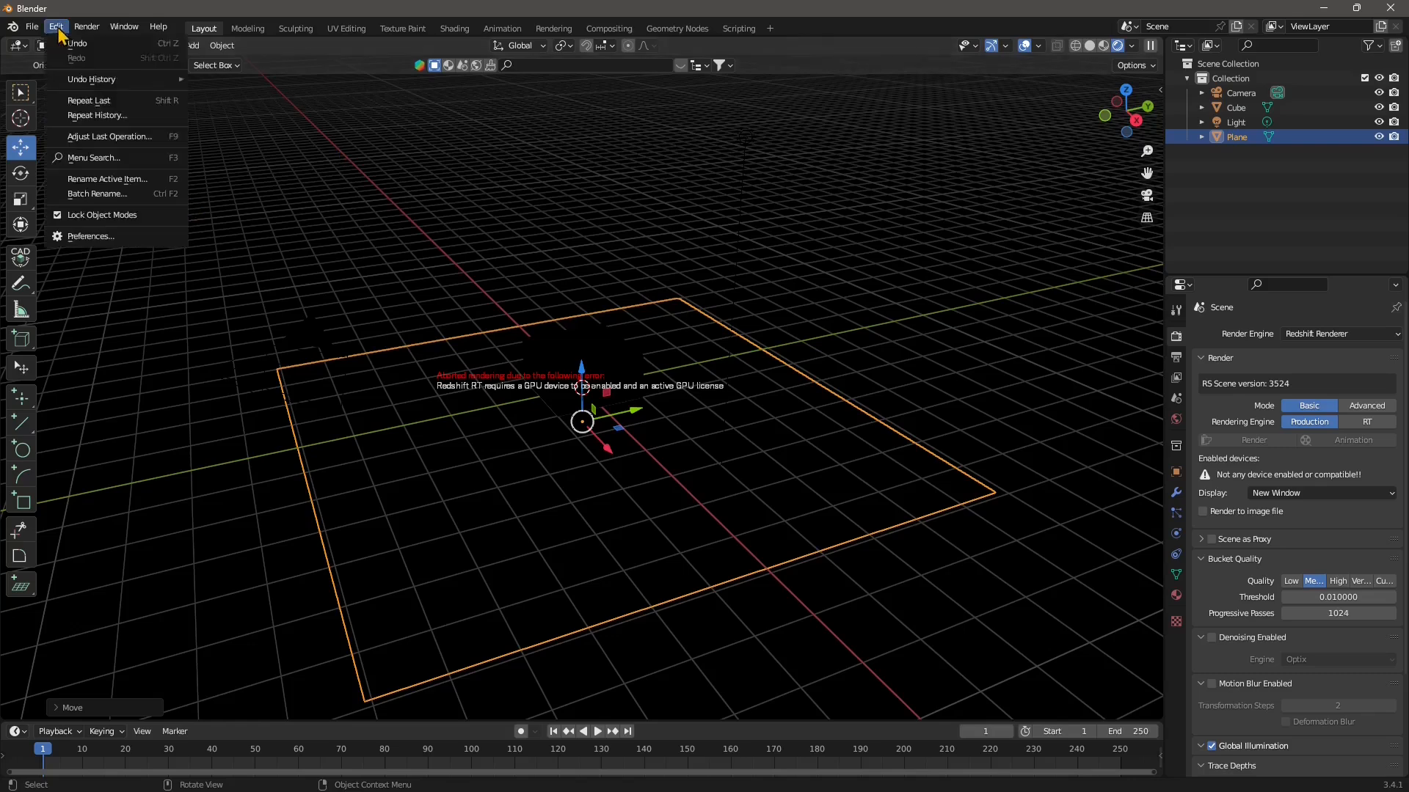
click(87, 235)
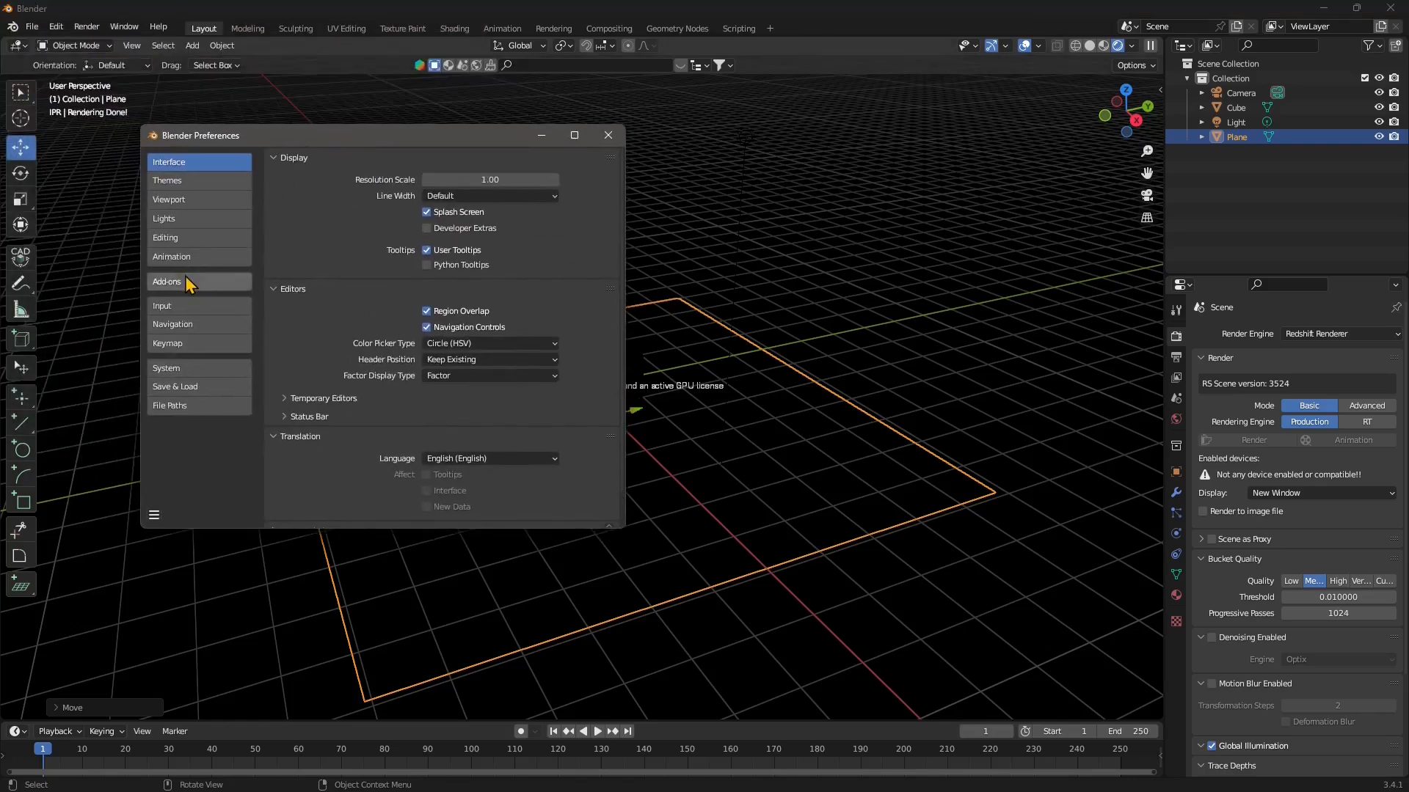
click(184, 278)
click(552, 179)
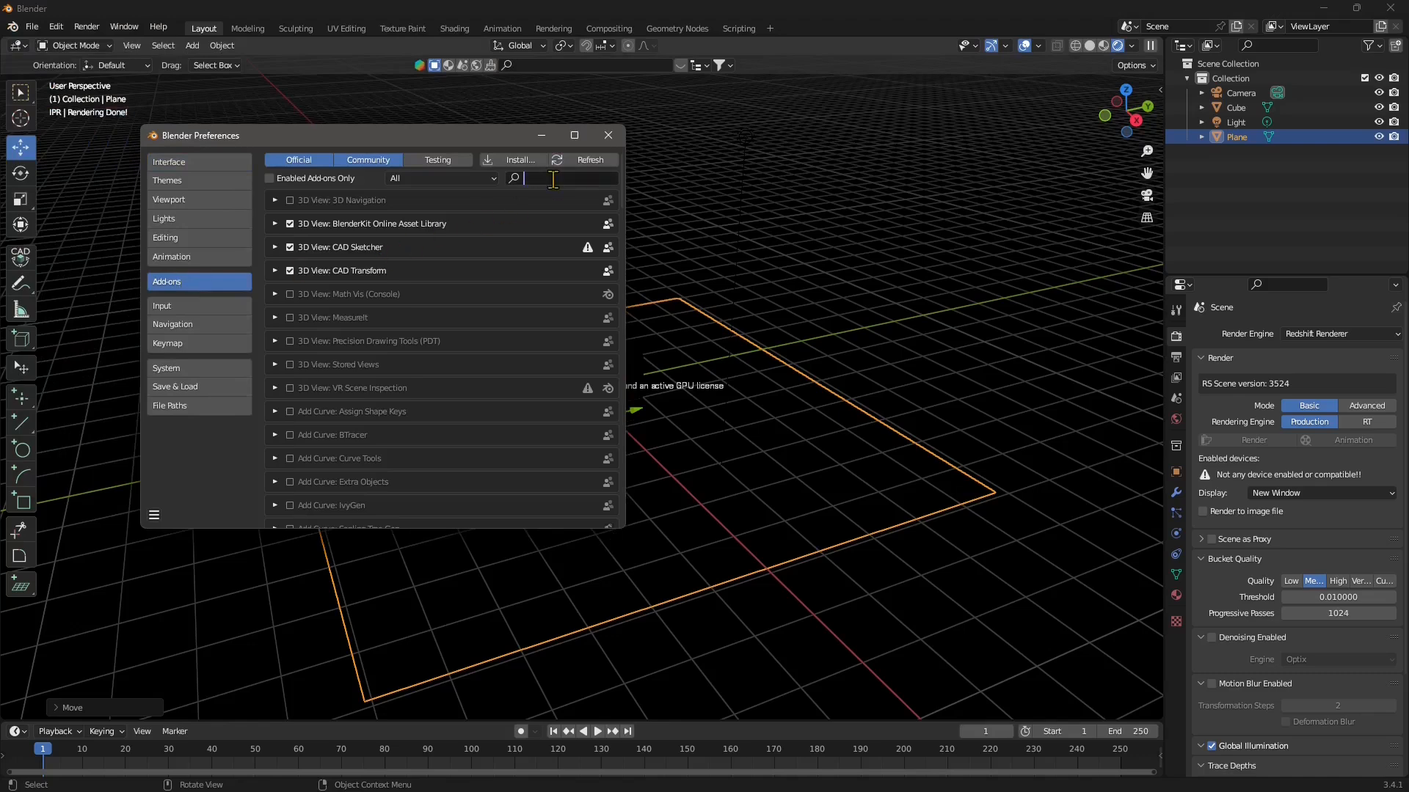
text(red)
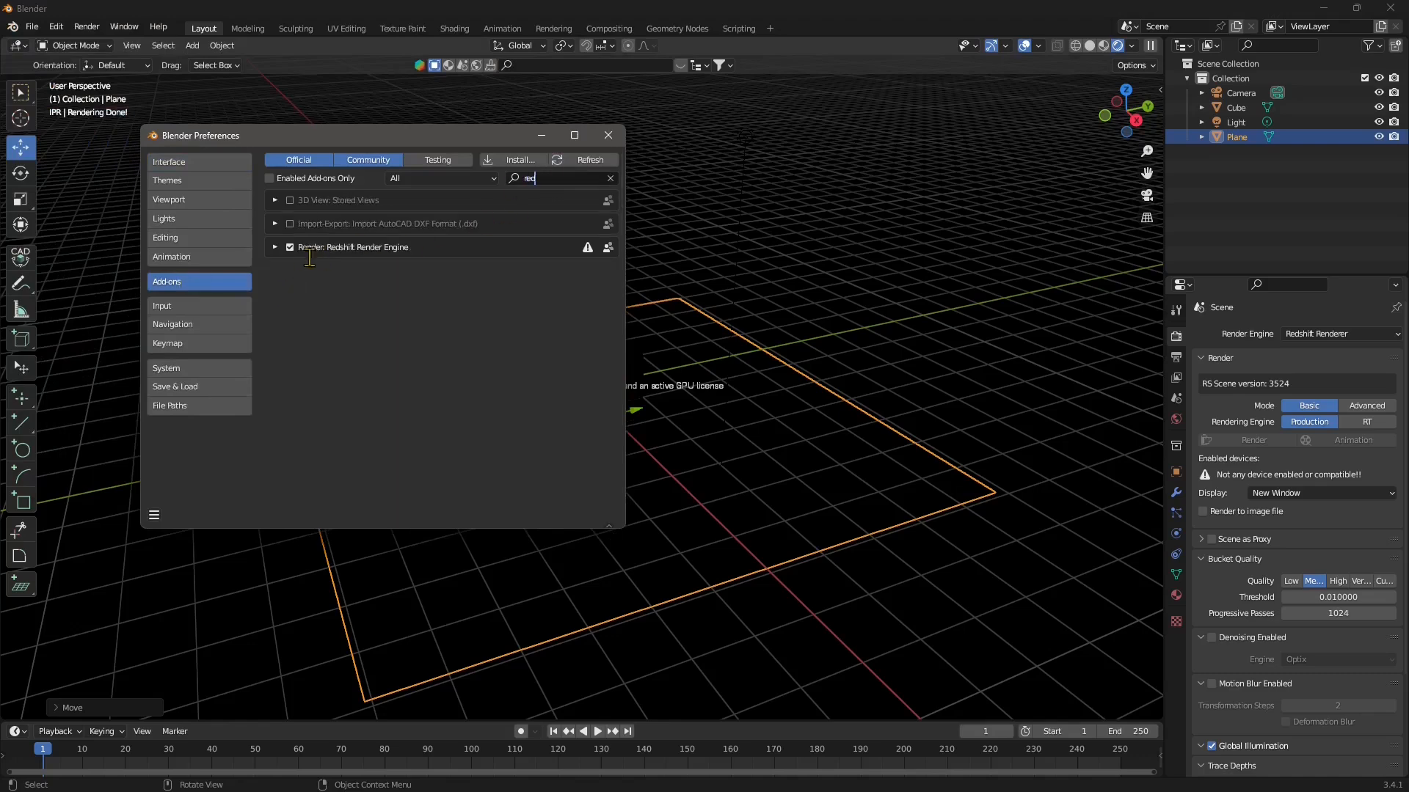
click(274, 248)
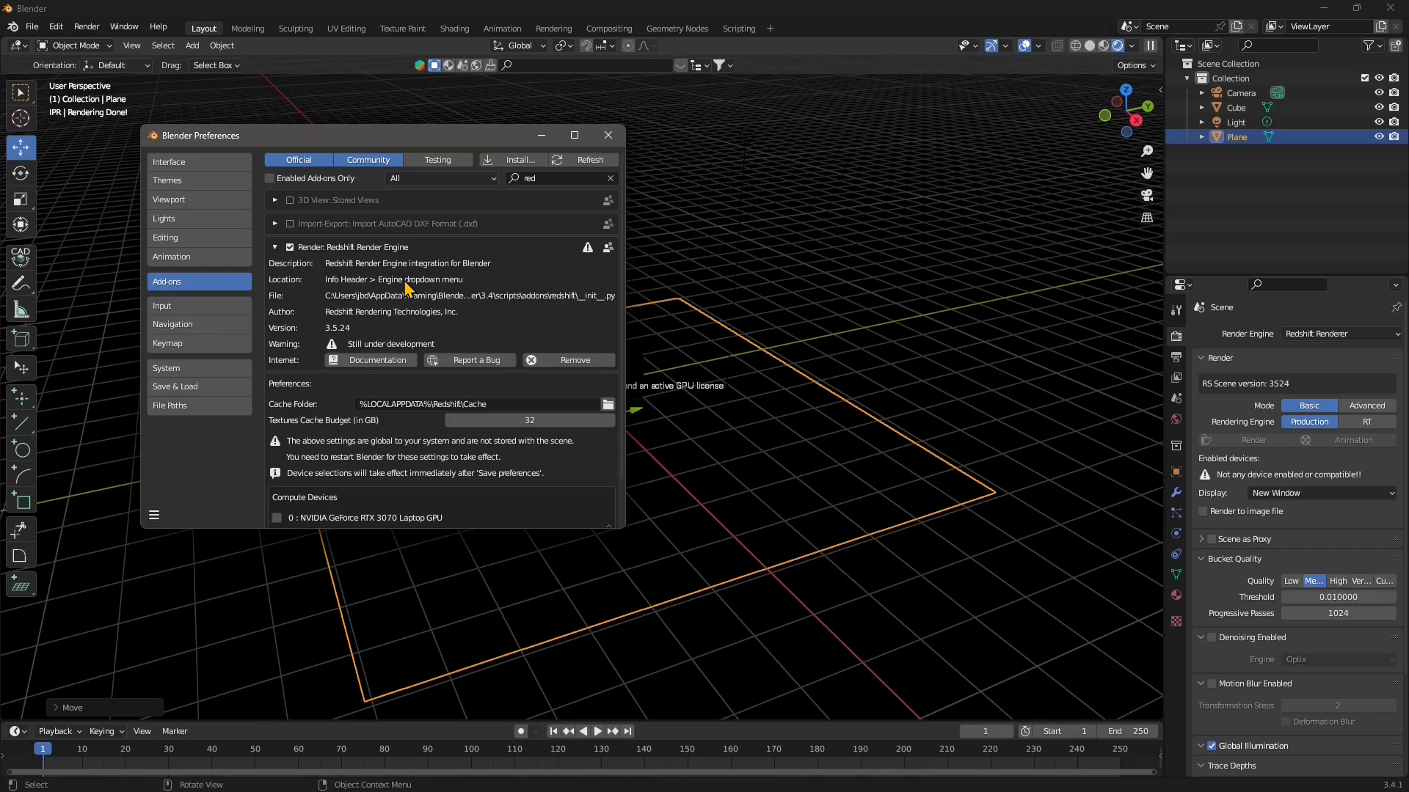
Enable the NVIDIA GeForce RTX 3070 Laptop GPU as Redshift compute device and set the rendering engine to RT.
scroll(407, 287, down, 1)
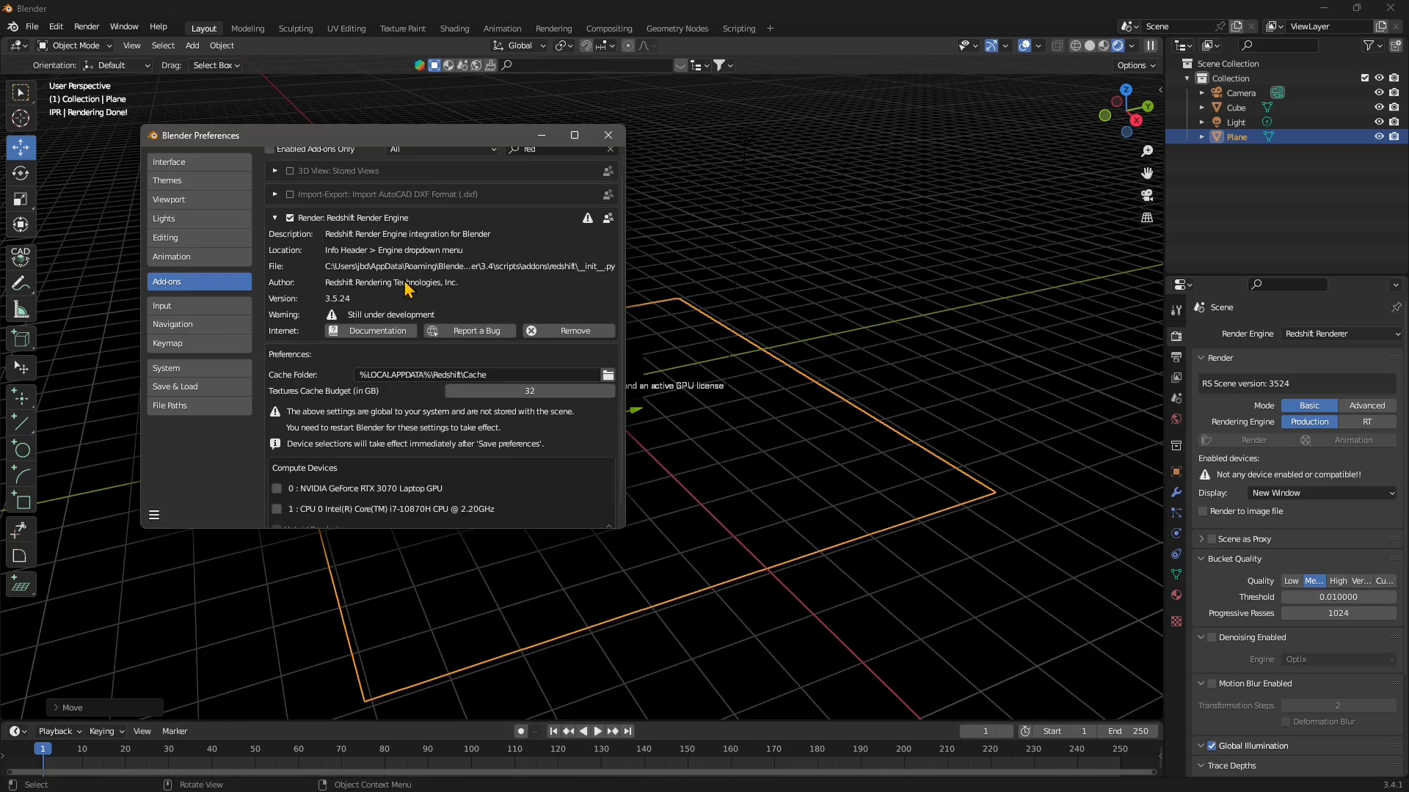
scroll(407, 288, down, 1)
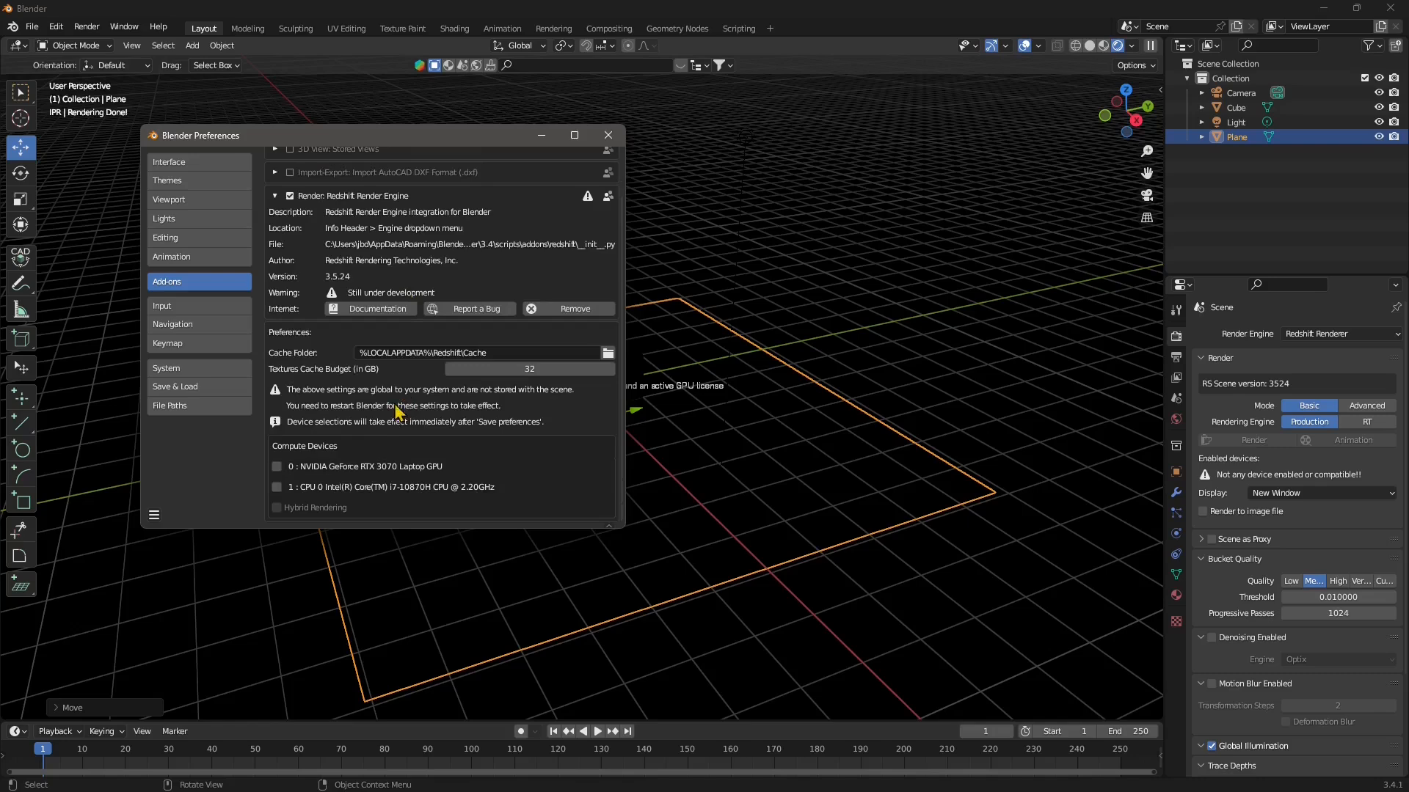
click(278, 467)
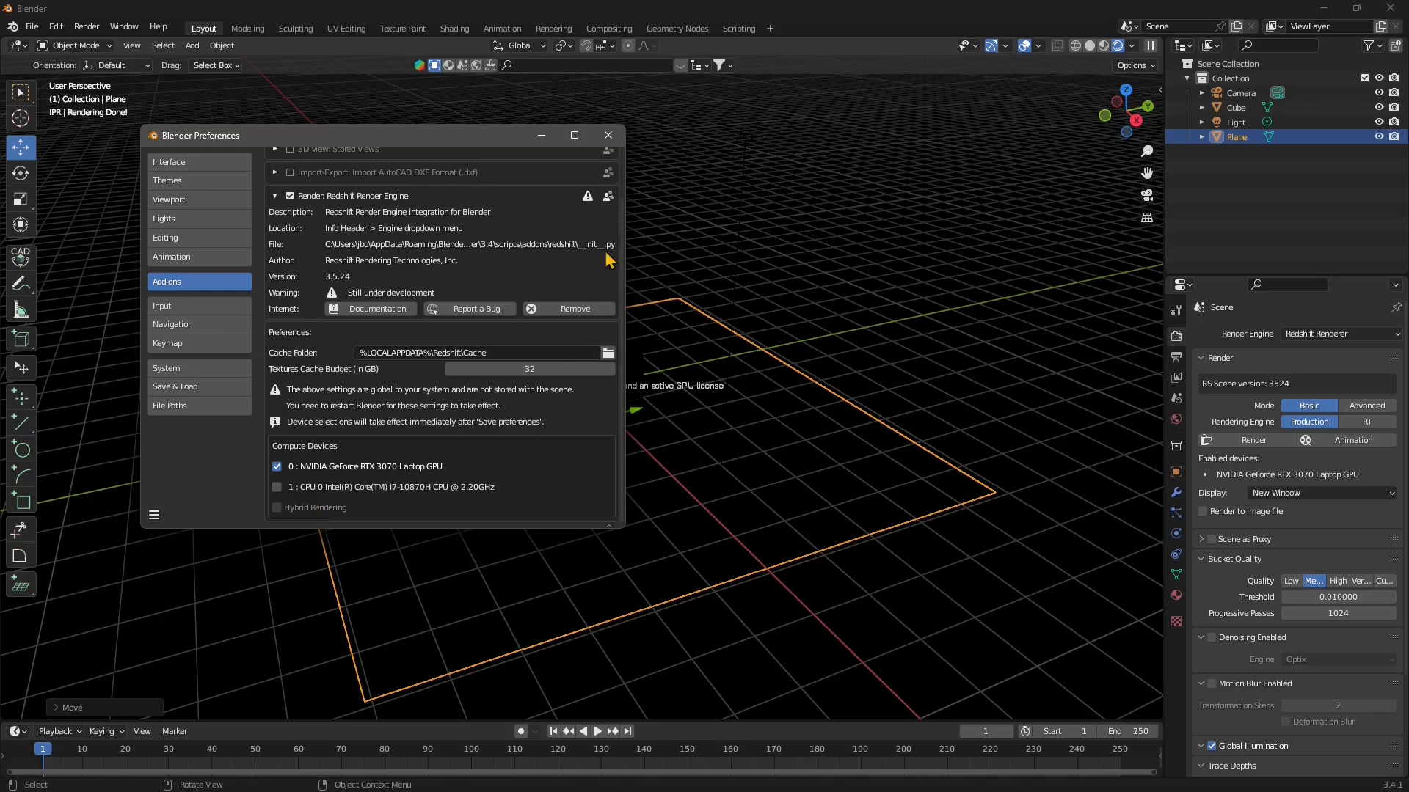
click(607, 134)
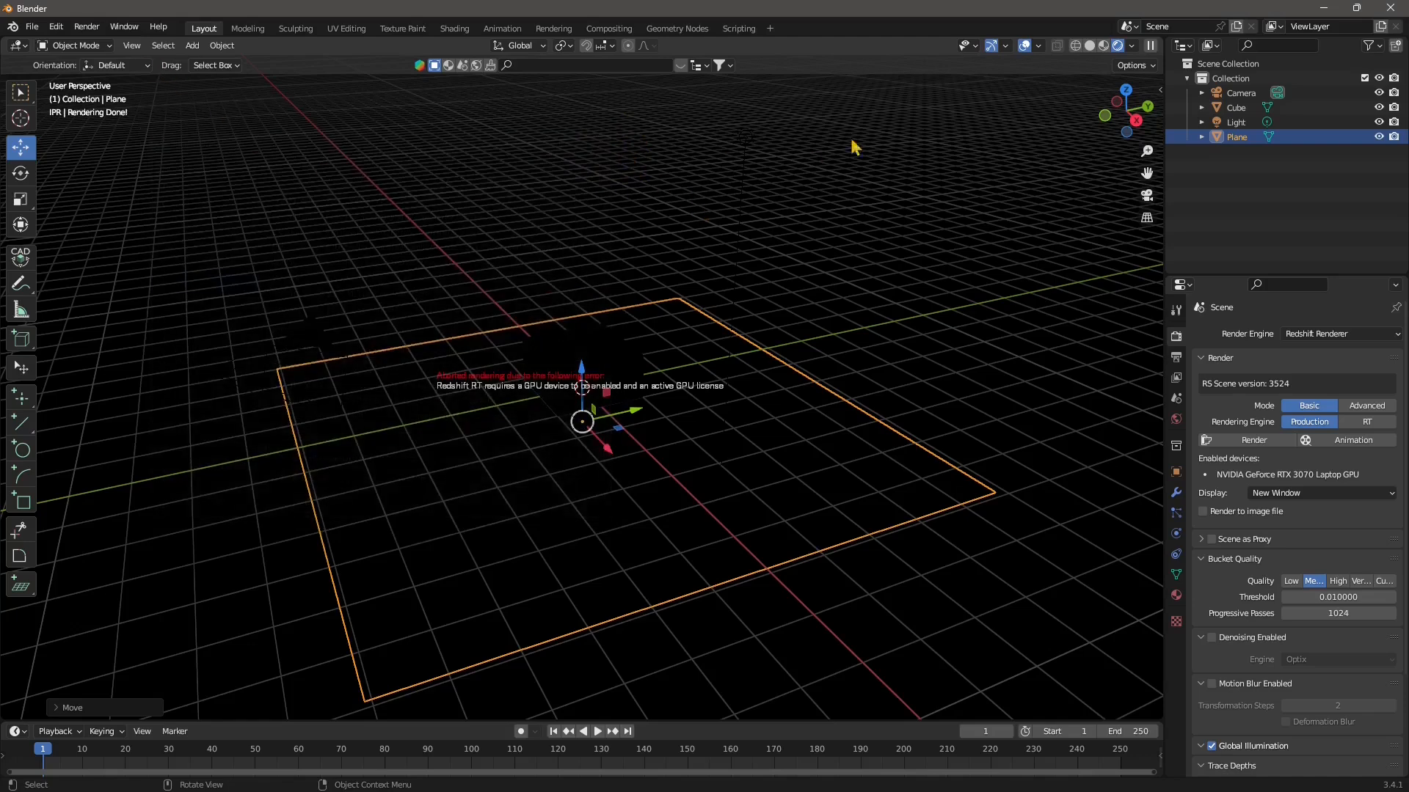
click(1366, 423)
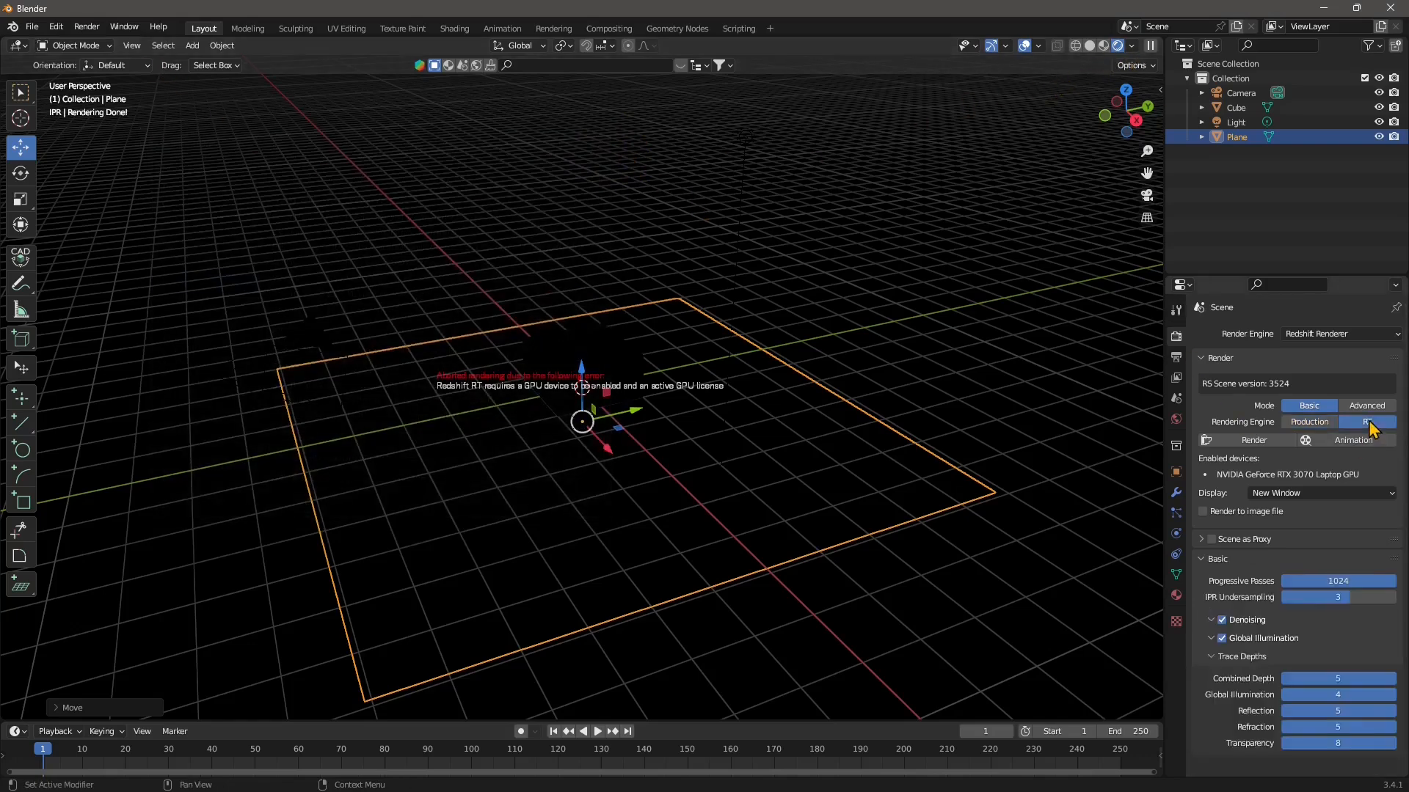
Set Redshift's rendering engine to Production, lower the plane slightly beneath the cube, and reselect the Redshift Renderer.
click(1325, 425)
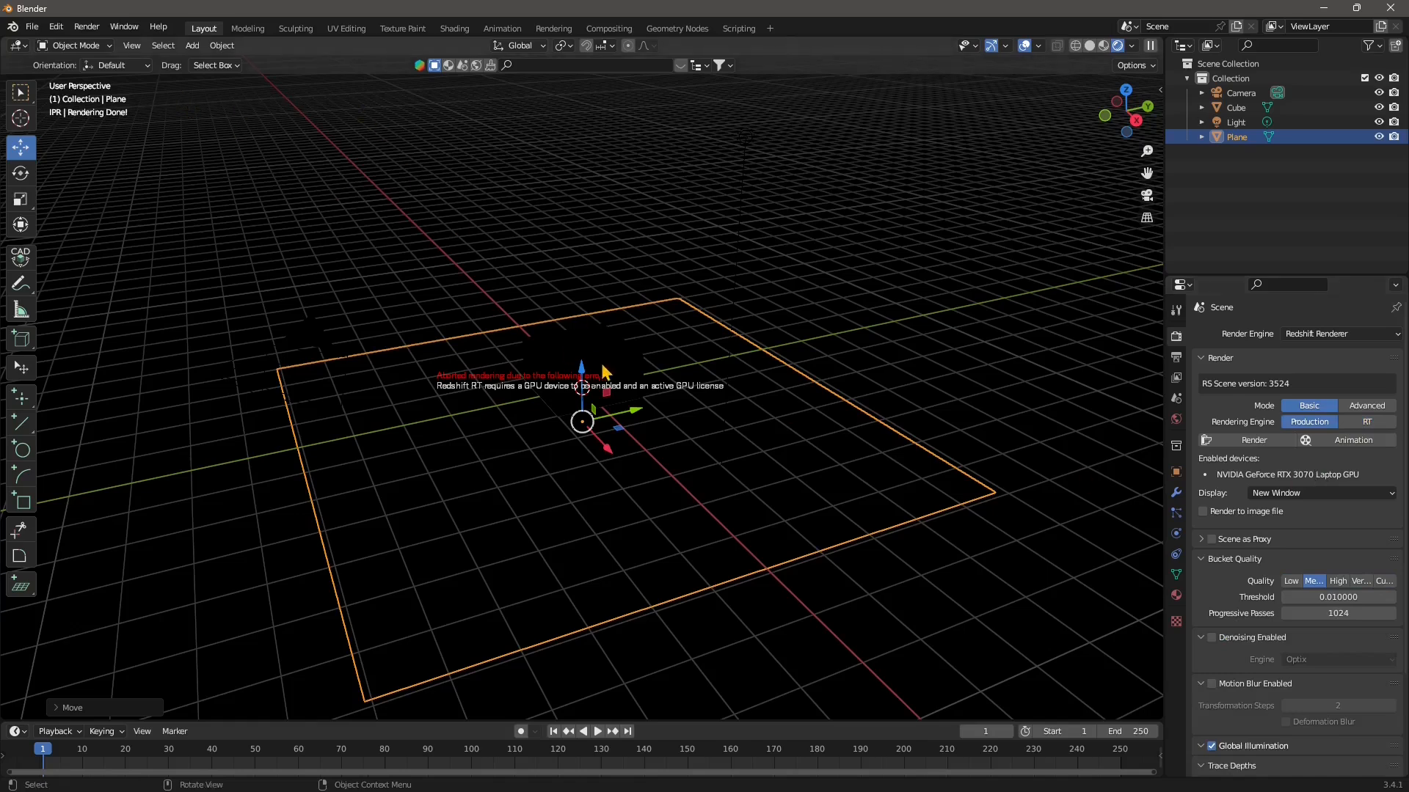
mouse_move(603, 369)
mouse_down()
mouse_move(595, 340)
mouse_move(584, 367)
mouse_up()
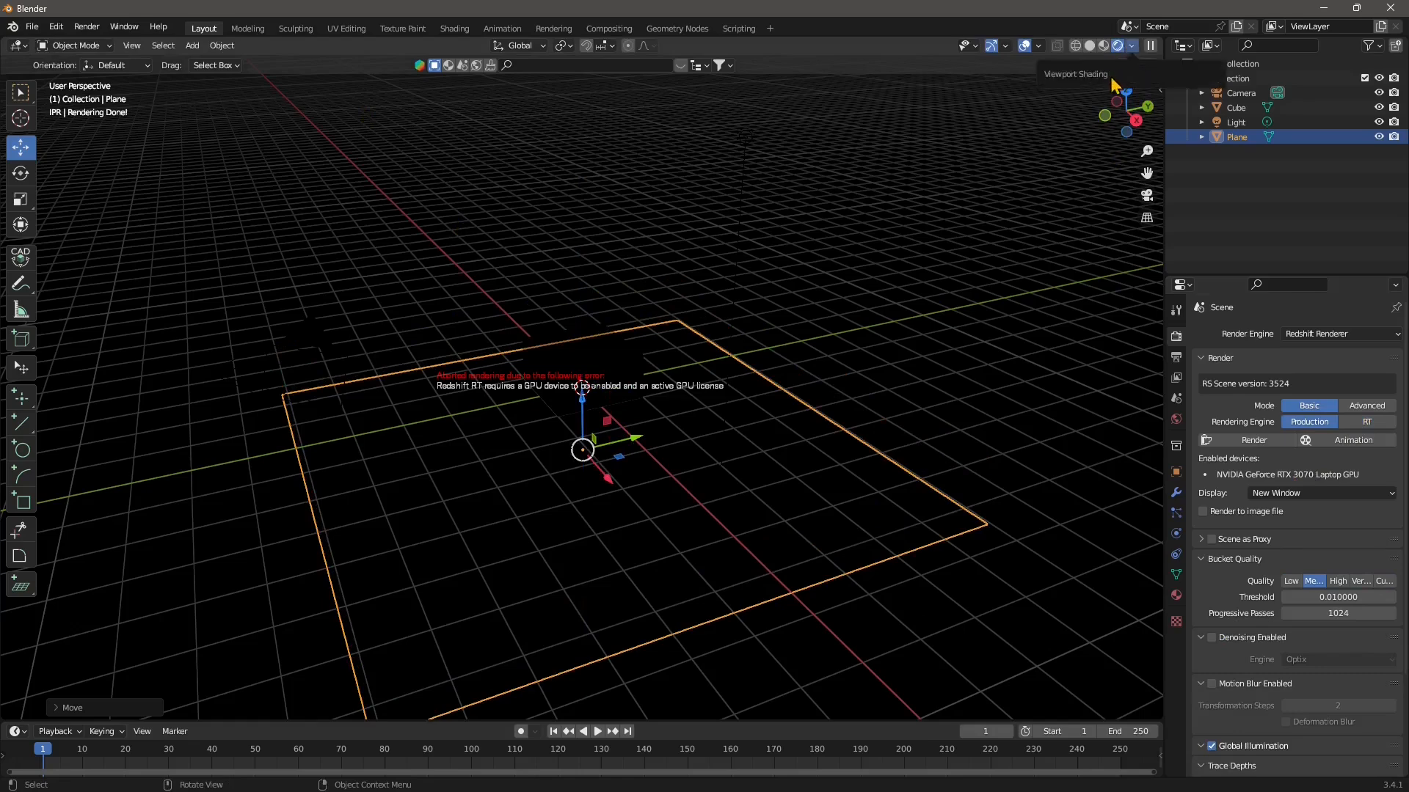
click(1296, 334)
click(1326, 392)
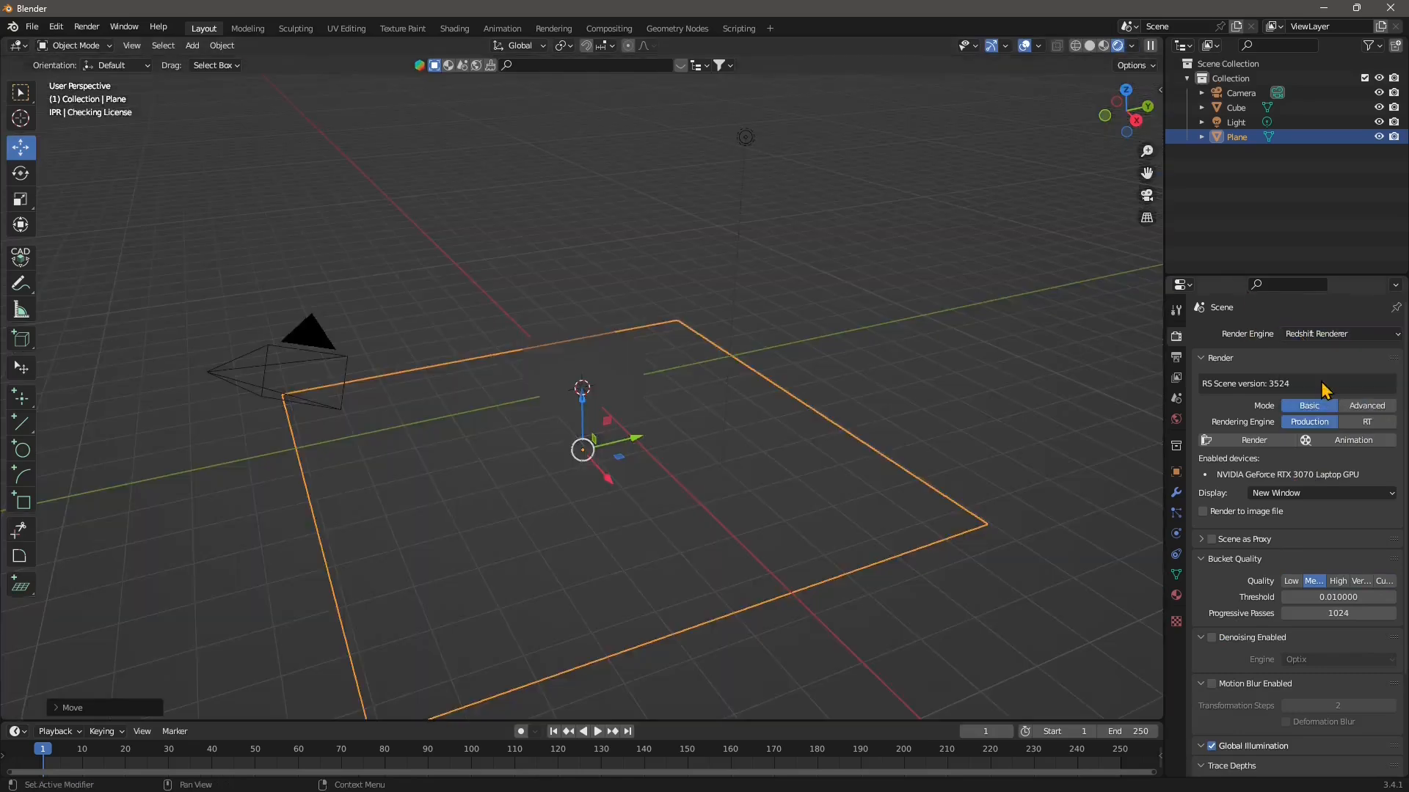
Switch the render engine to Cycles to compare the viewport render, and switch back to Redshift Renderer.
click(1333, 335)
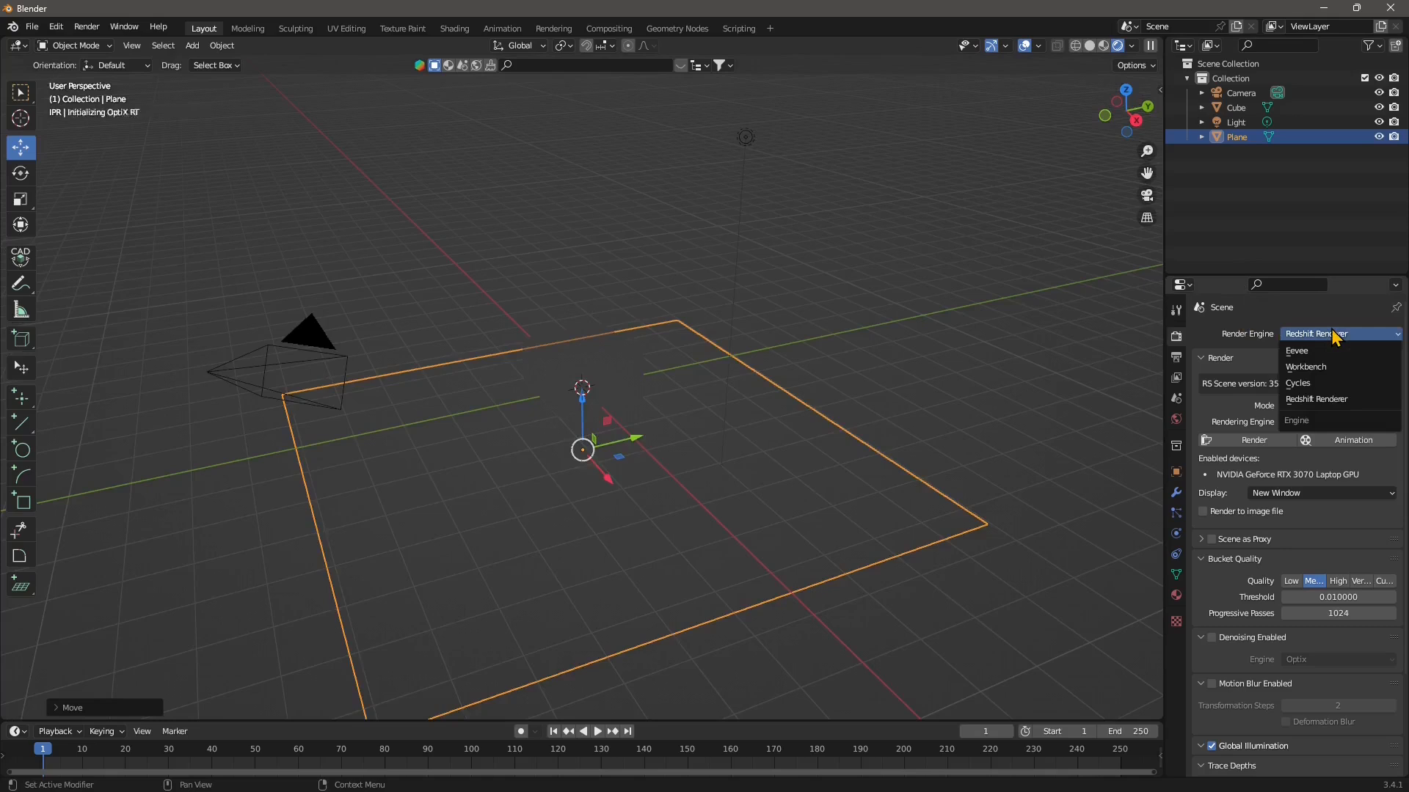
click(1306, 383)
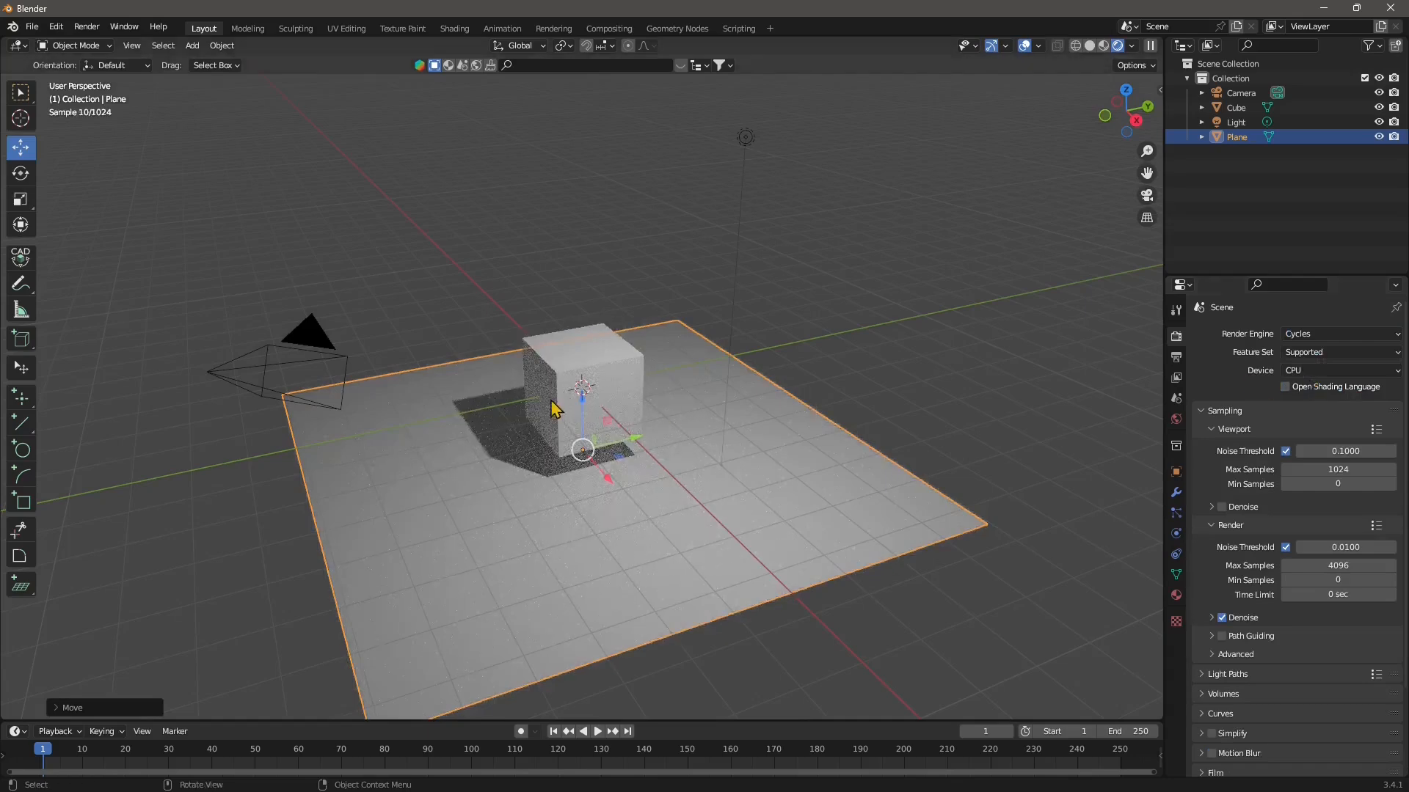
click(1310, 336)
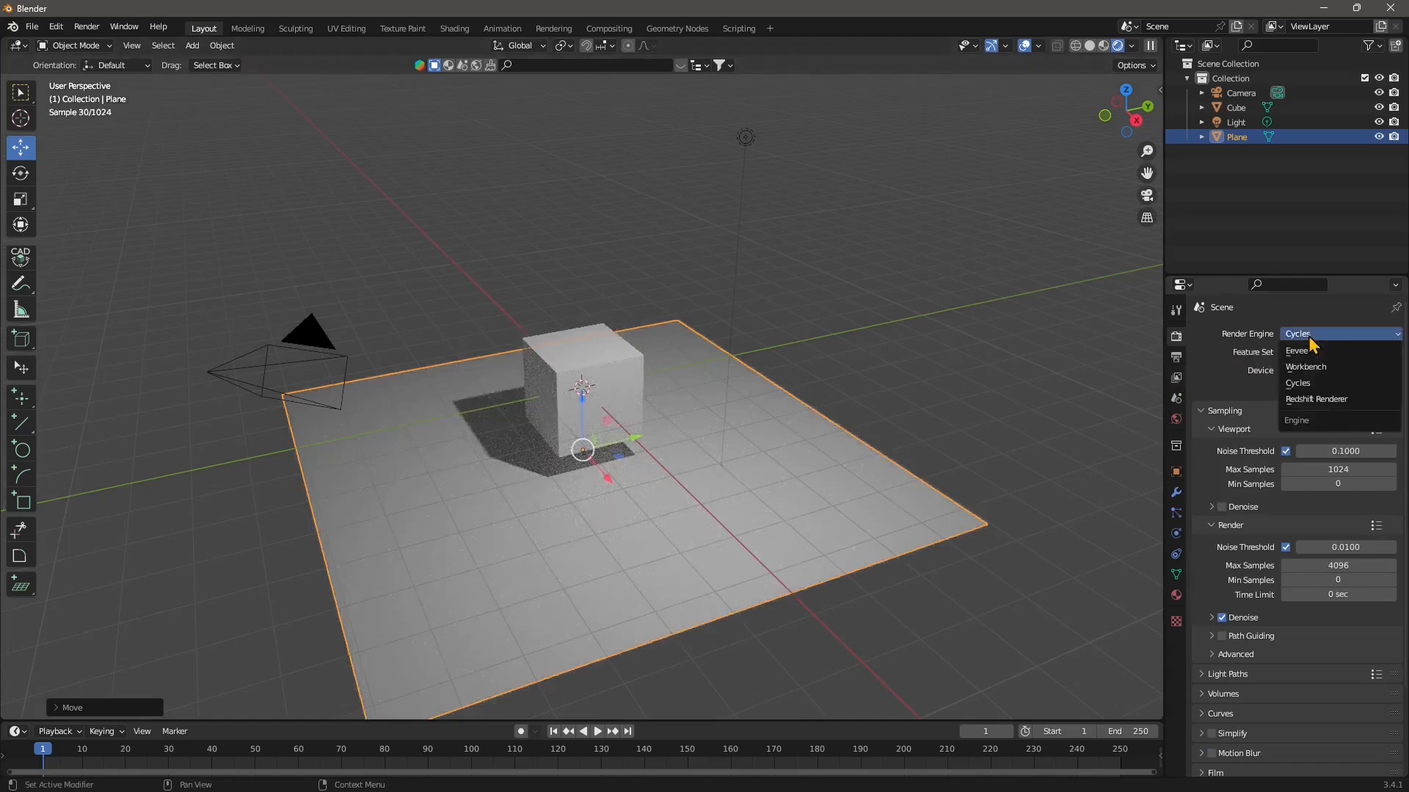
click(1297, 403)
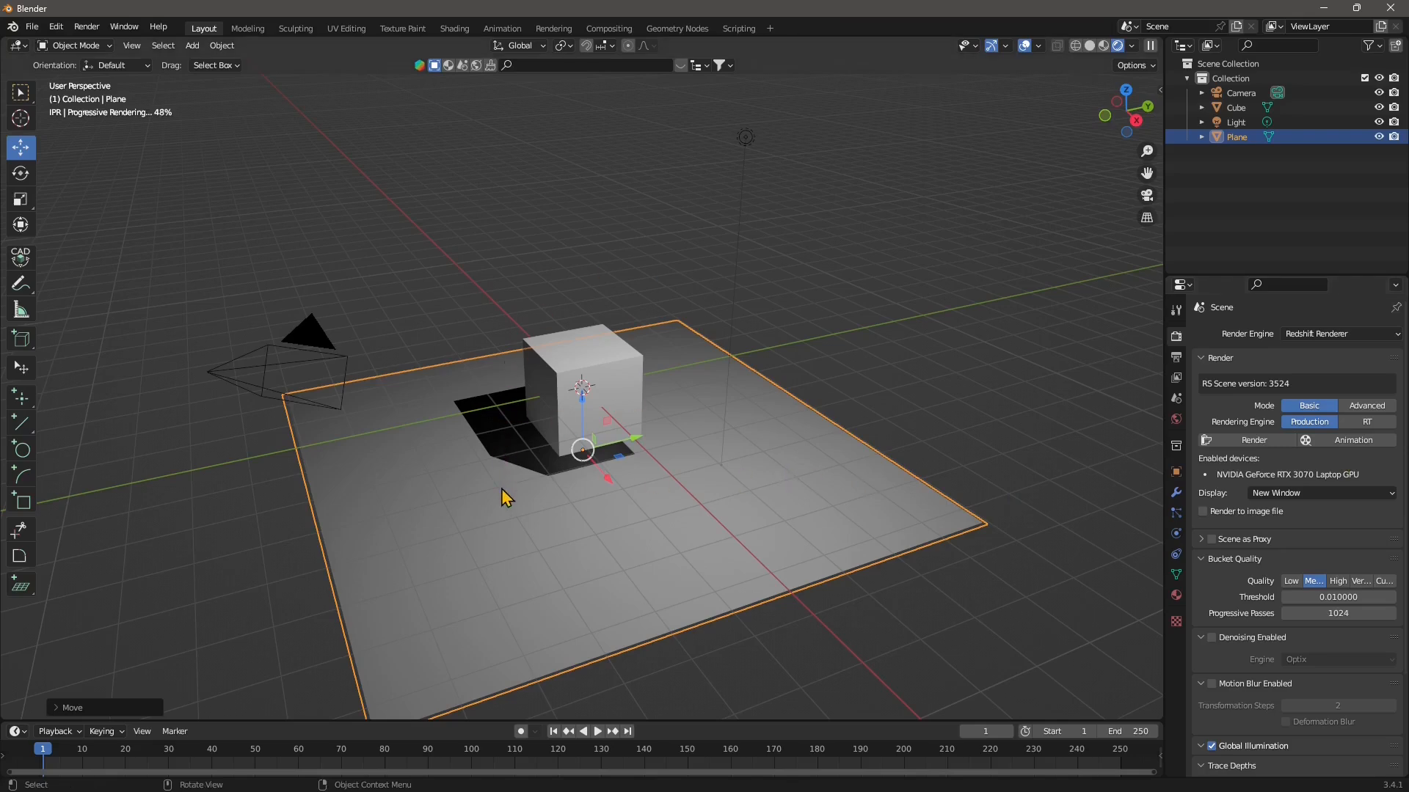
Delete the cube and add a monkey mesh at the origin in its place.
scroll(547, 528, up, 1)
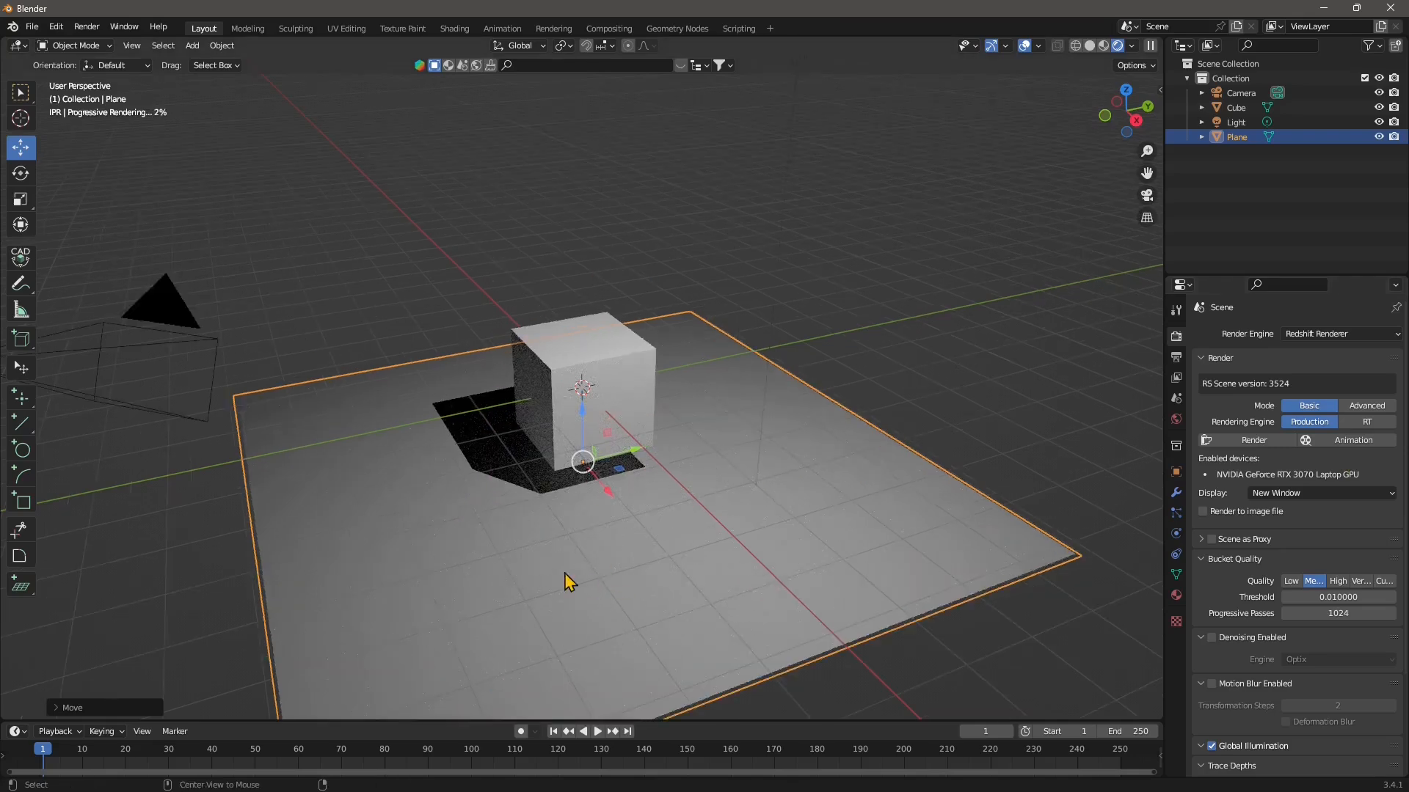
key(ctrl+KP_1)
middle_drag(528, 496, 566, 529)
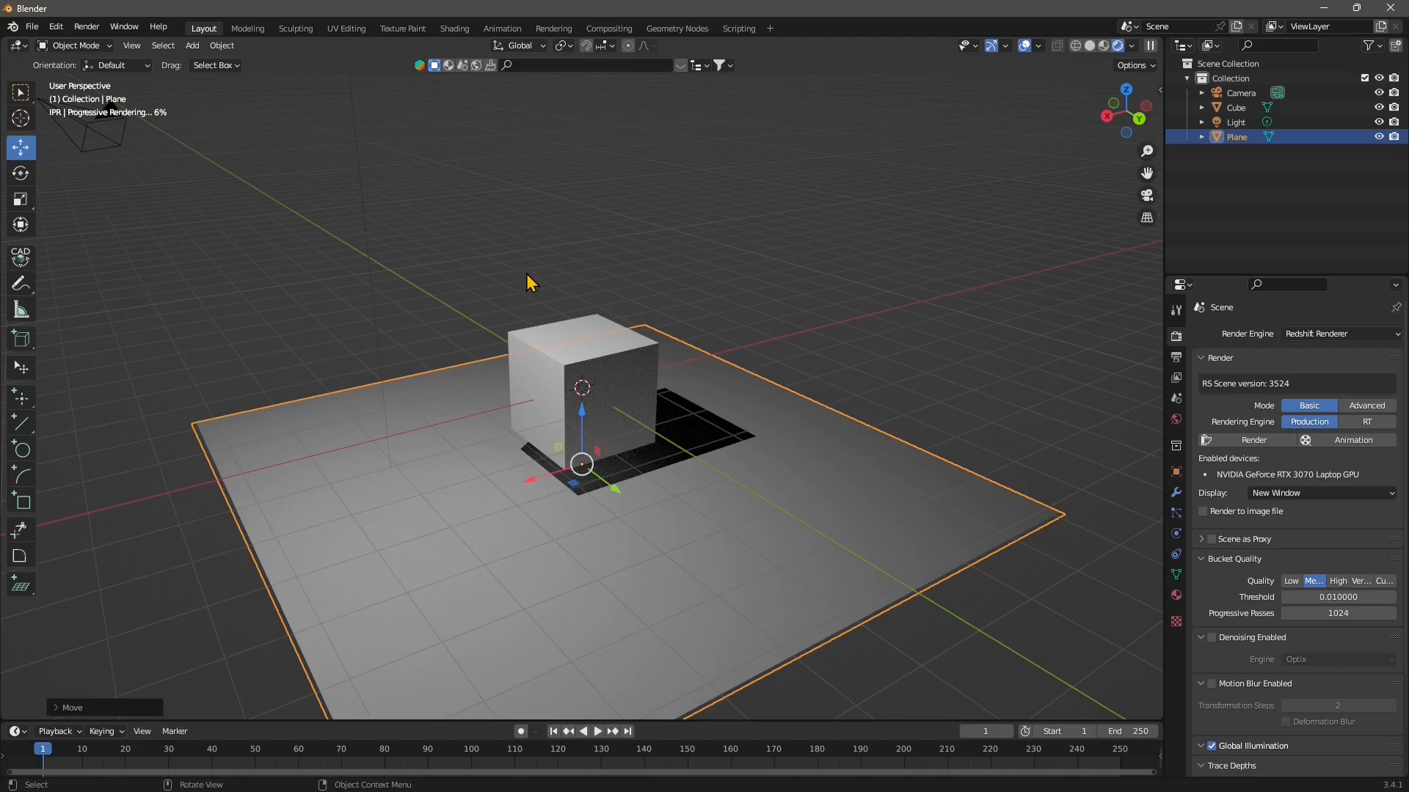
click(535, 346)
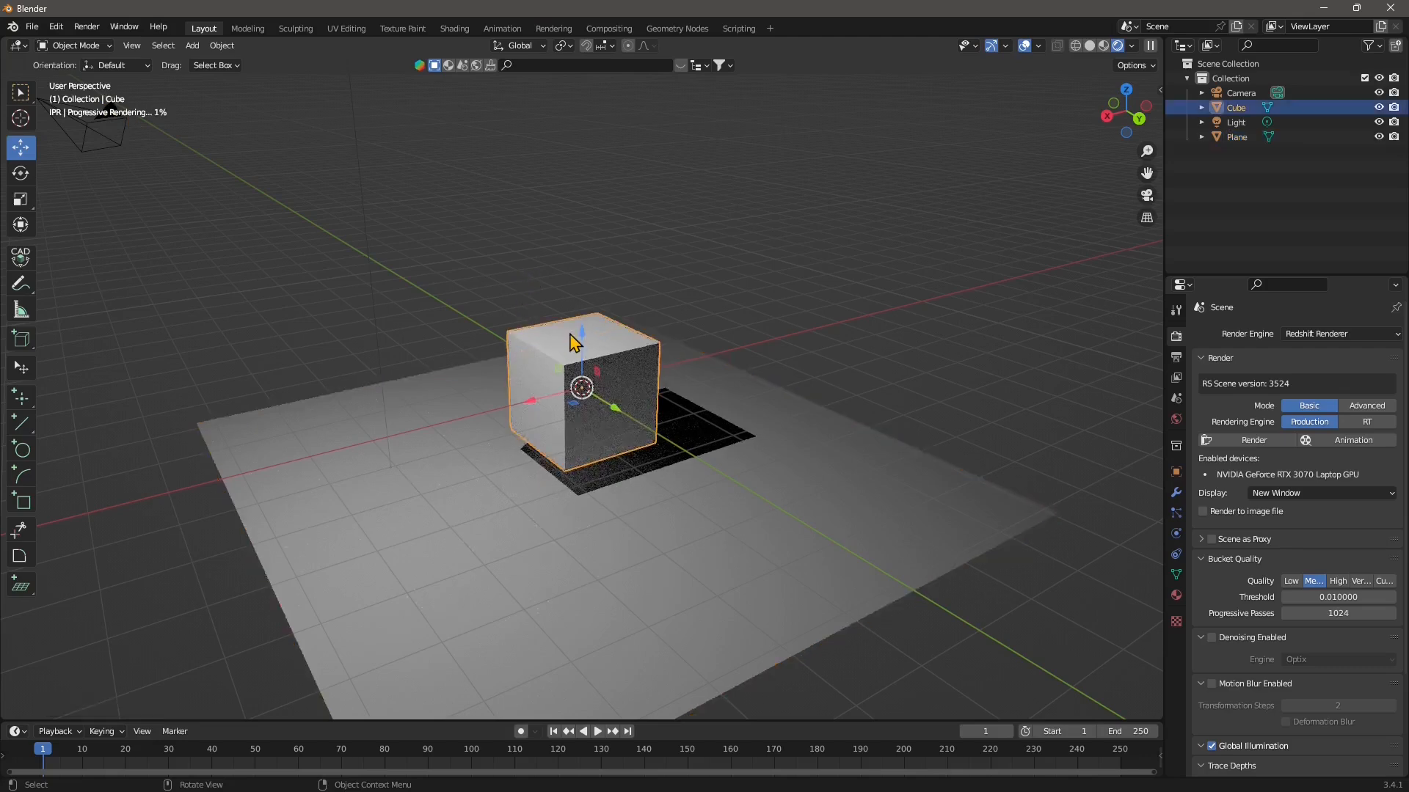
key(Delete)
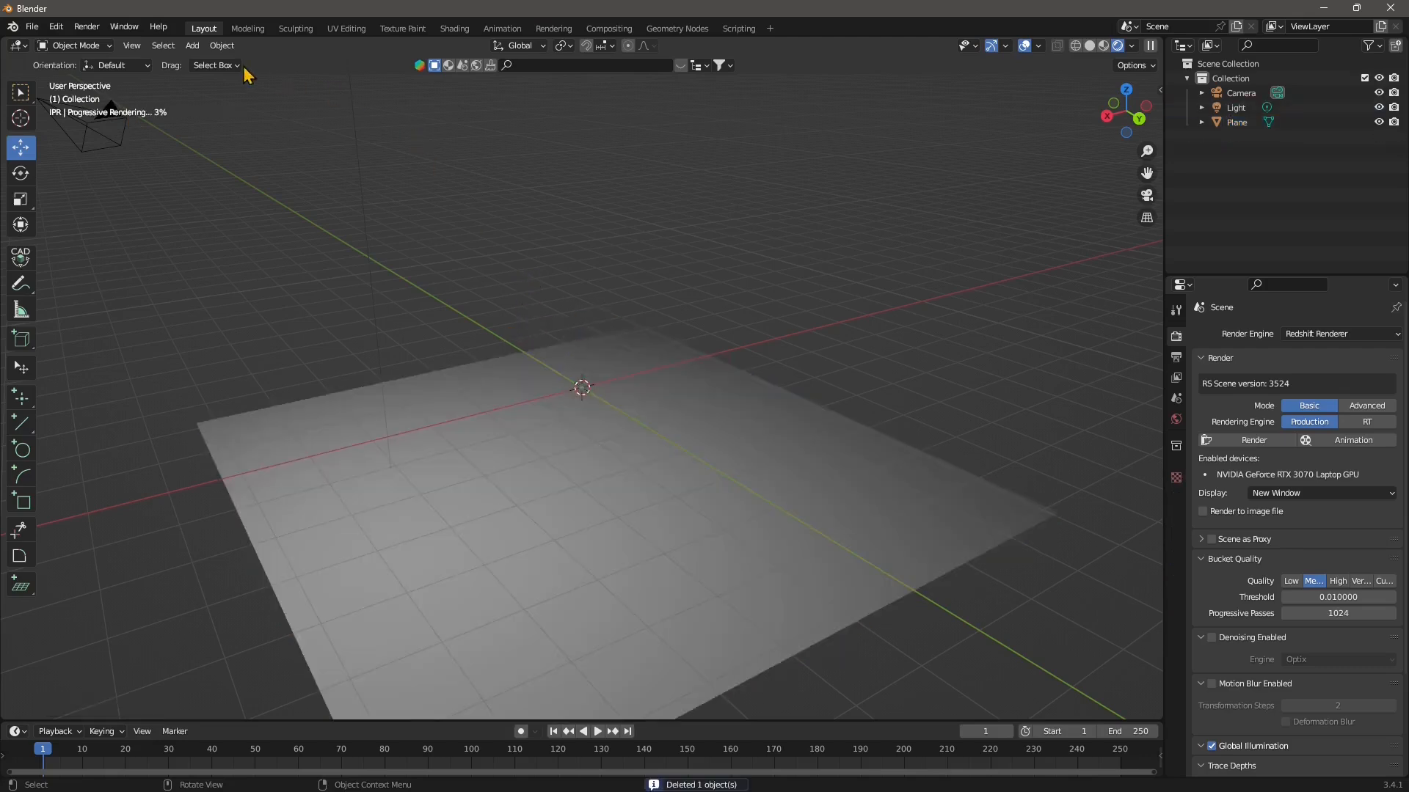
click(194, 47)
mouse_move(208, 65)
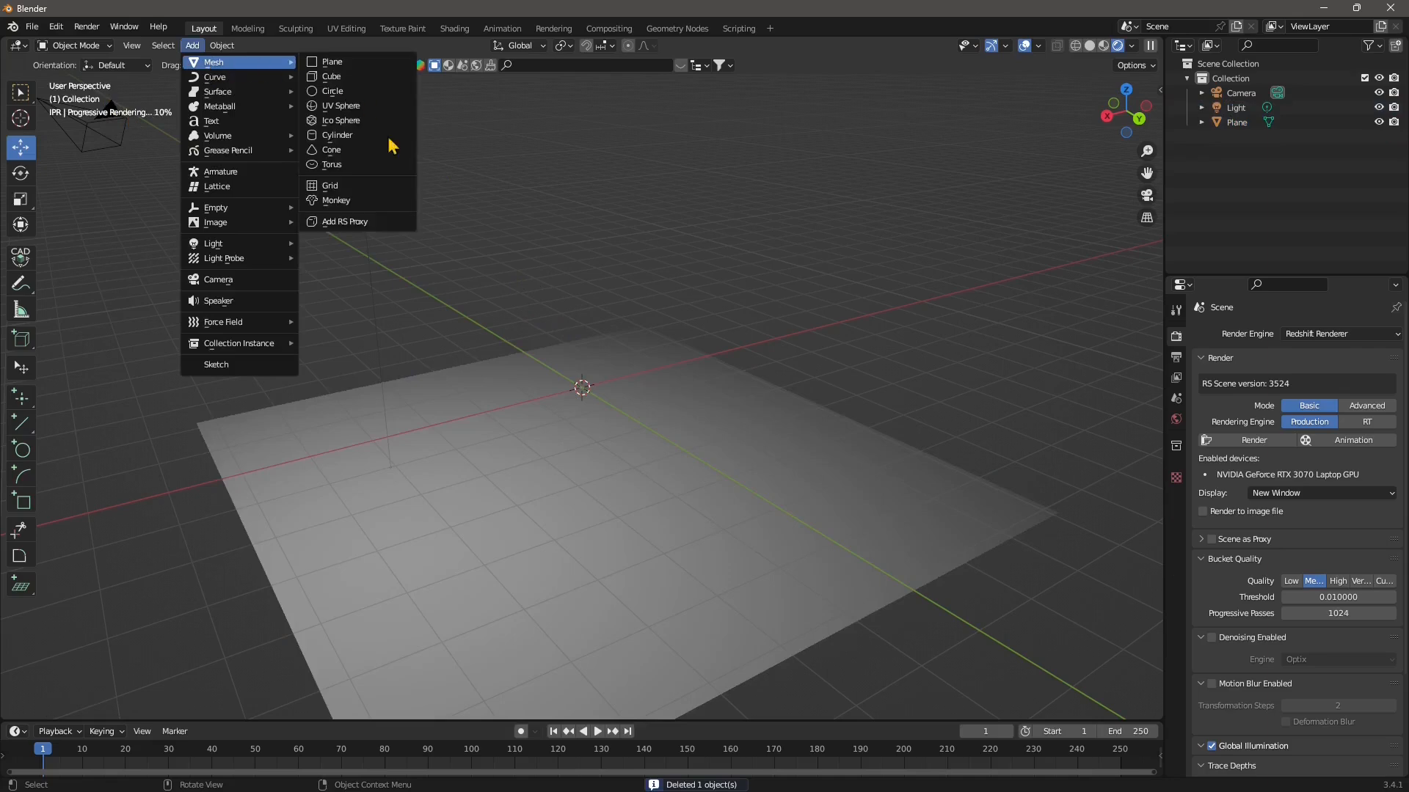
click(358, 202)
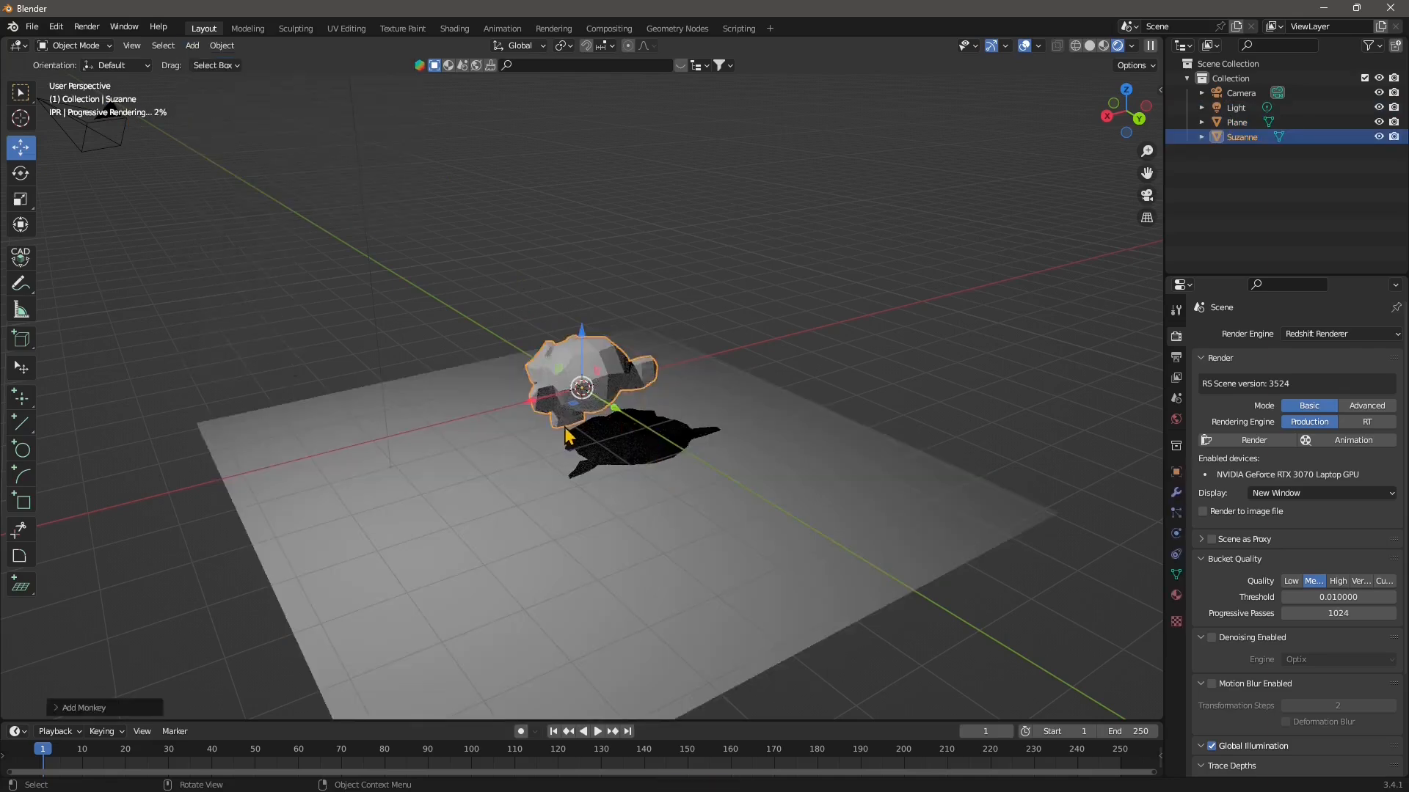
Move the light in front of the monkey and lower it, to about X 1.31 m, Y -3.33 m, Z 4.07 m.
scroll(567, 438, up, 1)
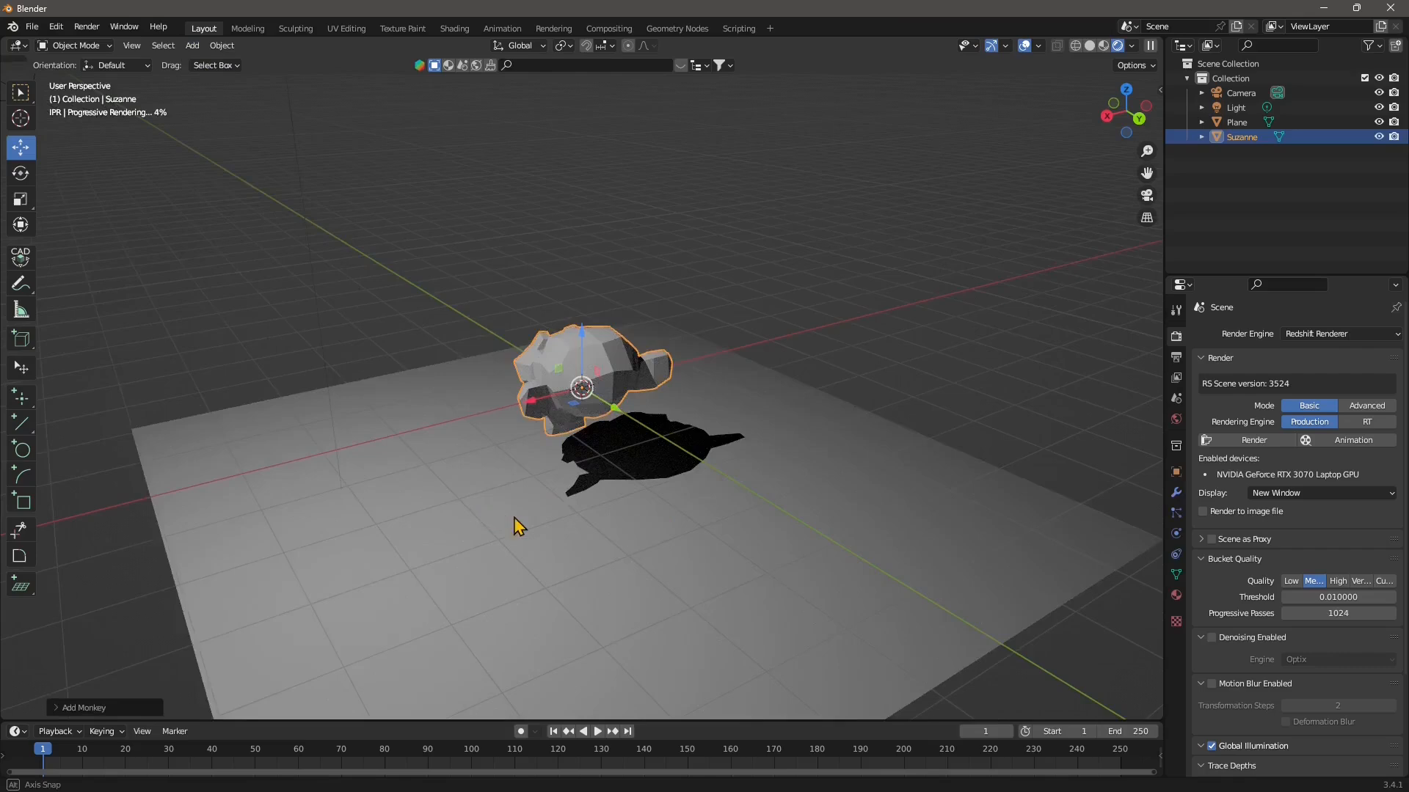
mouse_move(513, 519)
middle_down()
mouse_move(772, 515)
mouse_move(500, 517)
middle_up()
scroll(451, 520, down, 2)
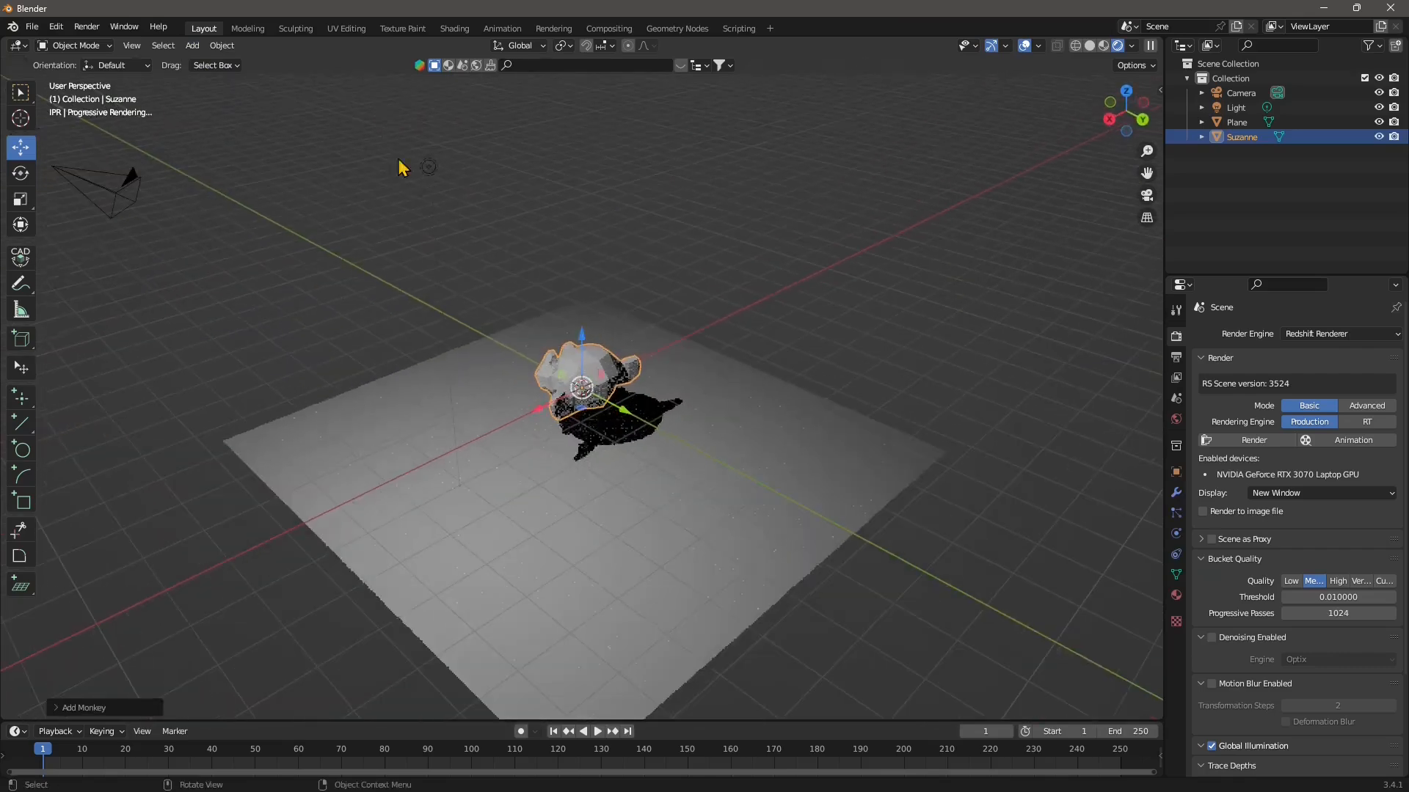
click(429, 168)
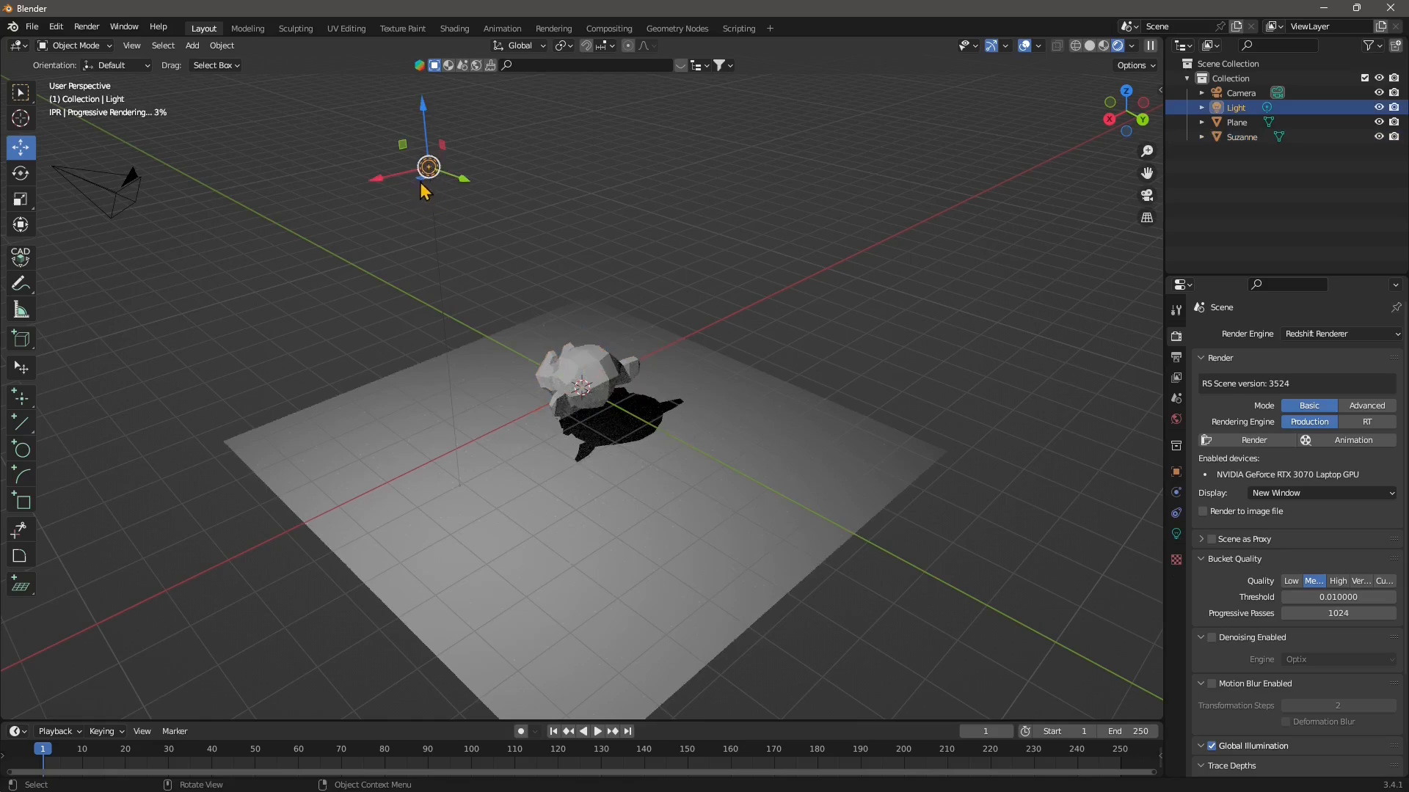
drag(422, 186, 471, 183)
middle_drag(477, 513, 744, 403)
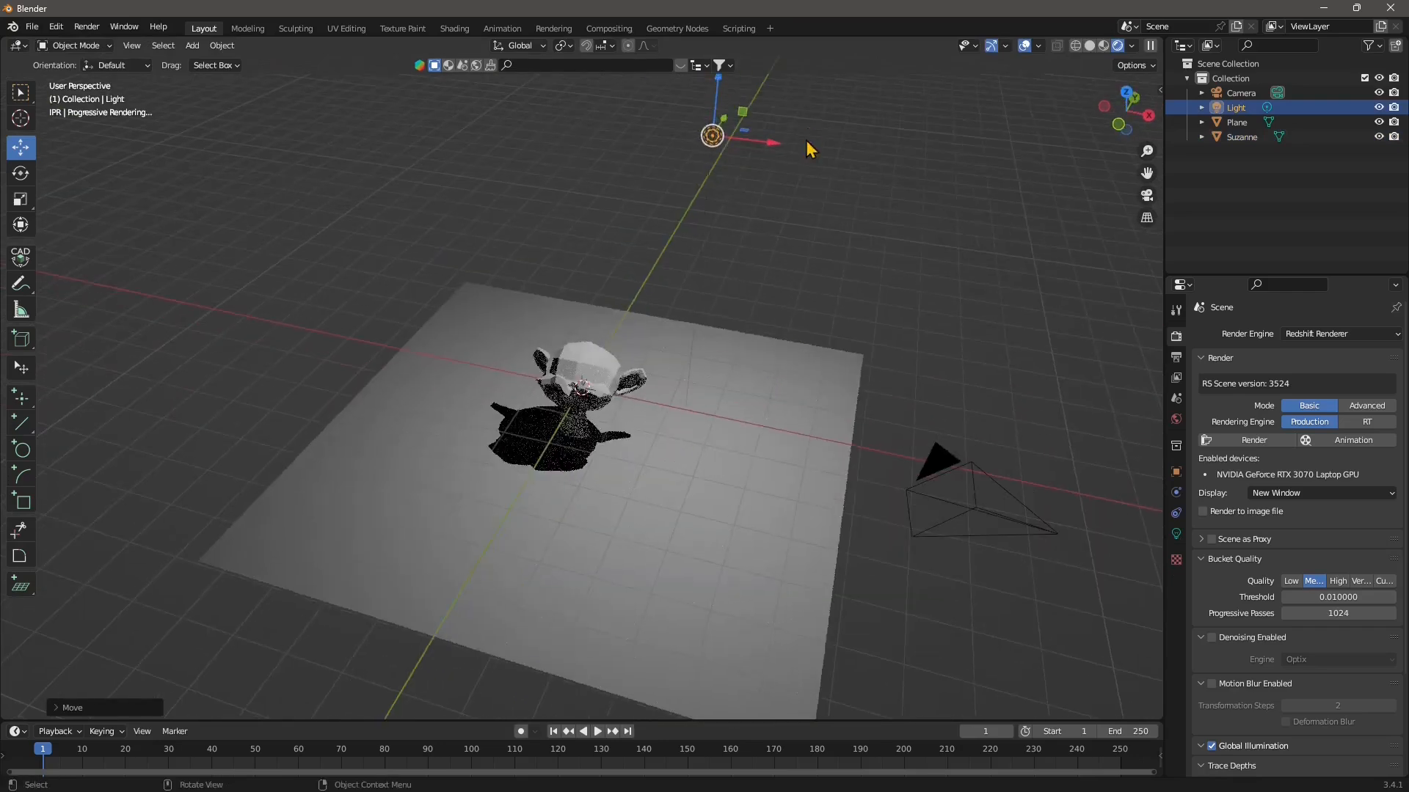
drag(743, 130, 618, 203)
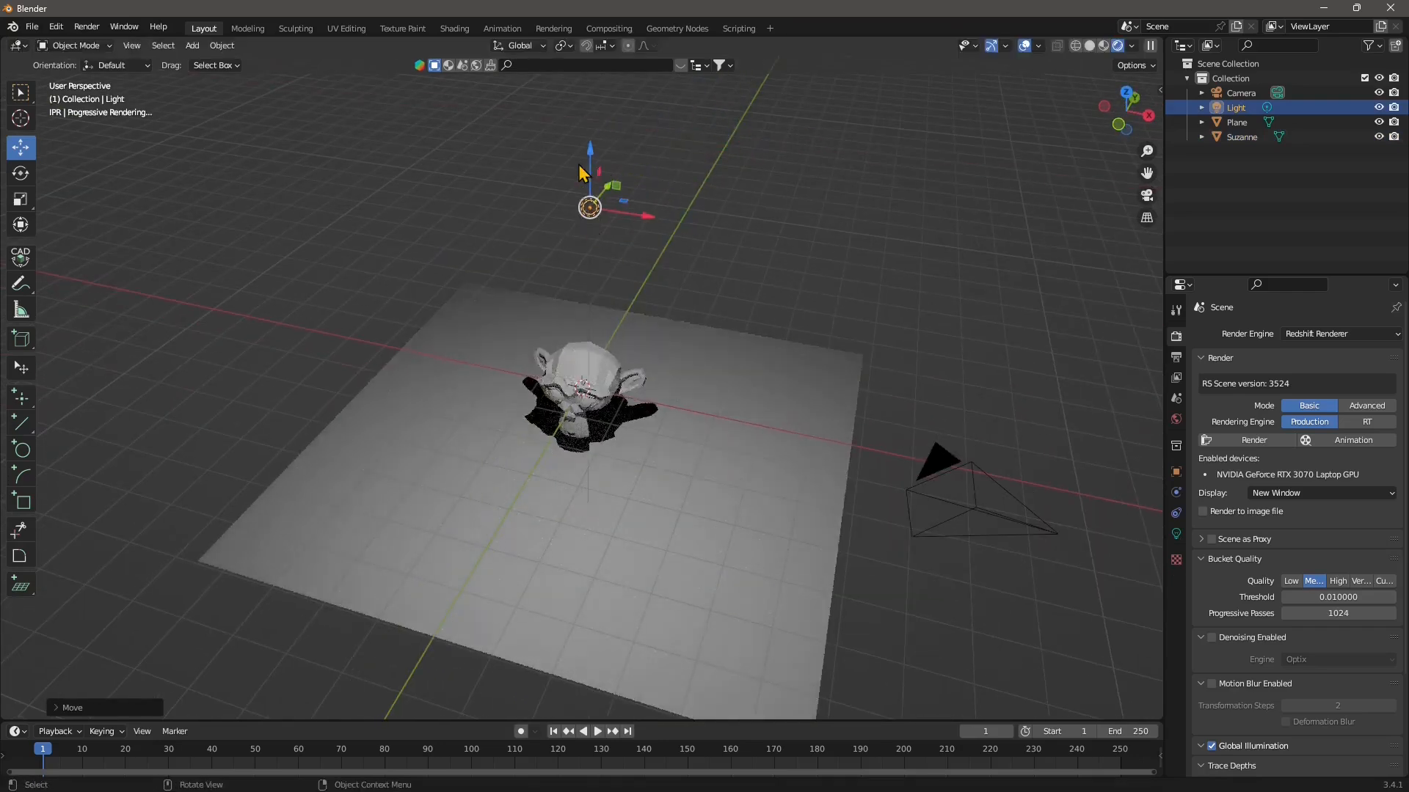
drag(590, 151, 572, 293)
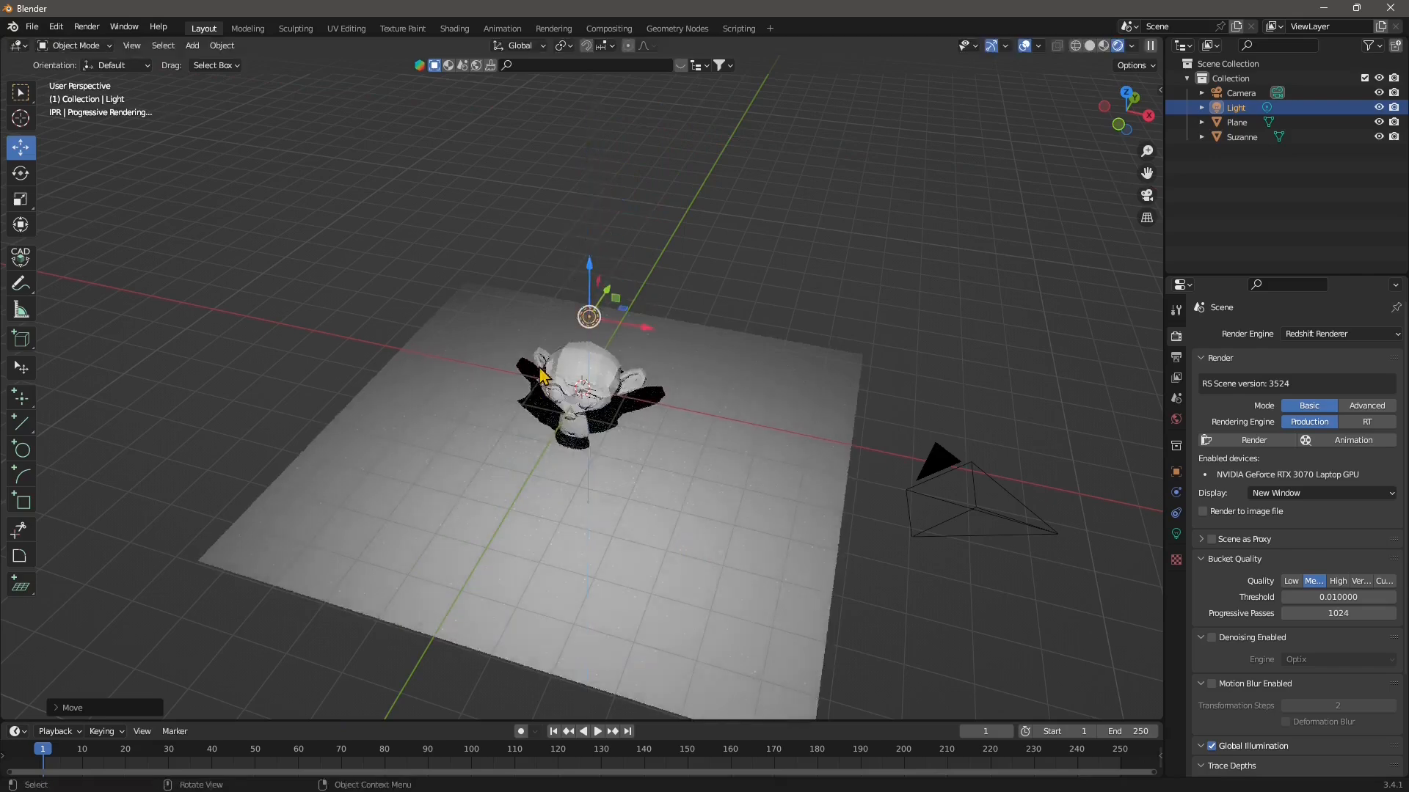
Add a Subdivision Surface modifier to the monkey with both the viewport and render levels set to 3.
scroll(555, 443, up, 4)
middle_drag(601, 464, 658, 432)
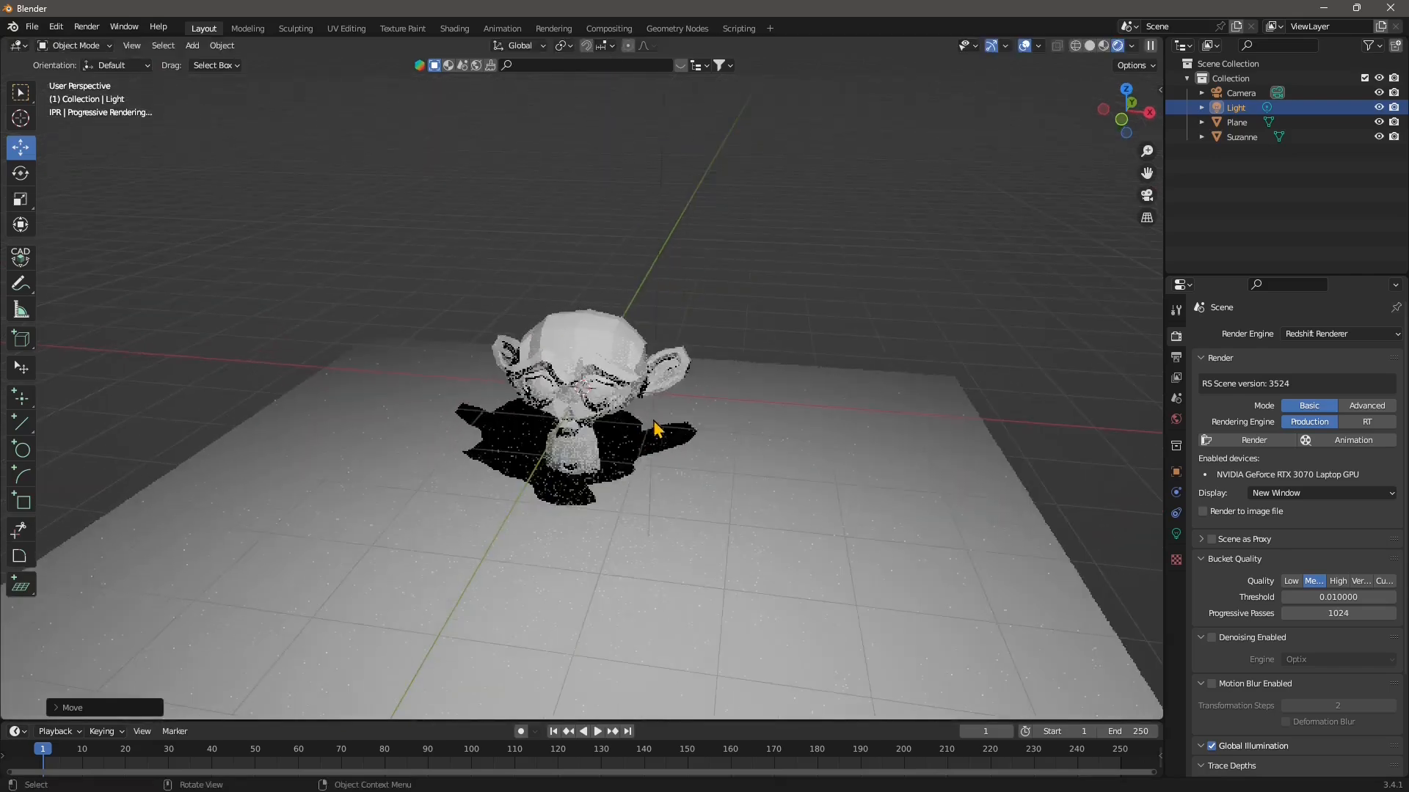
click(585, 337)
click(1176, 493)
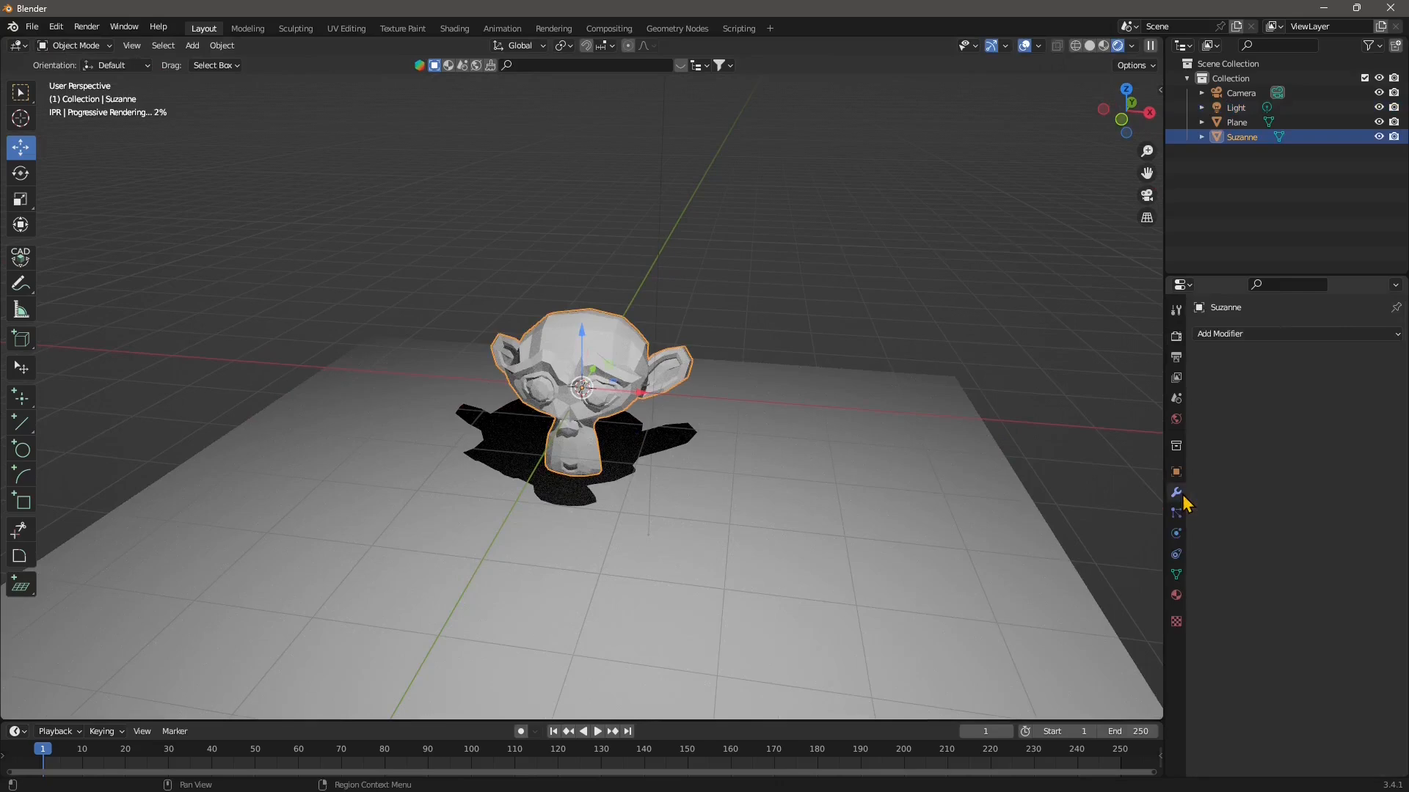
click(1245, 334)
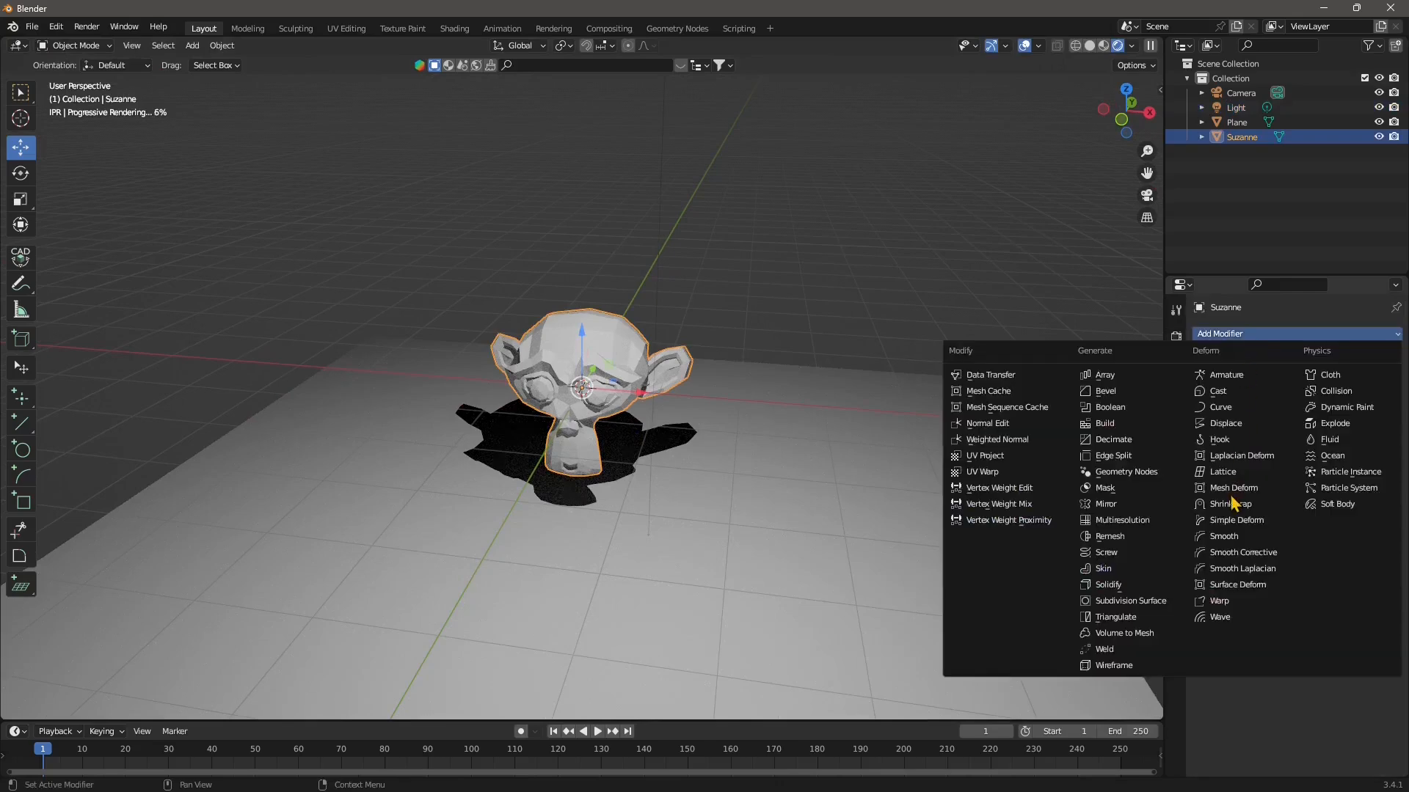
click(1162, 610)
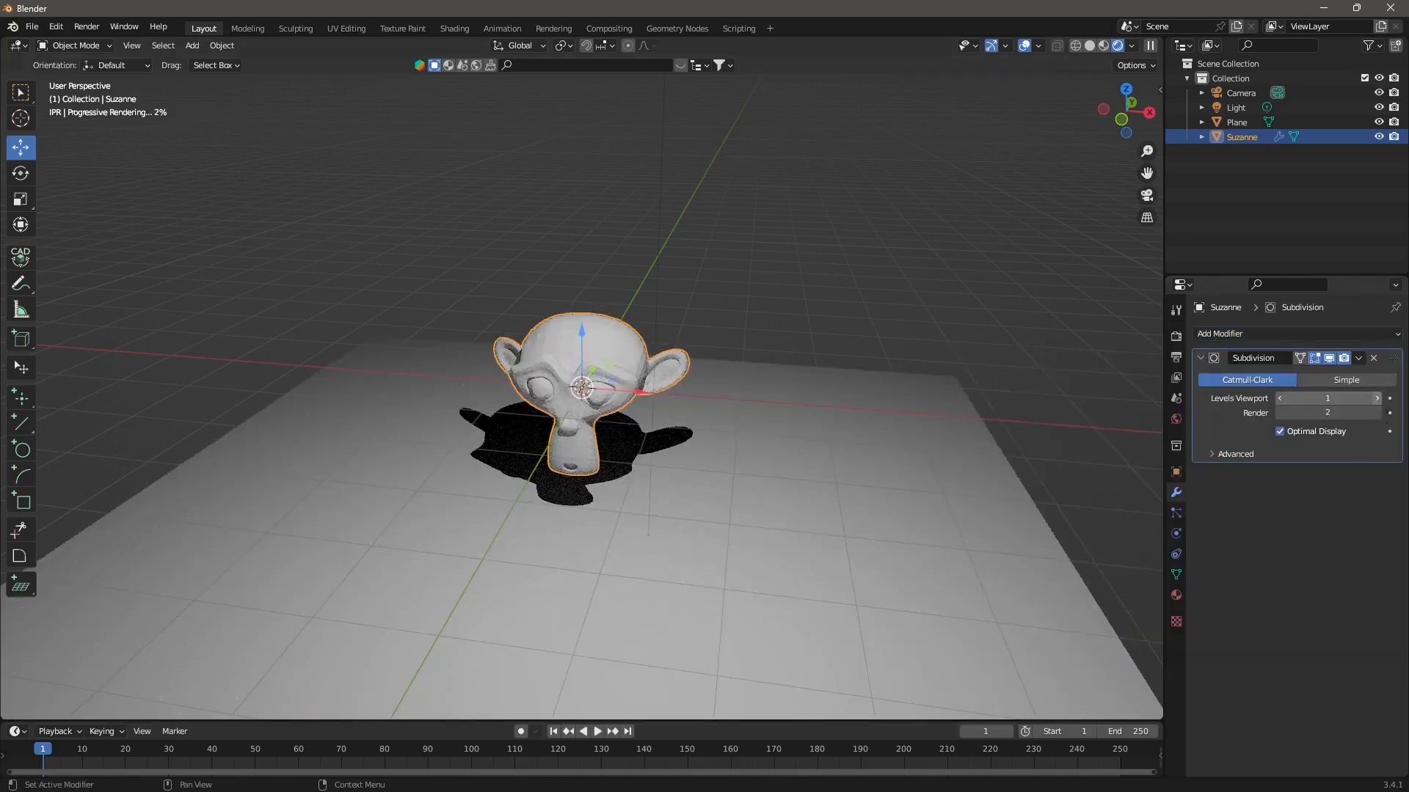
click(1376, 397)
click(1376, 398)
click(1377, 413)
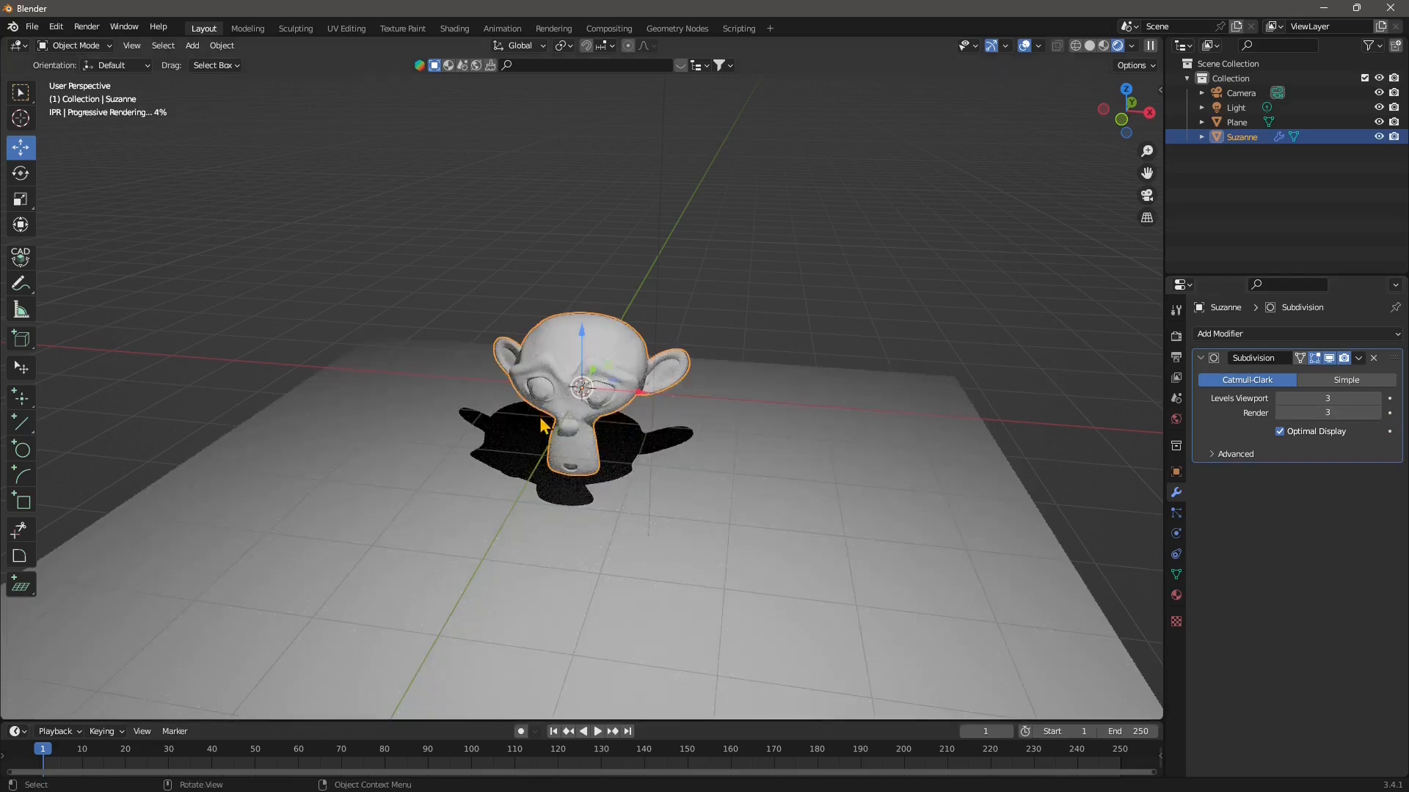
Move the existing light across to the opposite side of the monkey along the X axis, to about X -2.36 m.
alt+middle_drag(542, 424, 688, 355)
click(713, 279)
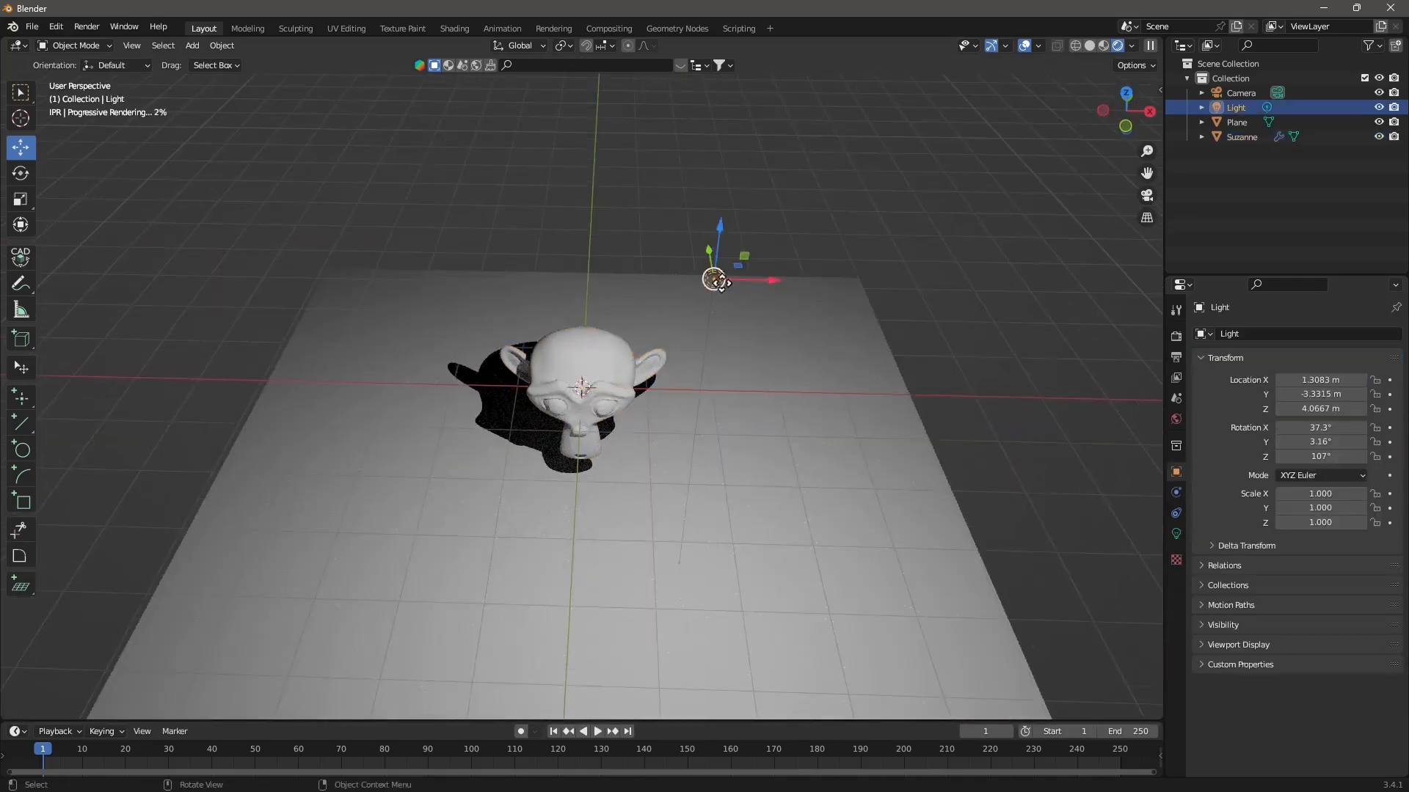
drag(719, 281, 331, 282)
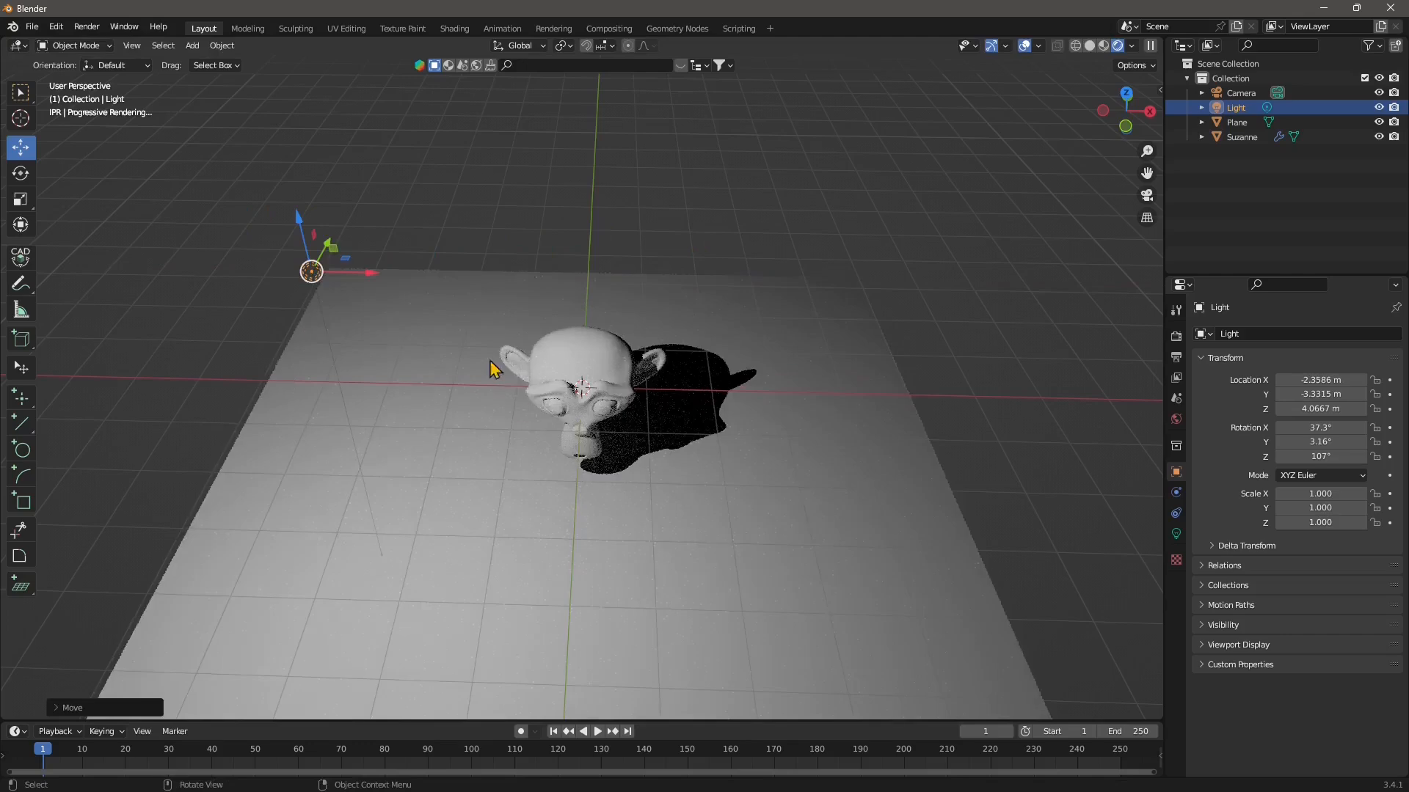
Add an RS Physical Light at the scene origin.
scroll(574, 479, up, 1)
middle_drag(573, 478, 556, 515)
click(191, 50)
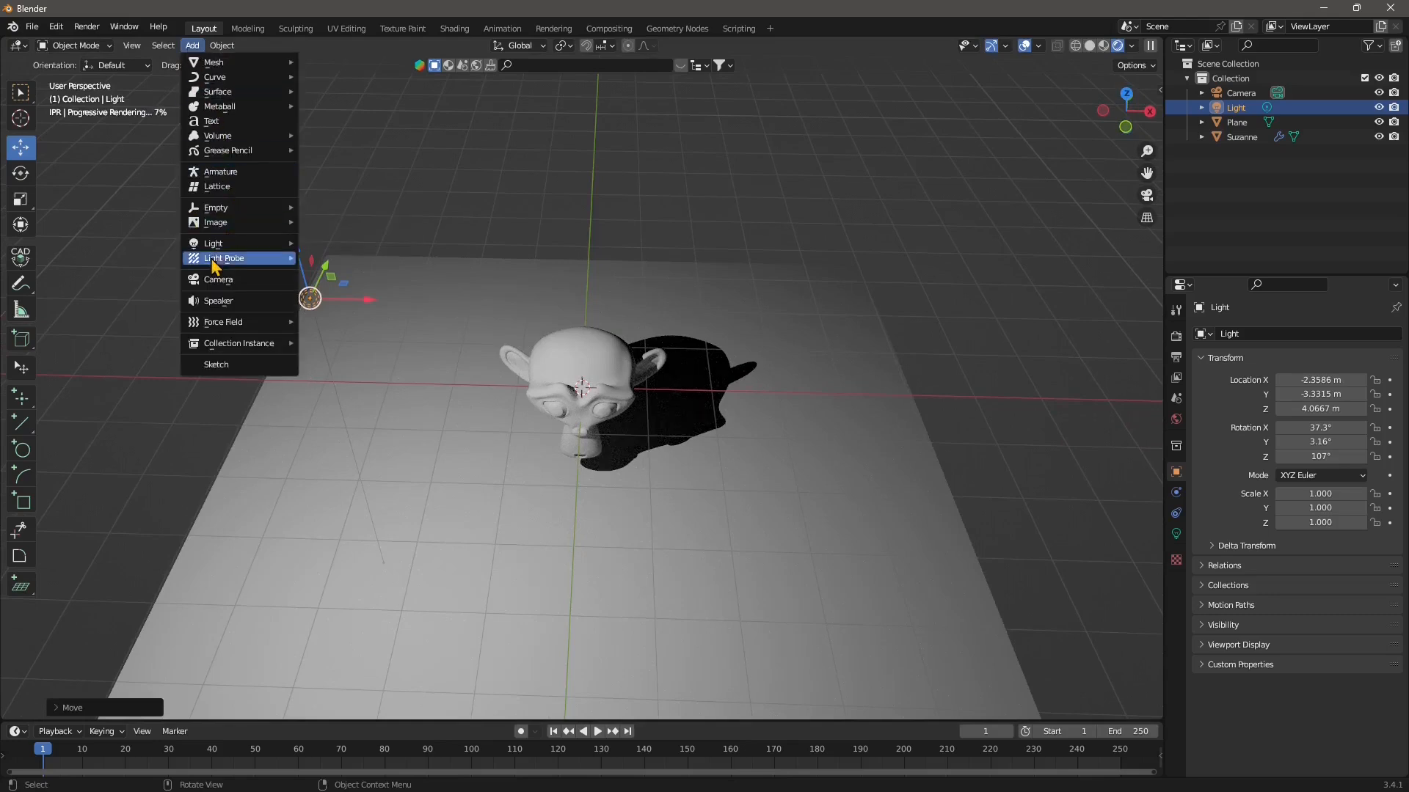
mouse_move(224, 244)
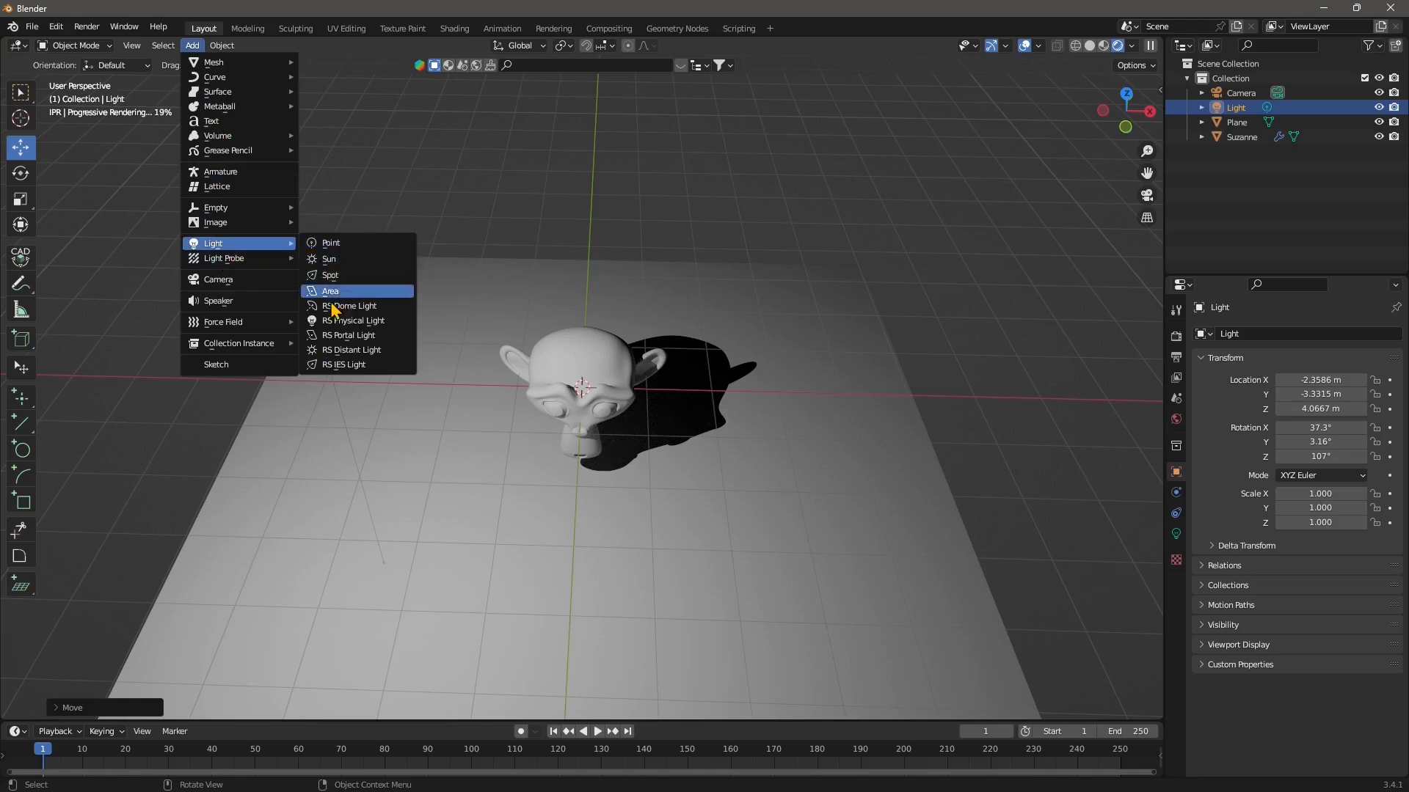
click(385, 323)
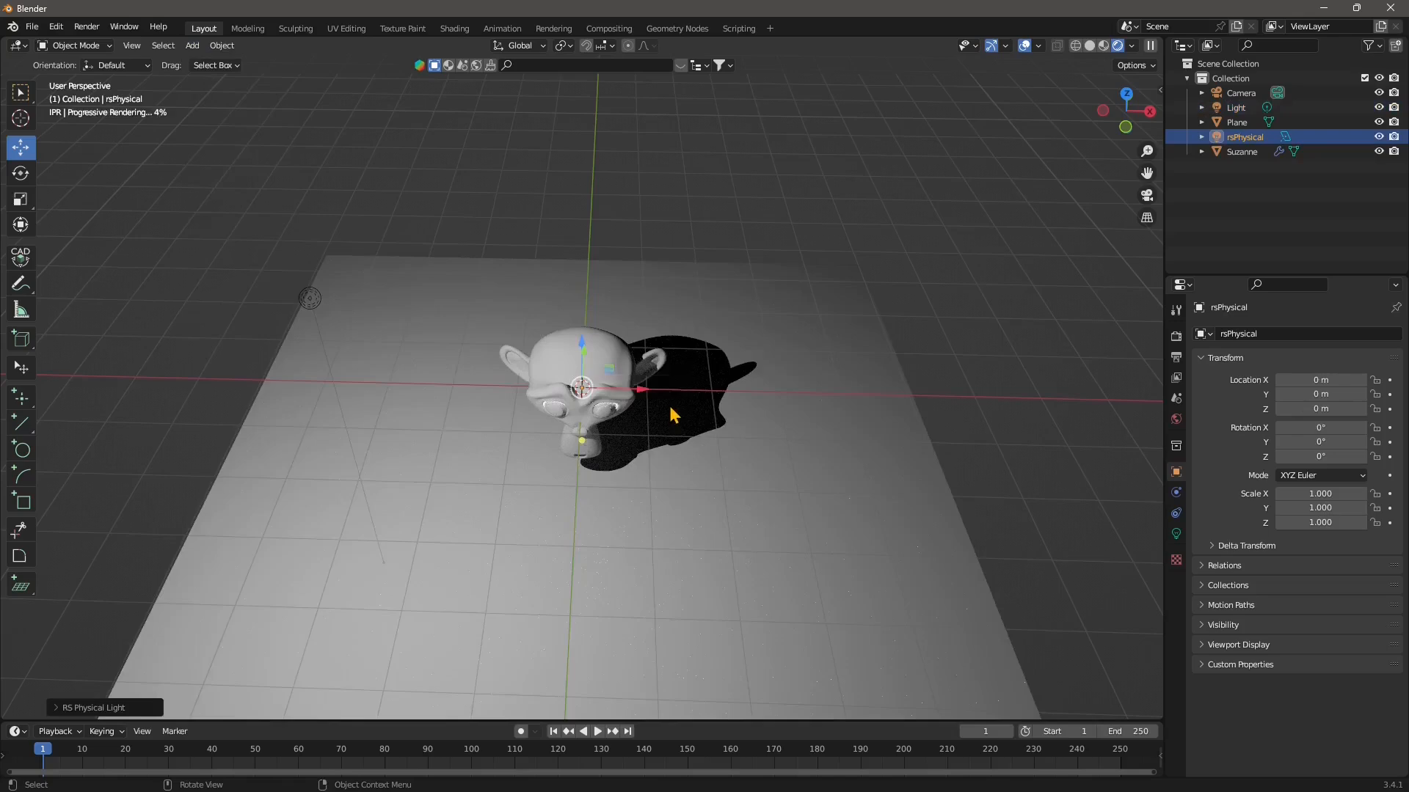
Place the RS physical light beside the monkey at about X -3.22 m, Y 0.59 m, aimed at the head, and enlarge its area.
middle_drag(612, 371, 619, 434)
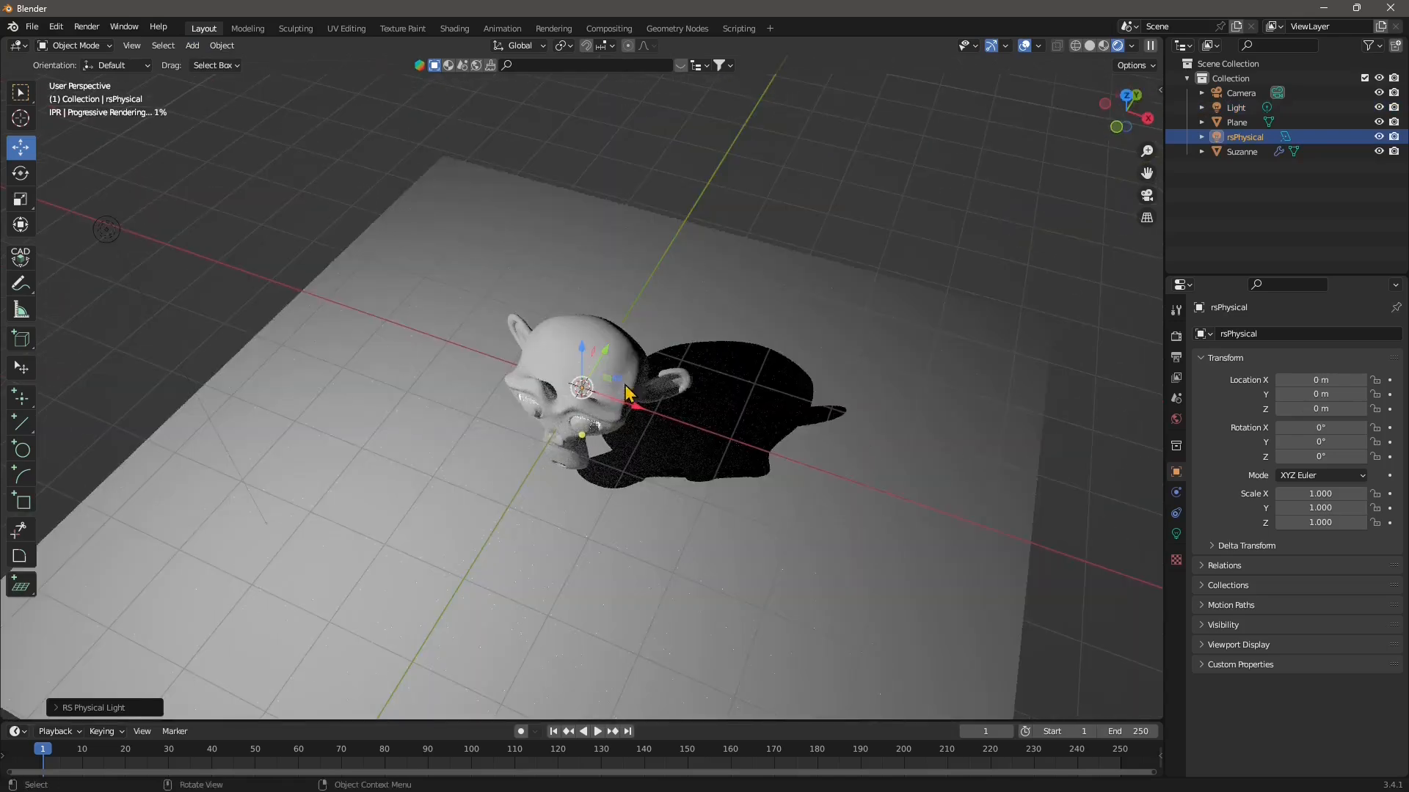
drag(618, 387, 538, 493)
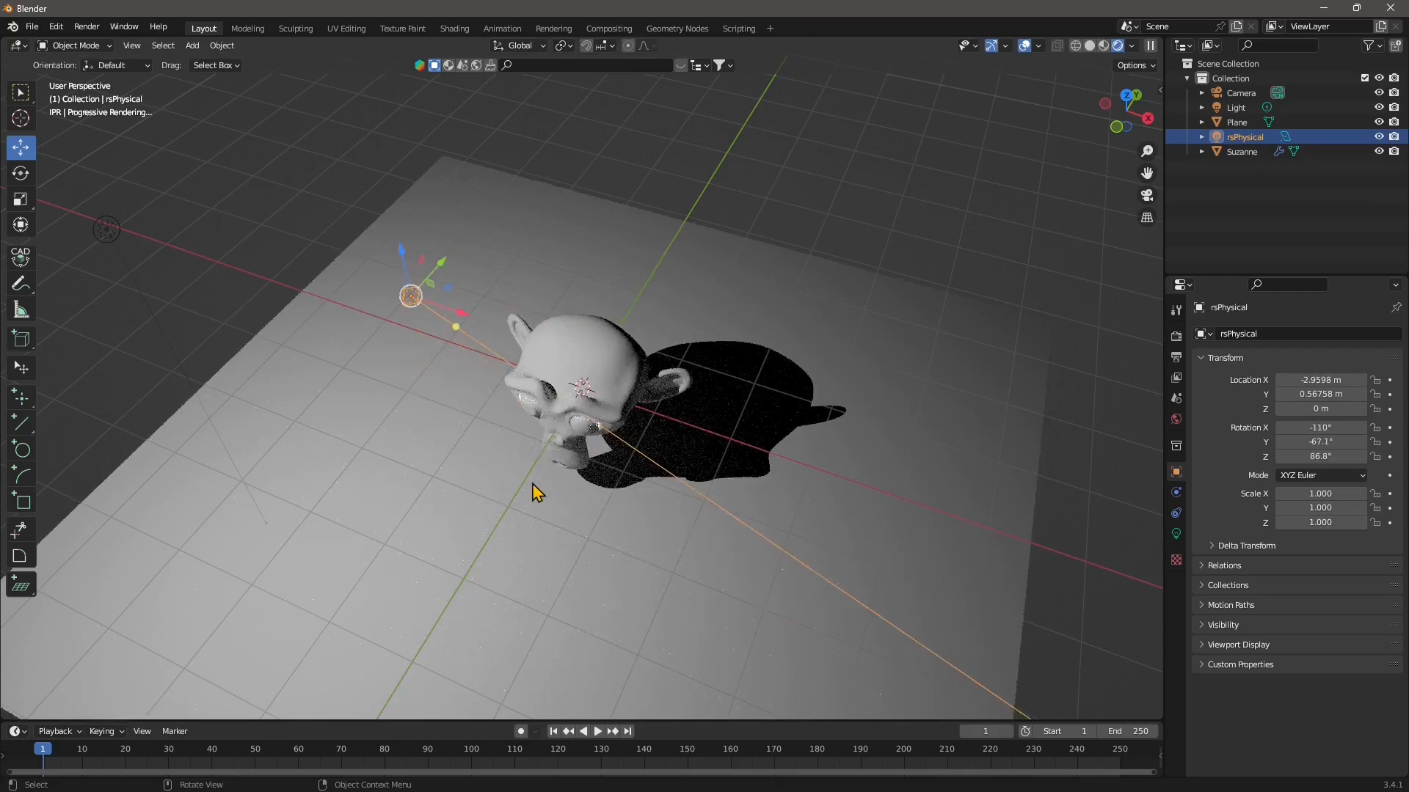
middle_drag(557, 551, 576, 493)
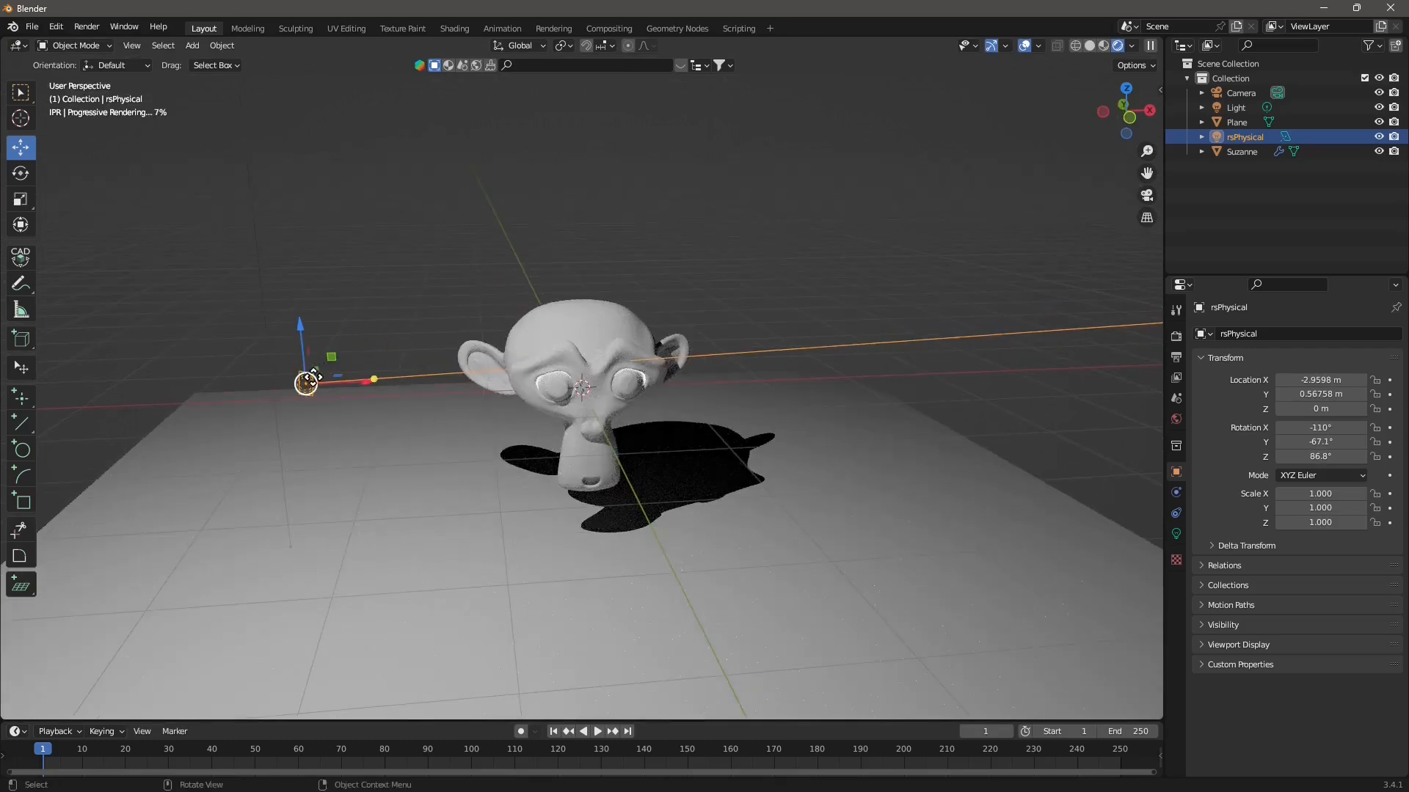
drag(309, 380, 367, 550)
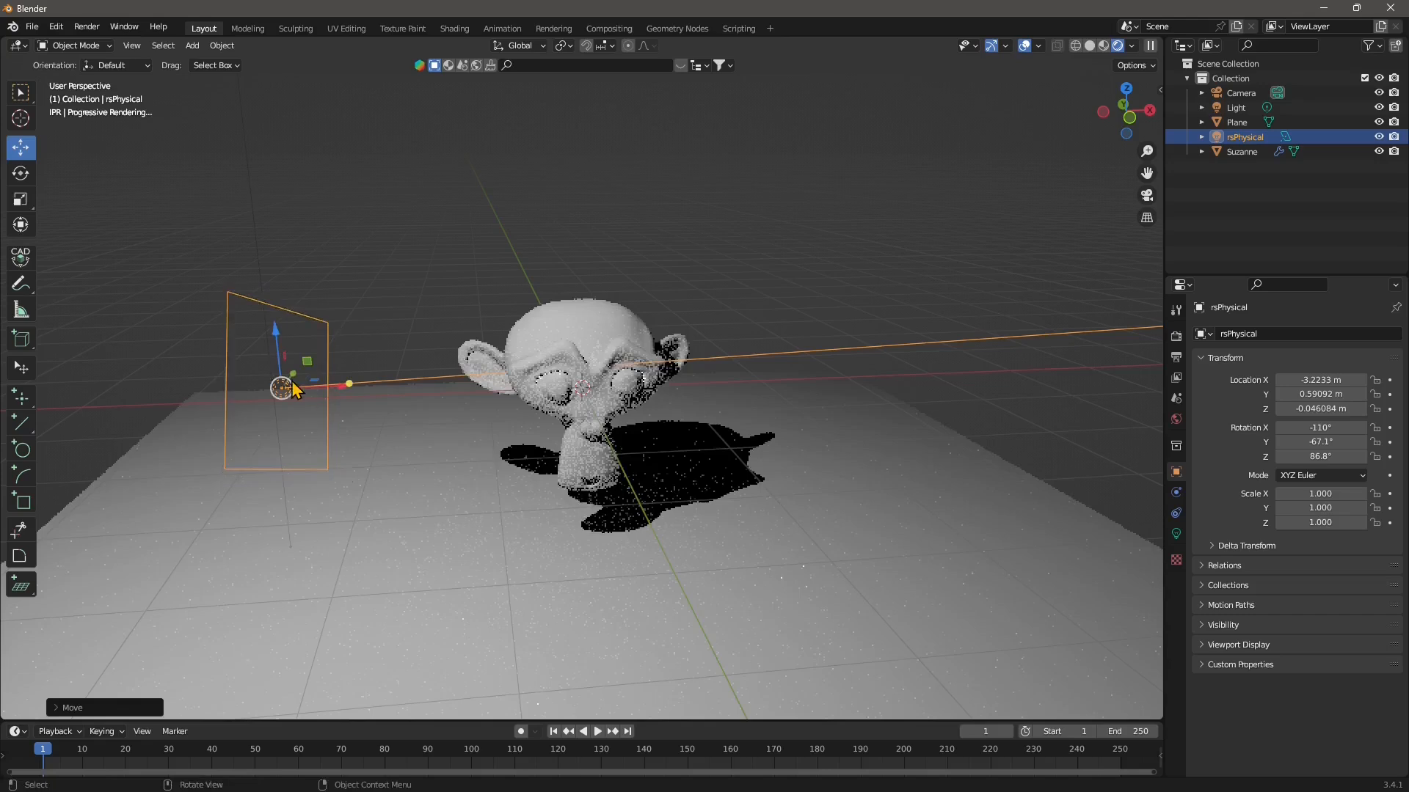
Set the RS physical light's color to red and its intensity multiplier to 200.
click(1176, 419)
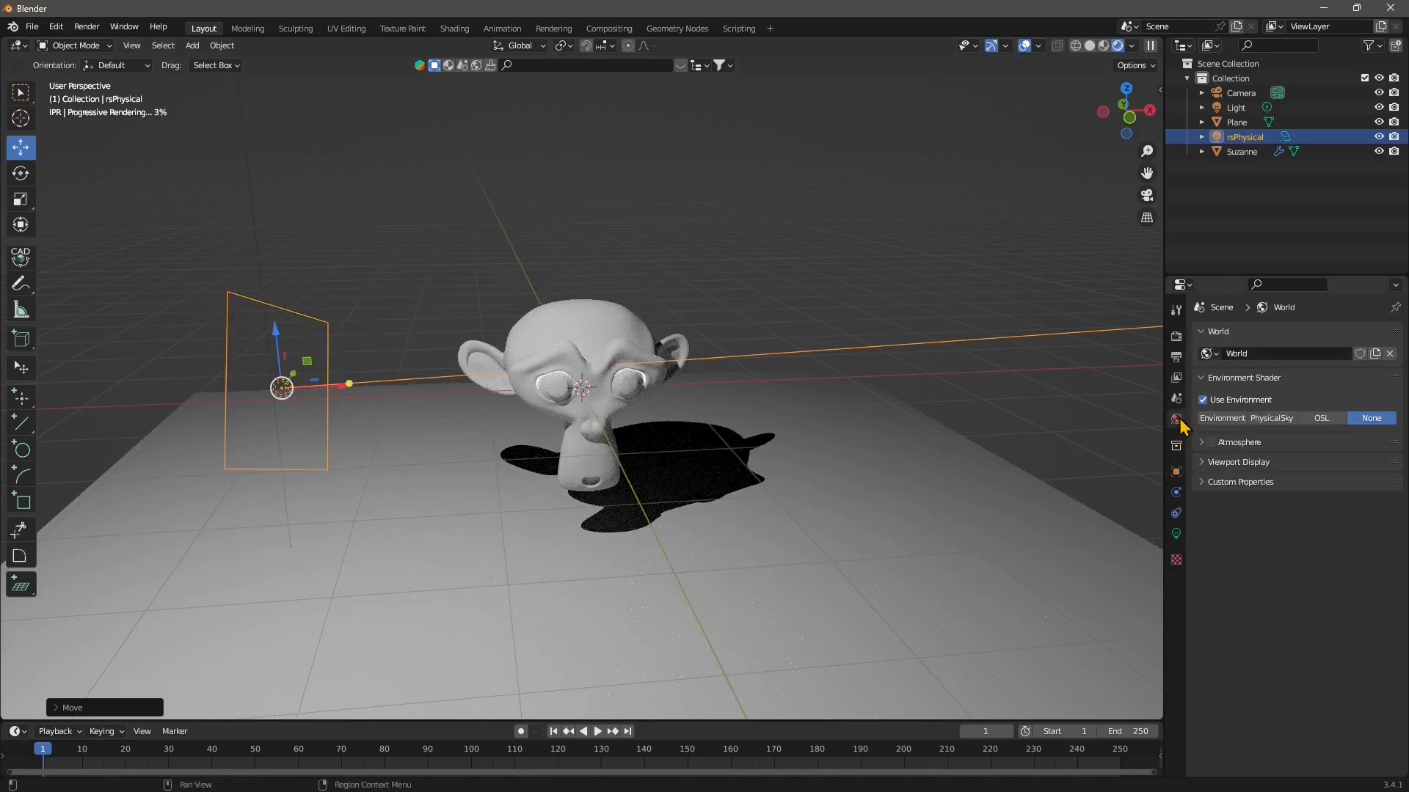
click(1176, 534)
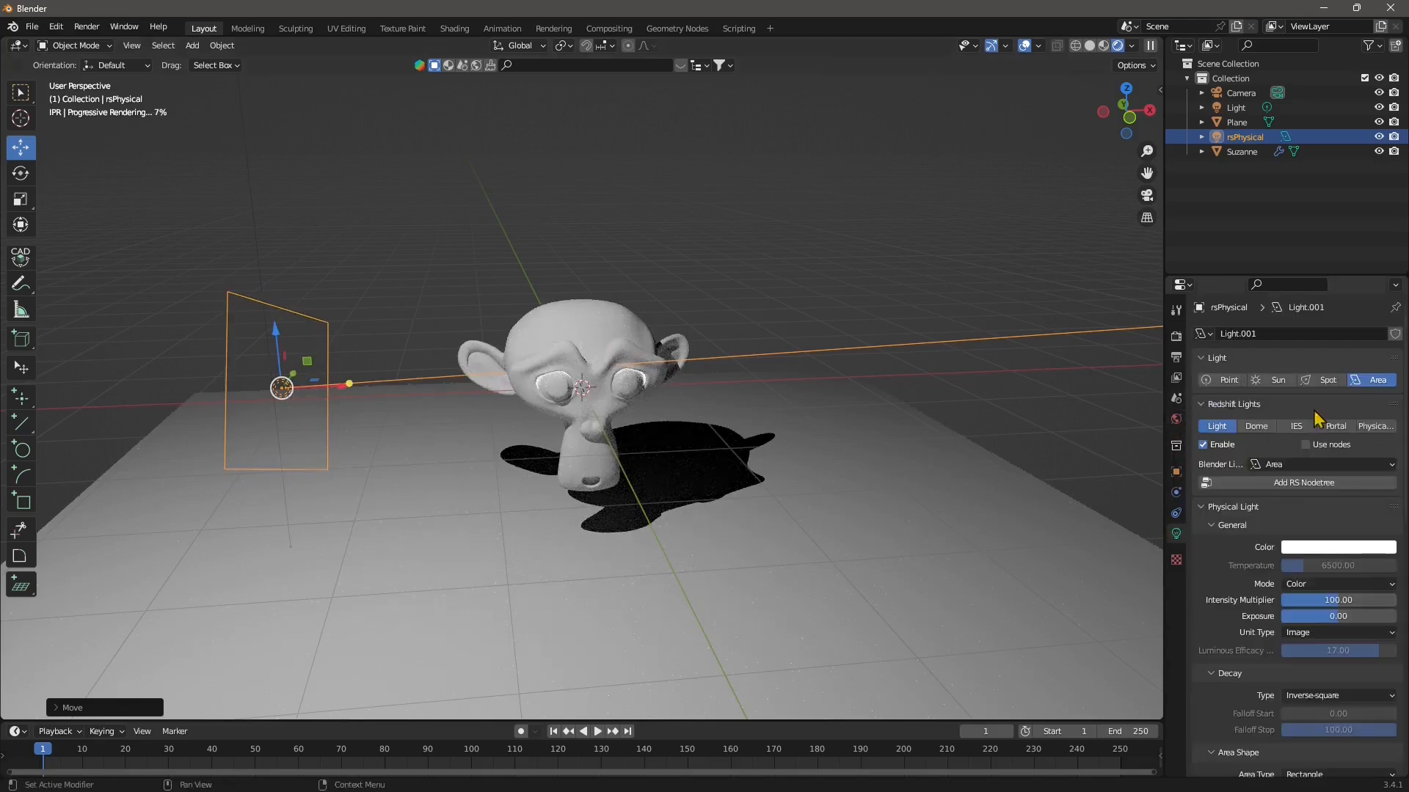
click(1292, 556)
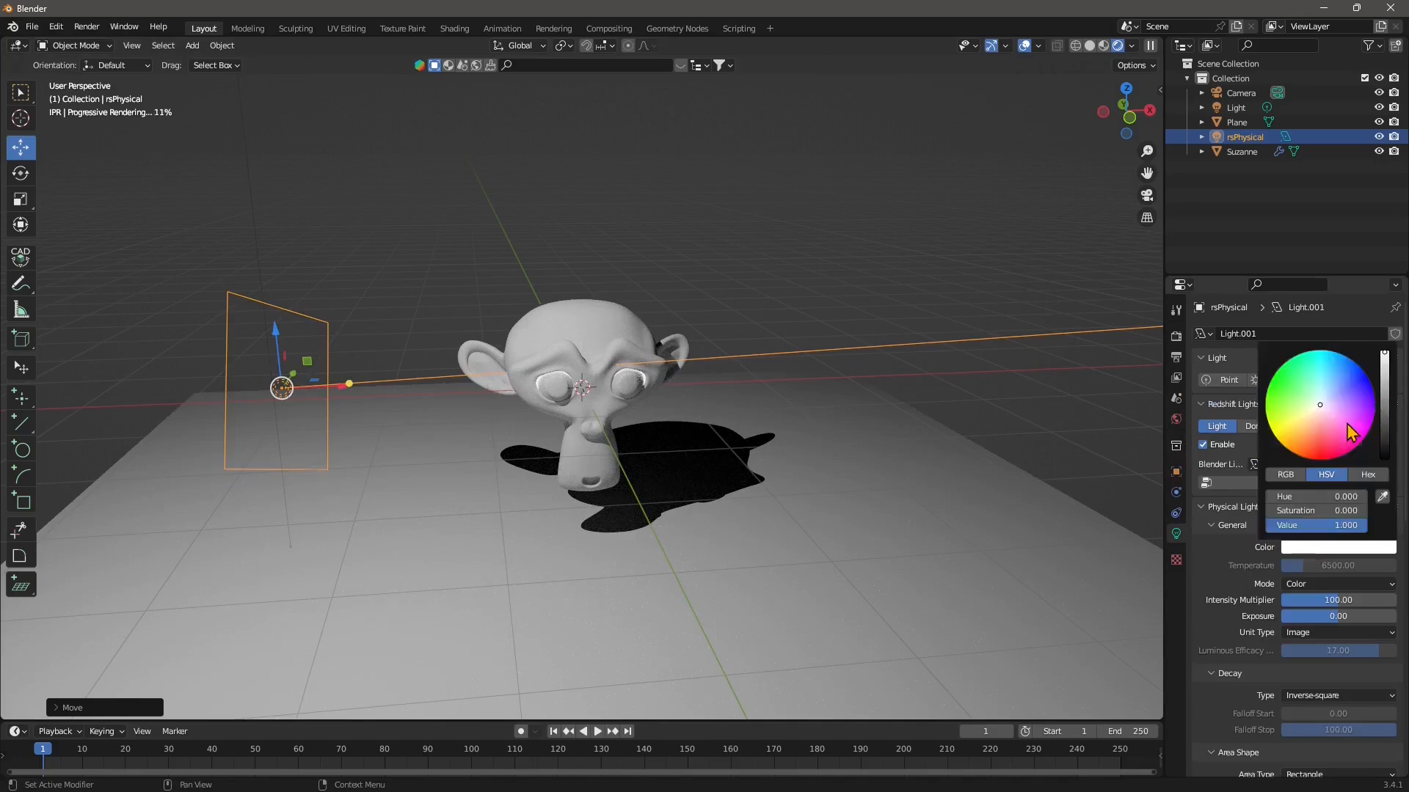
drag(1346, 424, 1328, 471)
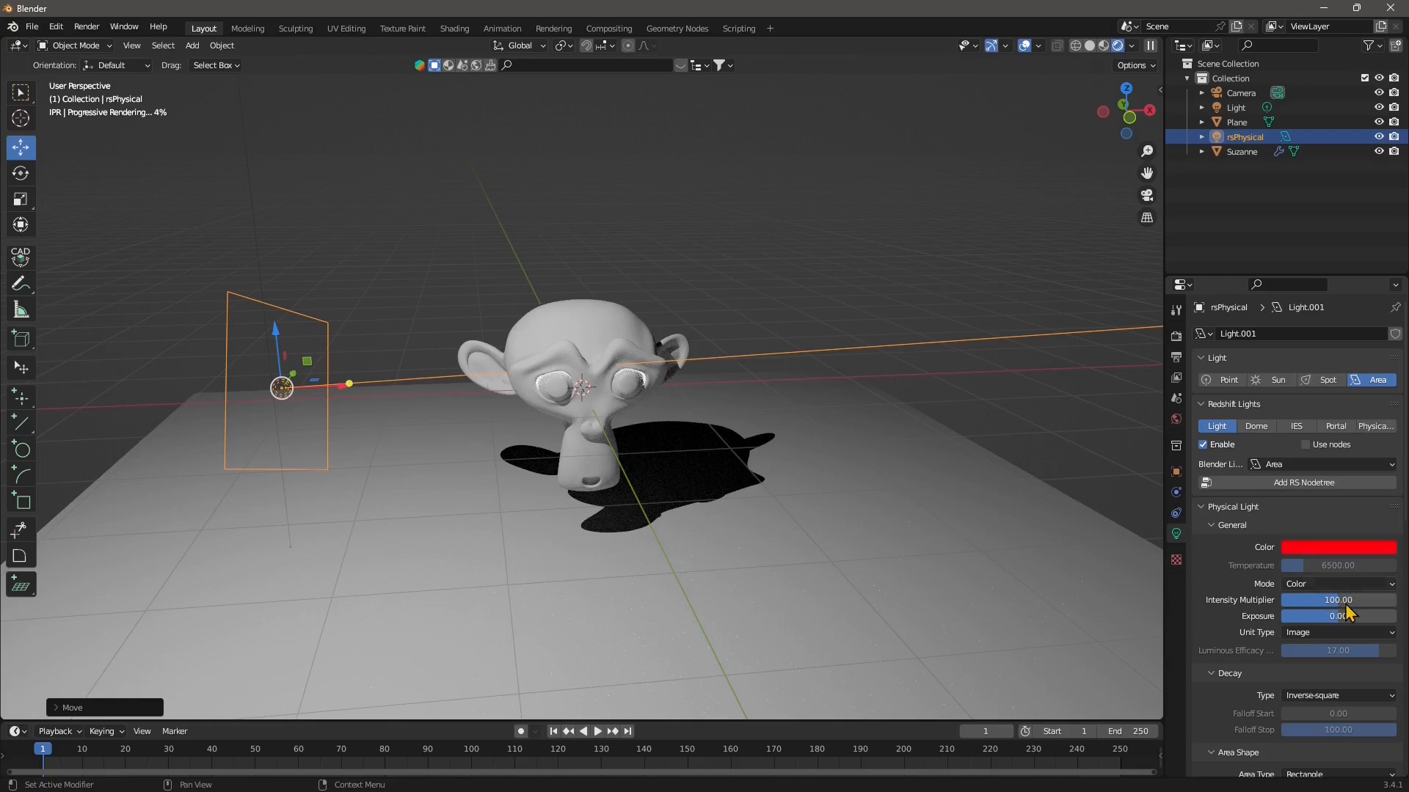
drag(1347, 604, 1405, 604)
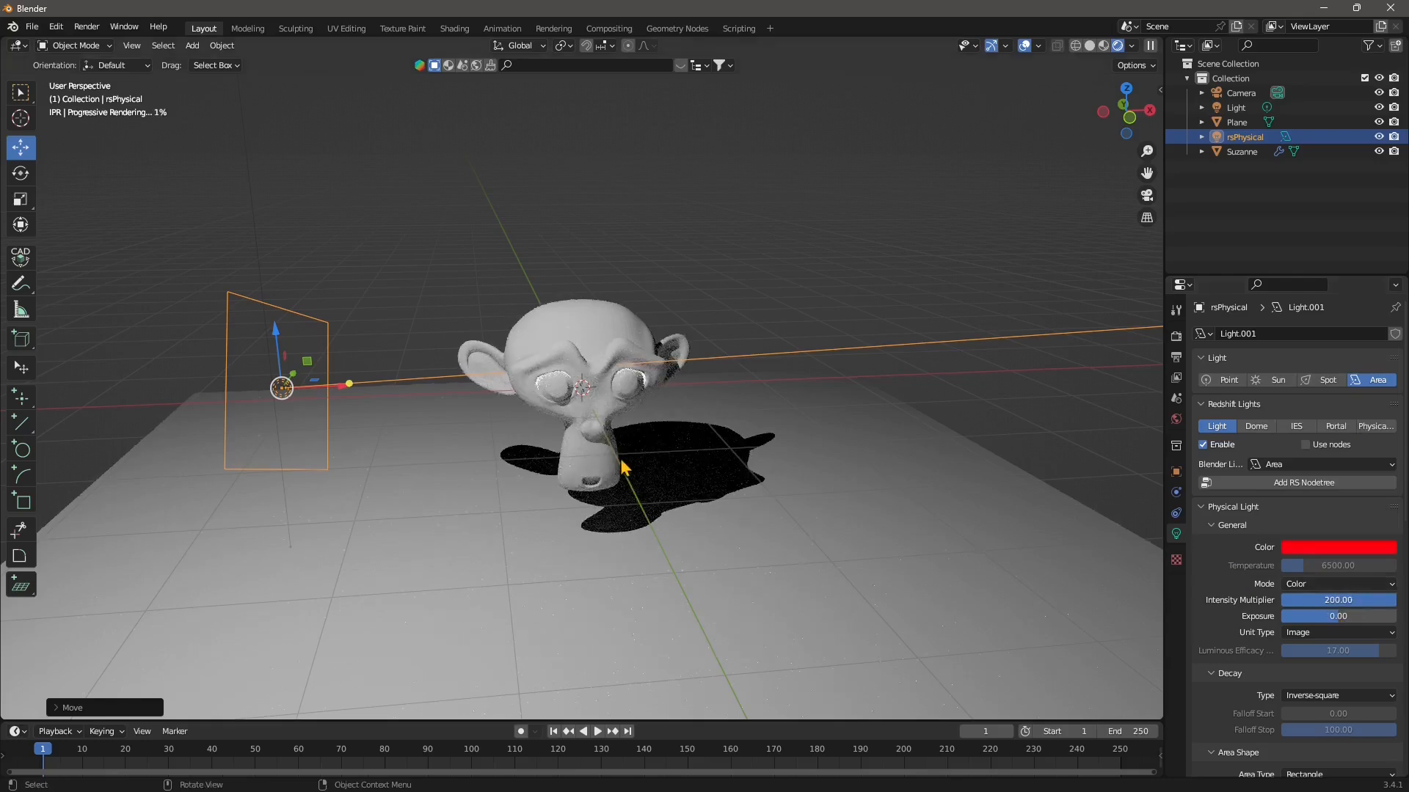
Adjust the aim direction of the RS physical light beside the monkey.
middle_drag(622, 468, 616, 453)
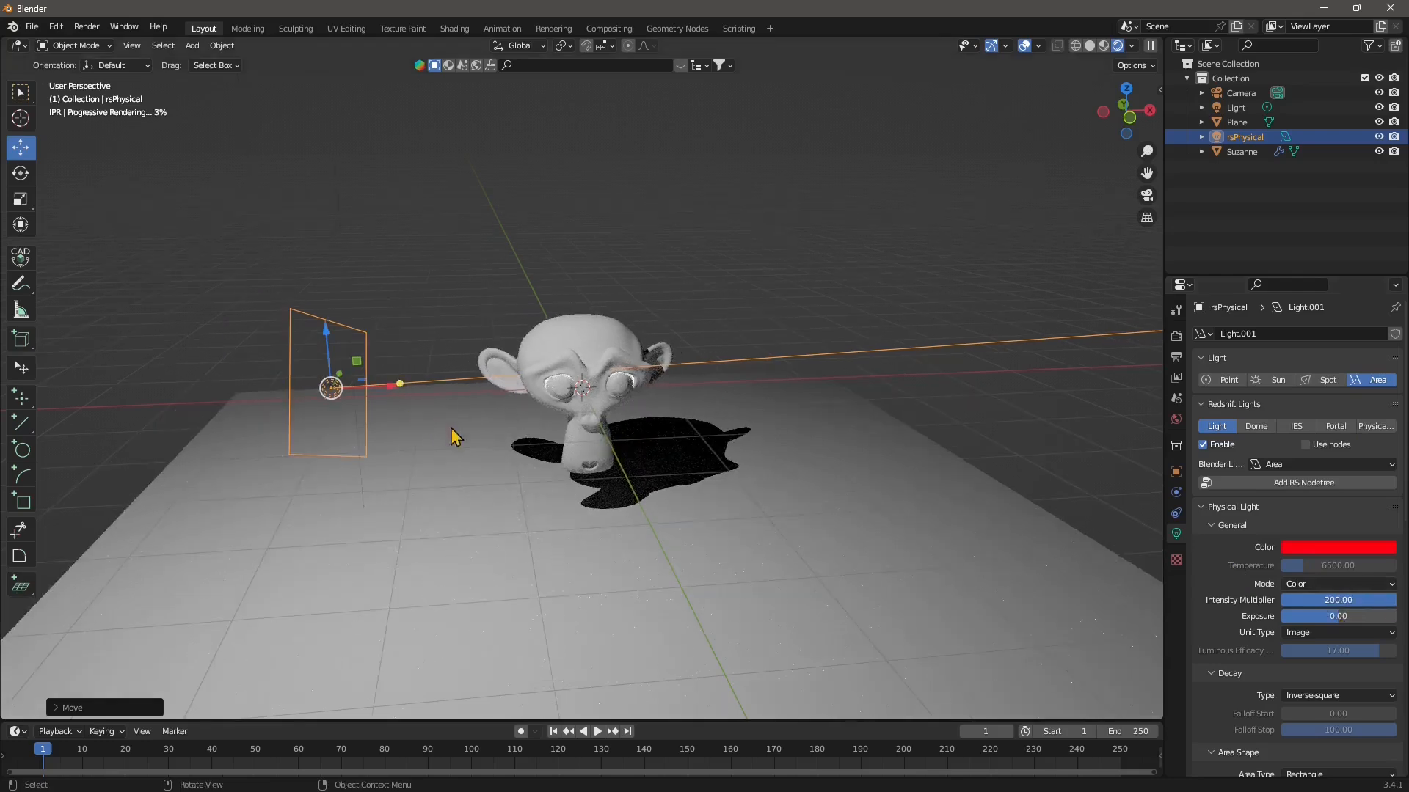
middle_drag(450, 428, 555, 428)
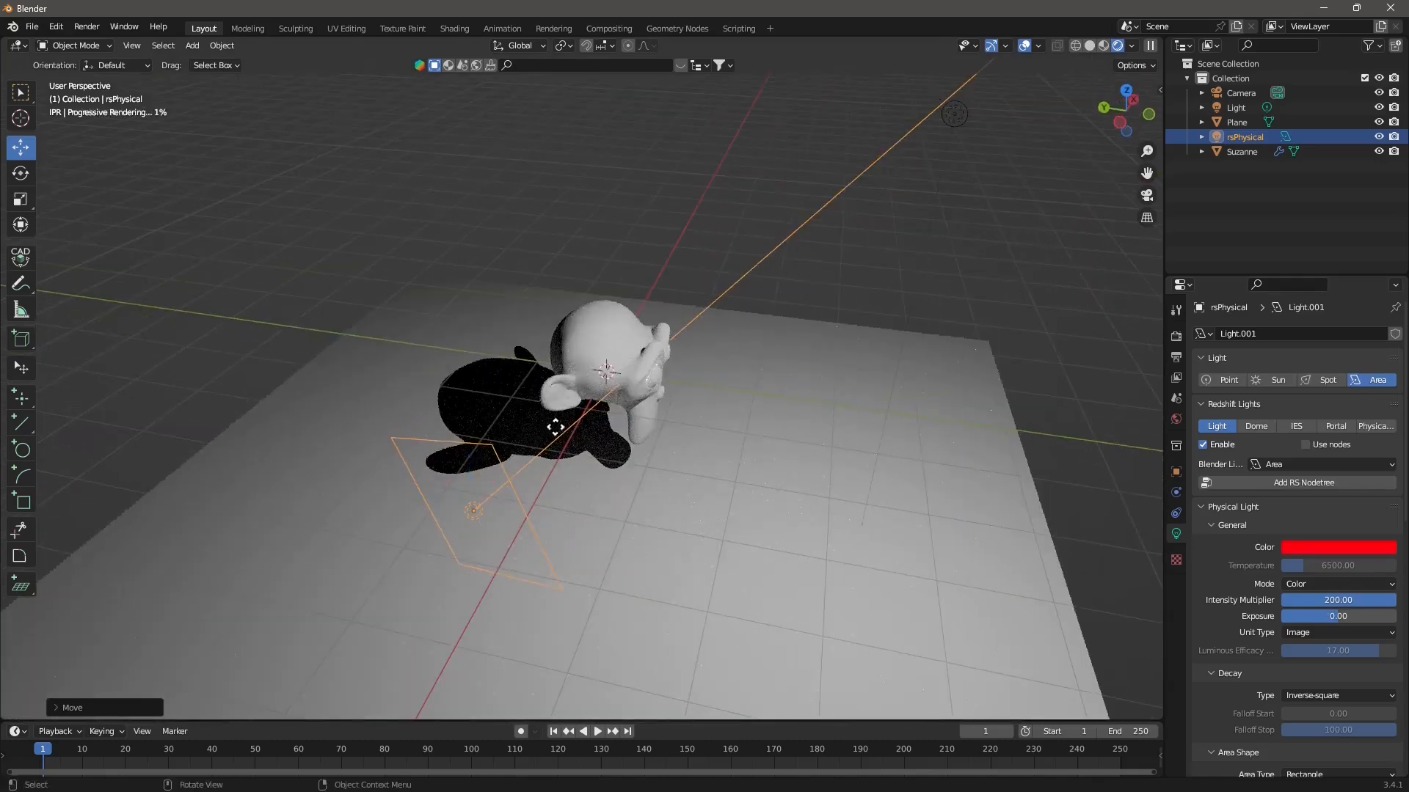
drag(556, 427, 582, 385)
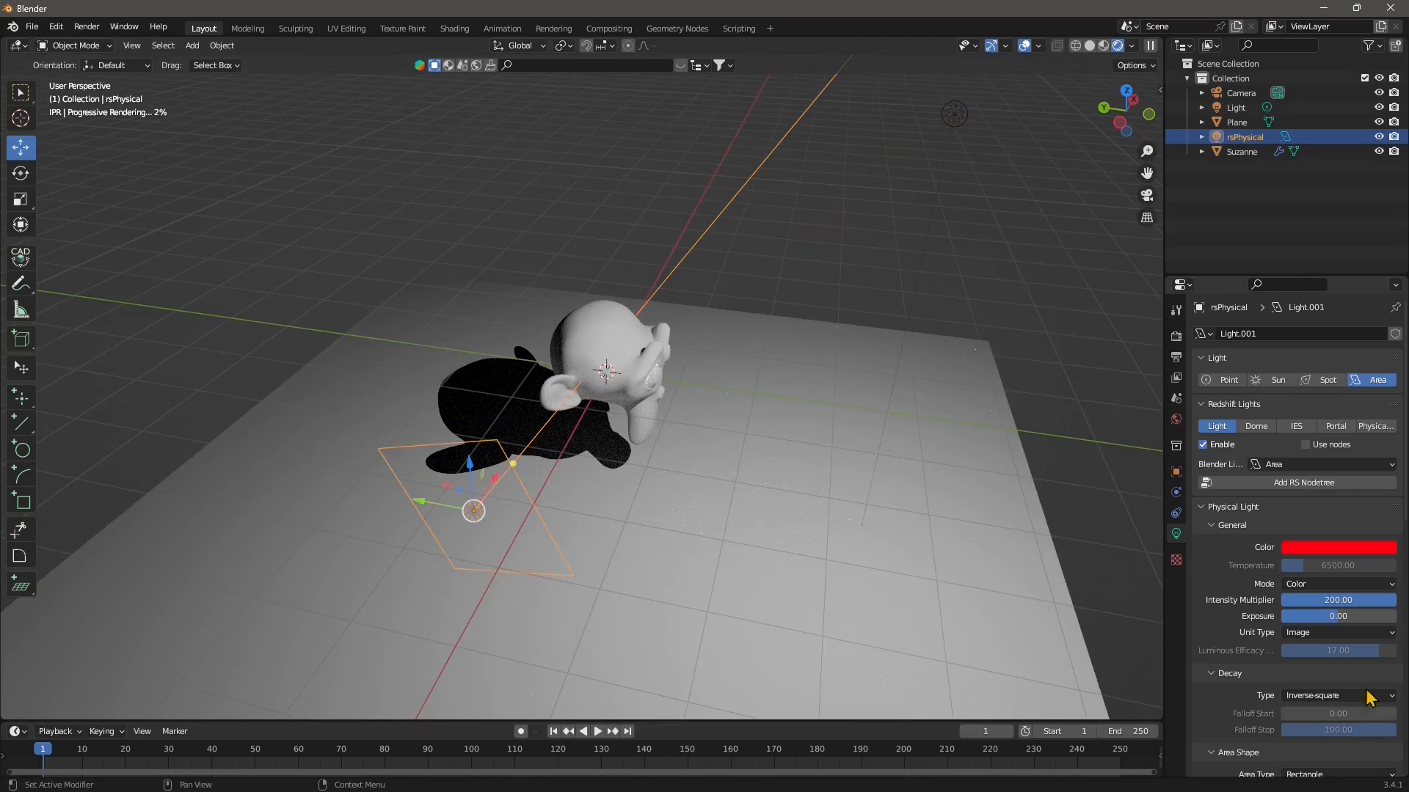
middle_drag(769, 555, 638, 543)
Set the RS physical light's decay type to Linear.
click(1310, 697)
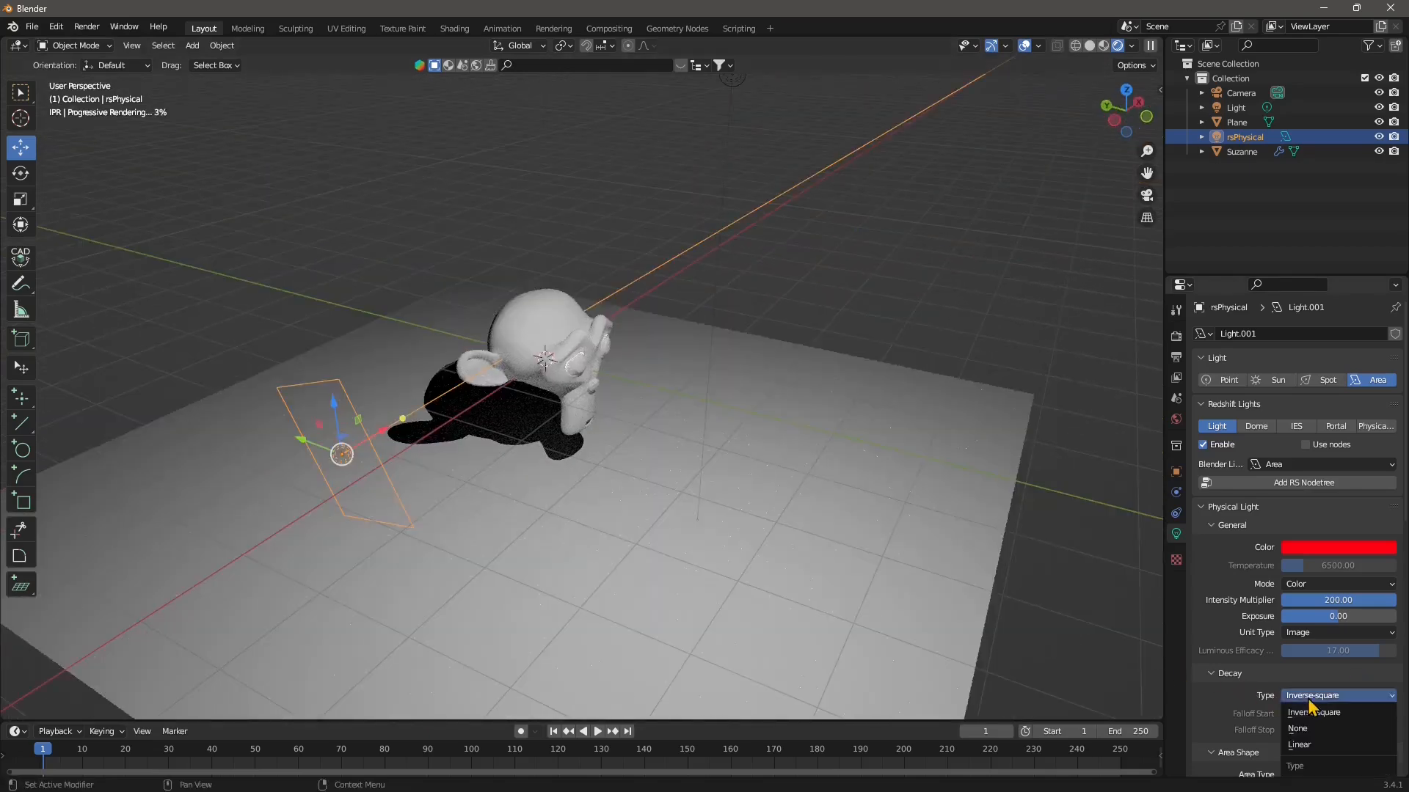
click(1309, 745)
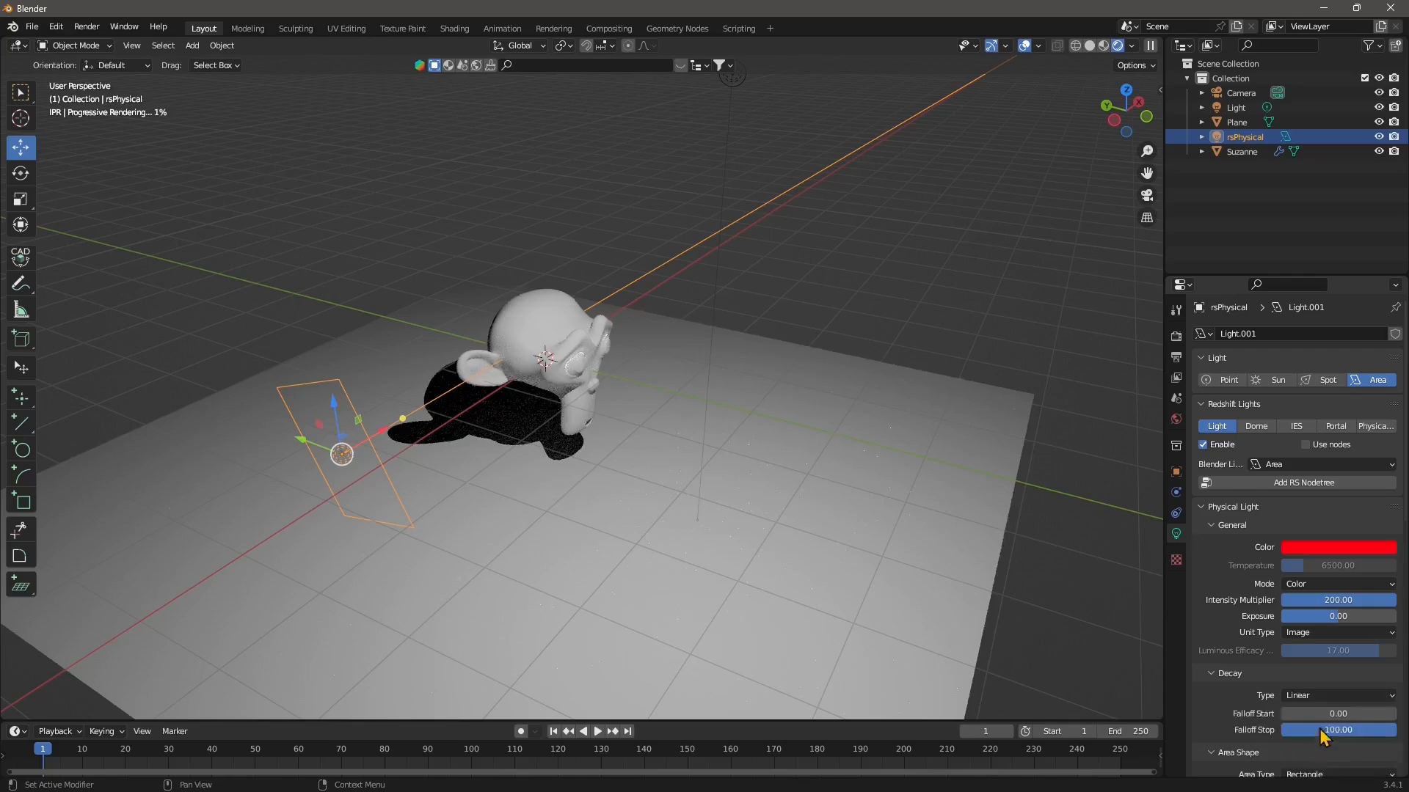
middle_drag(711, 550, 593, 467)
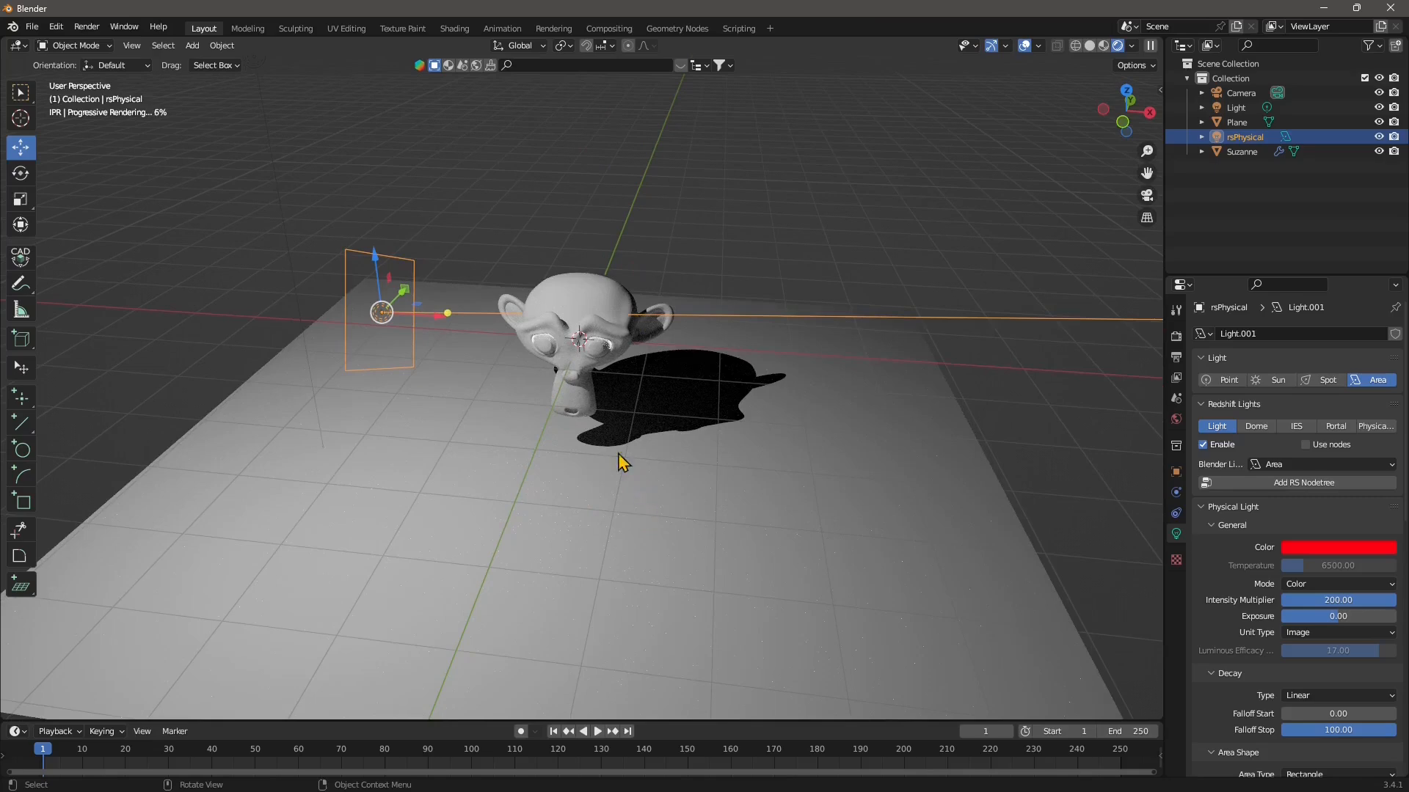
Switch to the Shading workspace and check the red light on the monkey along with the Redshift render settings.
click(454, 28)
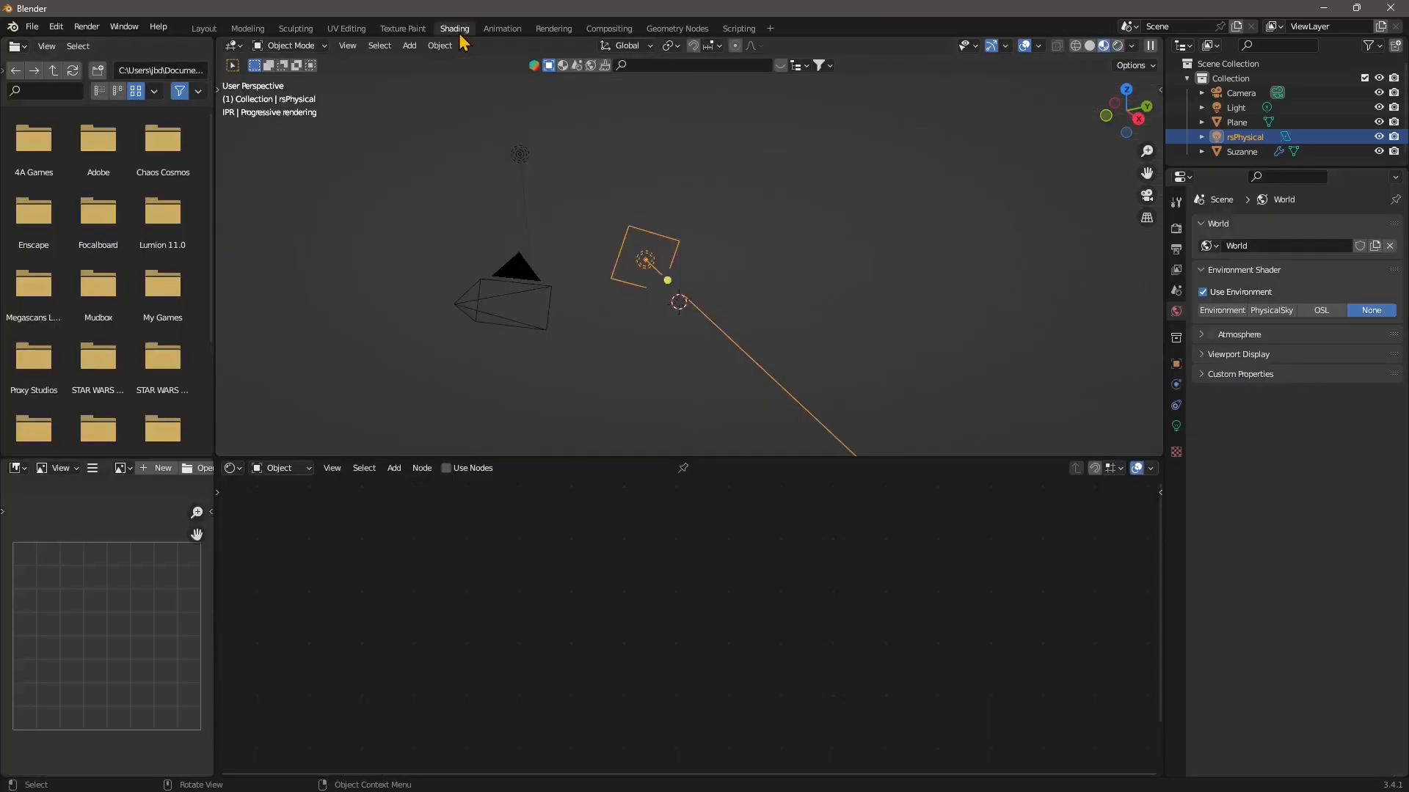
middle_drag(606, 372, 678, 328)
scroll(678, 327, up, 1)
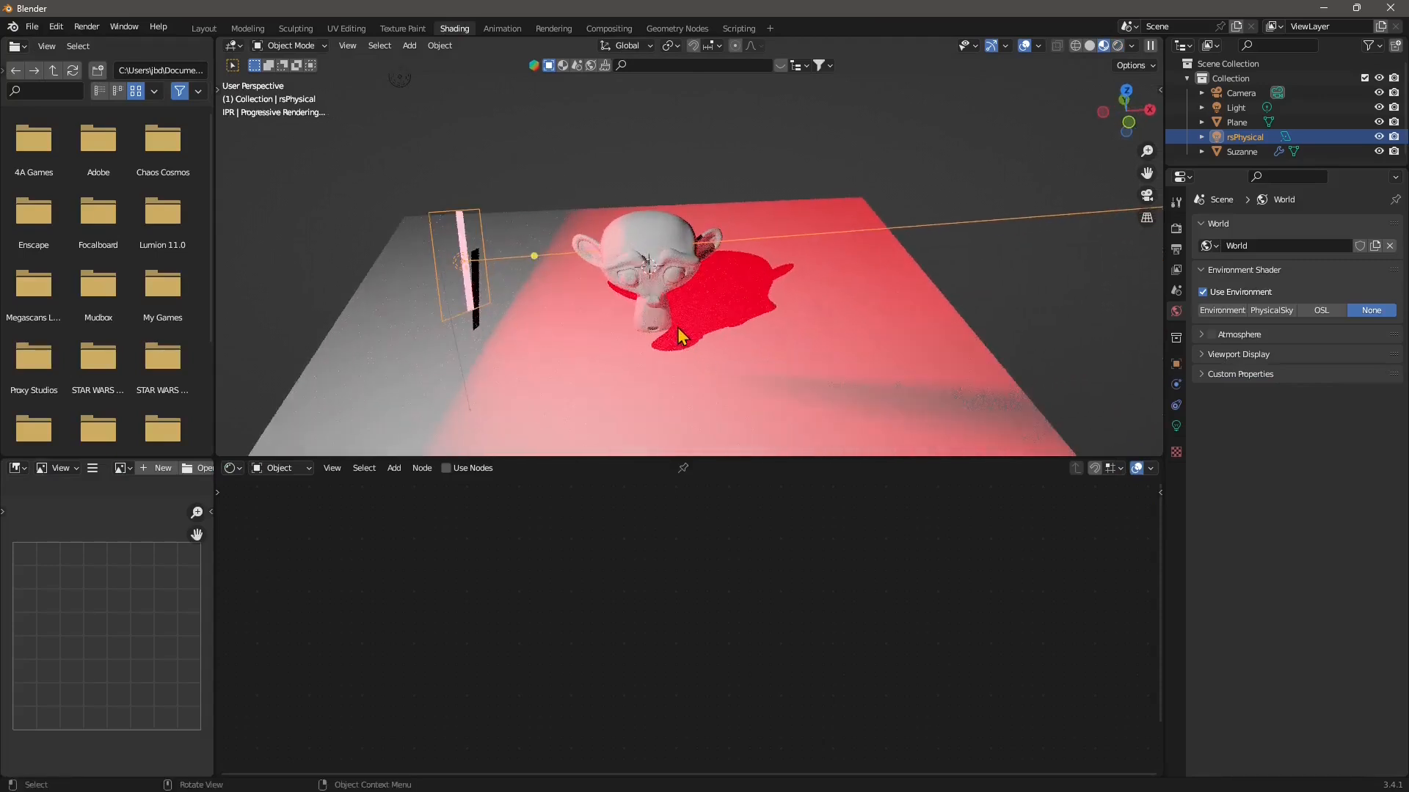
click(1179, 229)
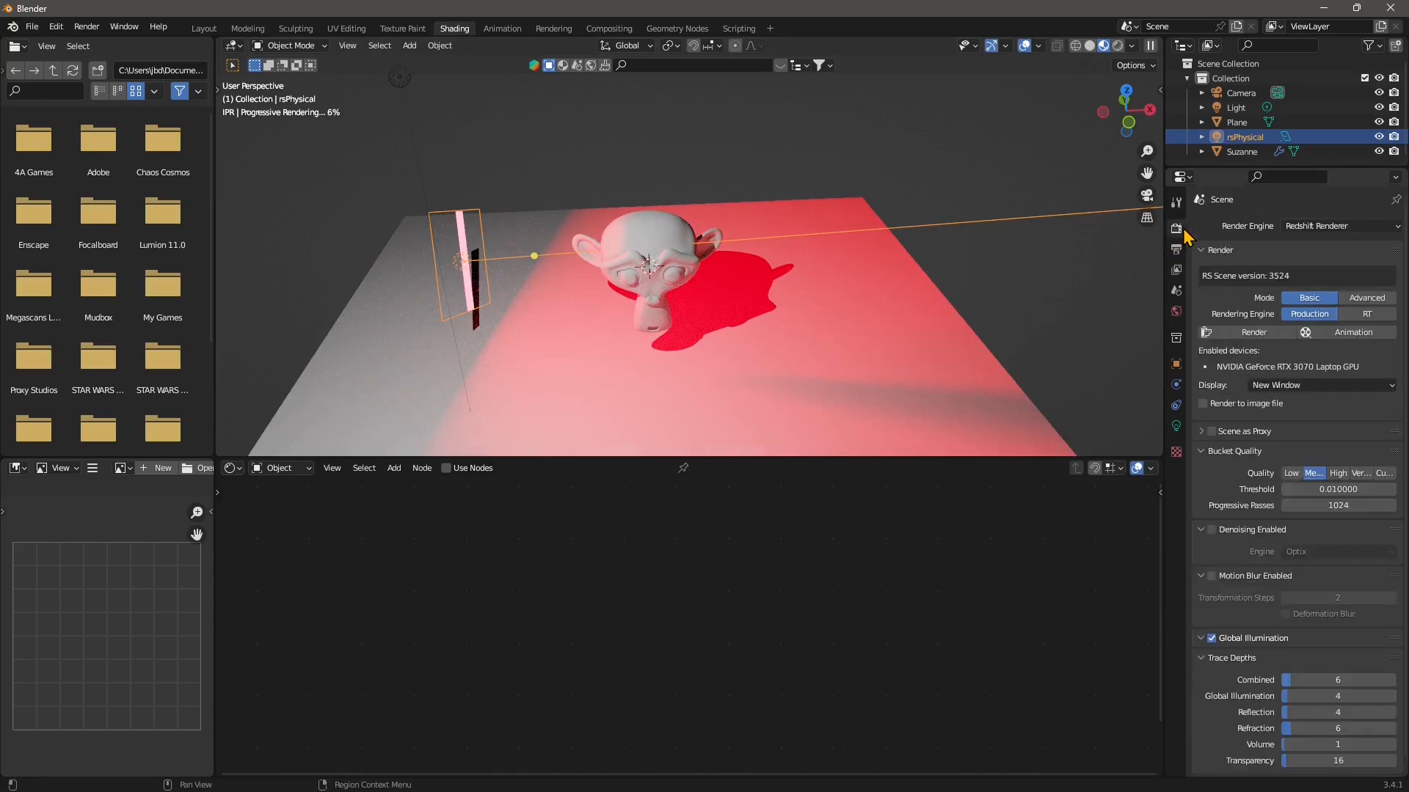
scroll(657, 356, up, 2)
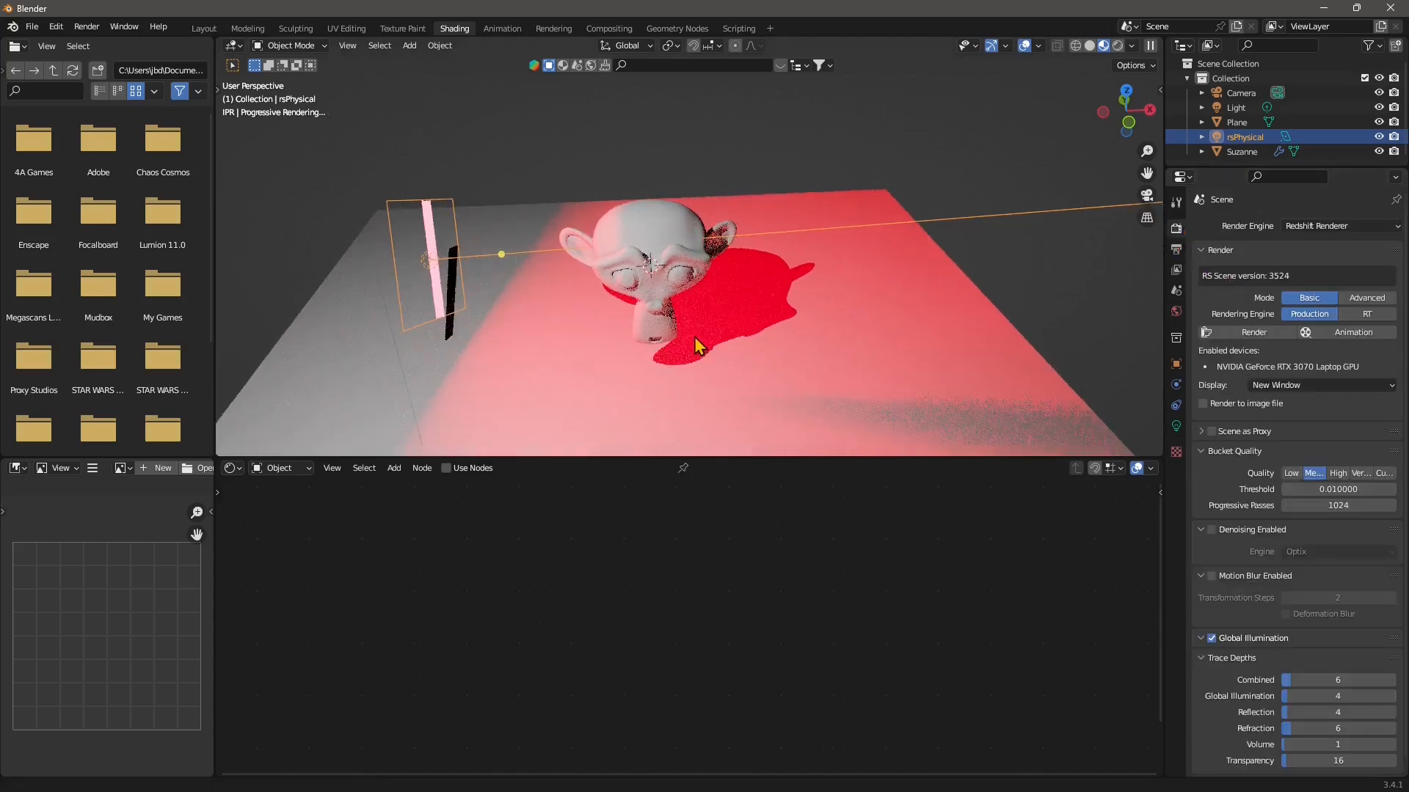
Re-aim the RS physical light slightly so that it shines across the monkey.
middle_drag(689, 350, 592, 314)
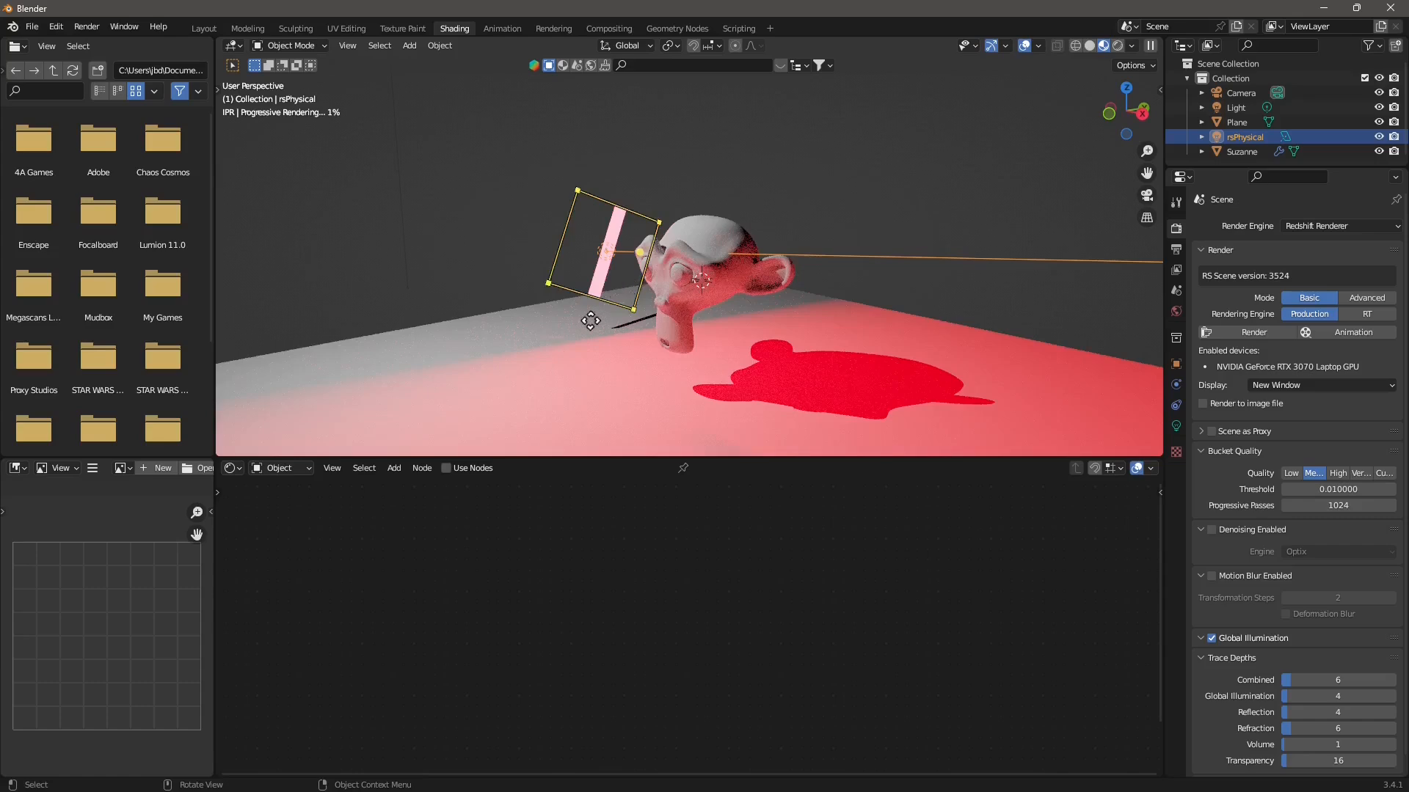
middle_drag(591, 393, 690, 413)
drag(534, 237, 608, 239)
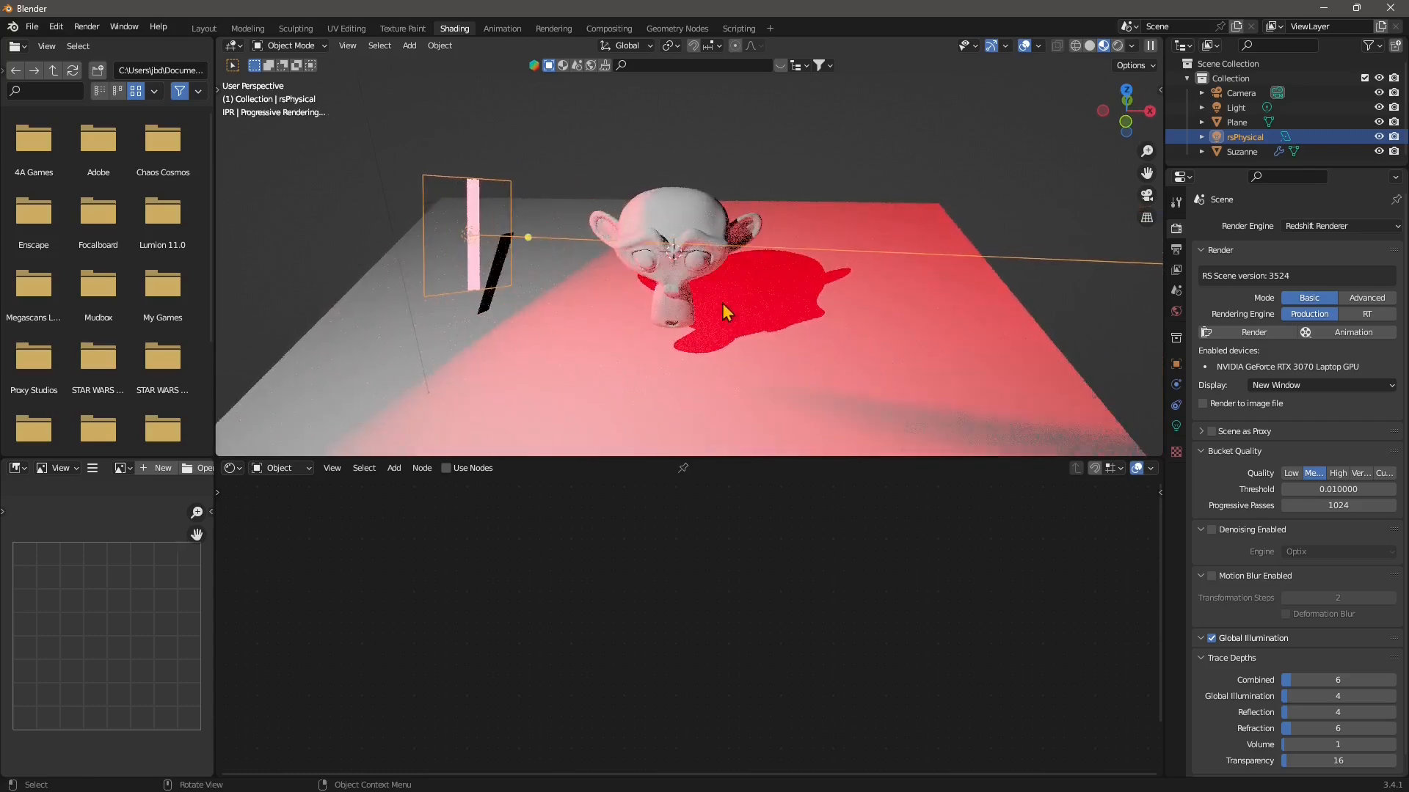
Create a new material on the monkey in the Layout workspace and add an RS node tree to it.
click(698, 228)
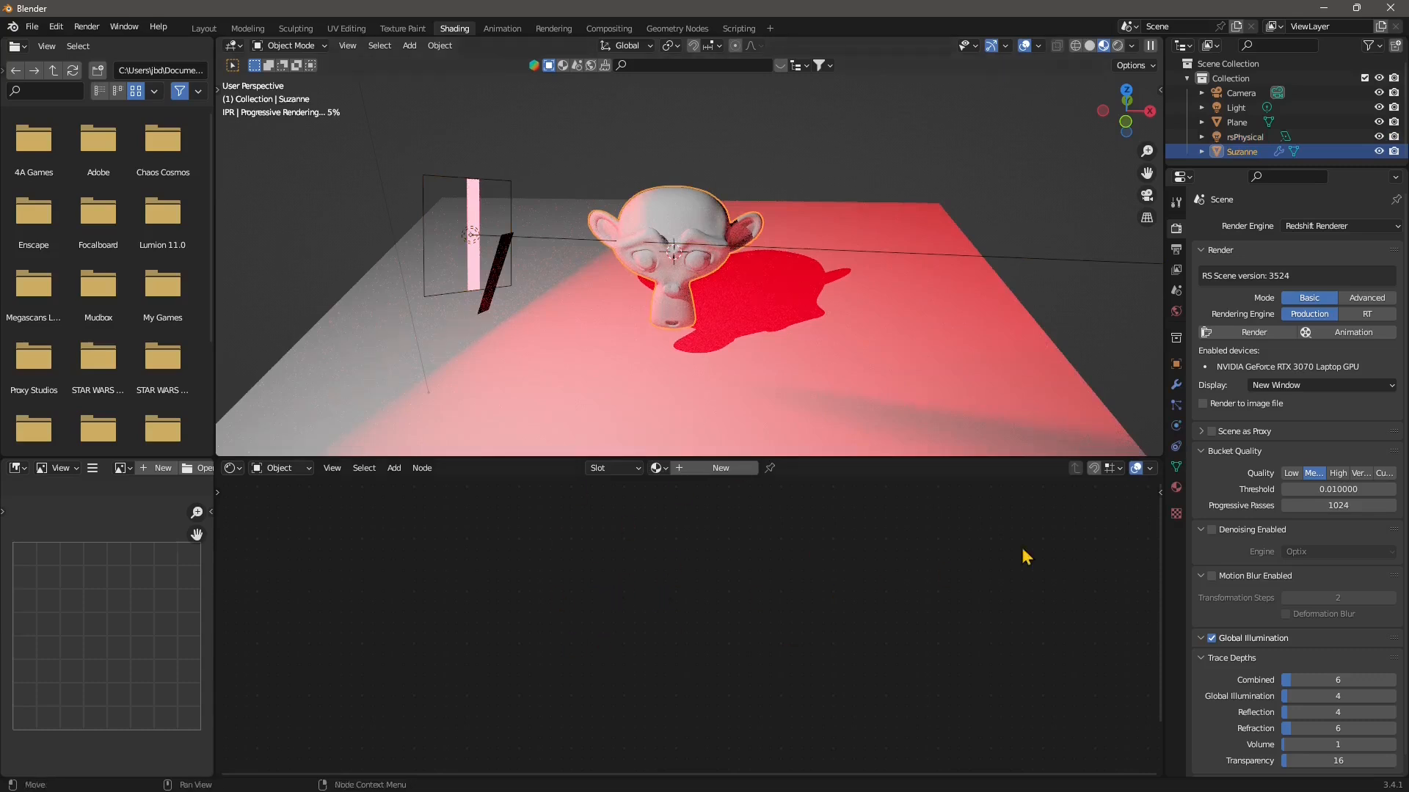
click(1174, 489)
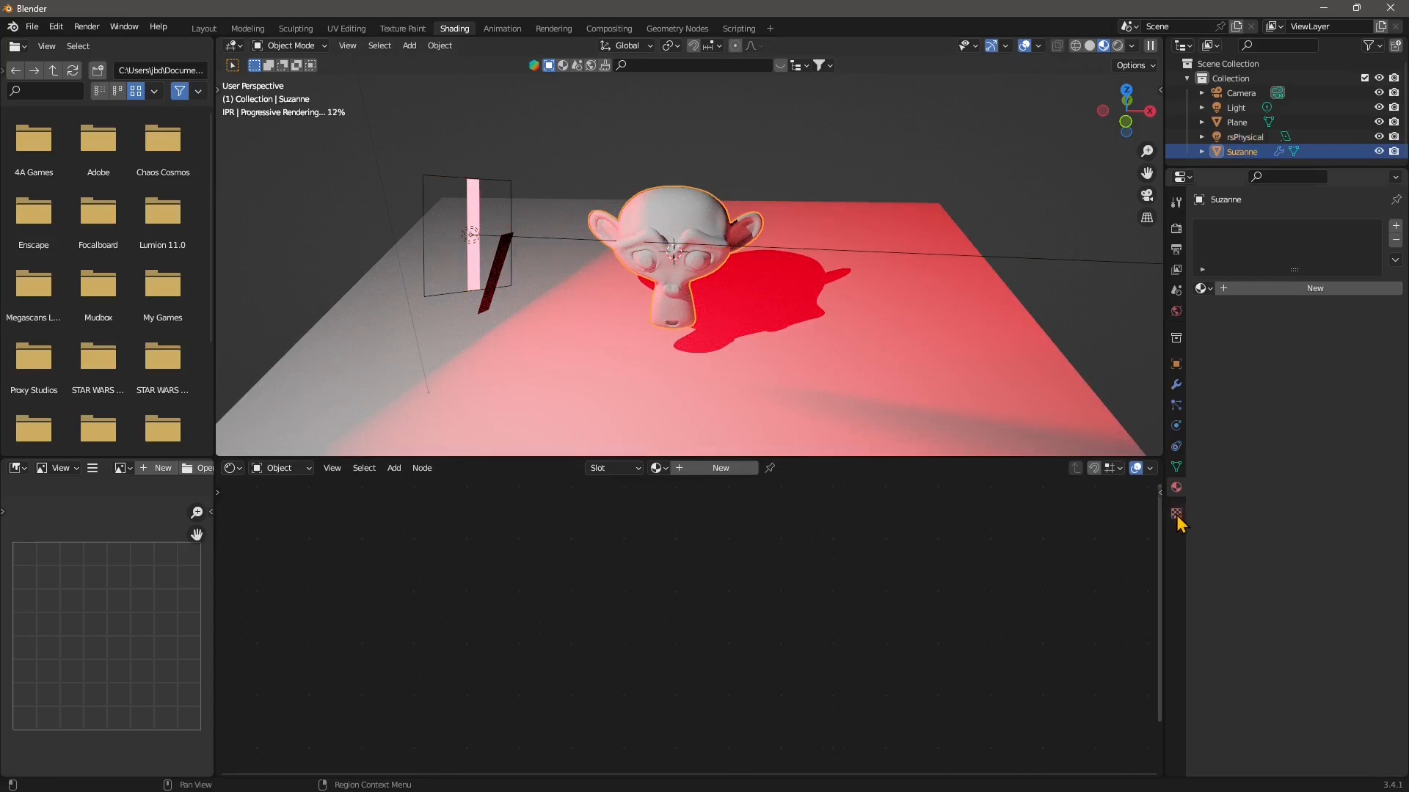
click(865, 218)
click(695, 207)
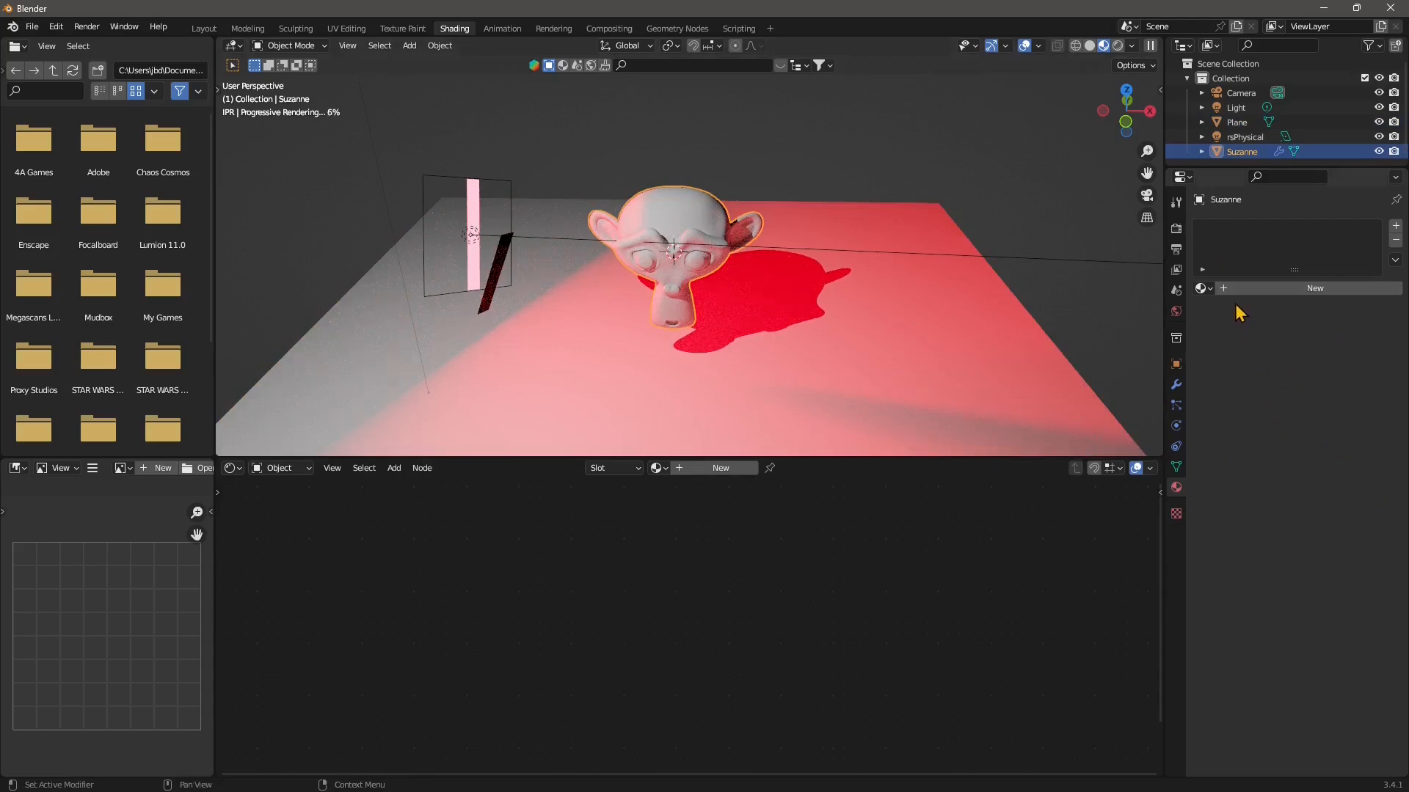
click(212, 31)
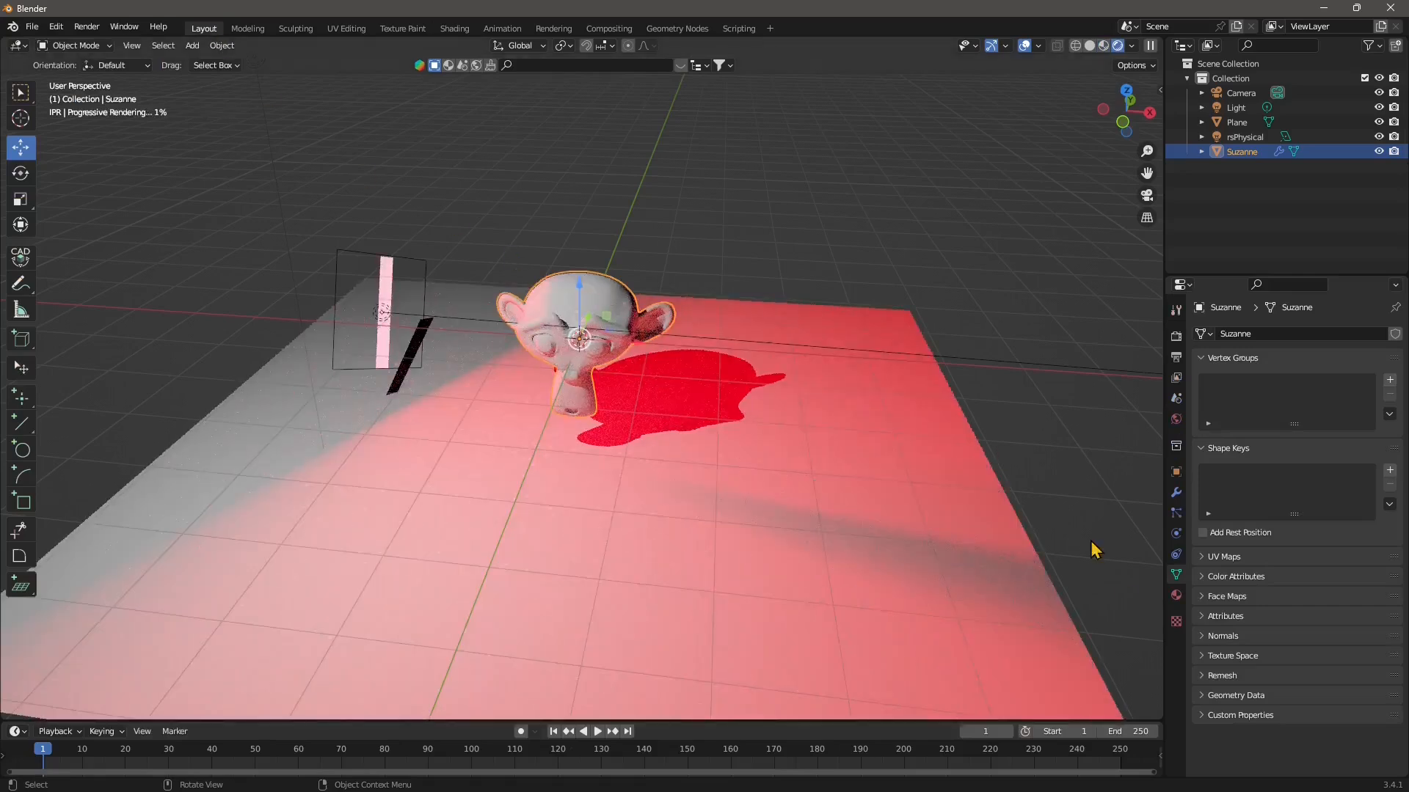
click(1176, 596)
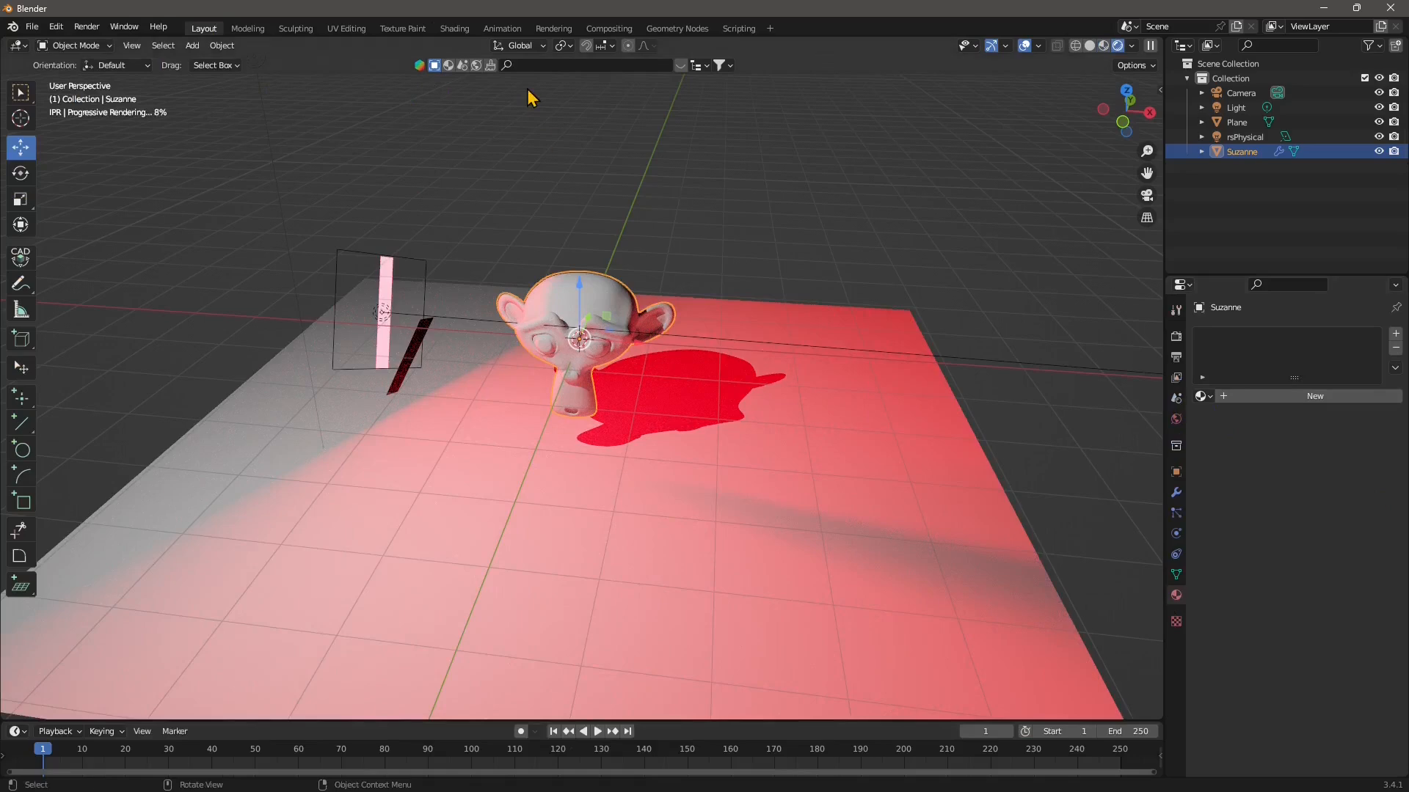
click(1304, 397)
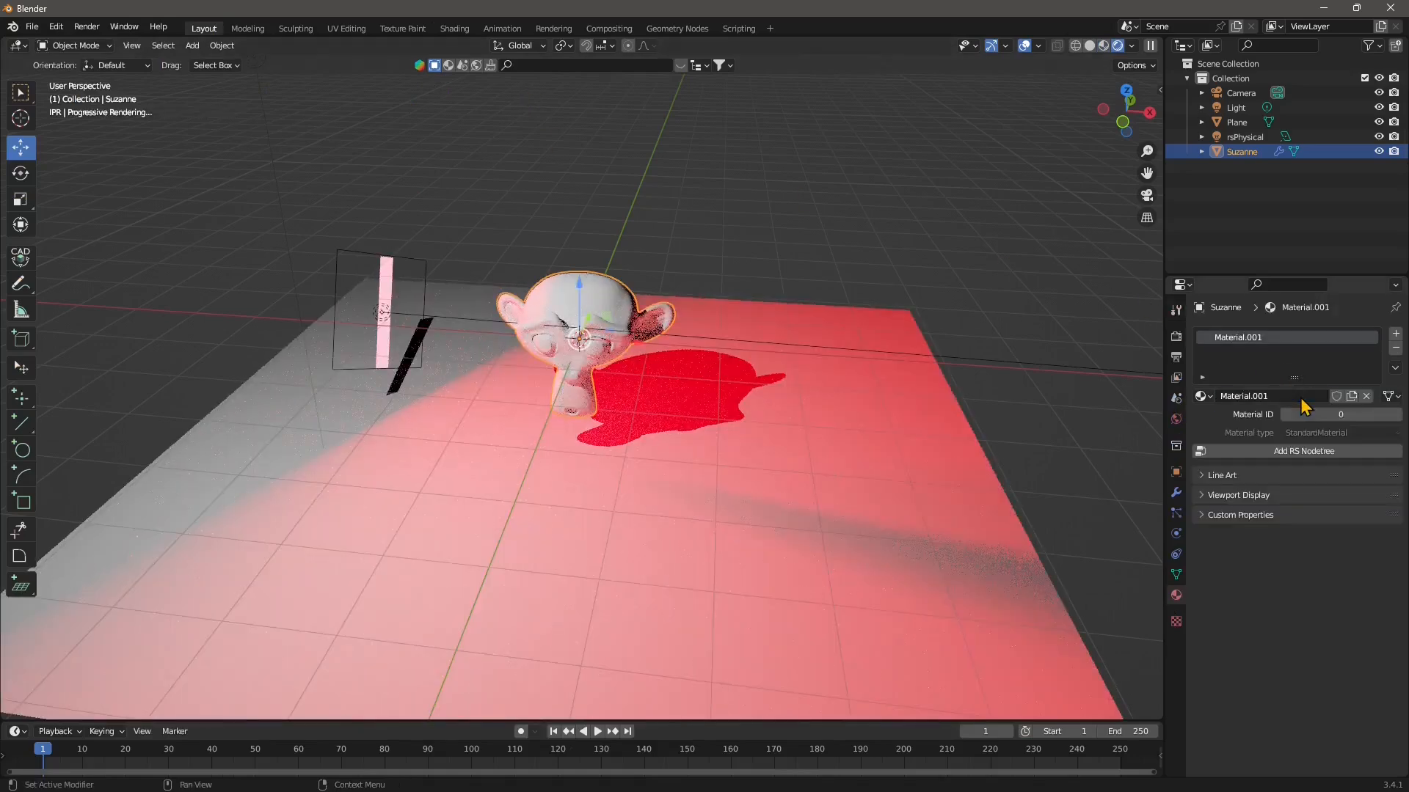
click(1290, 459)
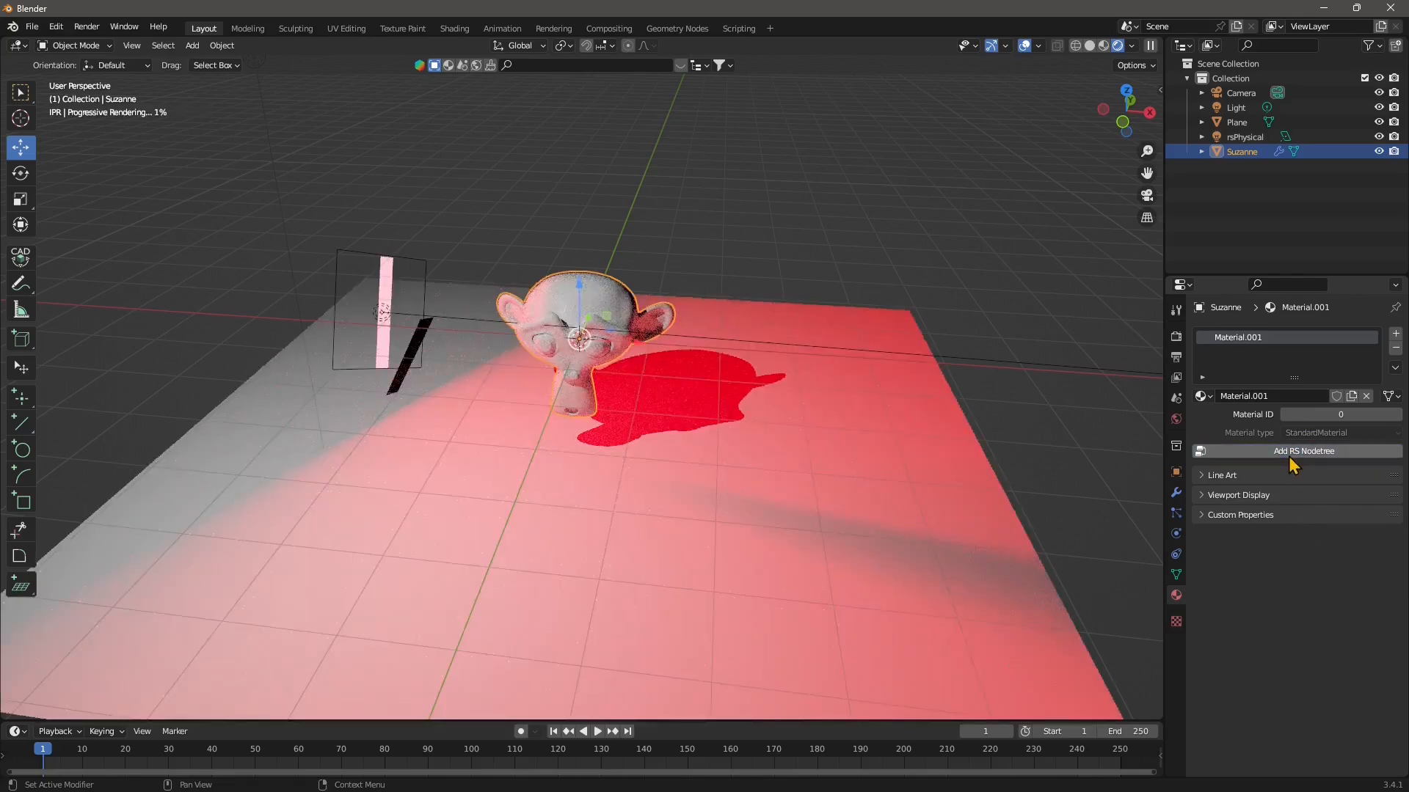
In the Shading workspace, separate the Principled BSDF and Material Output nodes from the overlapping Redshift nodes.
click(454, 29)
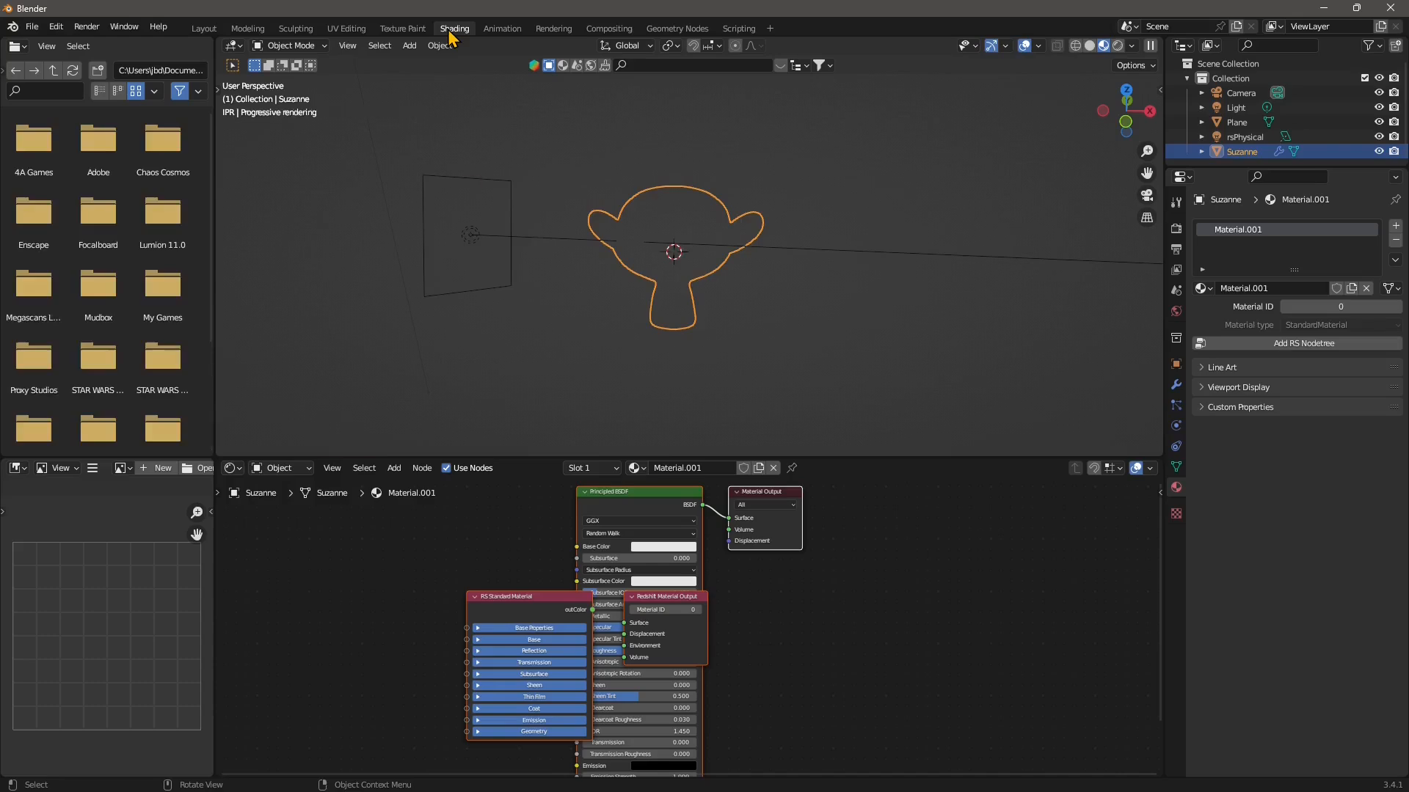
scroll(724, 636, down, 1)
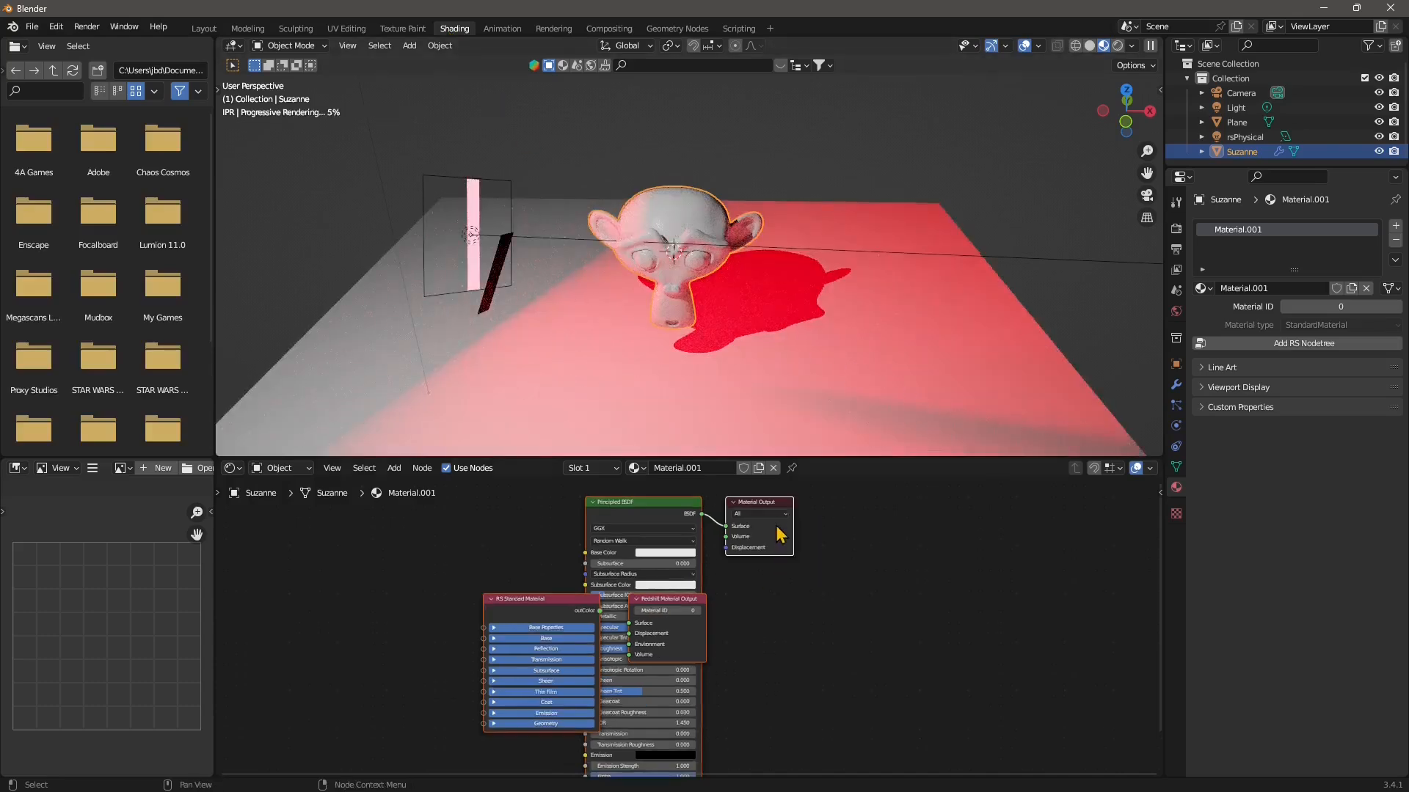
drag(771, 509, 974, 540)
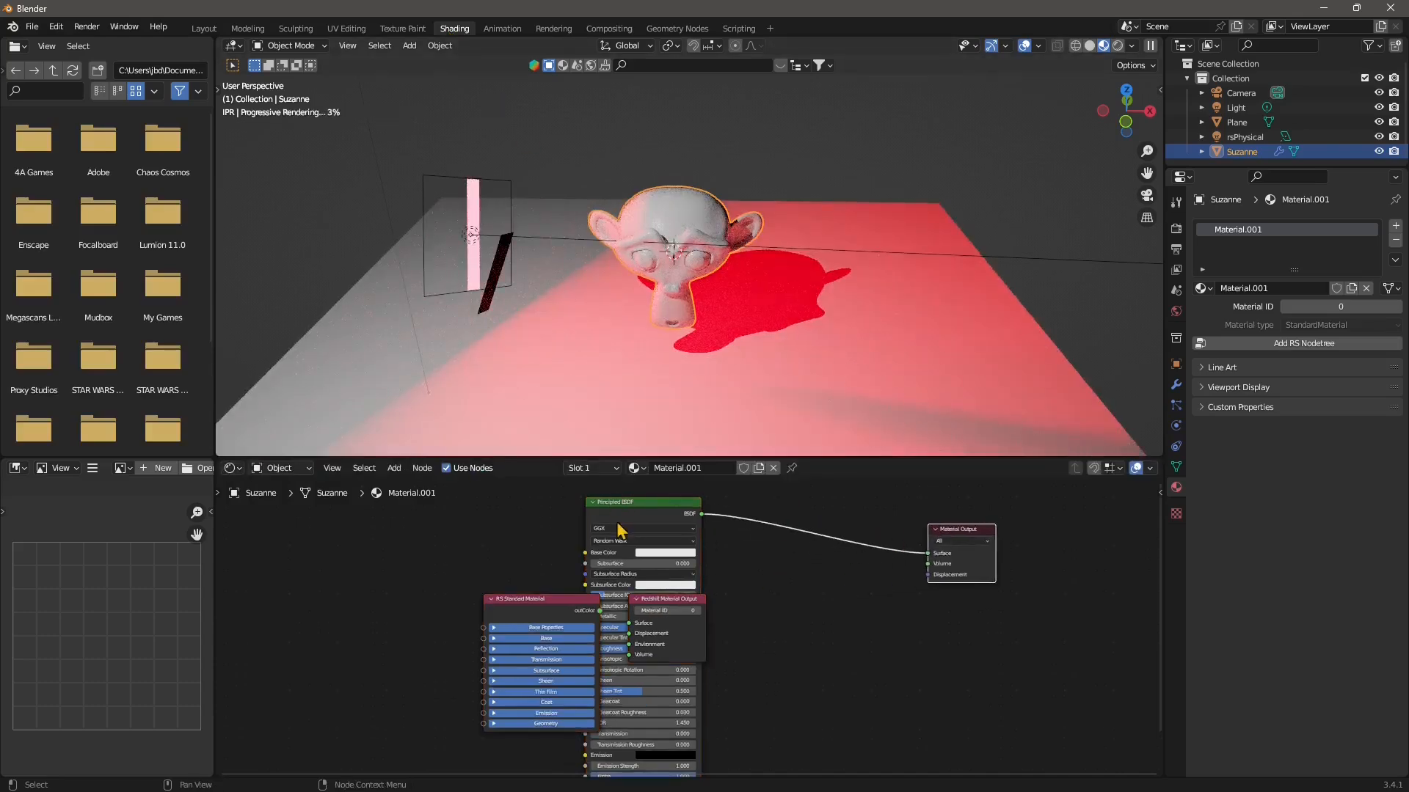
click(627, 517)
drag(658, 514, 825, 523)
scroll(837, 559, up, 3)
middle_drag(813, 554, 767, 609)
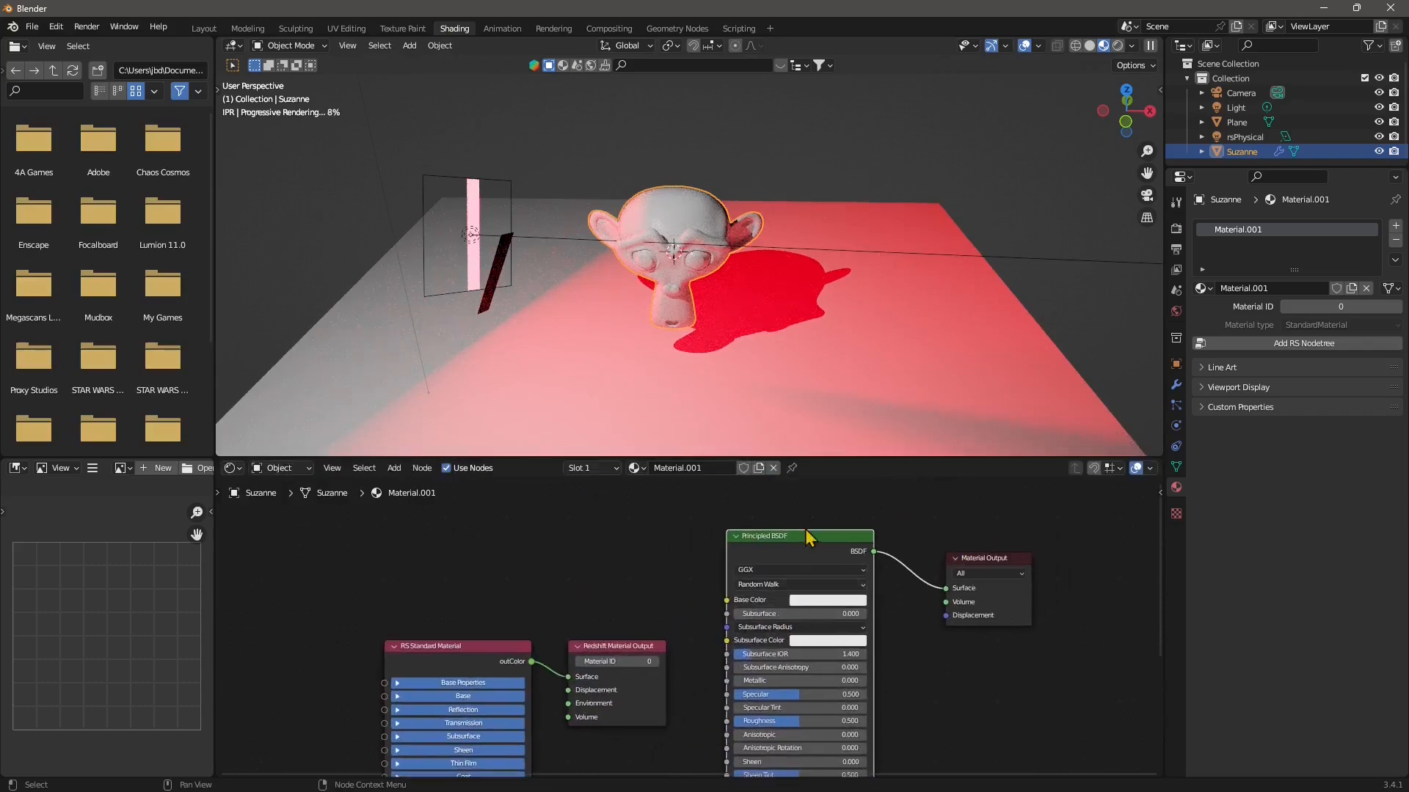
Try a red base color on the Principled BSDF node and delete it together with the Material Output node.
click(798, 605)
click(845, 513)
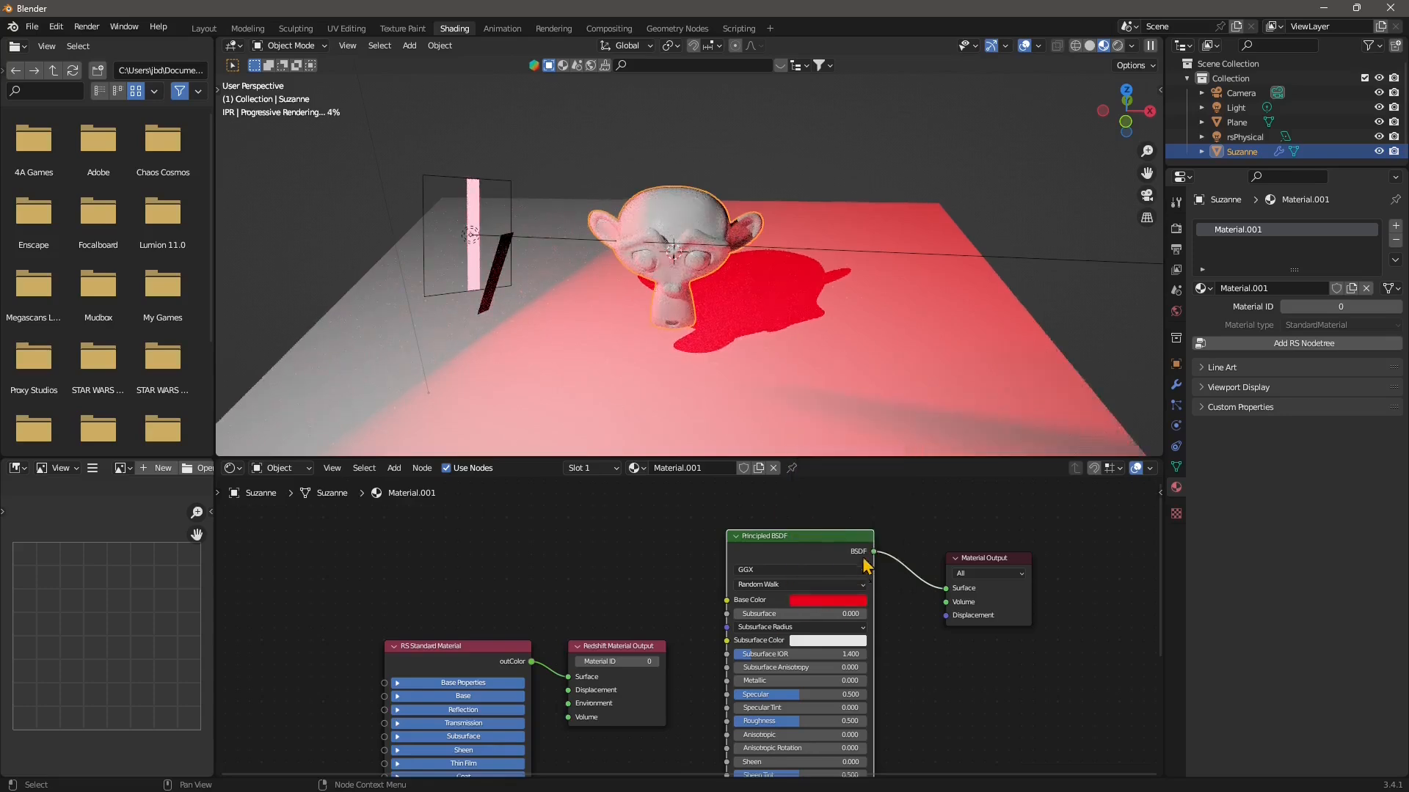
key(x)
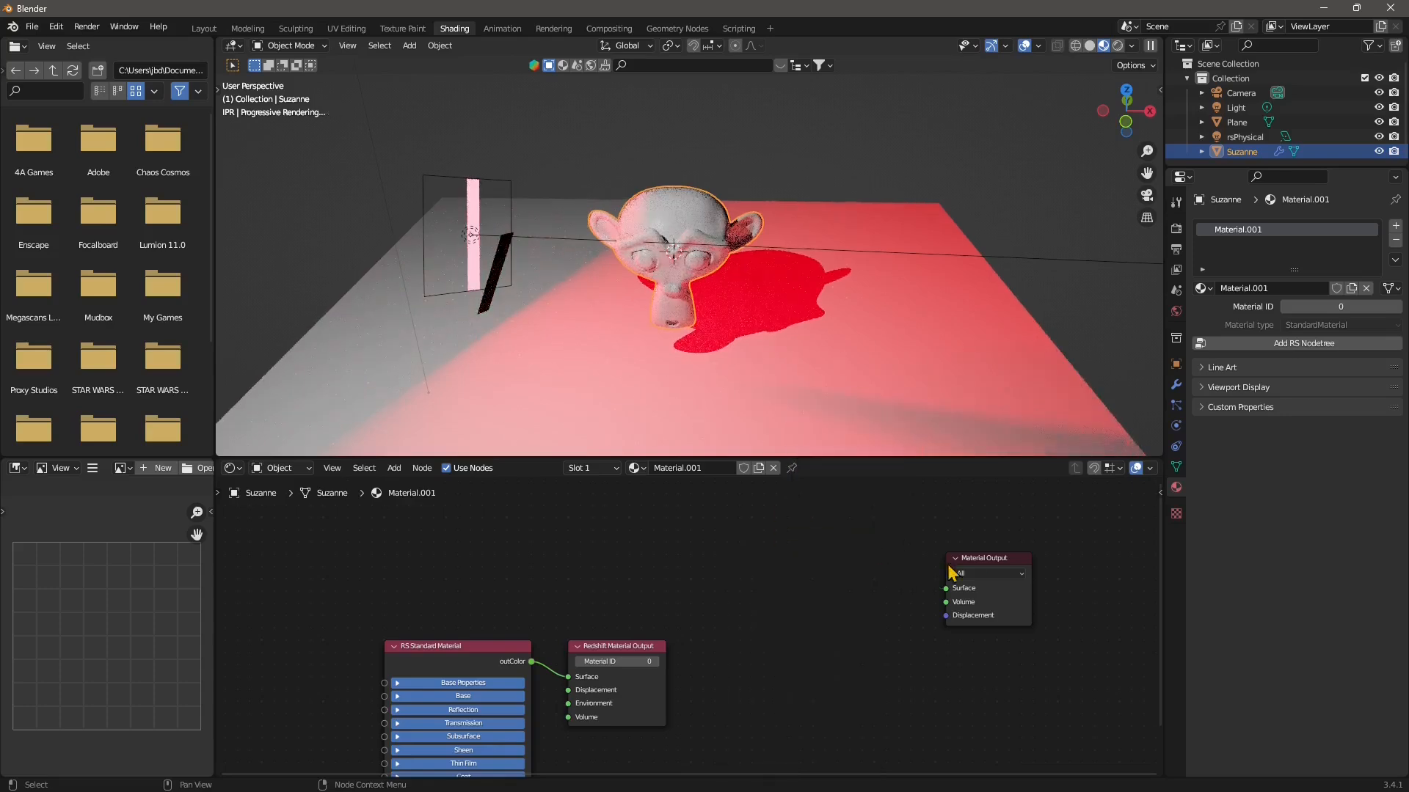
click(982, 564)
key(x)
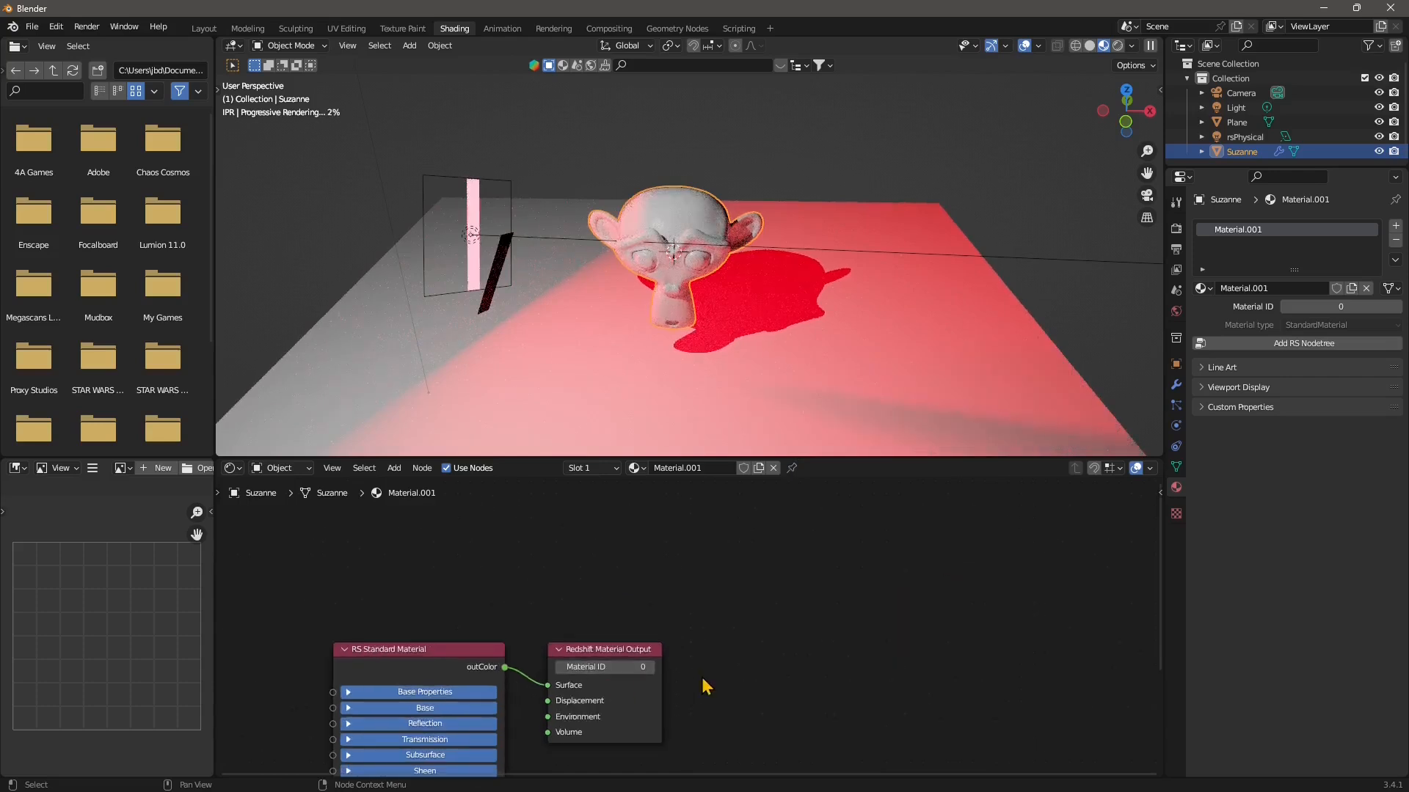
Move the Redshift Material Output node farther from the RS Standard Material node and expand the latter's property sections.
key(Home)
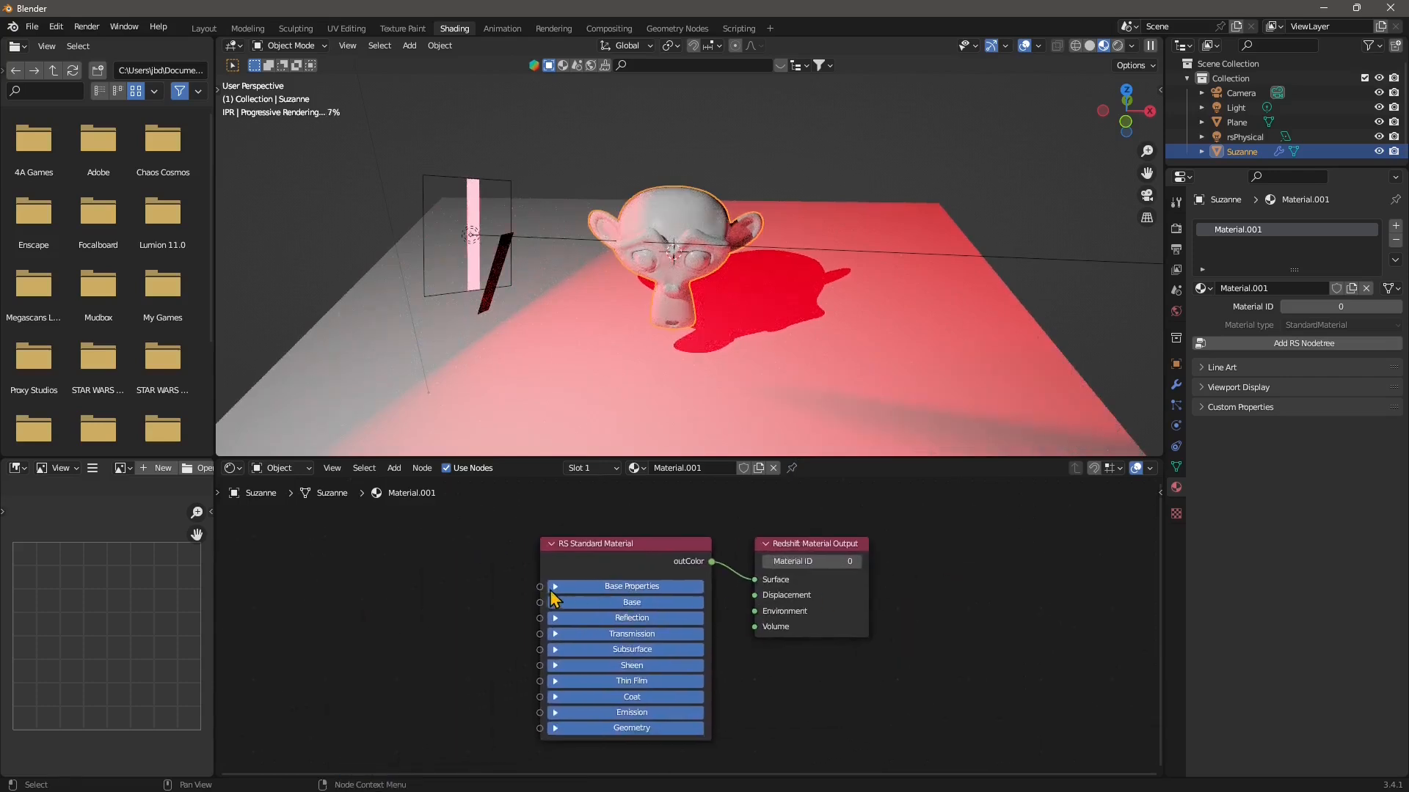
drag(820, 548, 1000, 506)
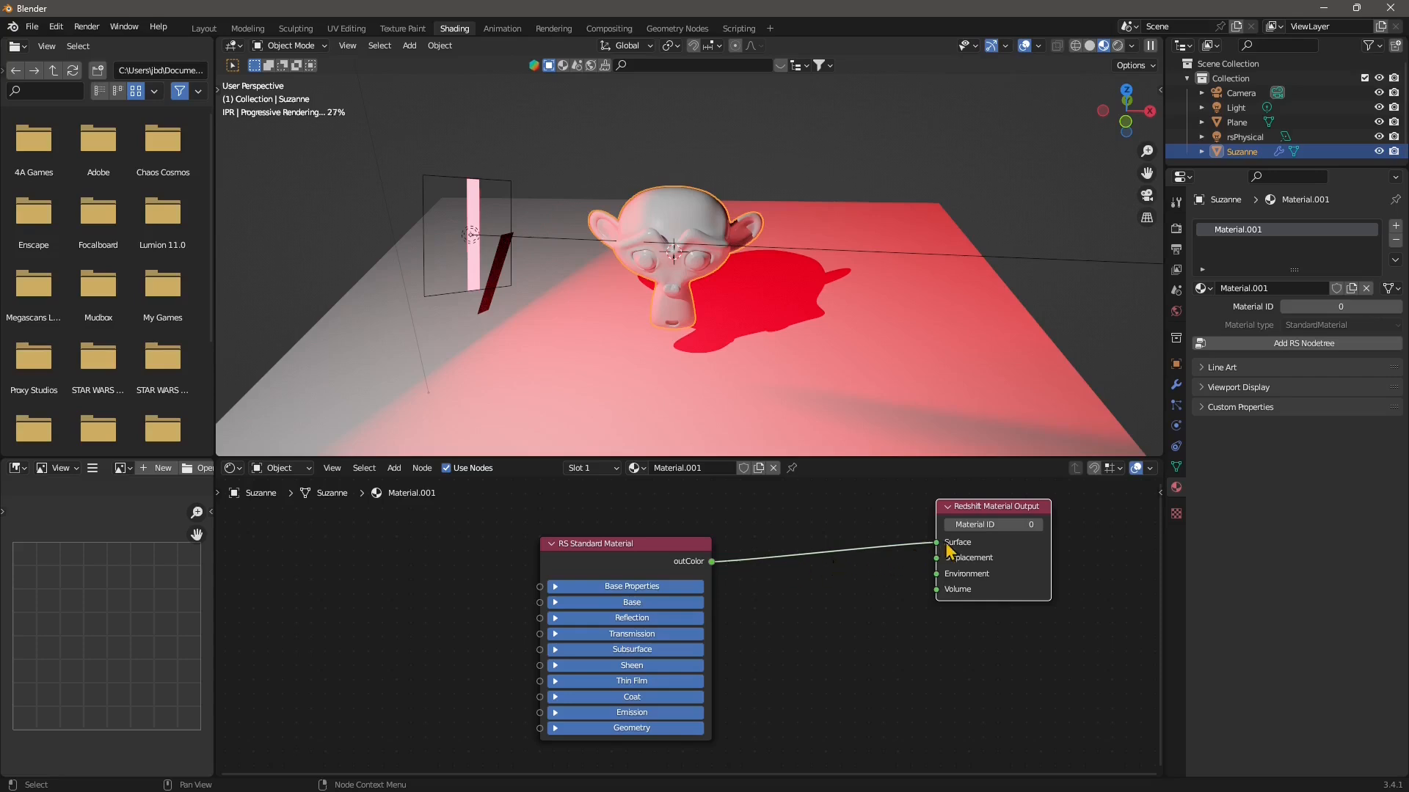
scroll(964, 559, down, 2)
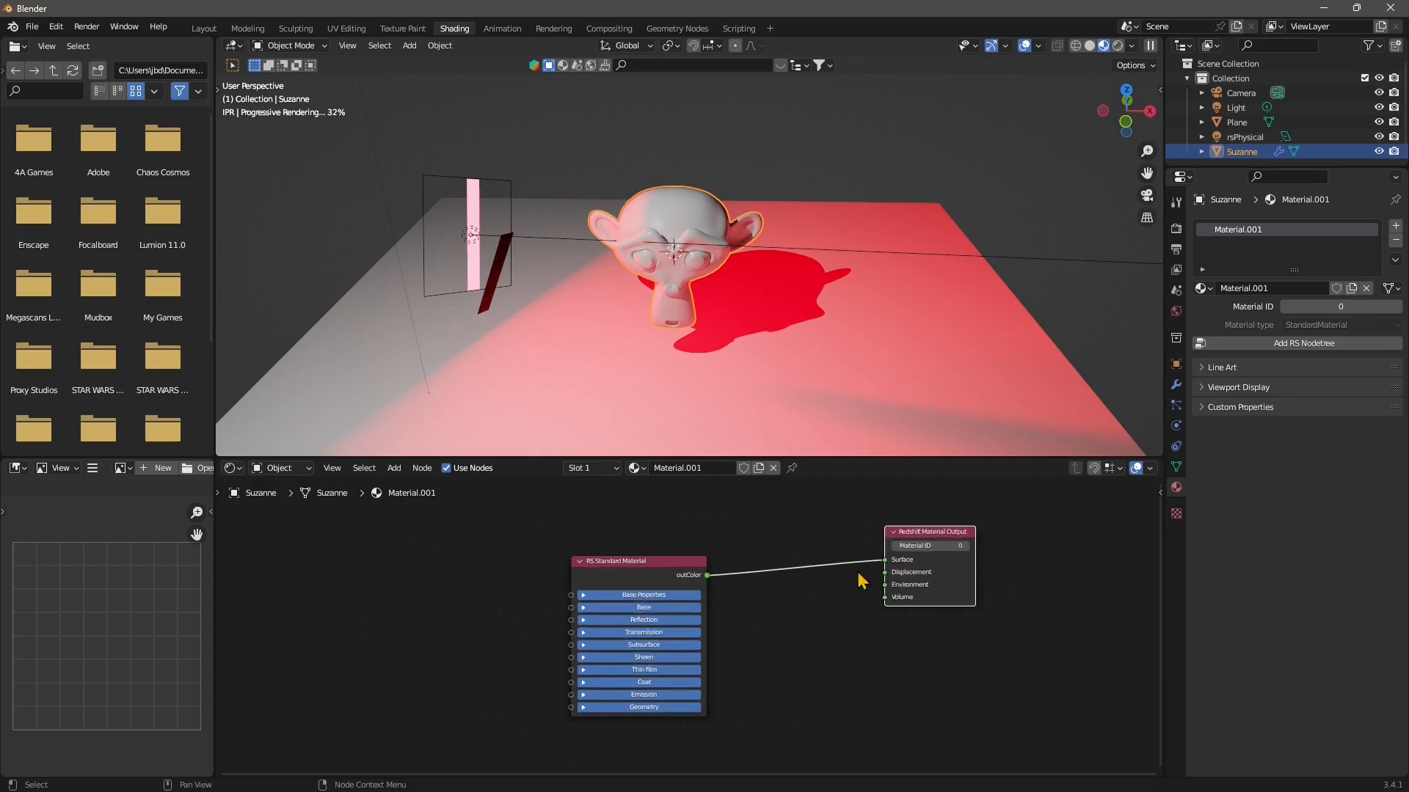
click(582, 595)
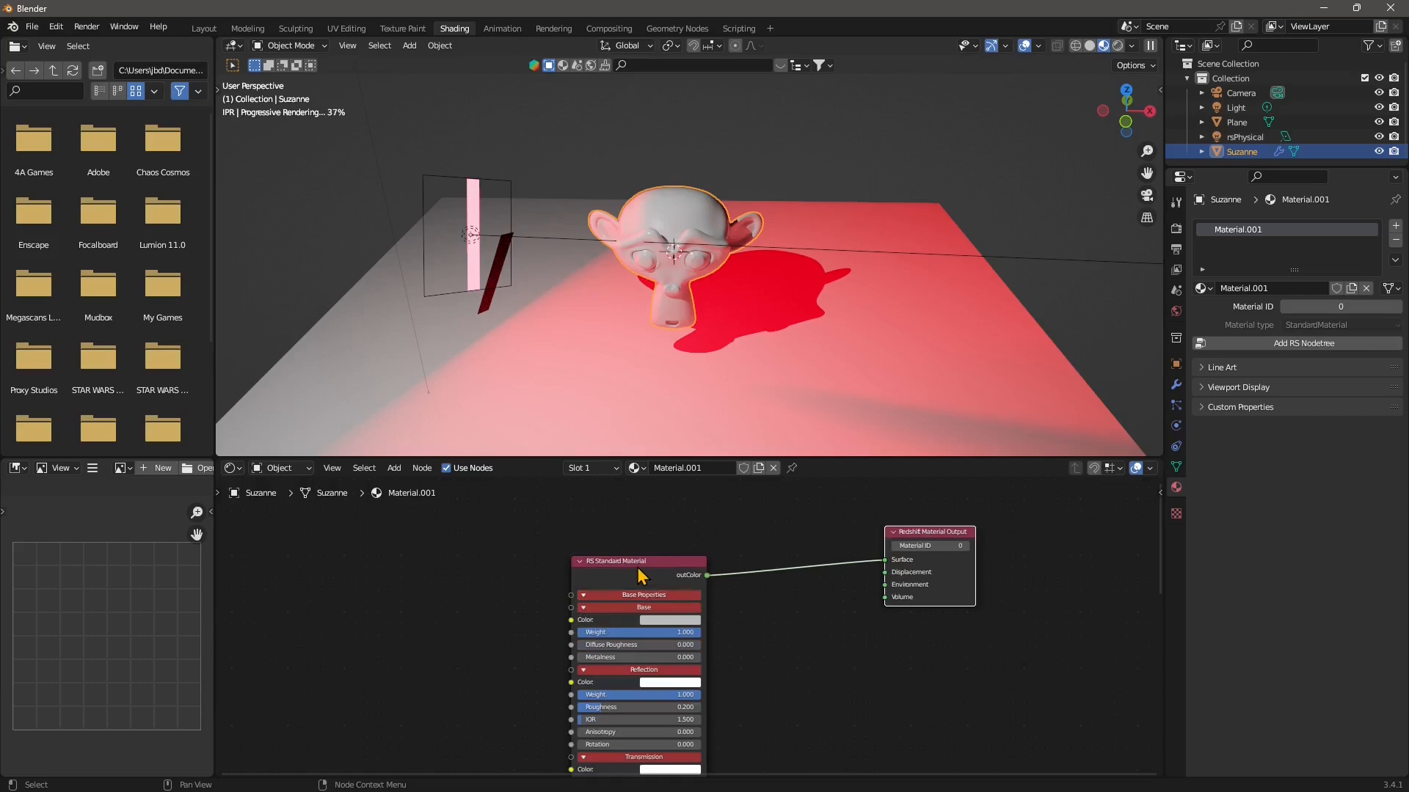
Collapse and re-expand the Base and Base Properties sections of the RS Standard Material node.
drag(622, 562, 625, 560)
scroll(641, 638, up, 1)
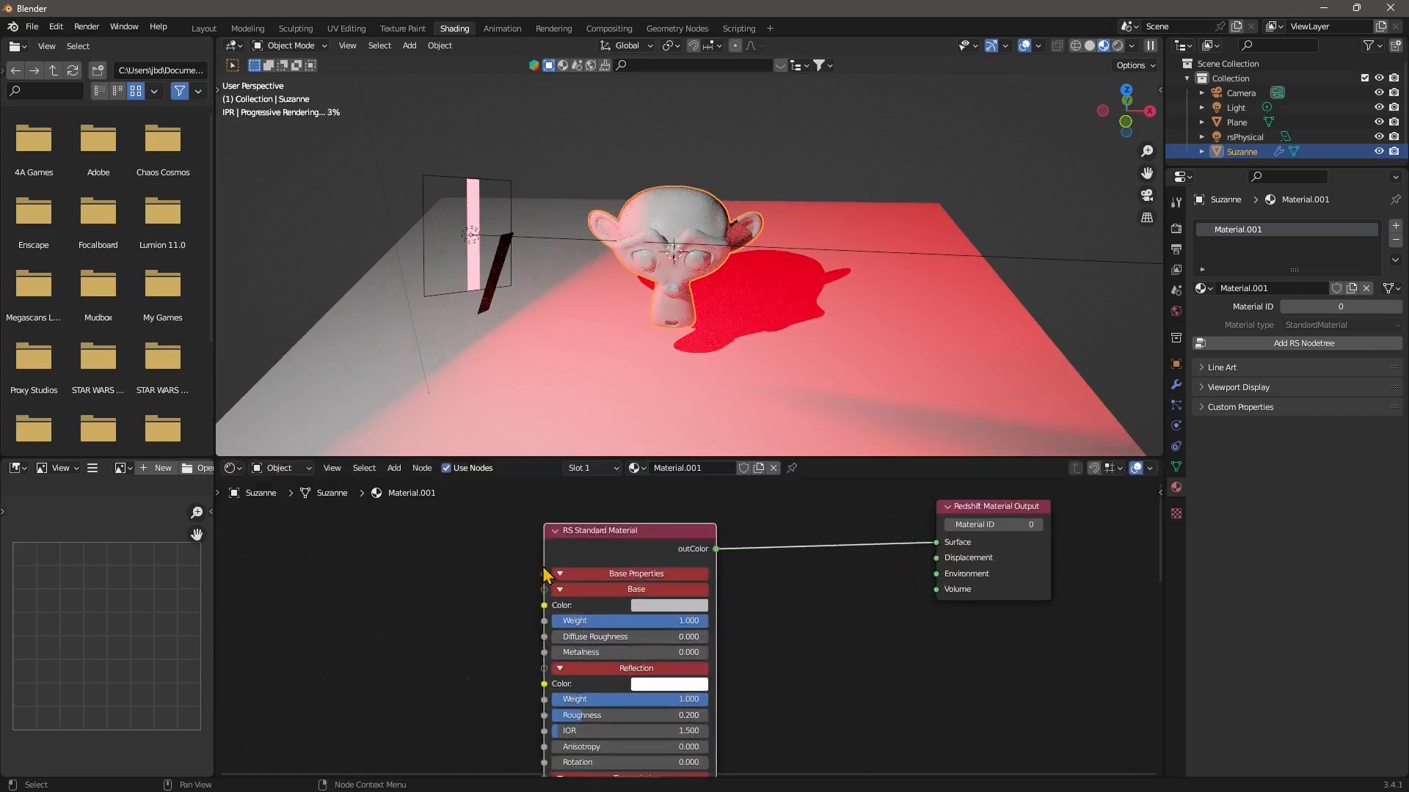
click(560, 592)
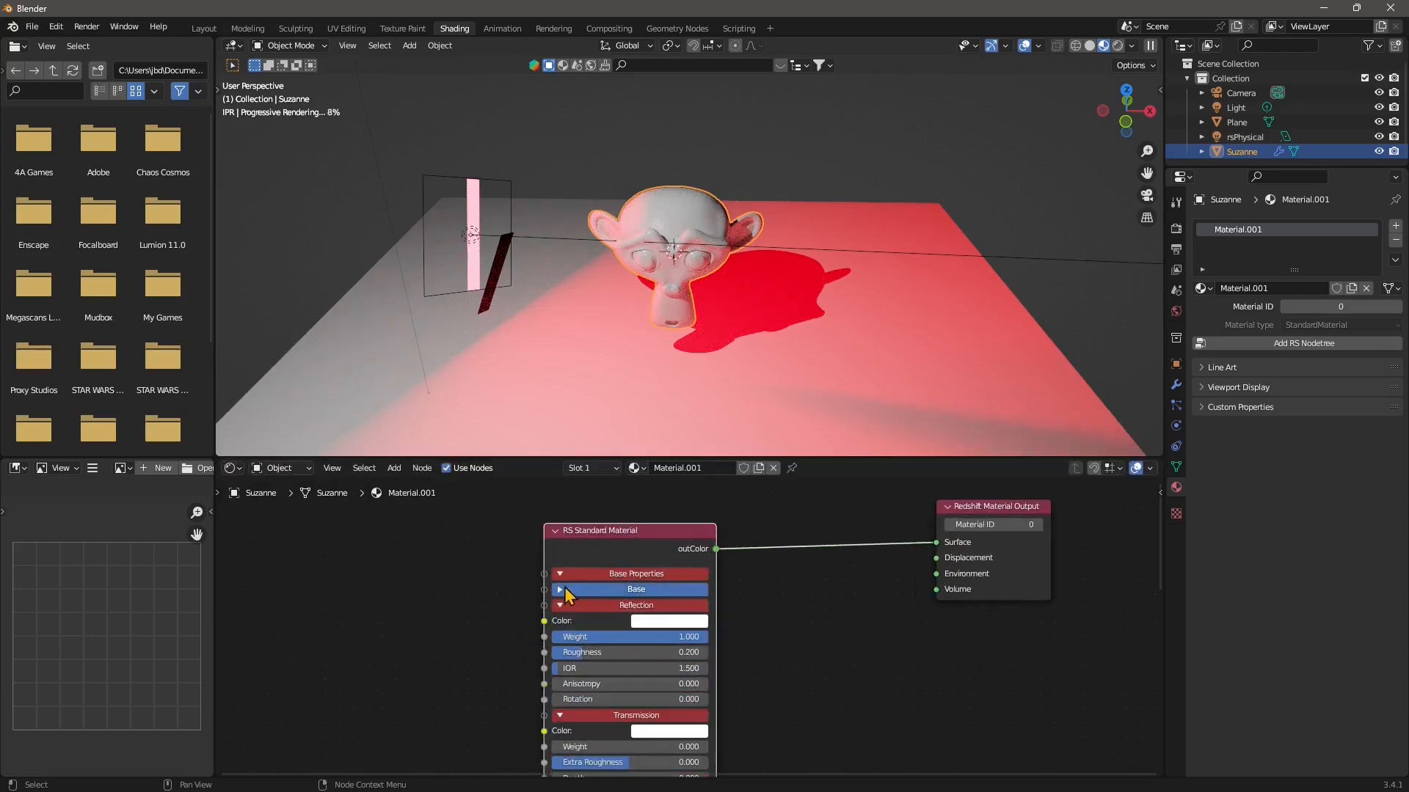
click(560, 588)
click(559, 574)
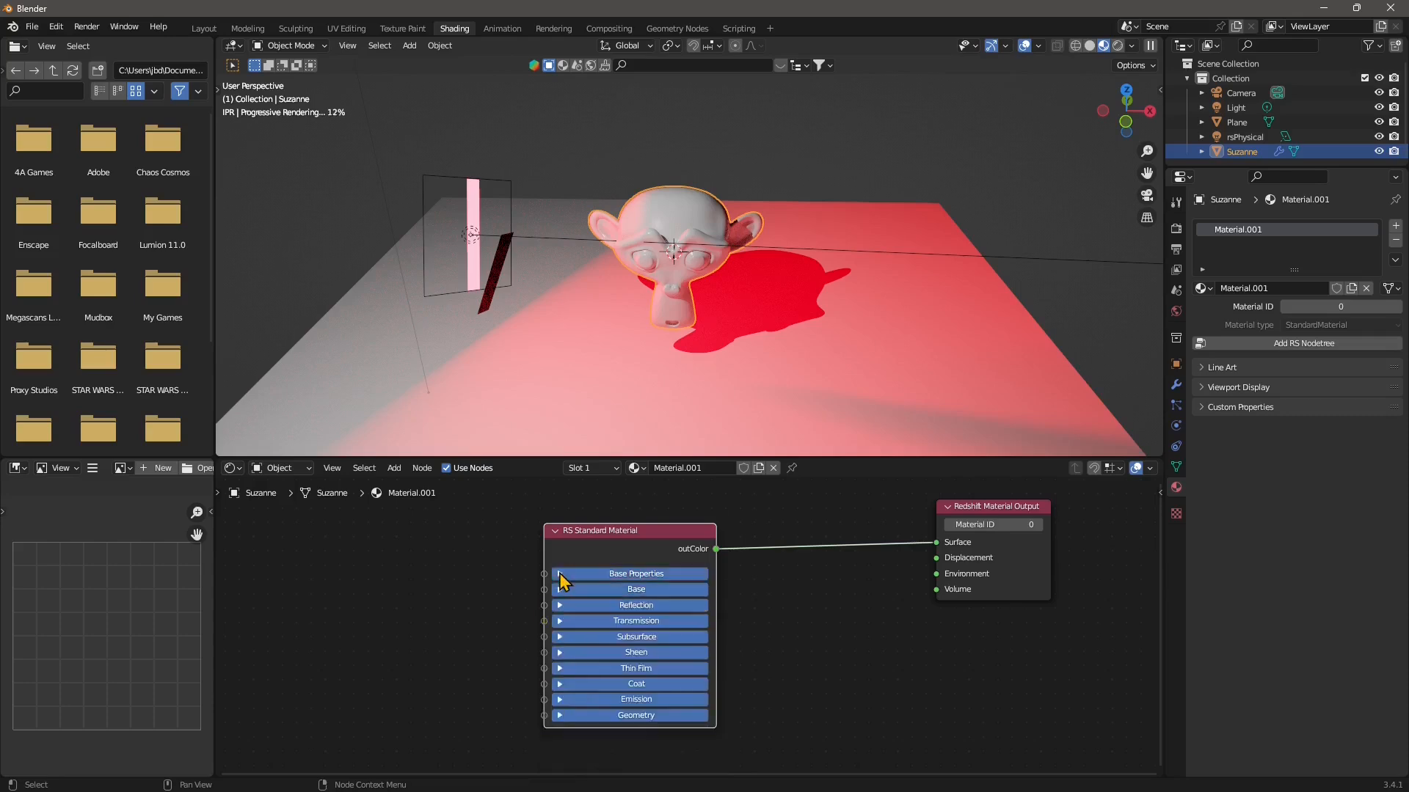
click(560, 574)
click(562, 590)
click(562, 592)
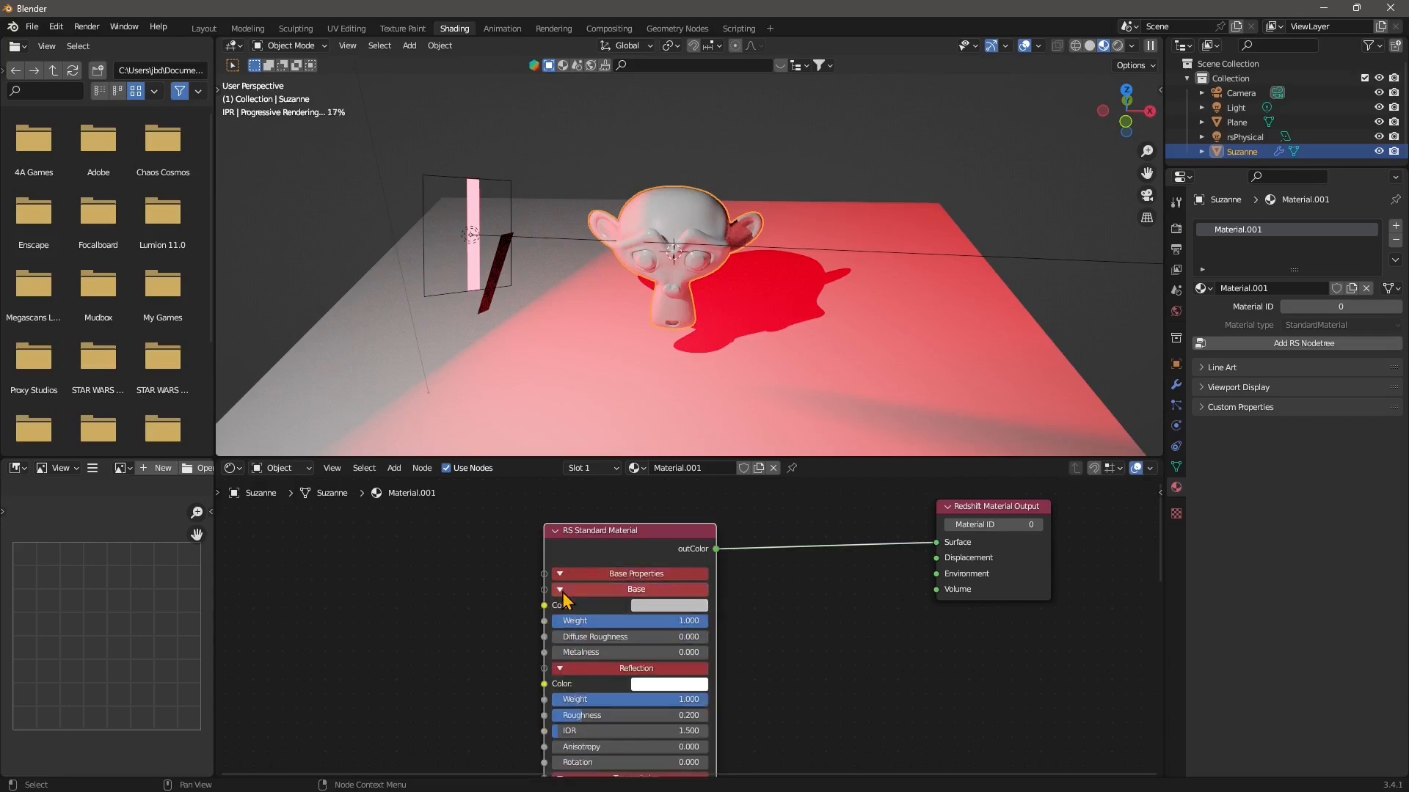
Set the Base color of the monkey's RS Standard Material node to a saturated orange-red.
click(660, 606)
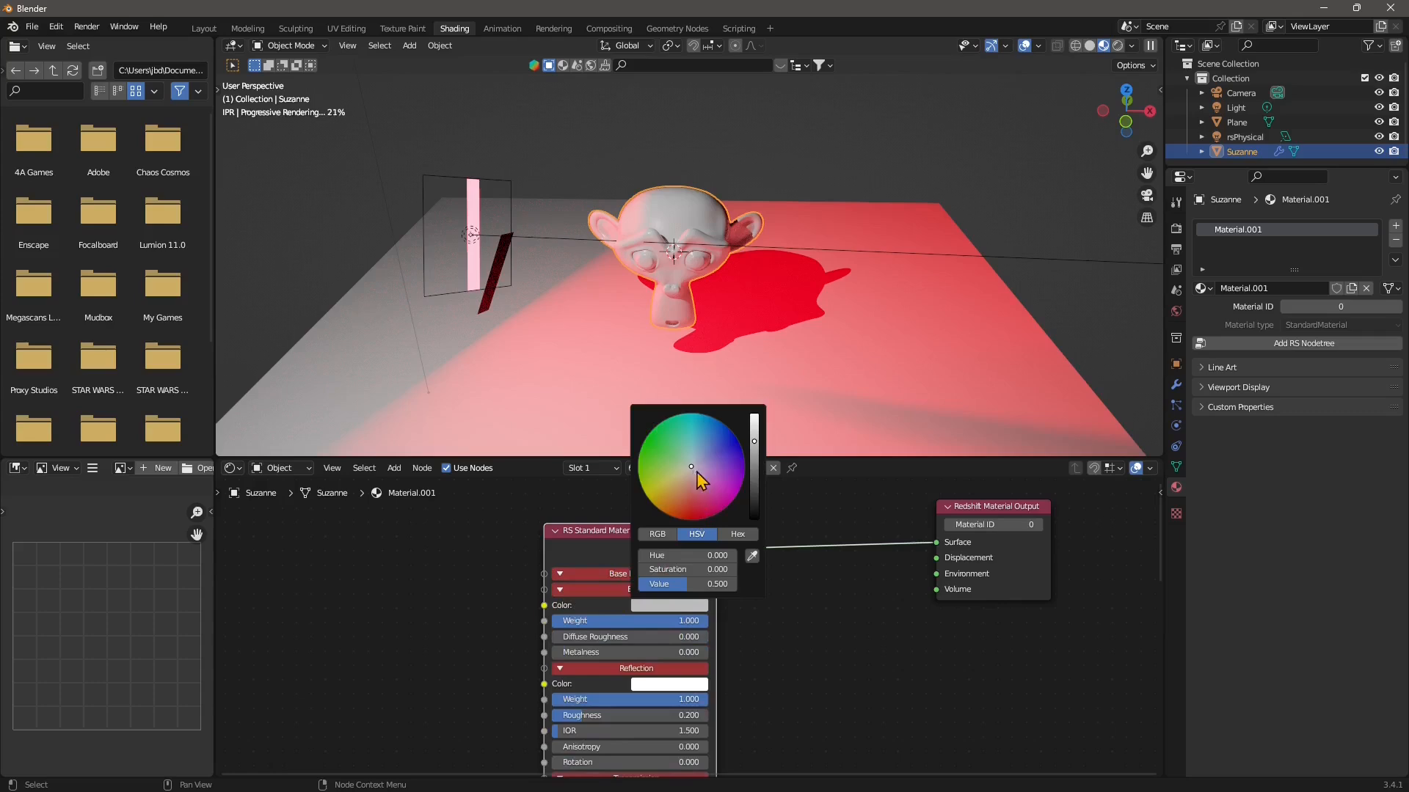
mouse_move(693, 467)
mouse_down()
mouse_move(663, 512)
mouse_move(653, 504)
mouse_move(682, 519)
mouse_up()
scroll(664, 265, up, 2)
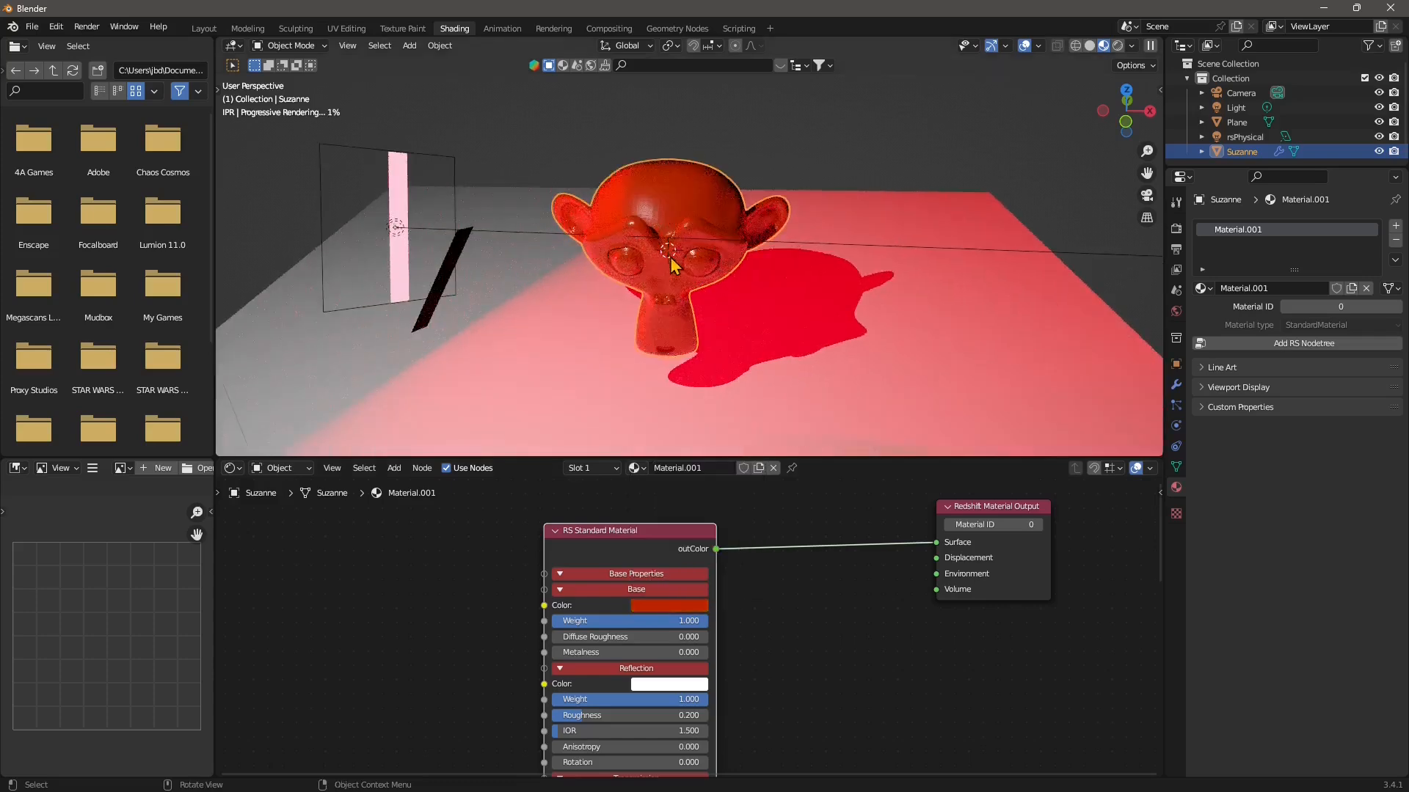
Apply Shade Smooth to the monkey and check the result from a slightly higher angle.
right_click(670, 210)
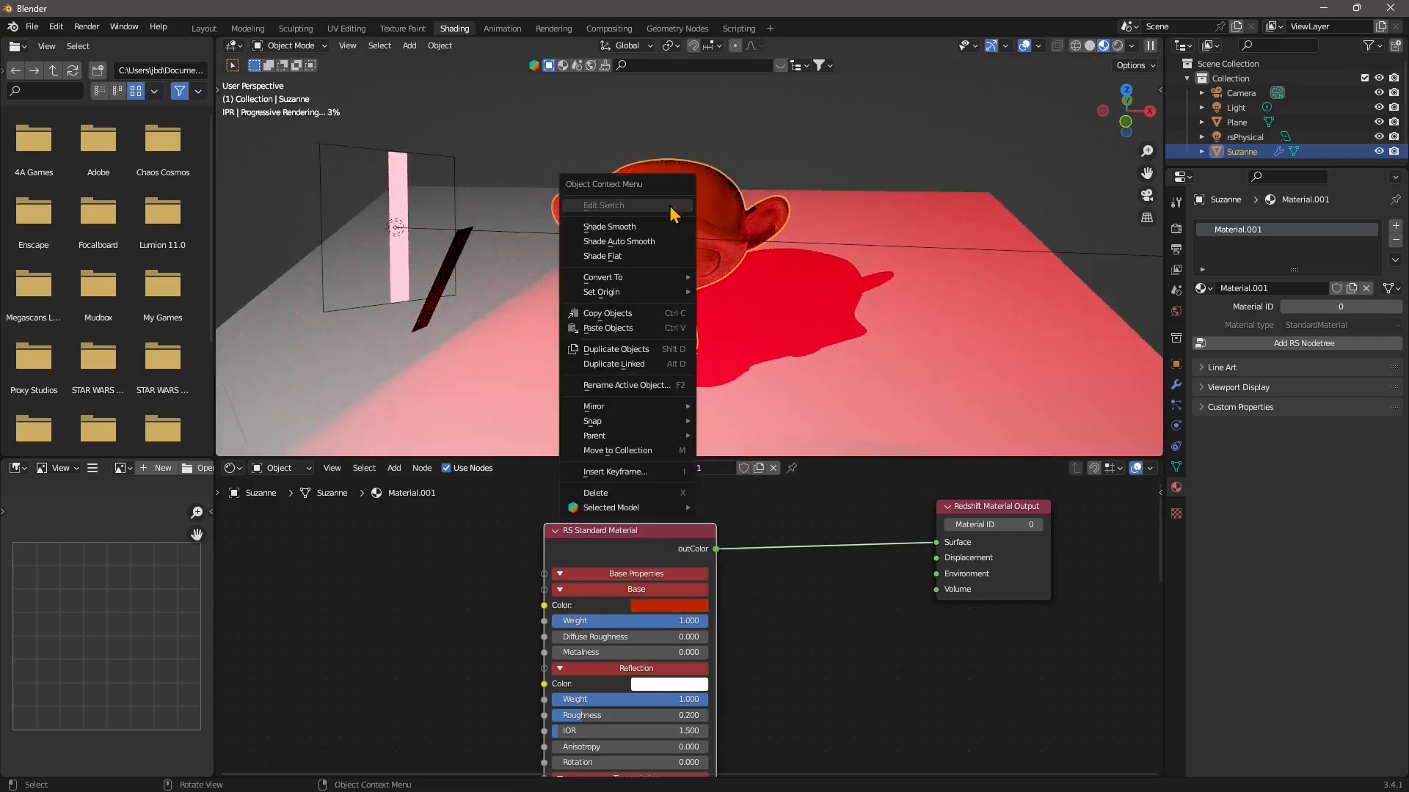
click(631, 228)
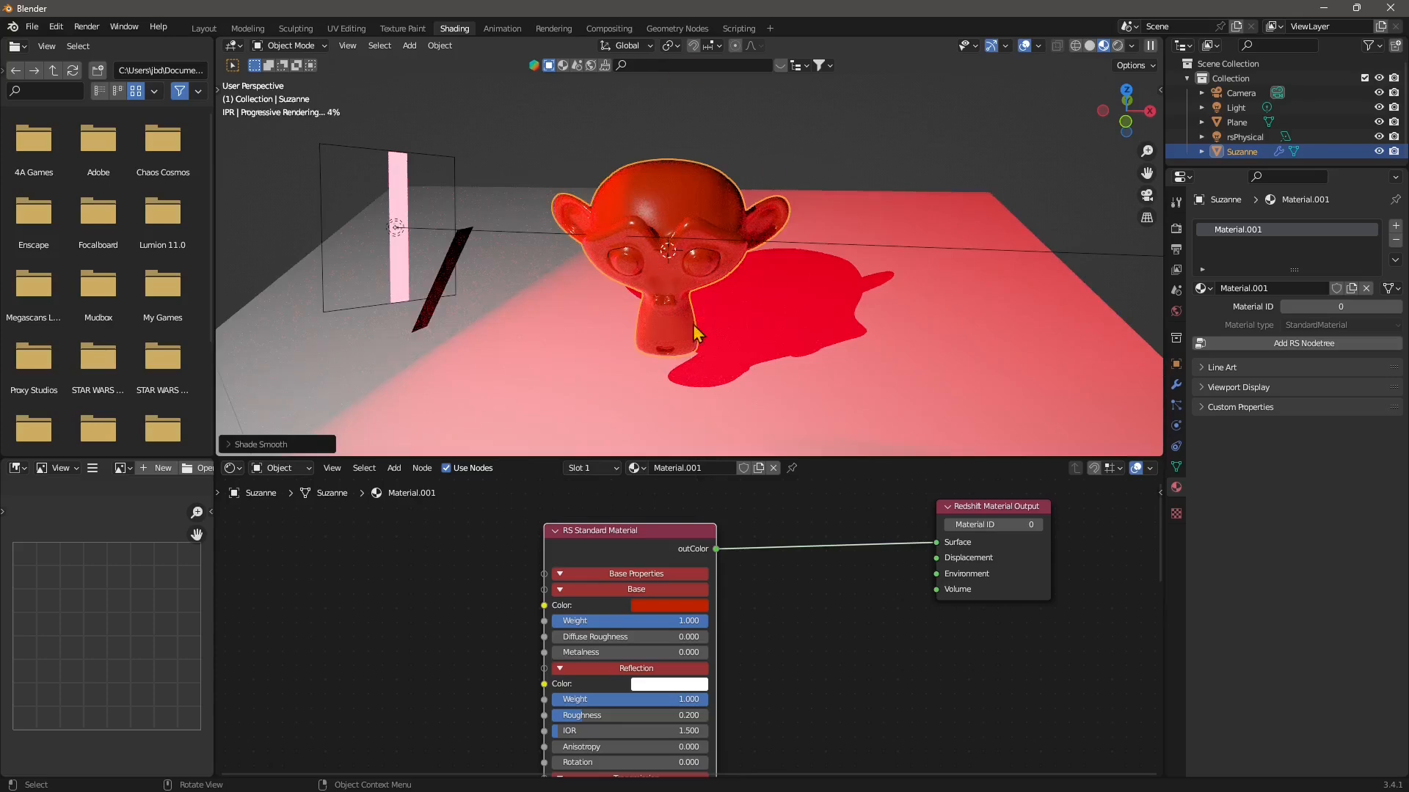
middle_drag(685, 321, 664, 361)
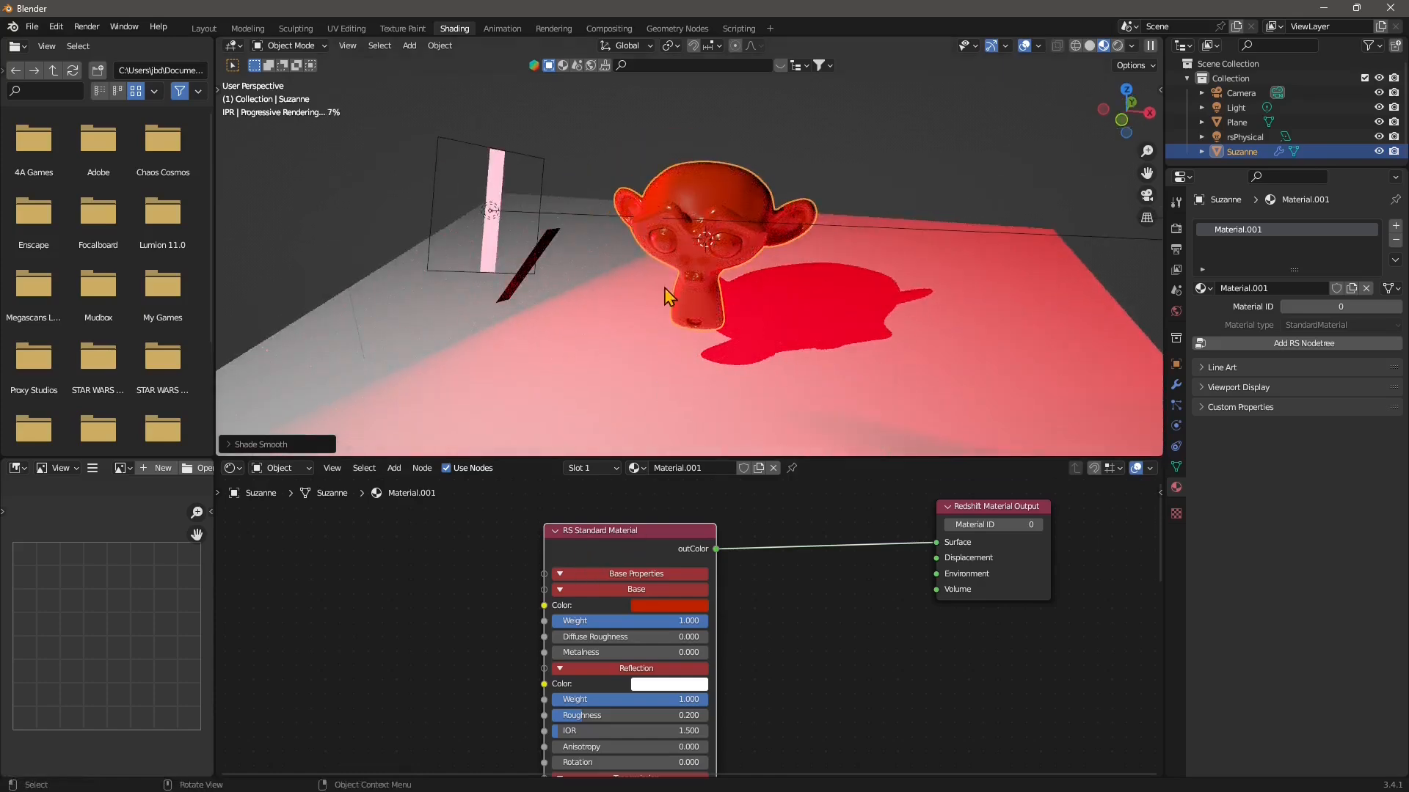
In the Layout workspace, examine the Line Art, Viewport Display and Custom Properties settings of the monkey's material, then return to Shading.
click(204, 29)
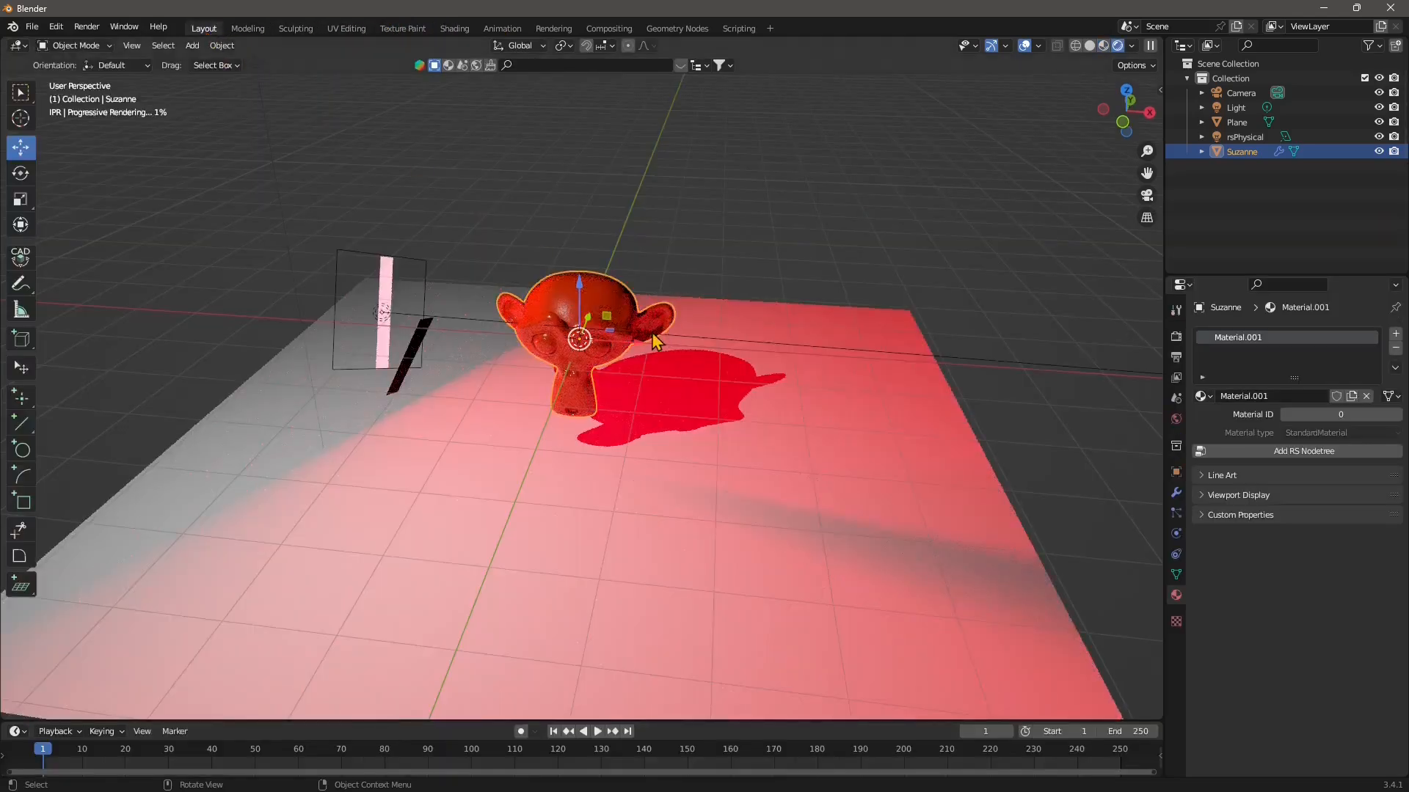
click(1203, 475)
click(1199, 593)
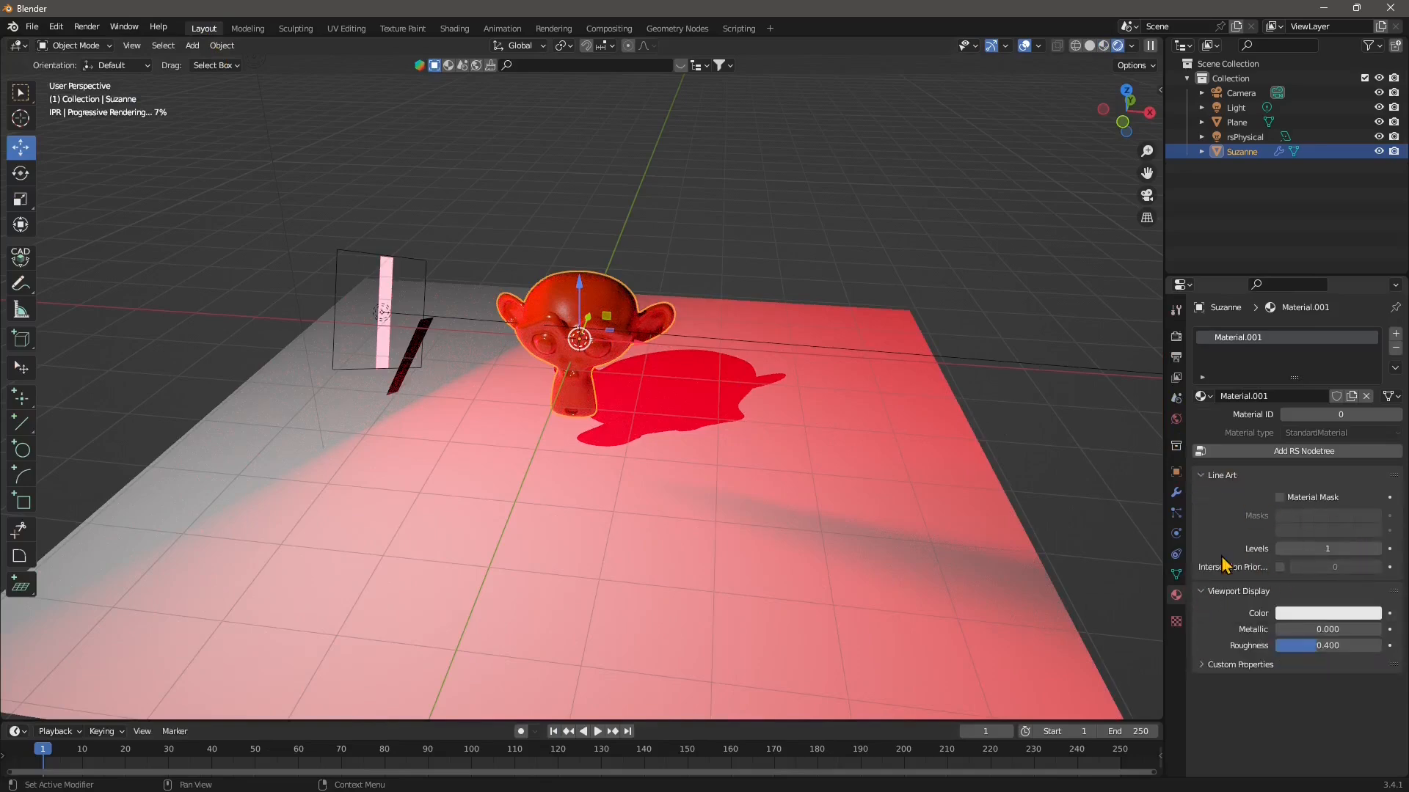
click(1204, 673)
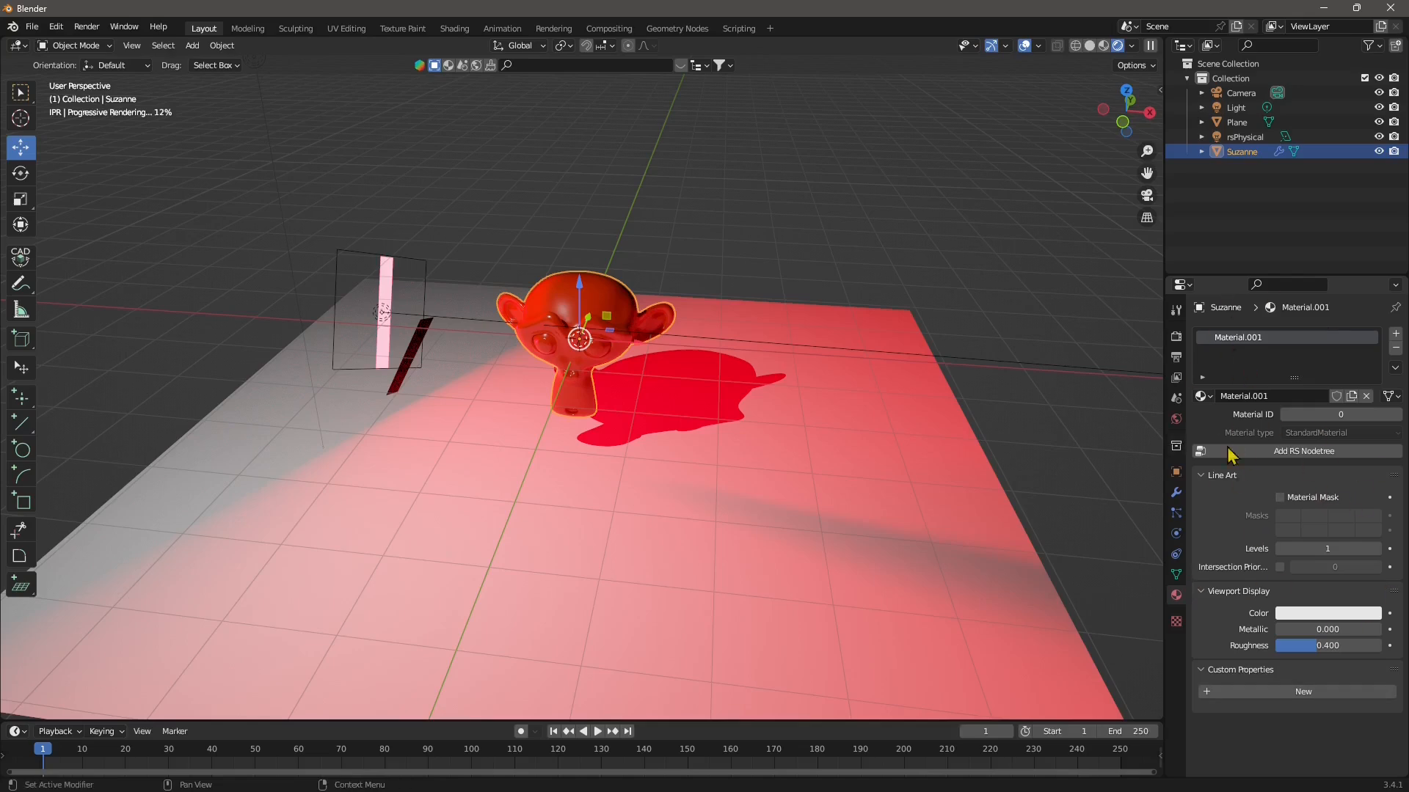
click(455, 30)
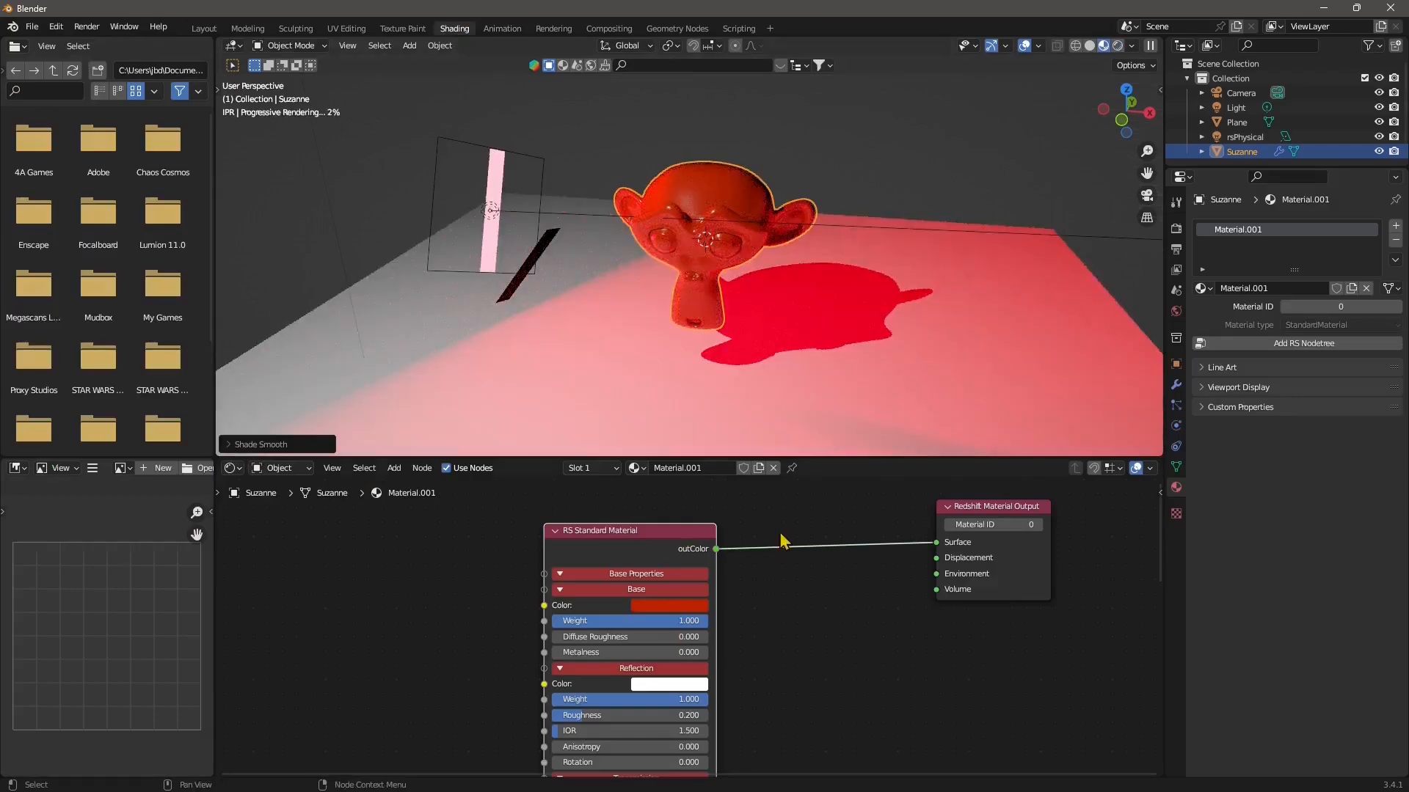
Select the rsPhysical area light beside the monkey in the Layout workspace.
click(210, 31)
click(387, 276)
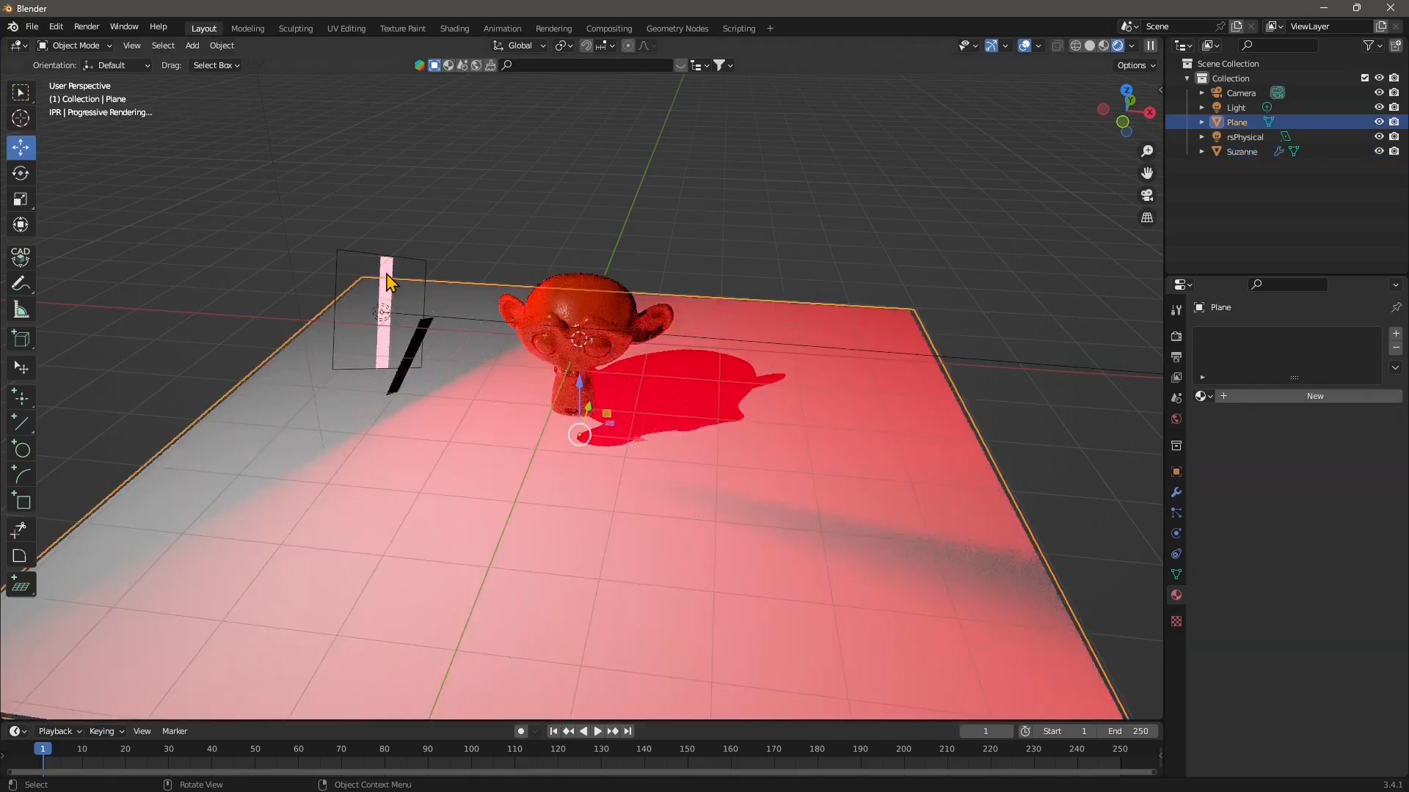
click(382, 273)
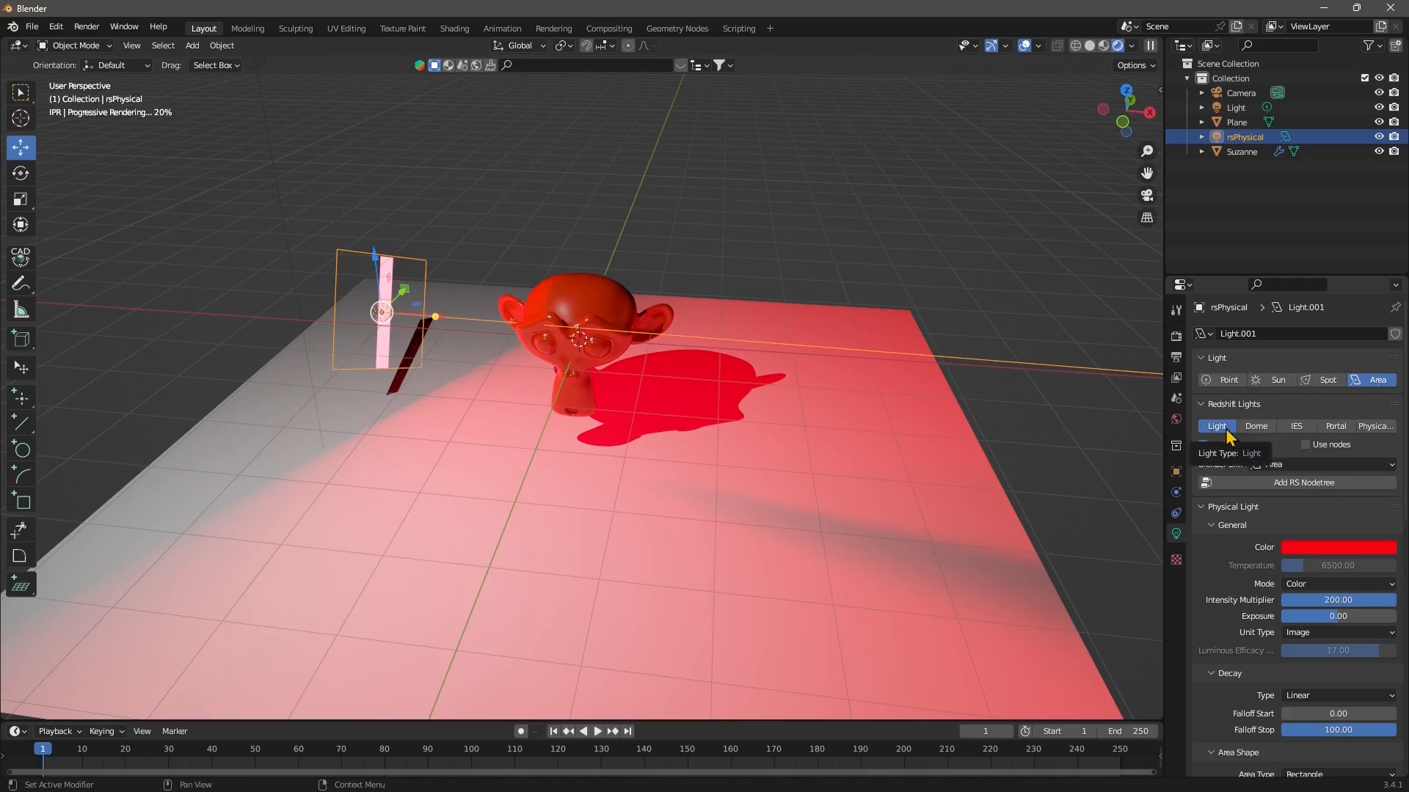
Try the Dome, IES, Portal and PhysicalSun types on the area light and switch it back to Light.
click(1253, 431)
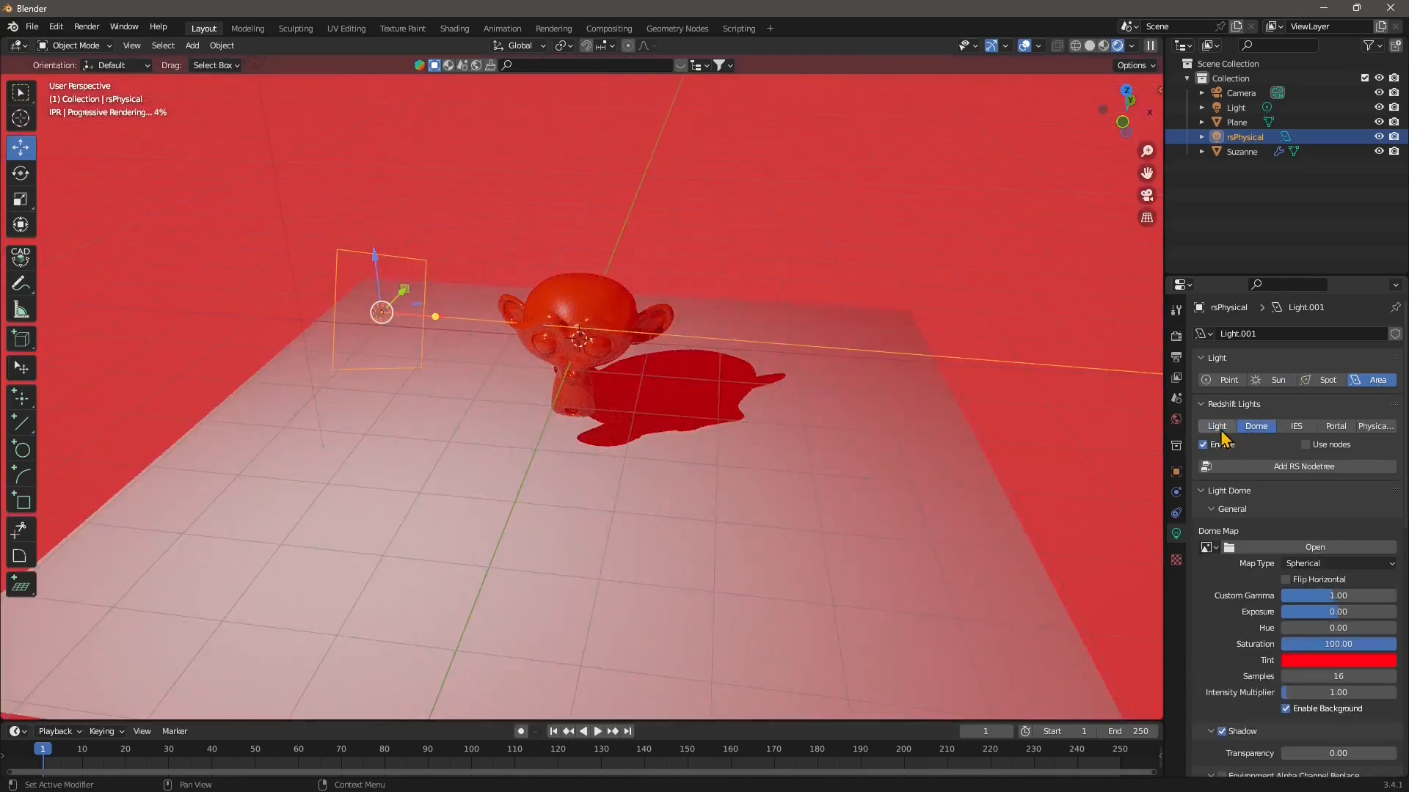
click(1295, 430)
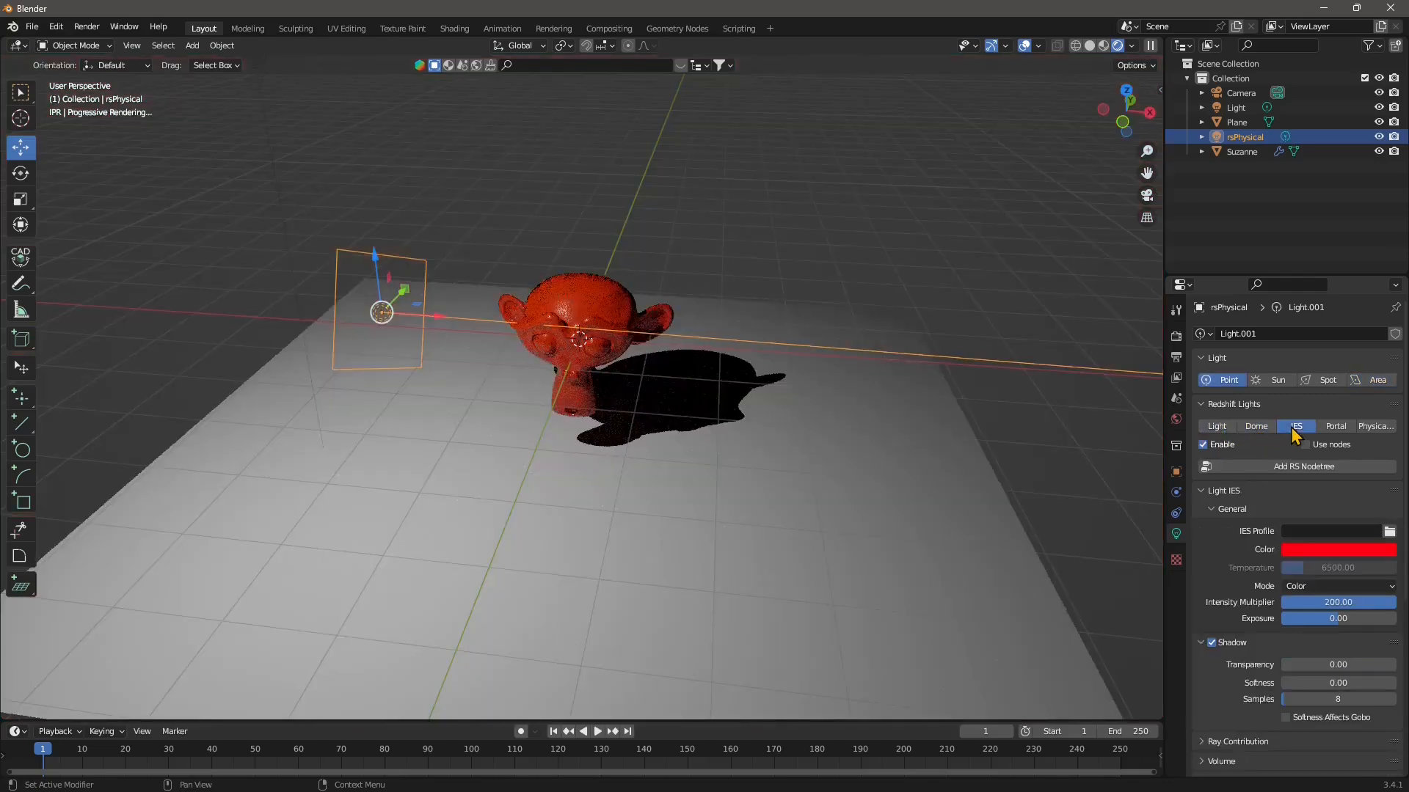
click(1335, 428)
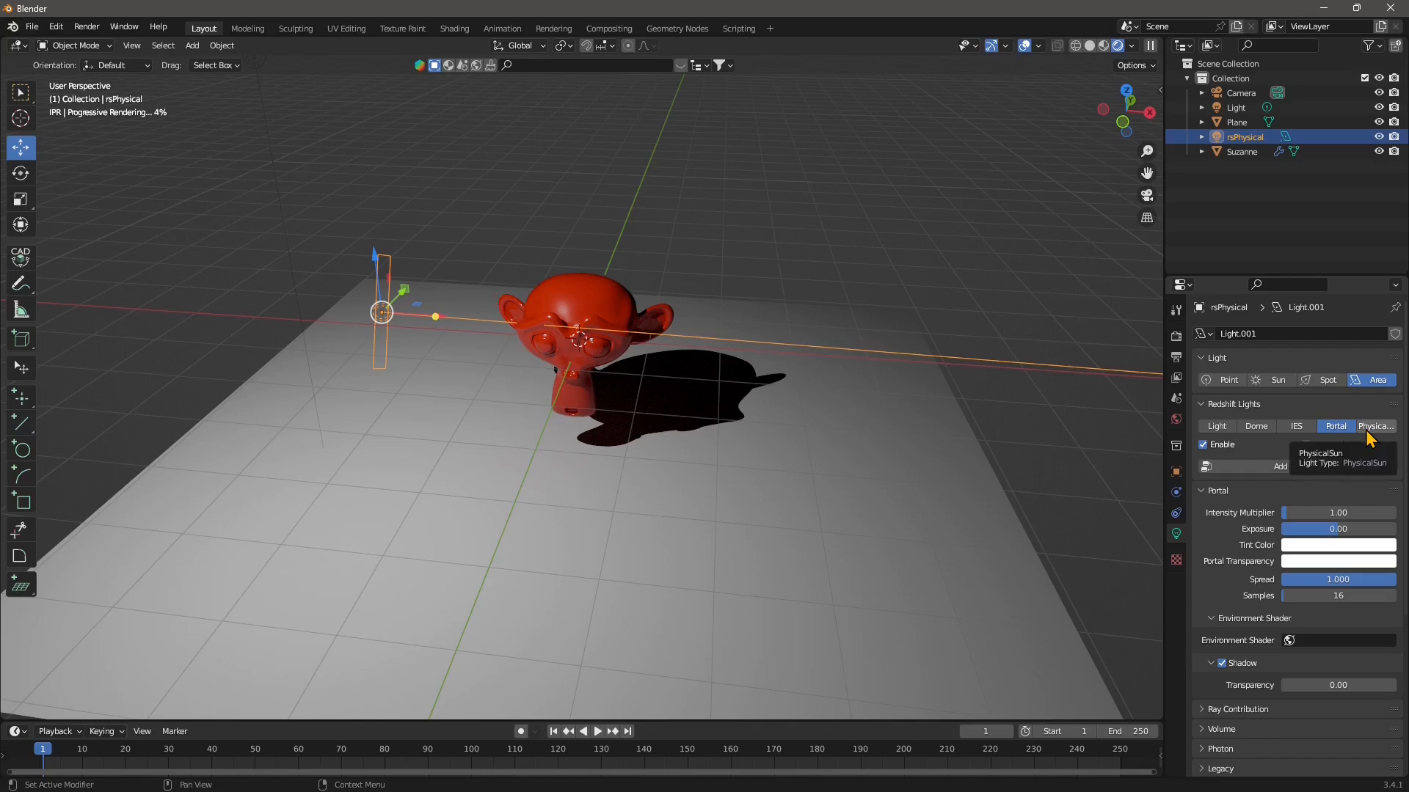
click(1369, 429)
click(1223, 429)
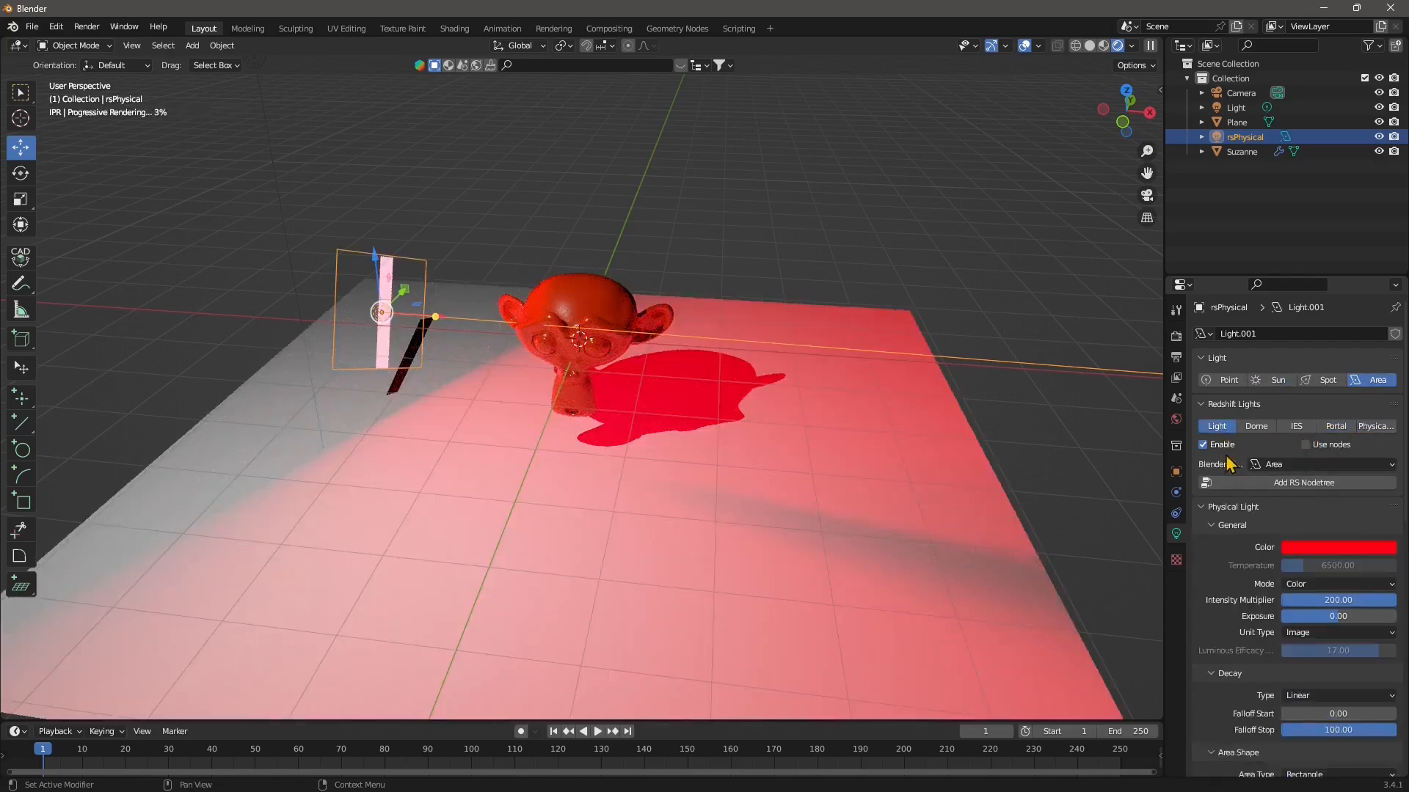
Add an RS node tree to the area light and spread out its RS Physical Light and RS Light Output nodes in the Shading workspace.
click(1264, 483)
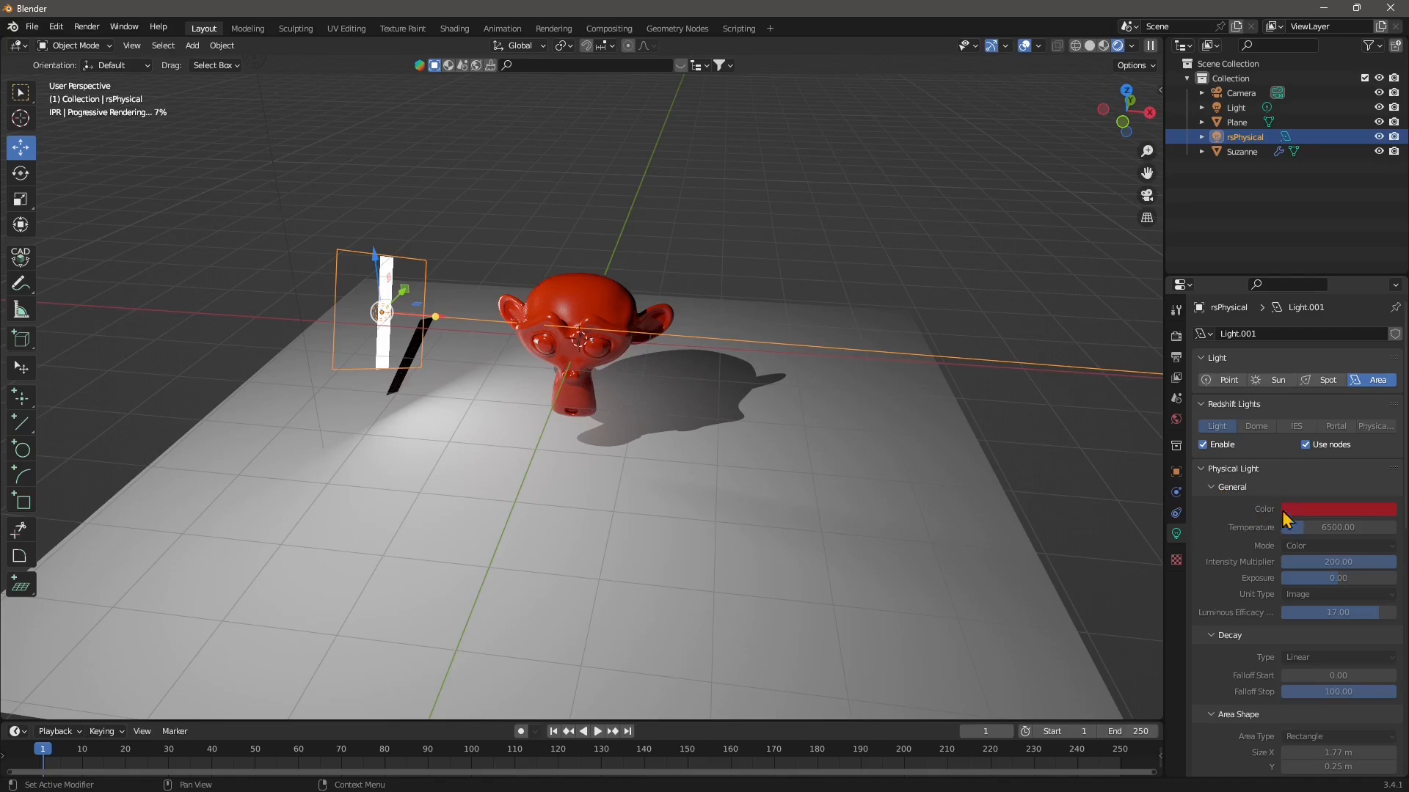
click(454, 28)
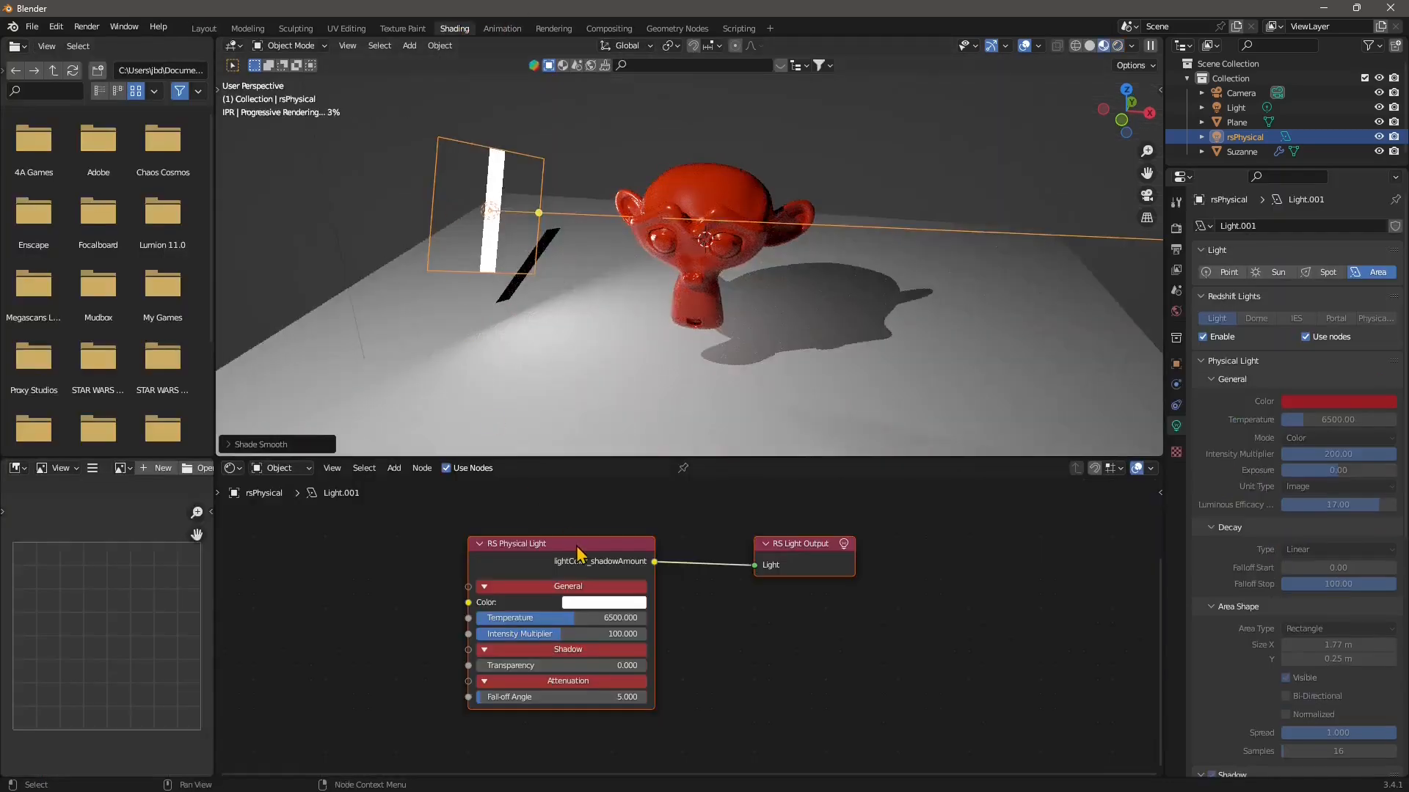
drag(578, 550, 611, 549)
click(837, 552)
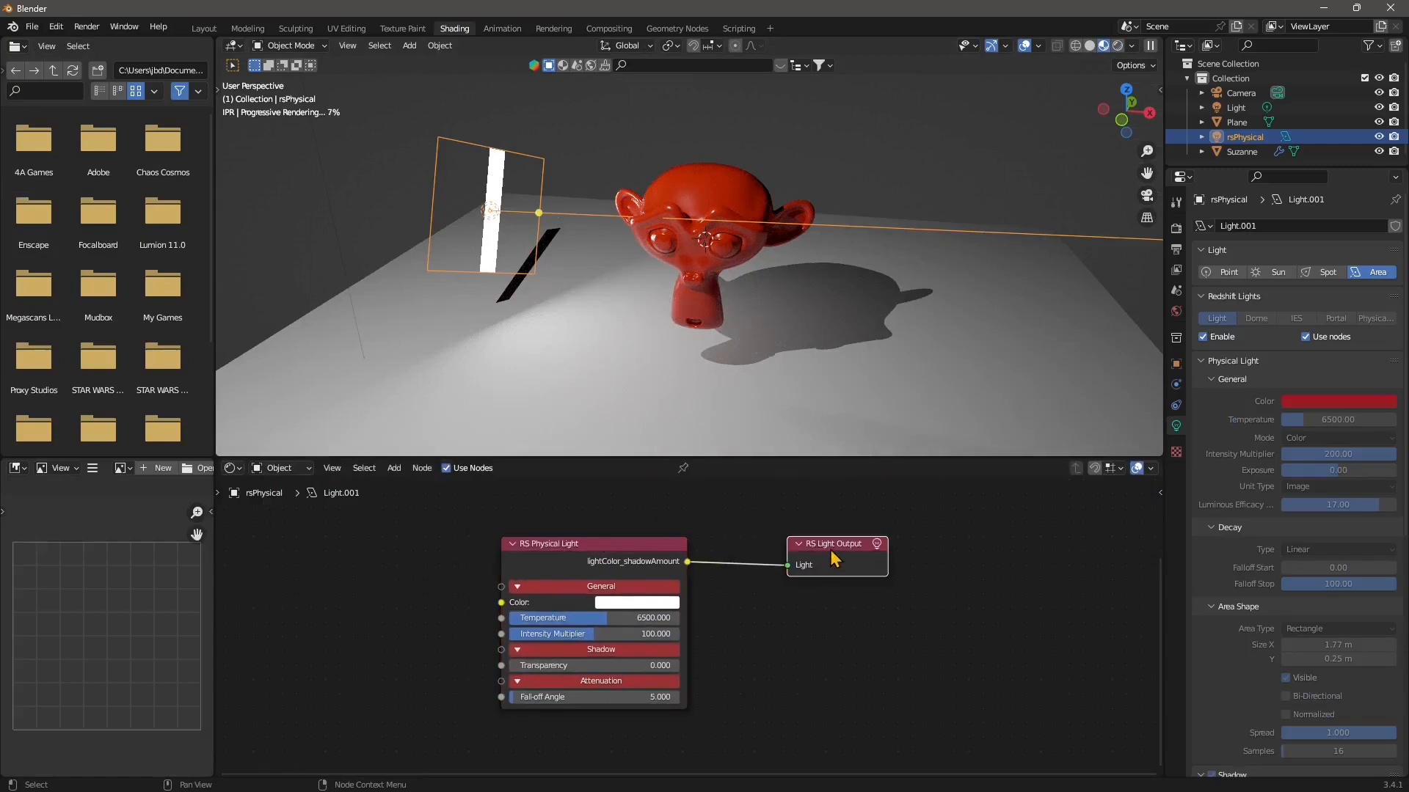
mouse_move(837, 553)
mouse_down()
mouse_move(858, 581)
mouse_move(855, 538)
mouse_up()
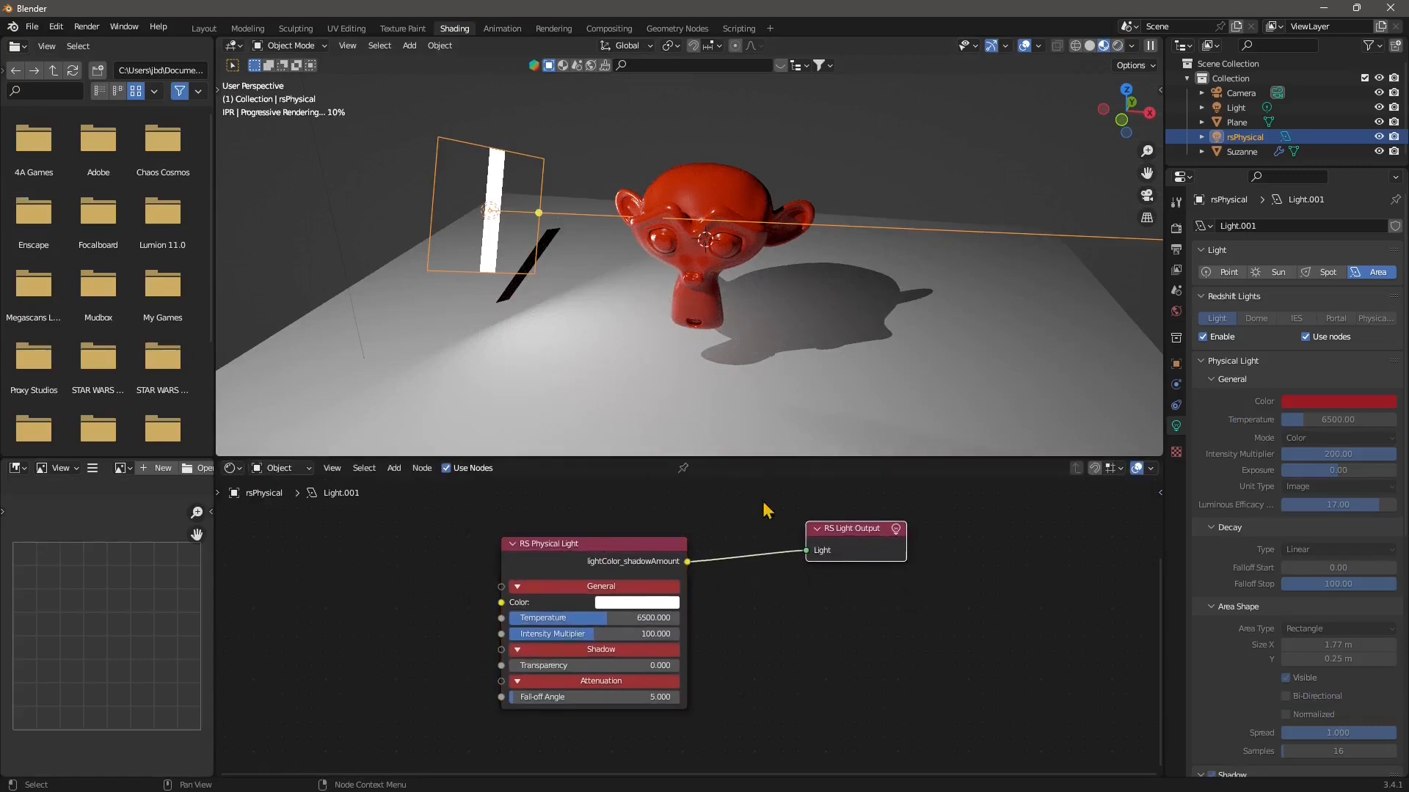
Give the RS Physical Light node a pink color, temperature of about 6465 and intensity multiplier of 107.5, and collapse its Shadow and Attenuation sections.
click(649, 603)
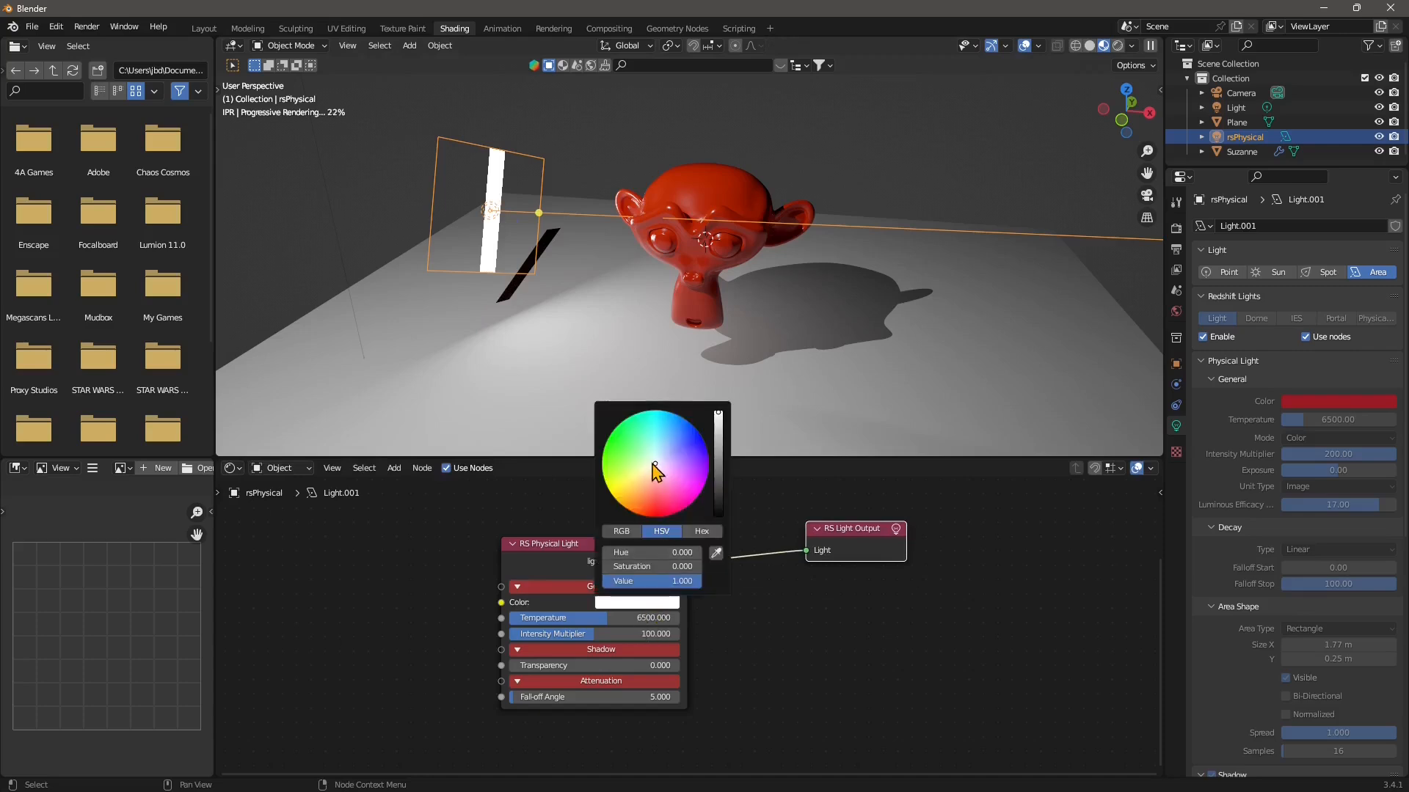
drag(652, 465, 660, 497)
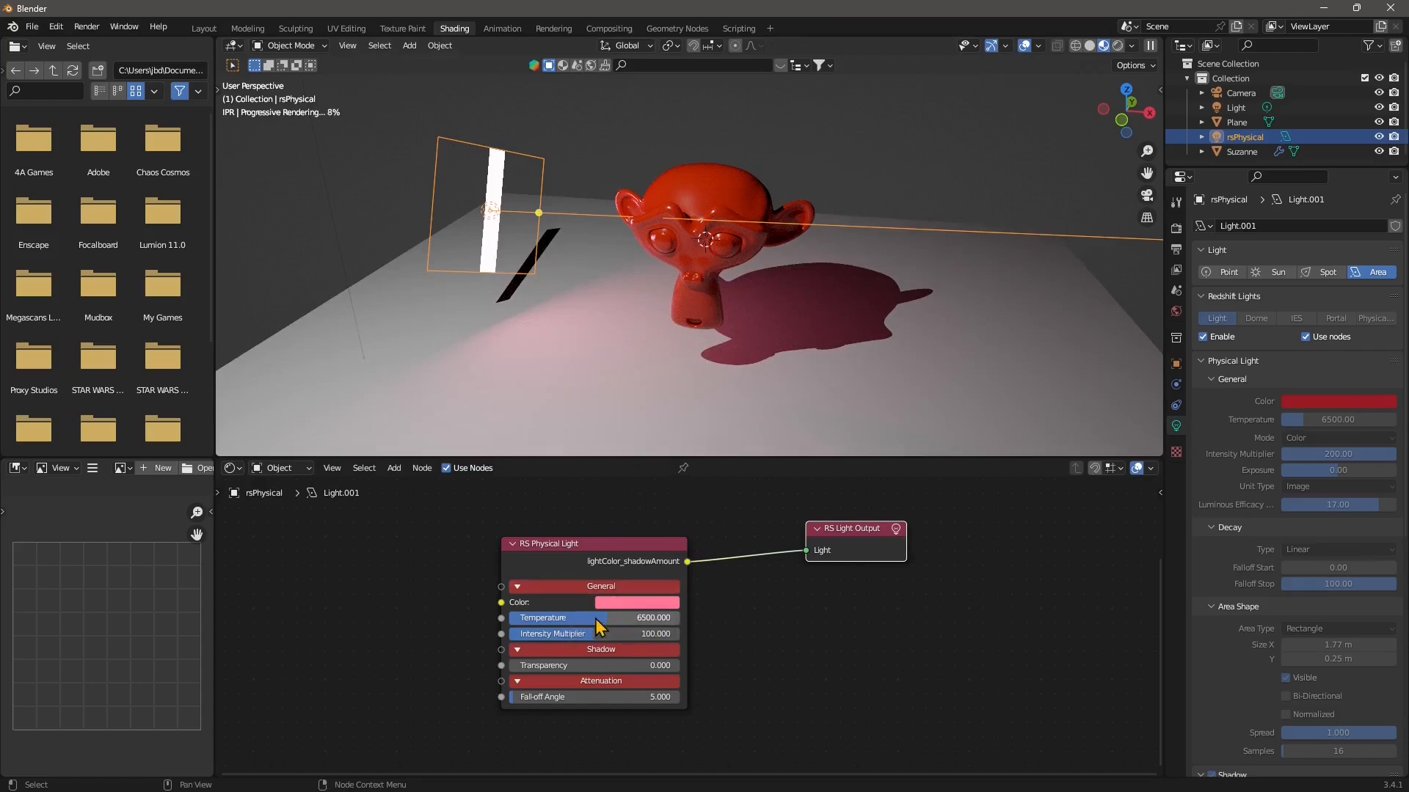
drag(595, 621, 608, 635)
click(517, 650)
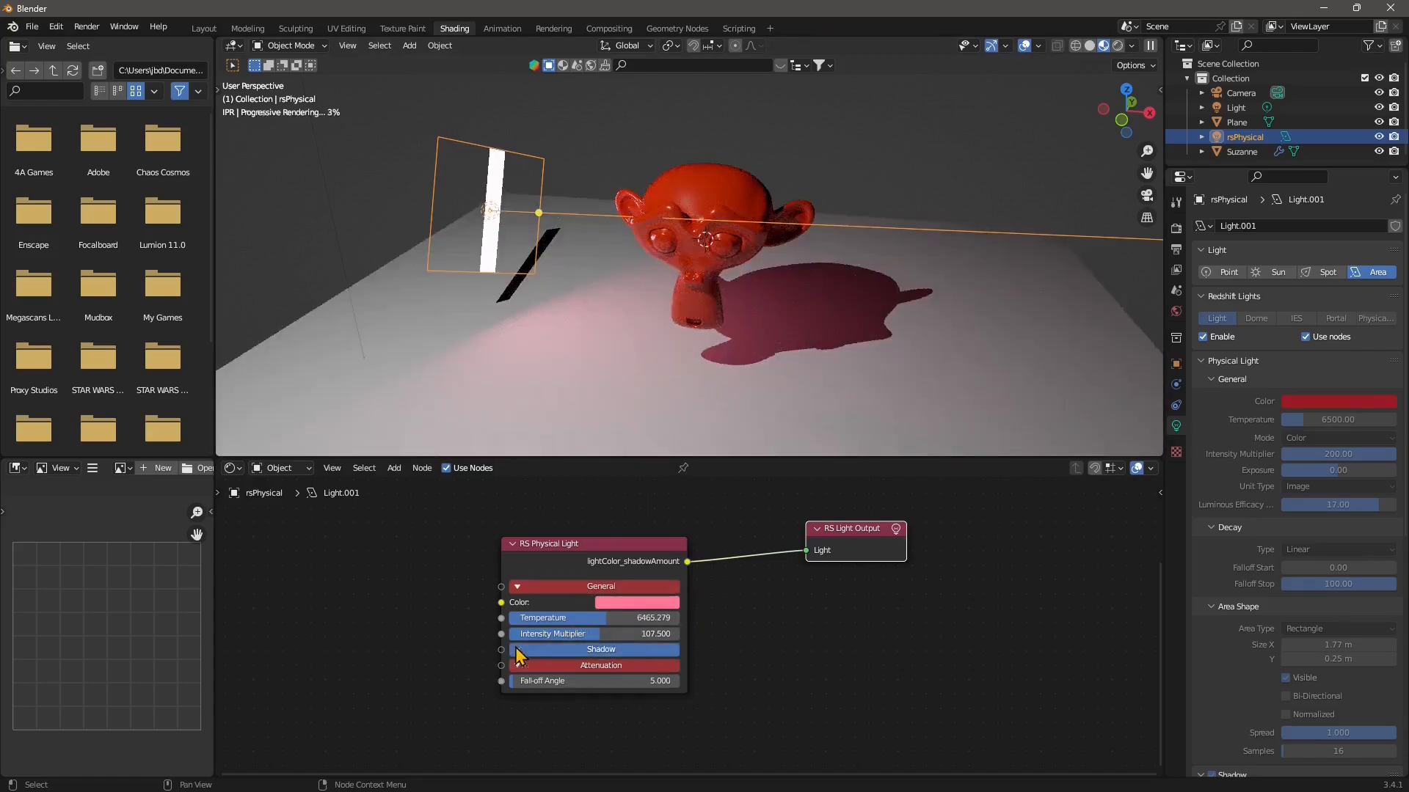
click(524, 666)
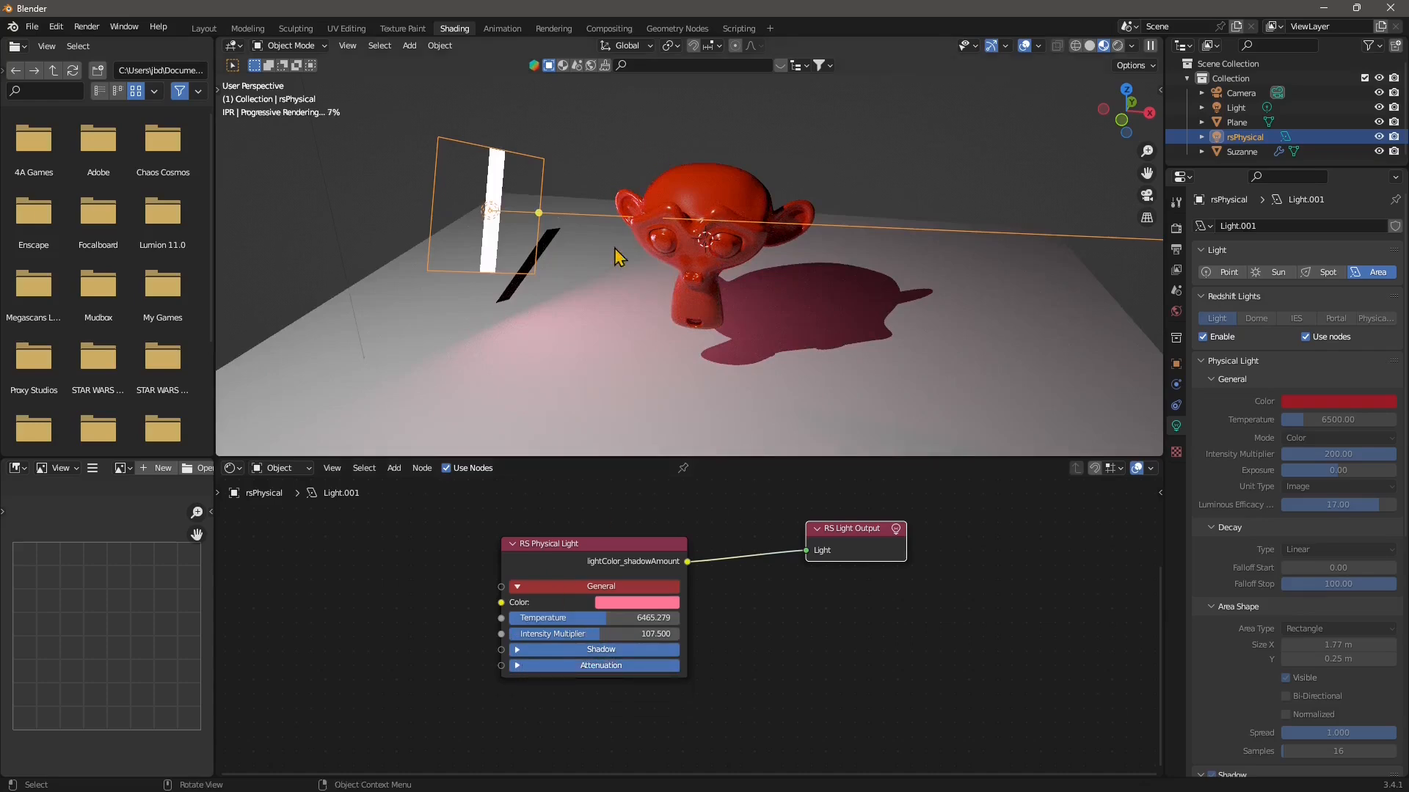
In the top view, enlarge the area light's Size X to about 2.79 m.
key(KP_7)
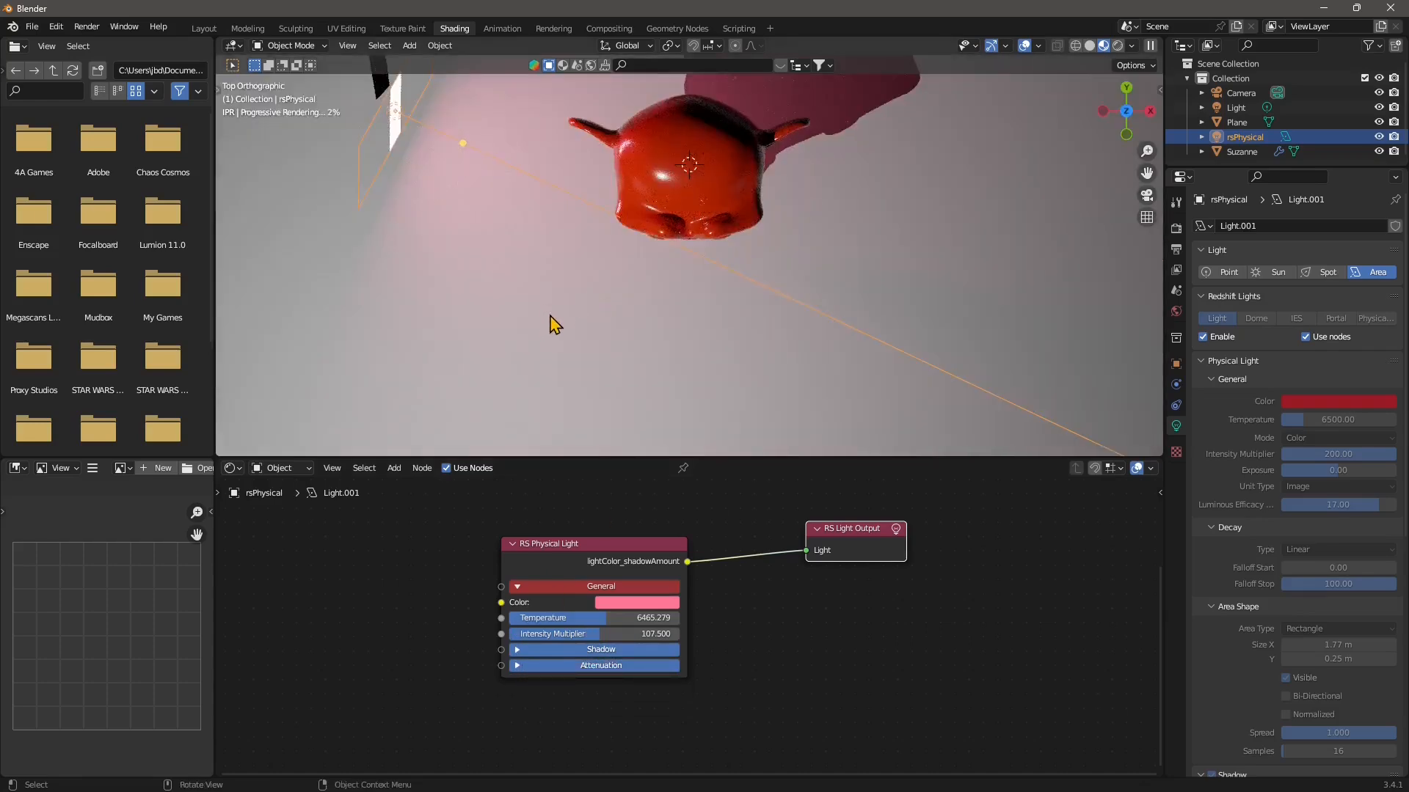
shift+middle_drag(667, 259, 650, 330)
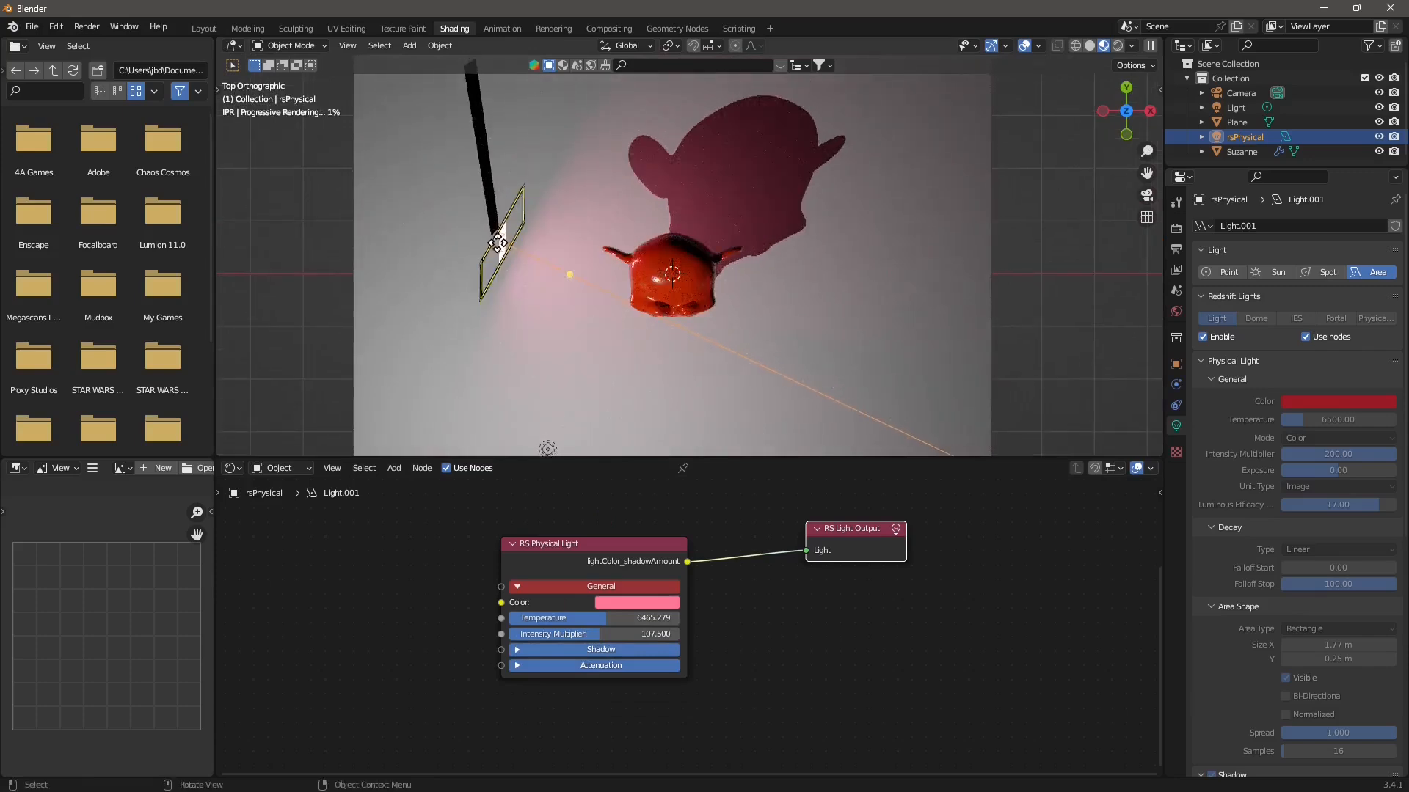
drag(508, 213, 538, 208)
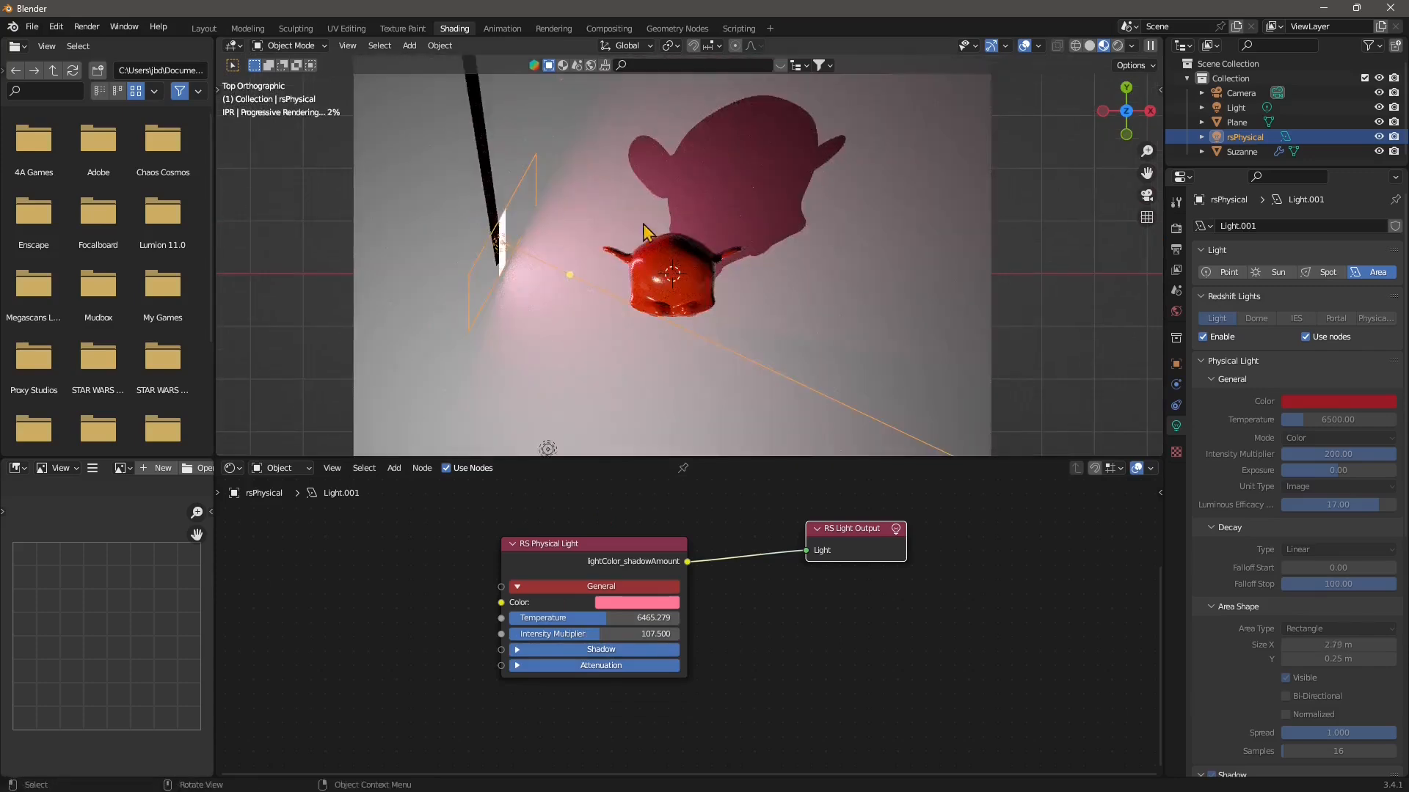
In the Layout workspace, move the area light along positive Y and about 1.65 m along negative X, away from the monkey.
click(204, 28)
middle_drag(482, 396, 530, 513)
drag(363, 282, 400, 175)
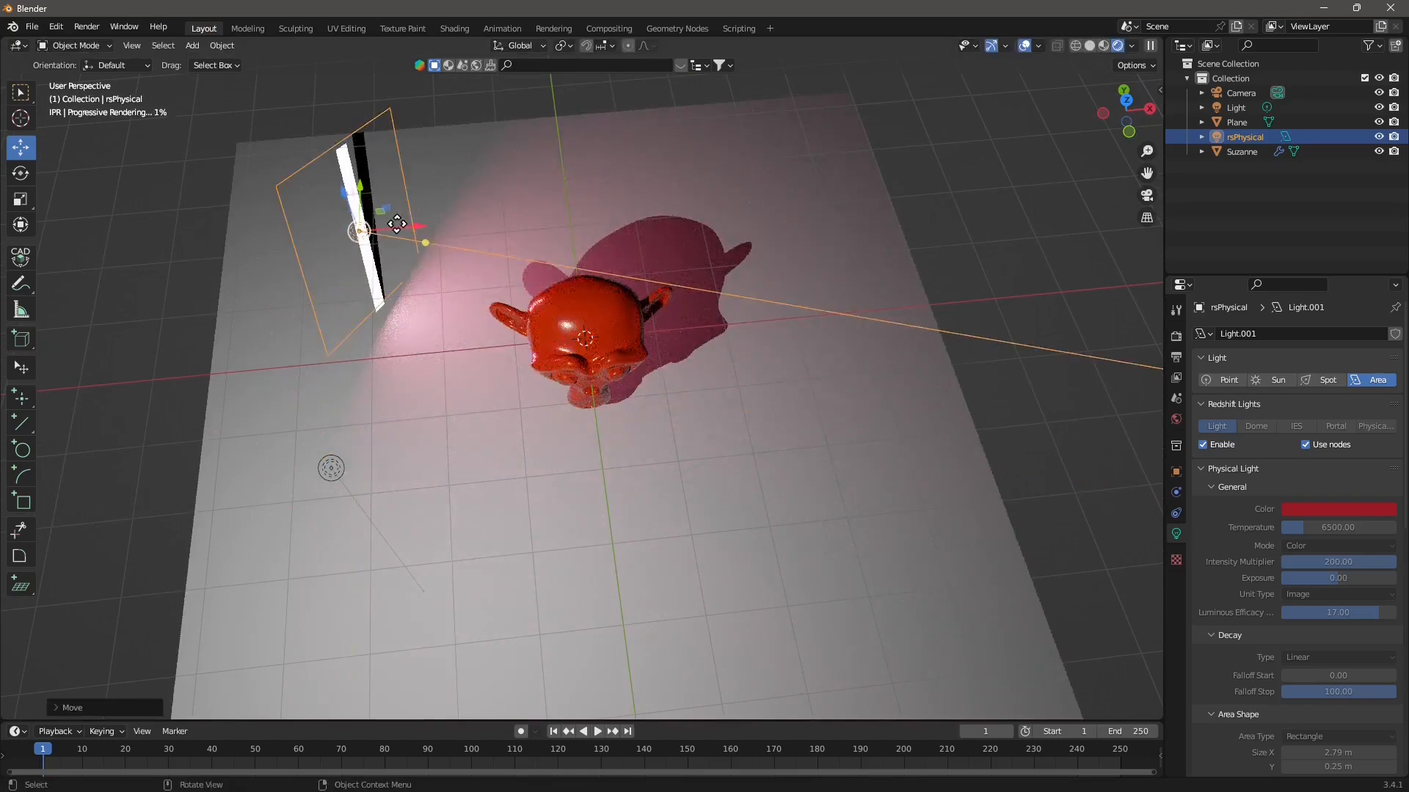
drag(399, 226, 260, 216)
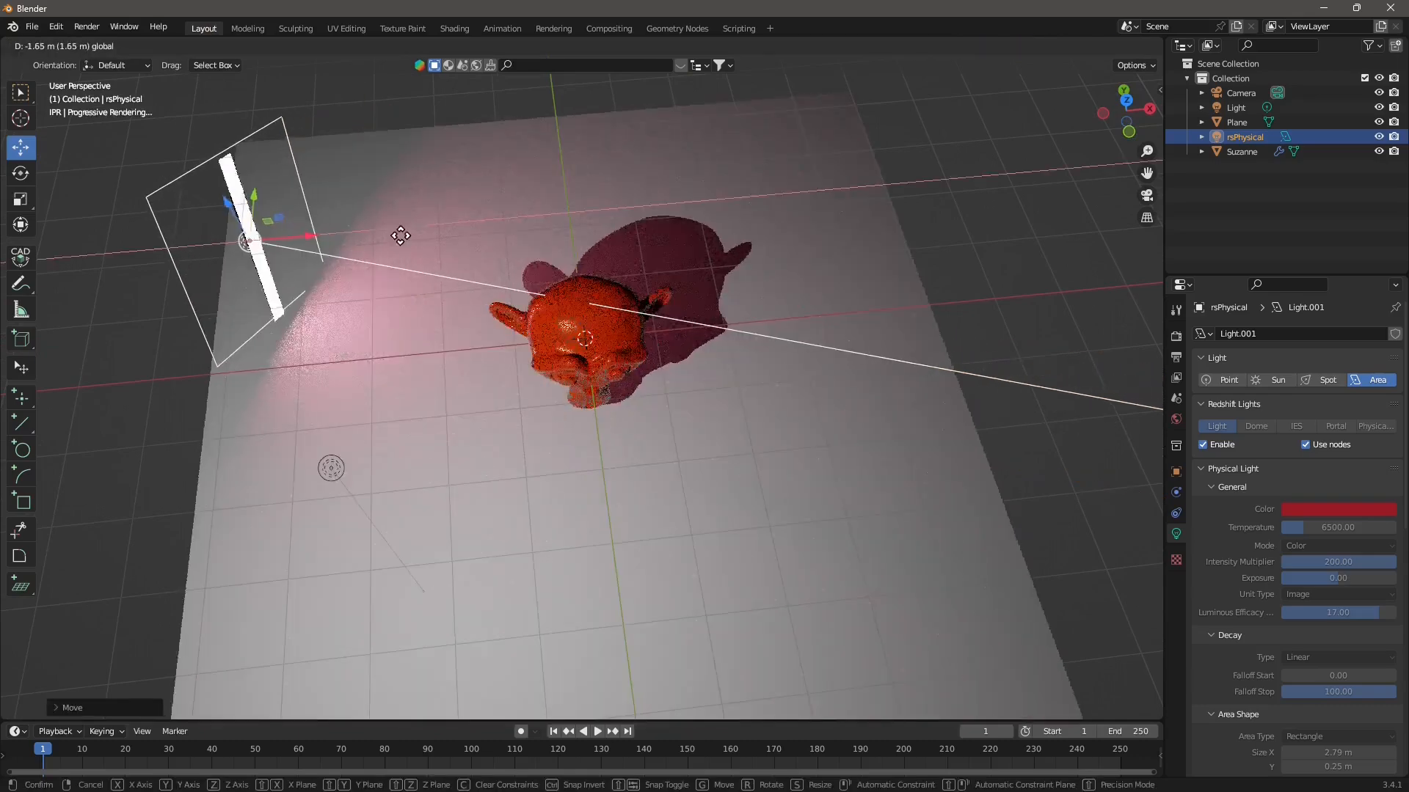
Duplicate the pink area light in place and reduce the original light's Size X to 1.67 m.
key(ctrl+c)
key(ctrl+v)
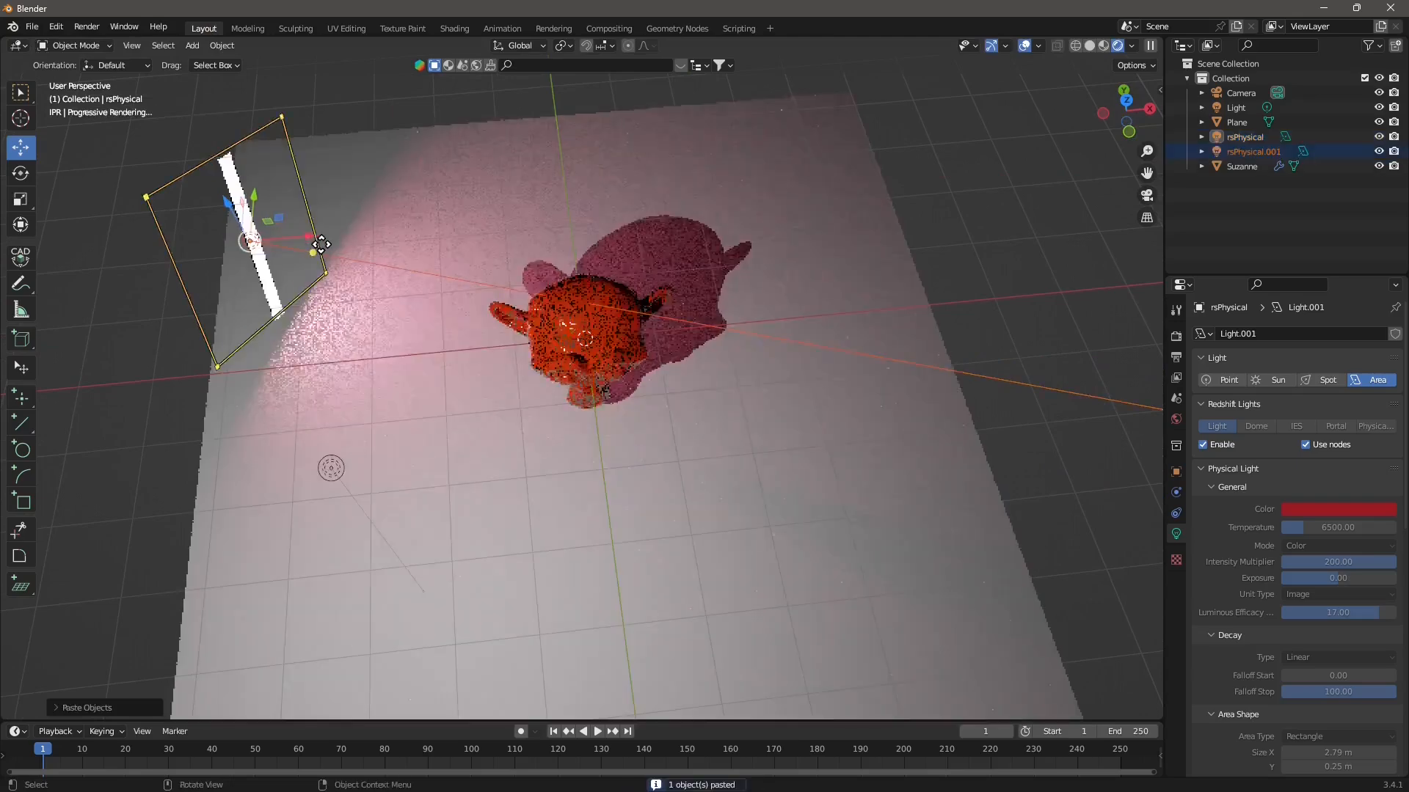
key(s)
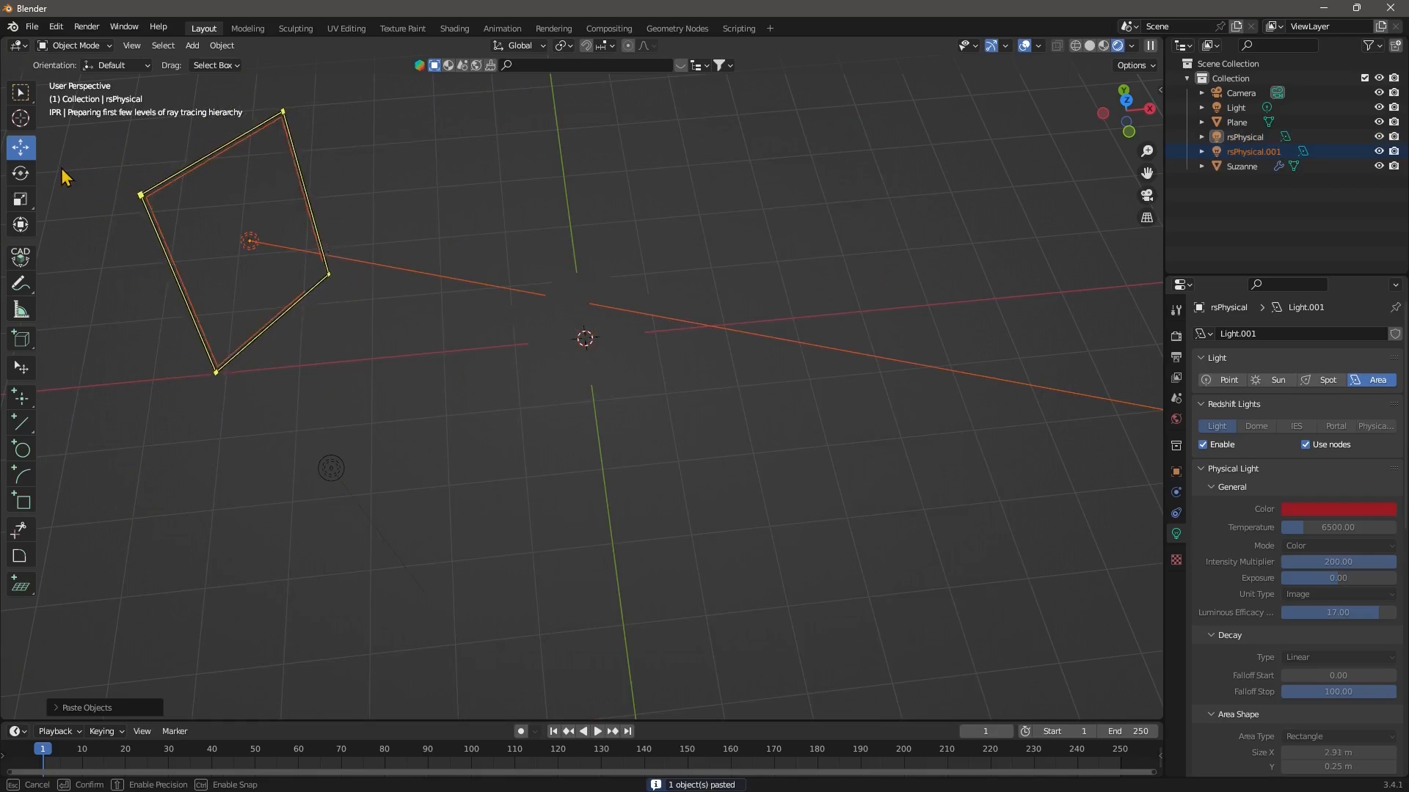
click(260, 206)
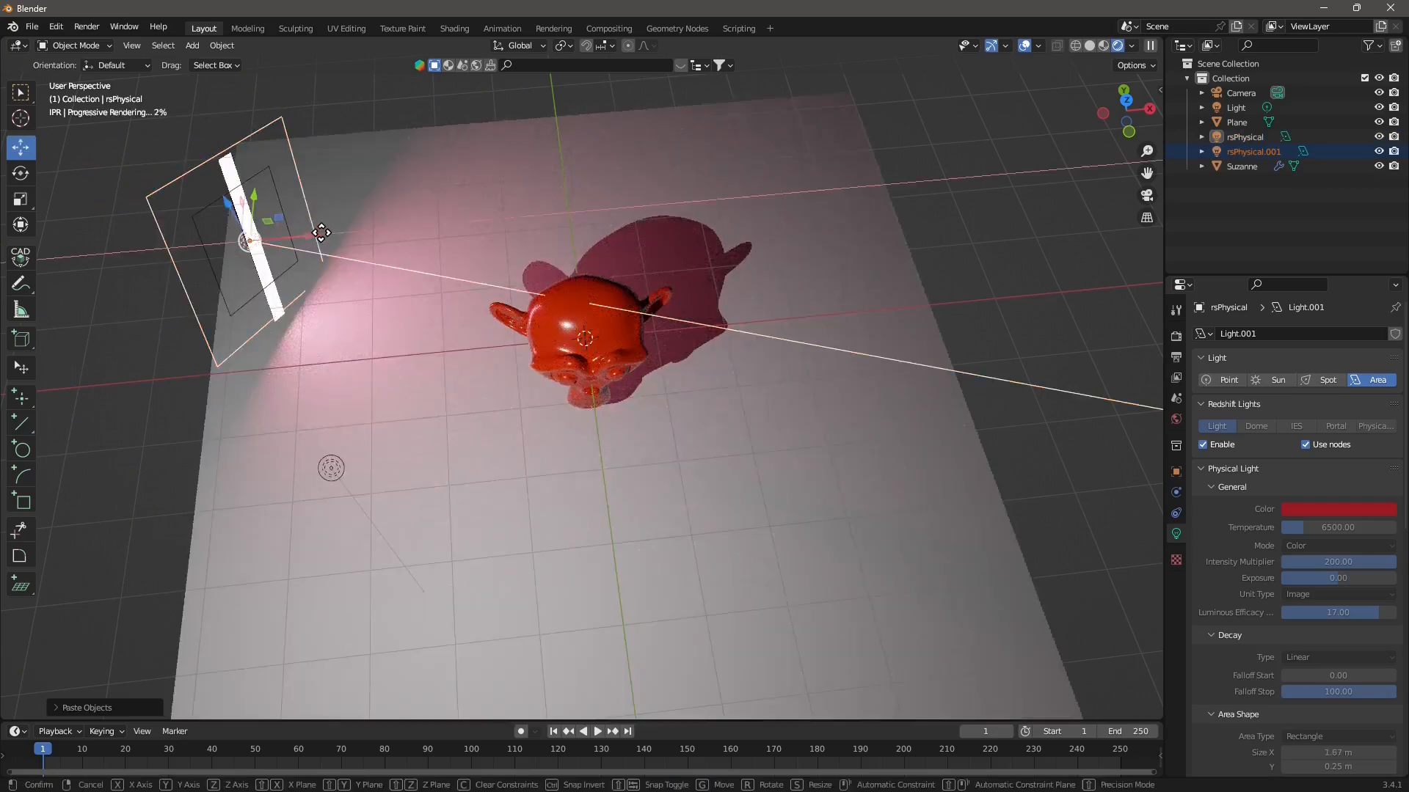
Move the duplicated area light about 8.3 m along positive X and rotate it about Z to face the monkey.
key(g)
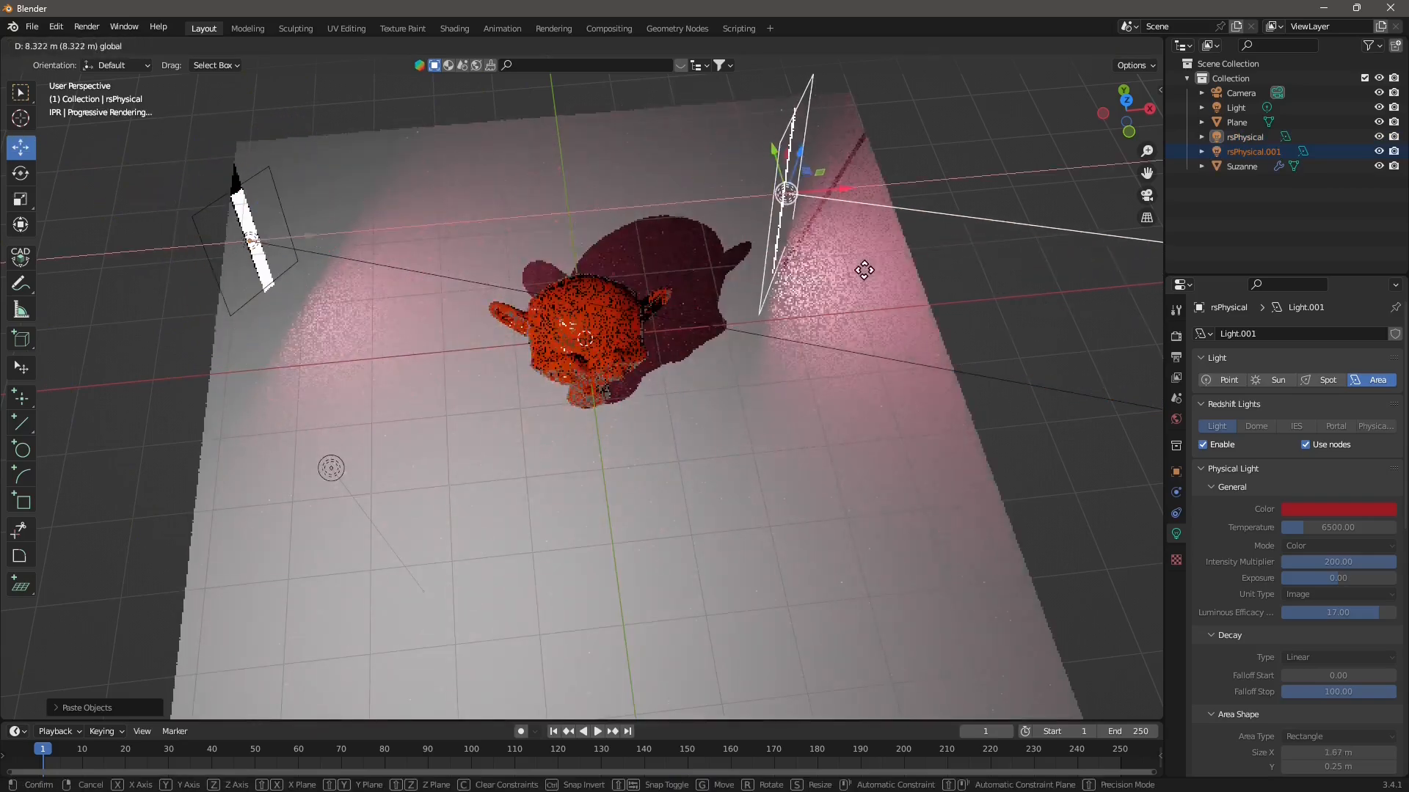
click(904, 260)
click(20, 174)
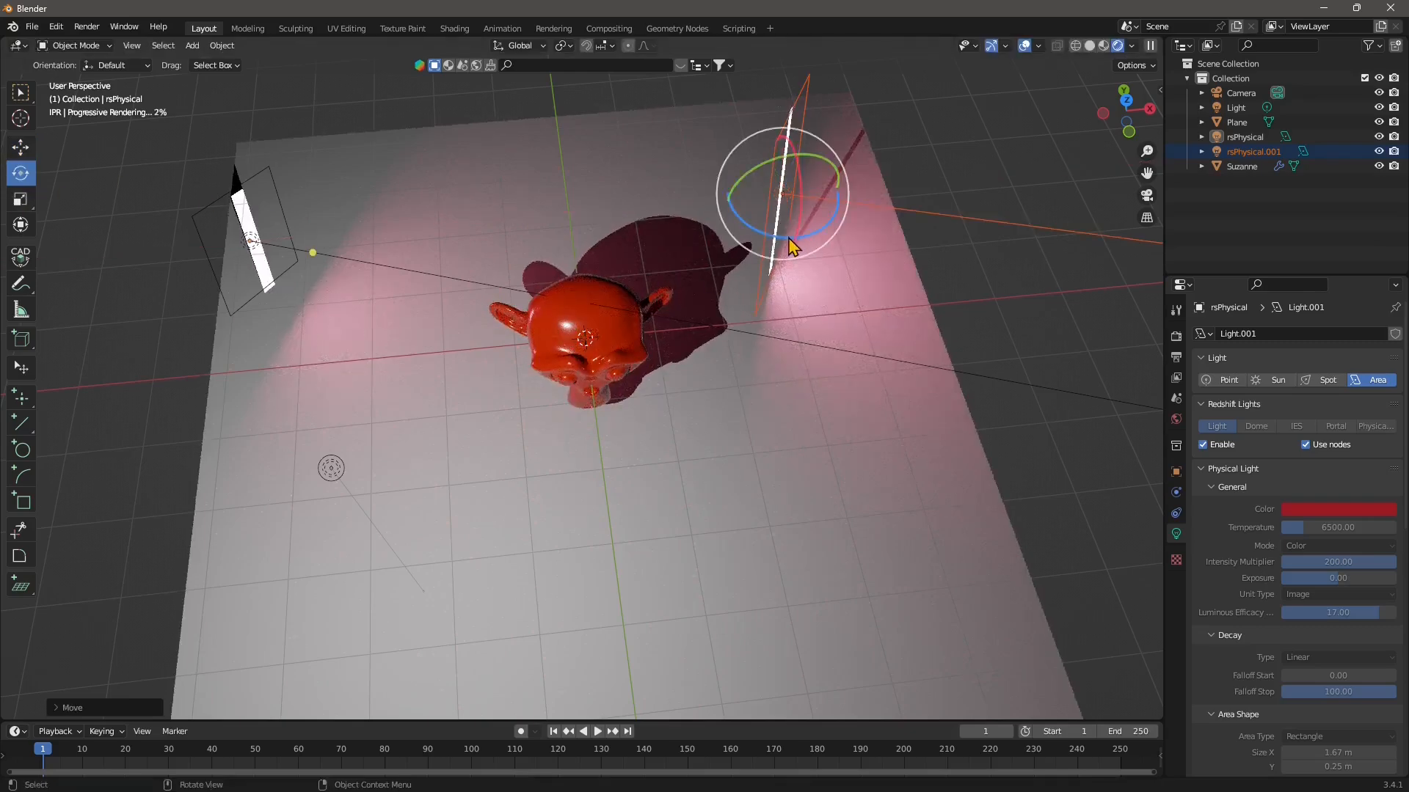
drag(808, 240, 709, 215)
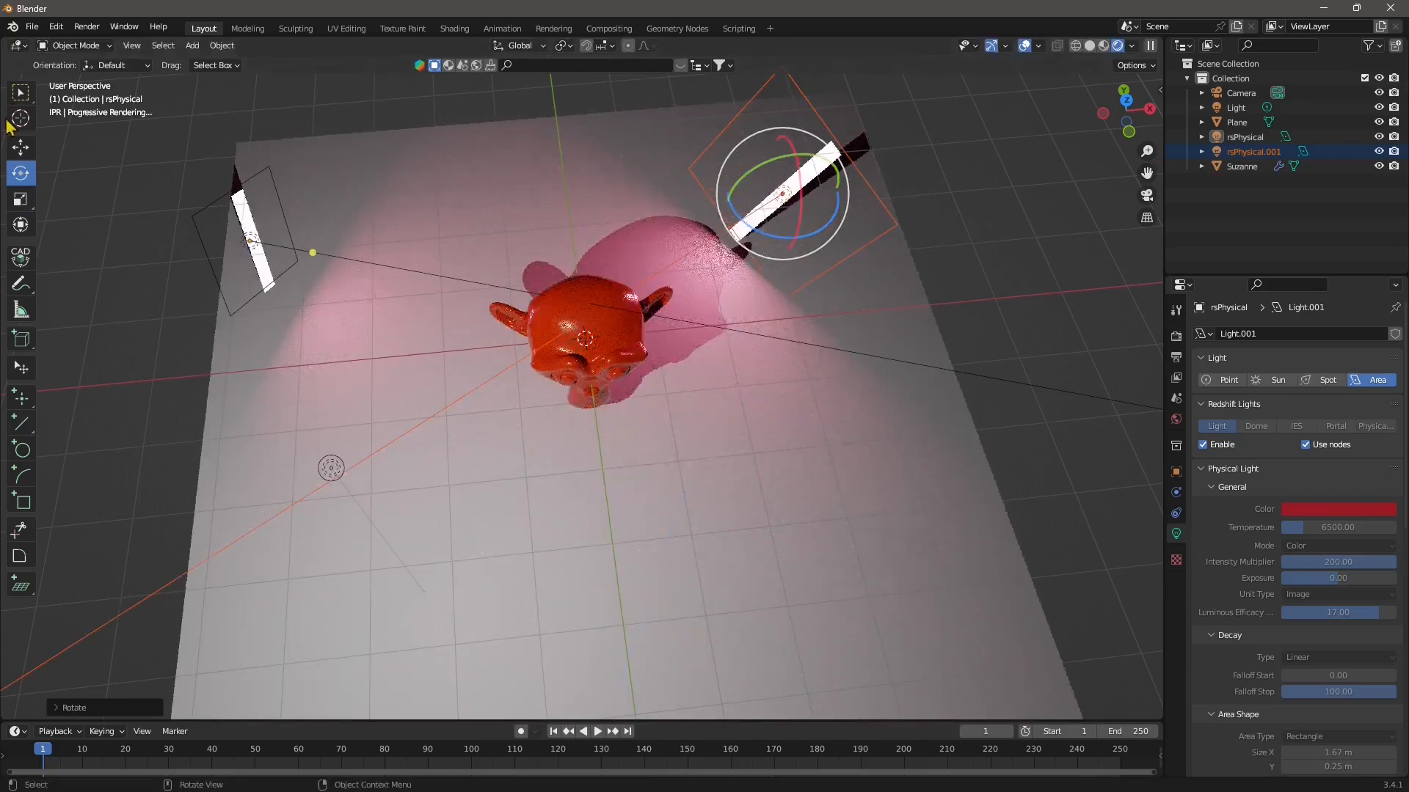
Move the duplicated area light farther back from the monkey, toward the plane's nearest far corner.
key(shift+space)
key(g)
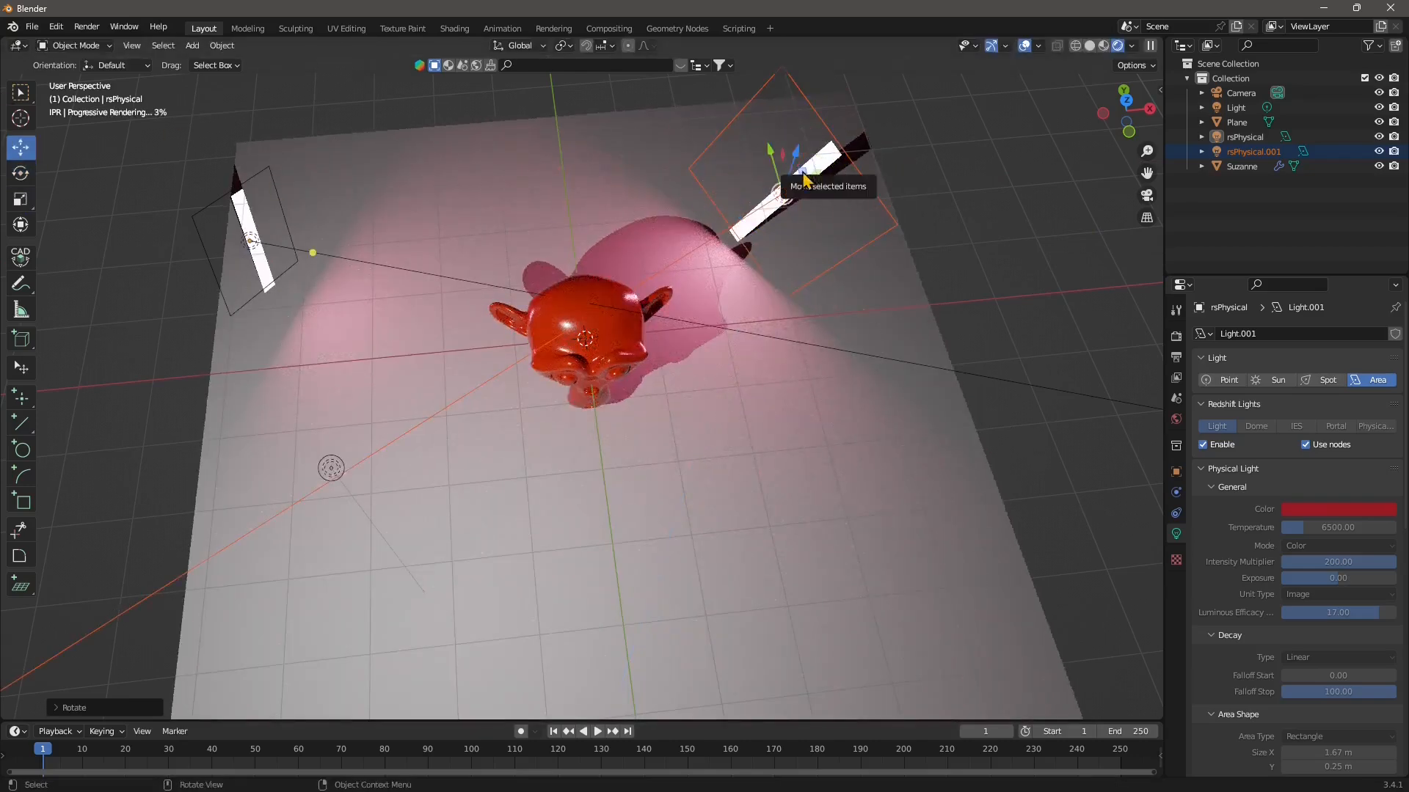
drag(804, 182, 871, 137)
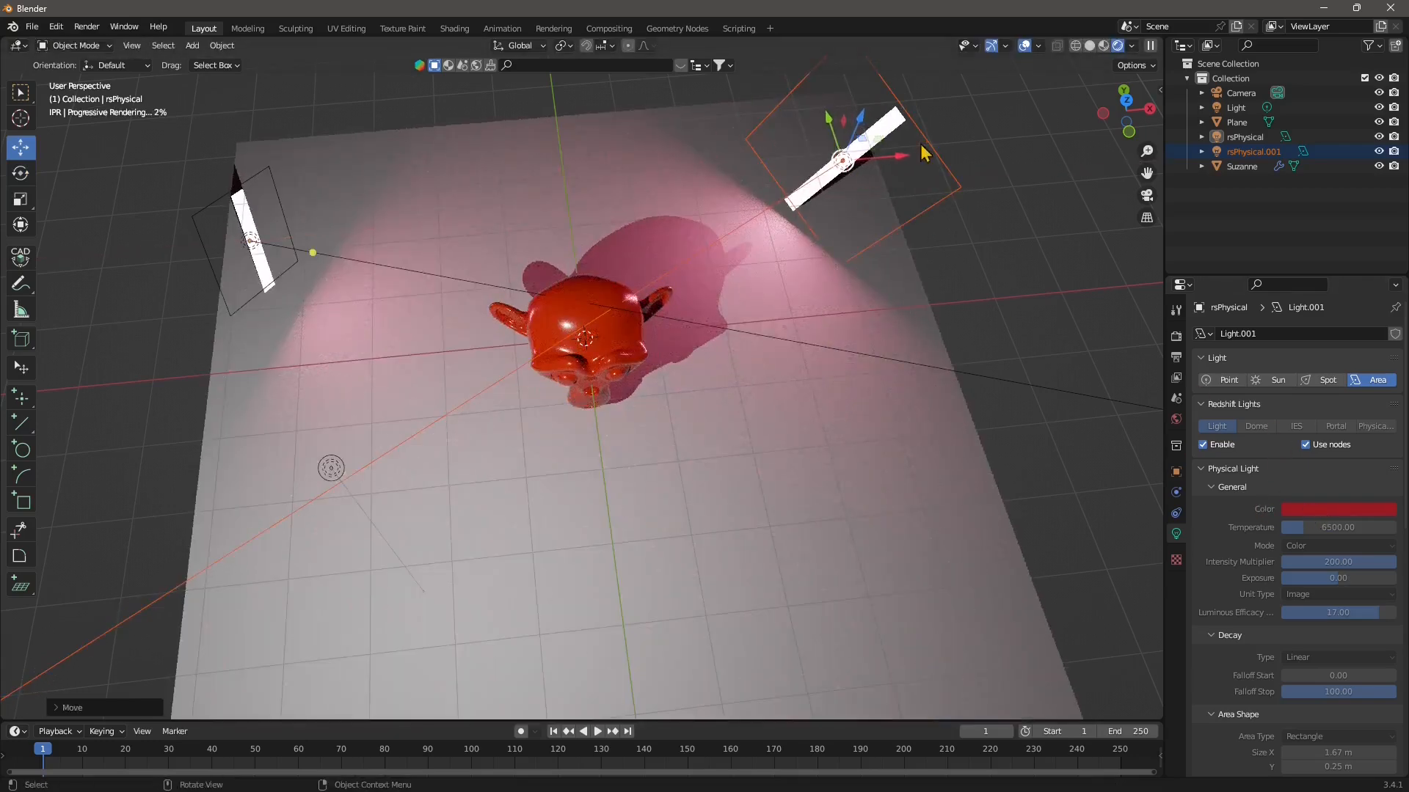
Select only the duplicated area light and change its RS Physical Light node color to blue-violet in the Shading workspace.
click(986, 140)
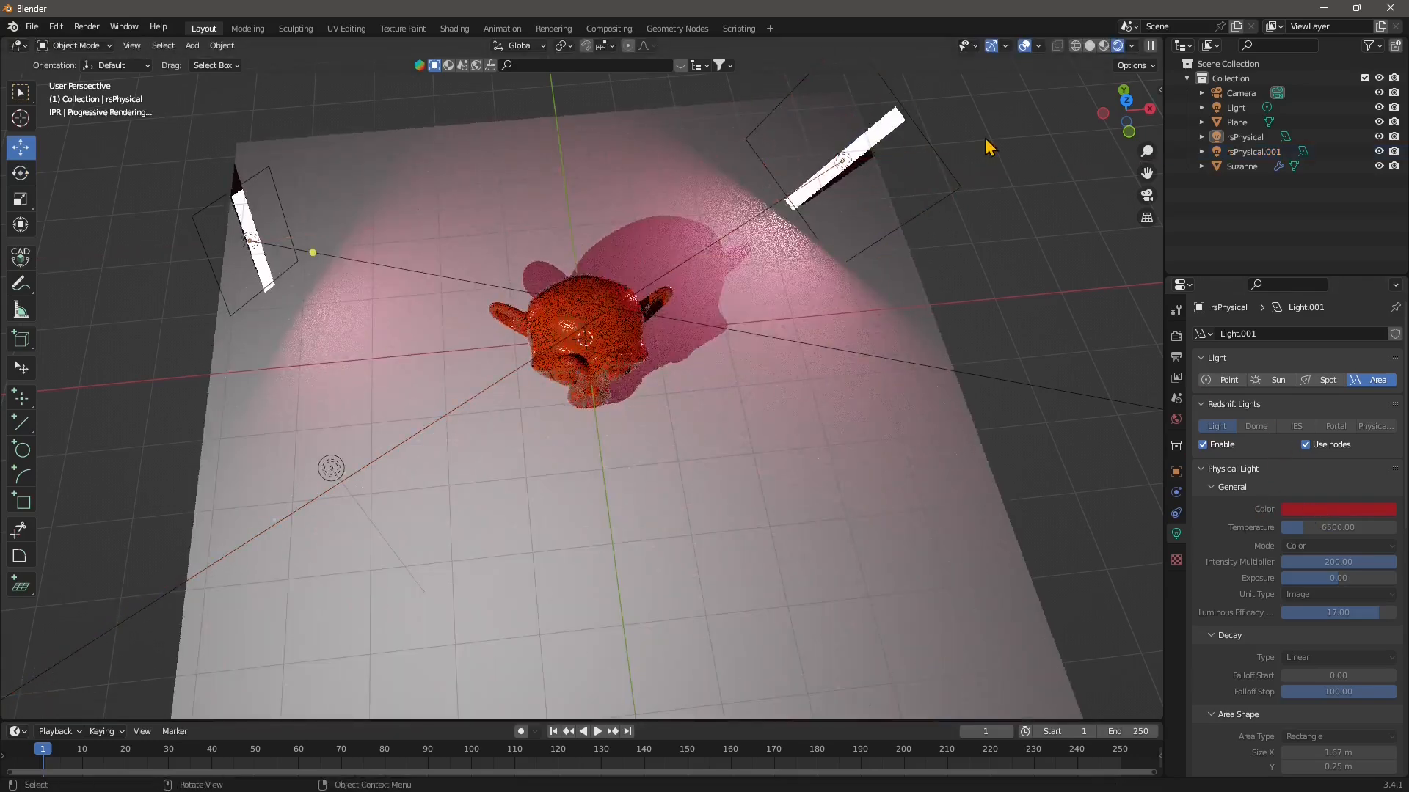
click(880, 134)
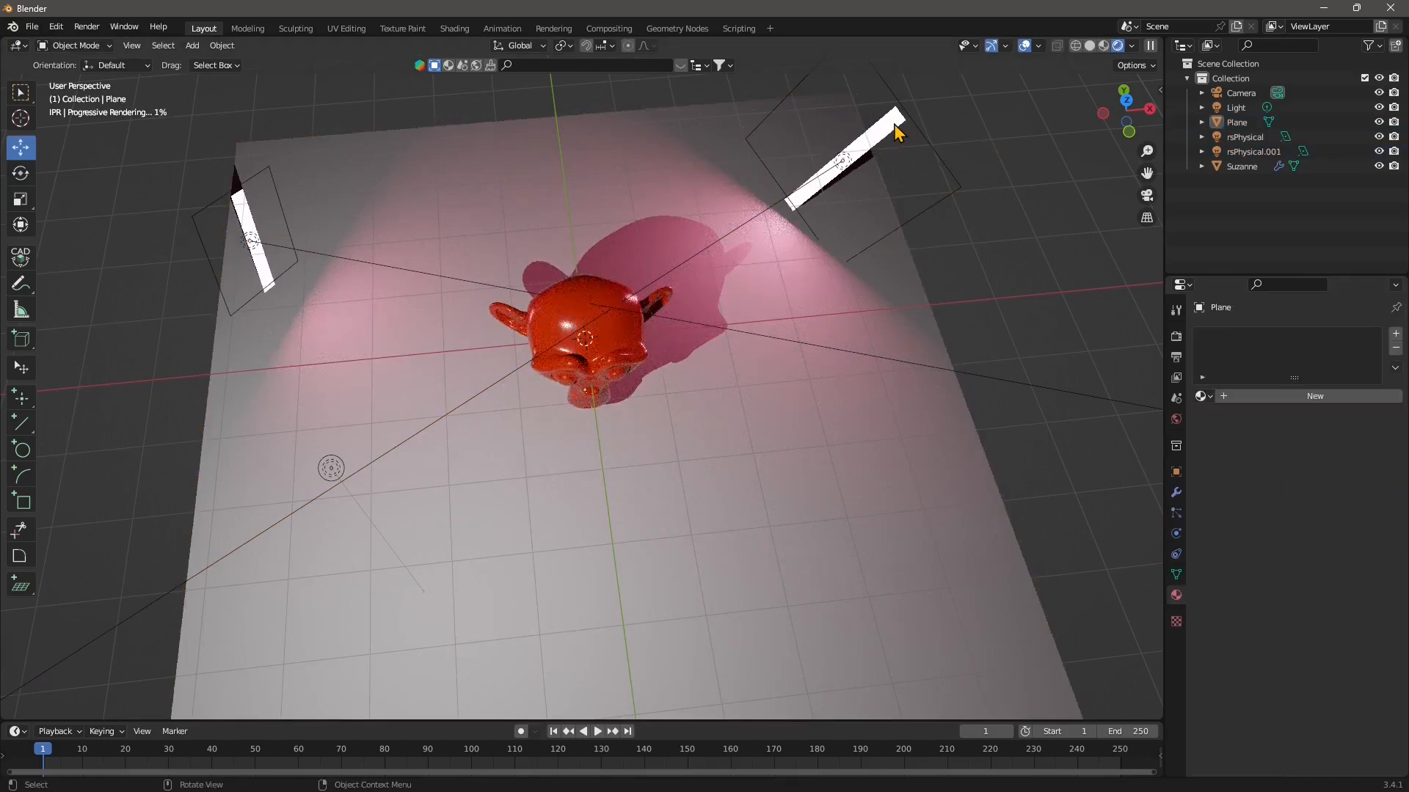
click(861, 233)
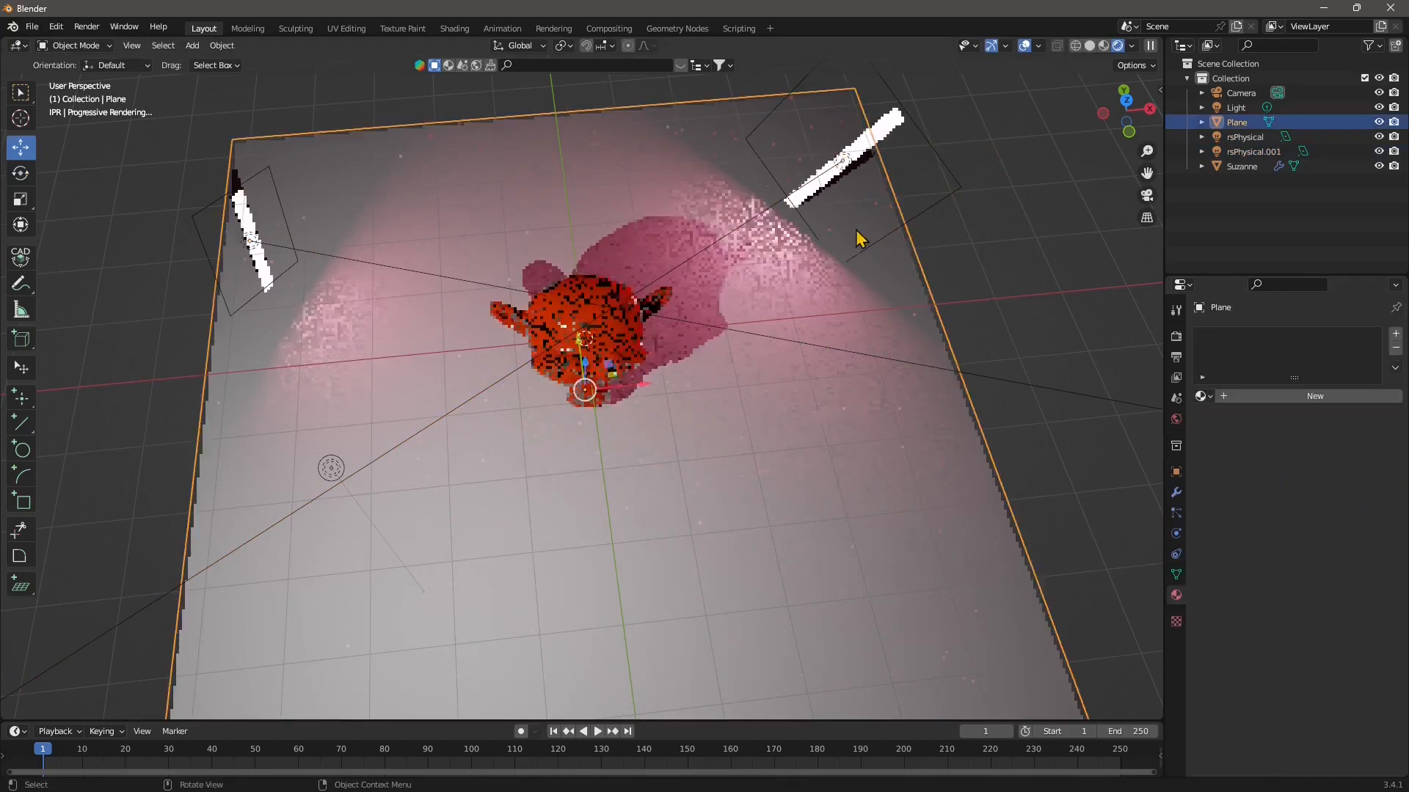
click(950, 196)
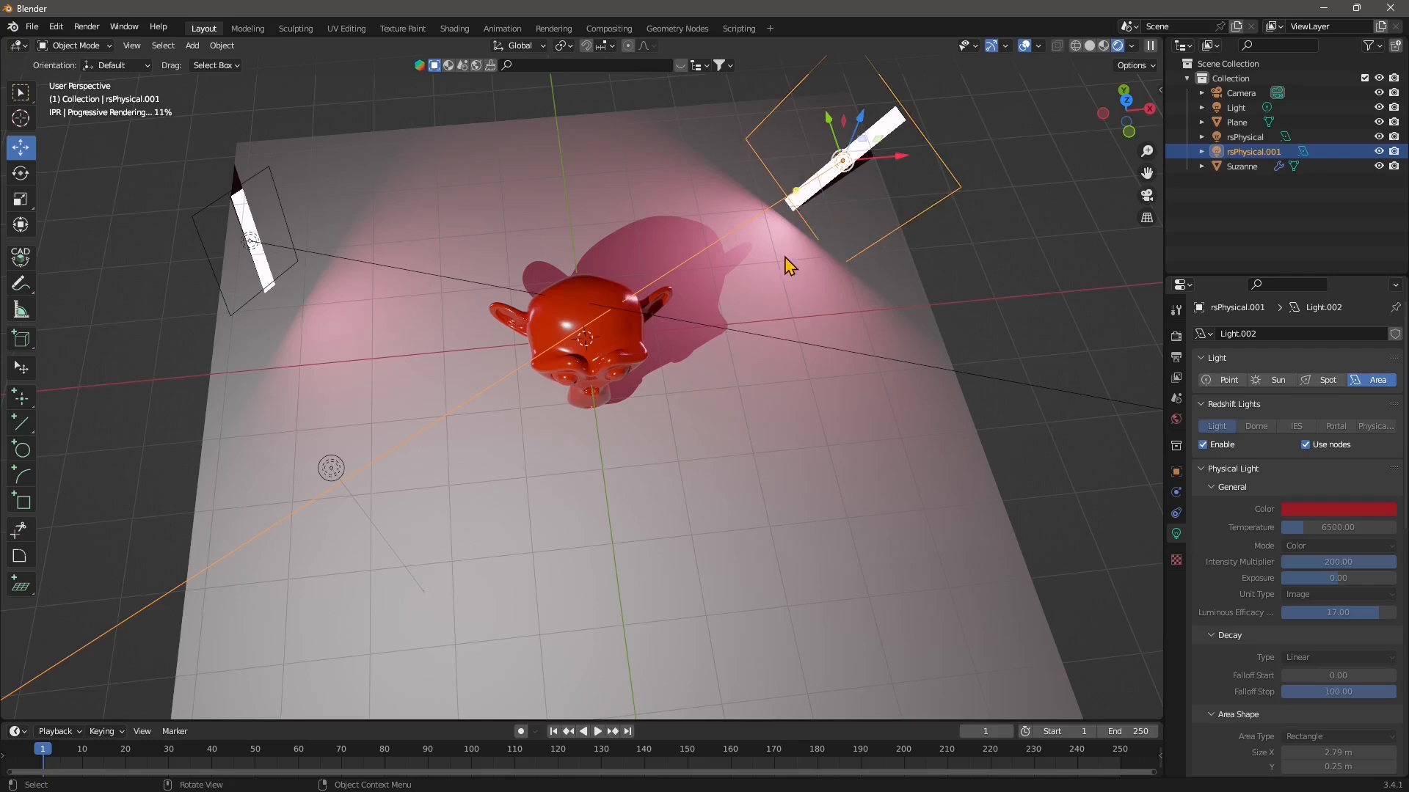
click(454, 28)
click(635, 606)
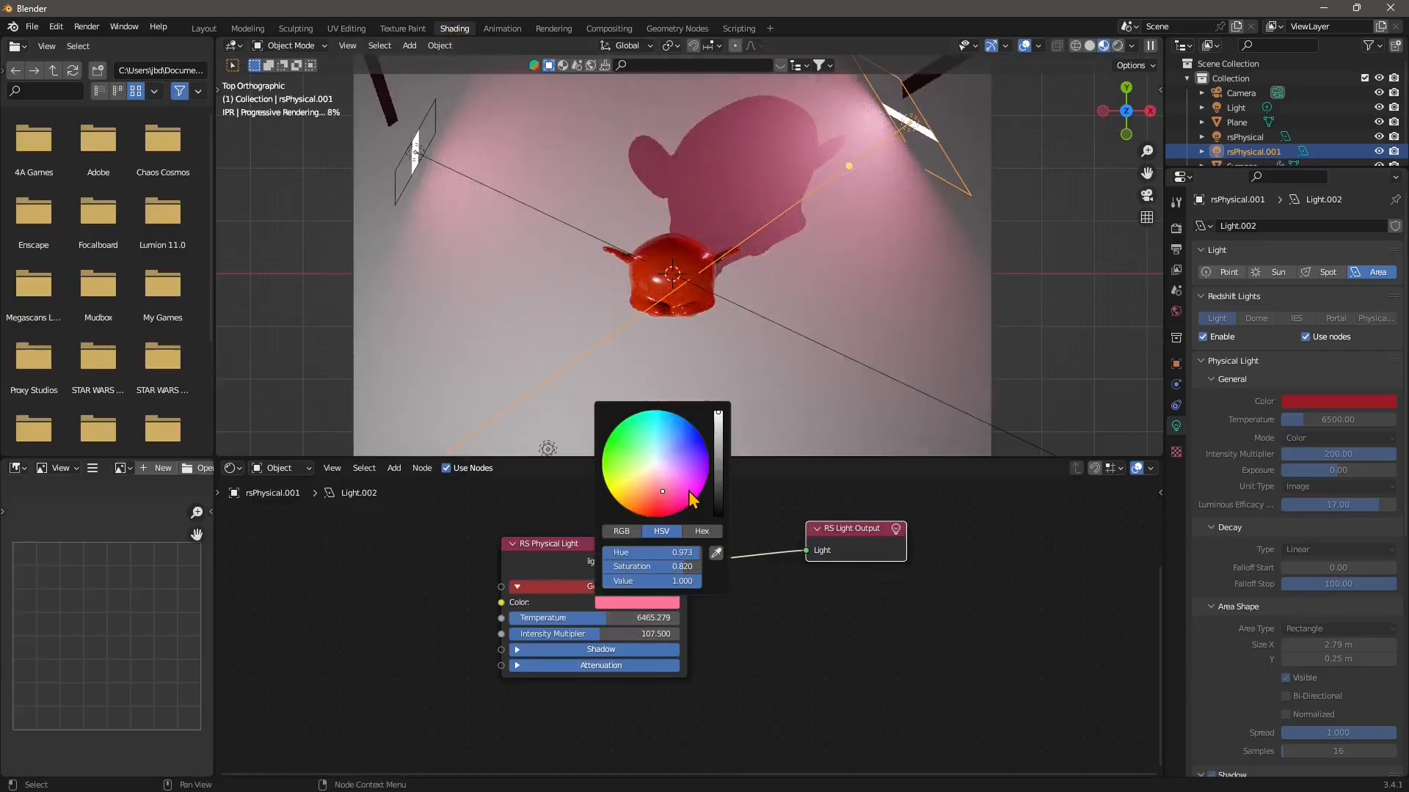
click(705, 457)
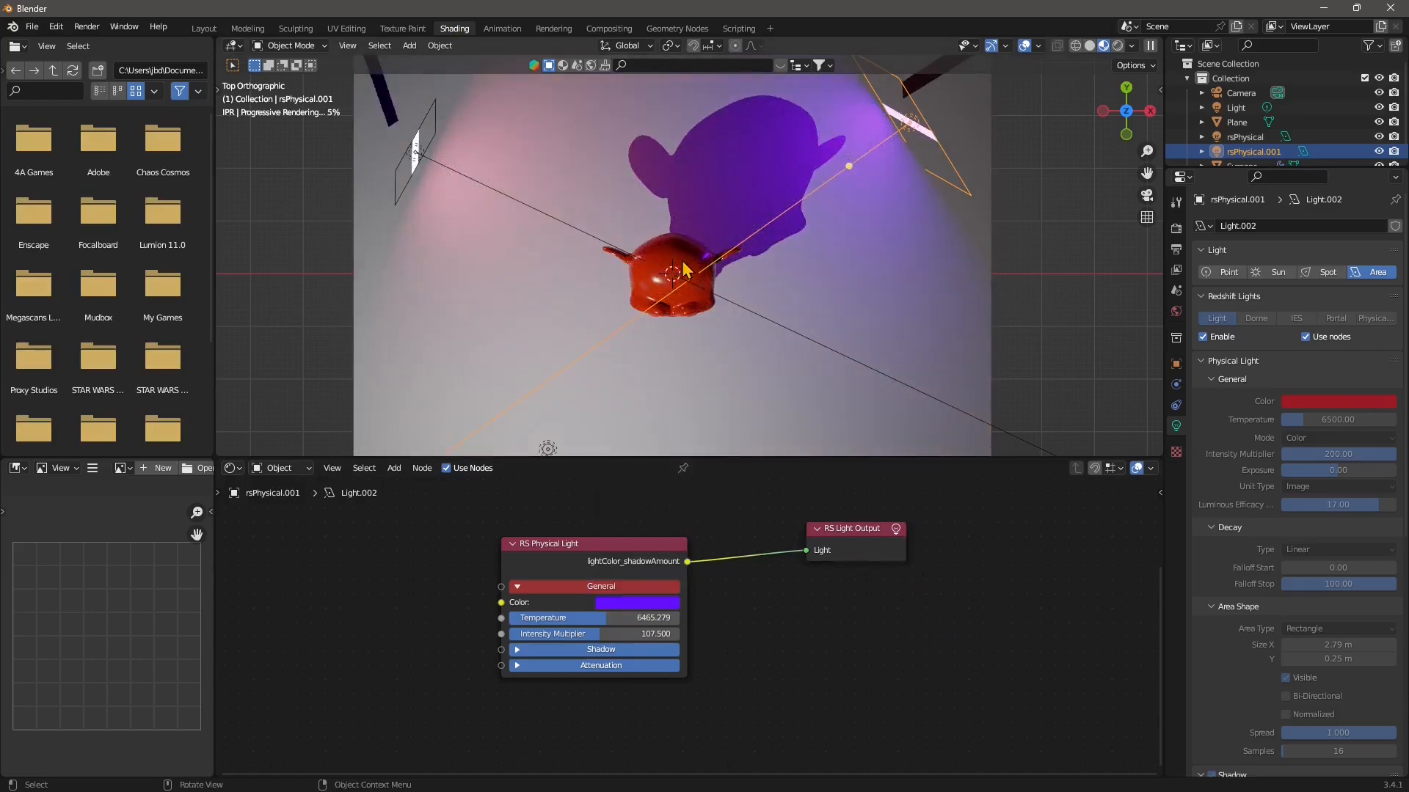
Turn off node-based control for the selected area light and reduce its intensity multiplier to 49.06.
middle_drag(683, 270, 547, 260)
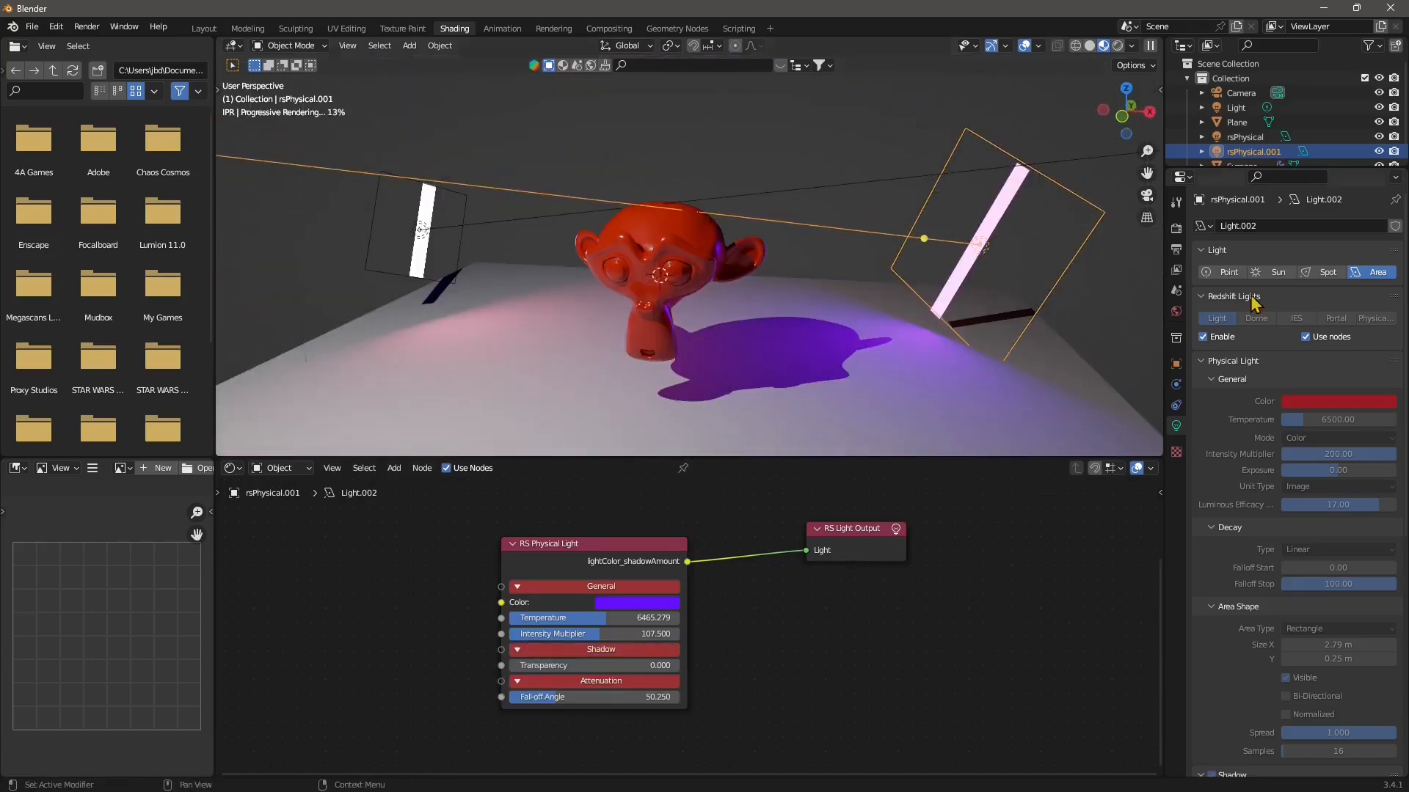
click(1305, 337)
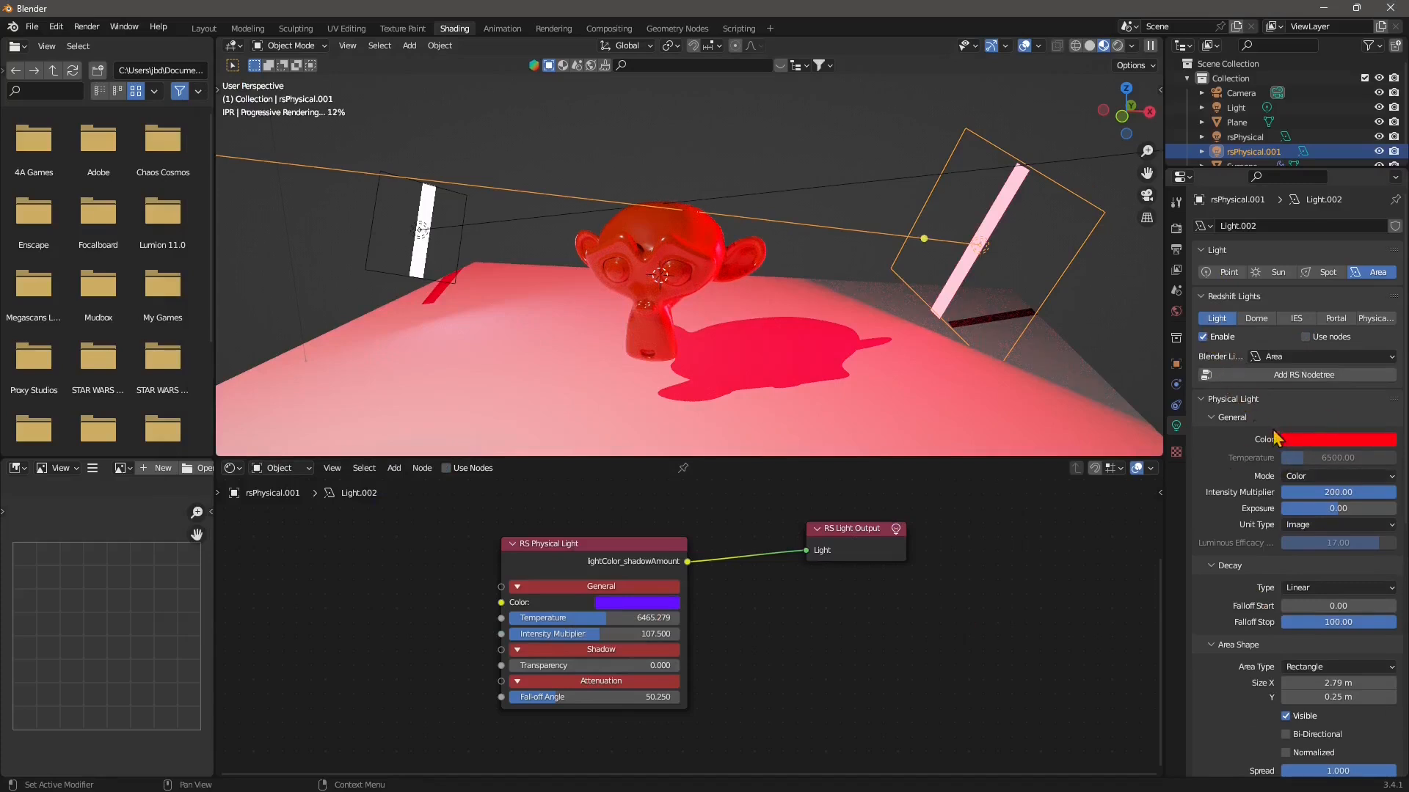
click(1204, 337)
click(1203, 337)
click(1339, 478)
click(1340, 485)
drag(1338, 493, 1275, 498)
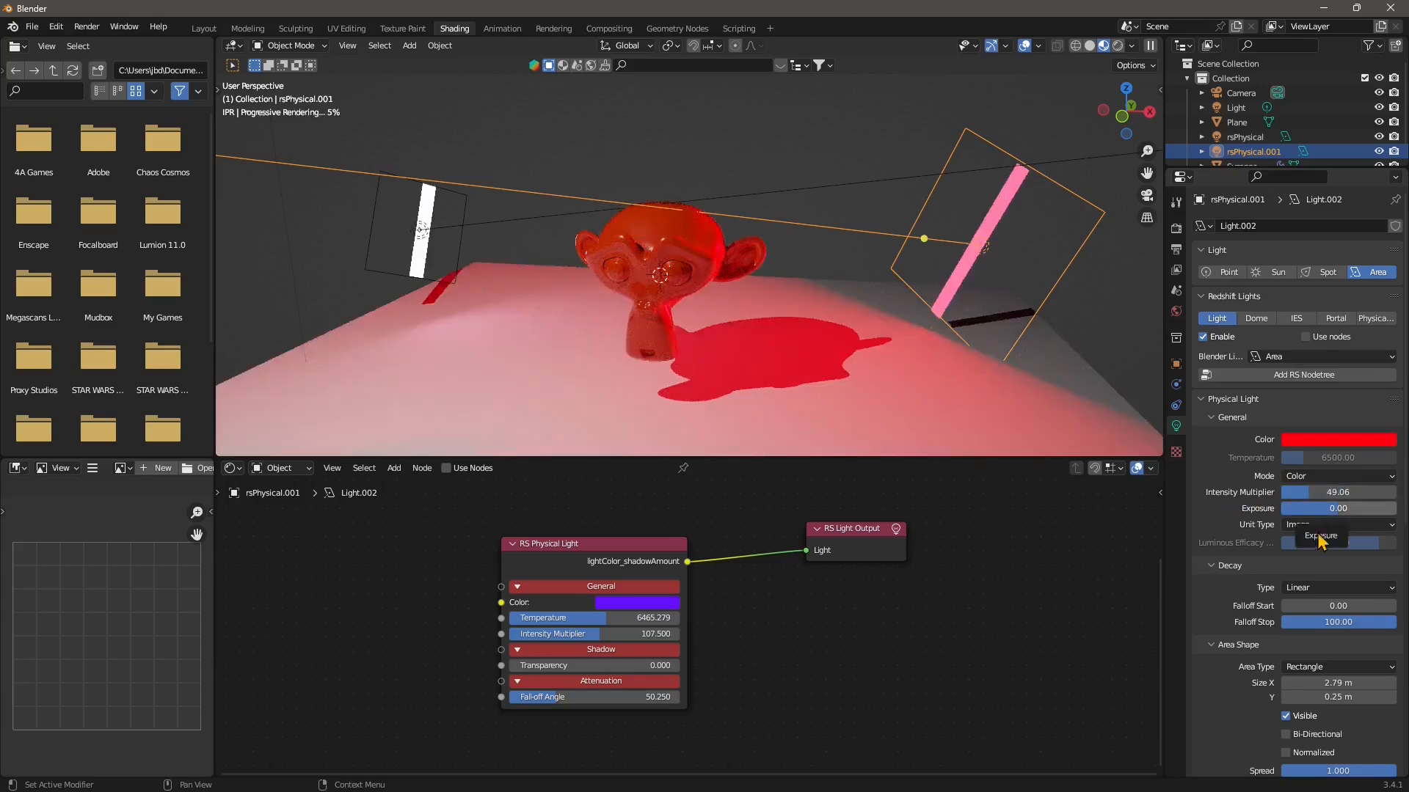
Compare the None, Inverse-square and Linear decay types on the light and set its decay to Inverse-square.
scroll(1323, 510, down, 2)
click(1320, 529)
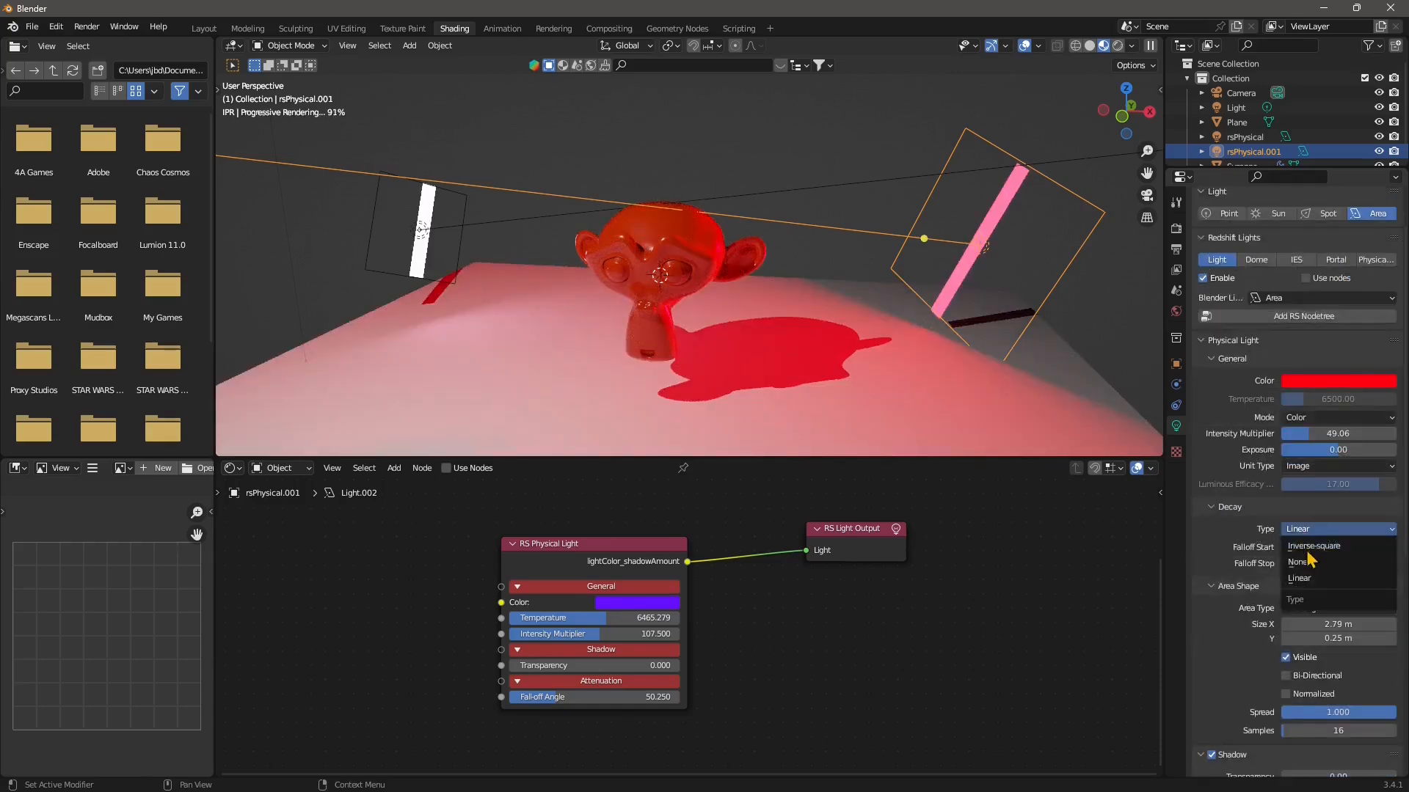
click(1304, 562)
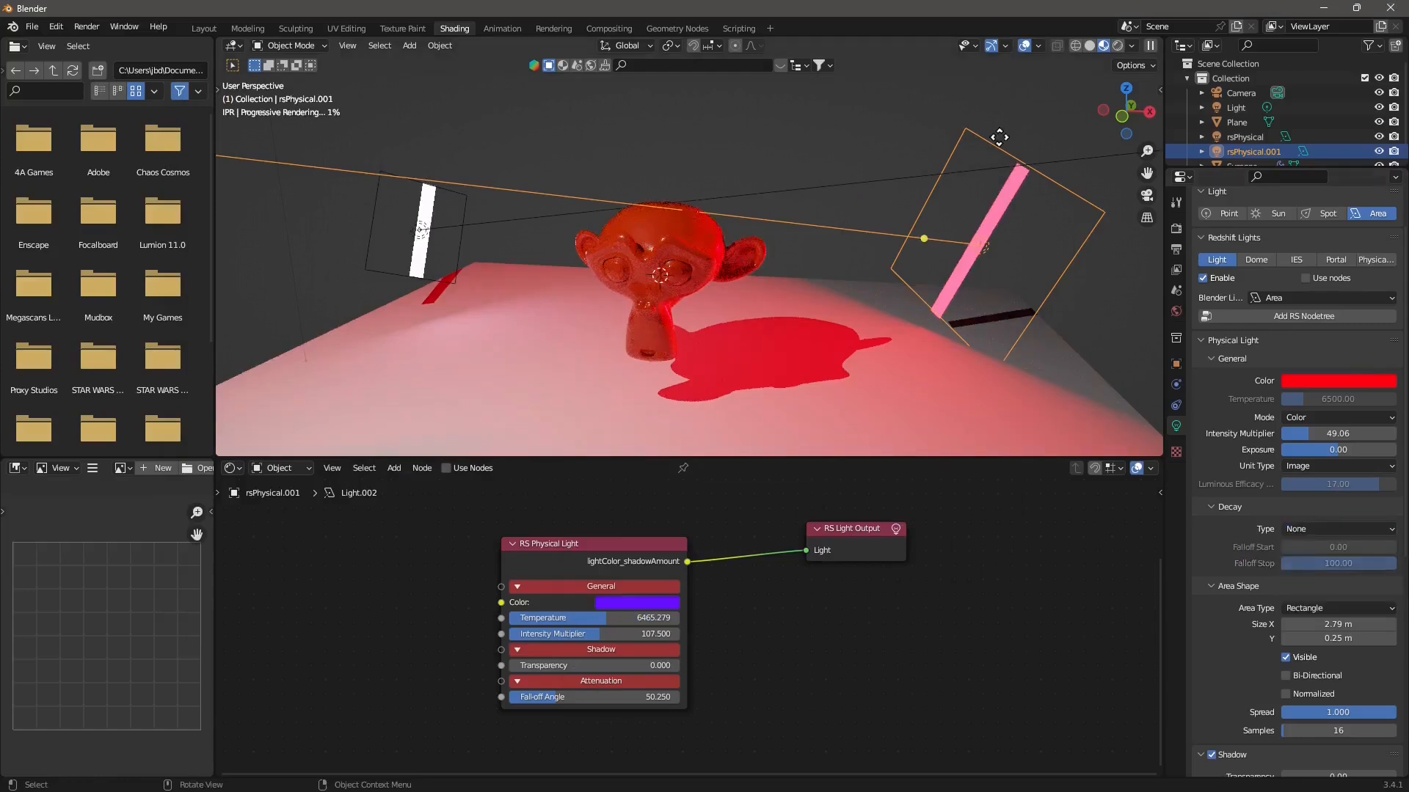
click(1321, 529)
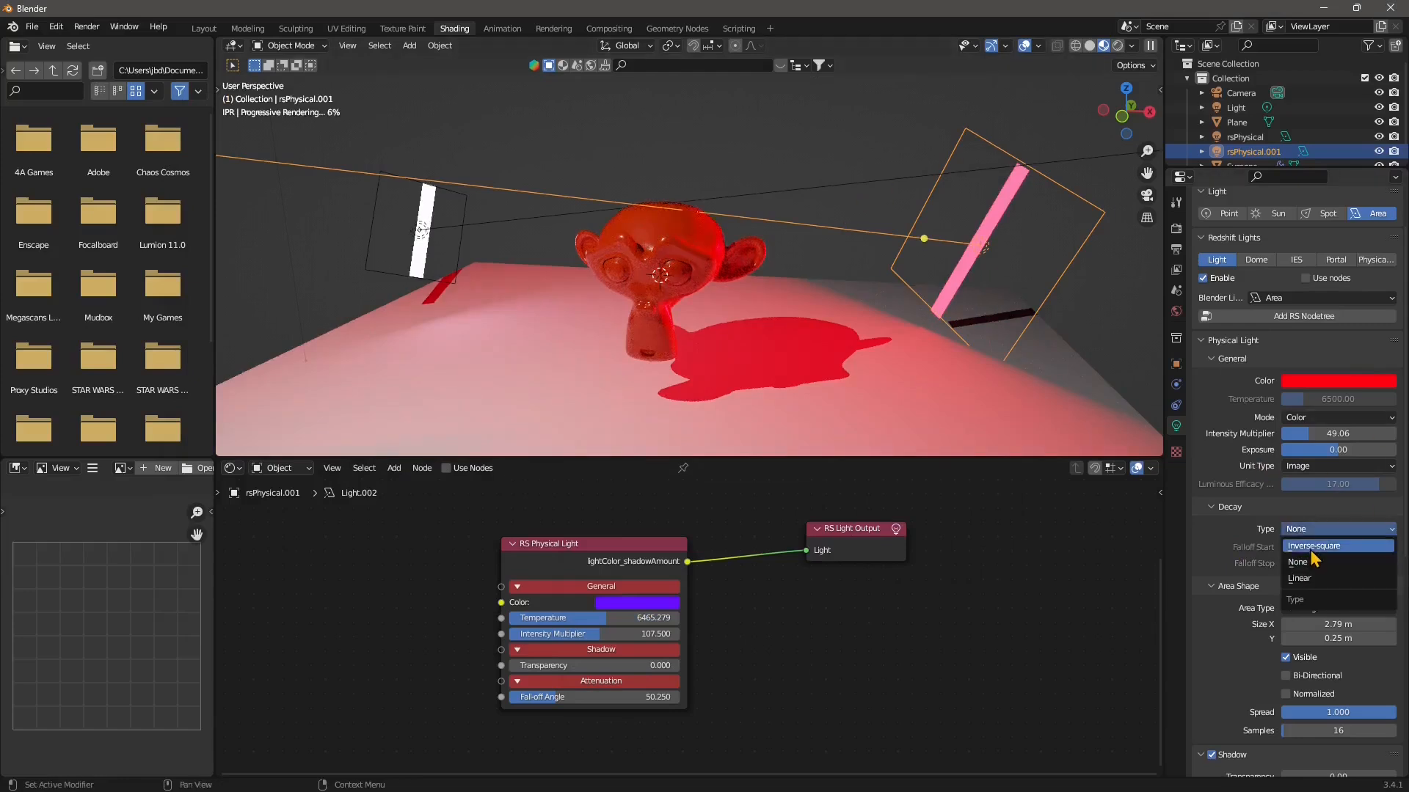
click(1313, 552)
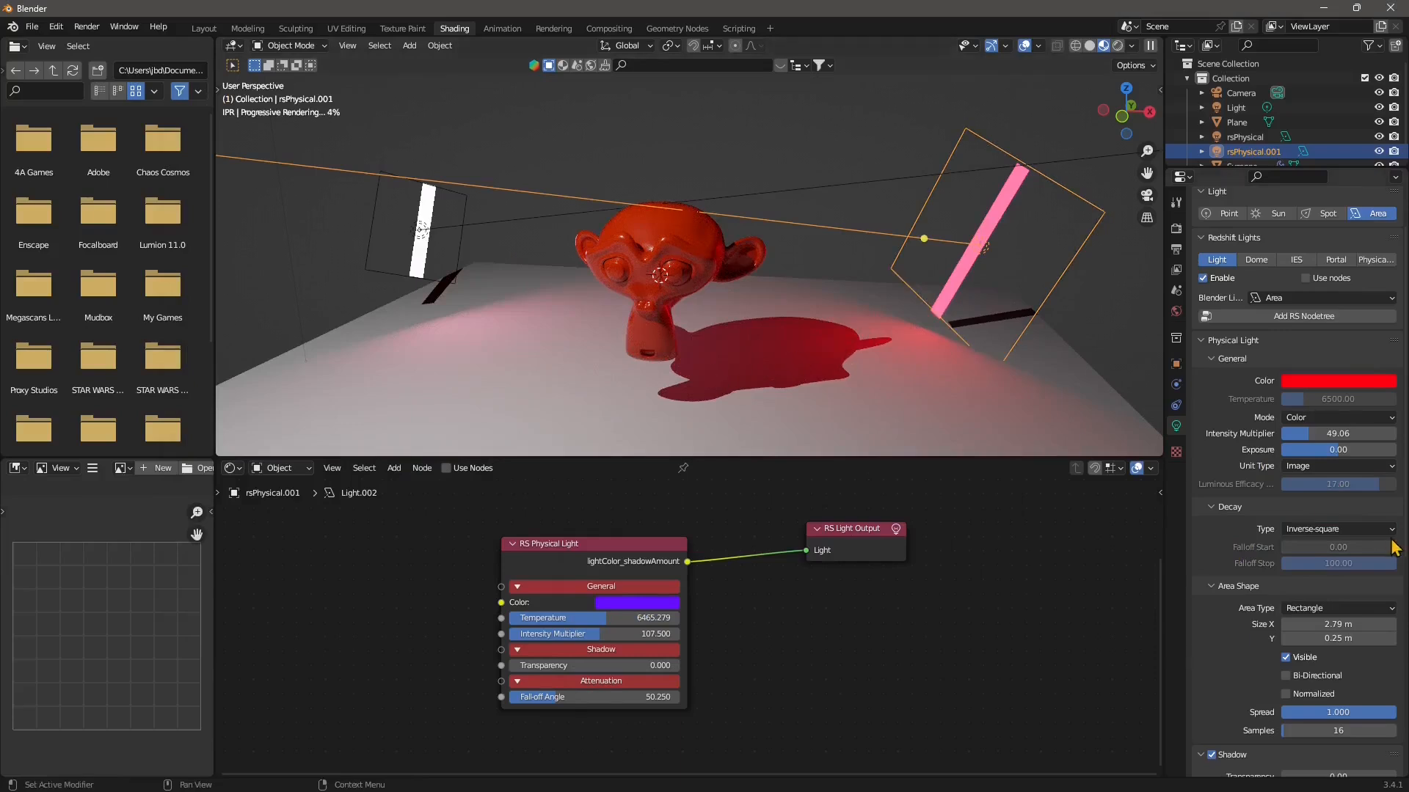
click(1302, 530)
click(1298, 580)
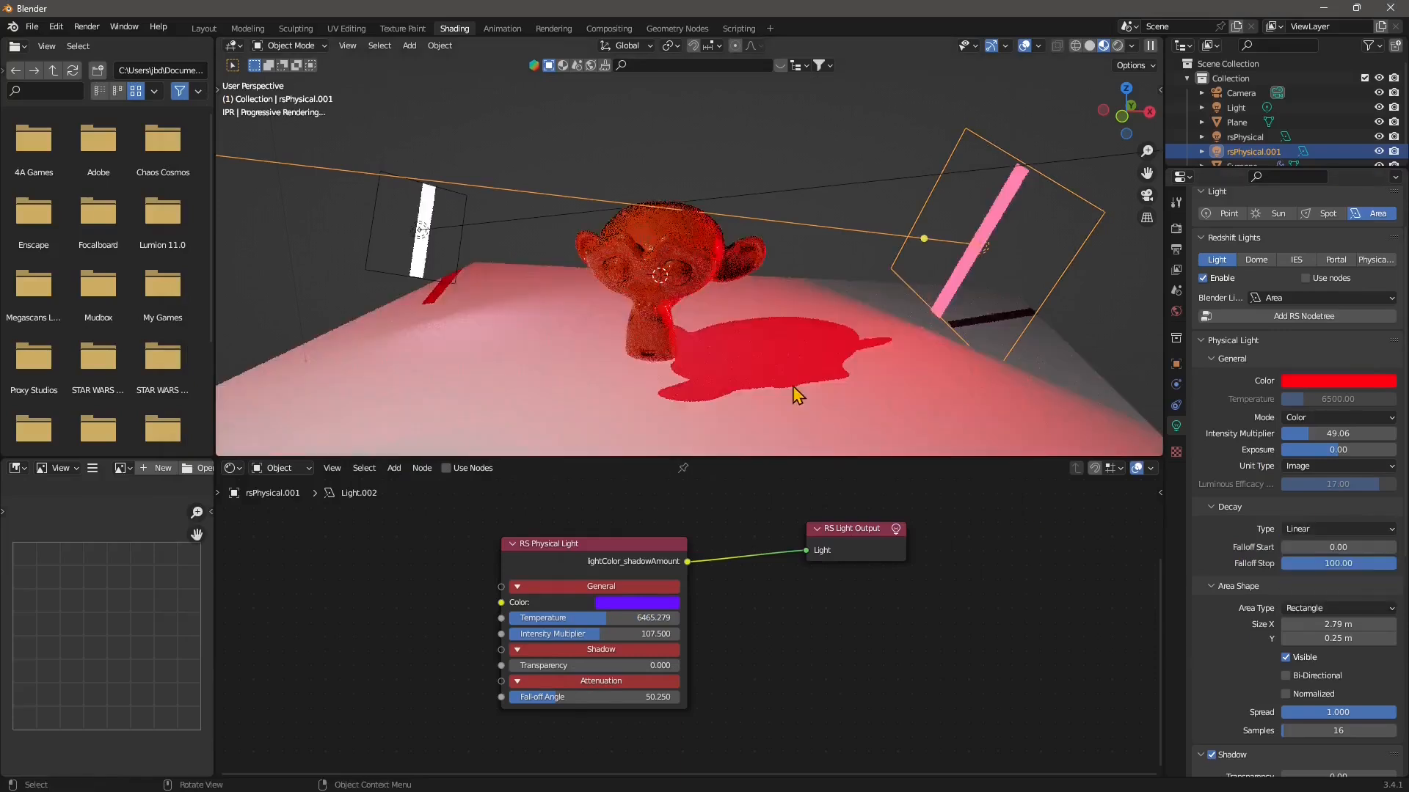
click(1299, 530)
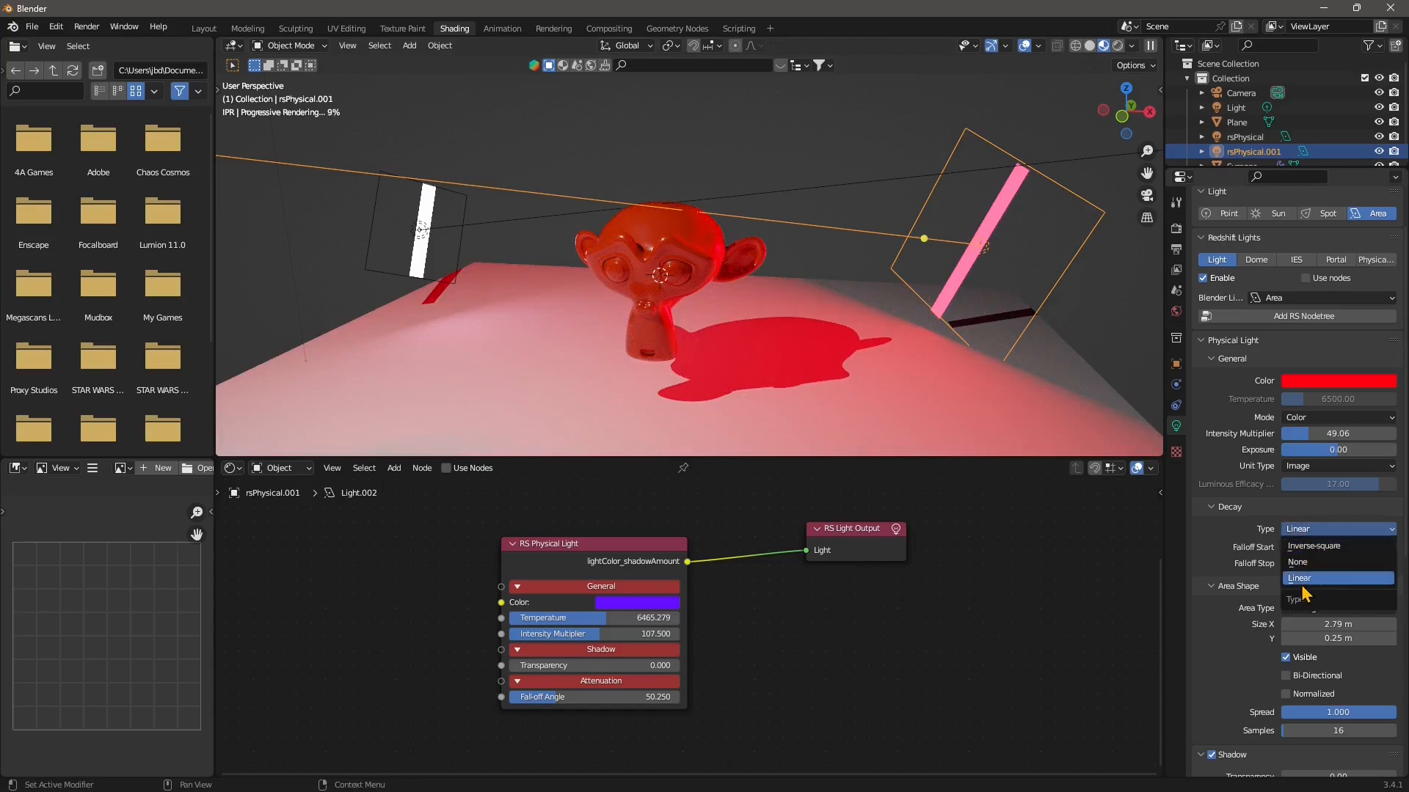
click(1313, 546)
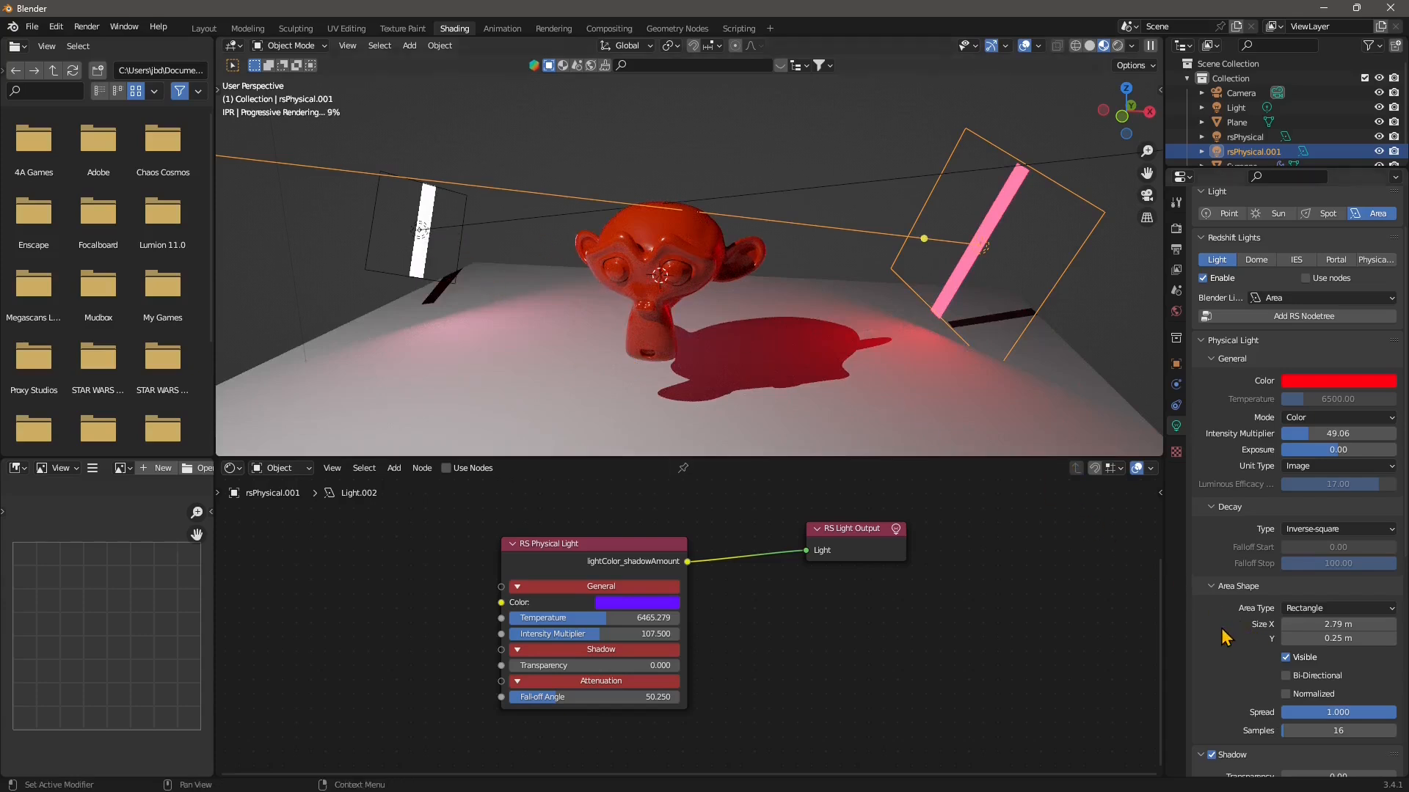
Try the Disk, Sphere and Cylinder area types on the selected light.
click(1299, 609)
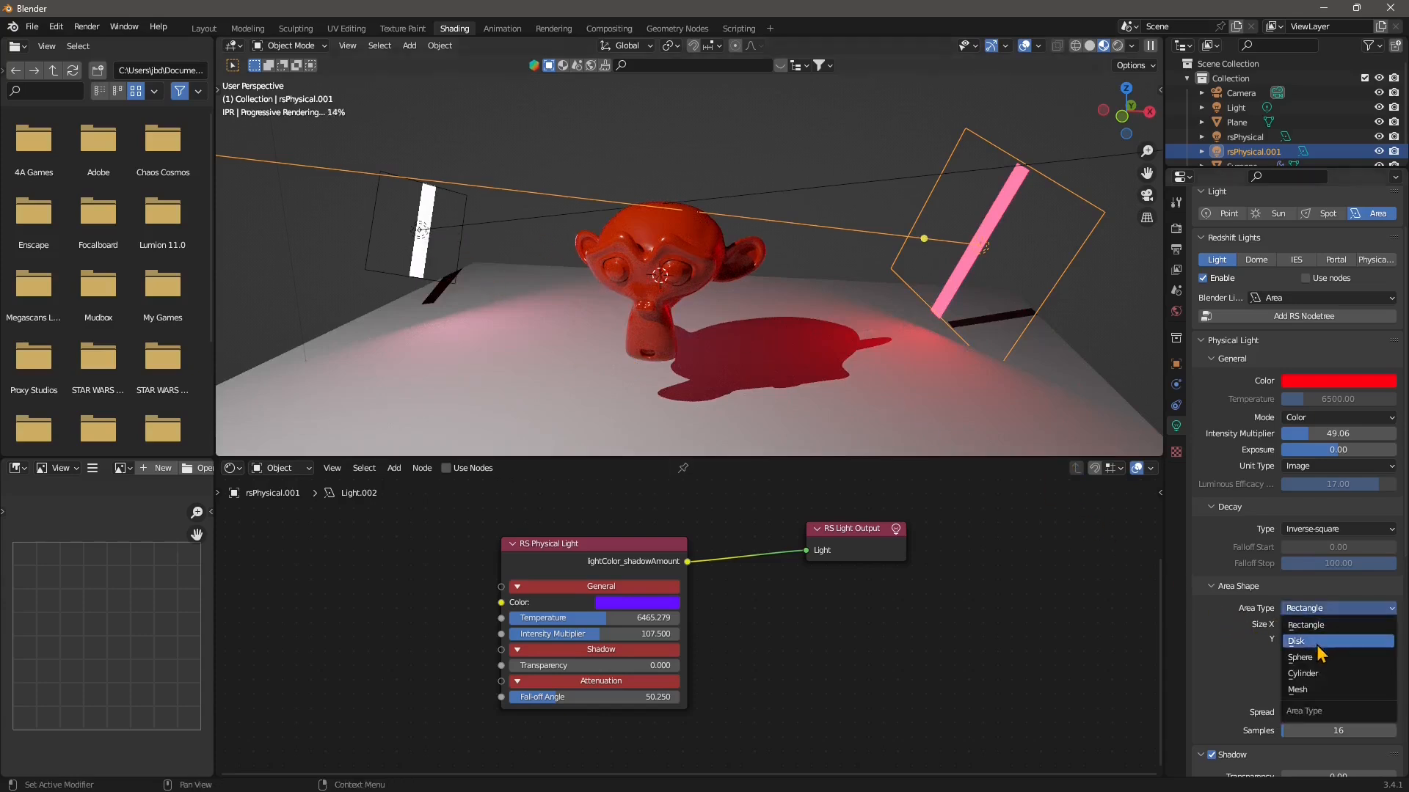
click(1315, 643)
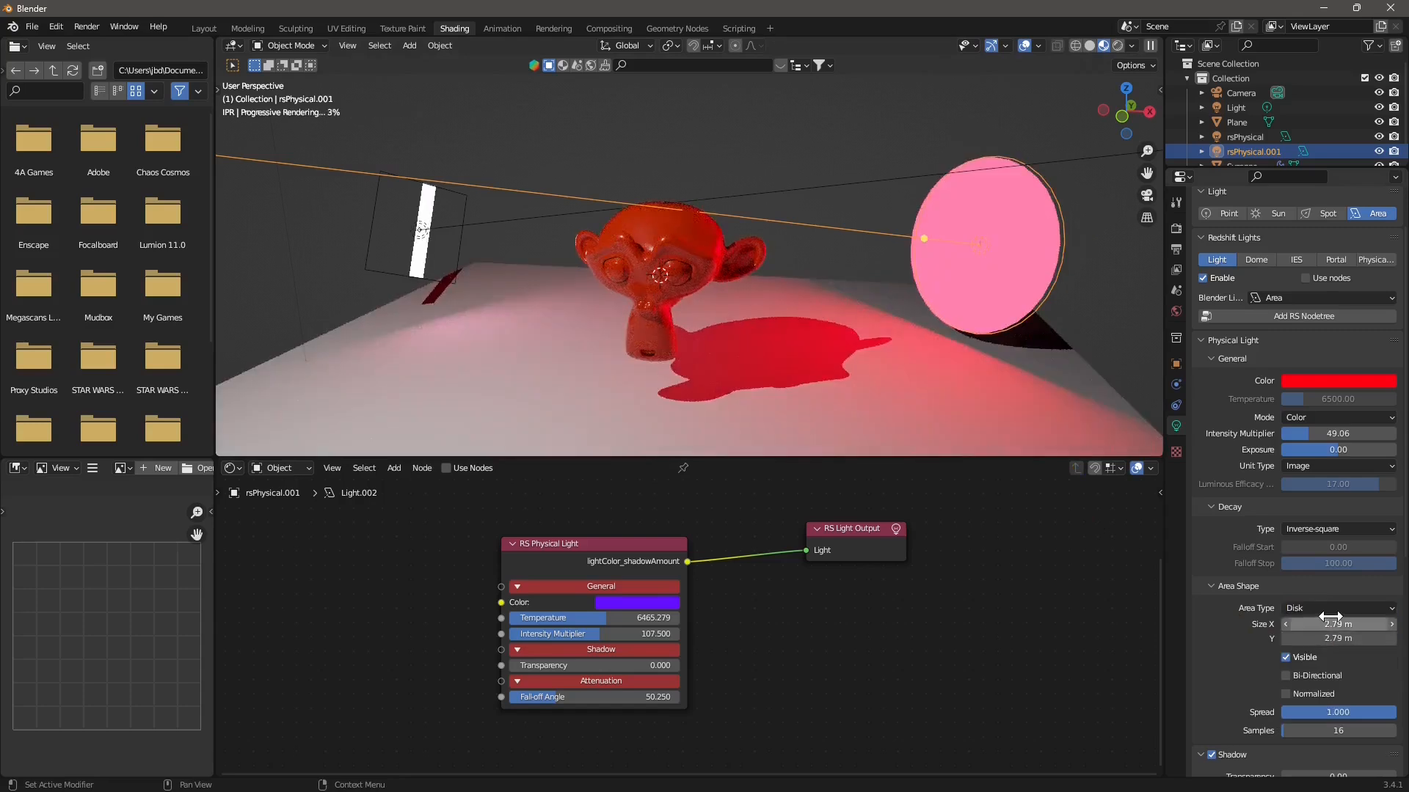
click(1325, 608)
click(1318, 659)
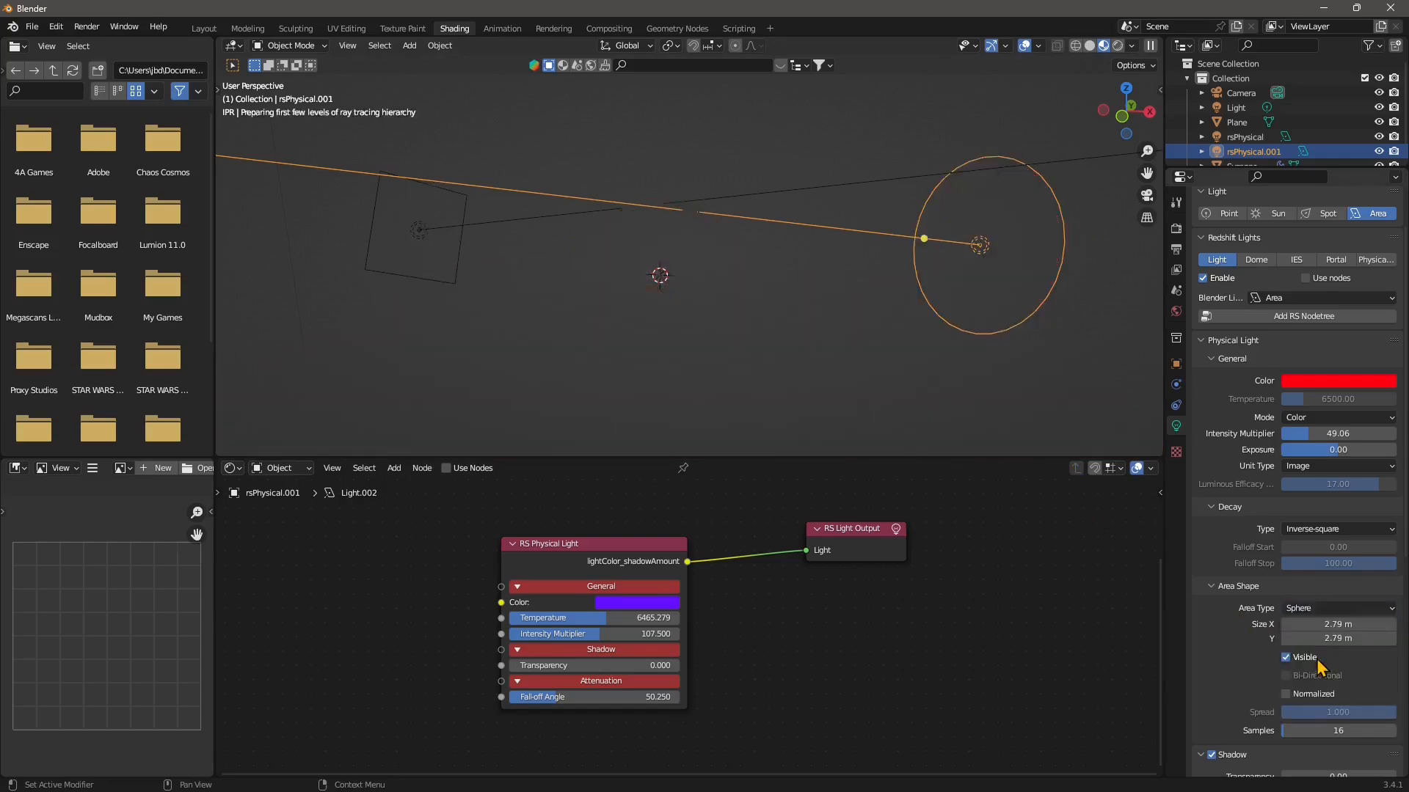
click(1340, 610)
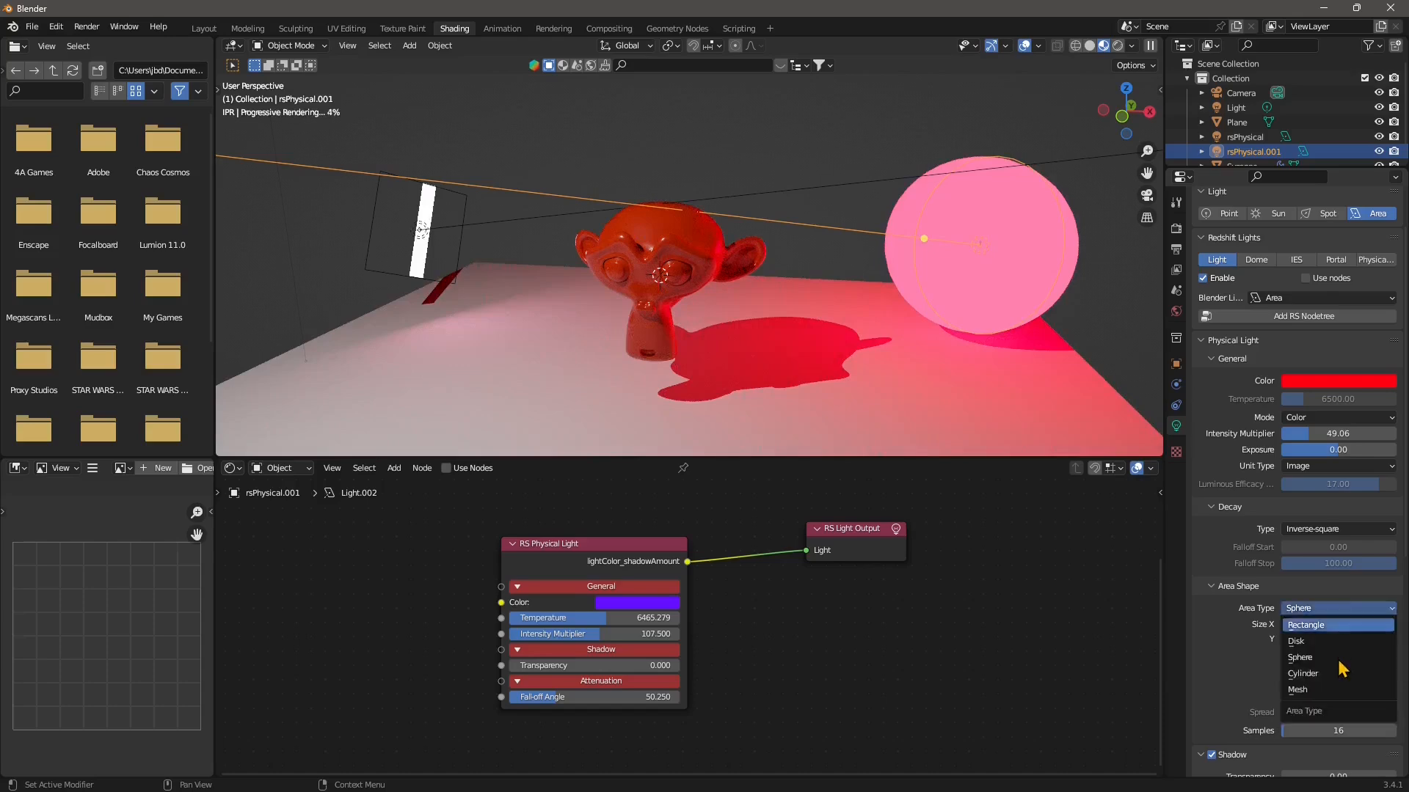
click(1337, 669)
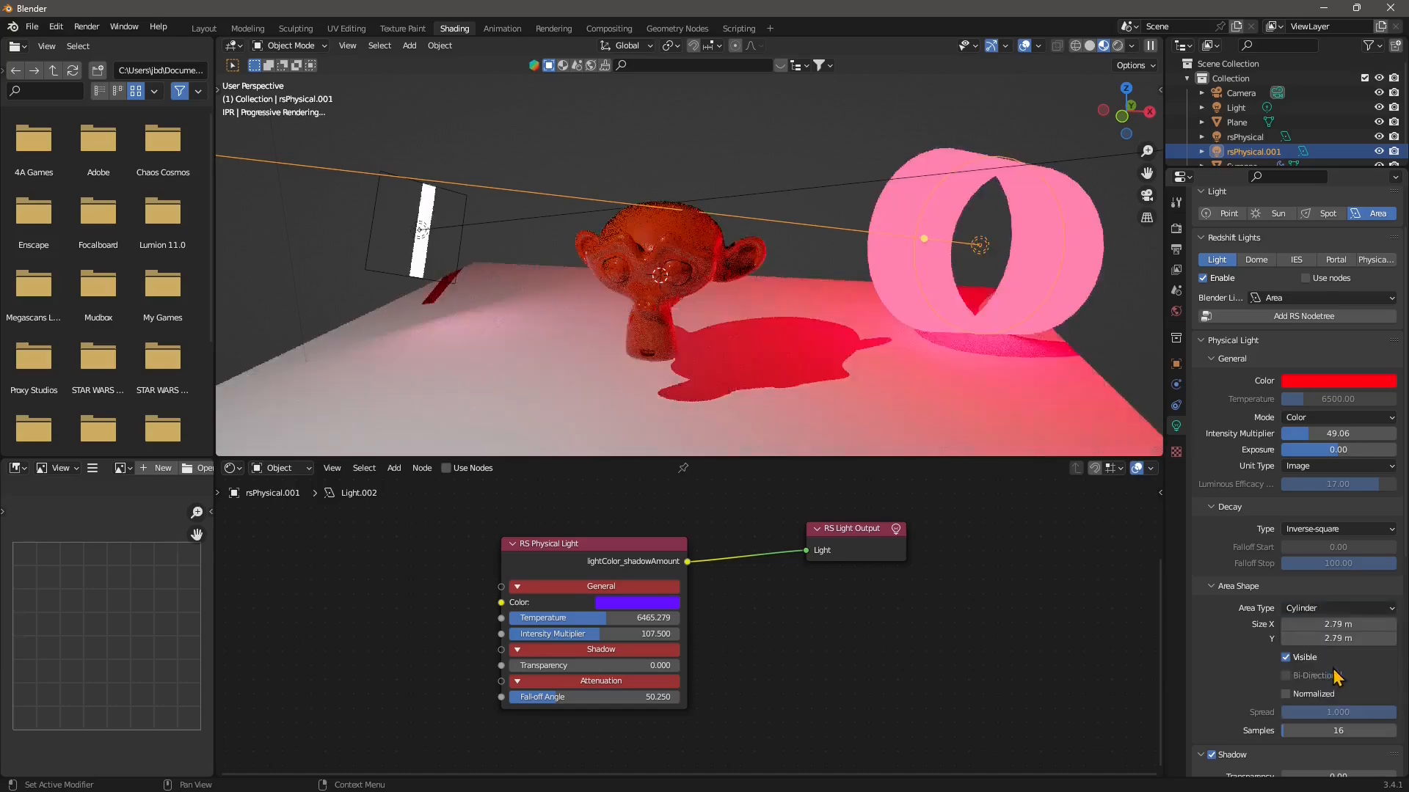
Set the light's area type to Rectangle and resize it to 2.7 m in X and 2.21 m in Y.
click(1344, 609)
click(1336, 628)
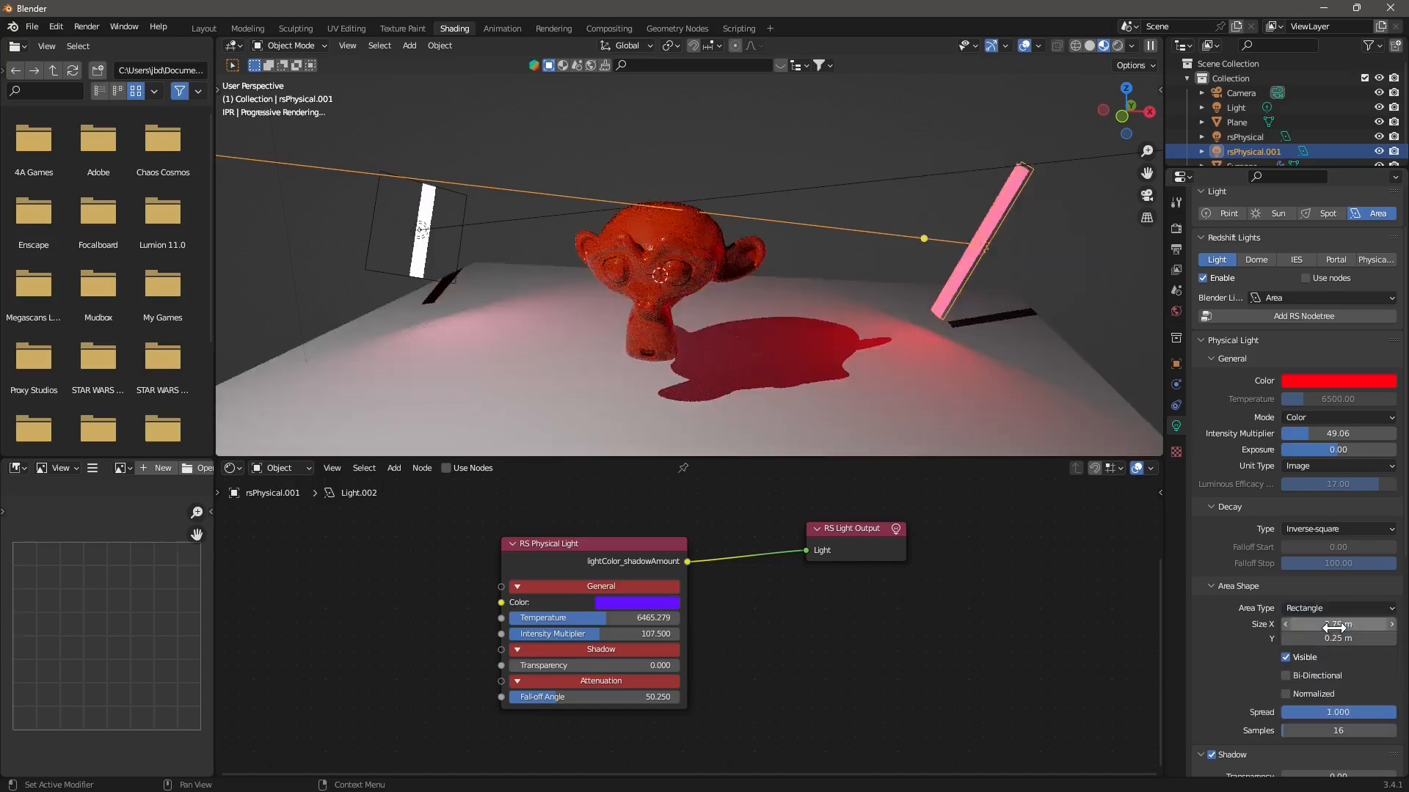
drag(1340, 624, 1403, 638)
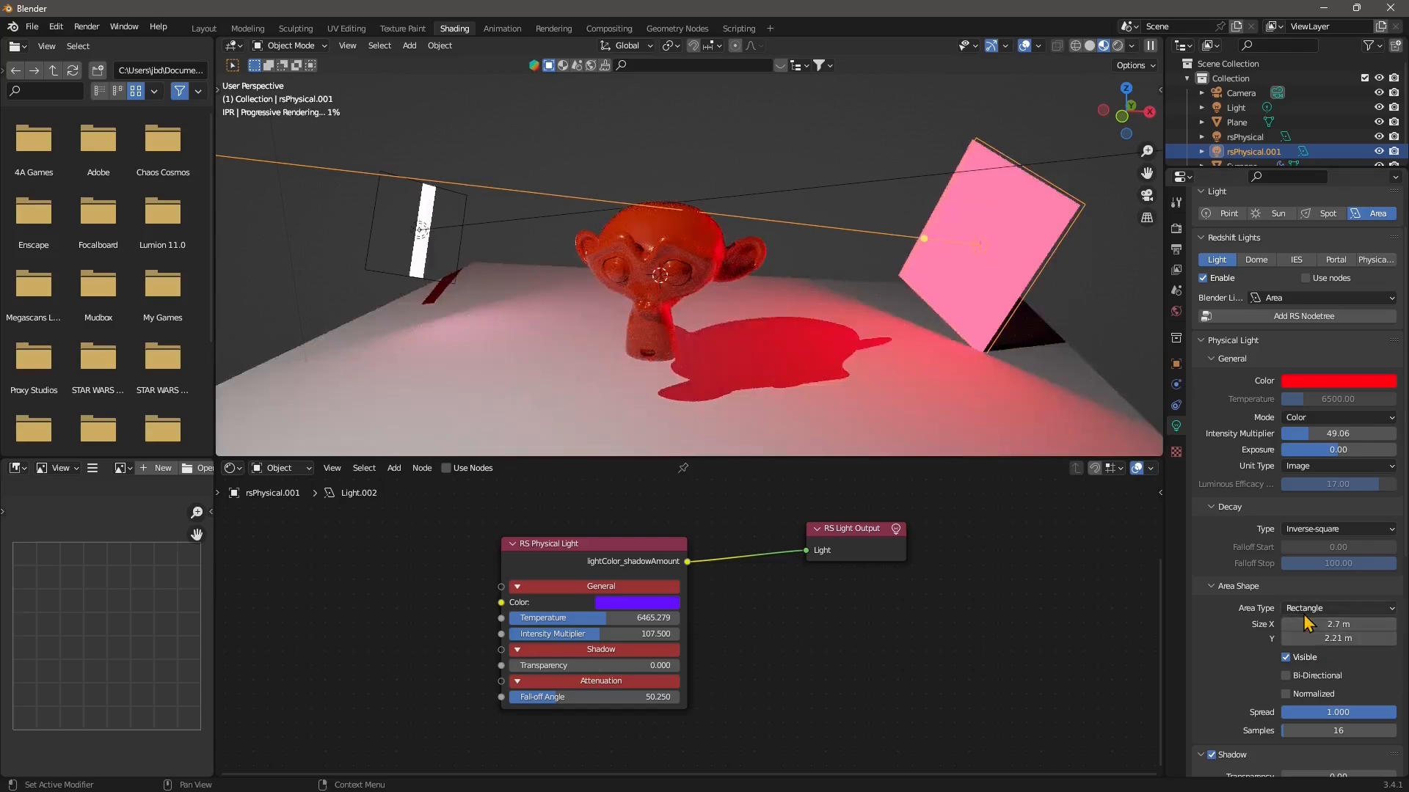
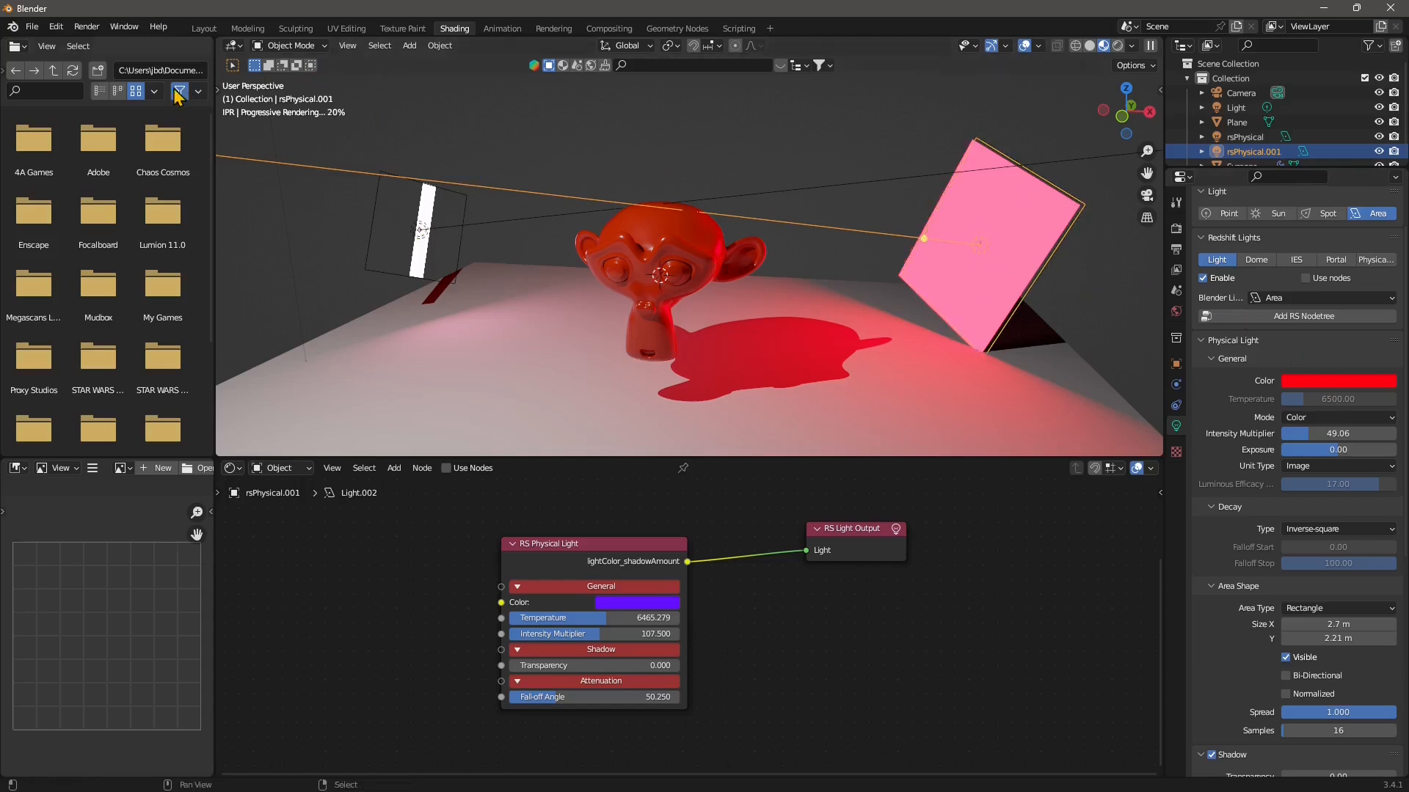
Test the light's Visible and Bi-Directional options, restore both, and reduce its spread to 0.465.
click(1286, 657)
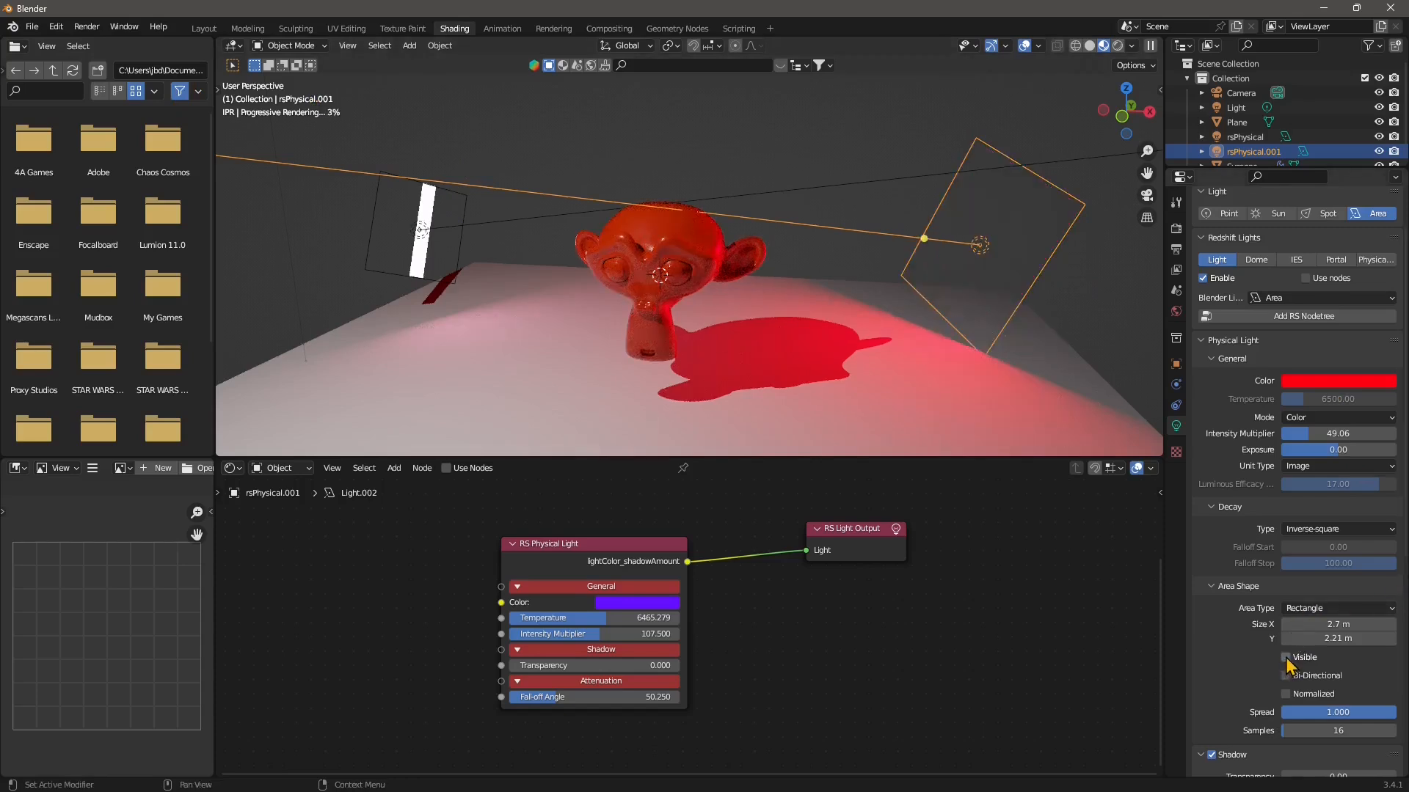
click(1286, 658)
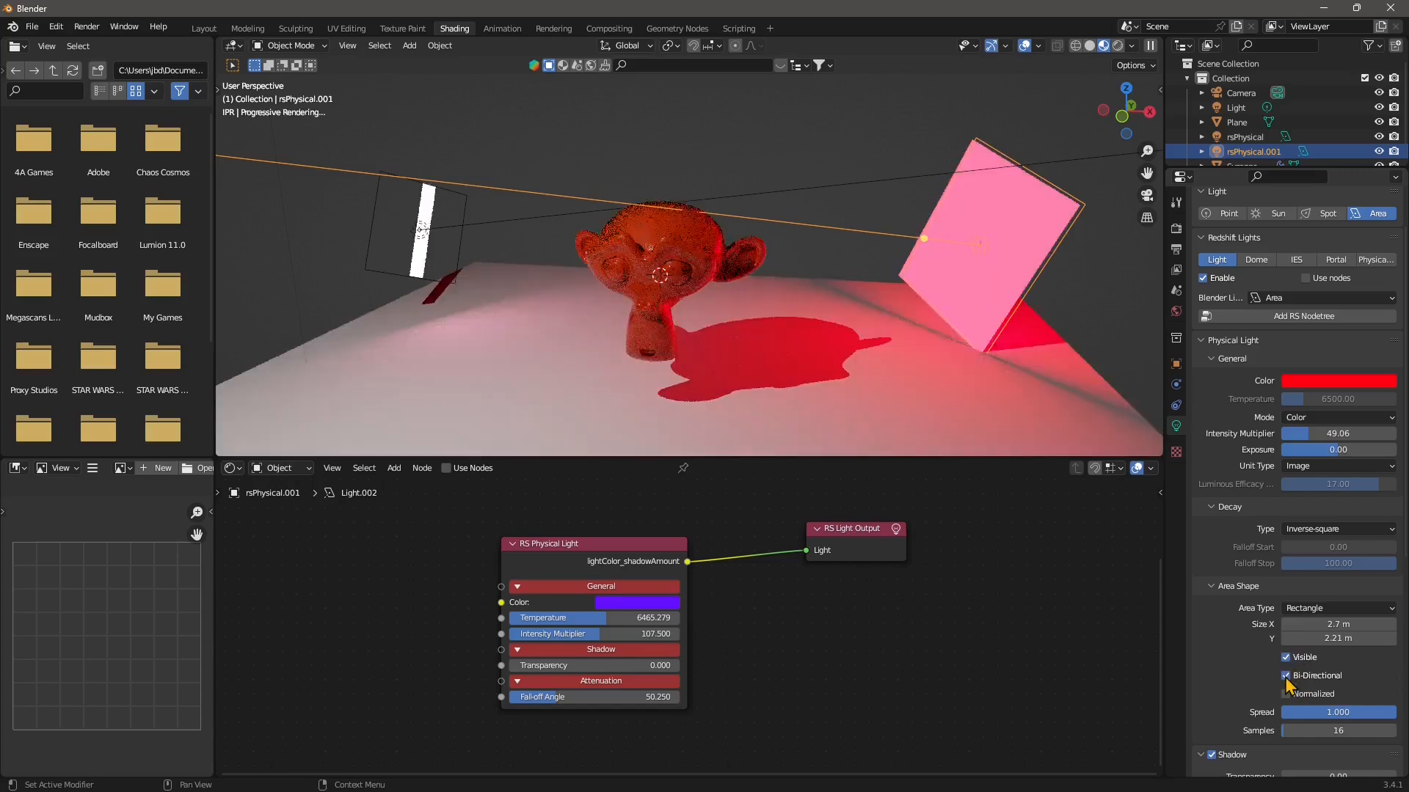
click(1287, 676)
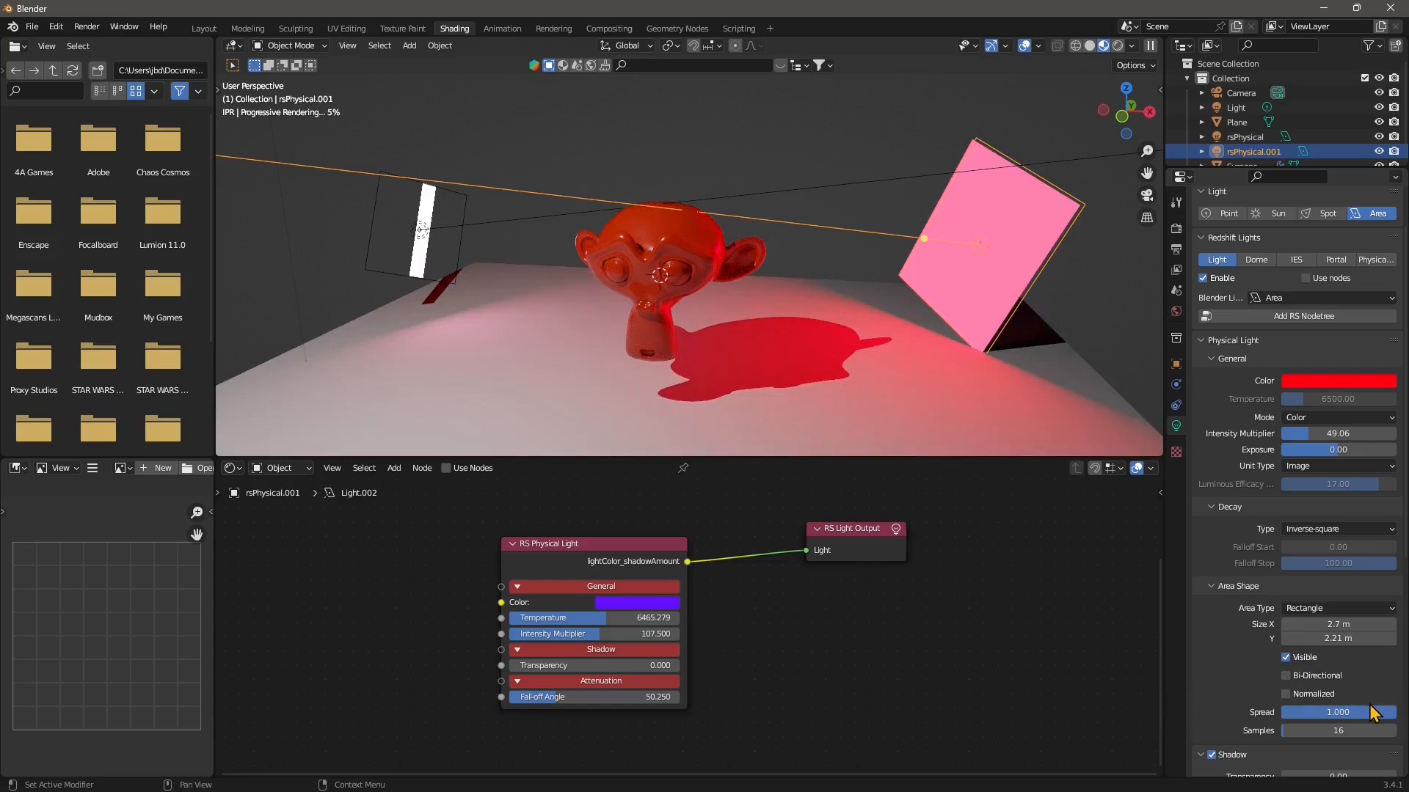
drag(1365, 712, 1337, 715)
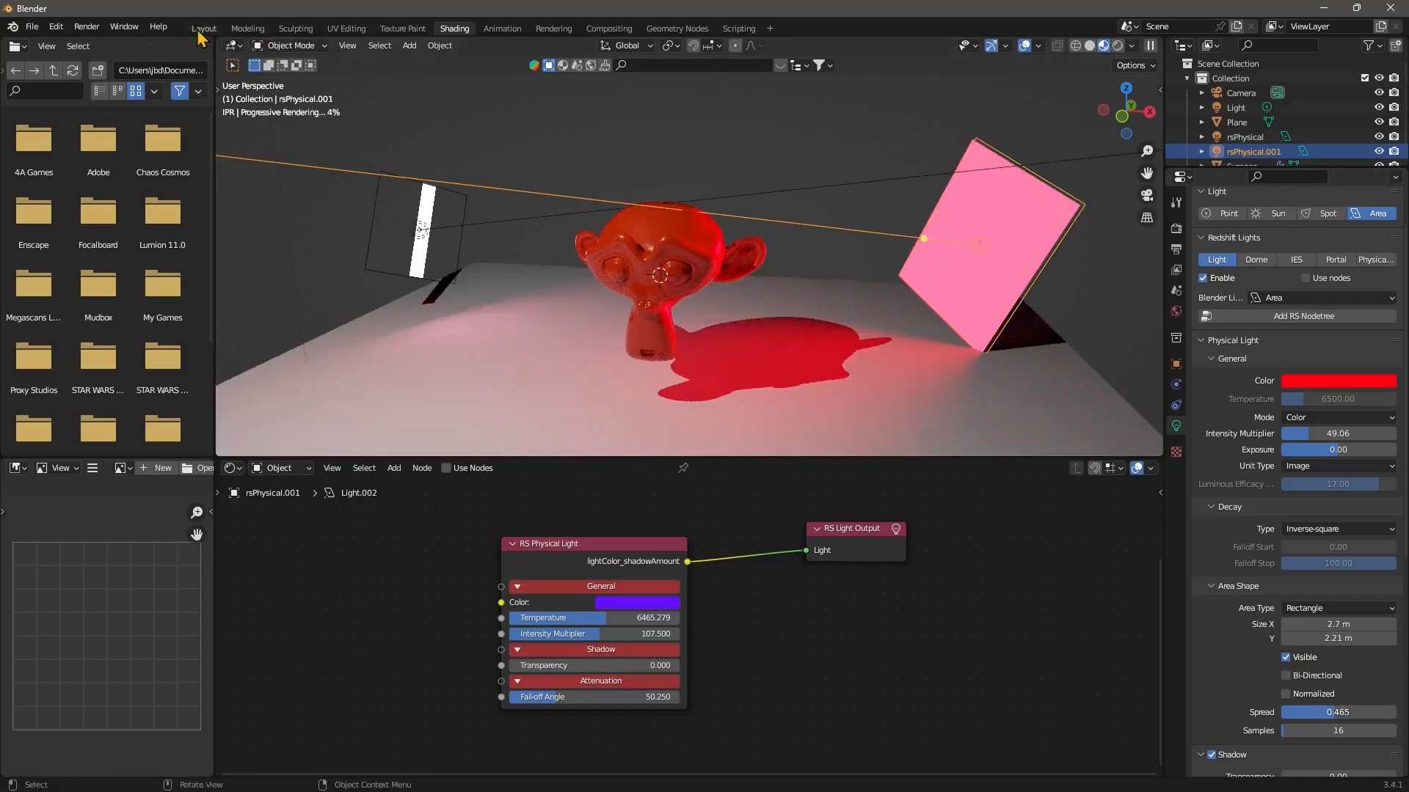
Switch to the Layout workspace and try turning the area light freehand with the Rotate tool.
click(203, 29)
click(21, 175)
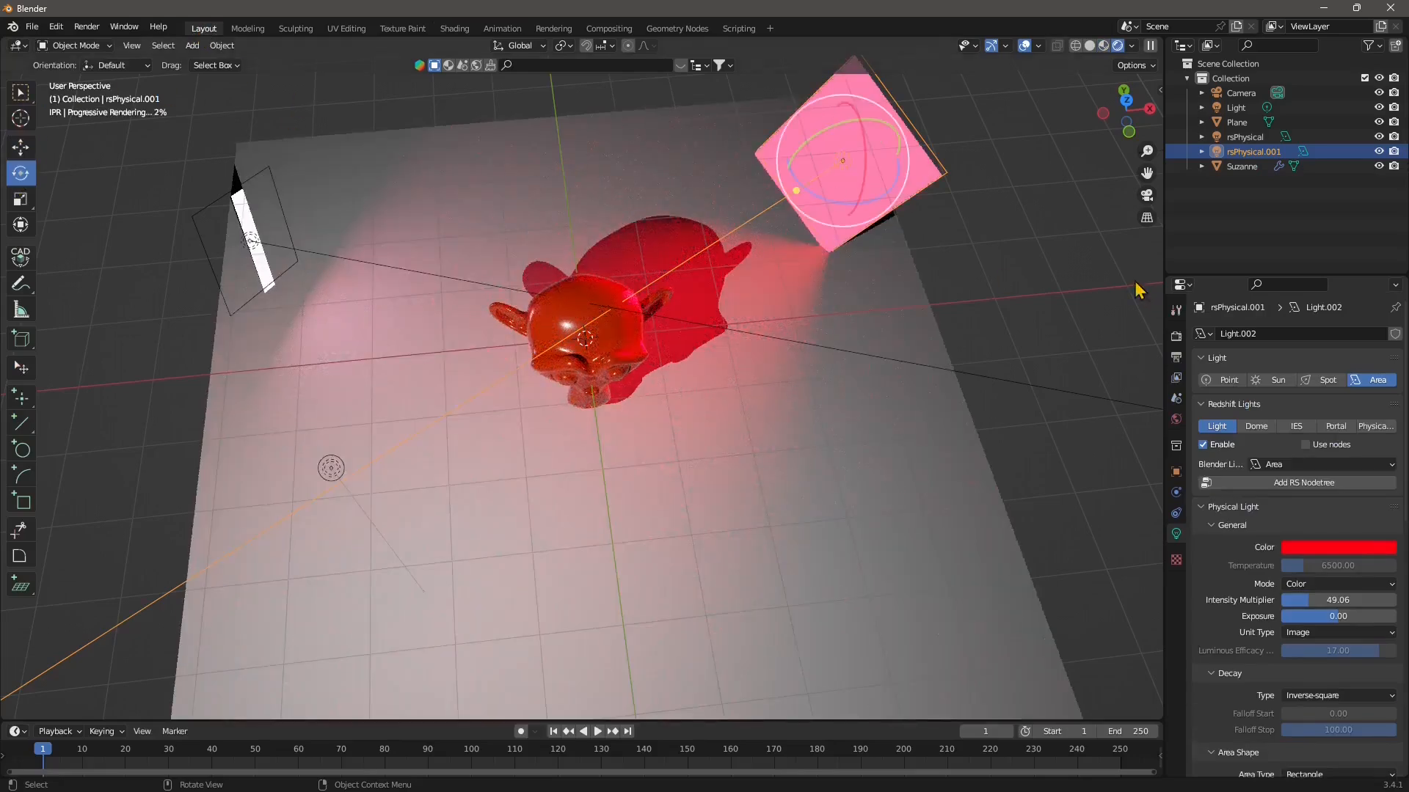
drag(864, 156, 850, 134)
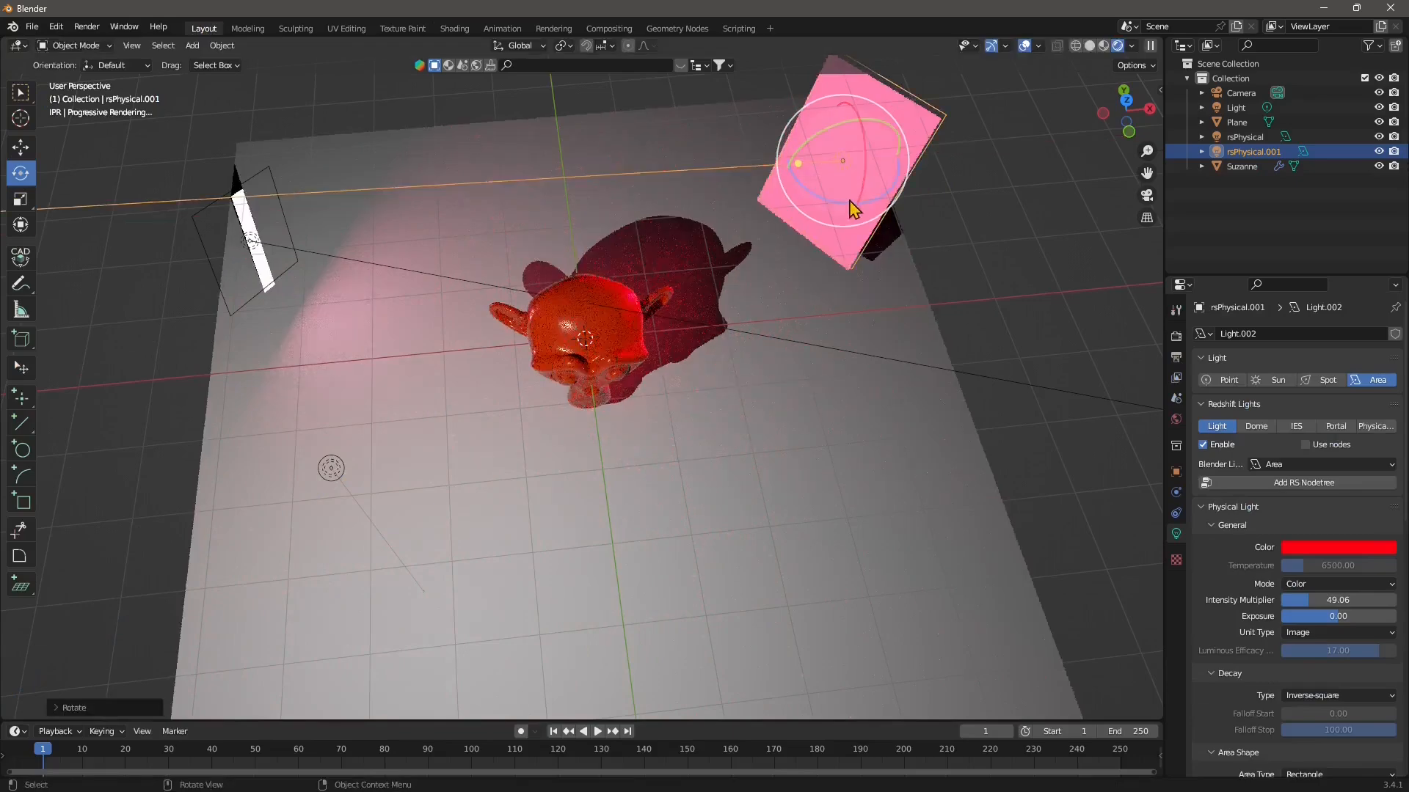
click(1130, 135)
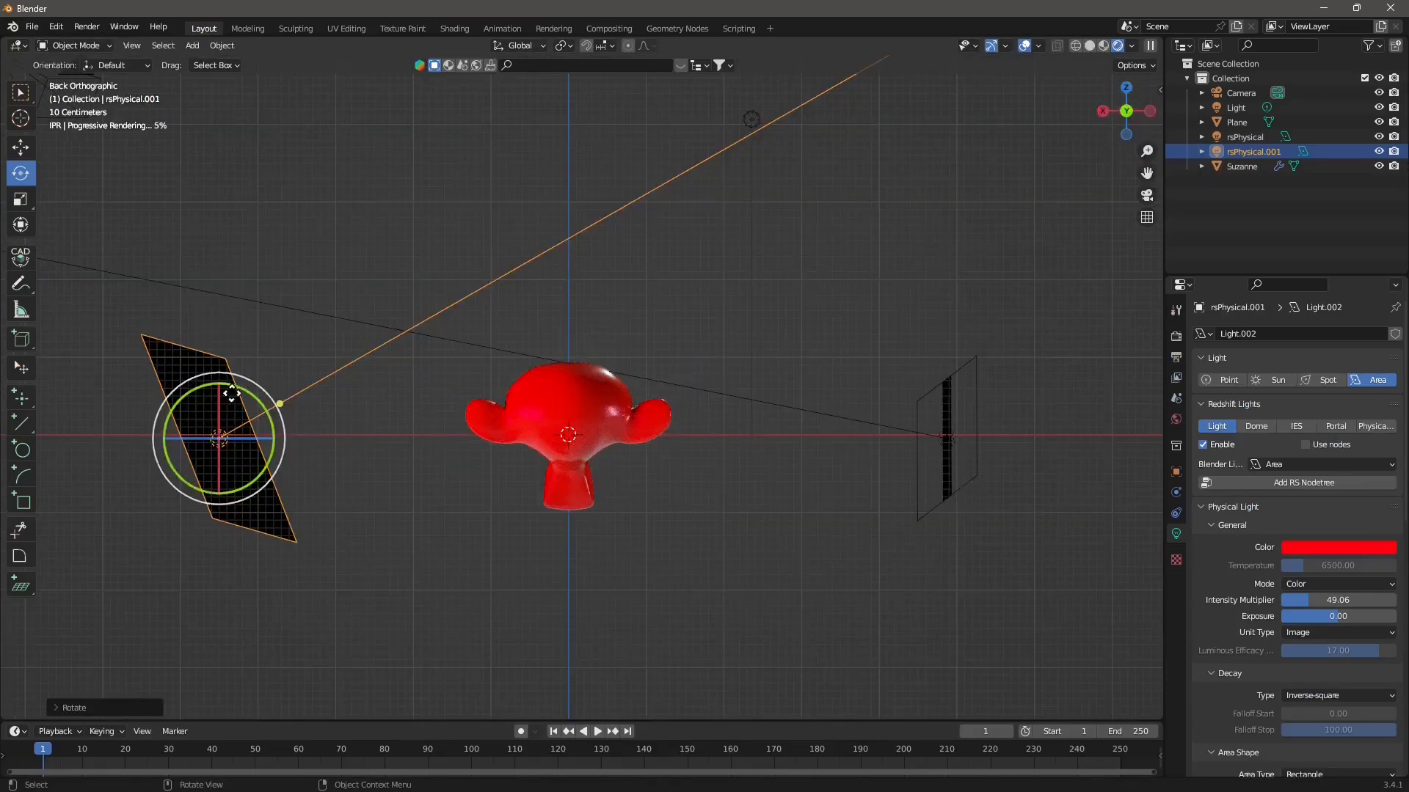
drag(190, 374, 190, 375)
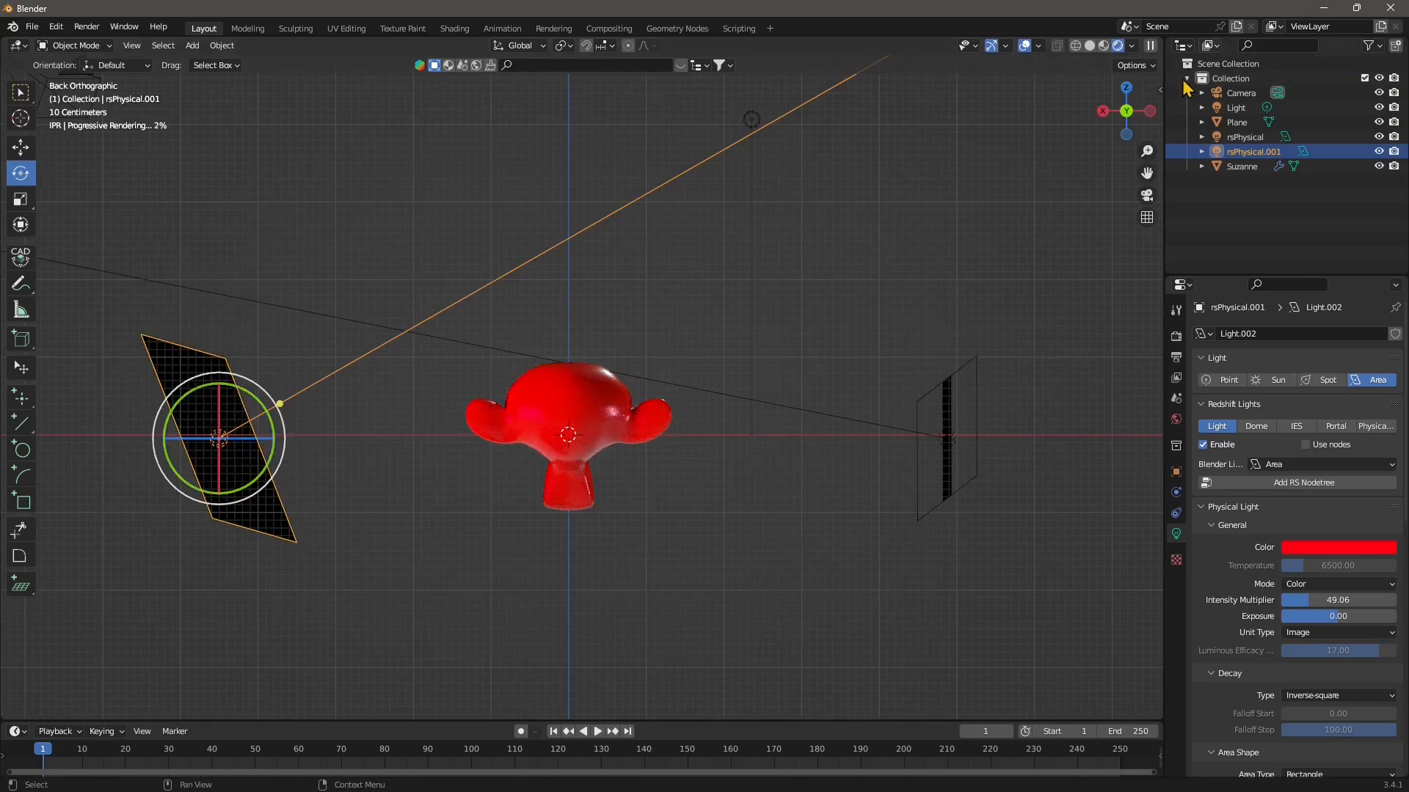
Show the light's transform values and set its rotation to X 0°, Y 90° and Z 0°.
drag(1160, 86, 1013, 86)
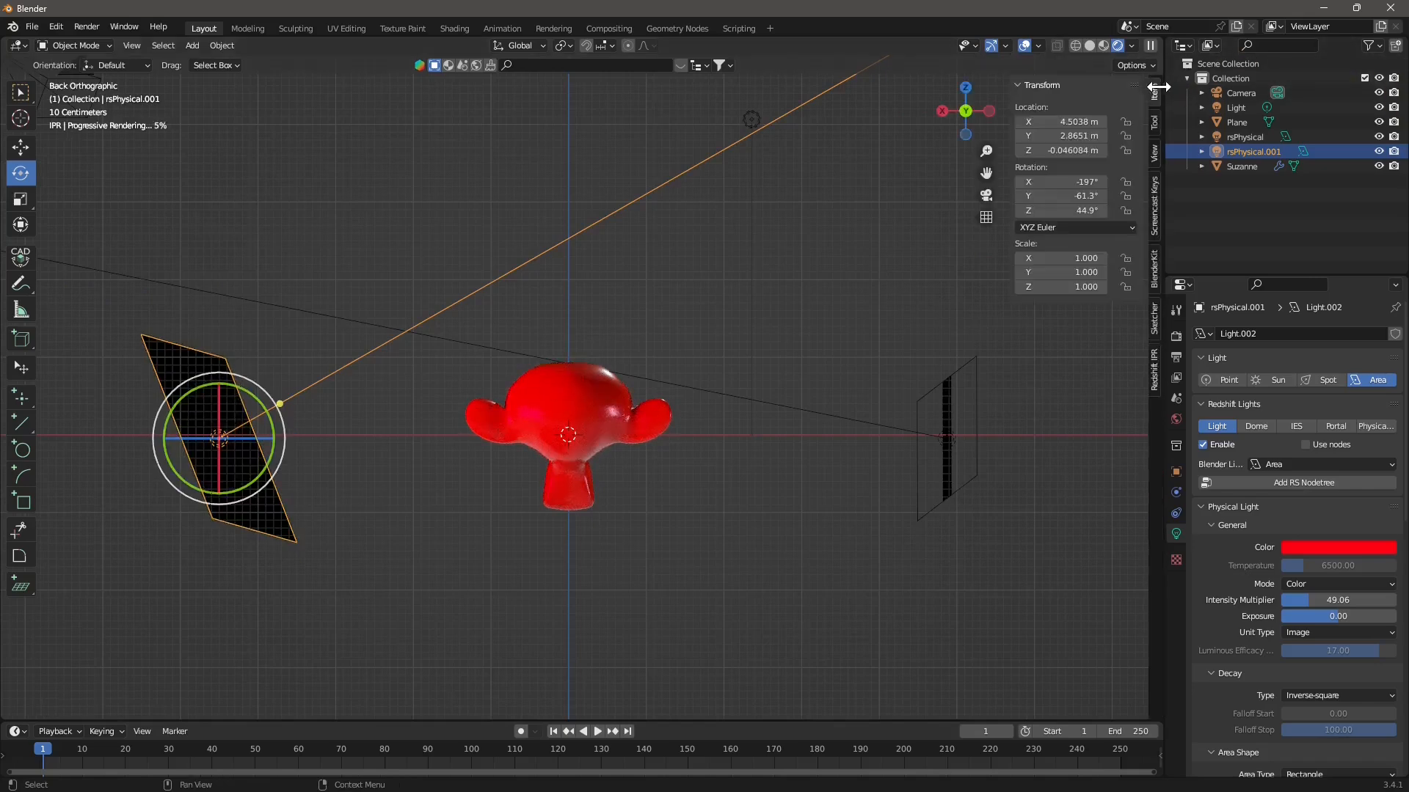
click(1072, 182)
text(0)
key(Return)
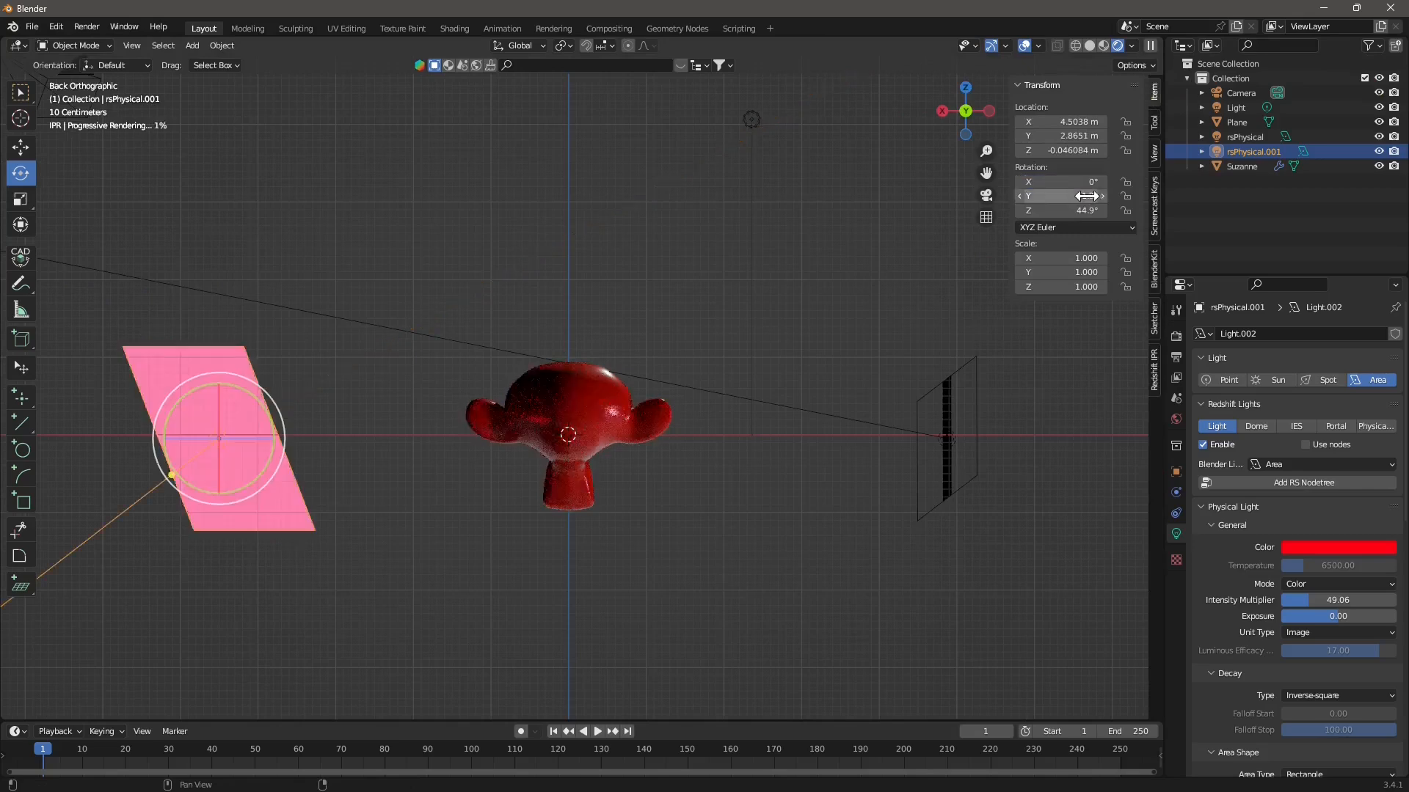
click(1090, 196)
text(0)
key(Return)
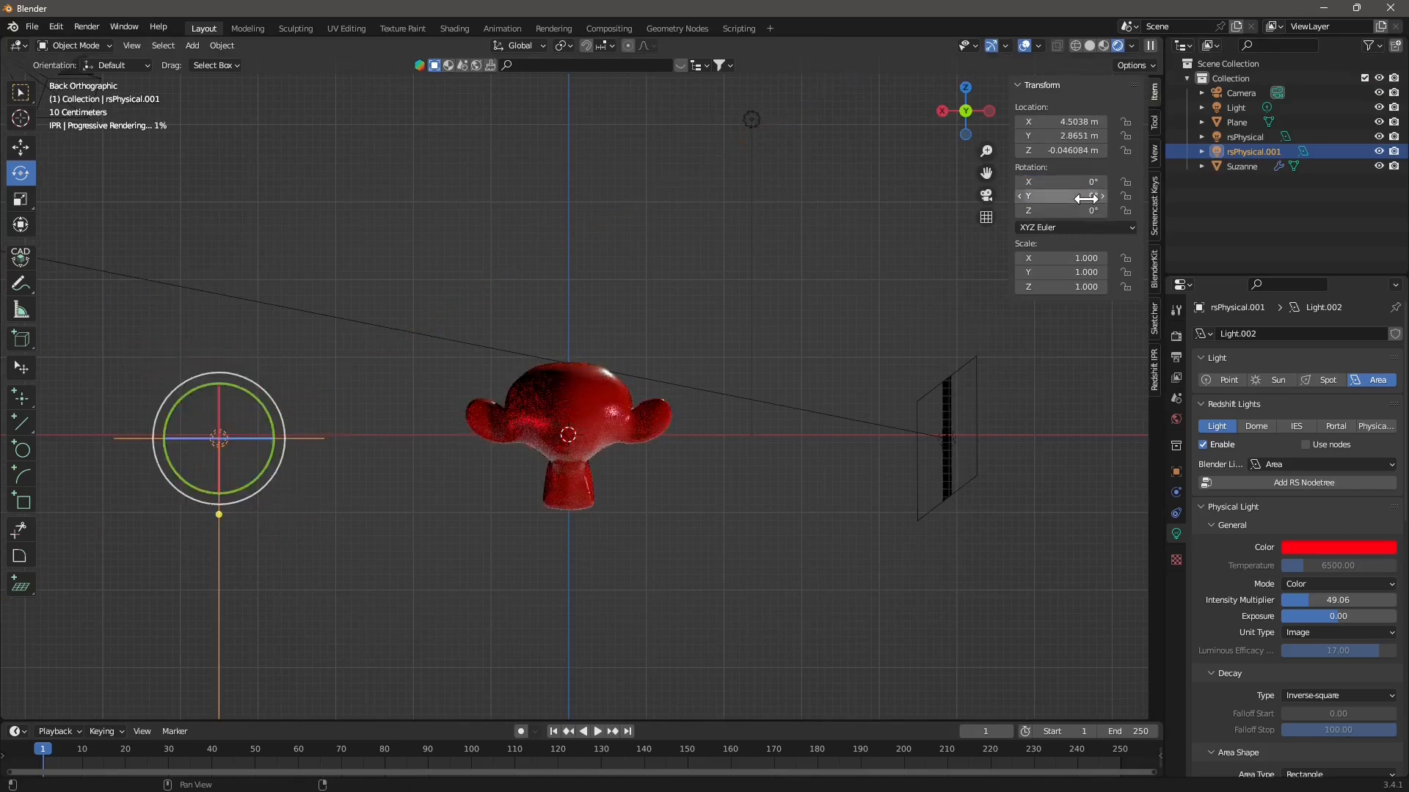
click(1089, 193)
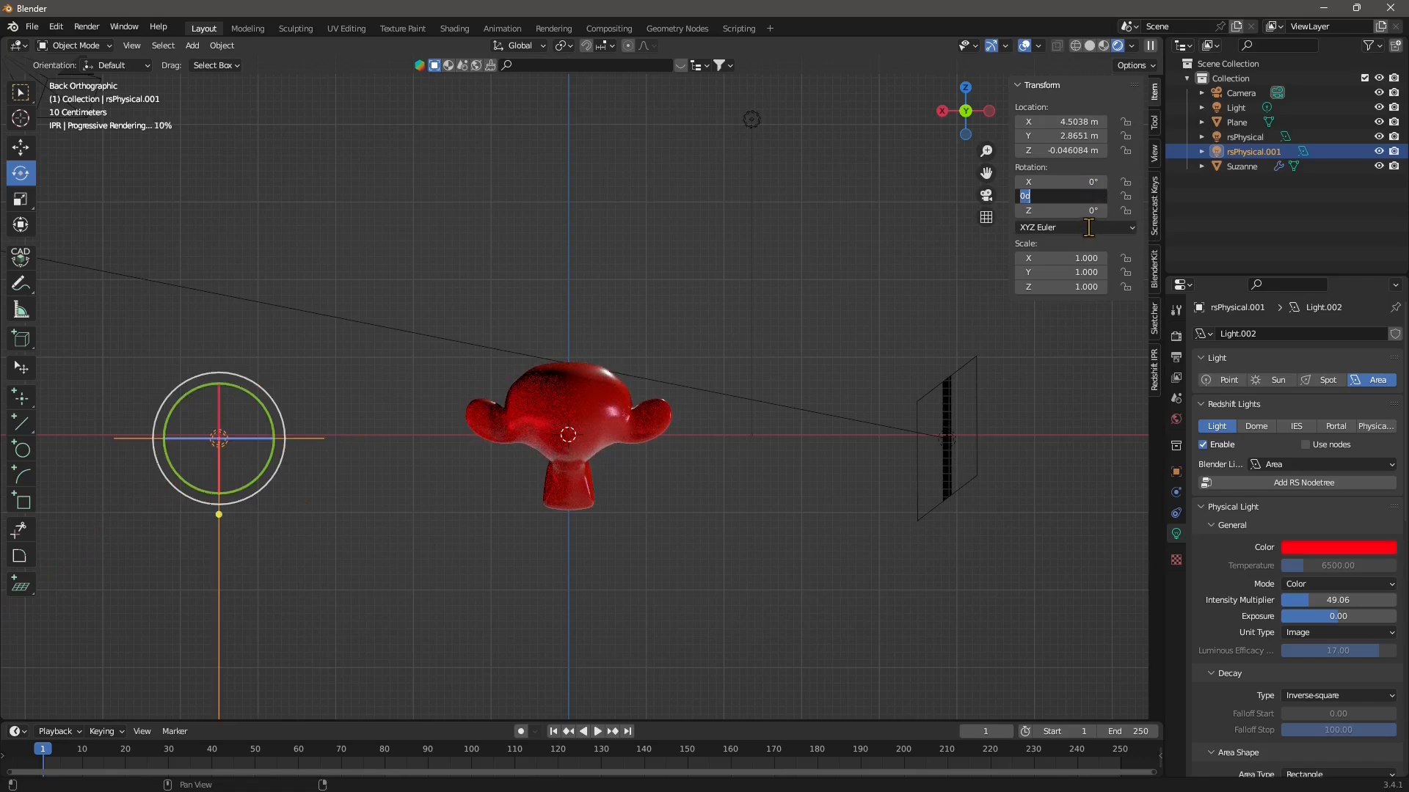
key(Return)
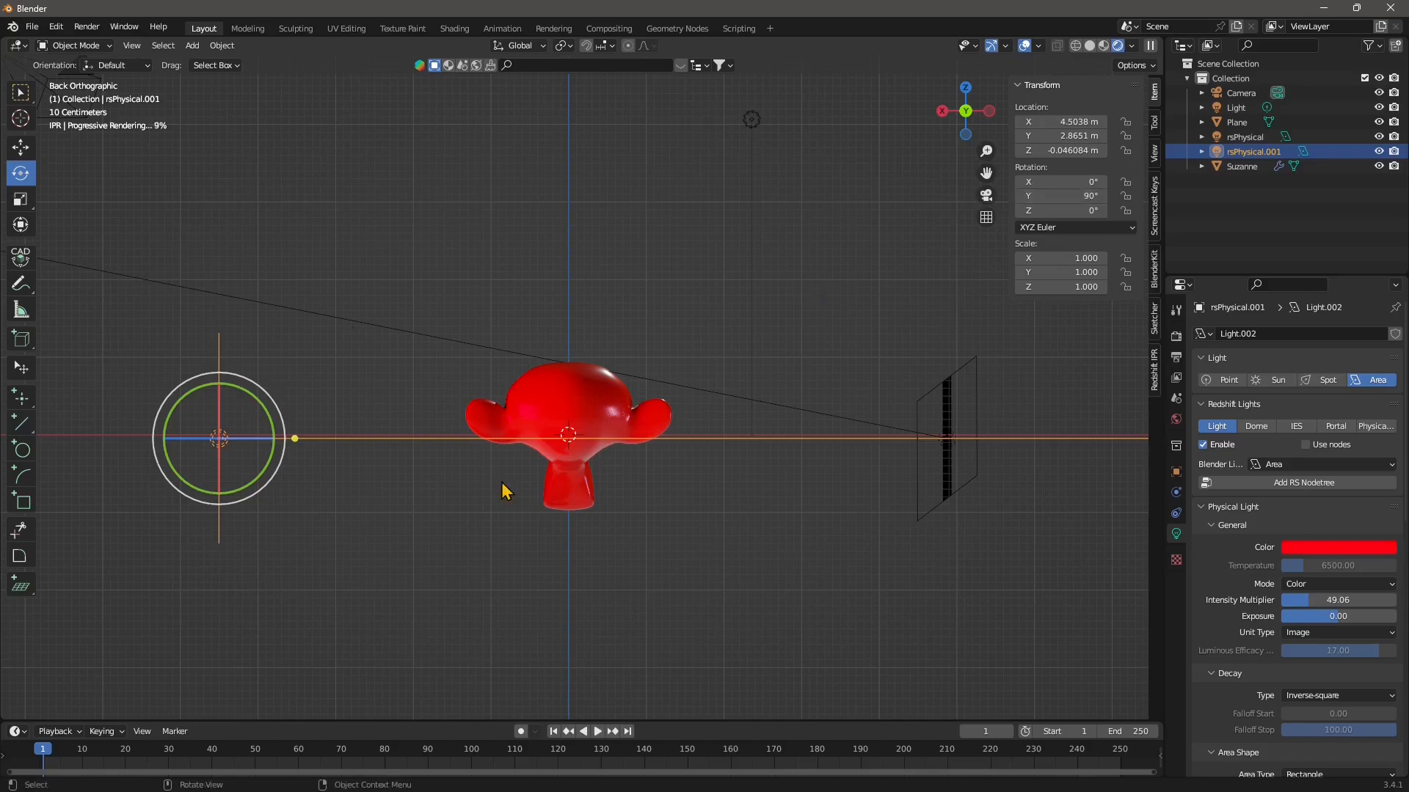
Rotate the light to about -19.9° in X so it aims at the monkey head, and set its exposure to -3.77.
middle_drag(504, 490, 847, 540)
mouse_move(762, 302)
mouse_down()
mouse_move(791, 307)
mouse_move(779, 307)
mouse_up()
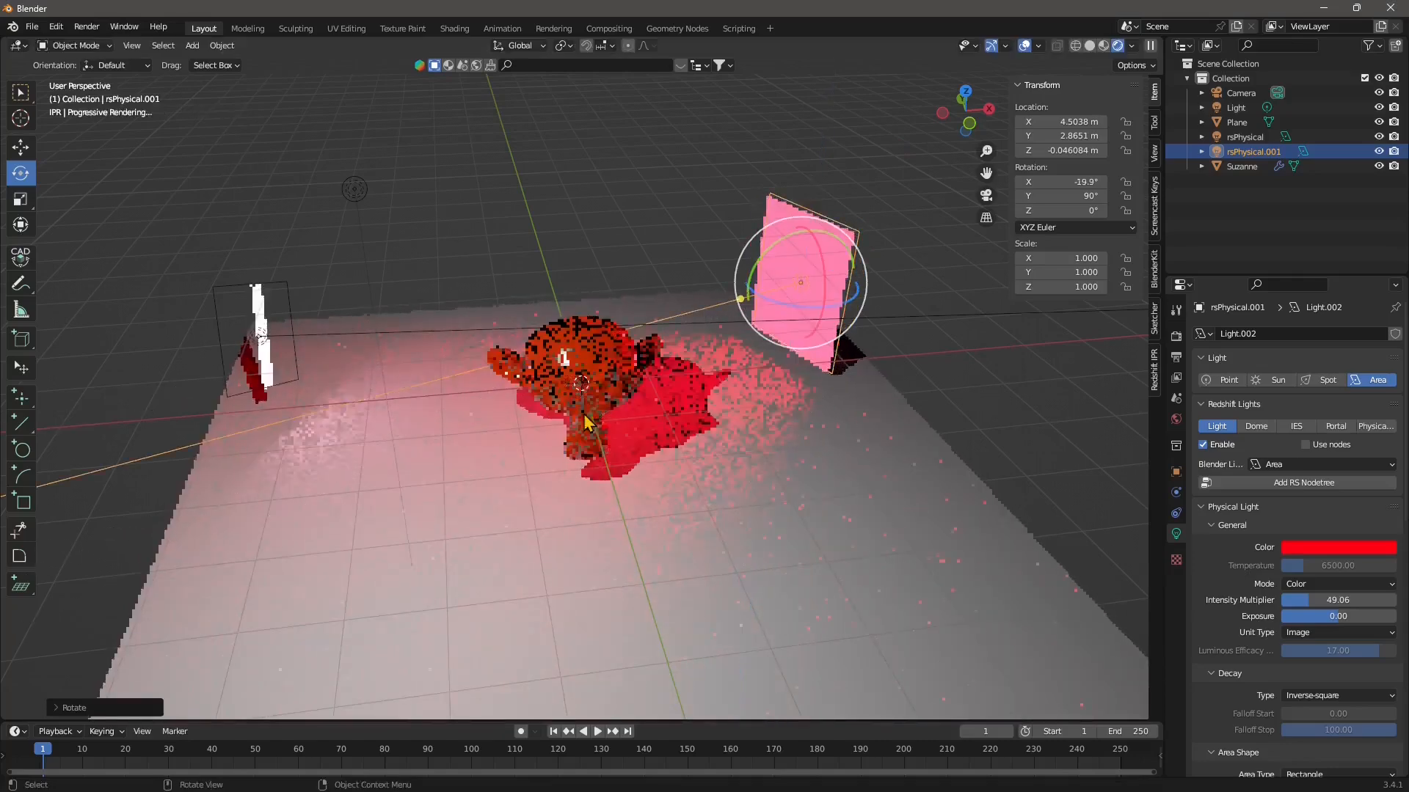
click(1323, 615)
text(-3.77)
key(Return)
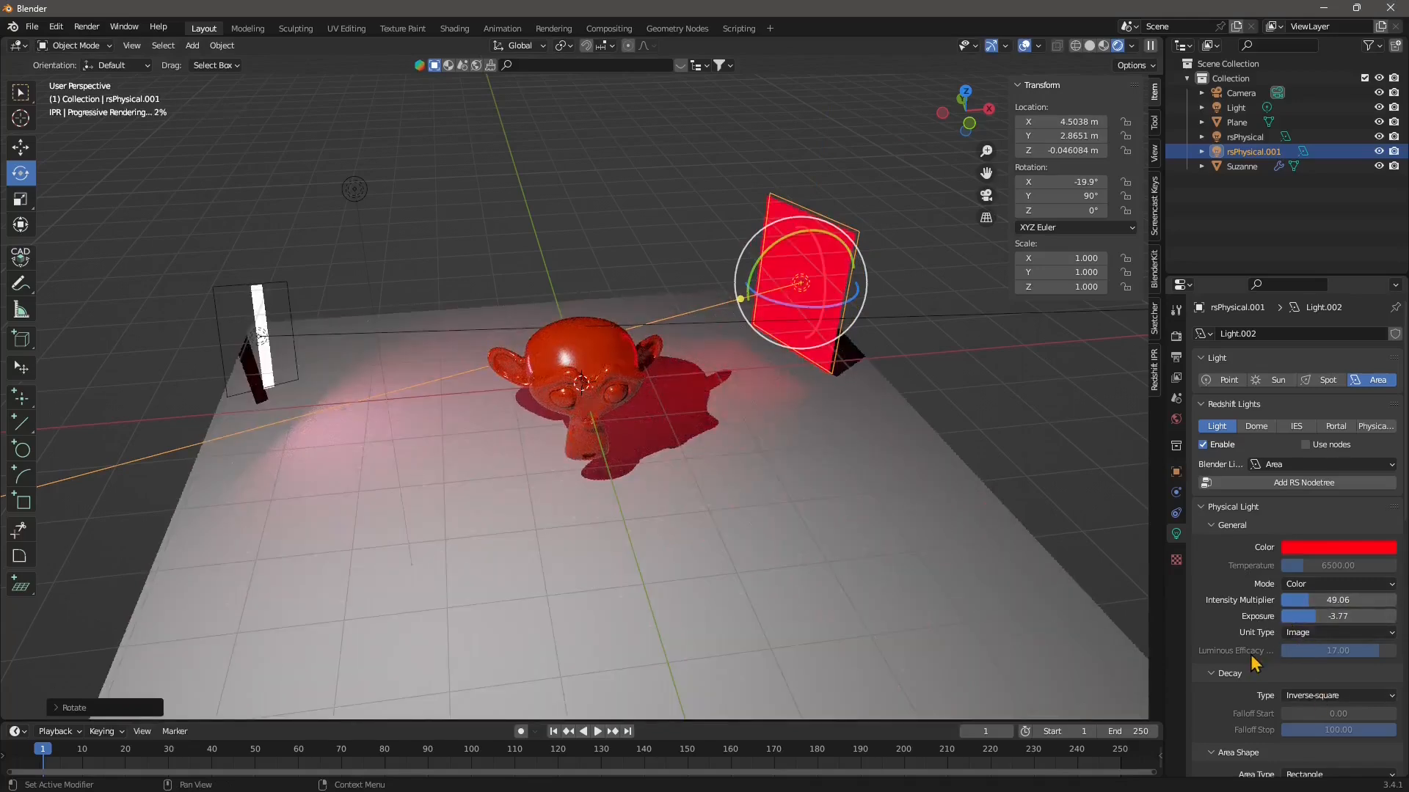
Try narrowing the red area light's spread to 0.113.
scroll(1262, 710, down, 1)
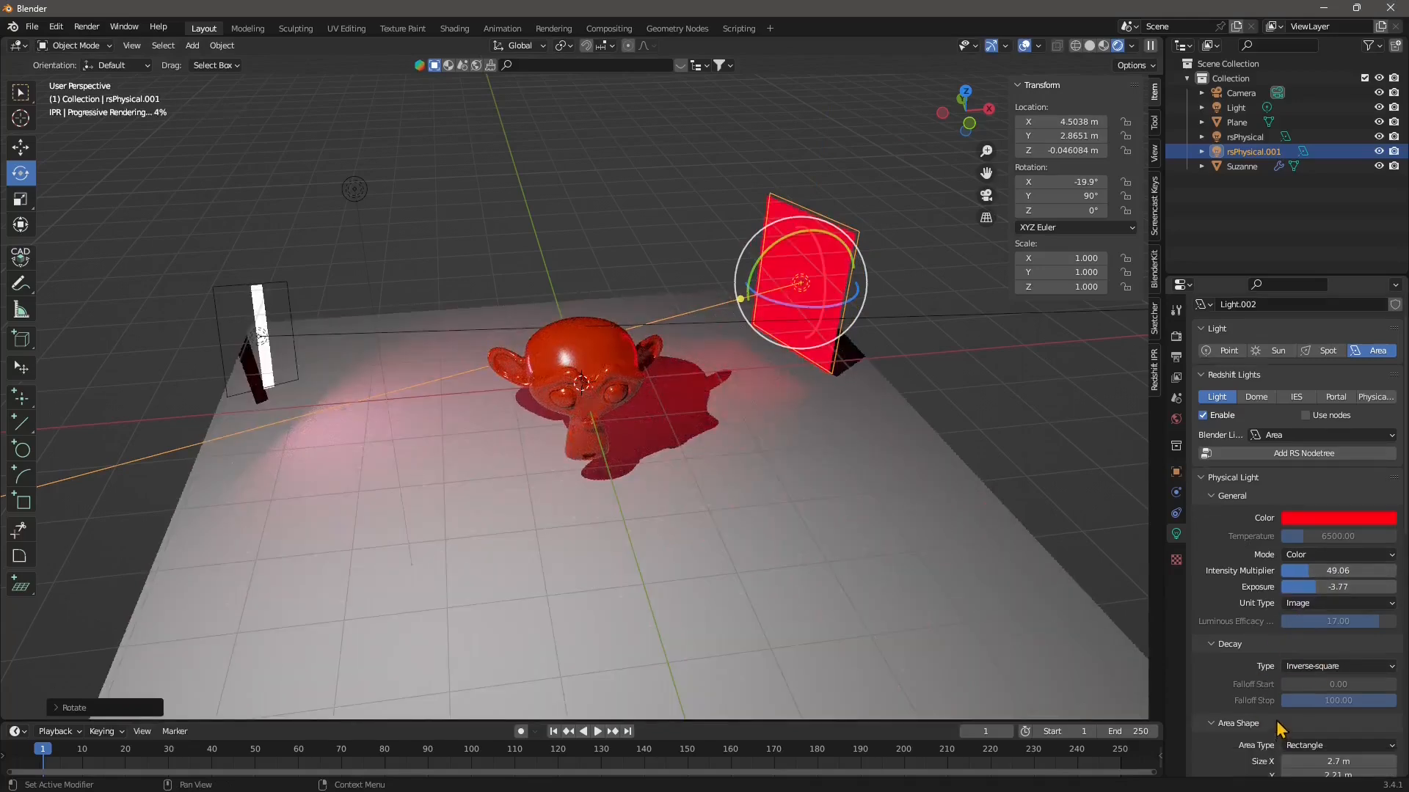
scroll(1280, 729, down, 1)
scroll(1349, 607, down, 4)
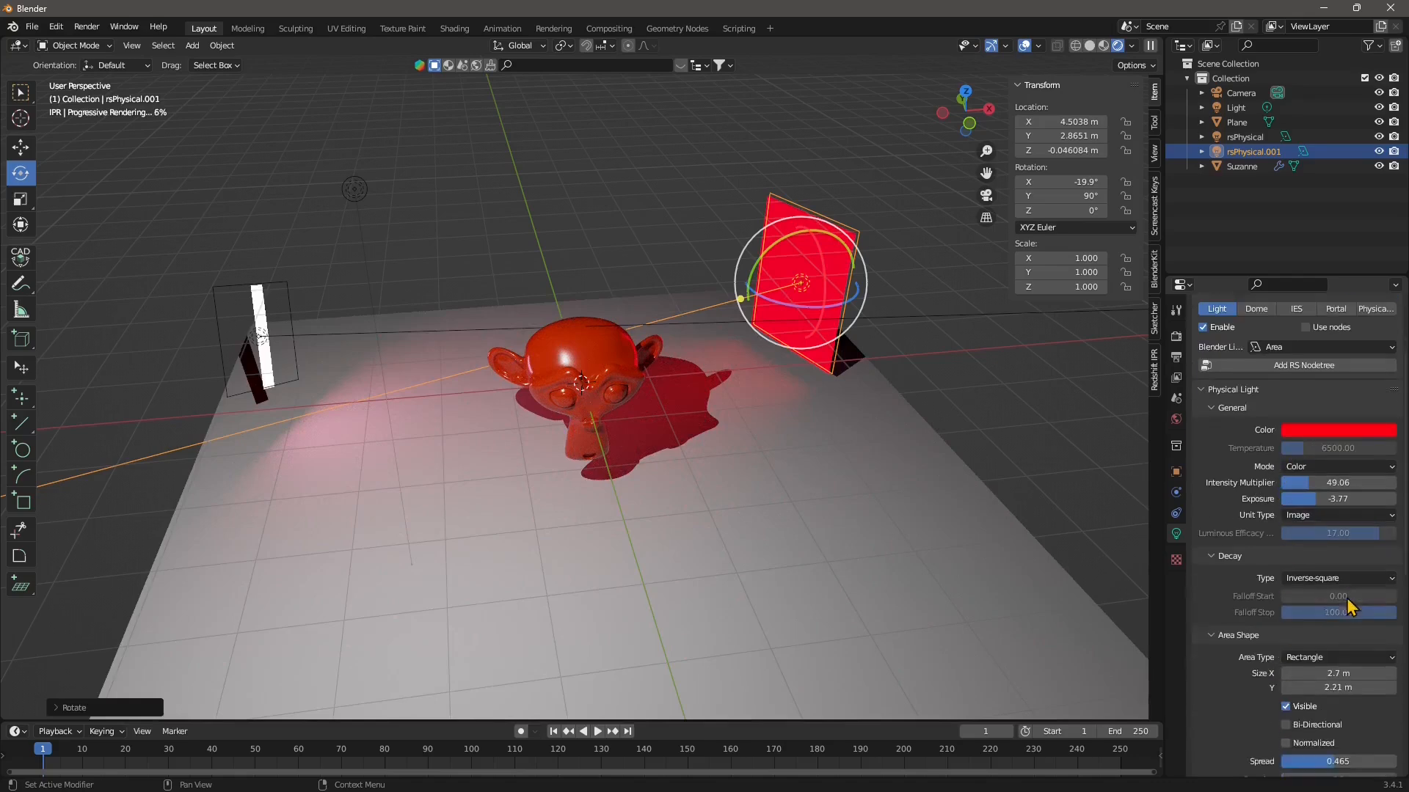
scroll(1348, 608, down, 2)
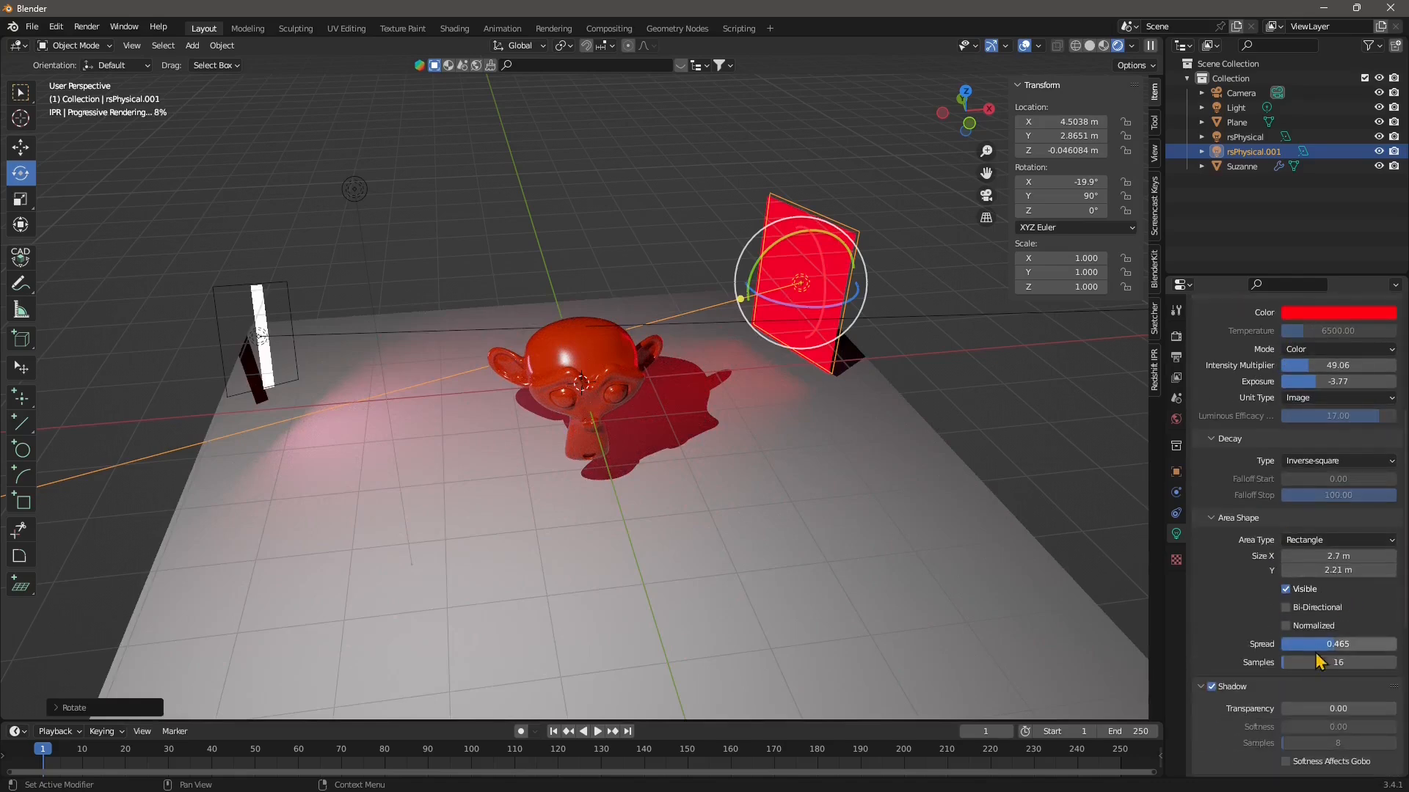
drag(1350, 644, 1321, 646)
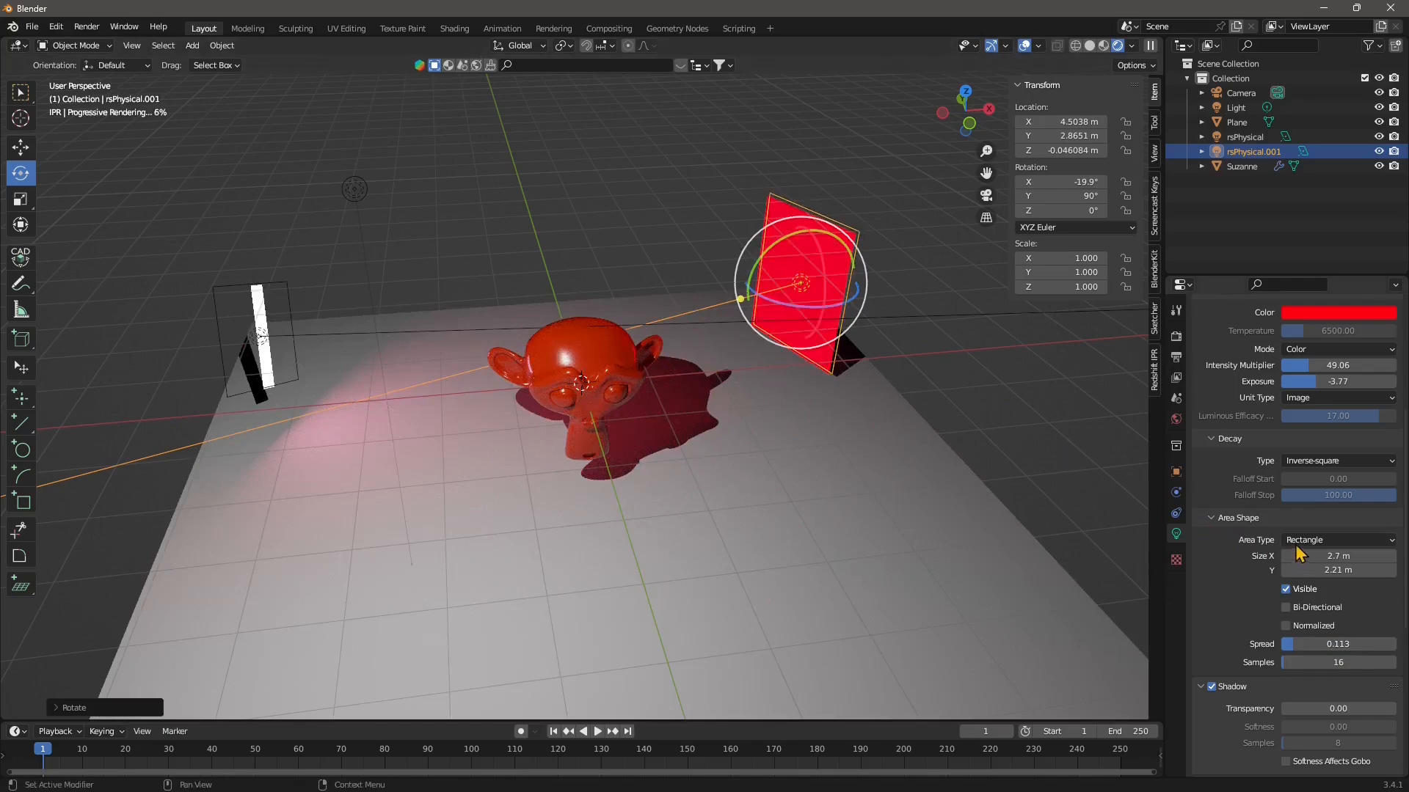
Change the red area light's decay type to Linear and widen its spread to 0.610.
click(1315, 461)
click(1314, 510)
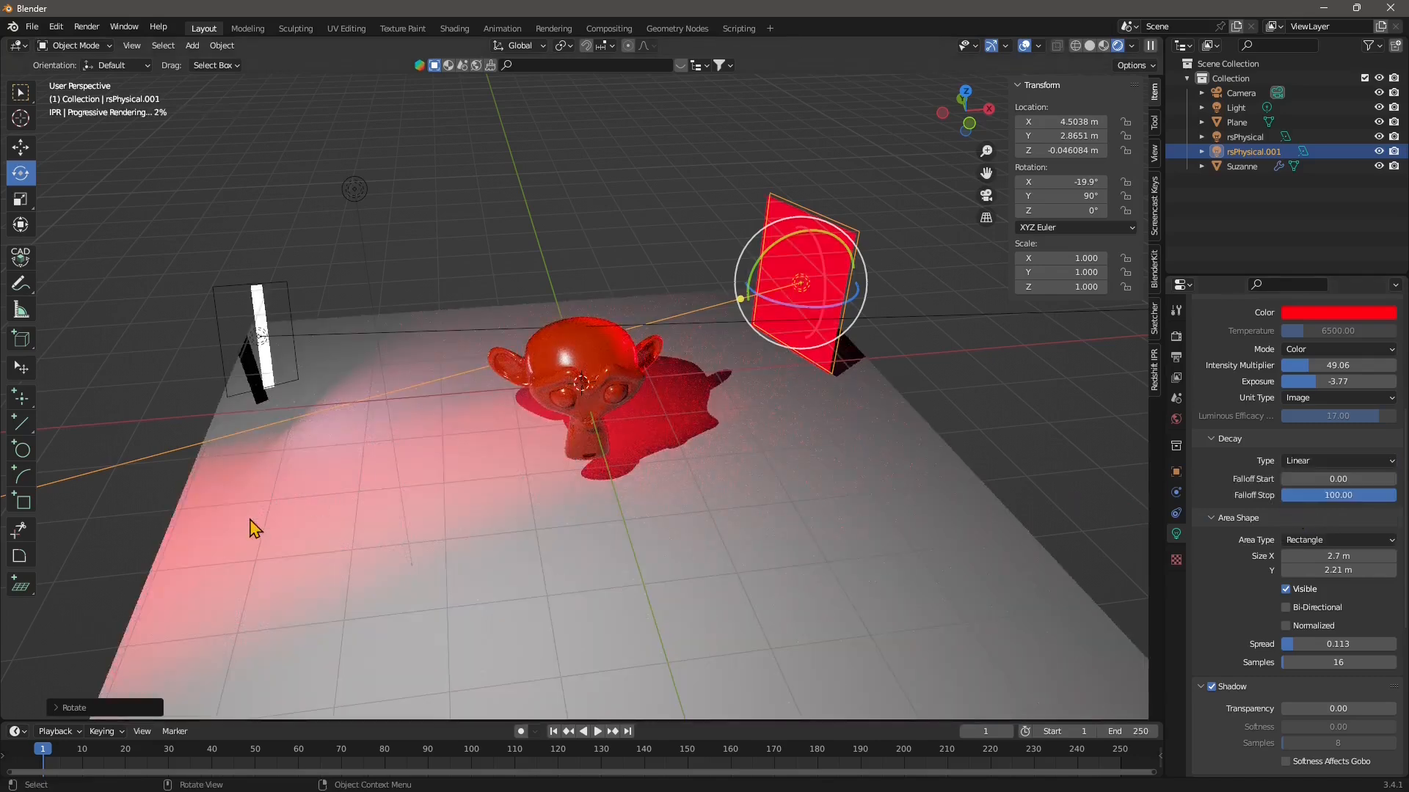
drag(1306, 643, 1351, 644)
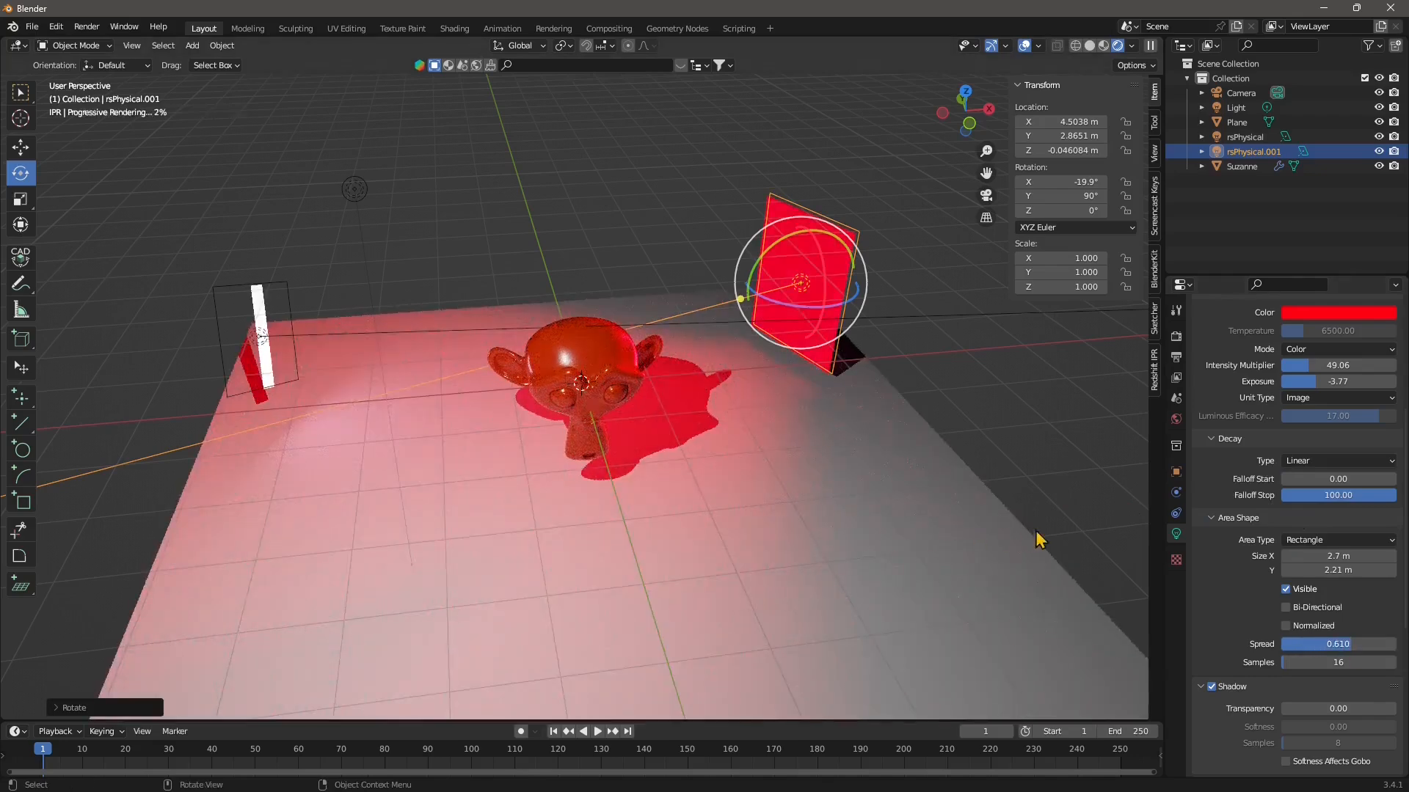
Select the white area light on the opposite side and set its rotation to X 0°, Y 90° and Z 0°.
click(258, 312)
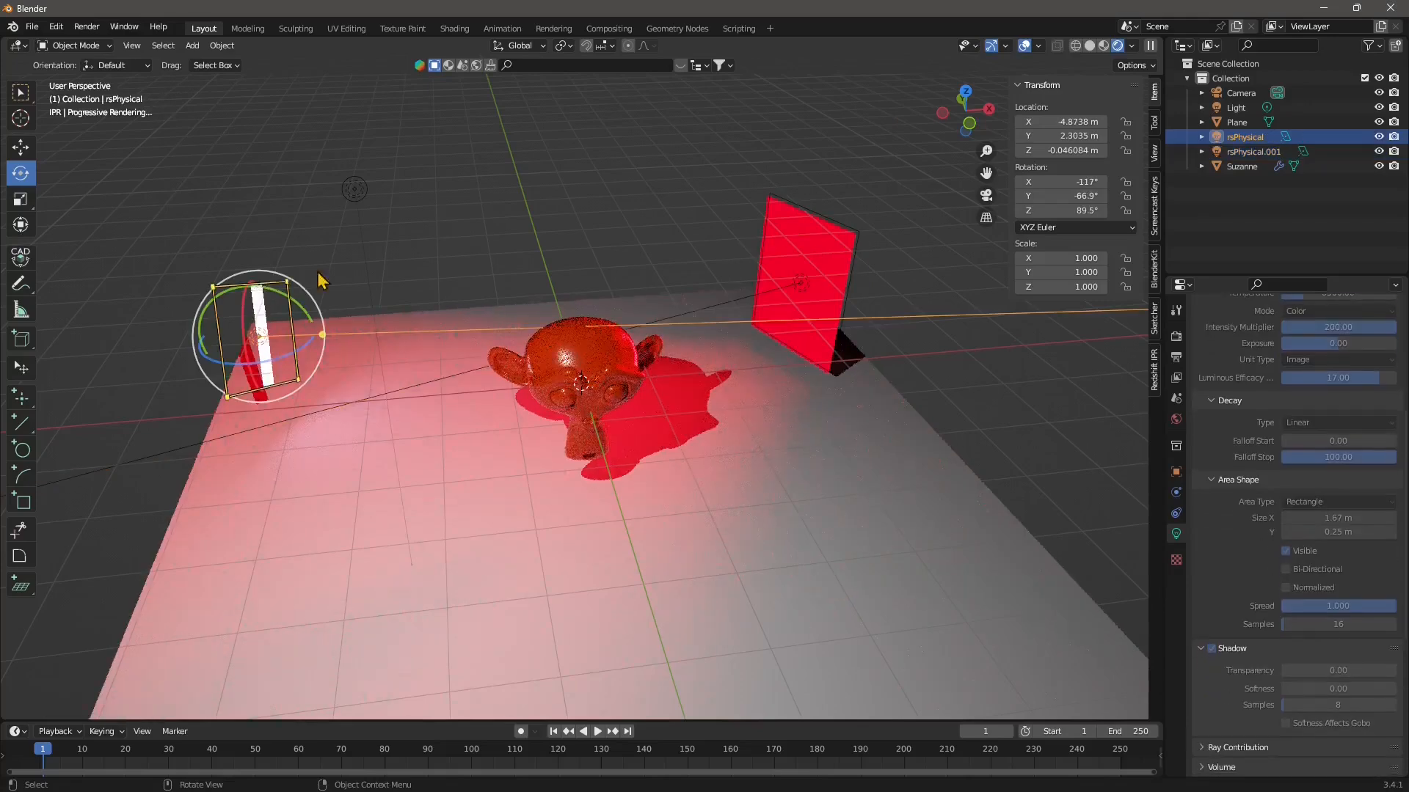
click(1057, 213)
text(0)
key(Return)
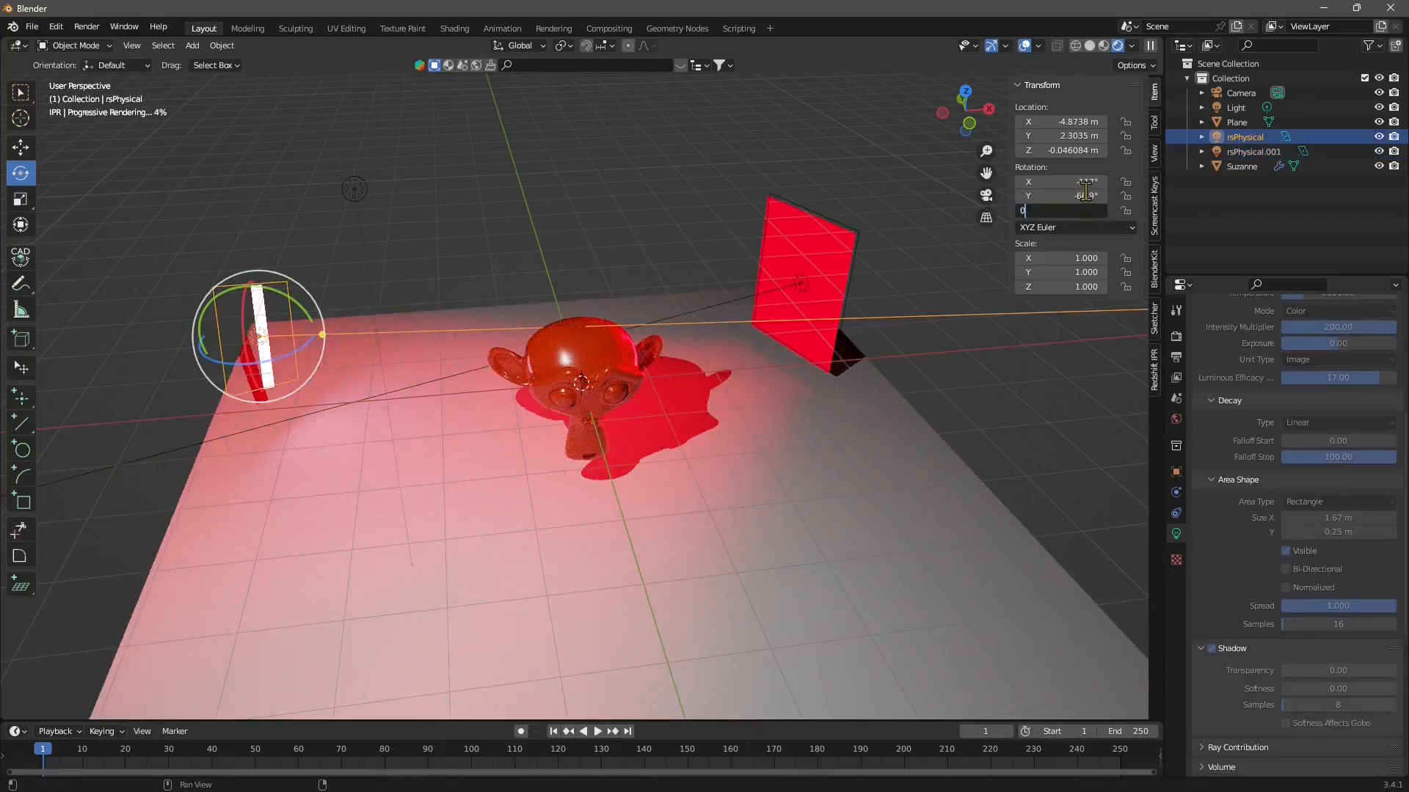
key(BackSpace)
click(1084, 197)
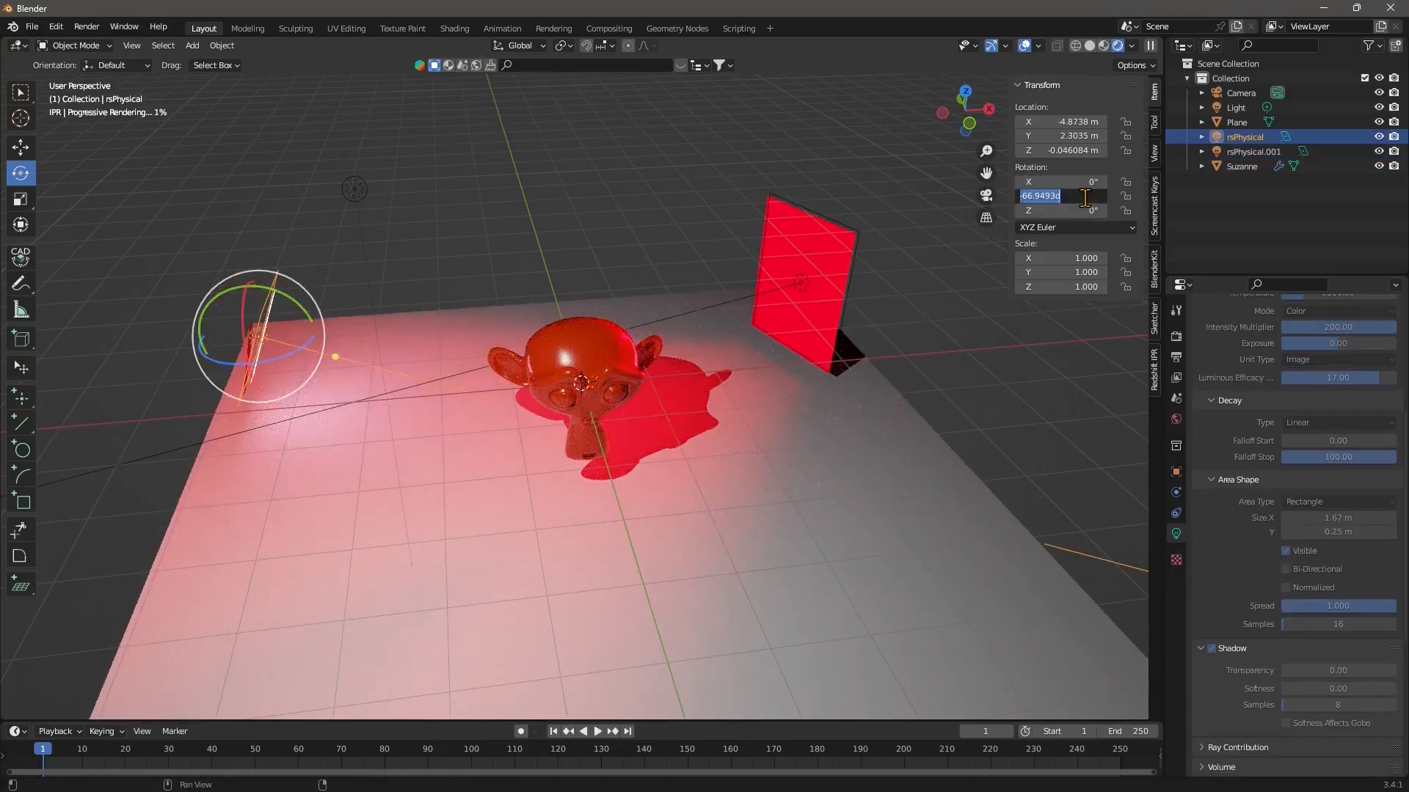
text(90)
key(Return)
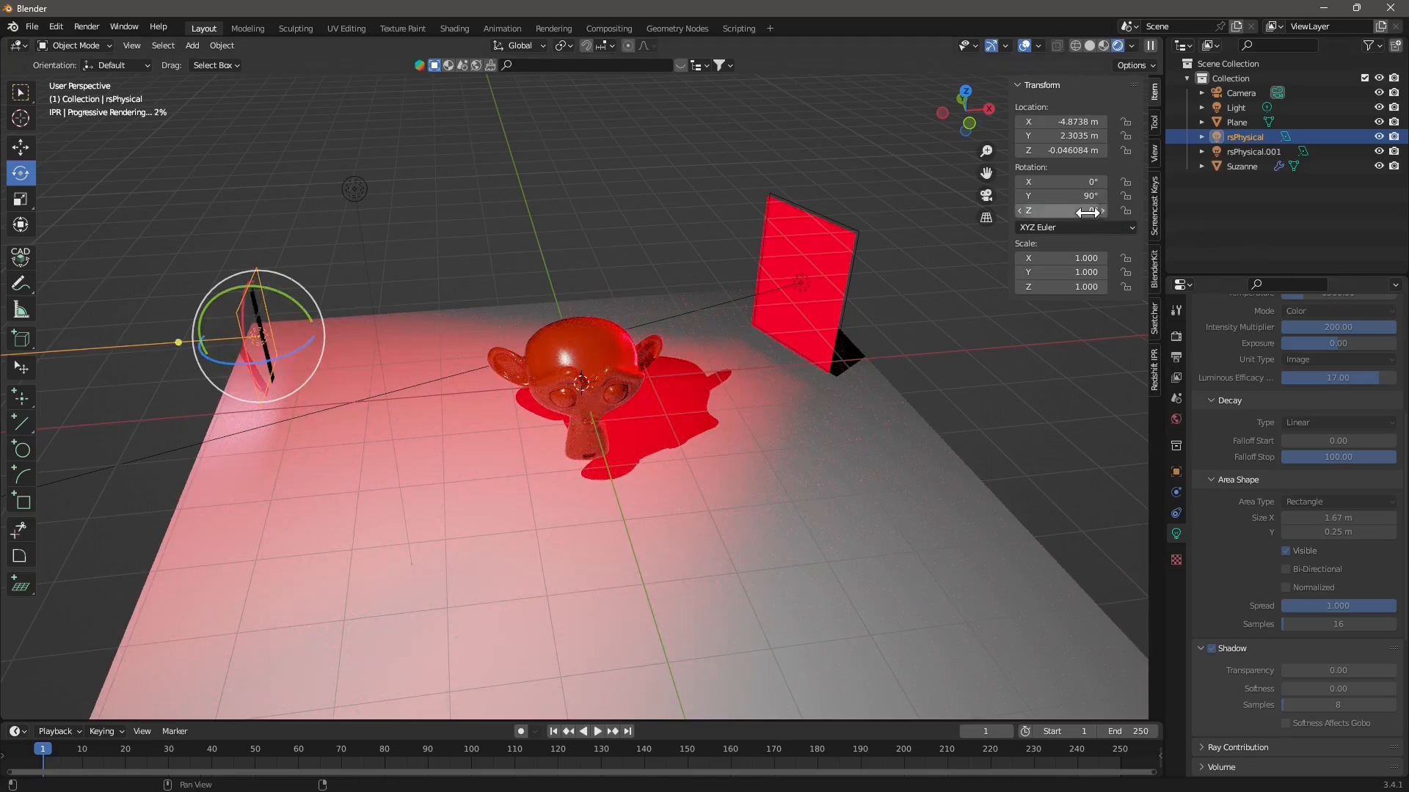
Flip the light to 180° in Z and rotate it freehand to about -160° in X so it faces the monkey head.
click(1064, 212)
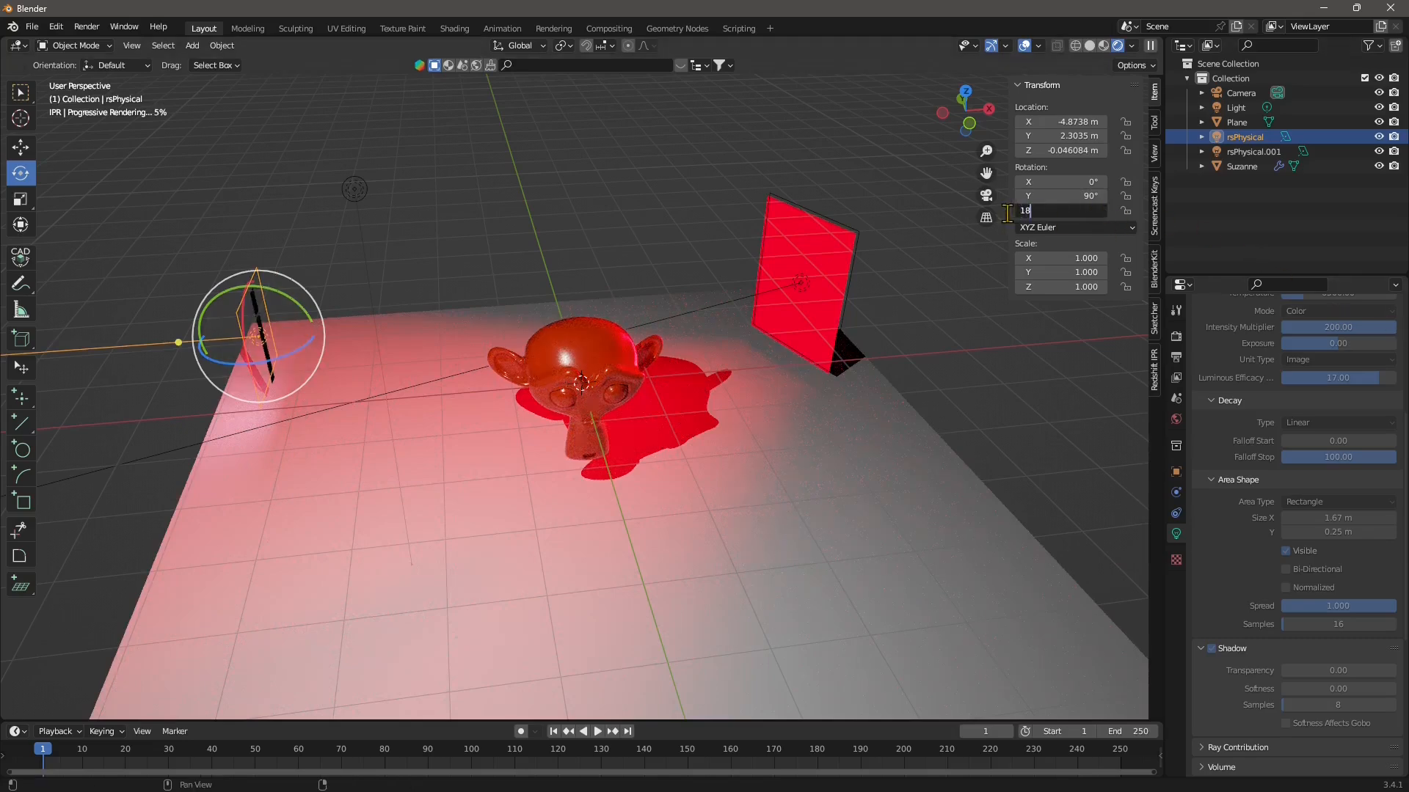
key(Return)
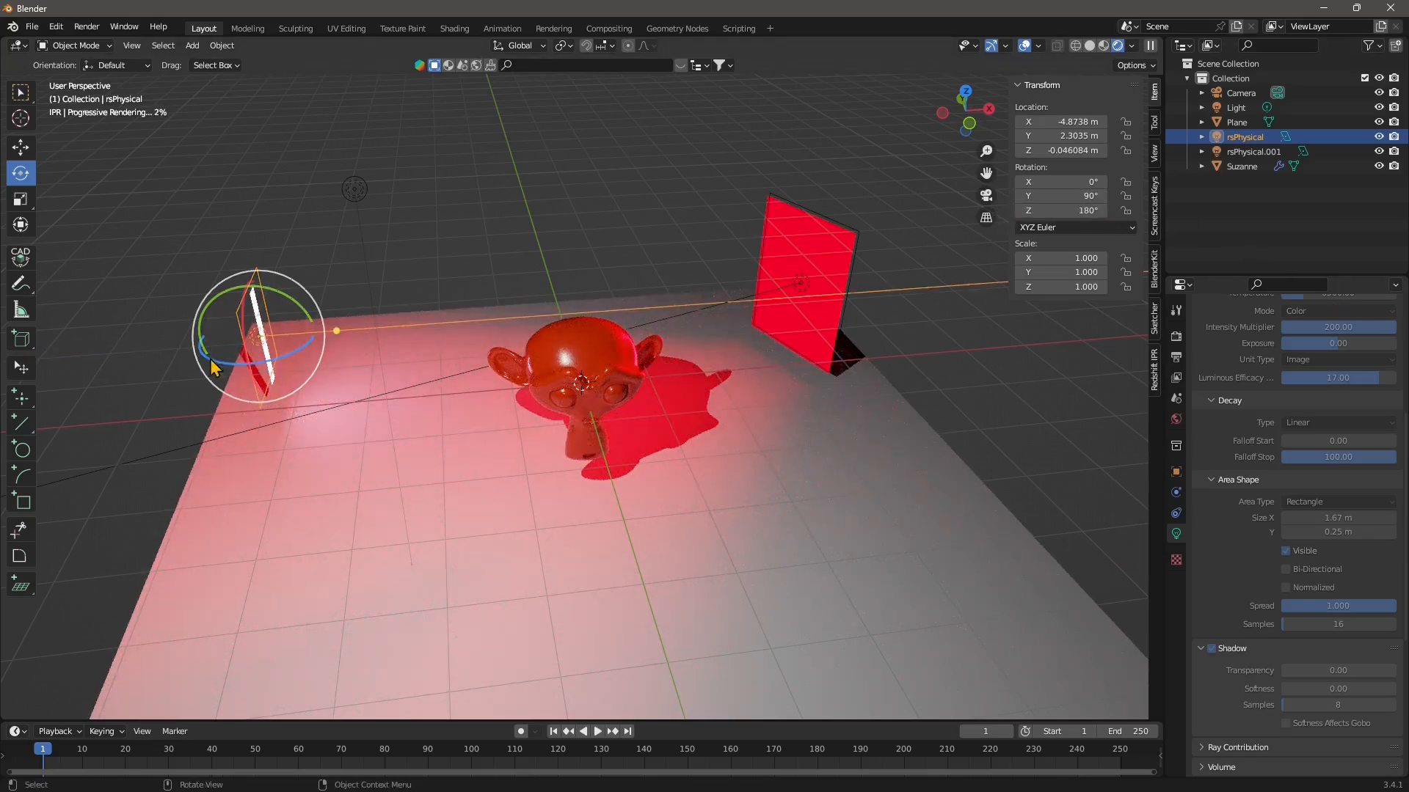
drag(224, 379, 157, 377)
Turn off Use nodes for this light and change its color to a saturated blue with hue 0.624.
scroll(1297, 504, up, 6)
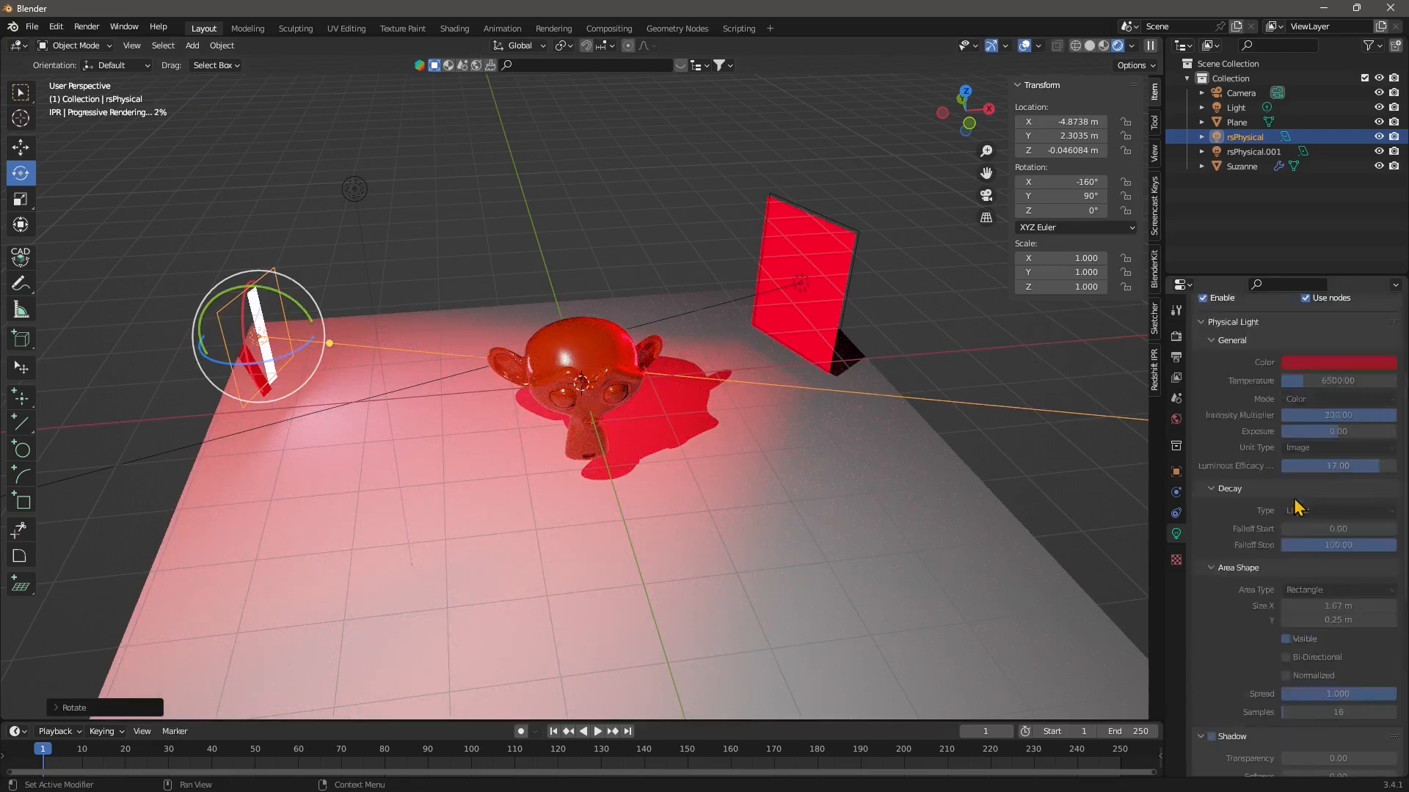
click(1306, 386)
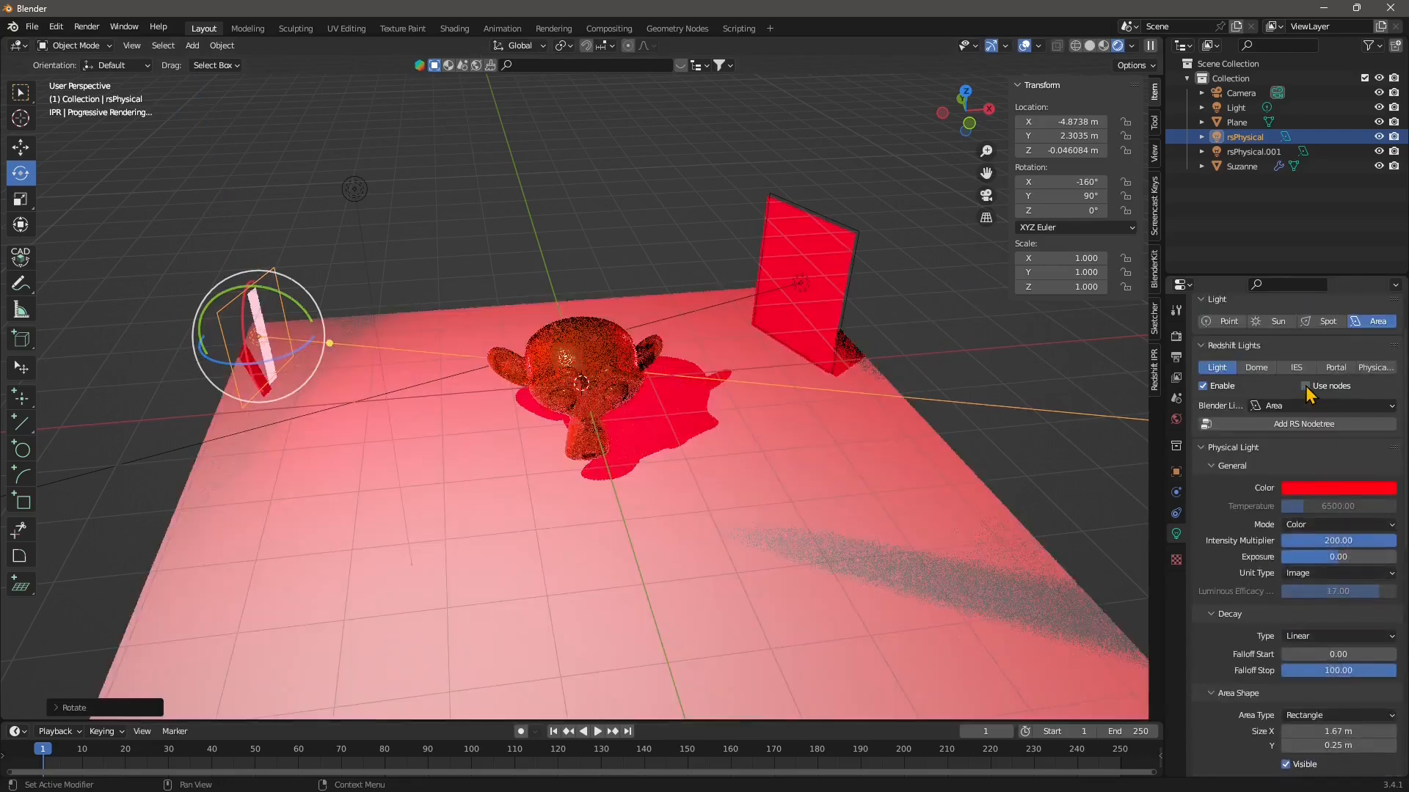
click(1315, 490)
drag(1347, 359, 1352, 371)
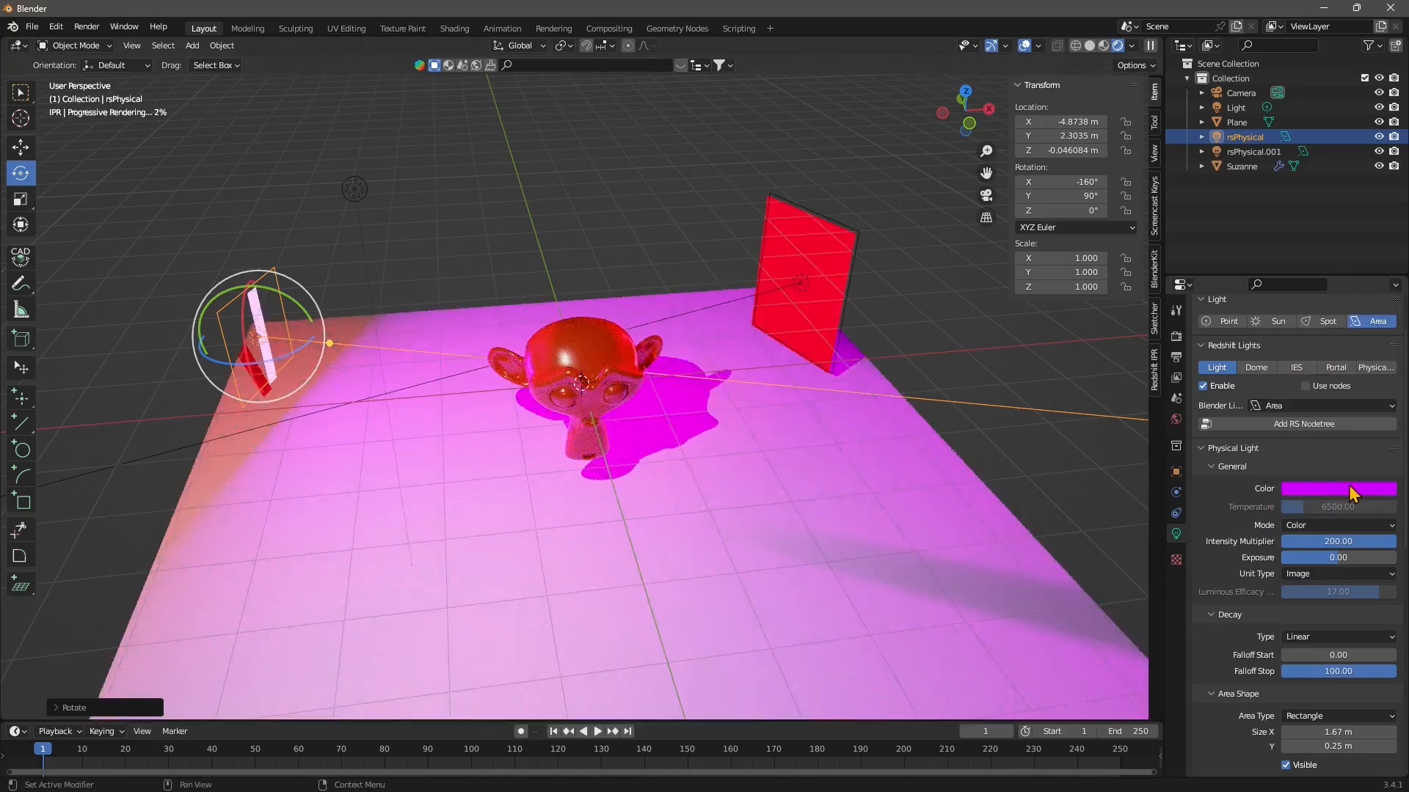
click(1349, 486)
click(1336, 295)
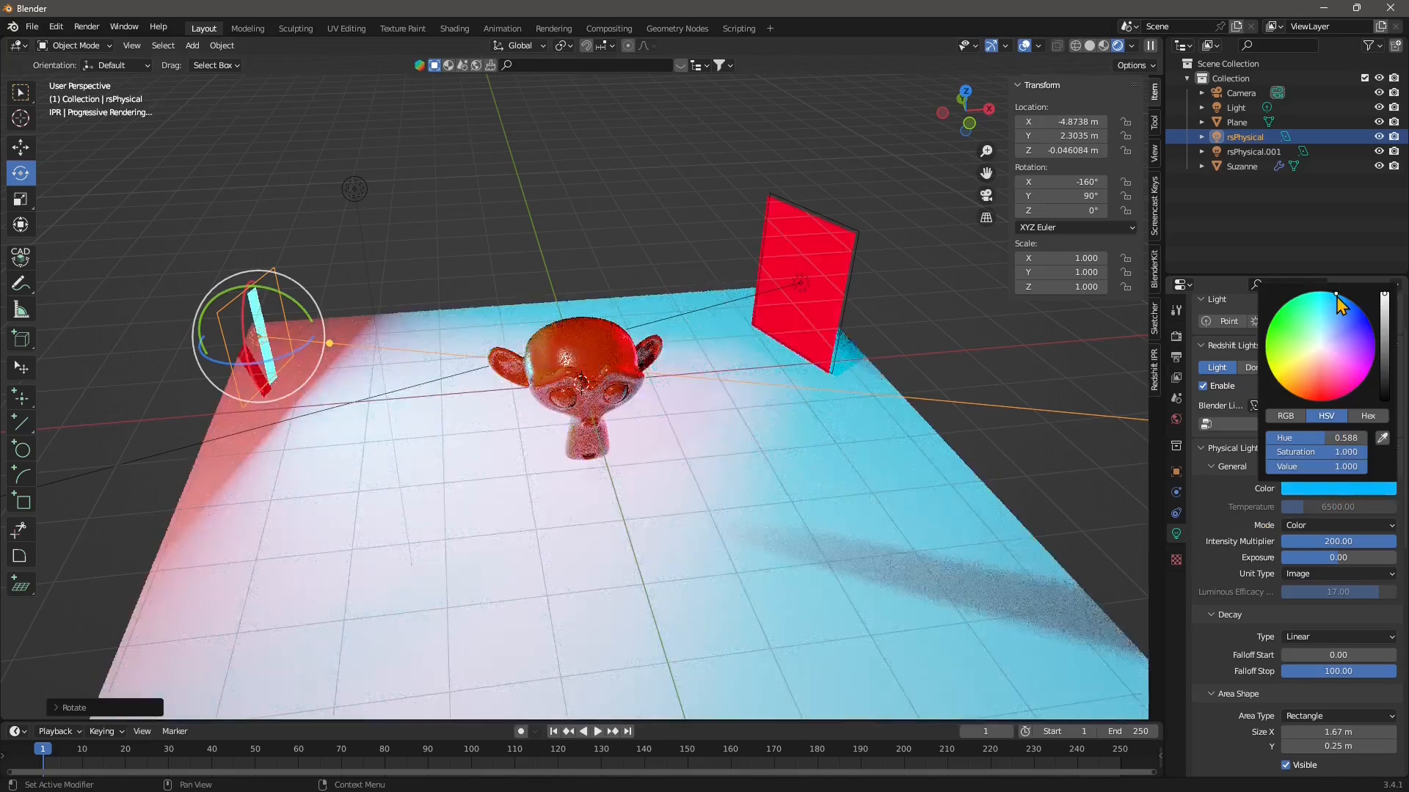
click(1346, 298)
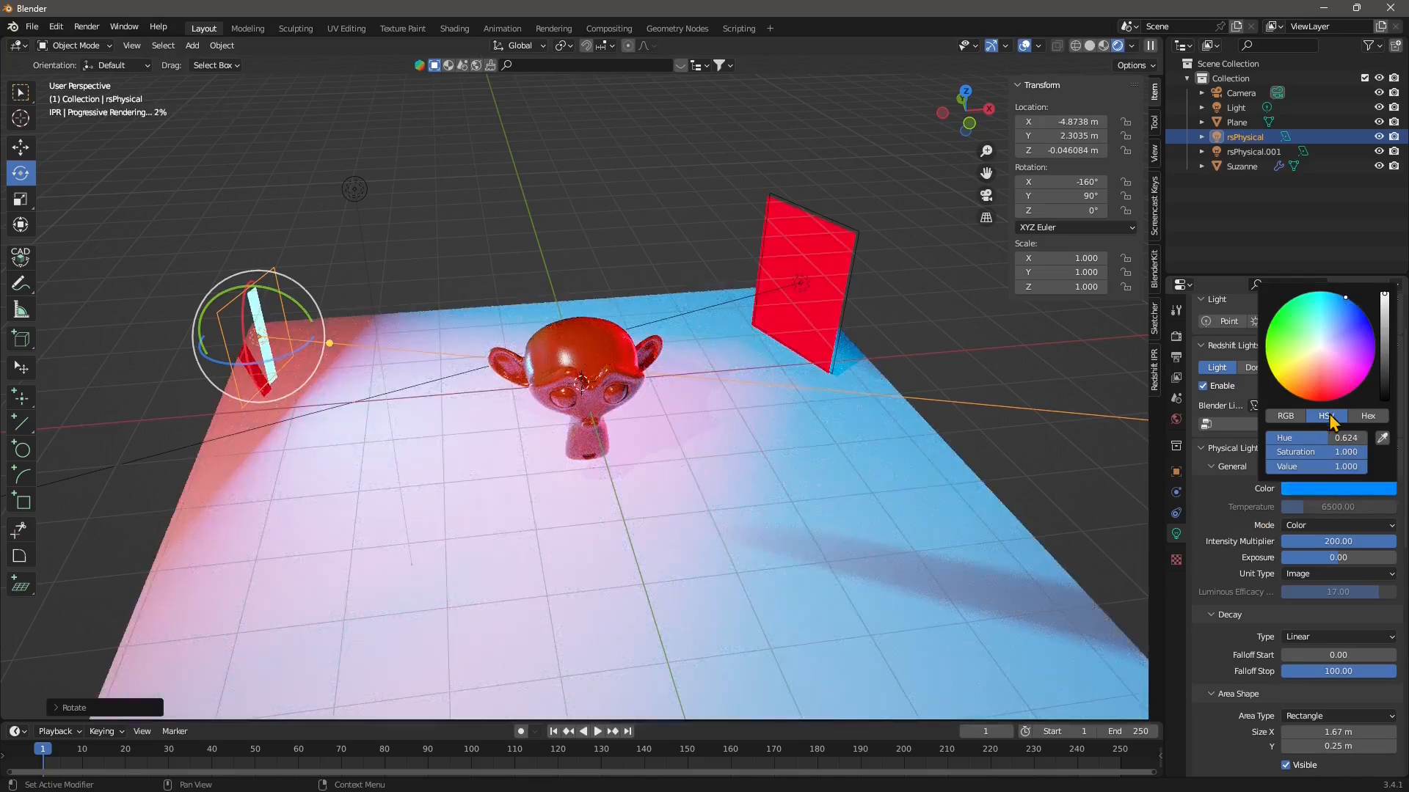
Lower the blue light's intensity multiplier to 41.51 and its exposure to -4.03.
click(1335, 542)
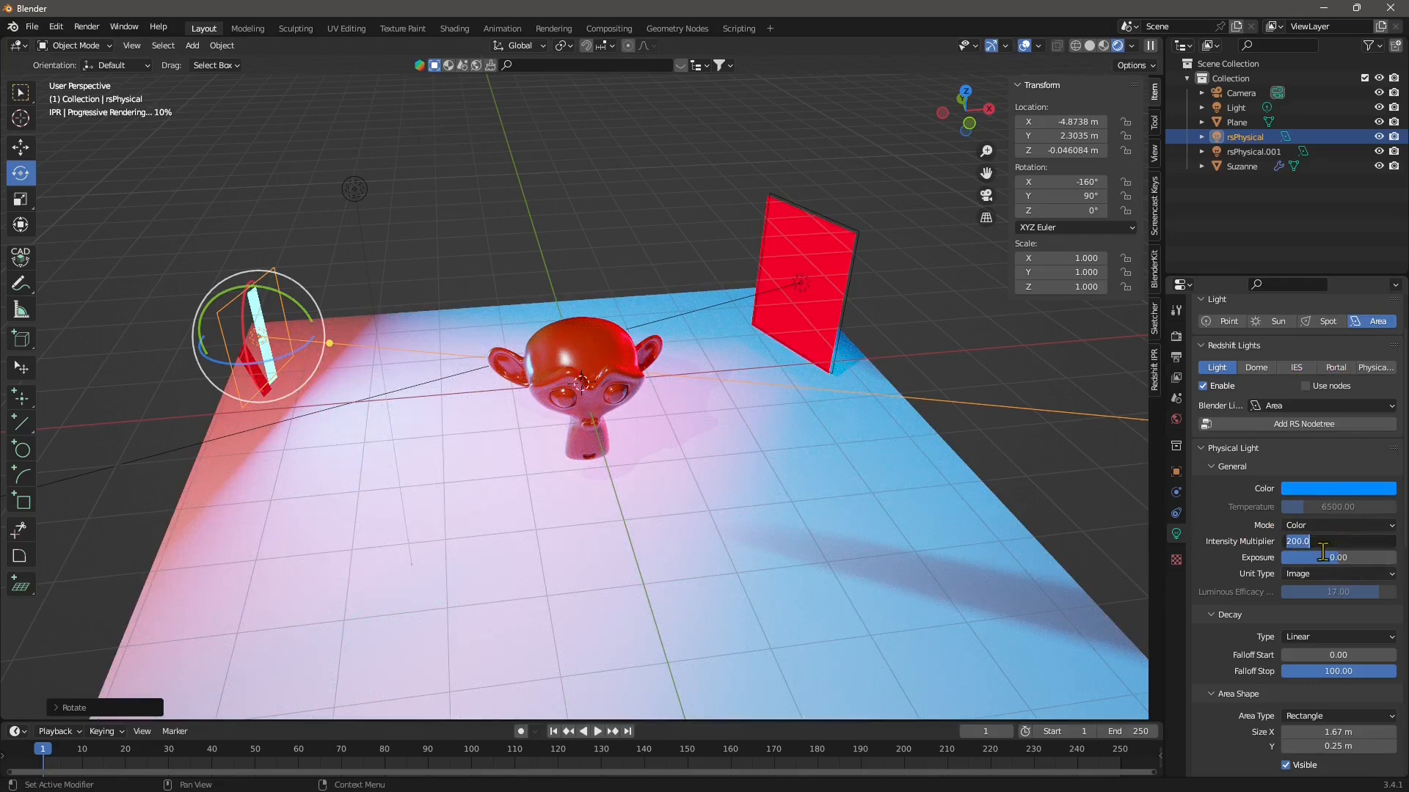
text(188.68)
key(Return)
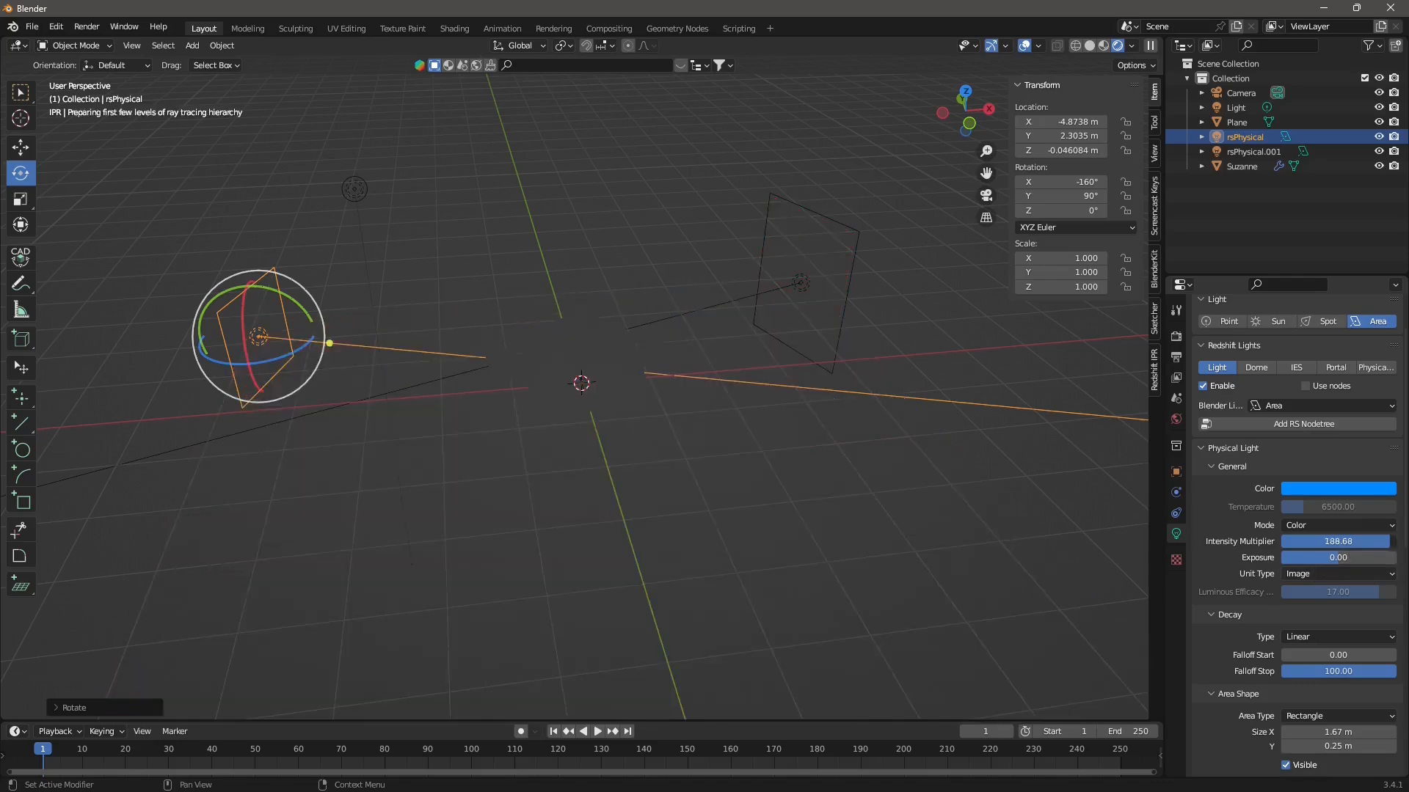
drag(1335, 542, 1306, 558)
Change the blue light's decay type to Inverse-square.
scroll(1231, 633, down, 2)
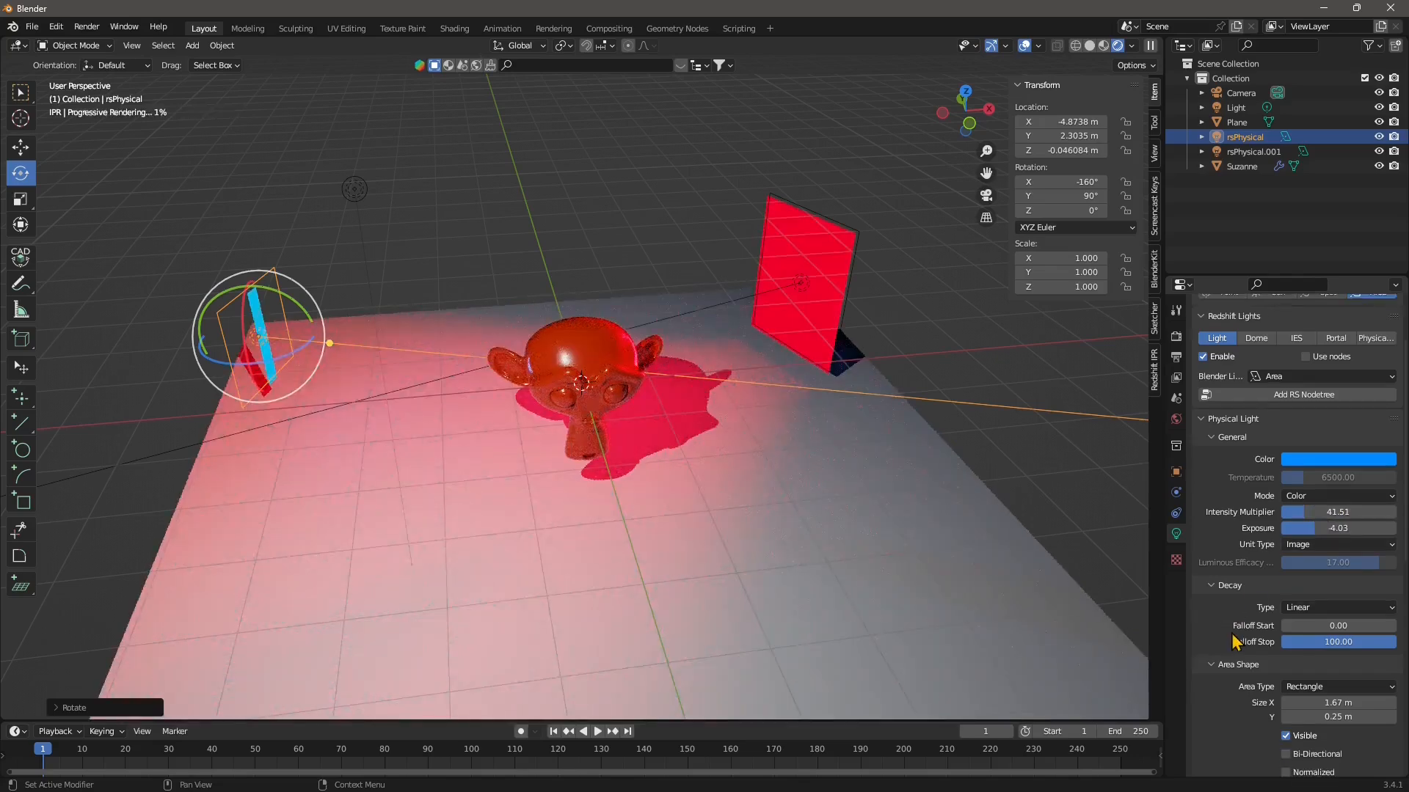
click(1297, 579)
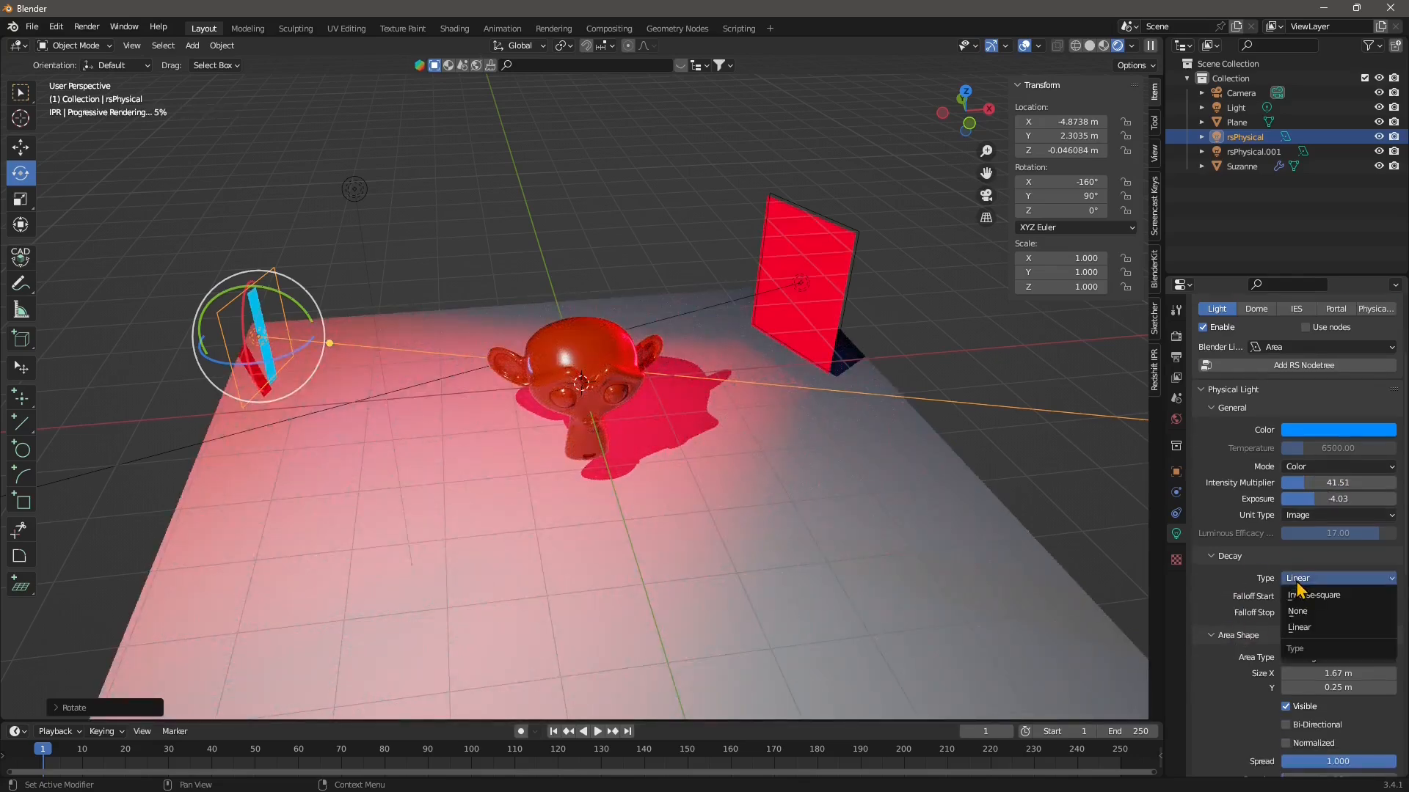
click(1299, 595)
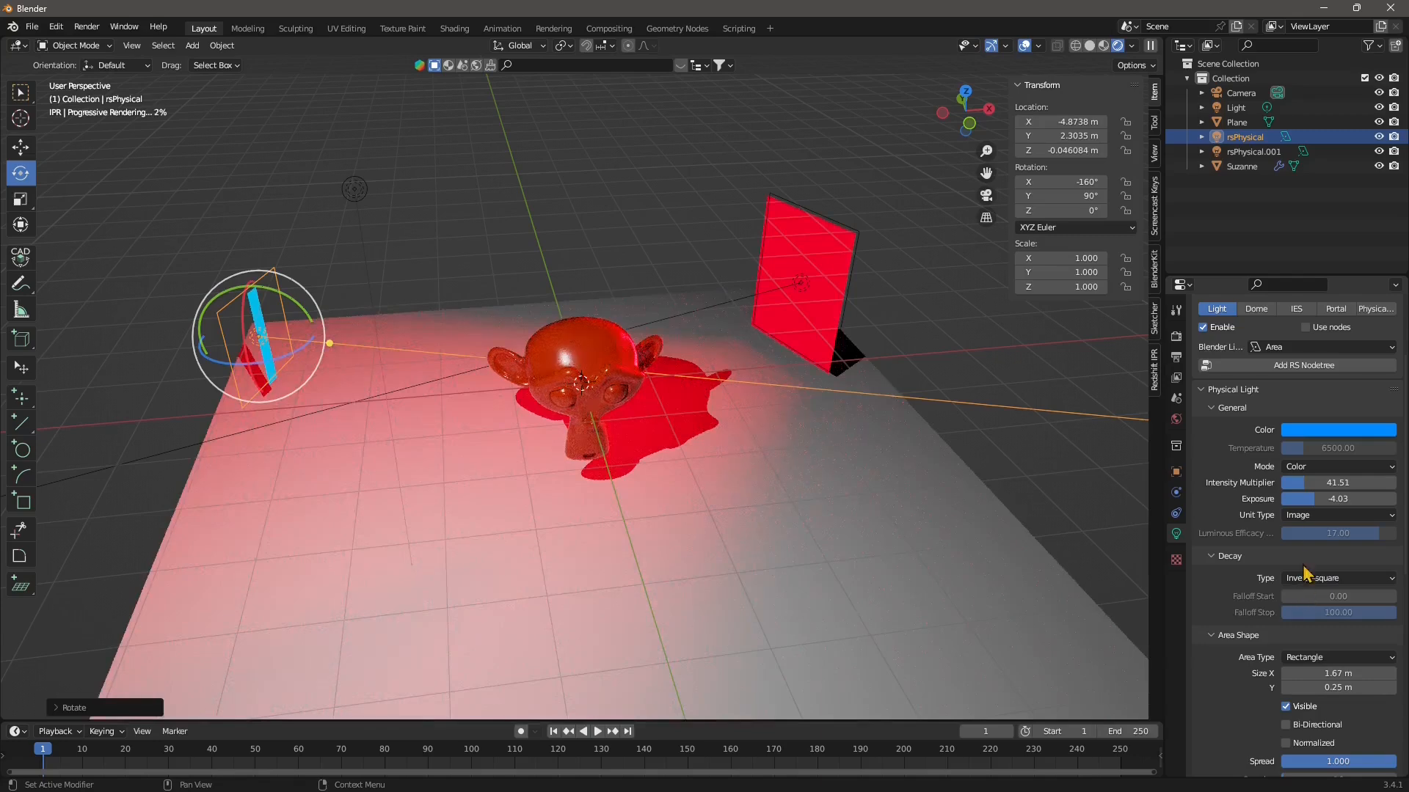
Compare the Rectangle and Disk area types for the blue light, keep Disk, and enlarge it to 2.31 m.
scroll(1229, 691, down, 1)
click(1321, 628)
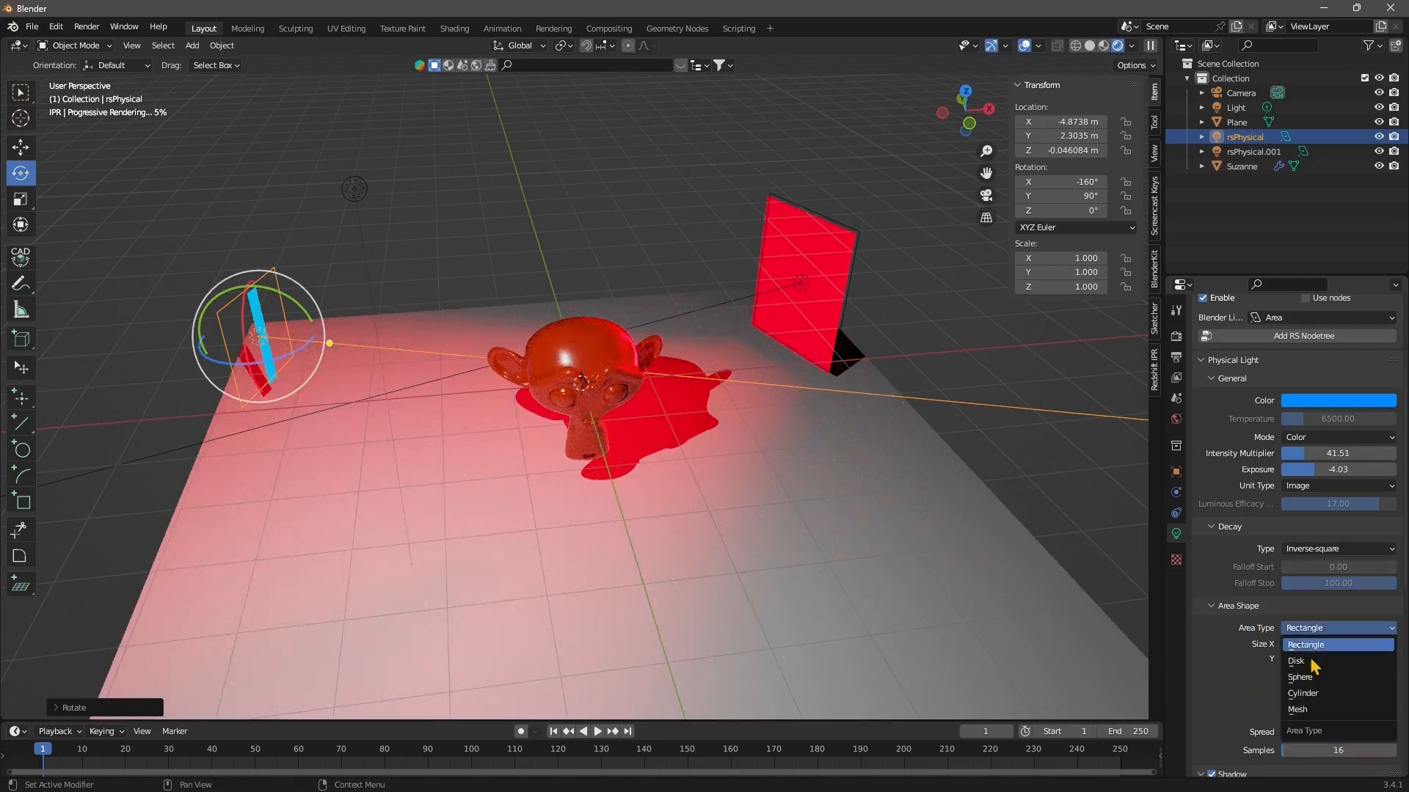
click(1312, 655)
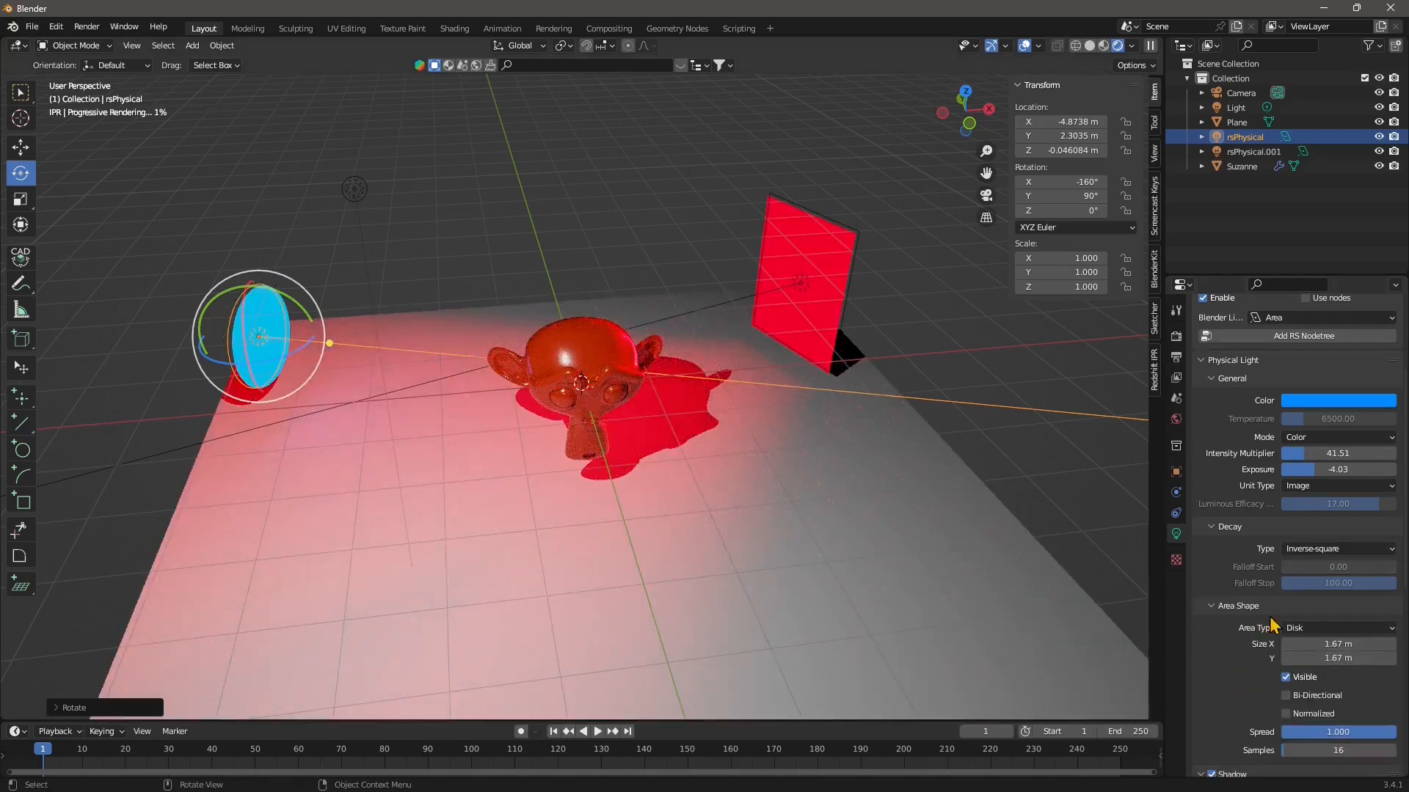
click(1297, 629)
click(1309, 645)
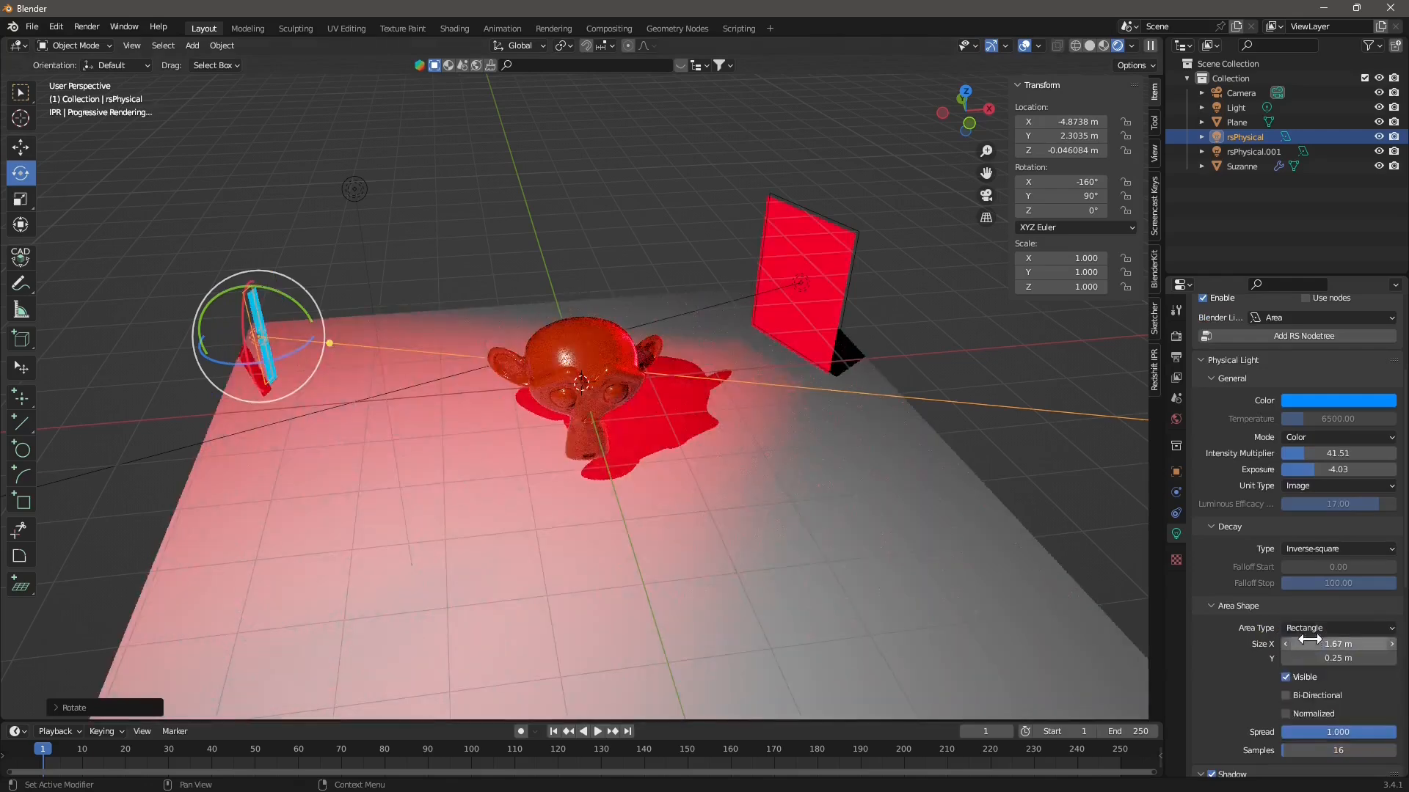
click(1322, 628)
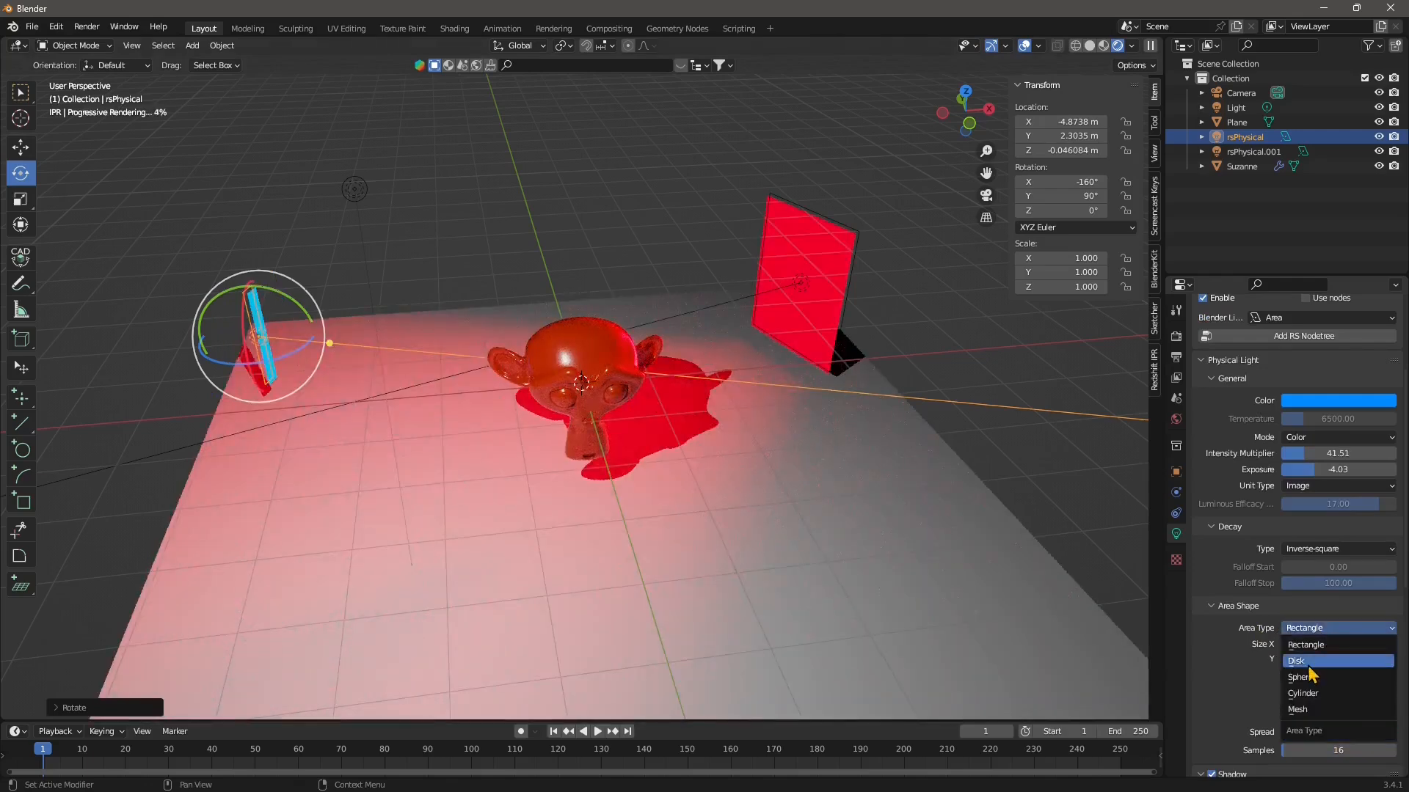
click(1309, 663)
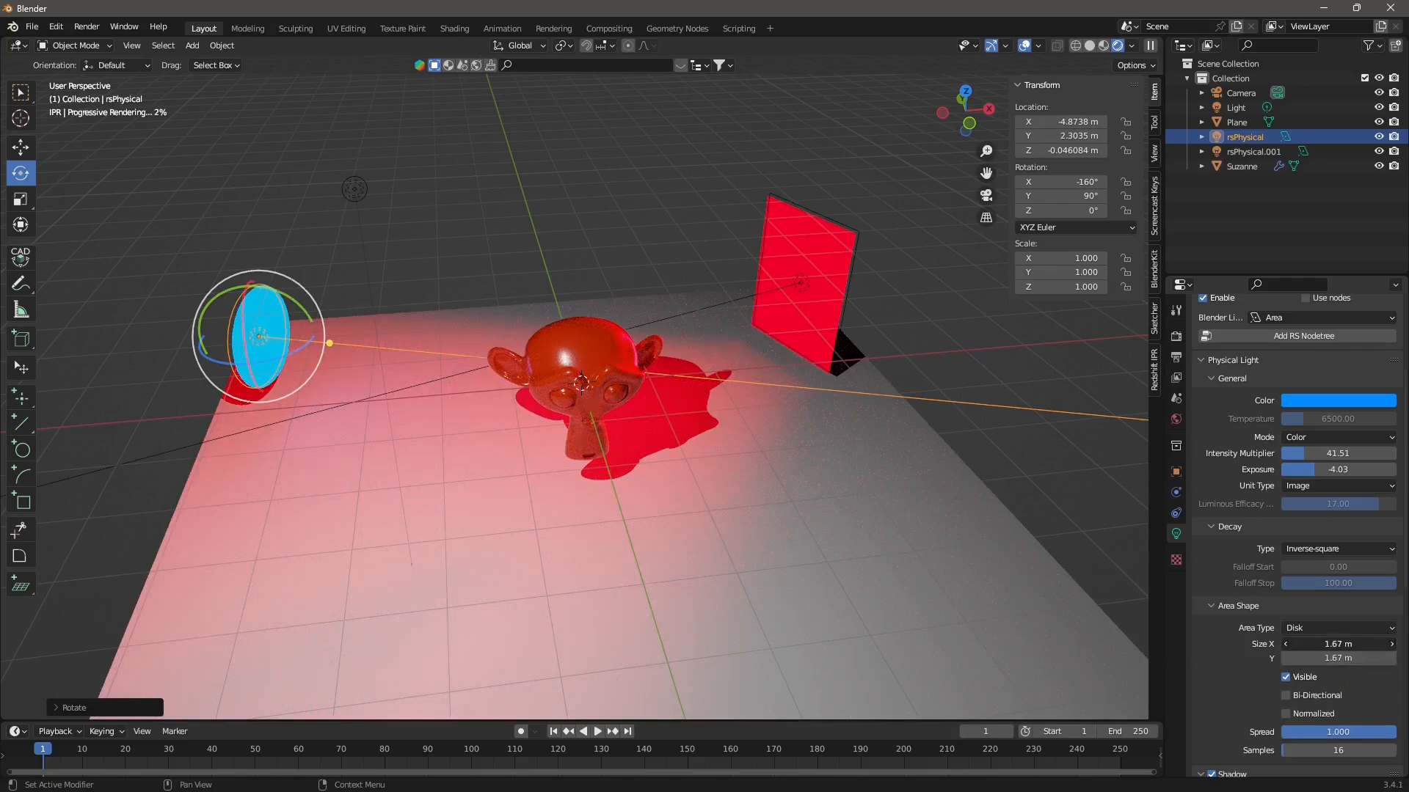
drag(1338, 644, 1382, 644)
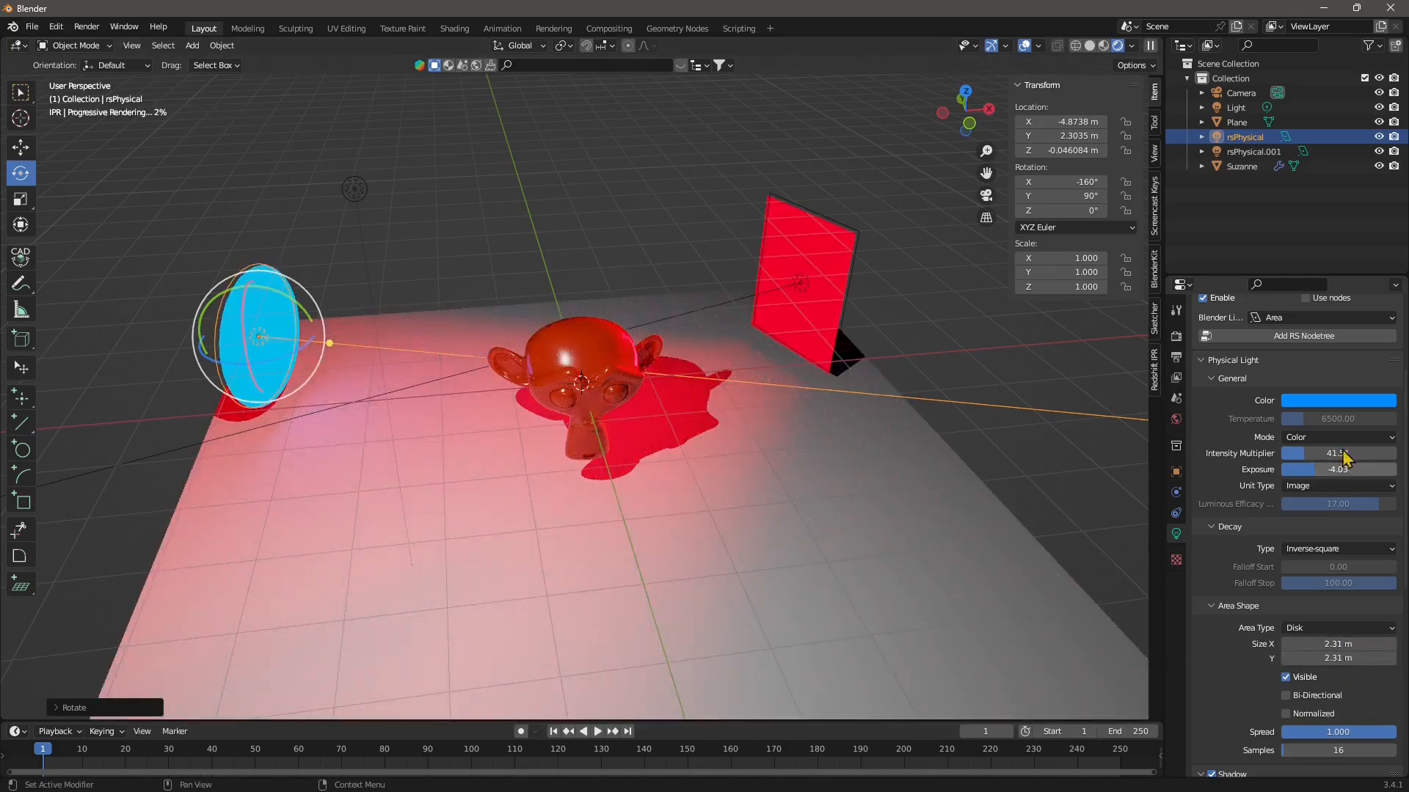
Review the blue light's remaining settings and set its shadow transparency to 0.15.
scroll(1245, 706, down, 3)
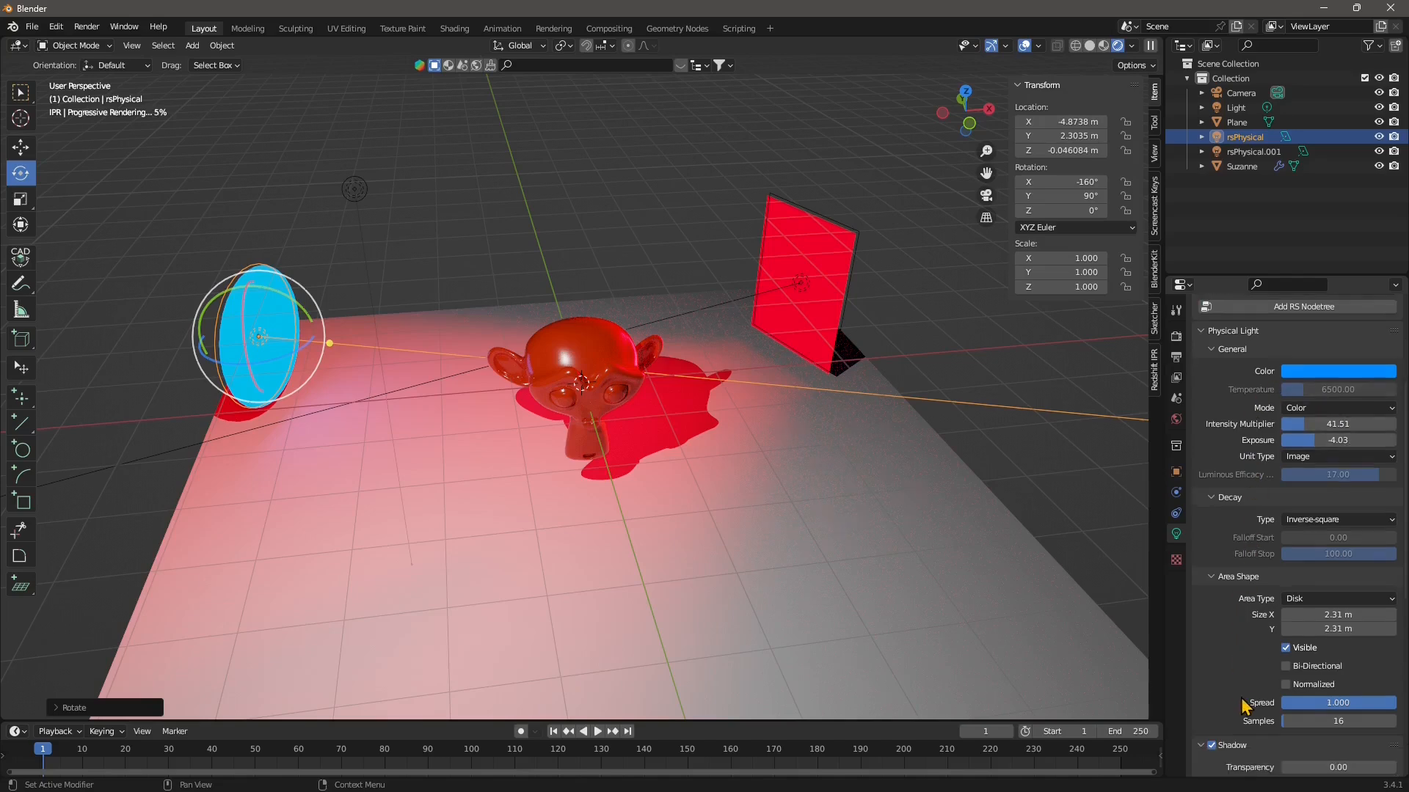
scroll(1250, 697, down, 1)
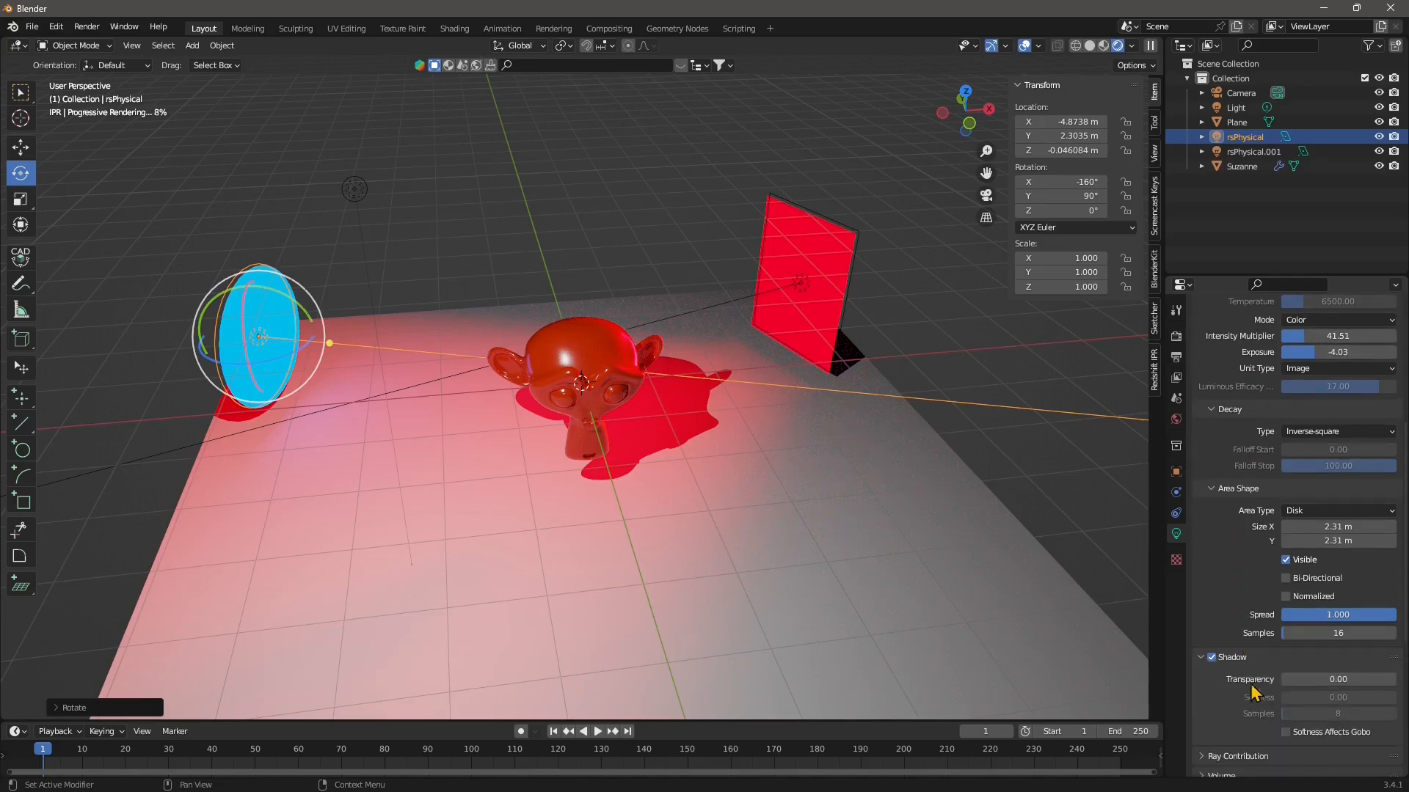
scroll(1239, 662, down, 1)
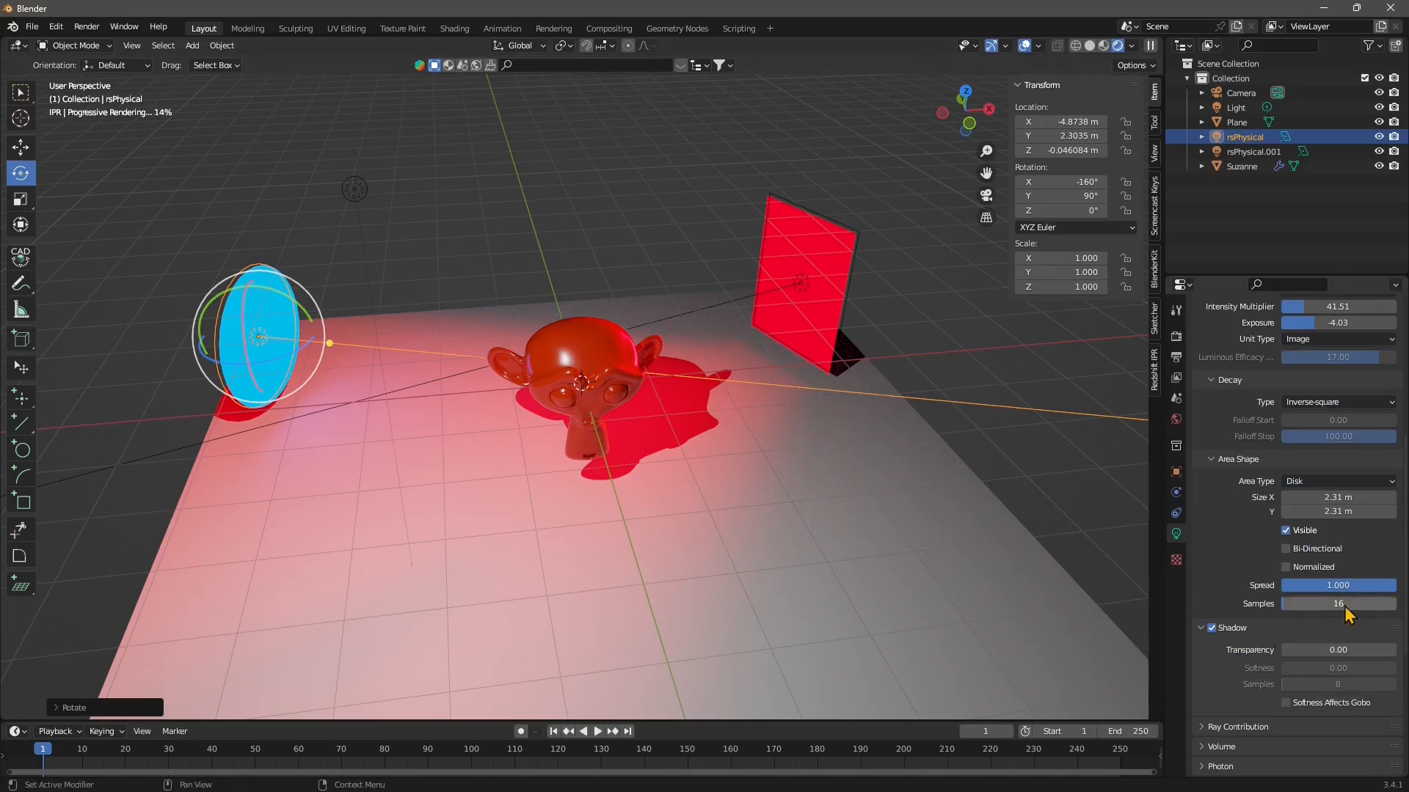
scroll(1210, 634, down, 2)
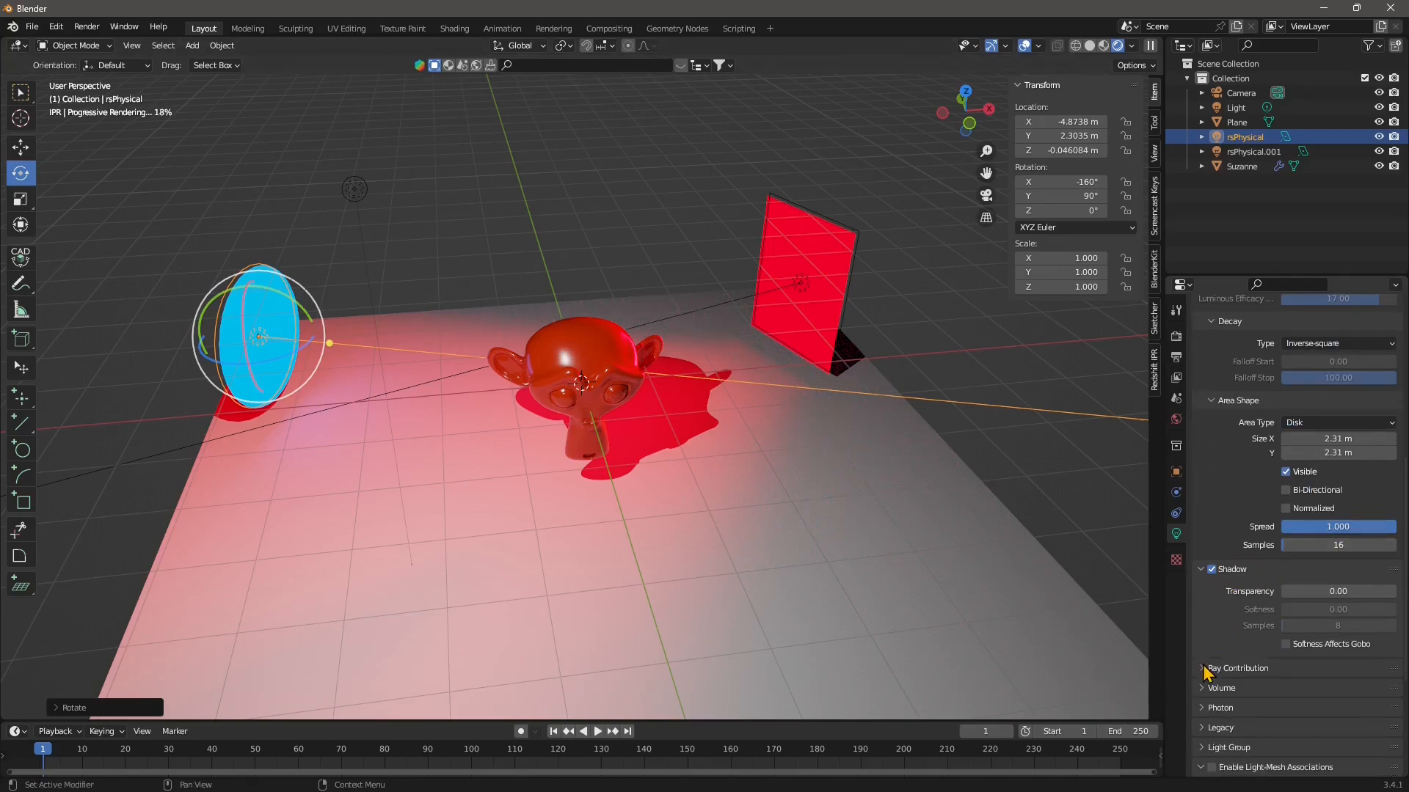
scroll(1211, 668, down, 1)
drag(1303, 564, 1320, 563)
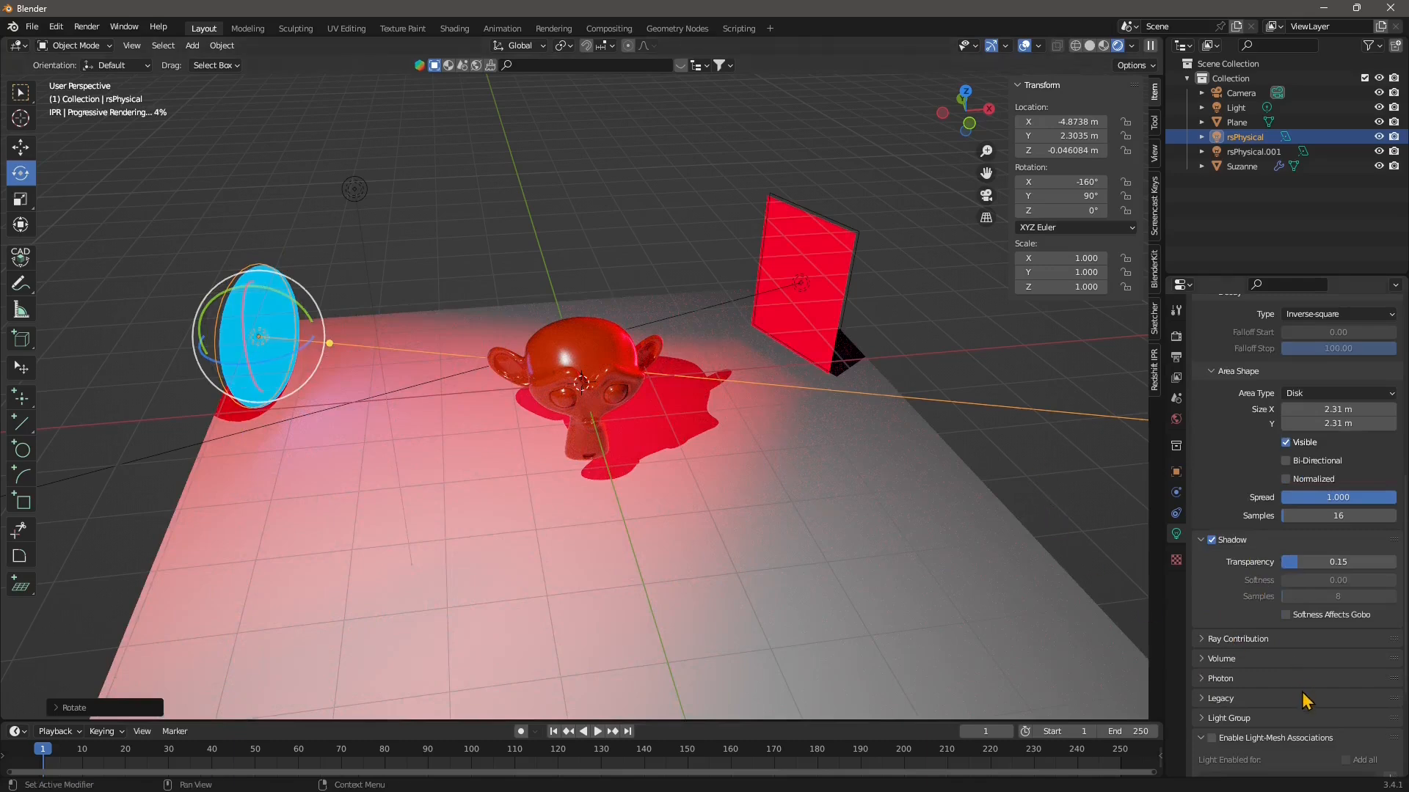
scroll(1302, 692, up, 1)
scroll(1311, 693, up, 2)
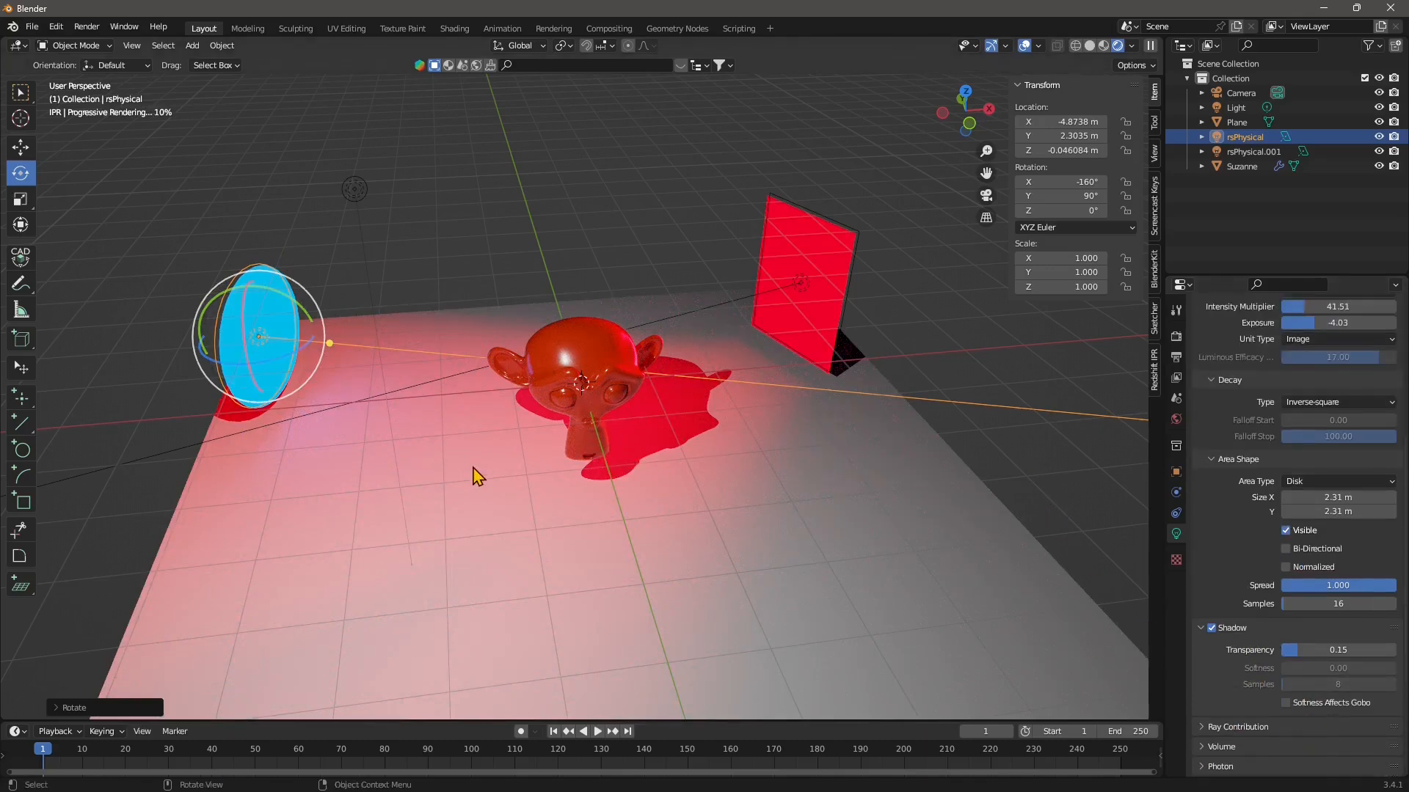
Raise the blue disk light's intensity multiplier to 95.60.
click(356, 191)
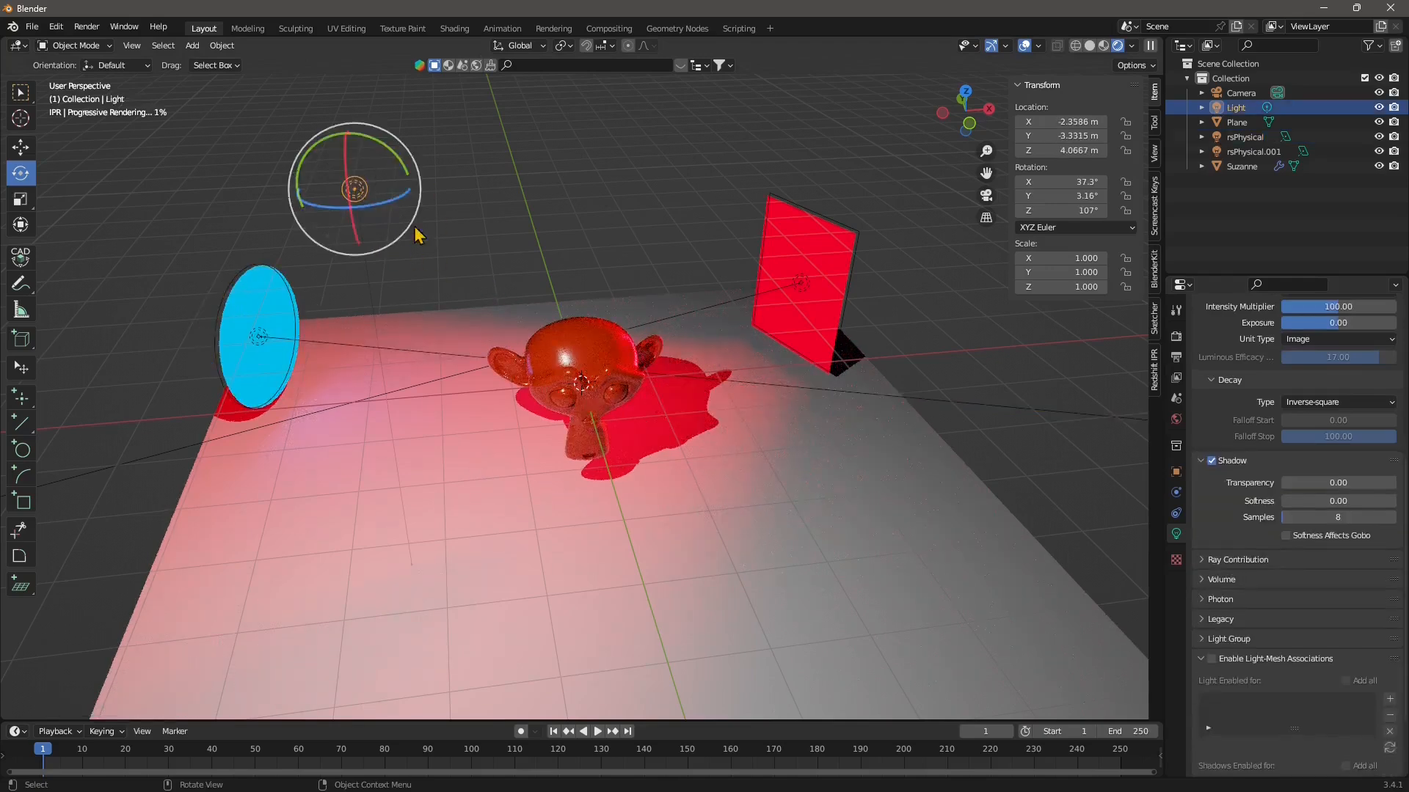
key(alt+a)
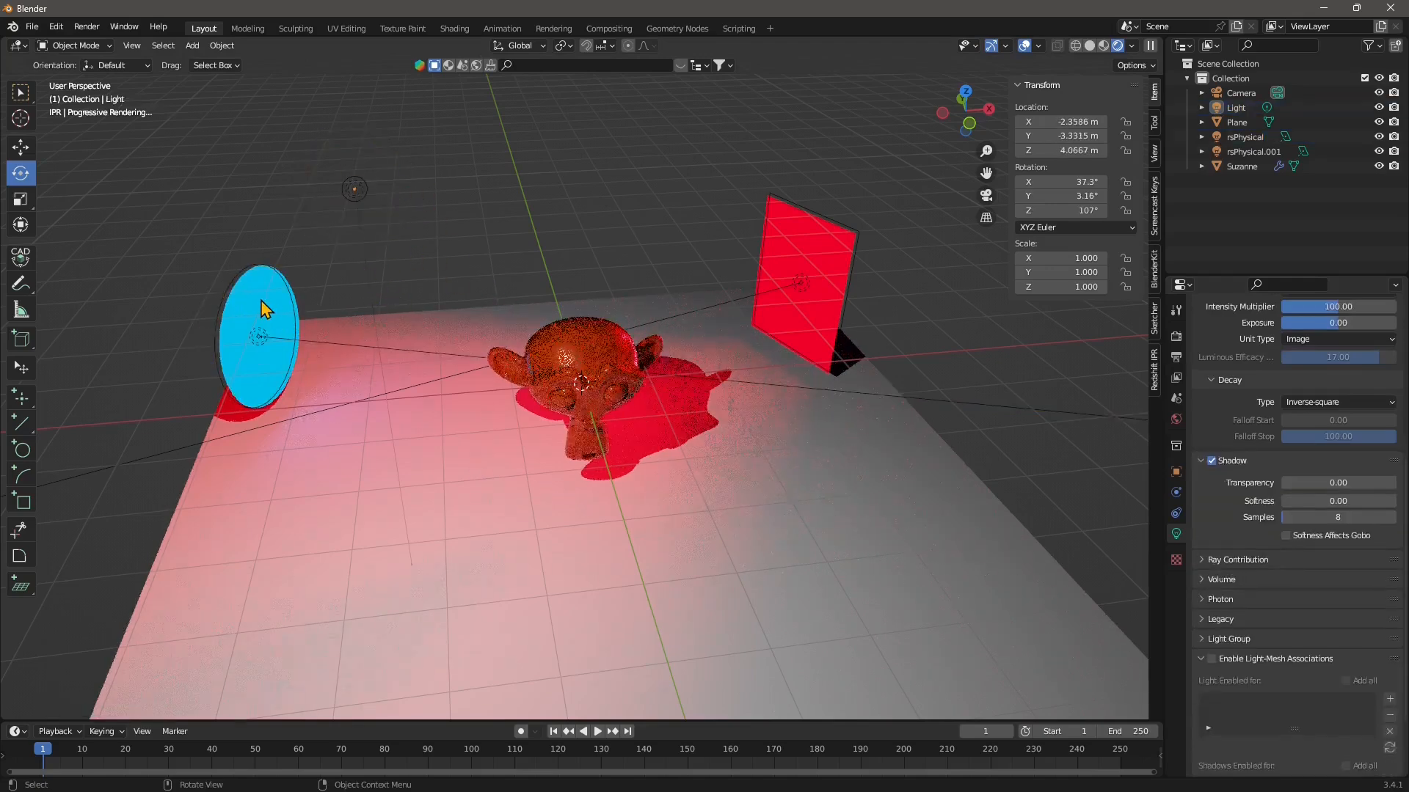
click(288, 284)
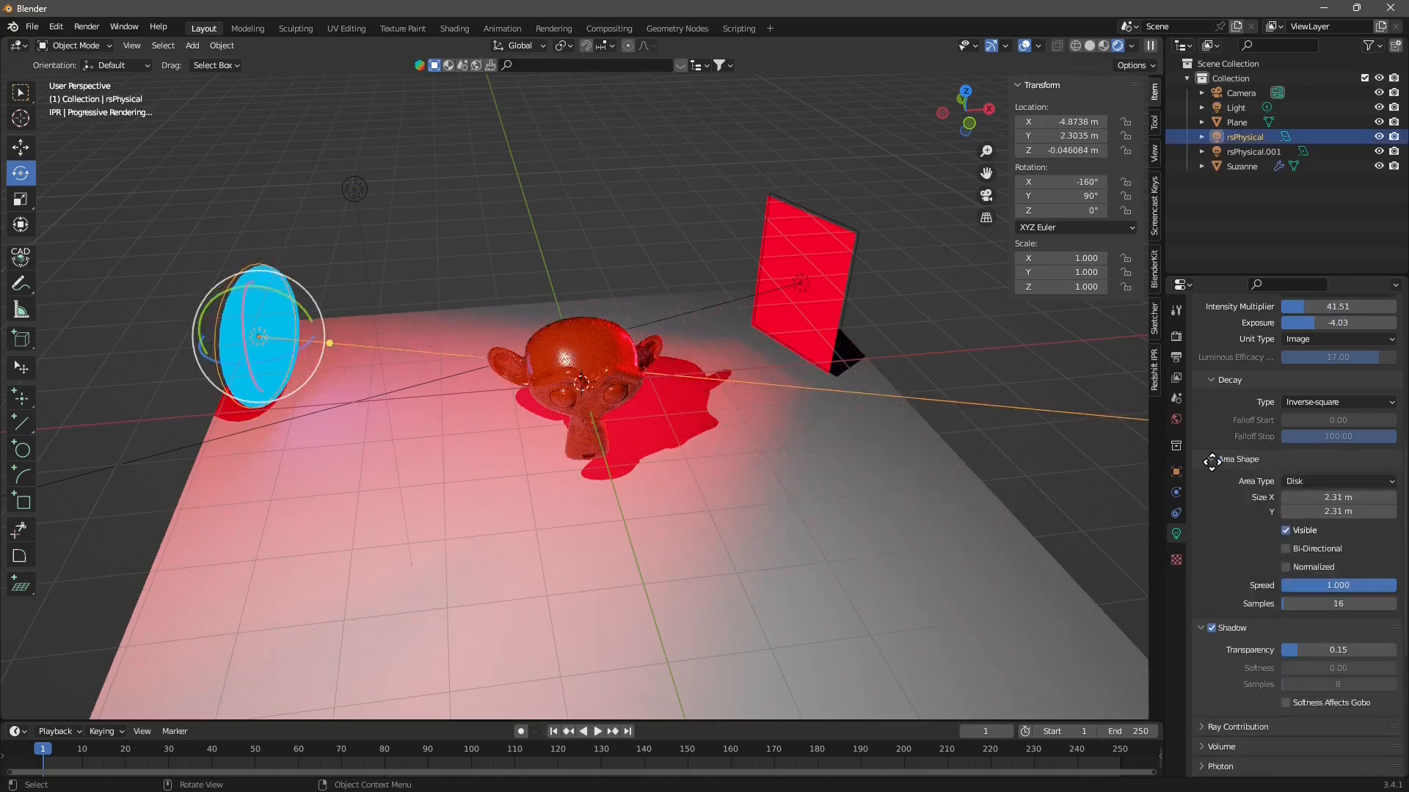
scroll(1220, 628, up, 4)
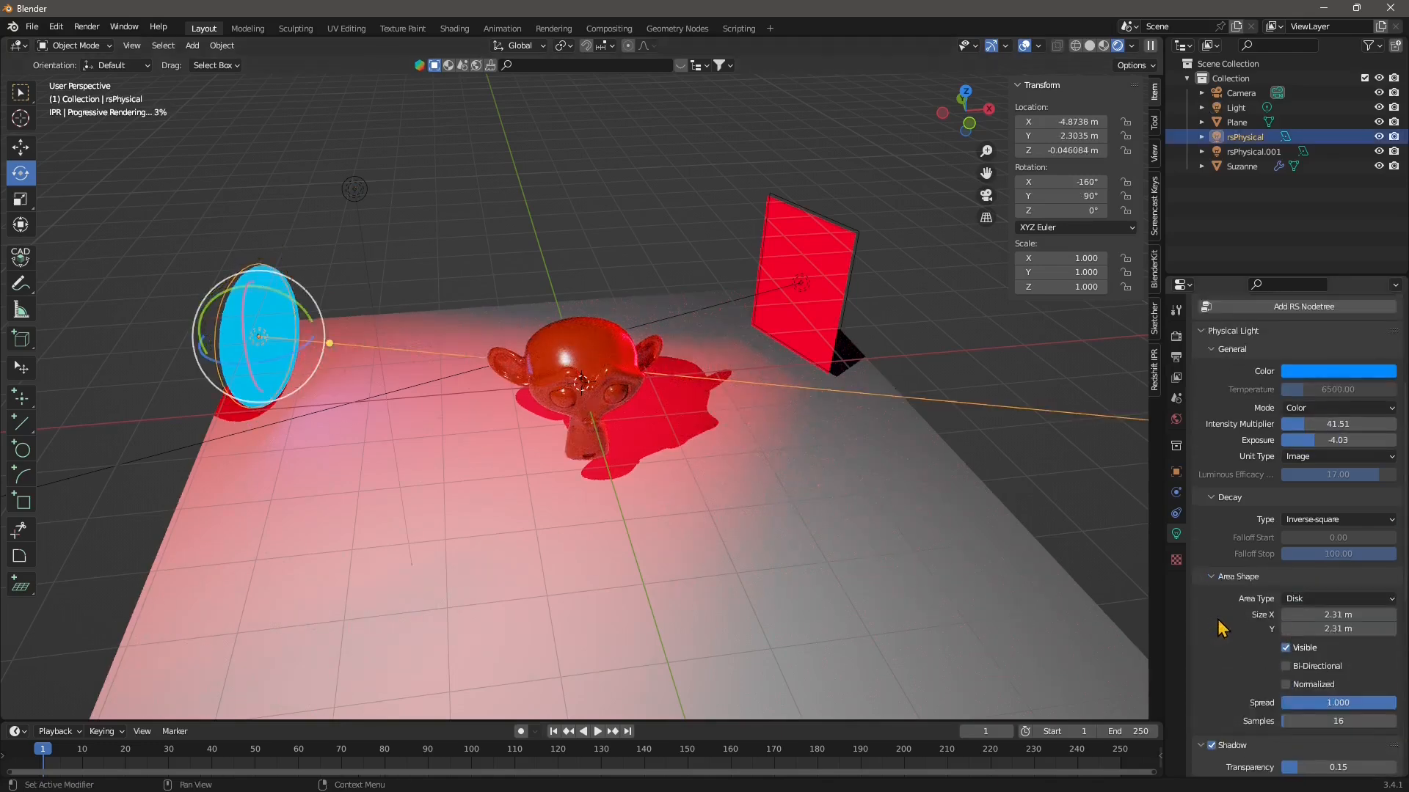
click(1305, 440)
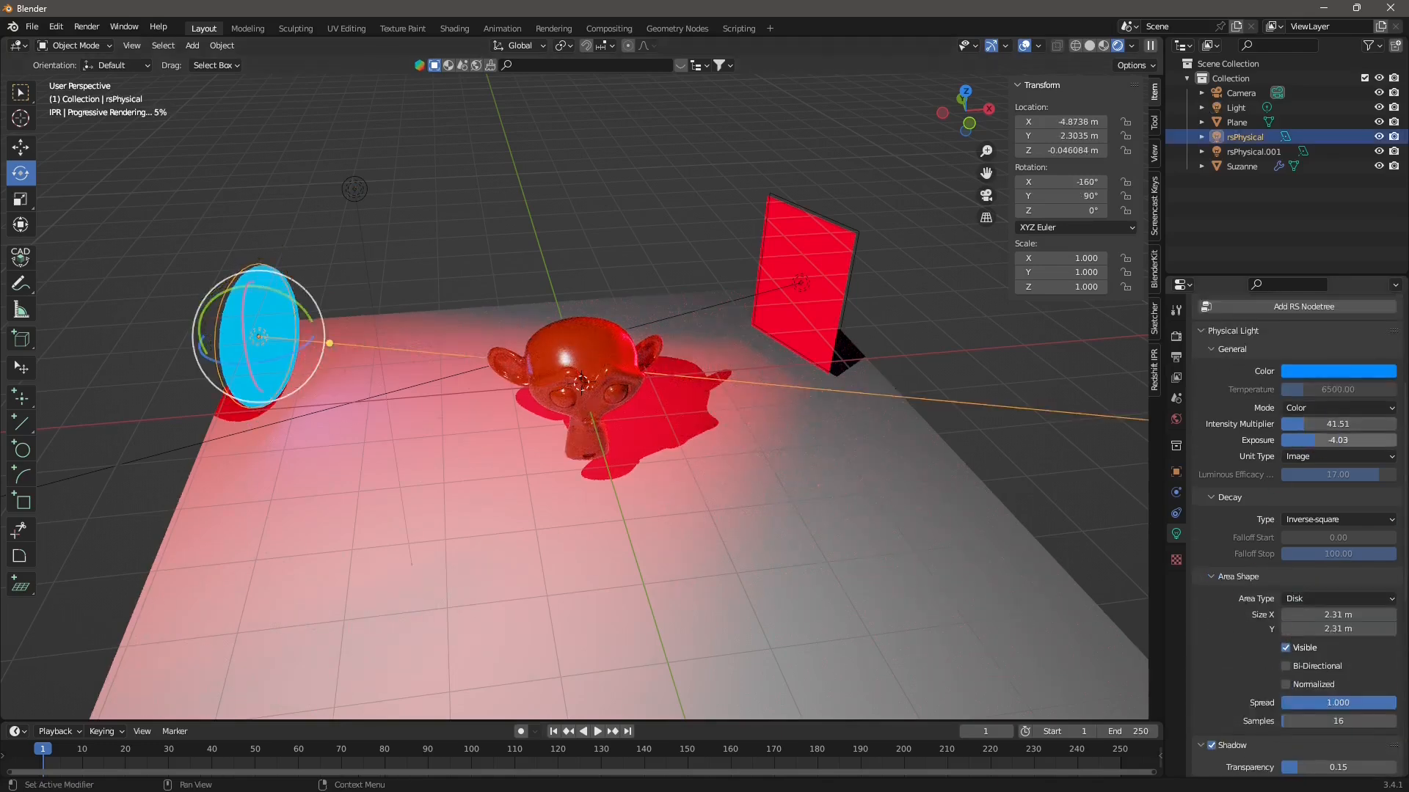
click(1314, 422)
drag(1306, 422, 1328, 423)
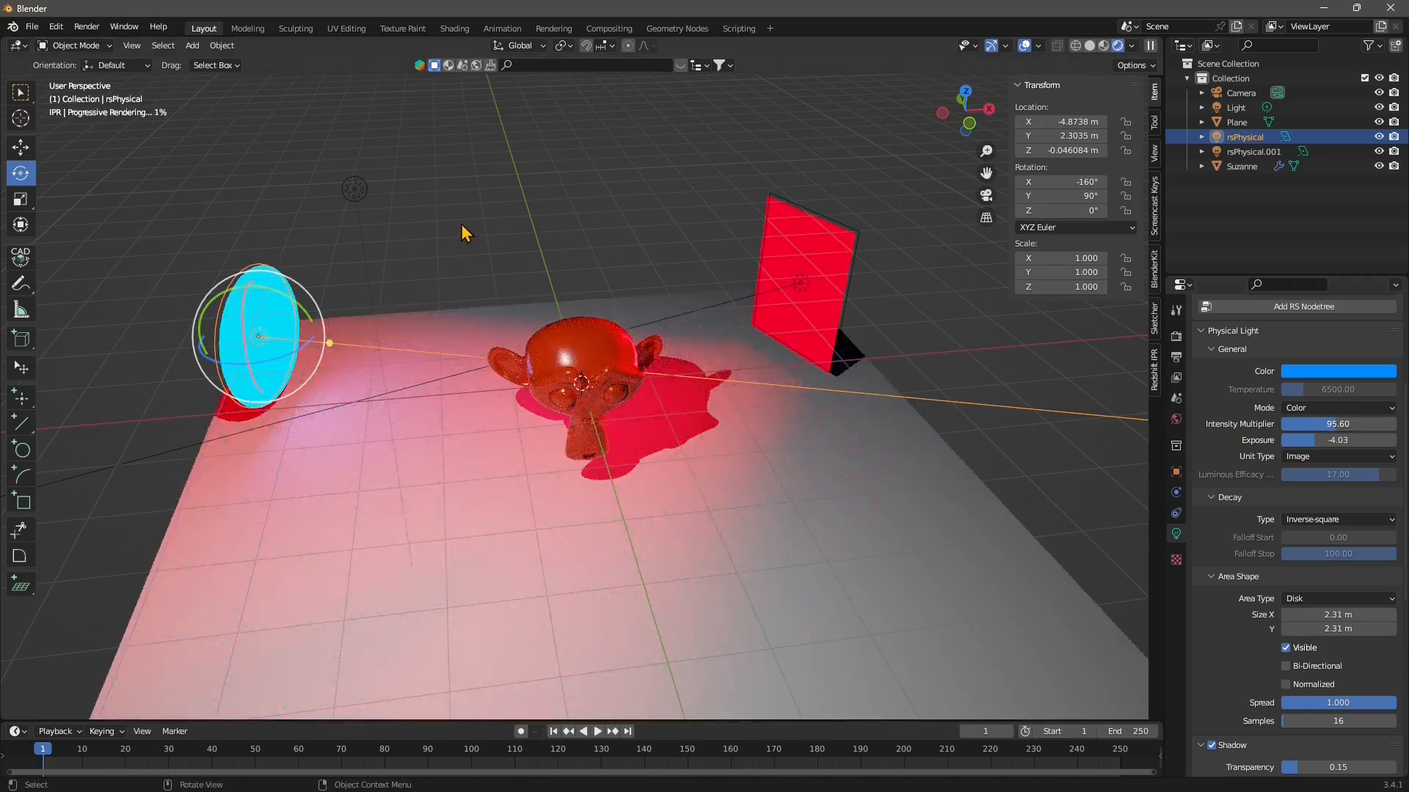
From the top view, move the red light to about X 4.99 m, Y 0.54 m and aim it at the monkey head.
click(462, 224)
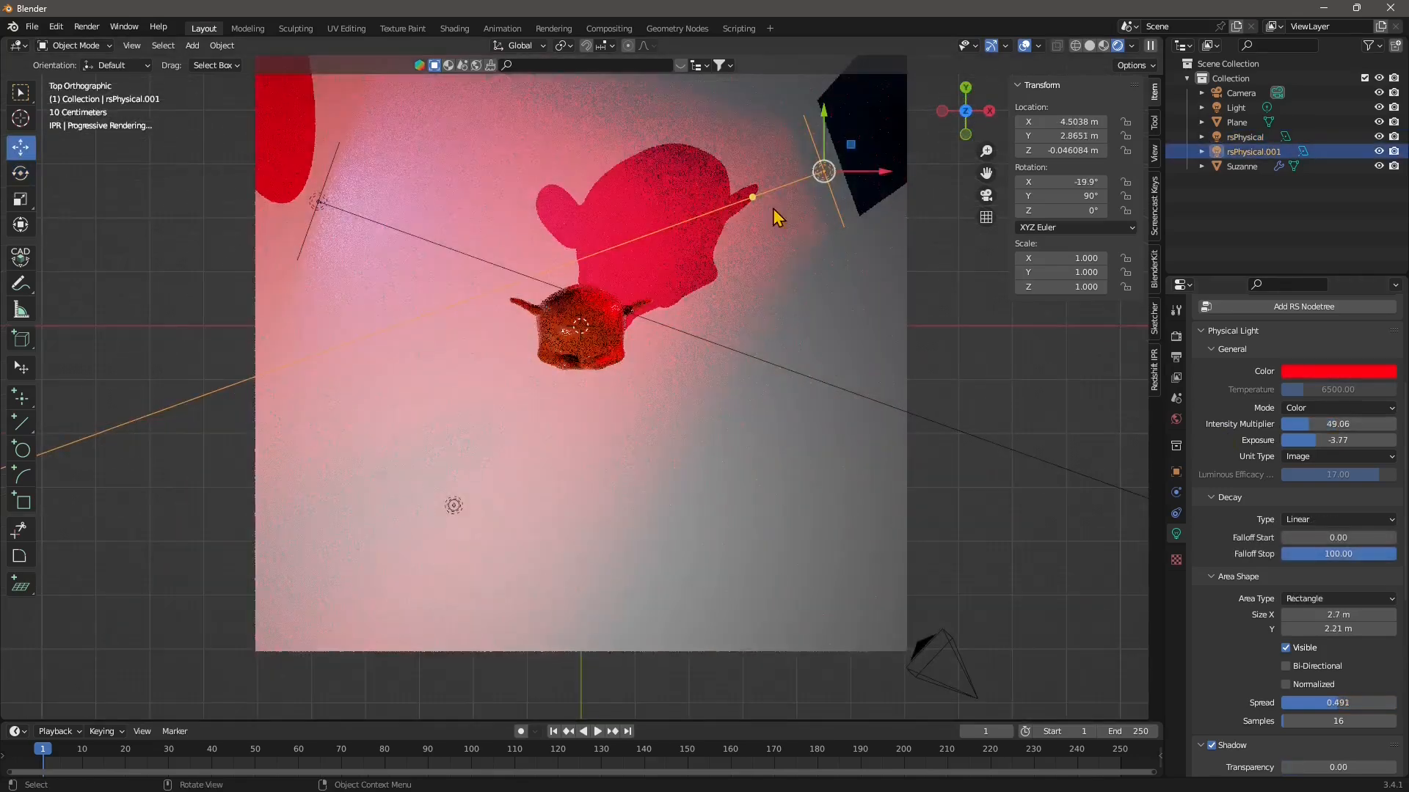
drag(851, 145, 879, 273)
drag(779, 322, 581, 325)
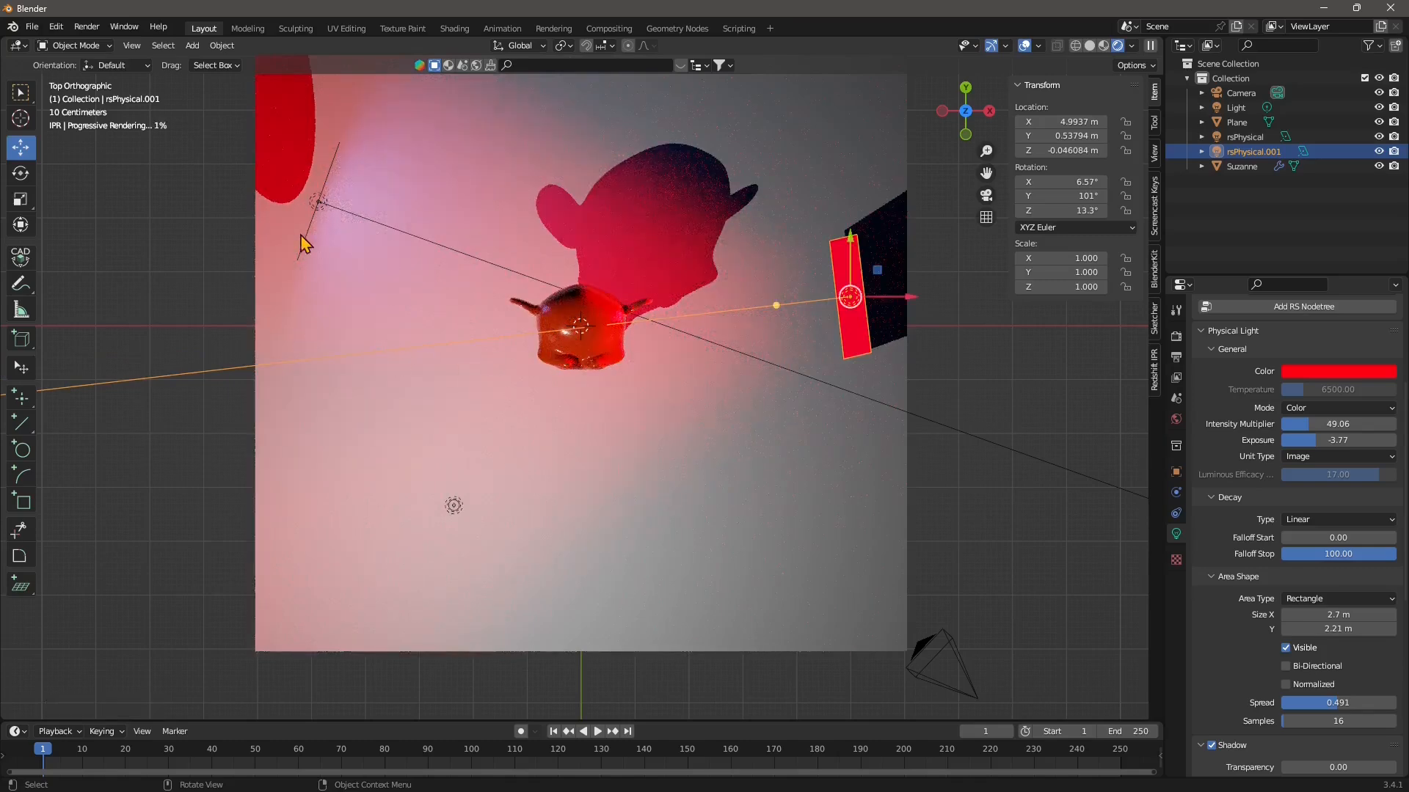
Move the blue light to about X -4.87 m, Y -0.41 m and aim it at the monkey head.
click(290, 166)
scroll(345, 411, down, 1)
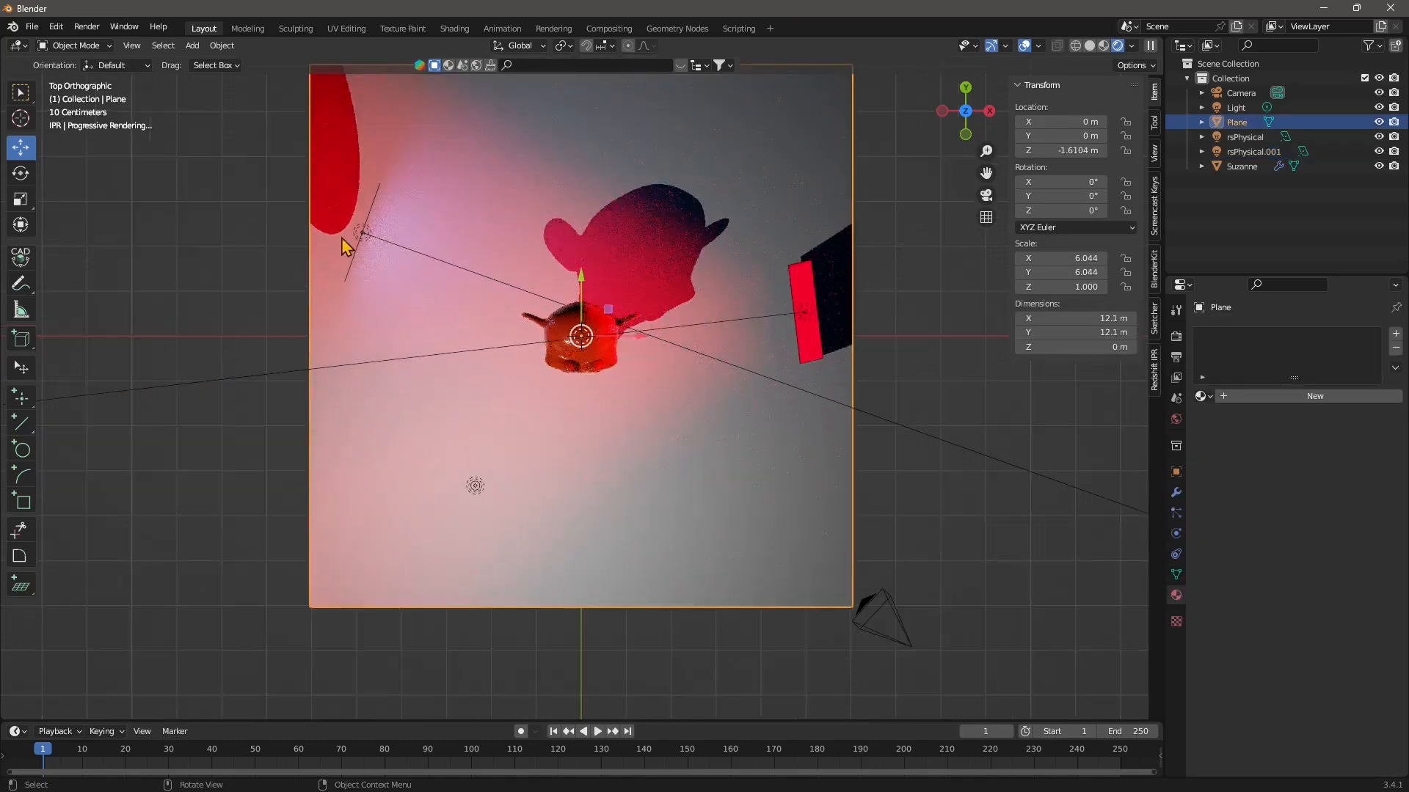
click(370, 213)
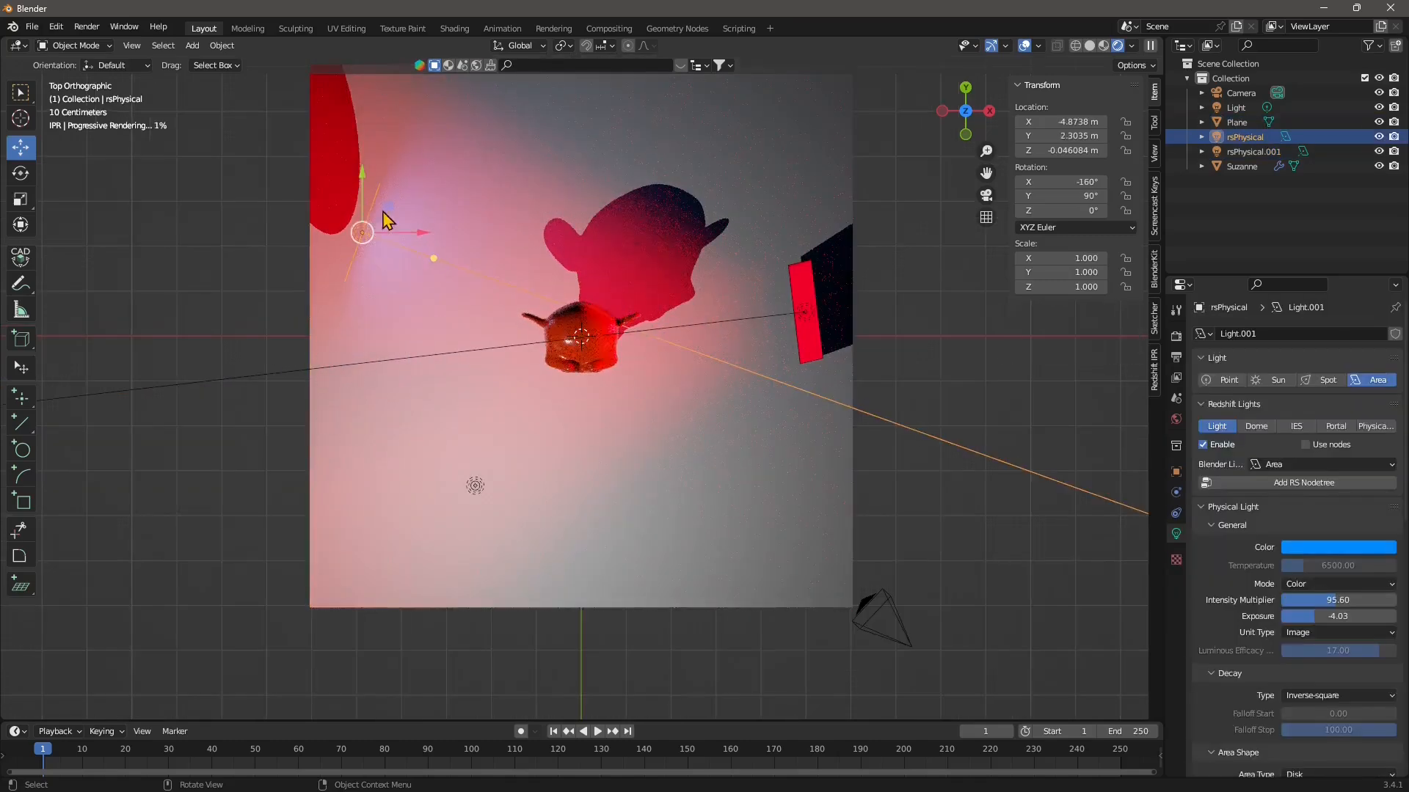
drag(390, 209, 397, 253)
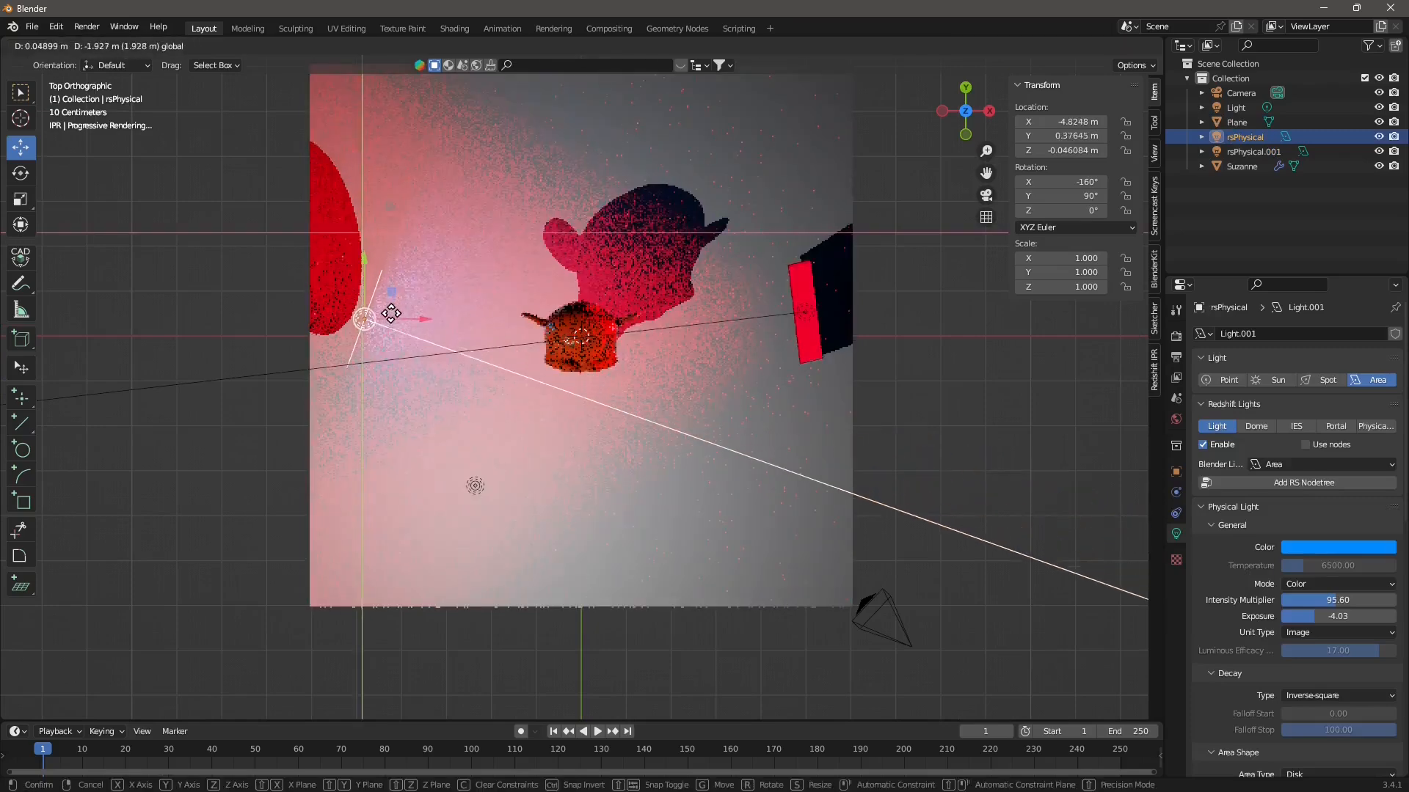
click(389, 351)
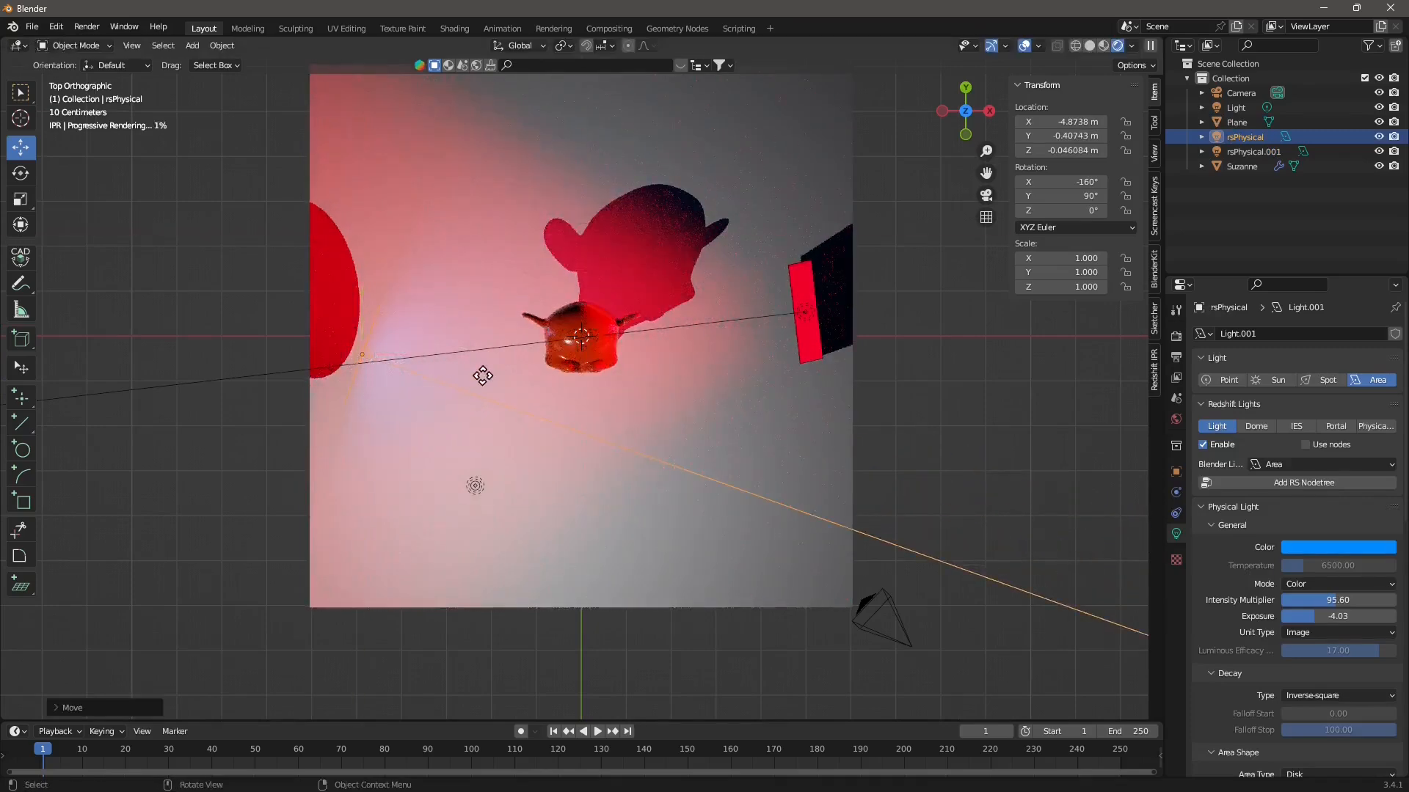
key(shift+t)
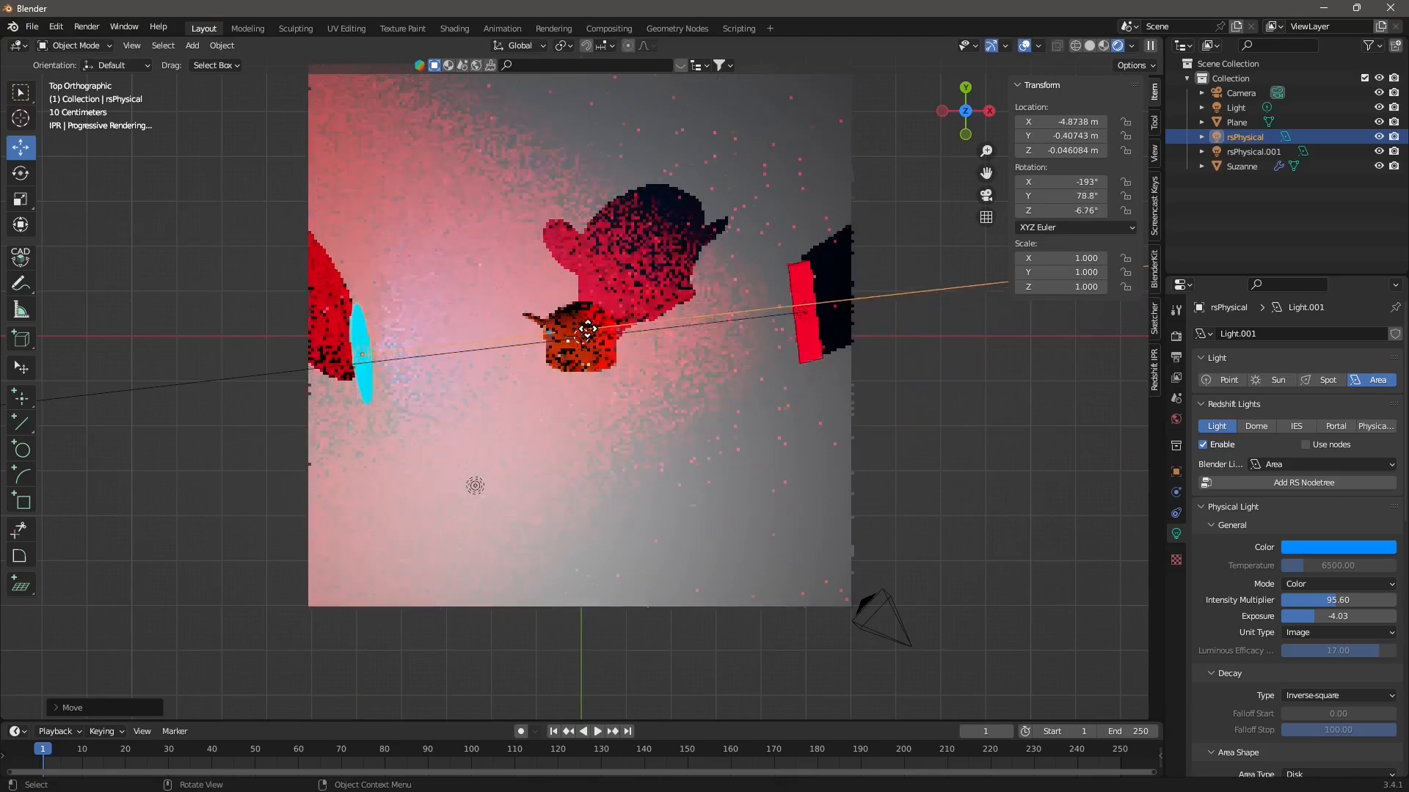
click(588, 330)
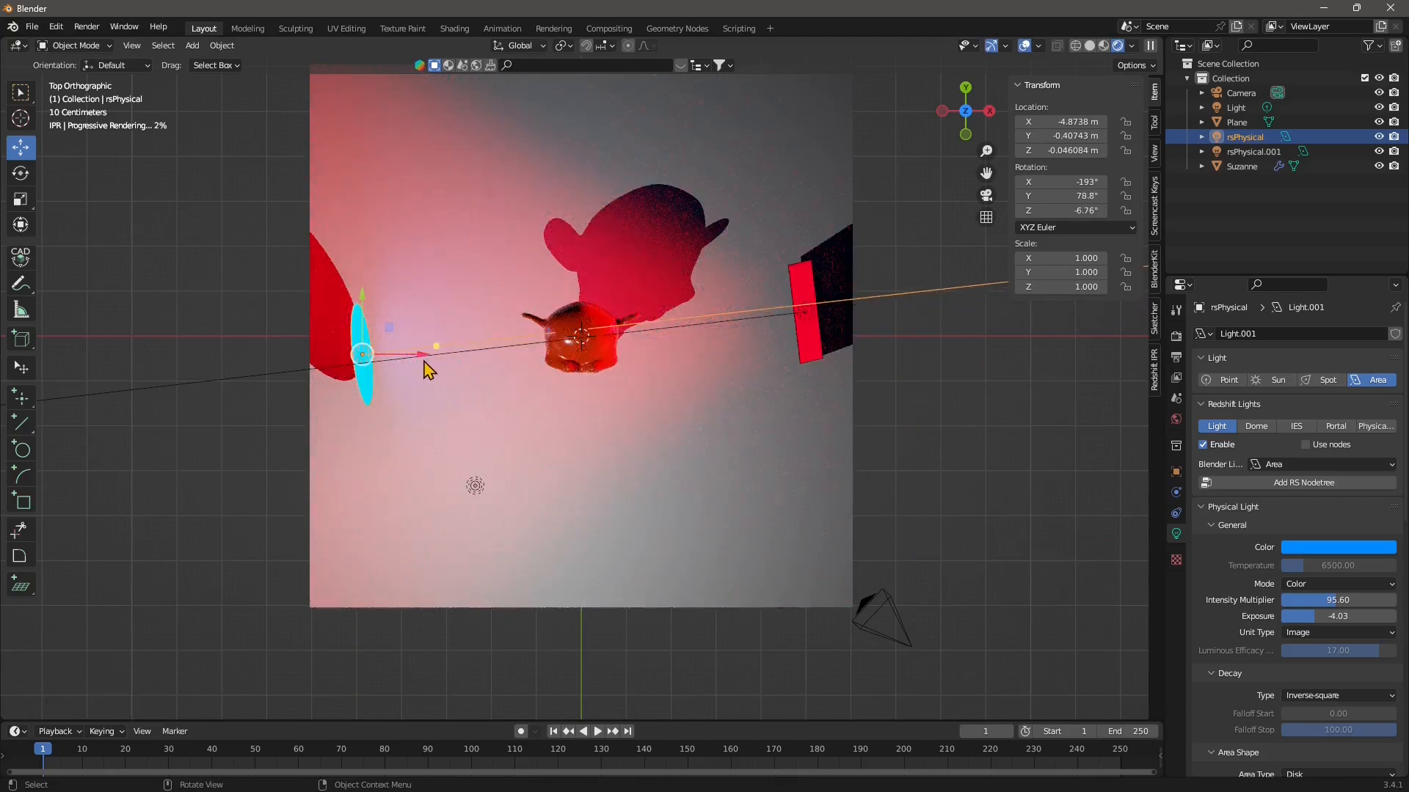
Move the red light to about X 4.85 m, Y -0.82 m and turn it to face the monkey head.
click(811, 330)
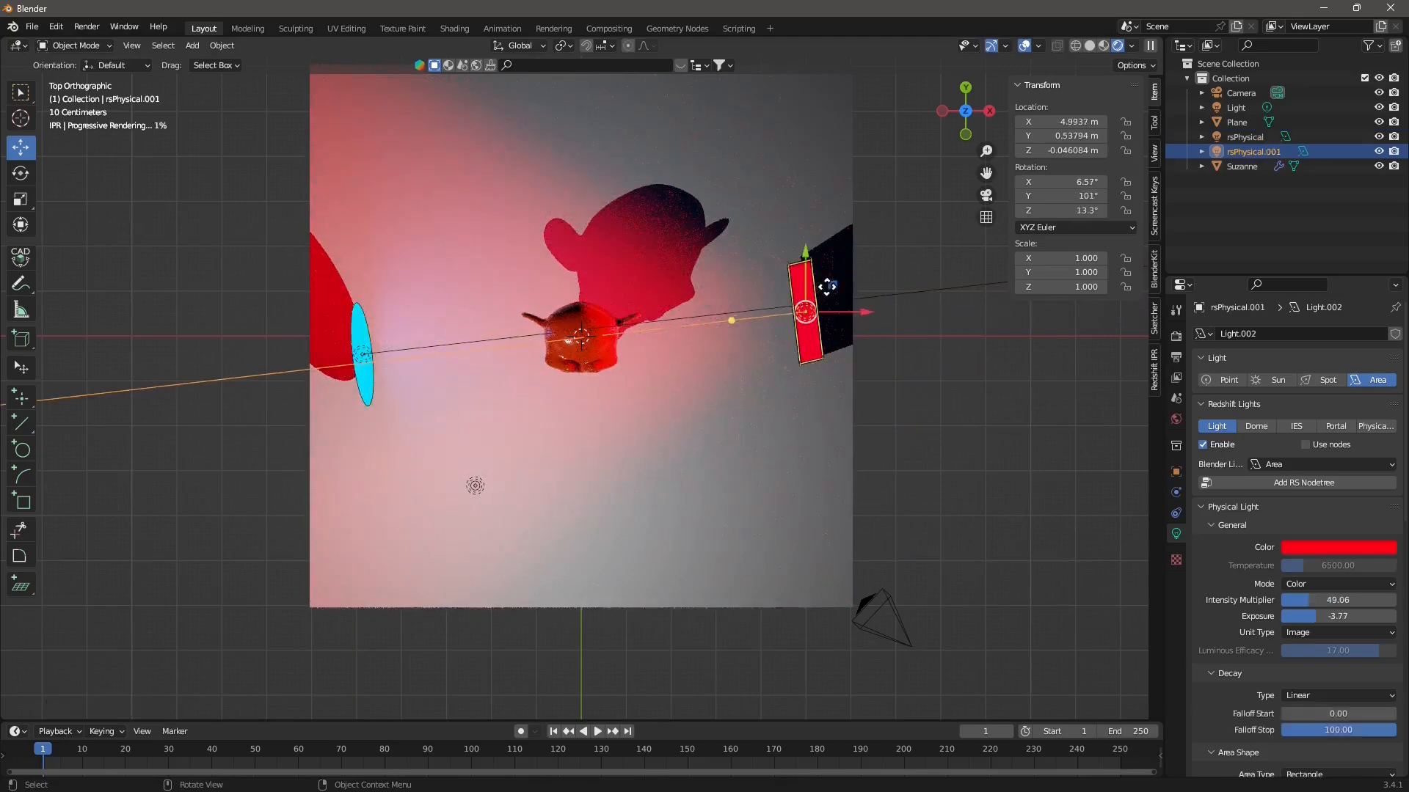
key(g)
drag(824, 374, 825, 375)
key(shift+t)
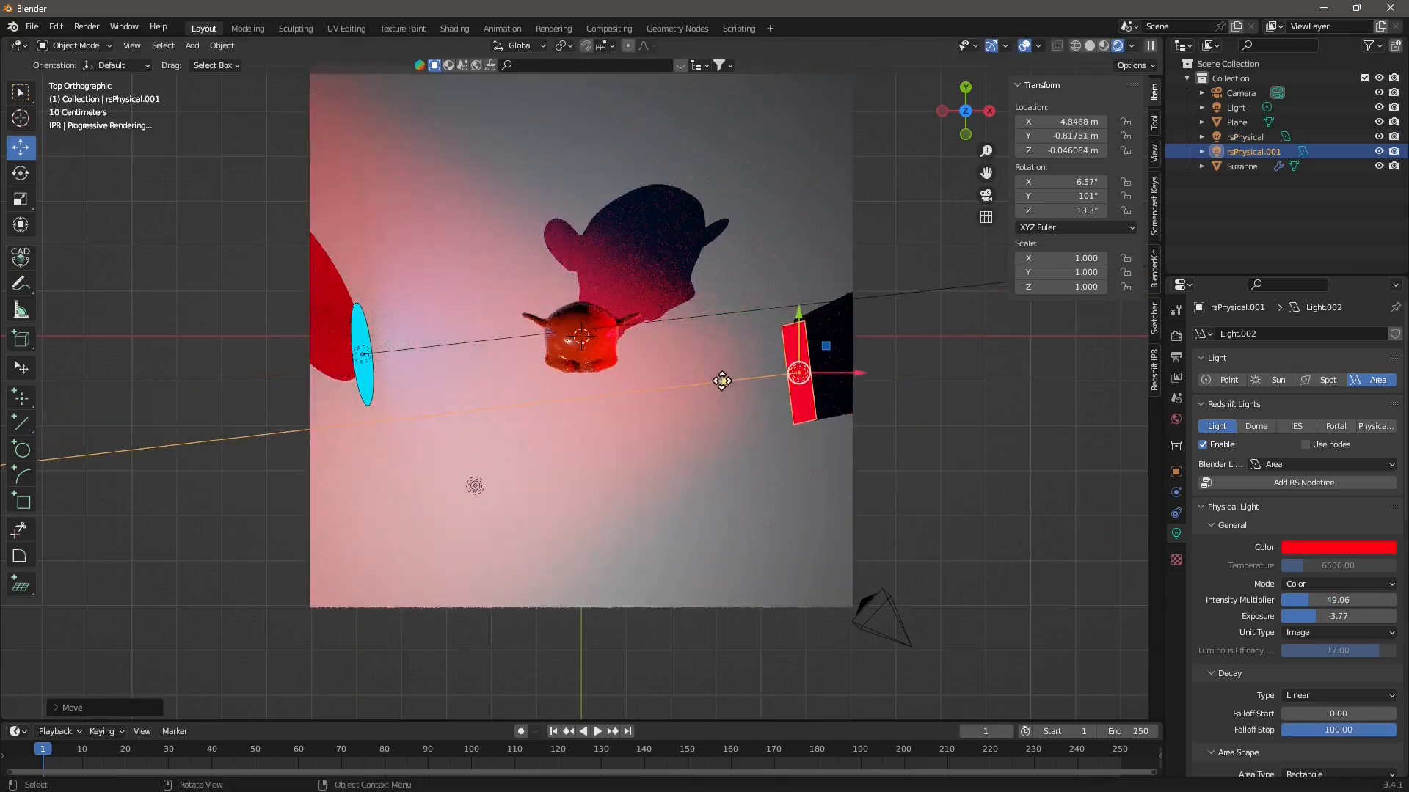
click(600, 337)
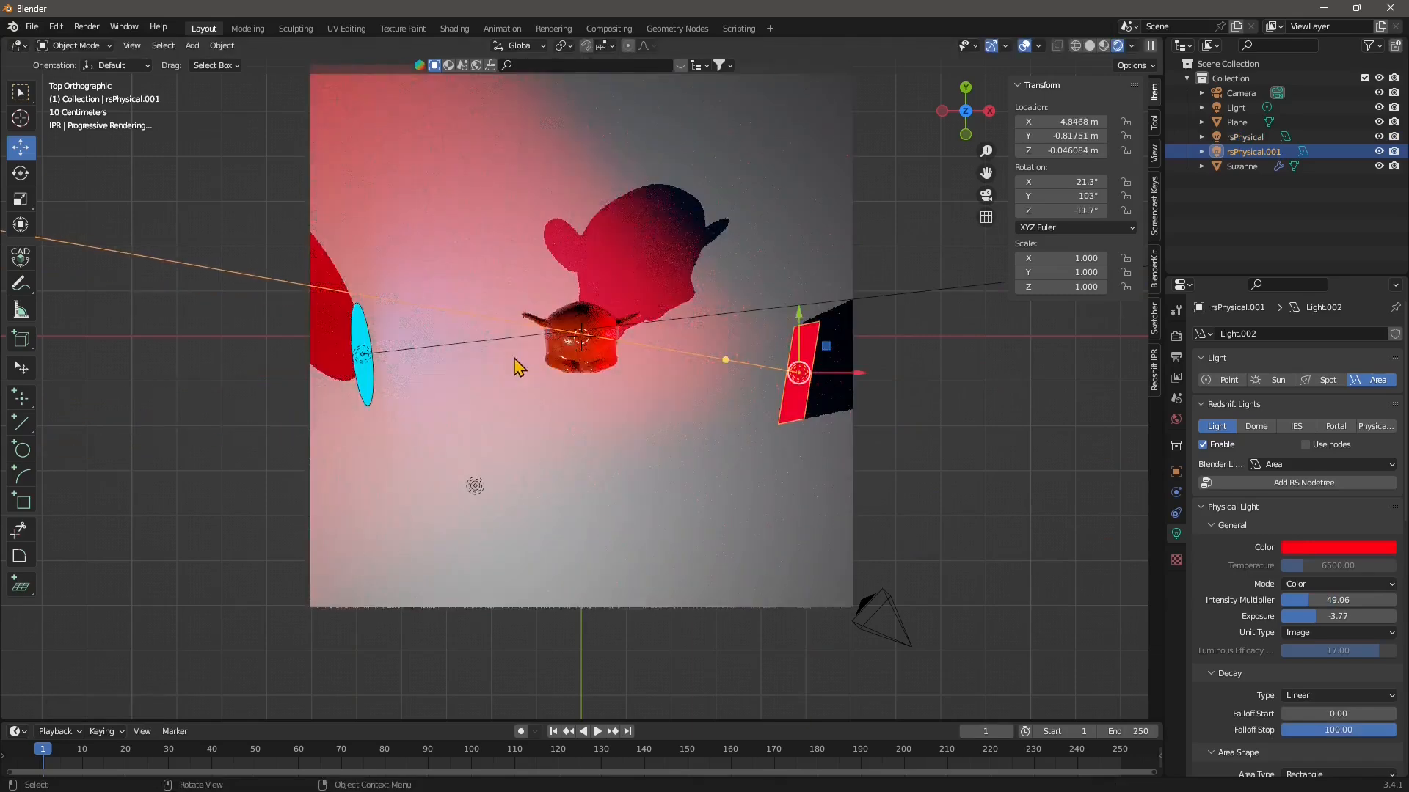
middle_drag(544, 510, 600, 342)
scroll(574, 398, up, 1)
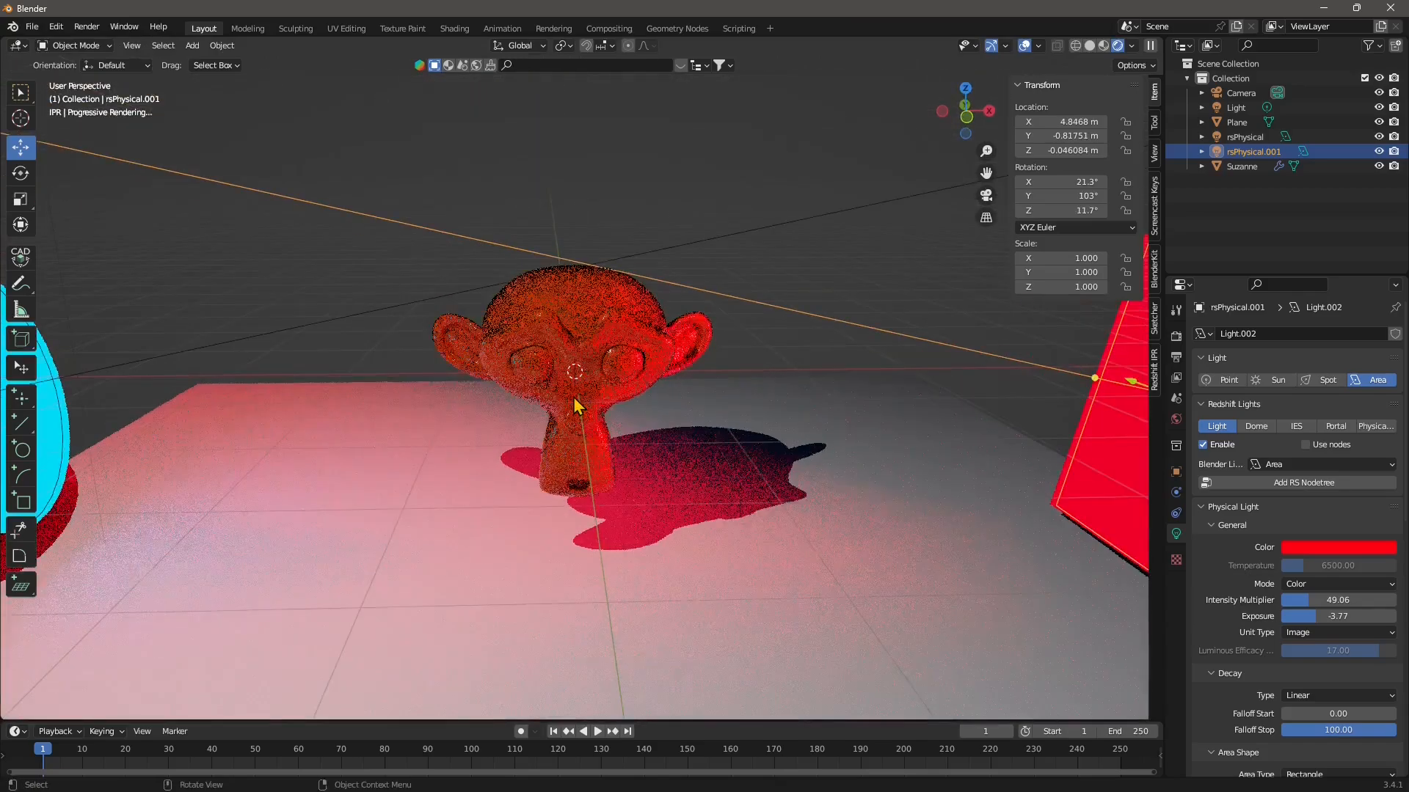
scroll(600, 461, up, 2)
scroll(600, 456, down, 3)
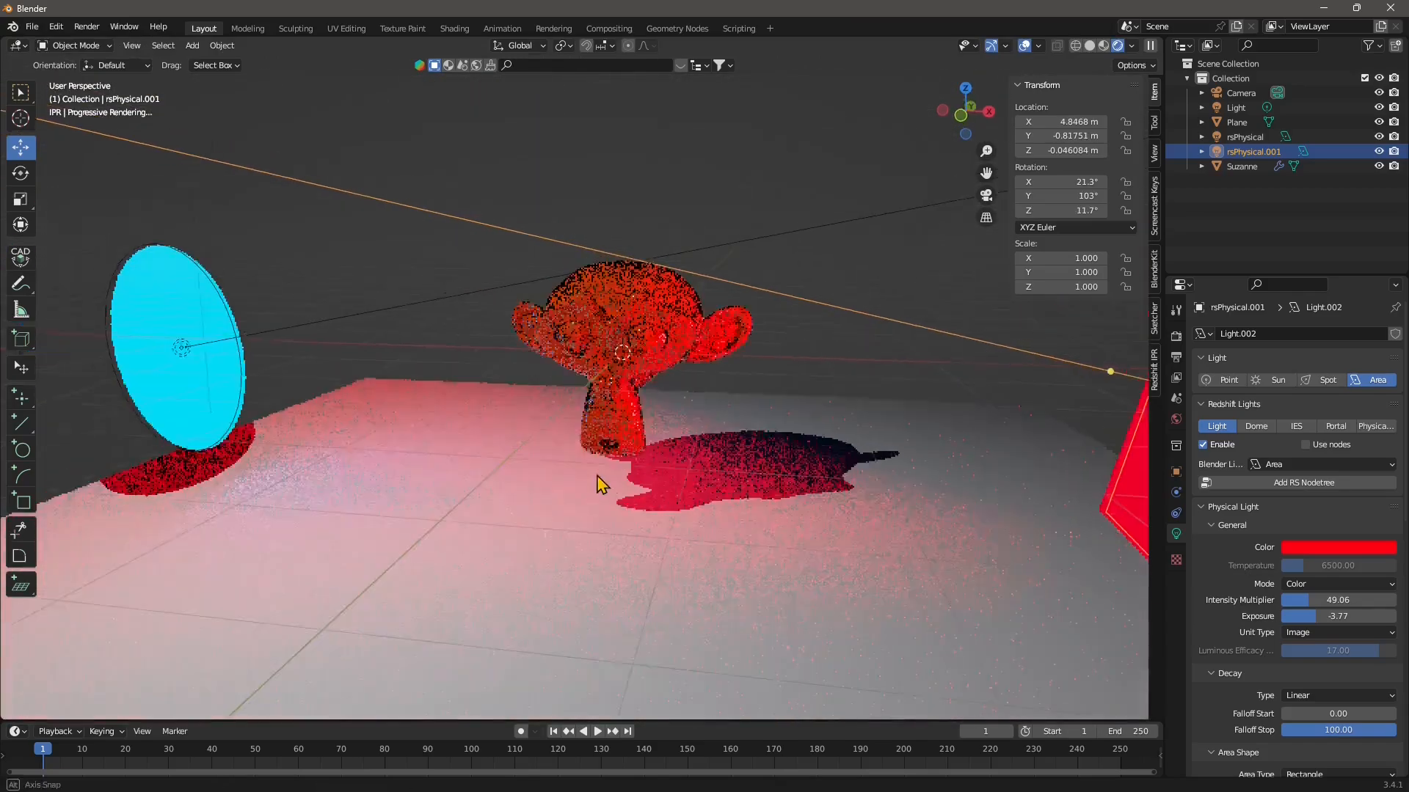
scroll(591, 477, down, 2)
middle_drag(579, 477, 536, 308)
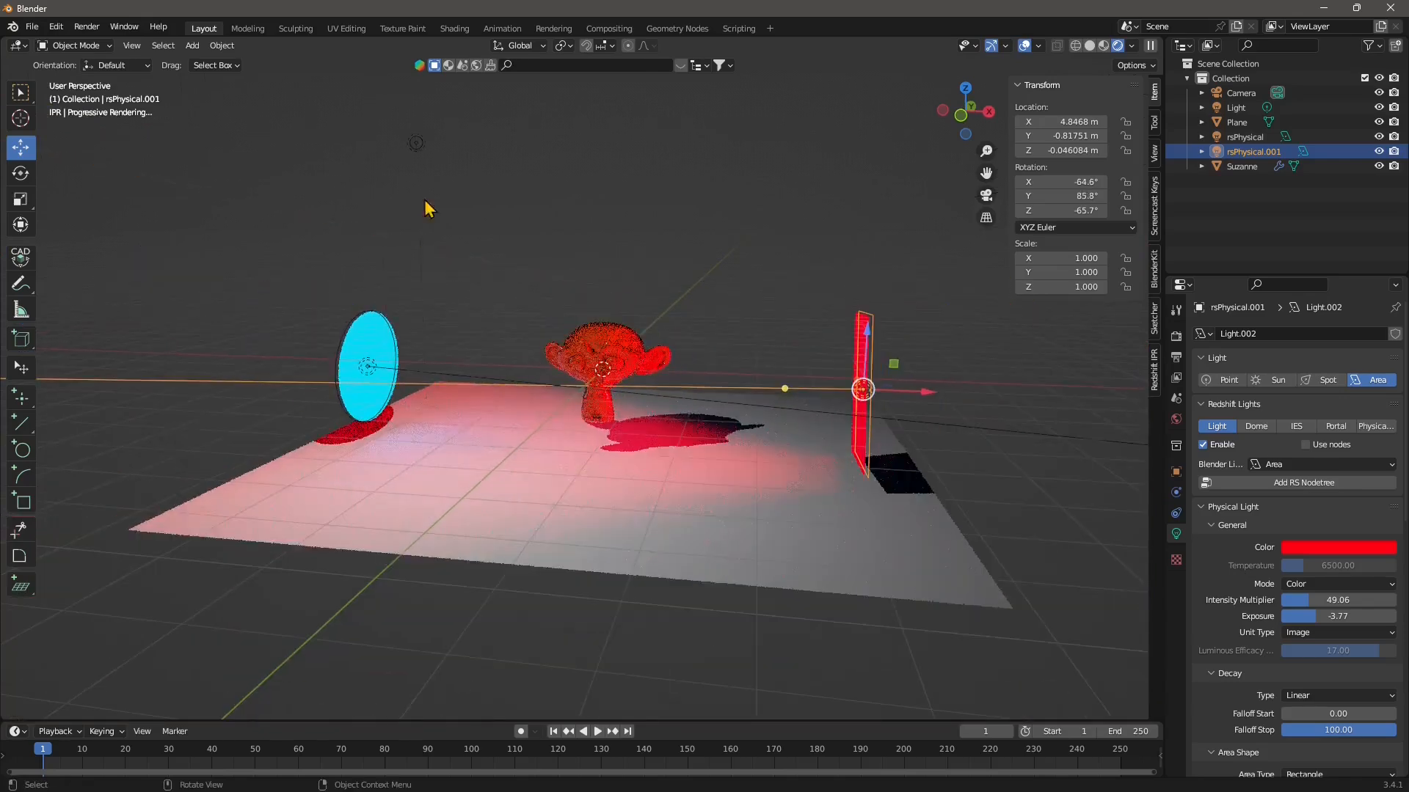
Delete the original point light above the plane, leaving only the blue and red area lights.
click(419, 148)
key(Delete)
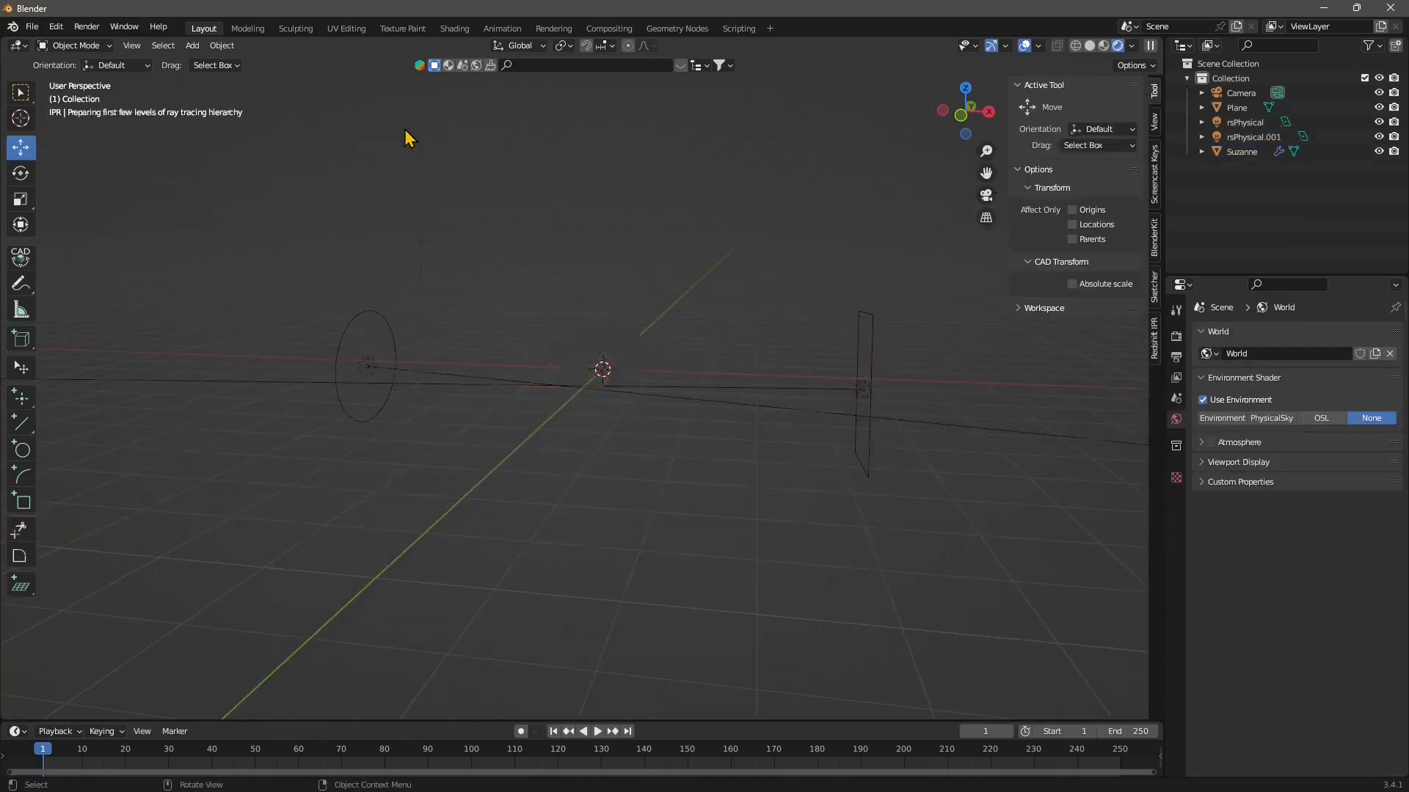
scroll(612, 362, up, 1)
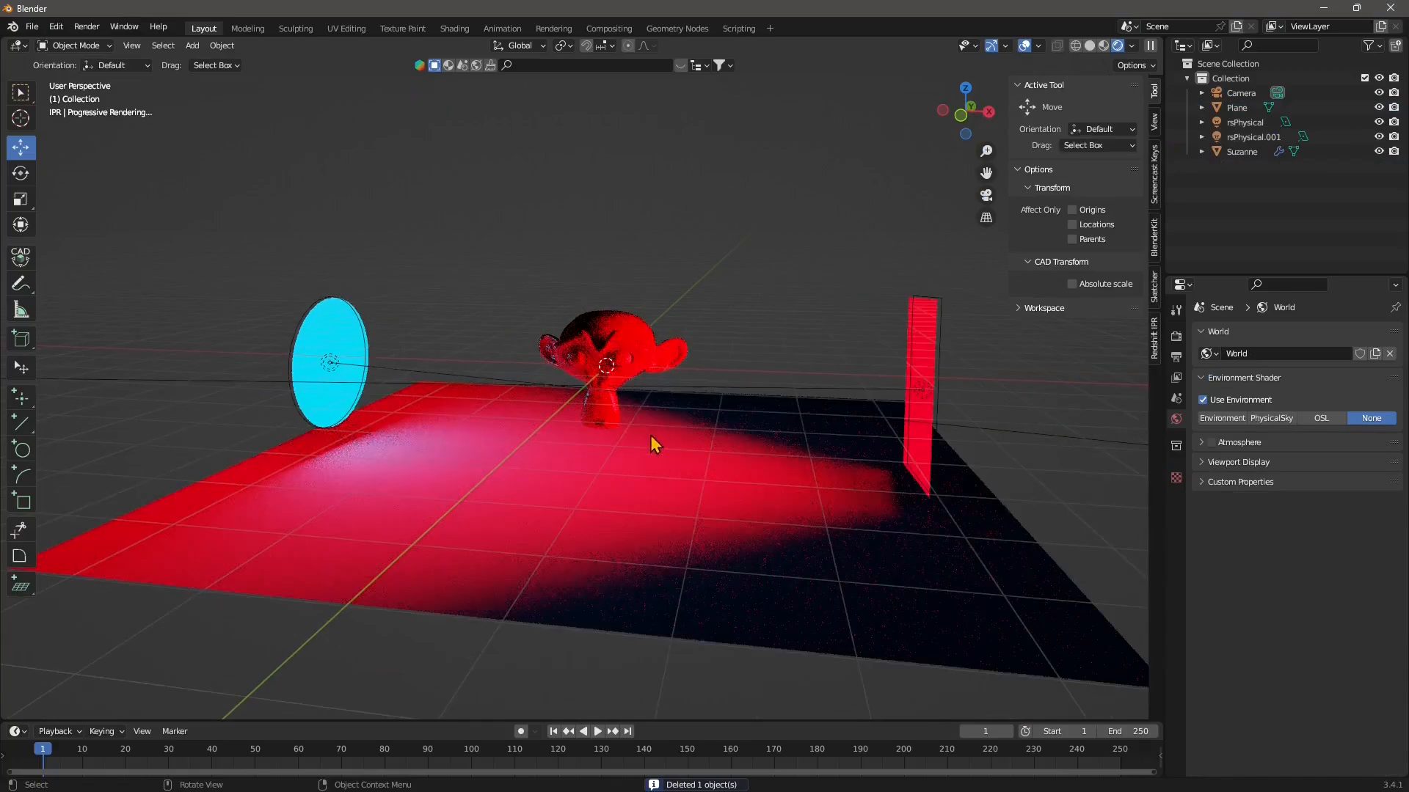
middle_drag(663, 489, 699, 504)
scroll(596, 522, up, 1)
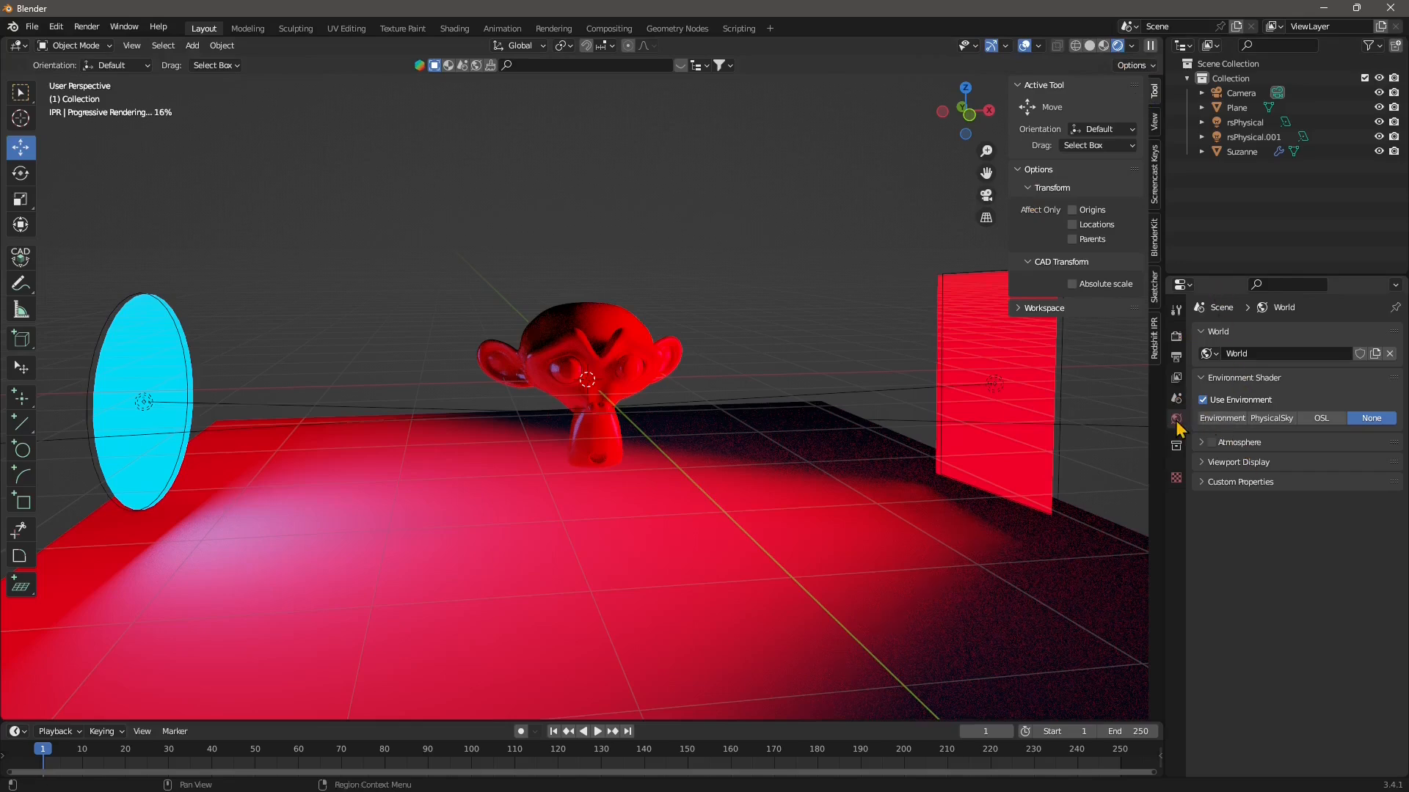
Try the Environment type for the world's environment shader and toggle the use of the environment off and on.
click(1223, 418)
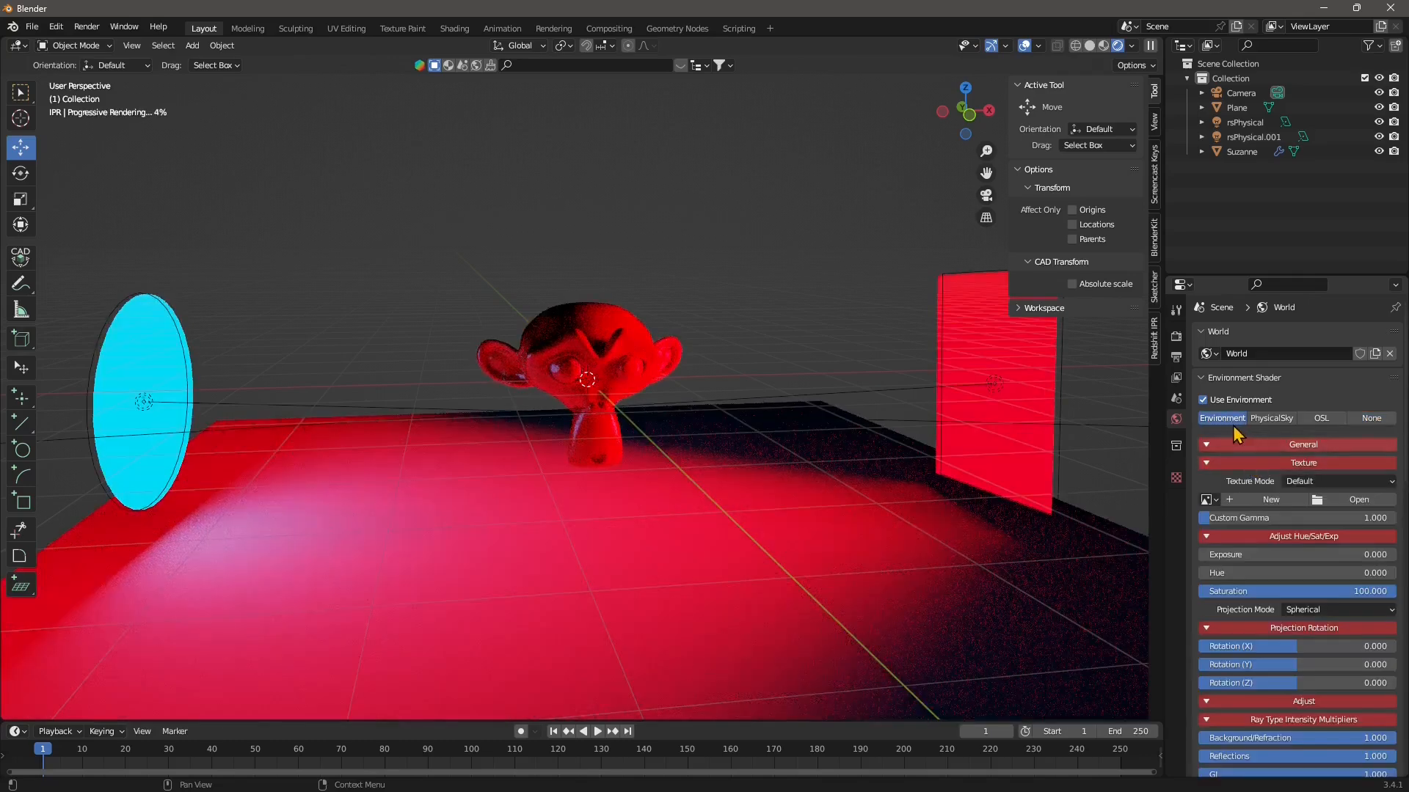
click(1202, 401)
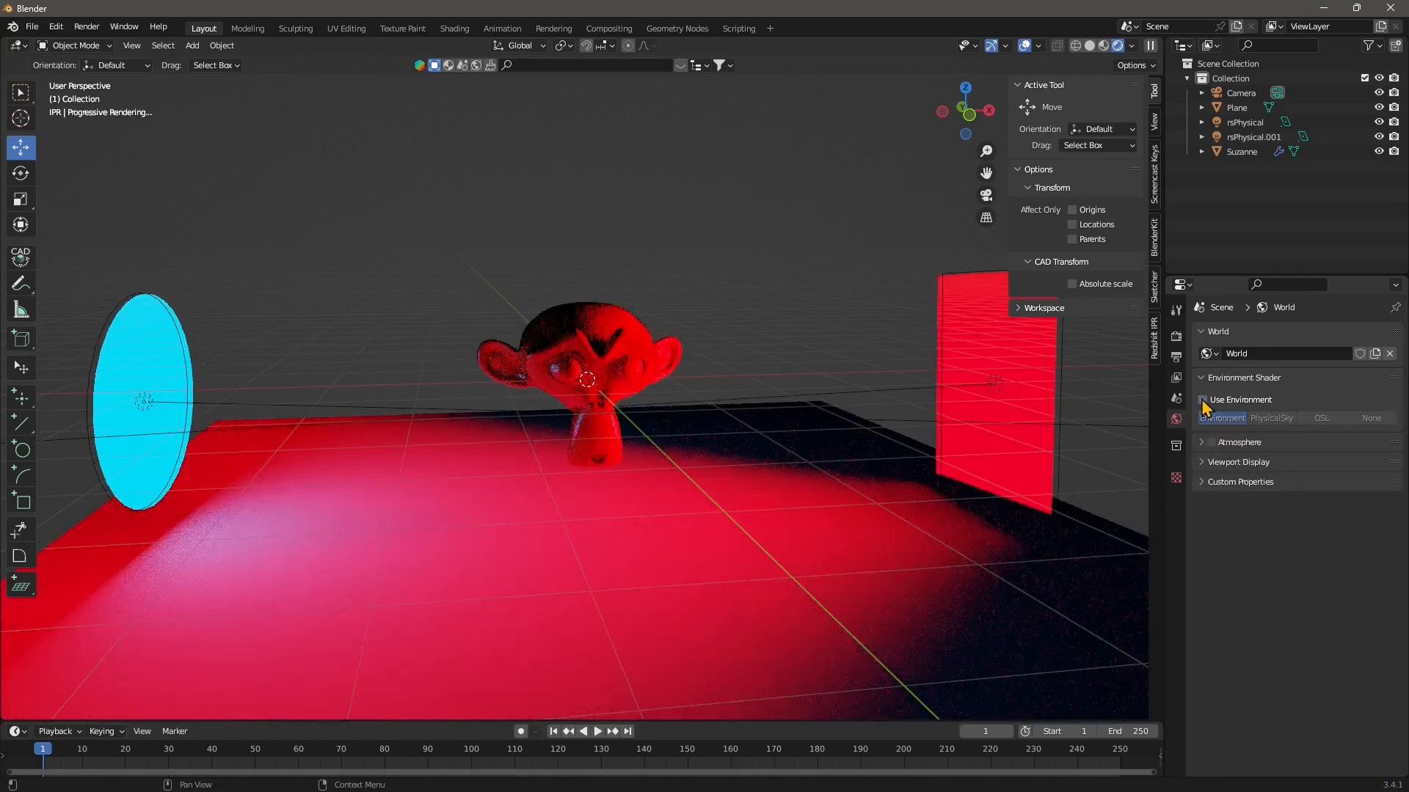
click(1203, 400)
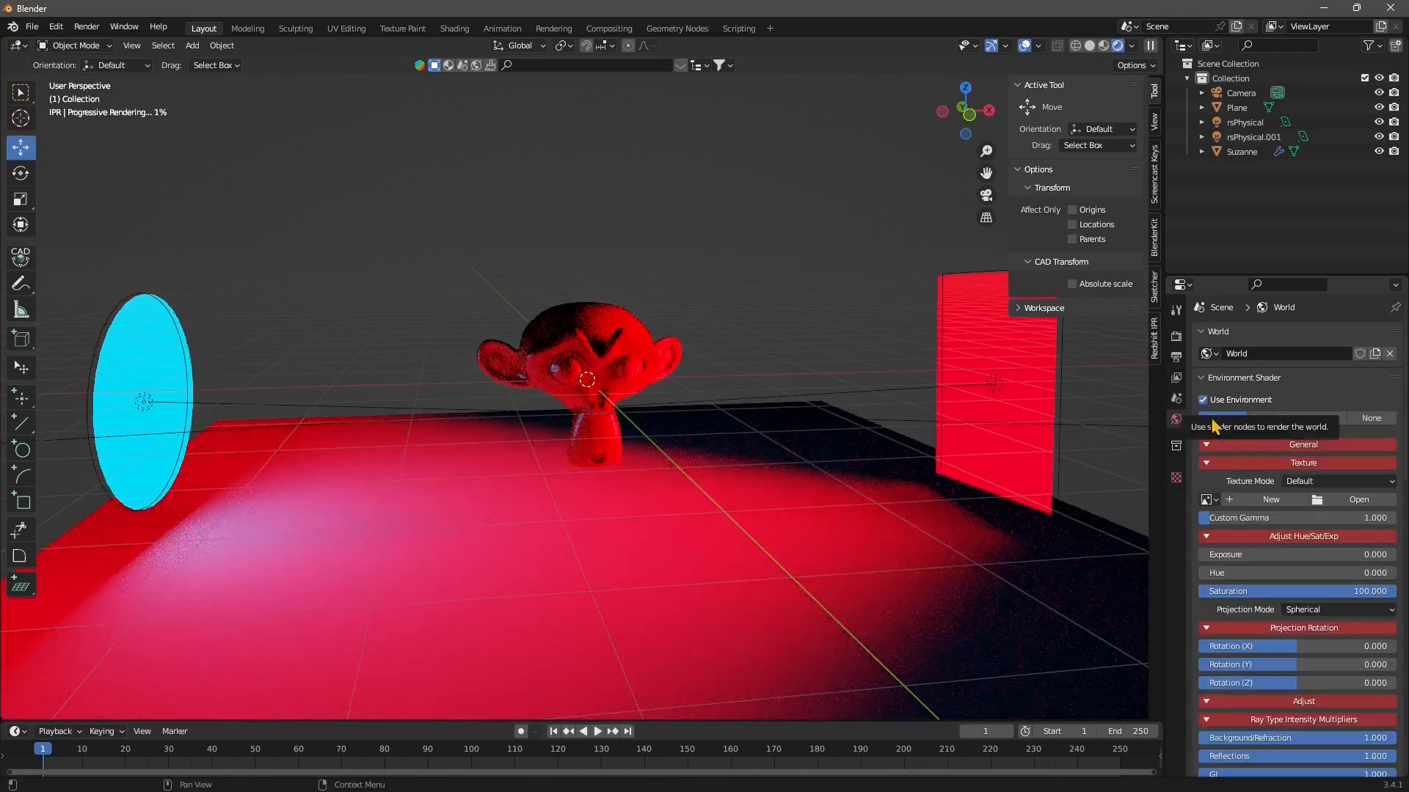
Compare the PhysicalSky, OSL and None environment shaders, trying the atmosphere under OSL, and keep PhysicalSky.
click(1291, 424)
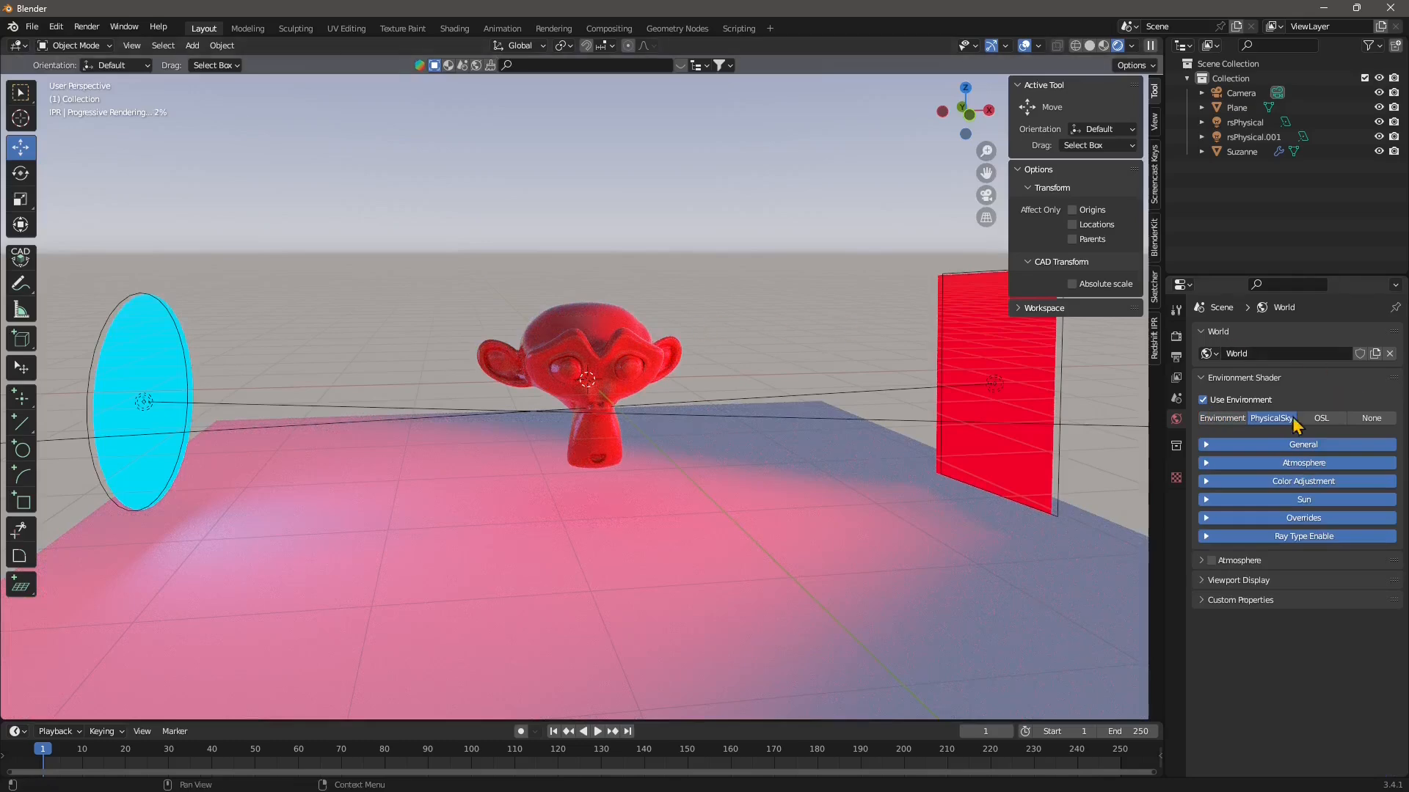
click(1321, 422)
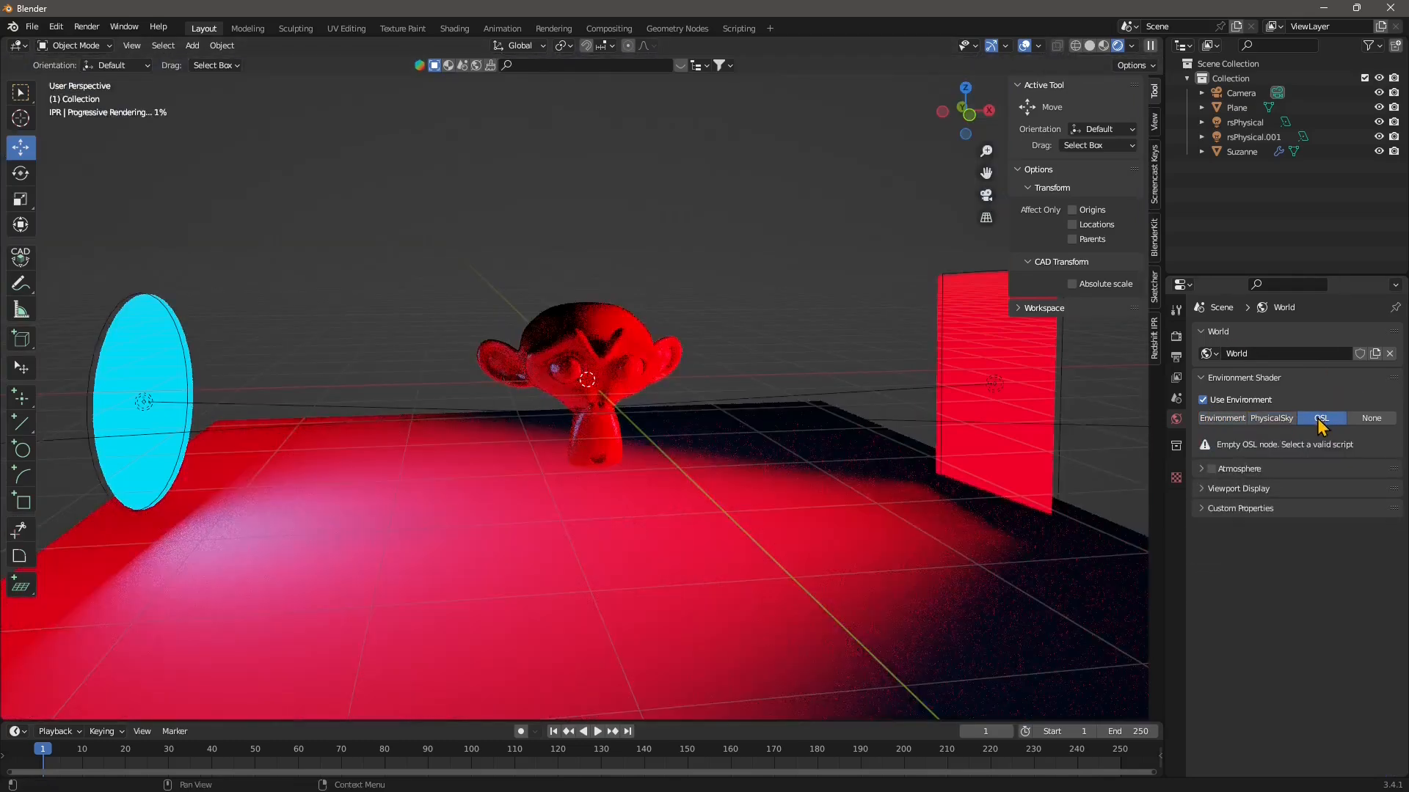
click(1212, 469)
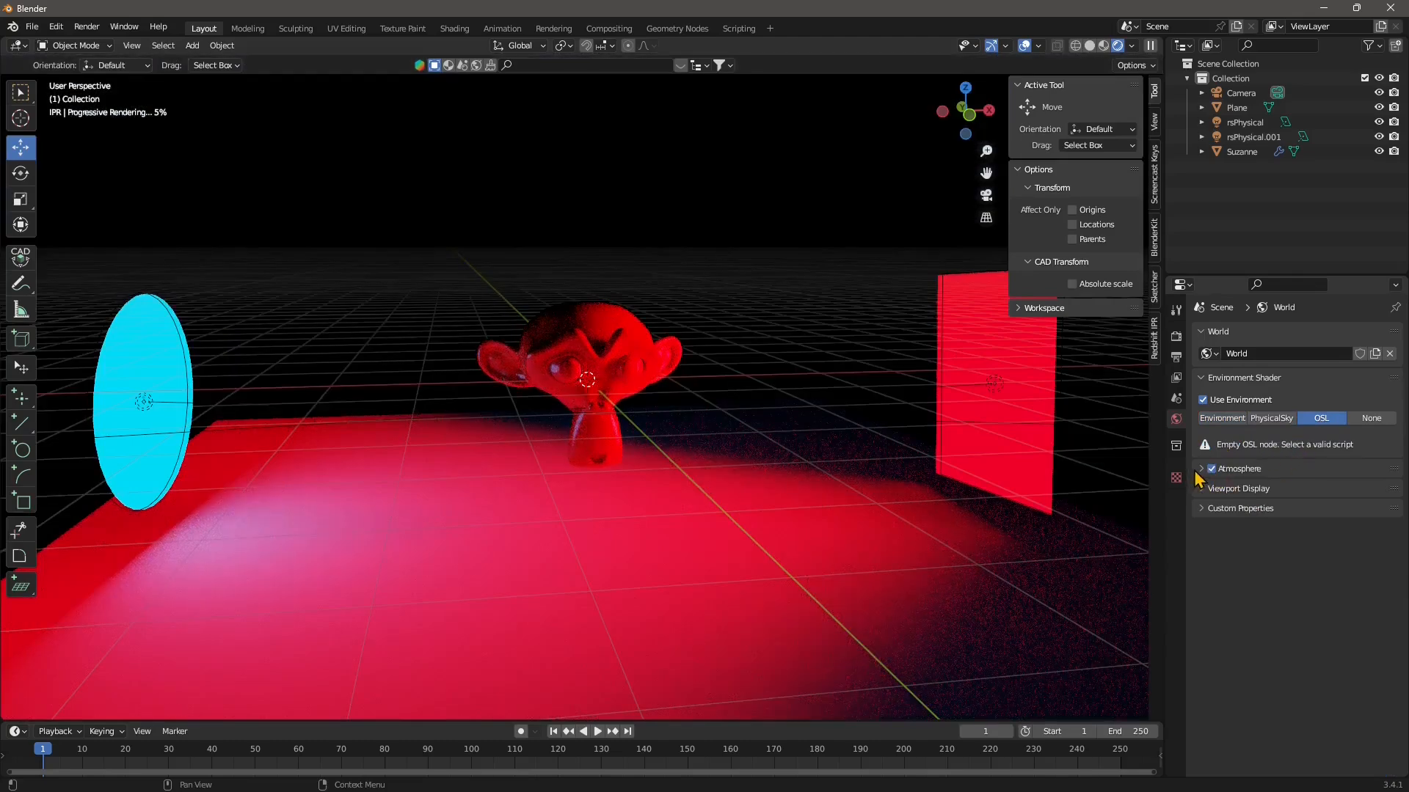
click(1370, 419)
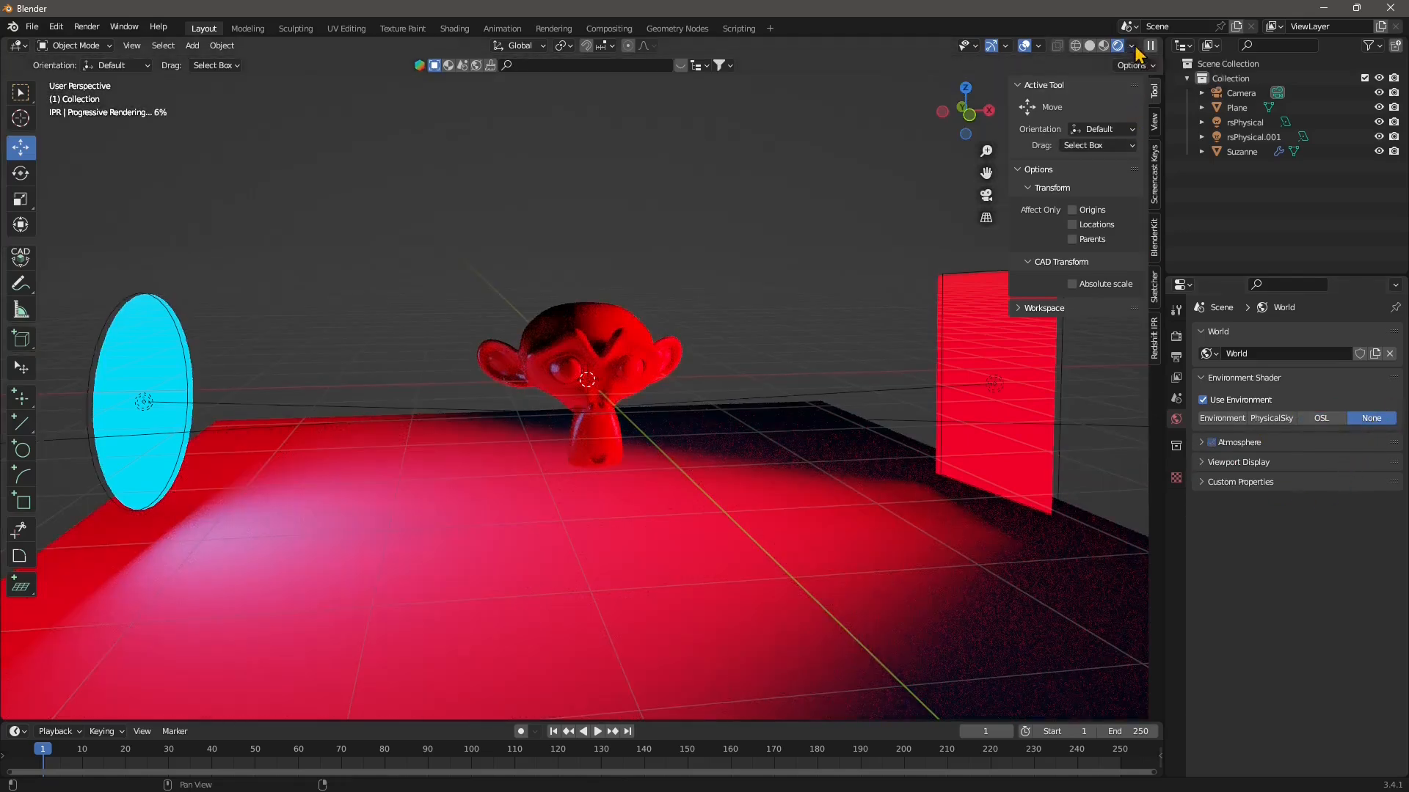
click(1270, 418)
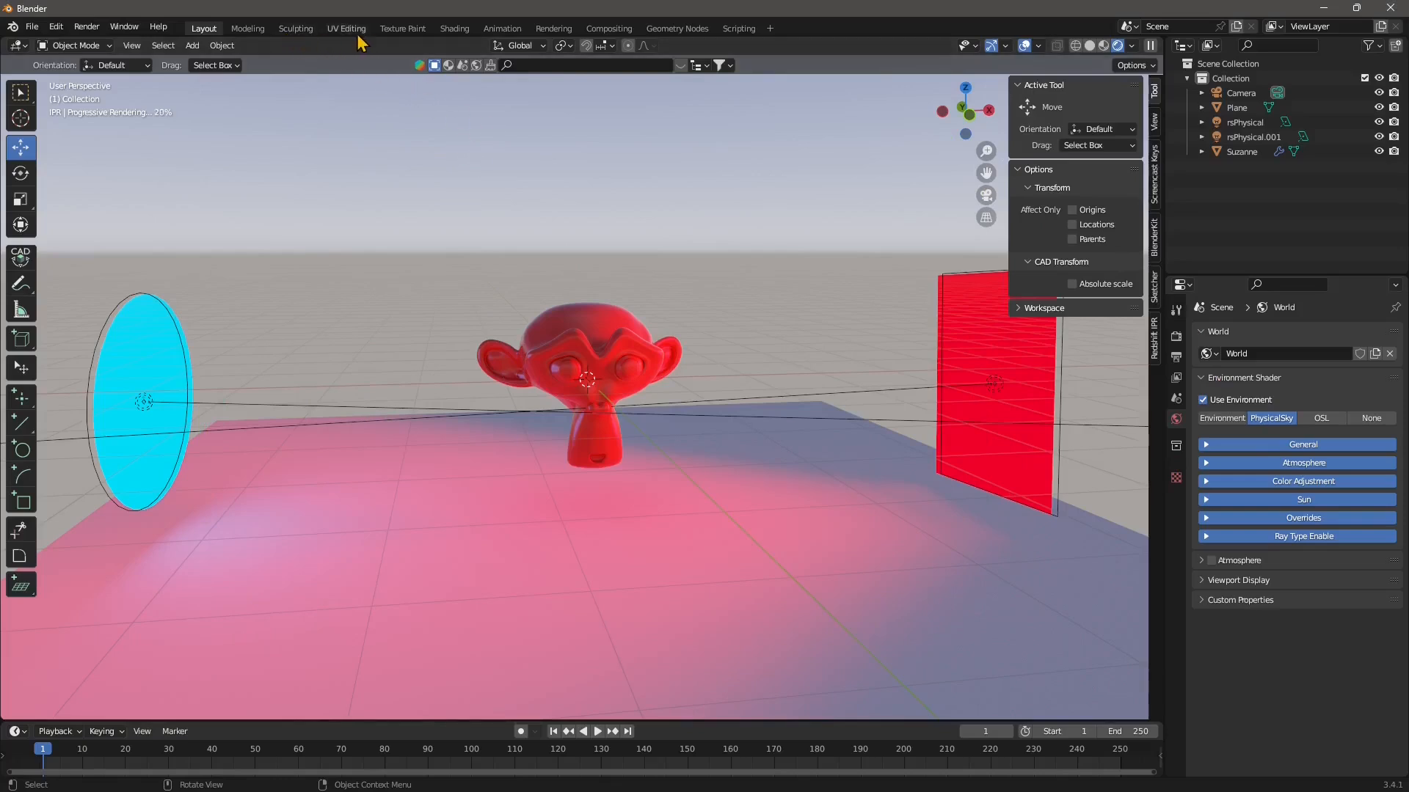
Show the world's nodes in the Shading workspace and spread out the RS Physical Sky and RS World Output nodes.
click(456, 29)
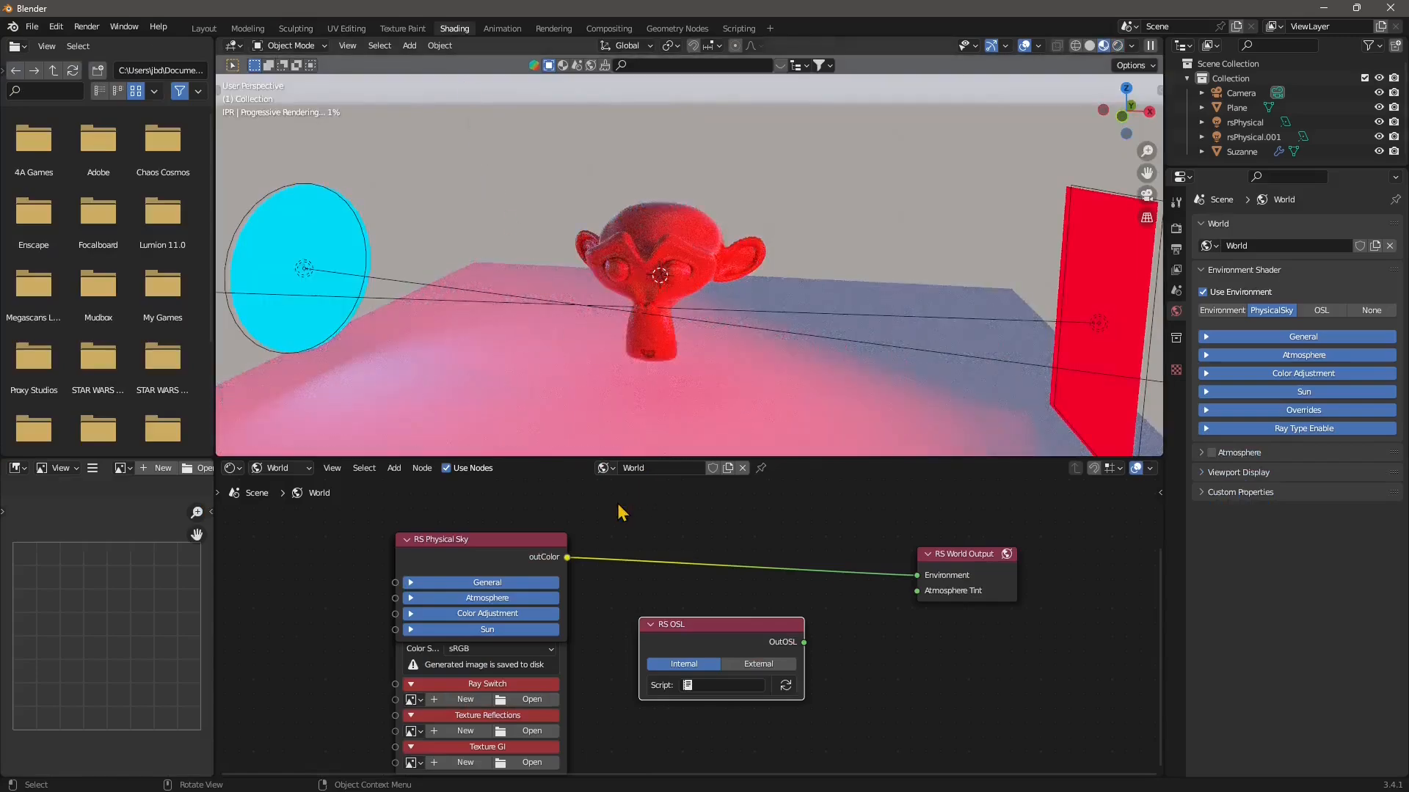
click(518, 549)
drag(516, 543, 793, 505)
scroll(725, 580, down, 3)
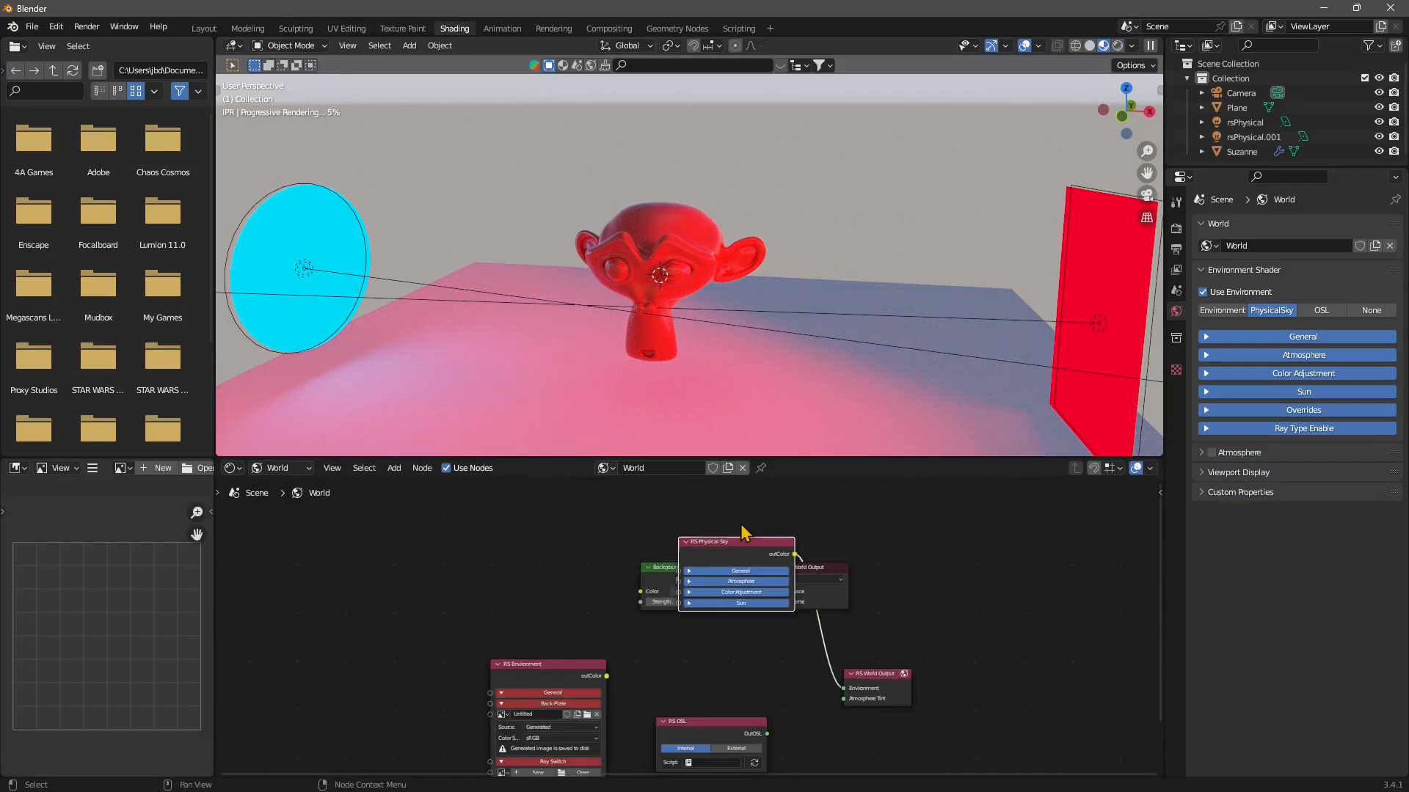
drag(743, 551, 716, 633)
click(877, 674)
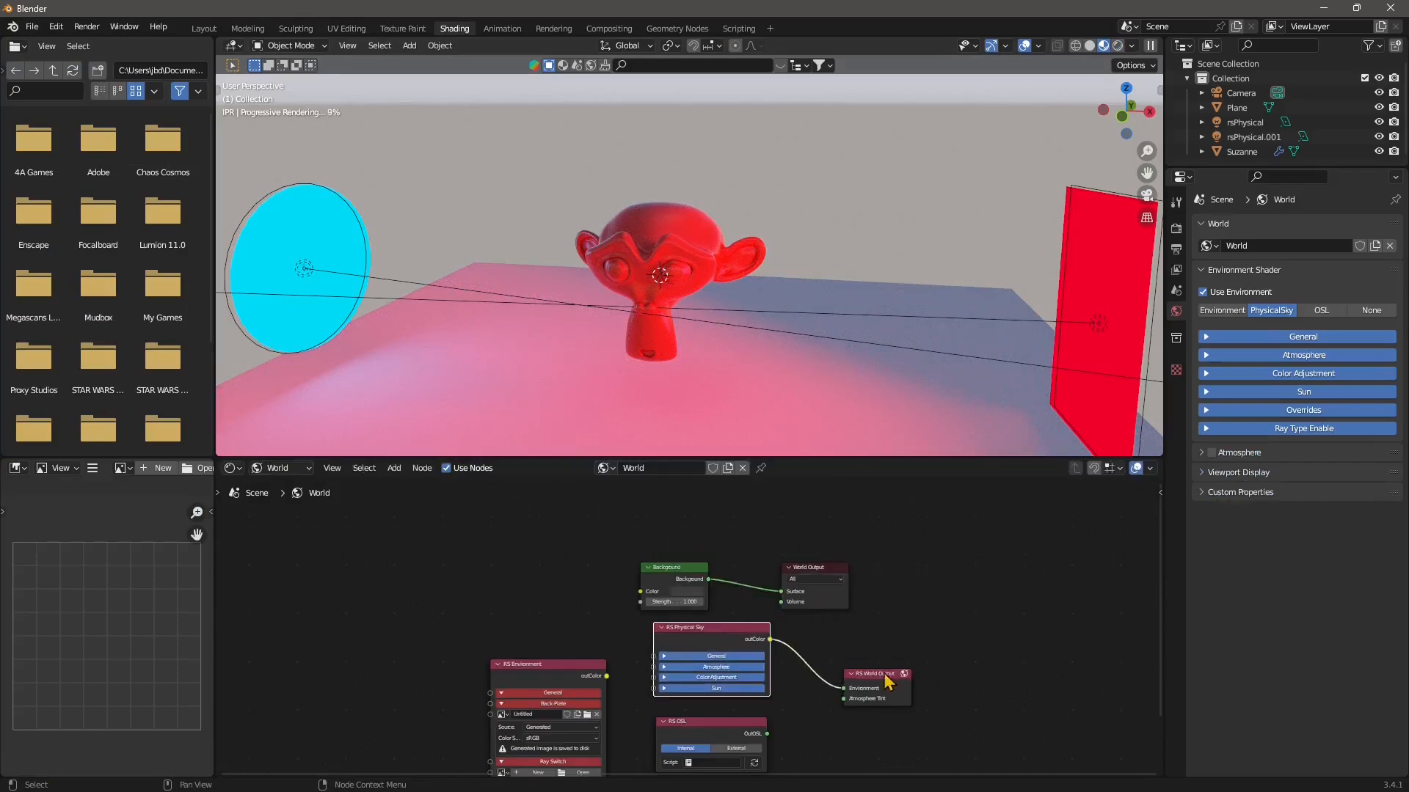
drag(949, 663, 998, 632)
scroll(682, 561, up, 1)
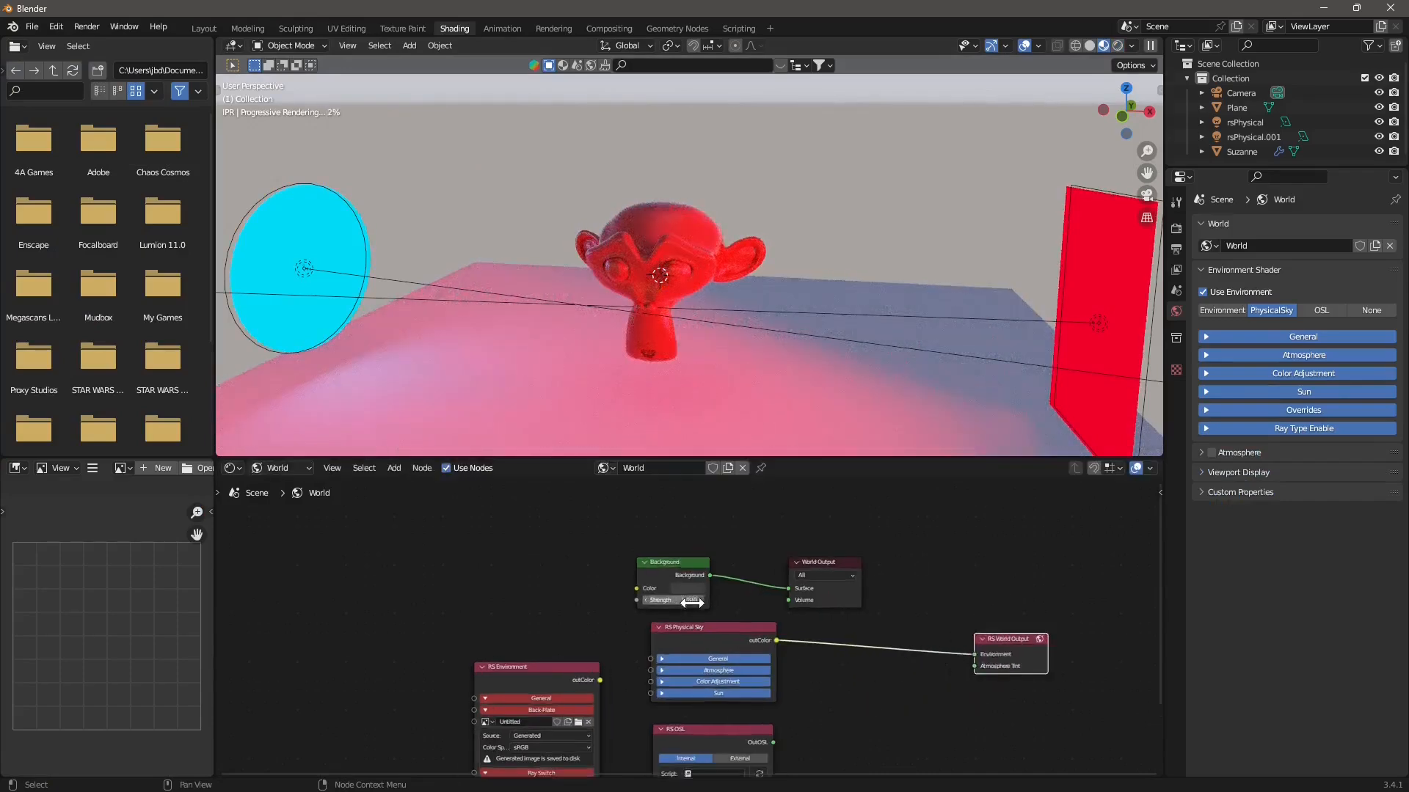
Delete the unused Background and World Output nodes from the world's node tree.
click(686, 568)
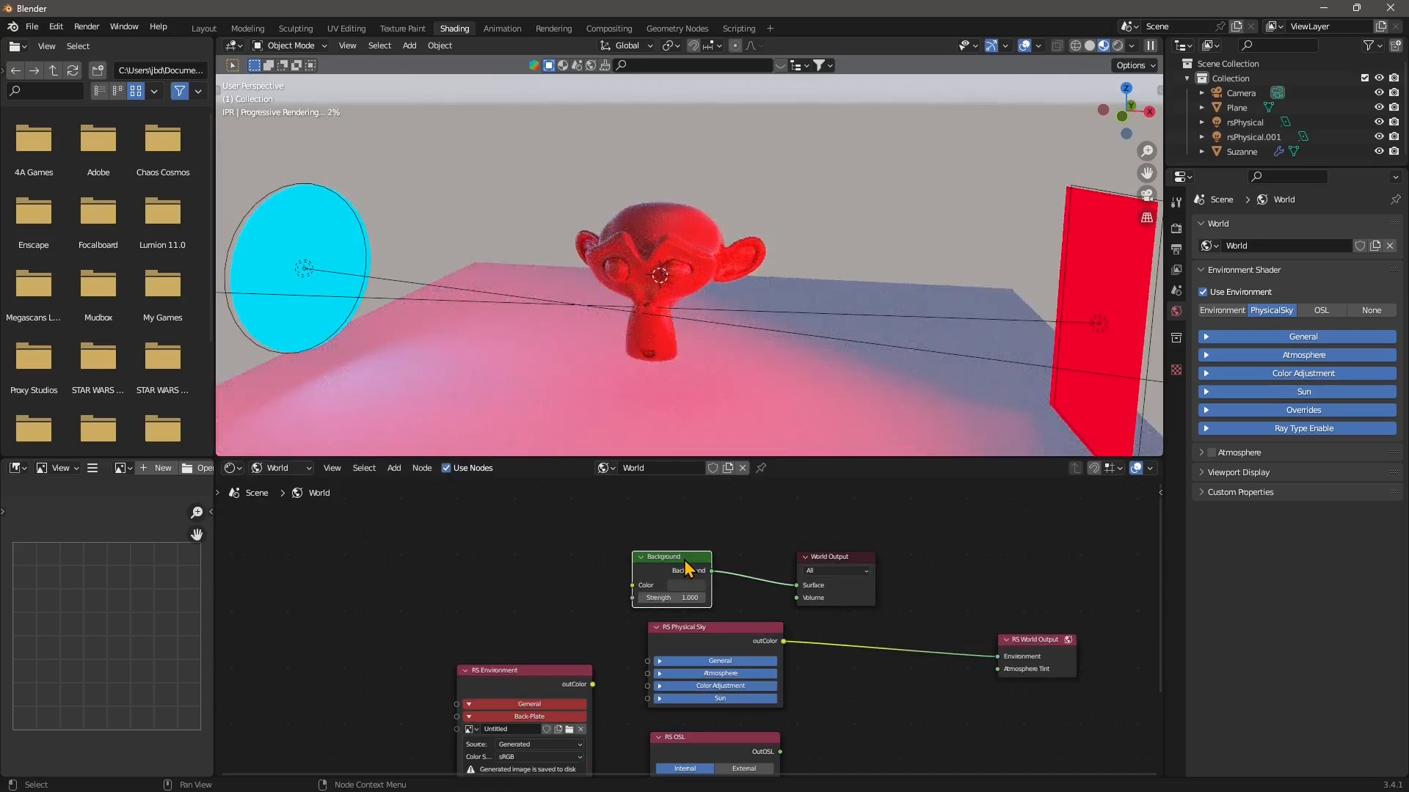
key(Delete)
click(834, 562)
key(Delete)
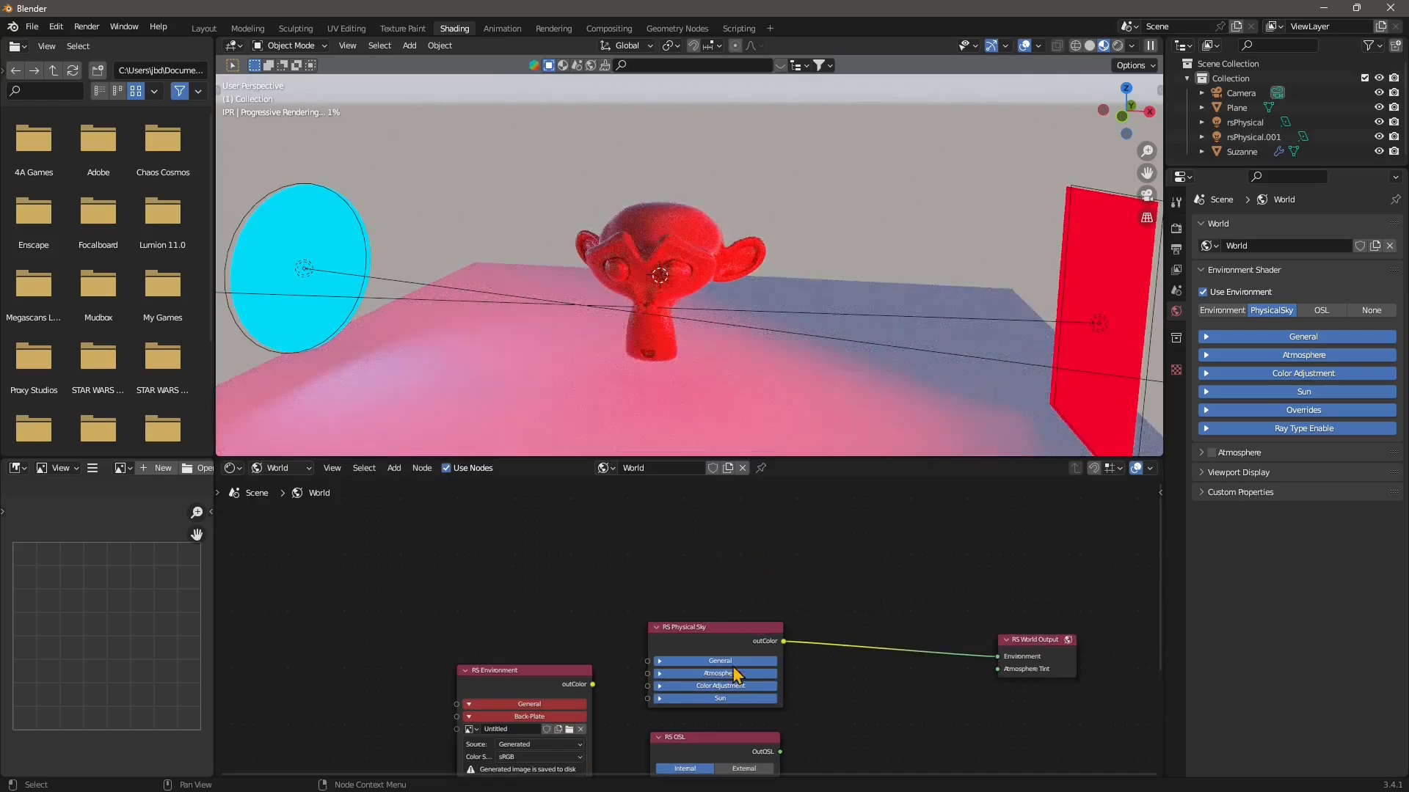
Set the RS Environment node's back-plate source to Single Image in sRGB and connect its outColor to the RS World Output's Environment input.
scroll(736, 674, up, 2)
middle_drag(738, 686, 694, 609)
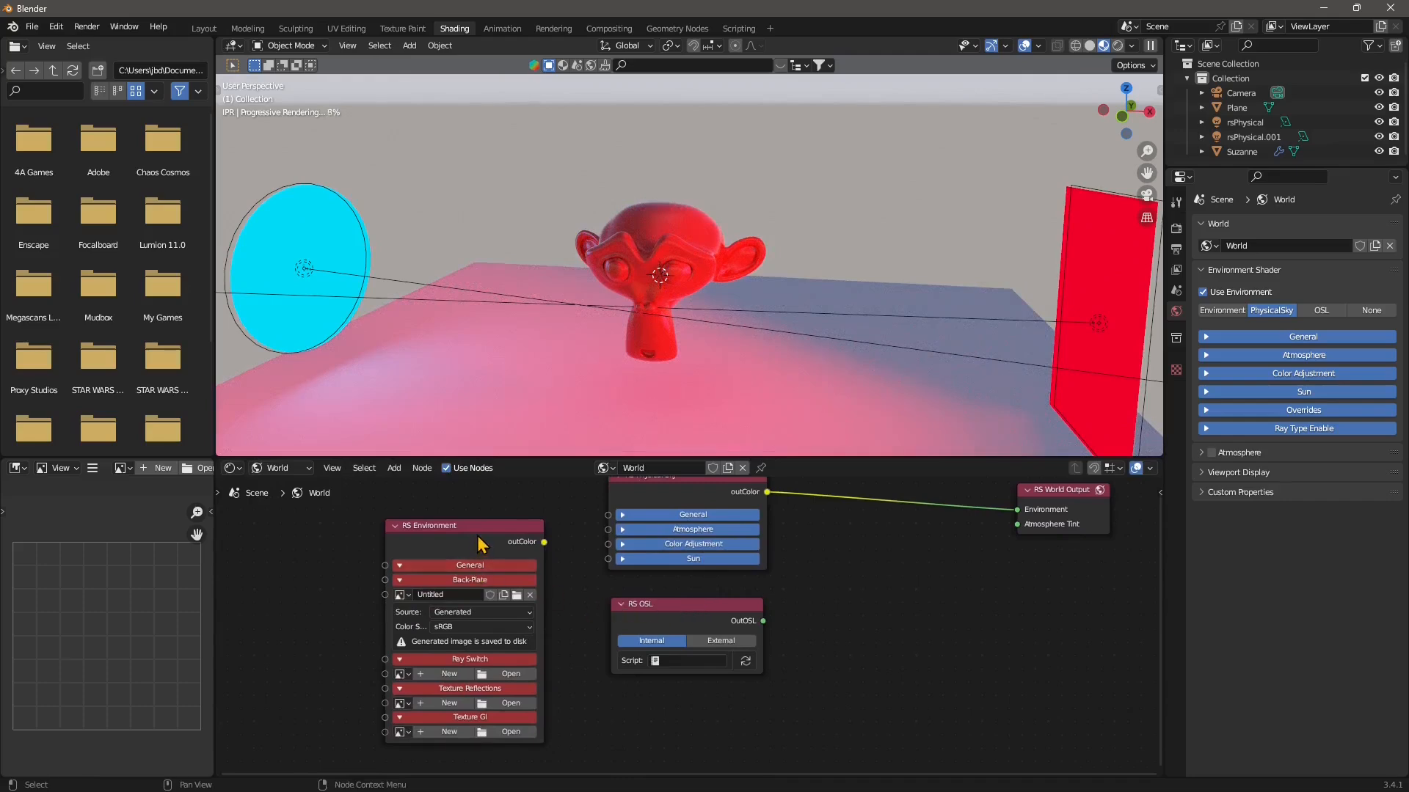
drag(450, 571, 438, 572)
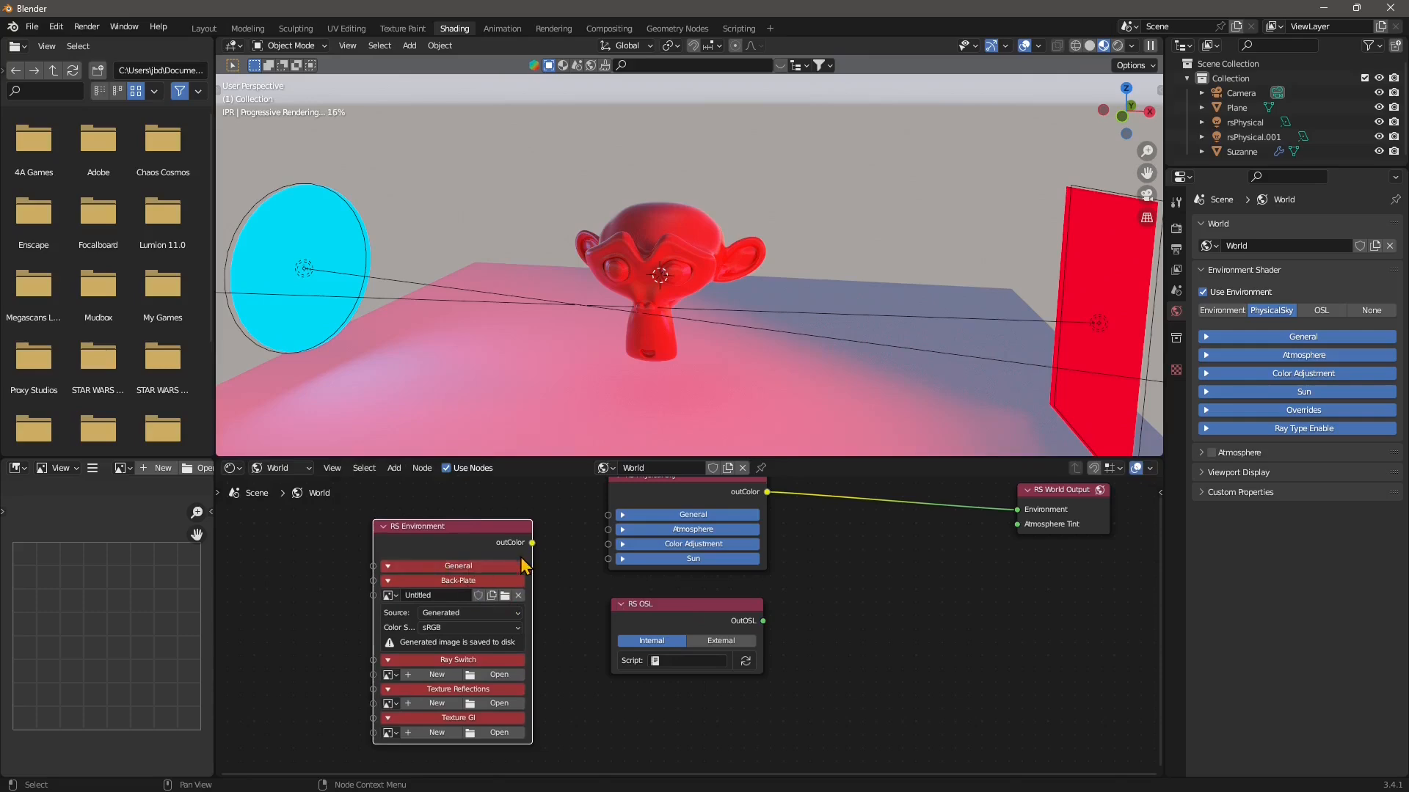
click(490, 615)
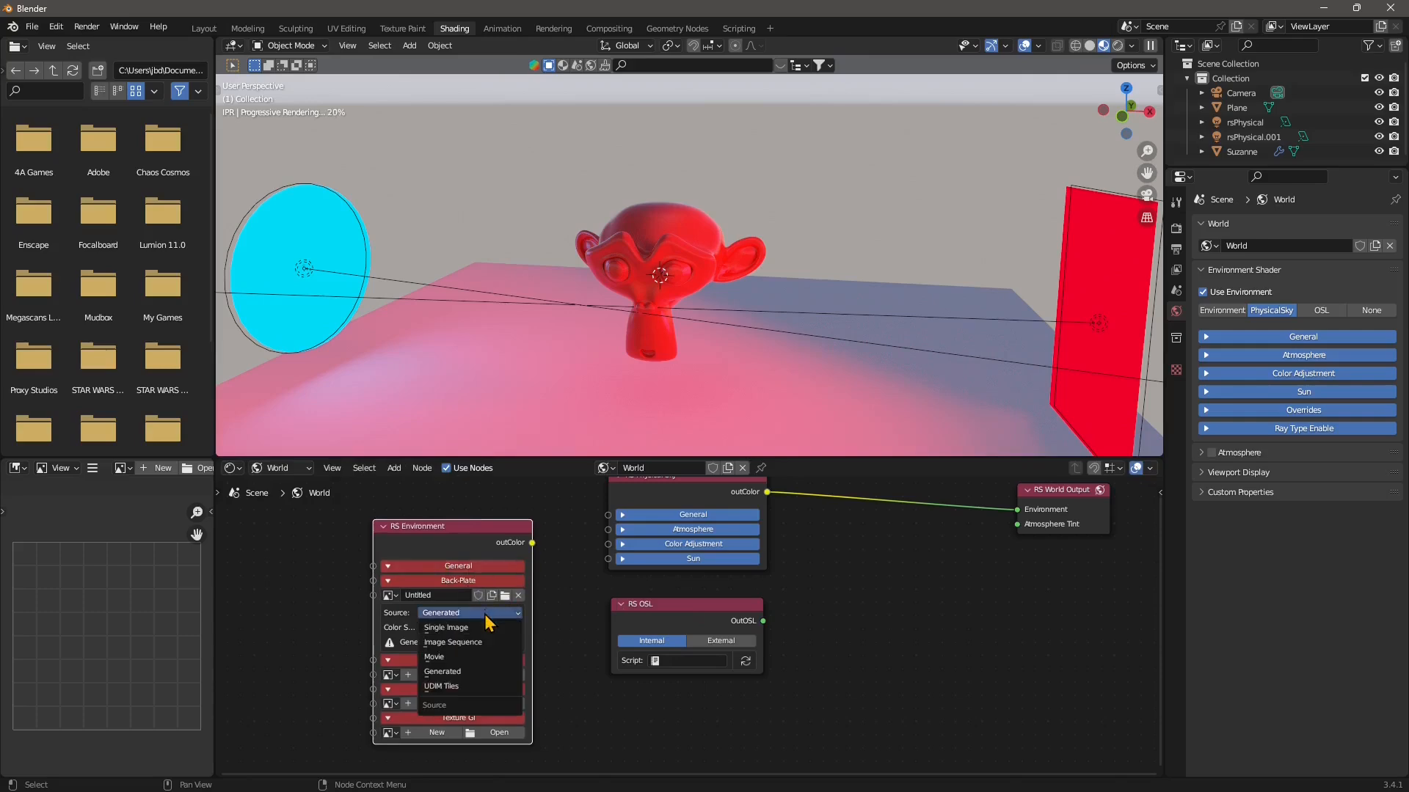
click(480, 628)
click(464, 629)
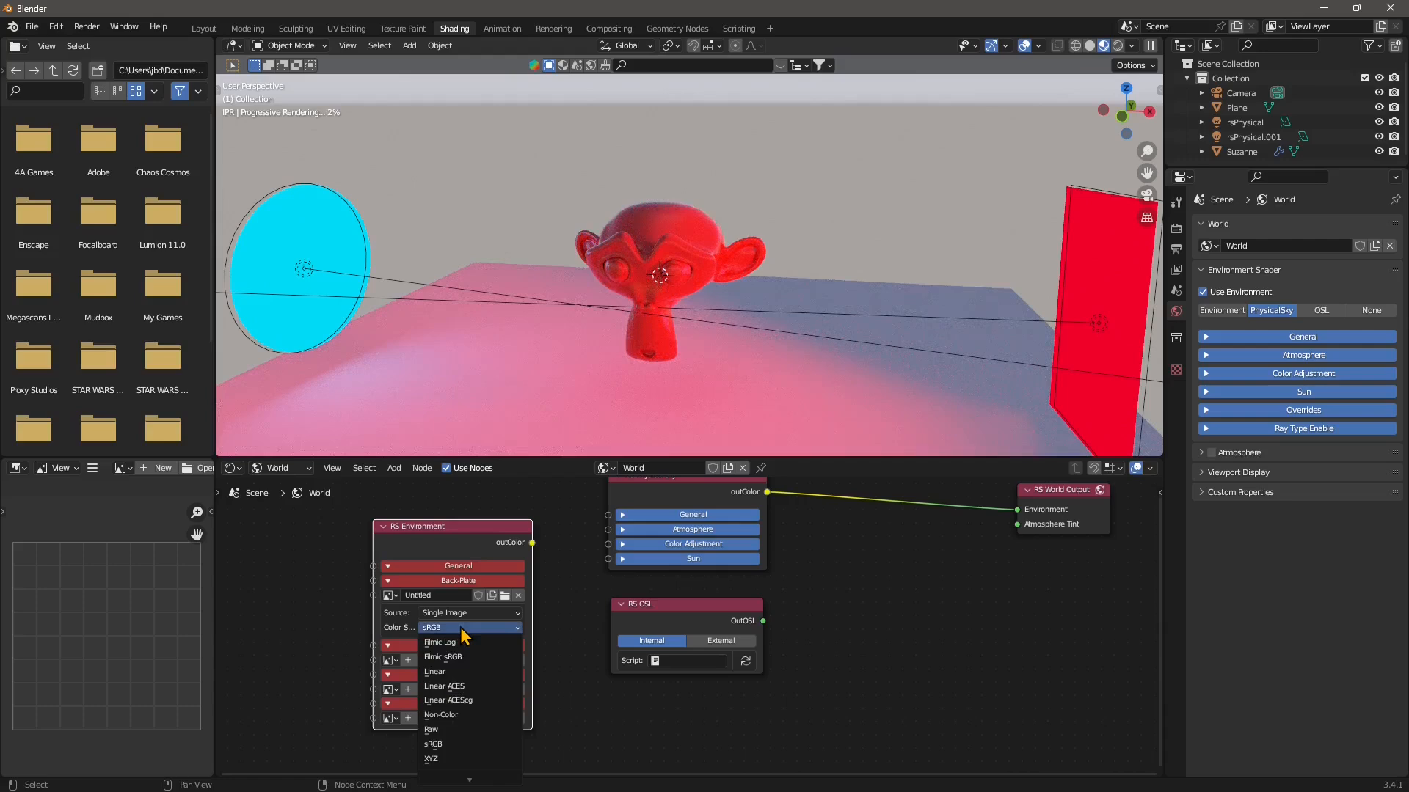
click(465, 744)
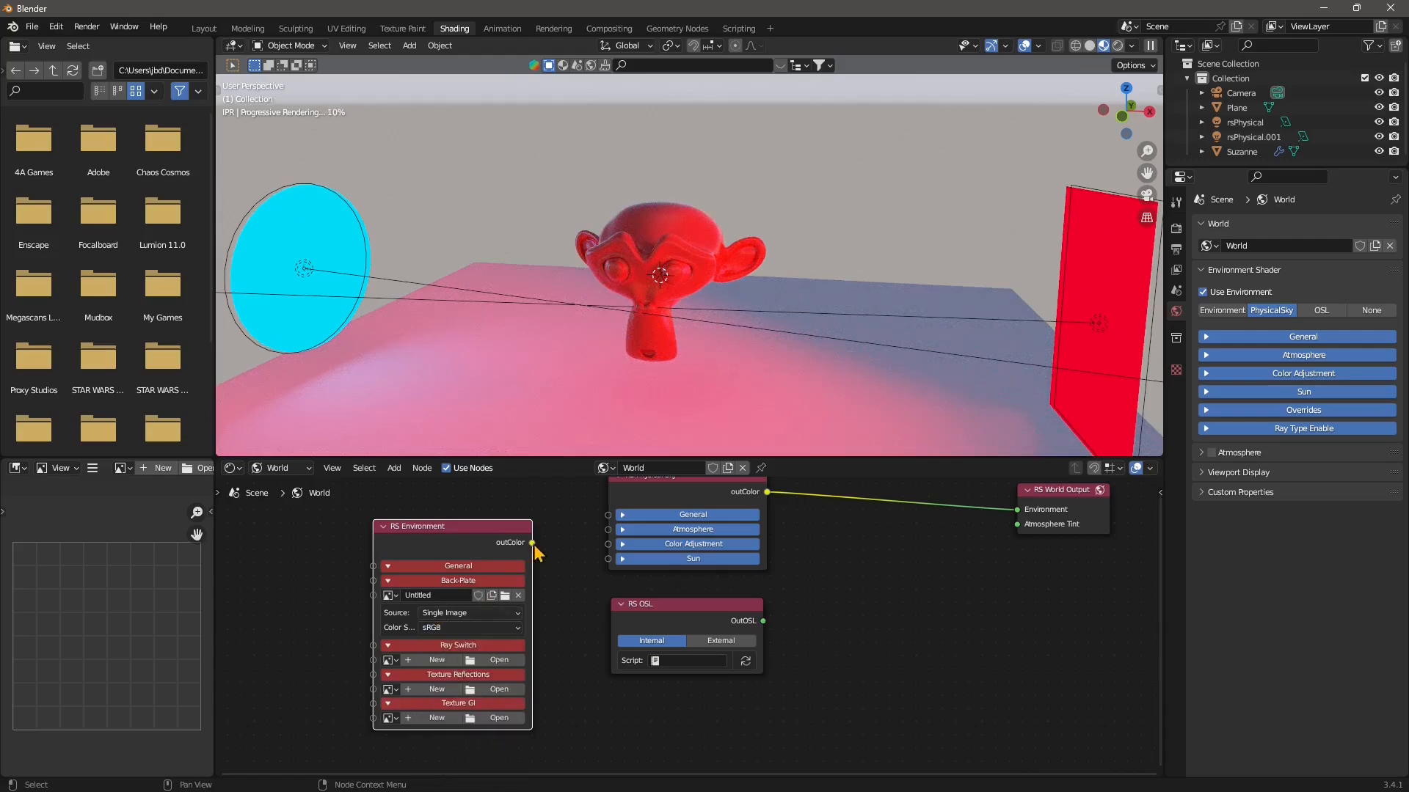
drag(532, 543, 1018, 511)
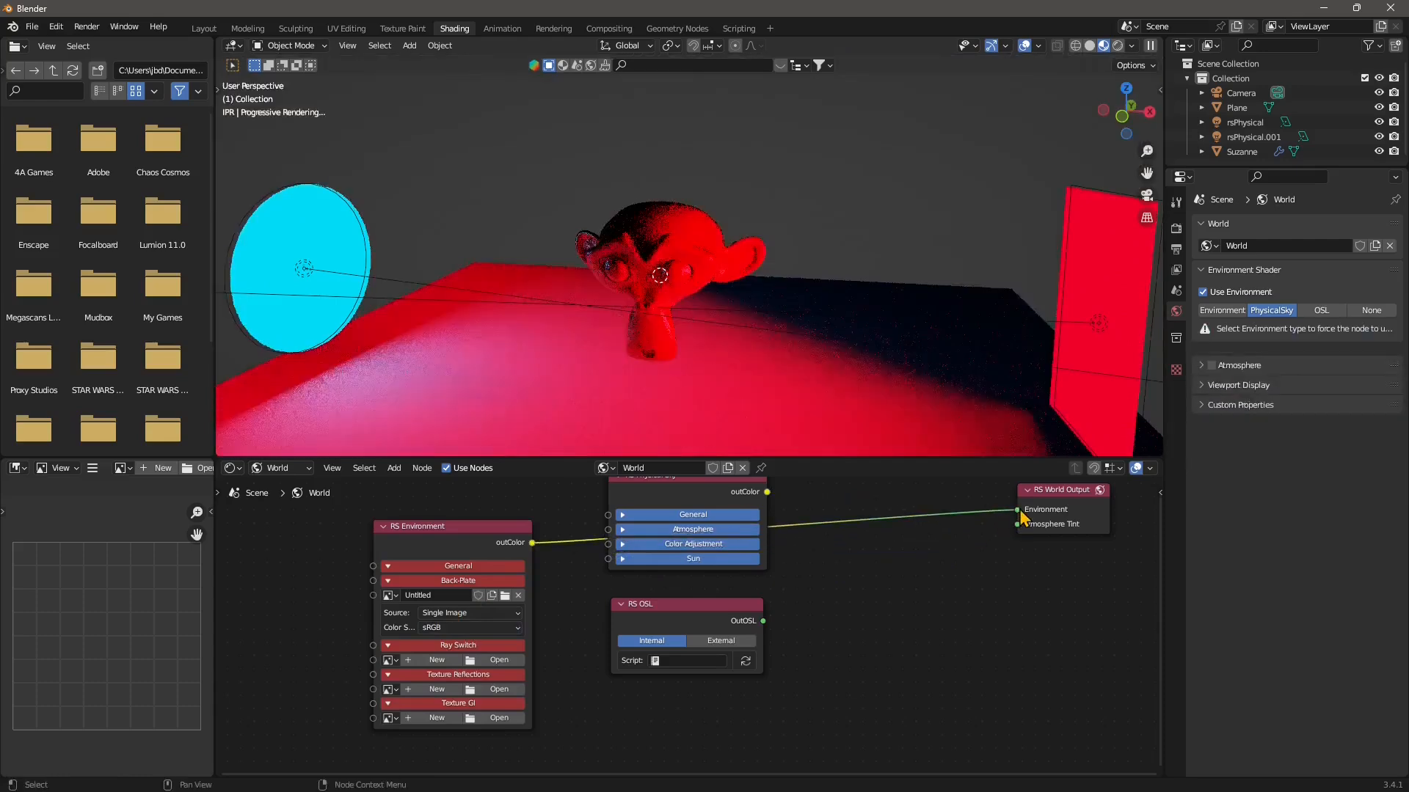
click(463, 545)
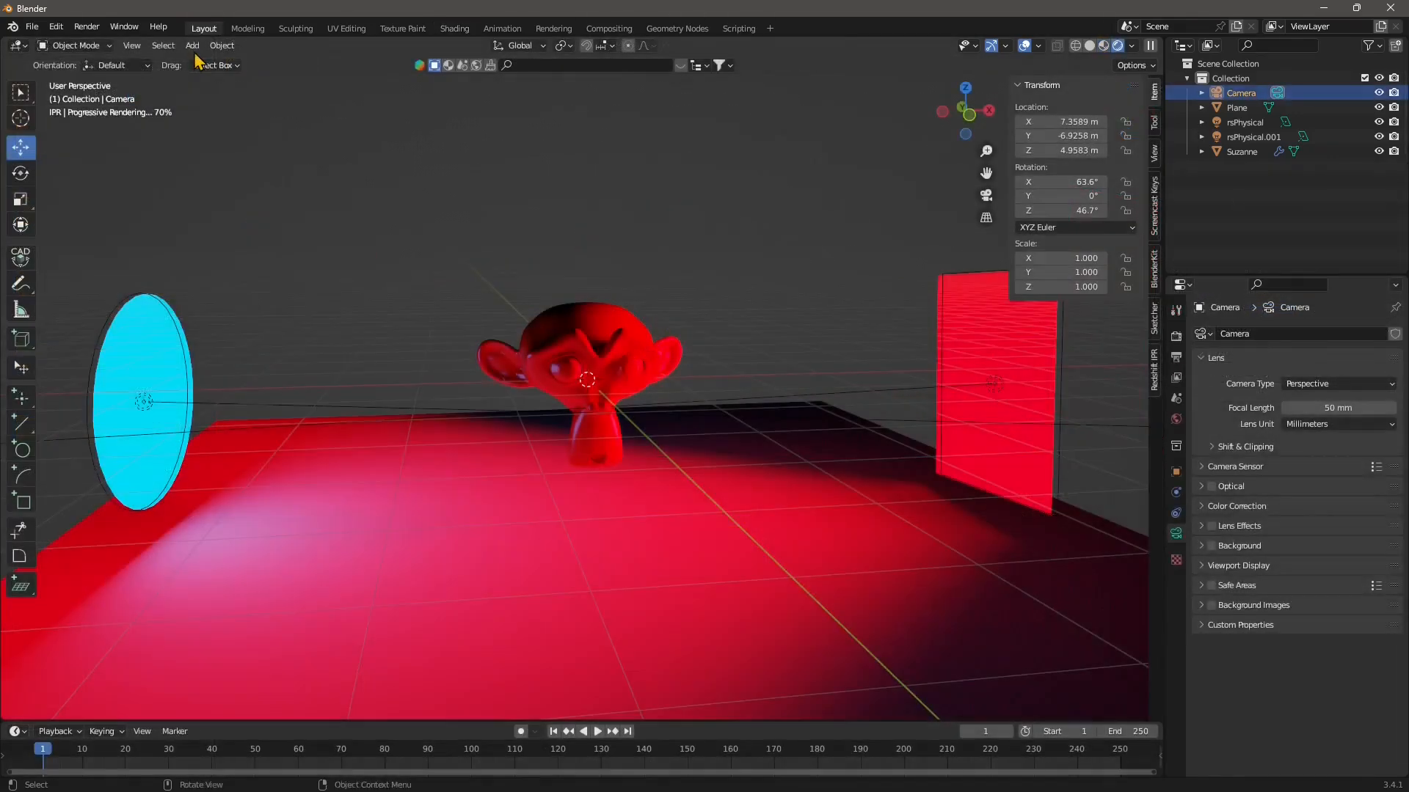
Add an RS Dome Light to the scene in the Layout workspace.
click(192, 45)
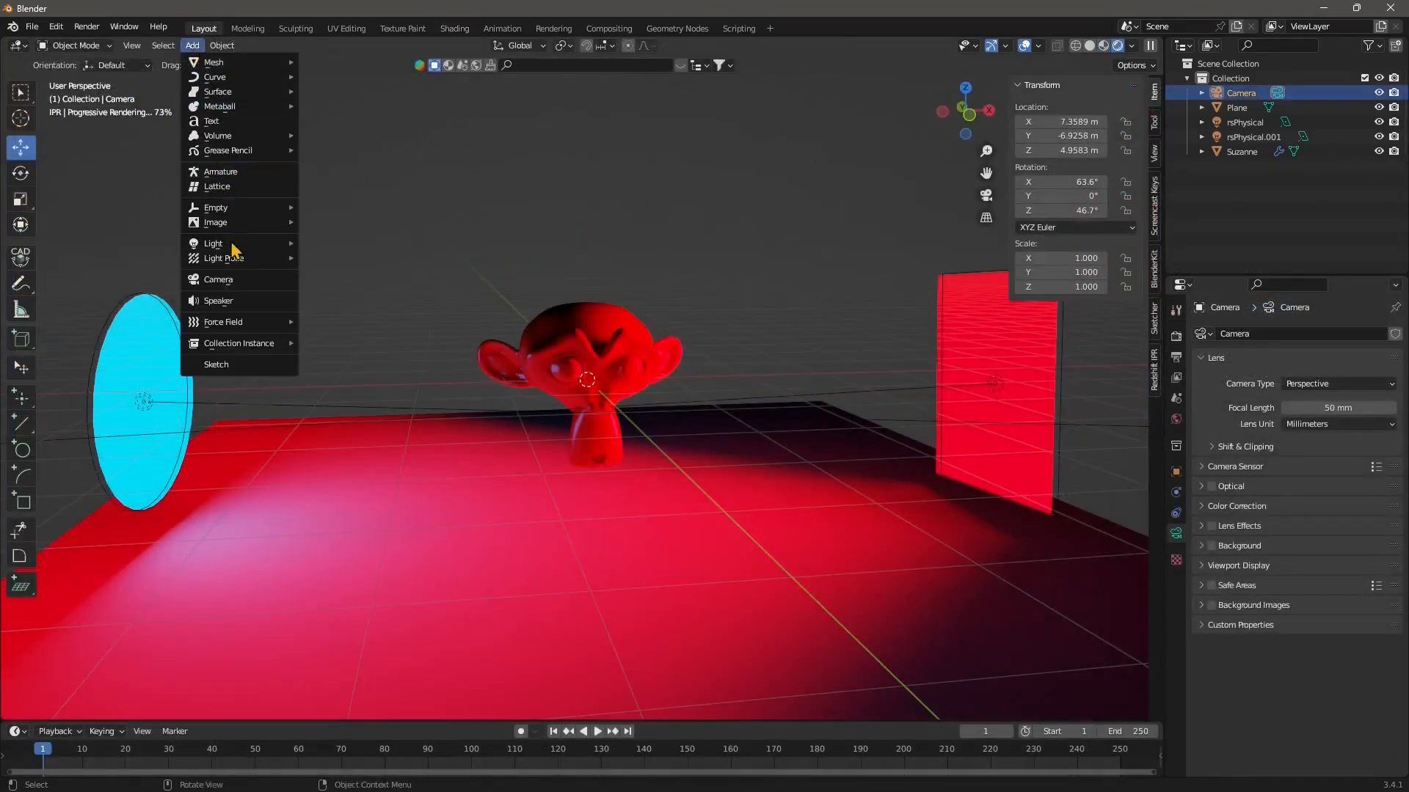
mouse_move(234, 245)
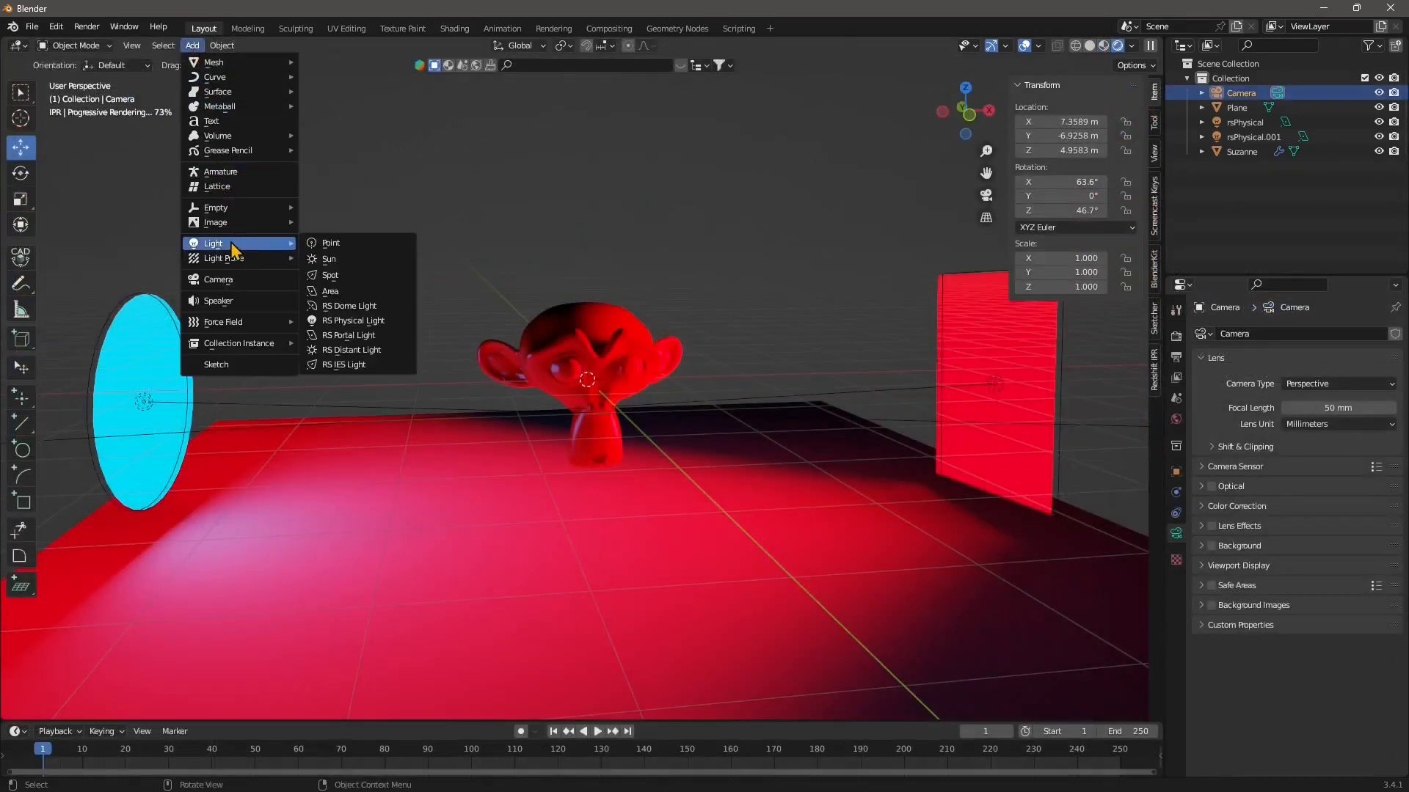
click(387, 310)
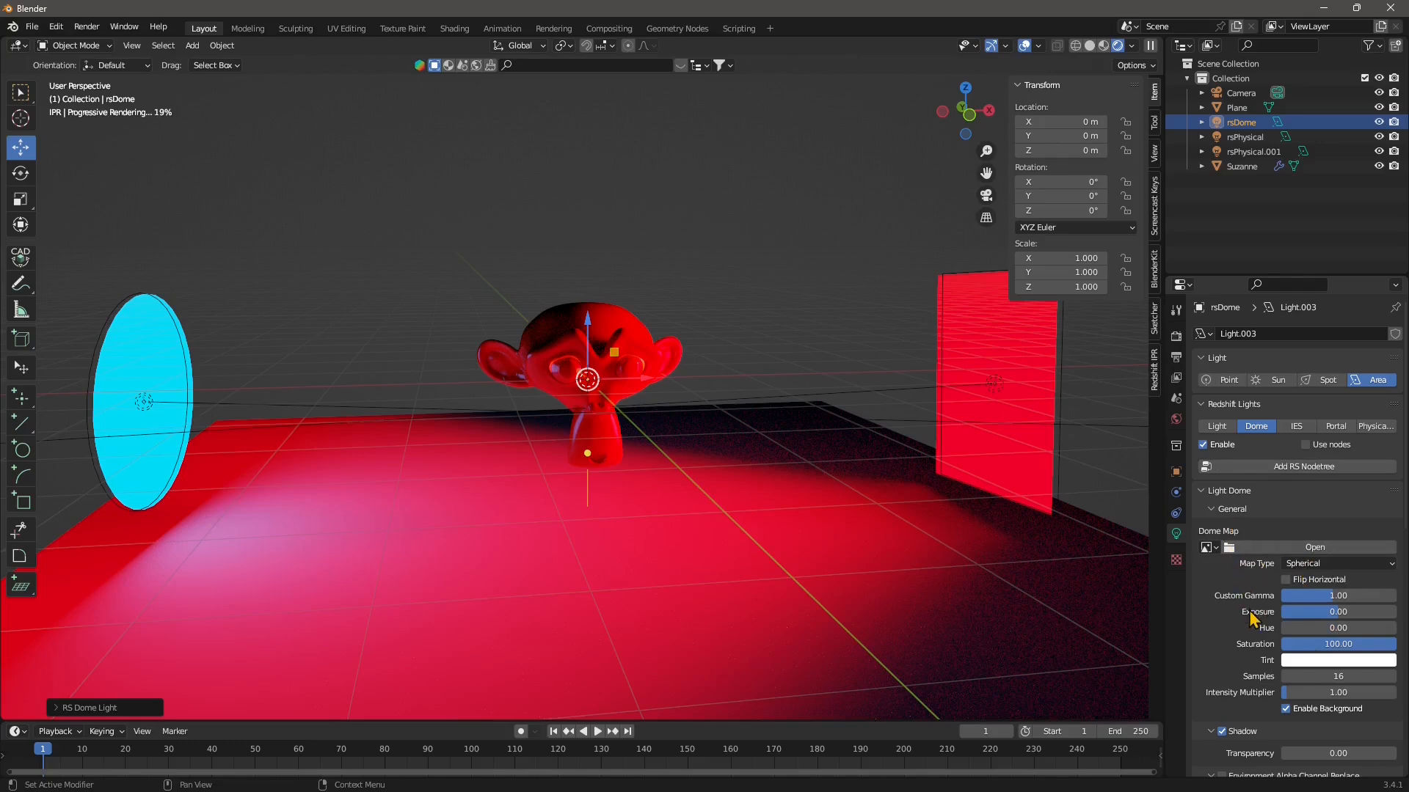
Load neon_photostudio_4k.hdr from the HDRI folder as the dome light's Dome Map, picking it from the image thumbnails.
scroll(1252, 619, down, 1)
scroll(1253, 619, down, 1)
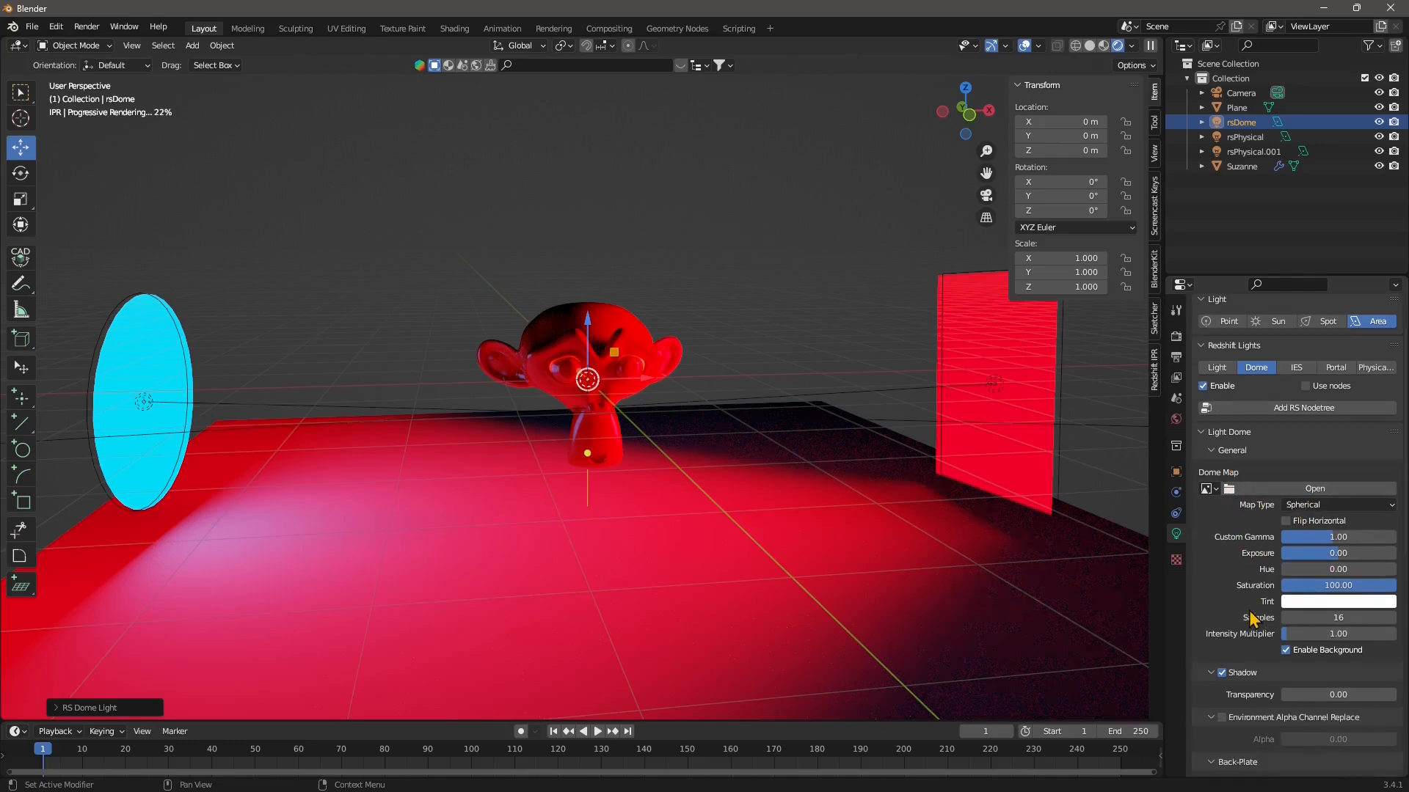
click(1311, 489)
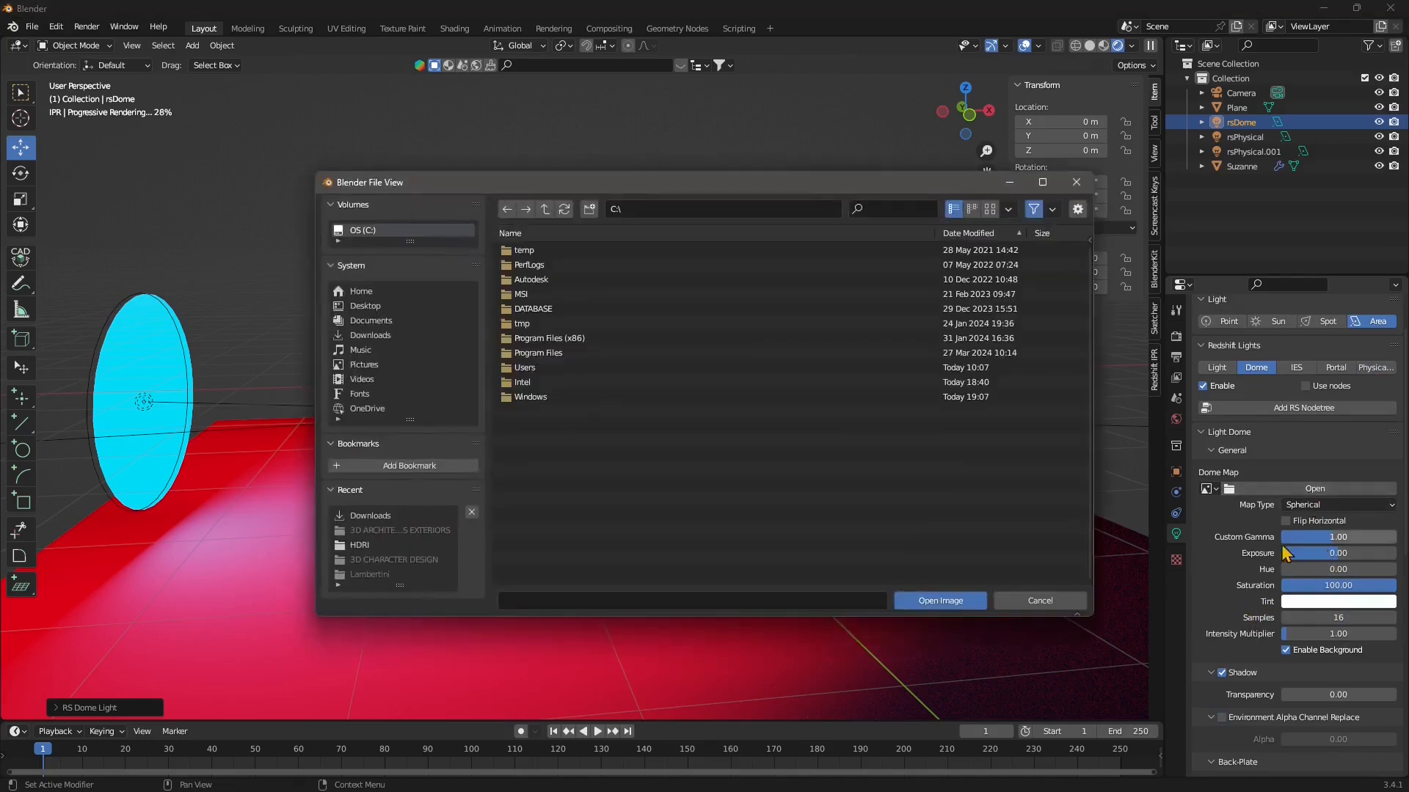
click(361, 545)
click(576, 251)
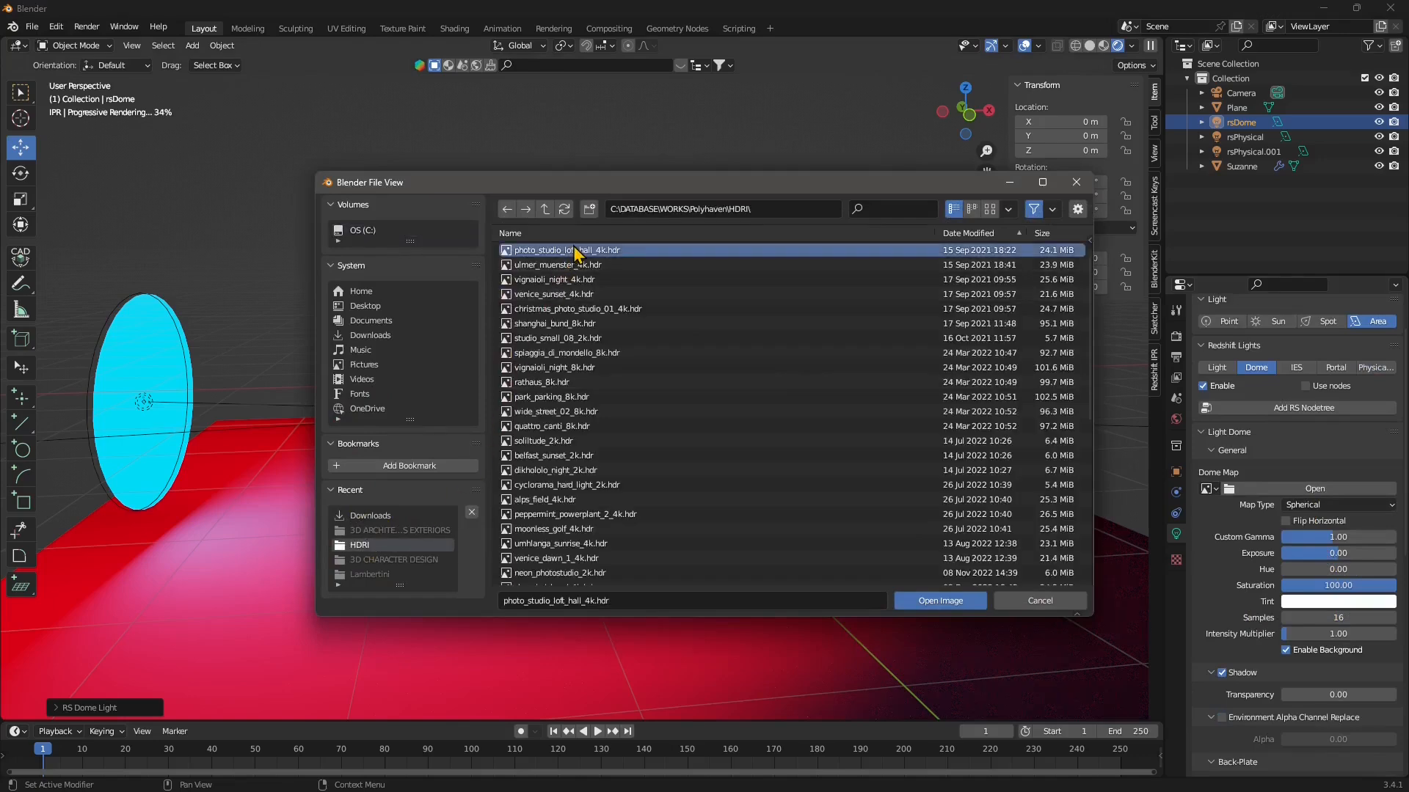
click(990, 209)
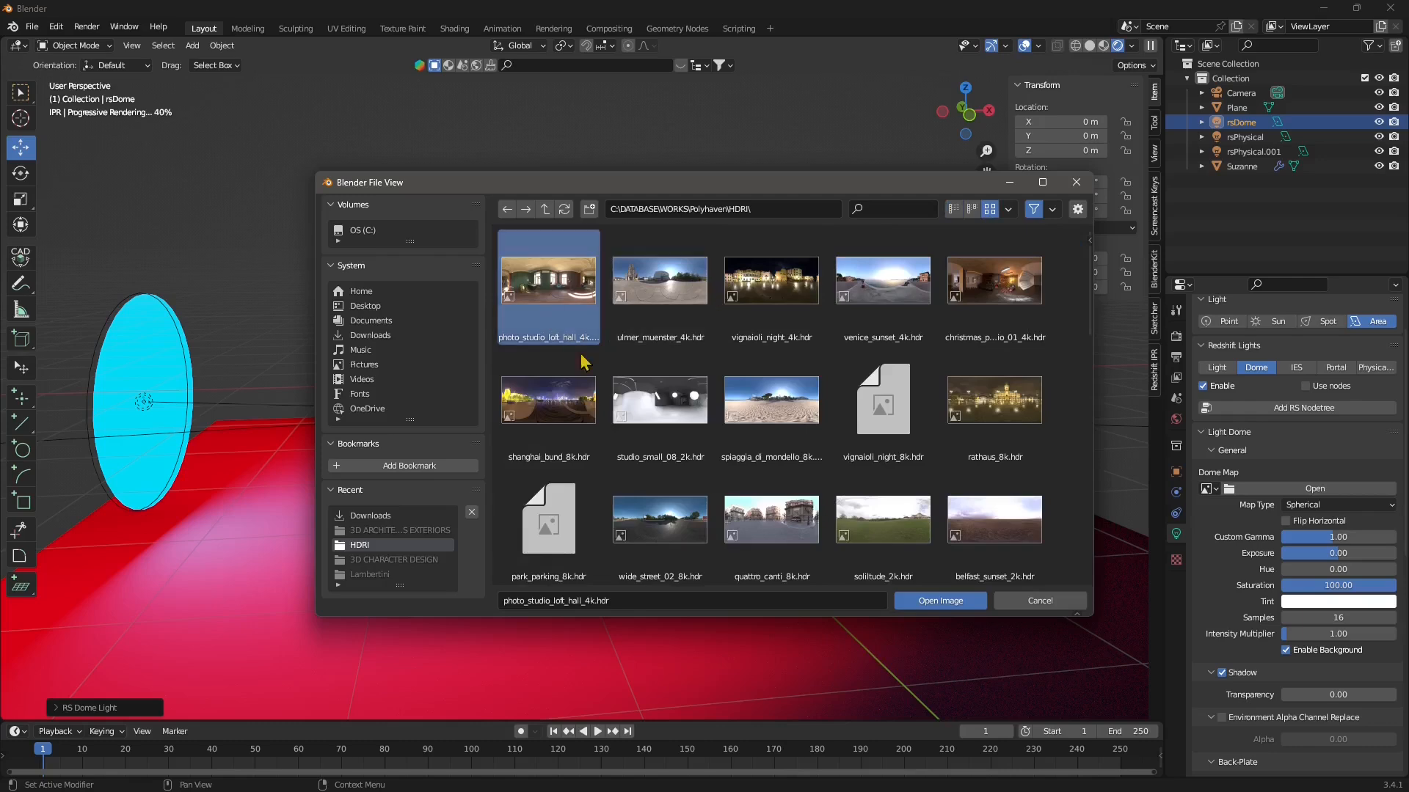
scroll(800, 478, down, 5)
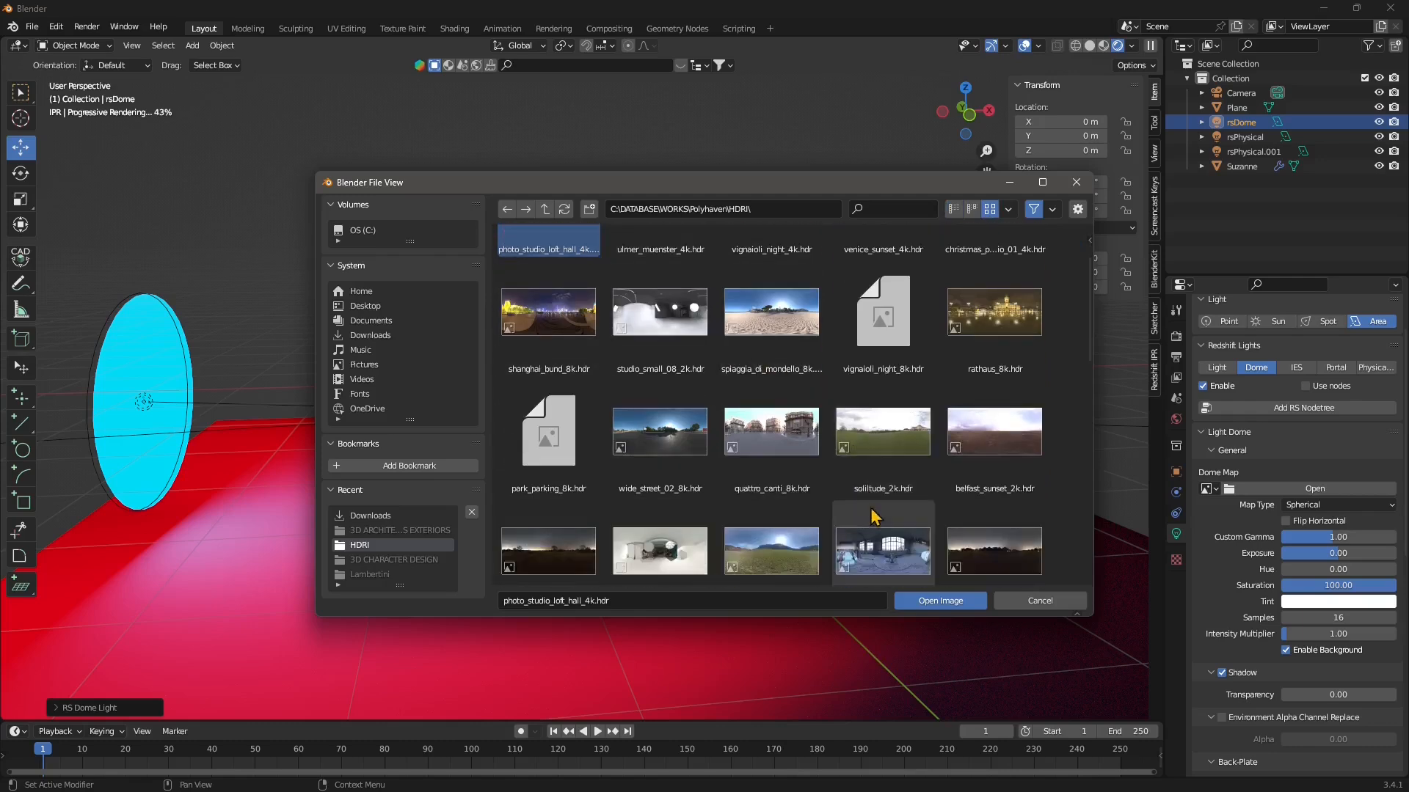
scroll(888, 529, down, 6)
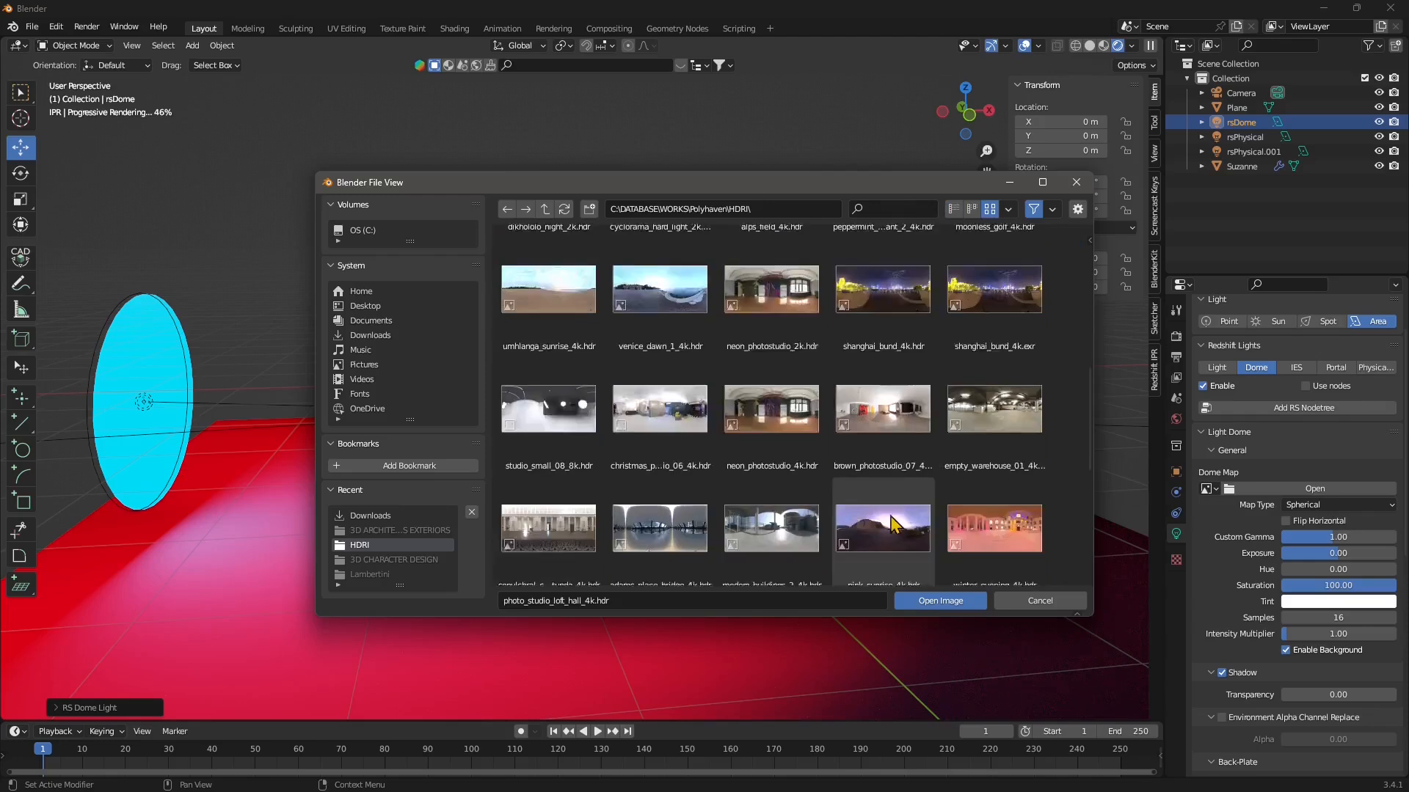
scroll(910, 517, down, 5)
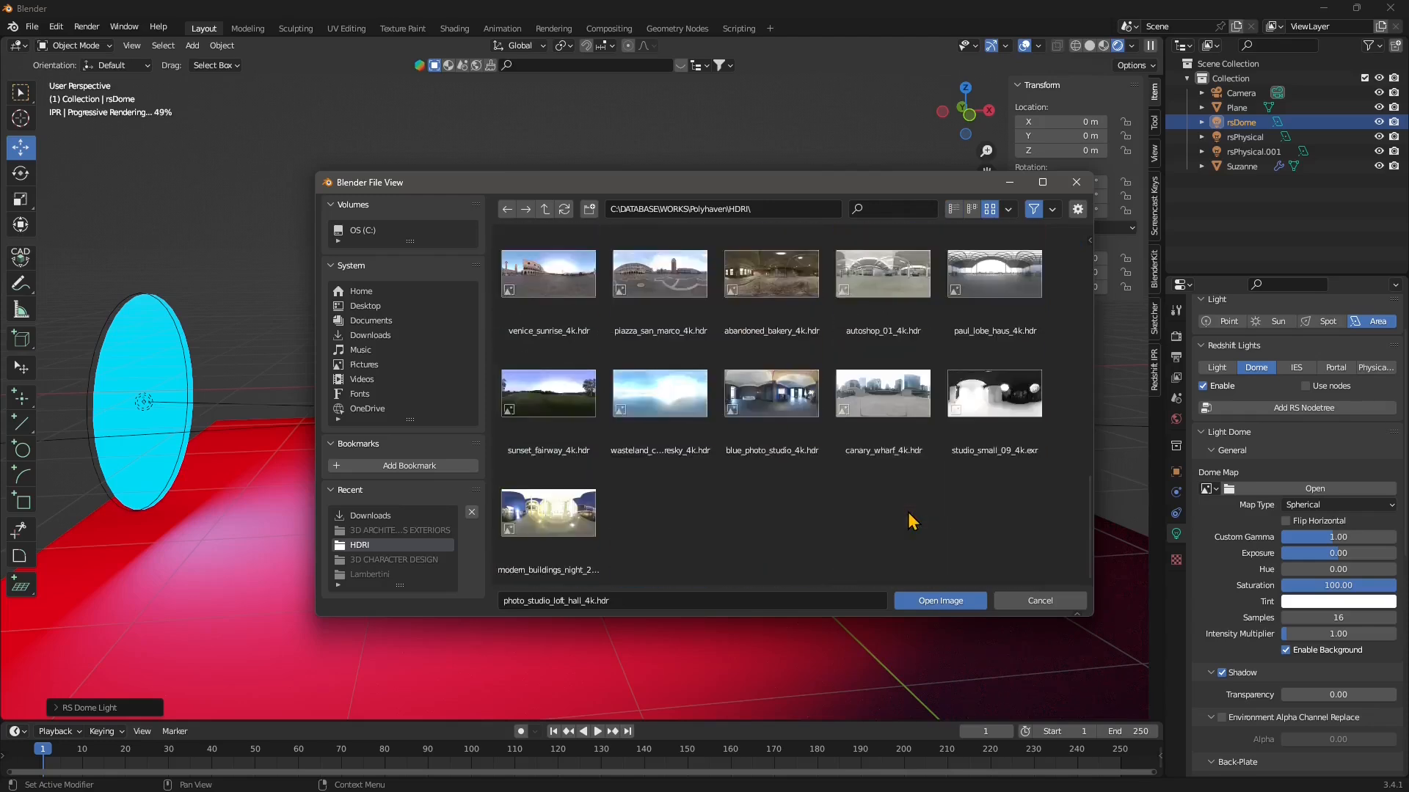
scroll(912, 521, up, 4)
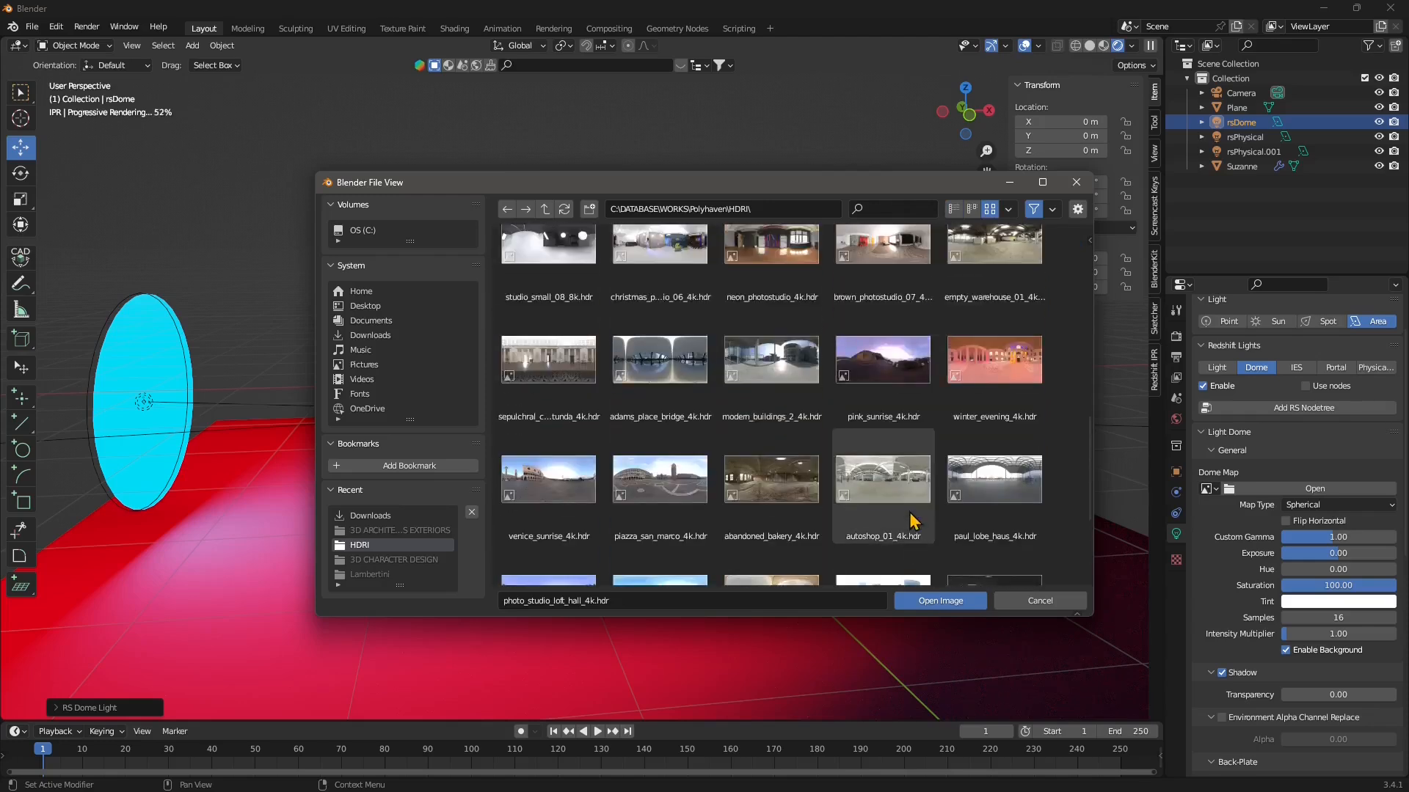
click(770, 264)
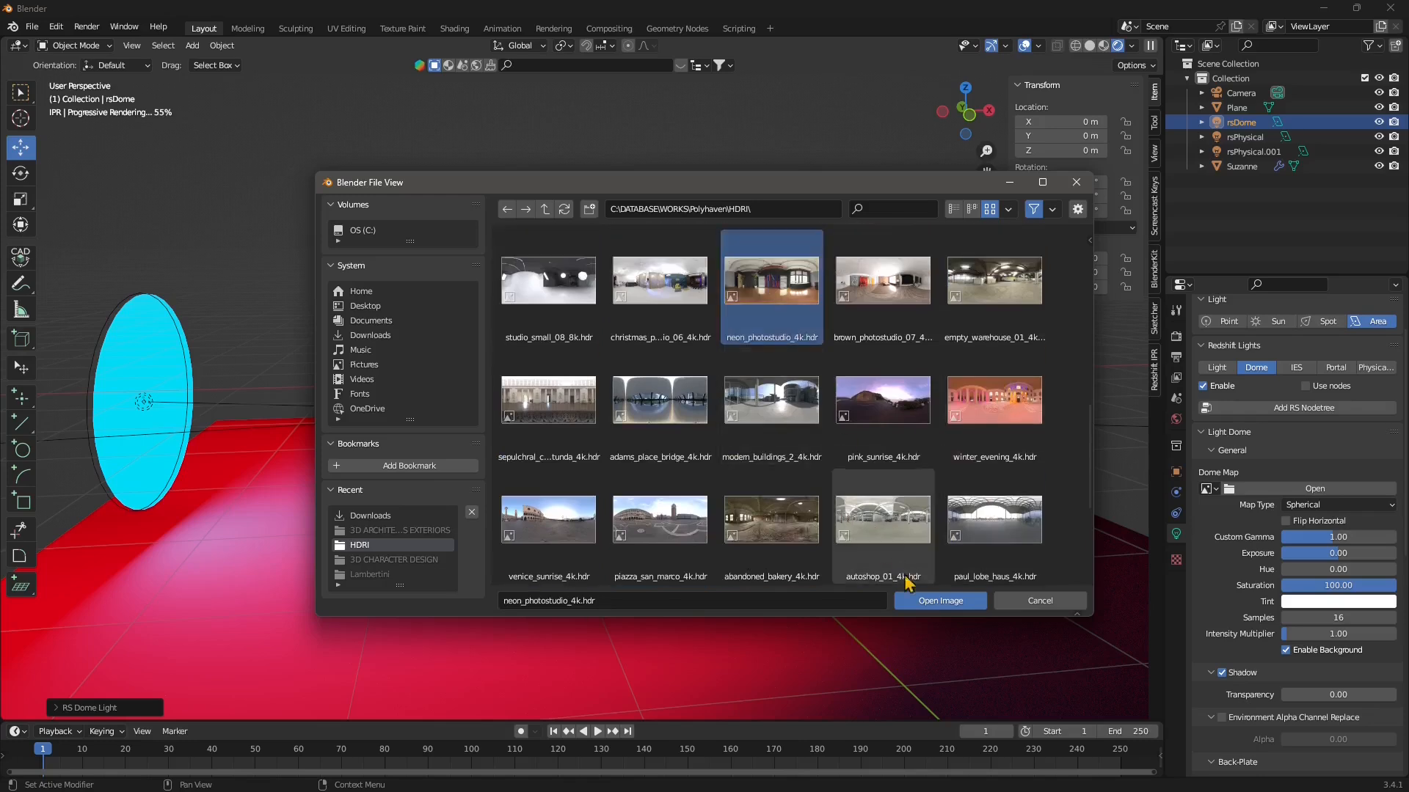
key(Return)
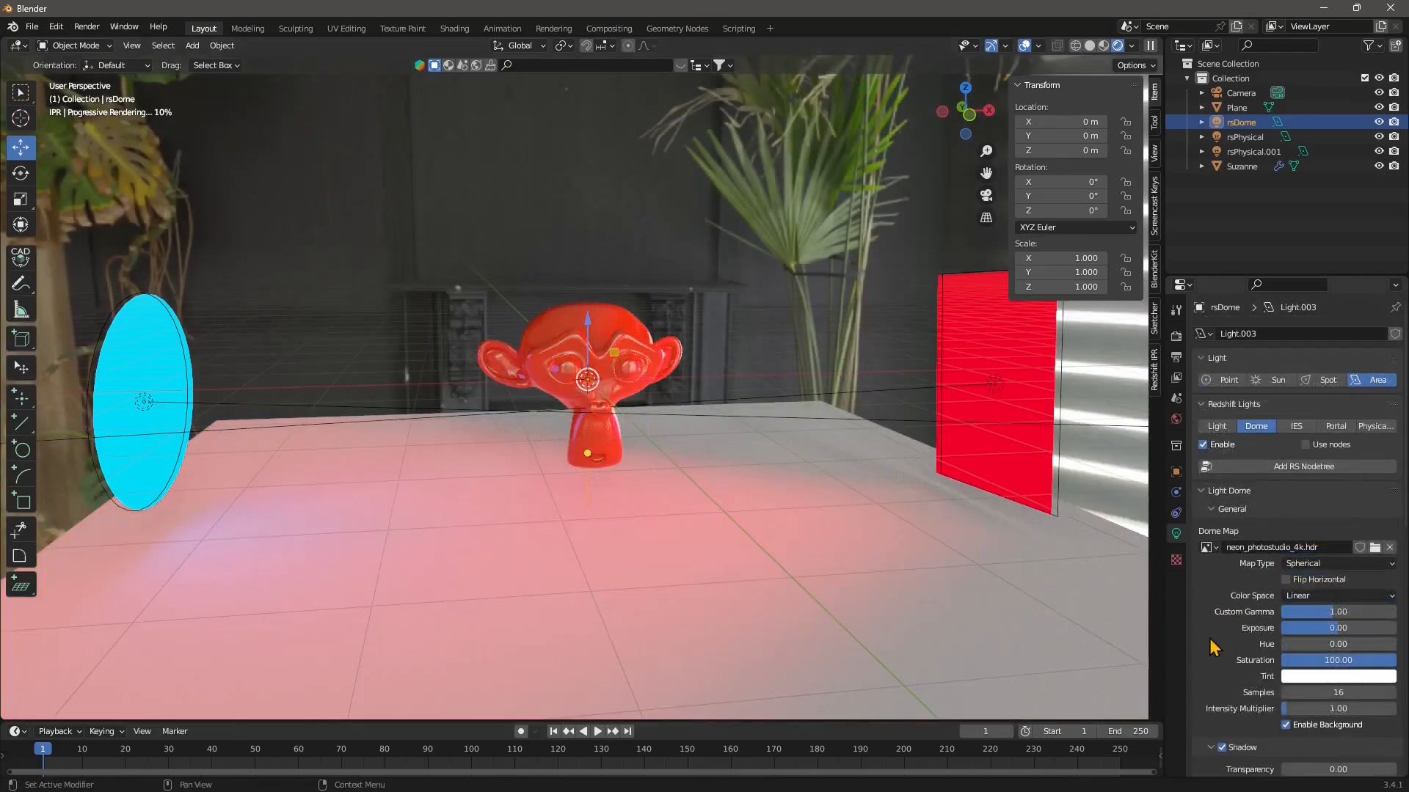
Tint the dome light a darkened pinkish red with hue 0.987 and saturation 0.796.
scroll(1234, 601, down, 2)
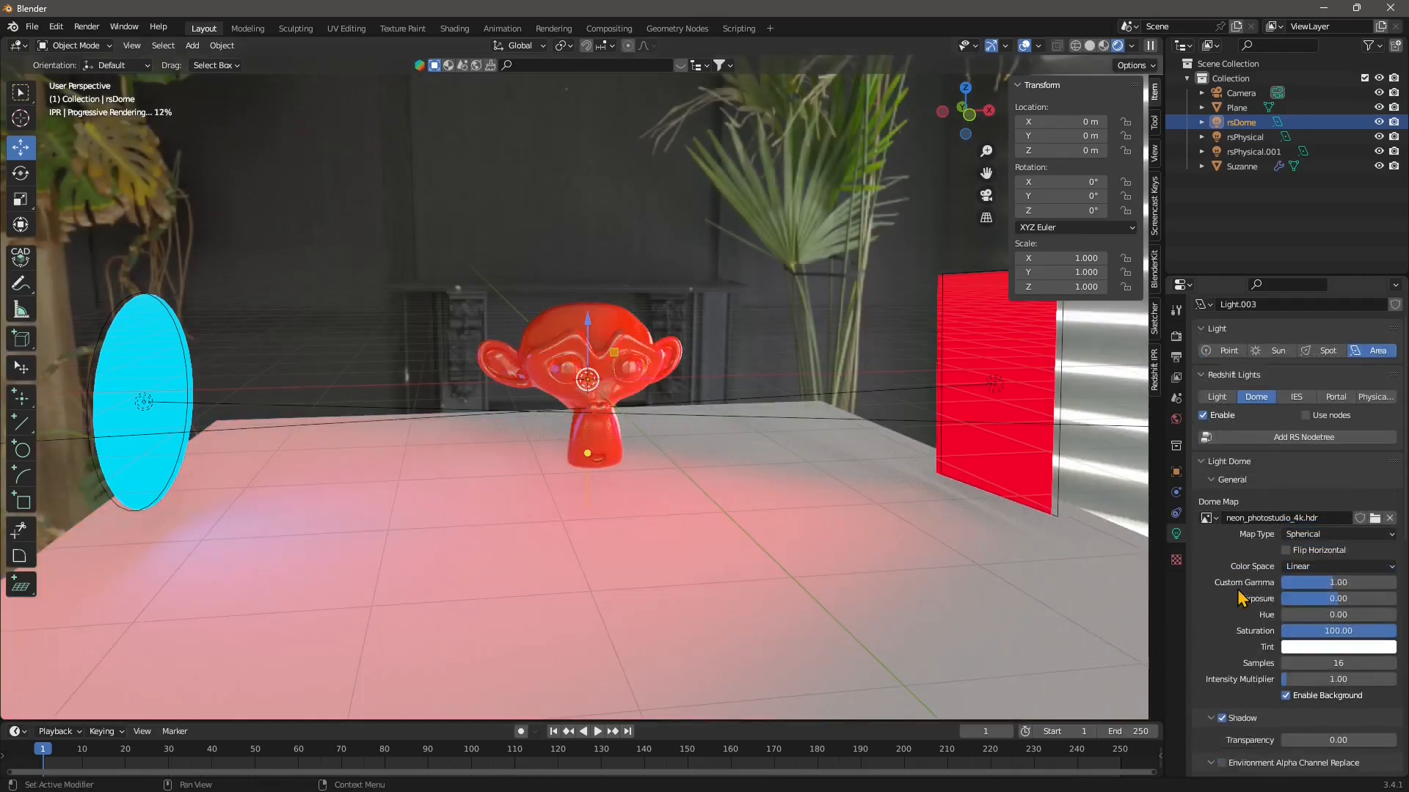
scroll(1264, 606, down, 3)
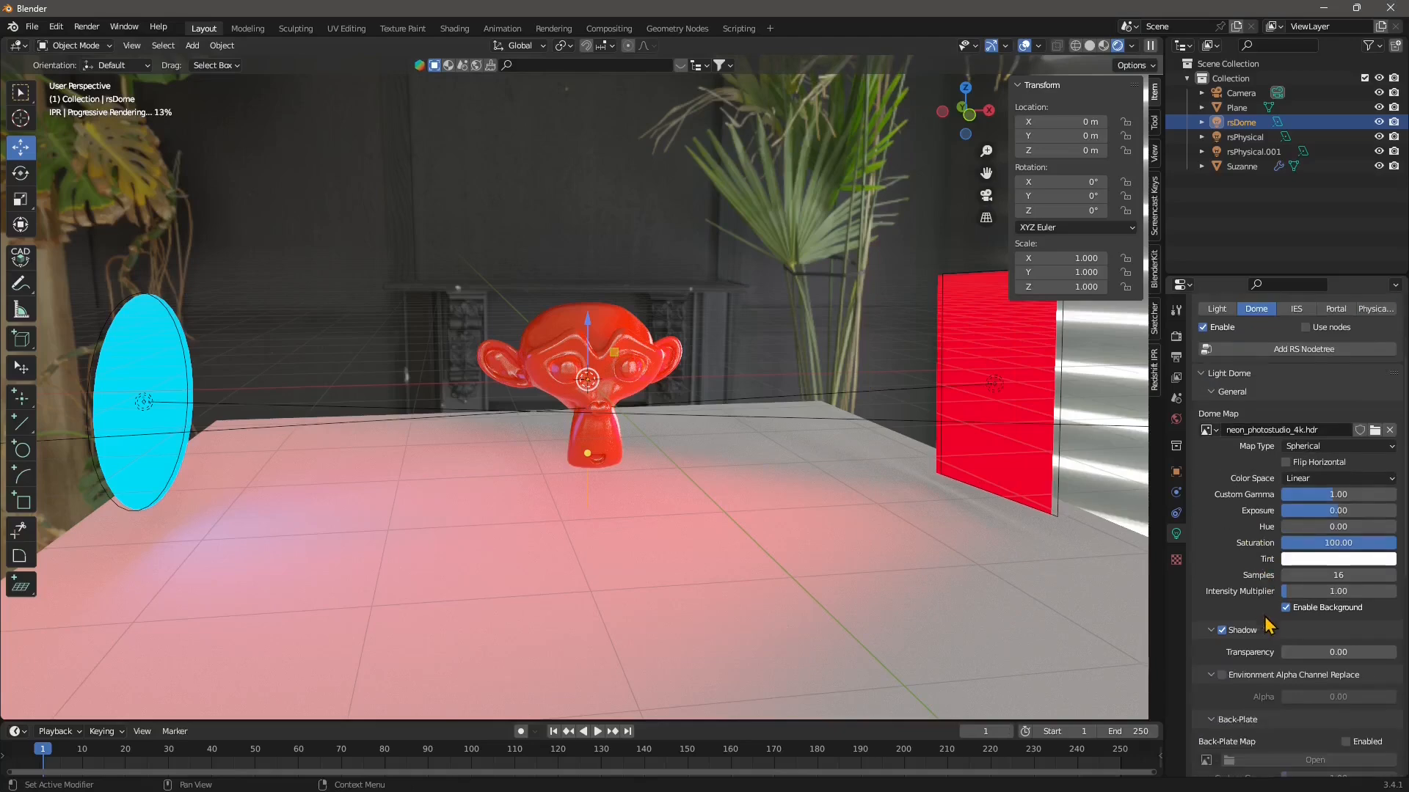
scroll(1279, 697, down, 4)
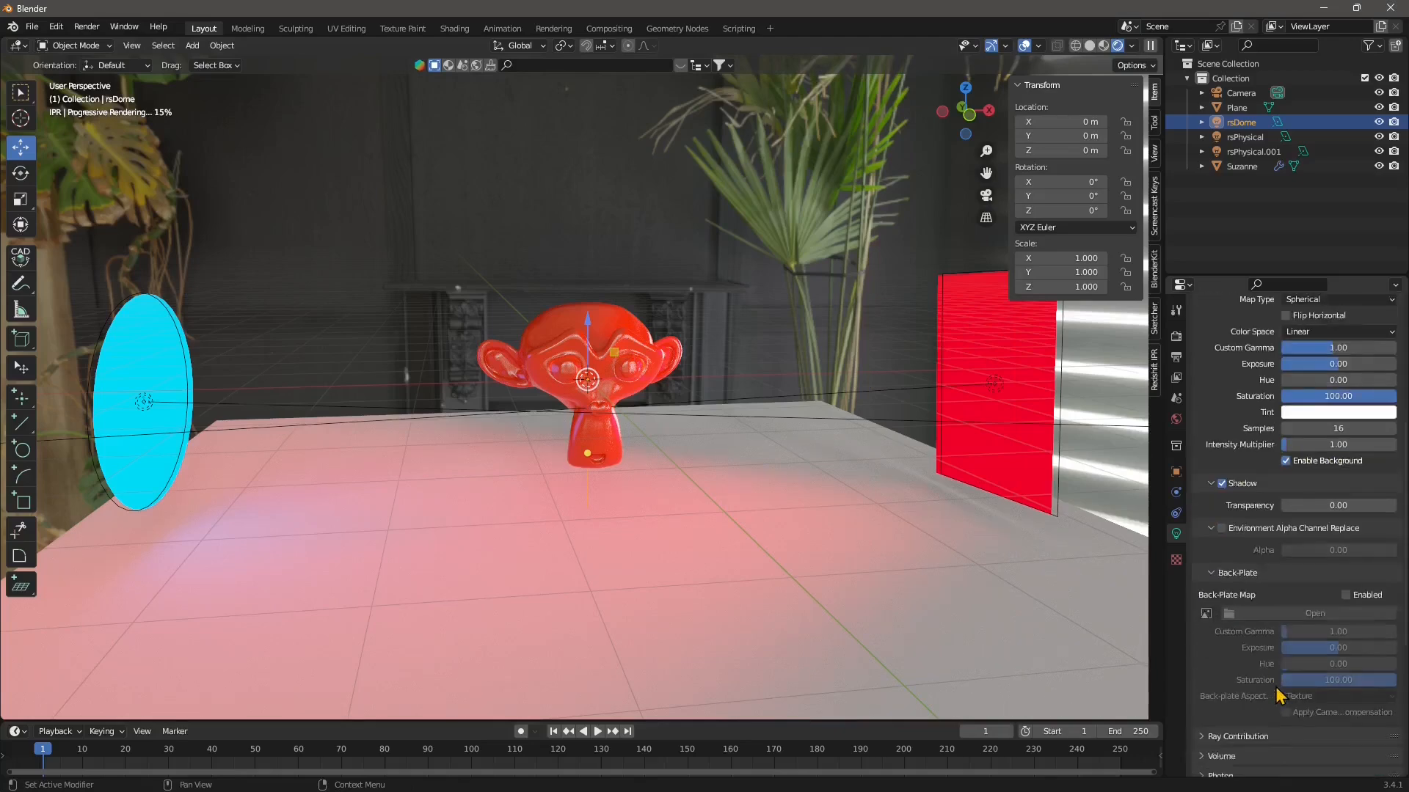
scroll(1276, 670, up, 2)
click(1309, 473)
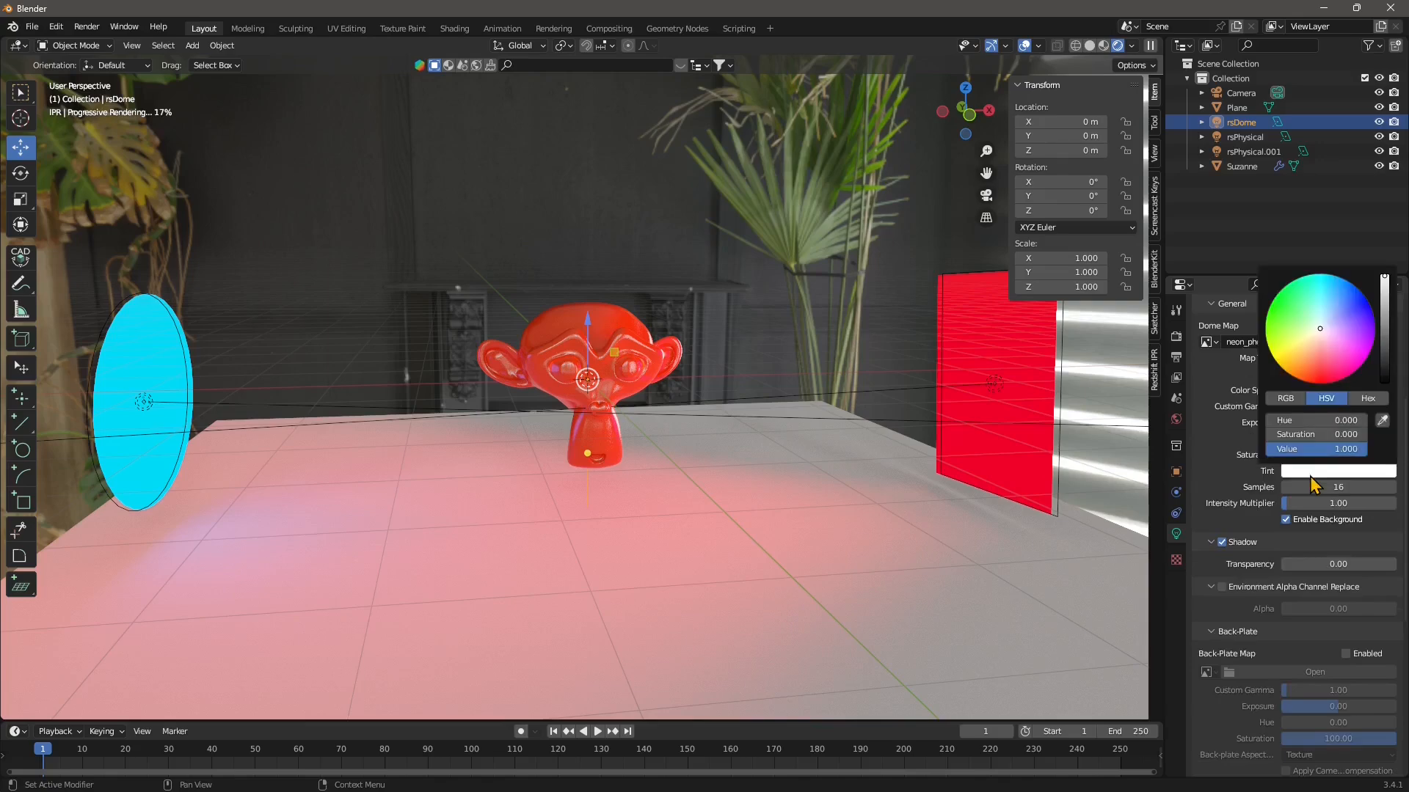
click(1323, 375)
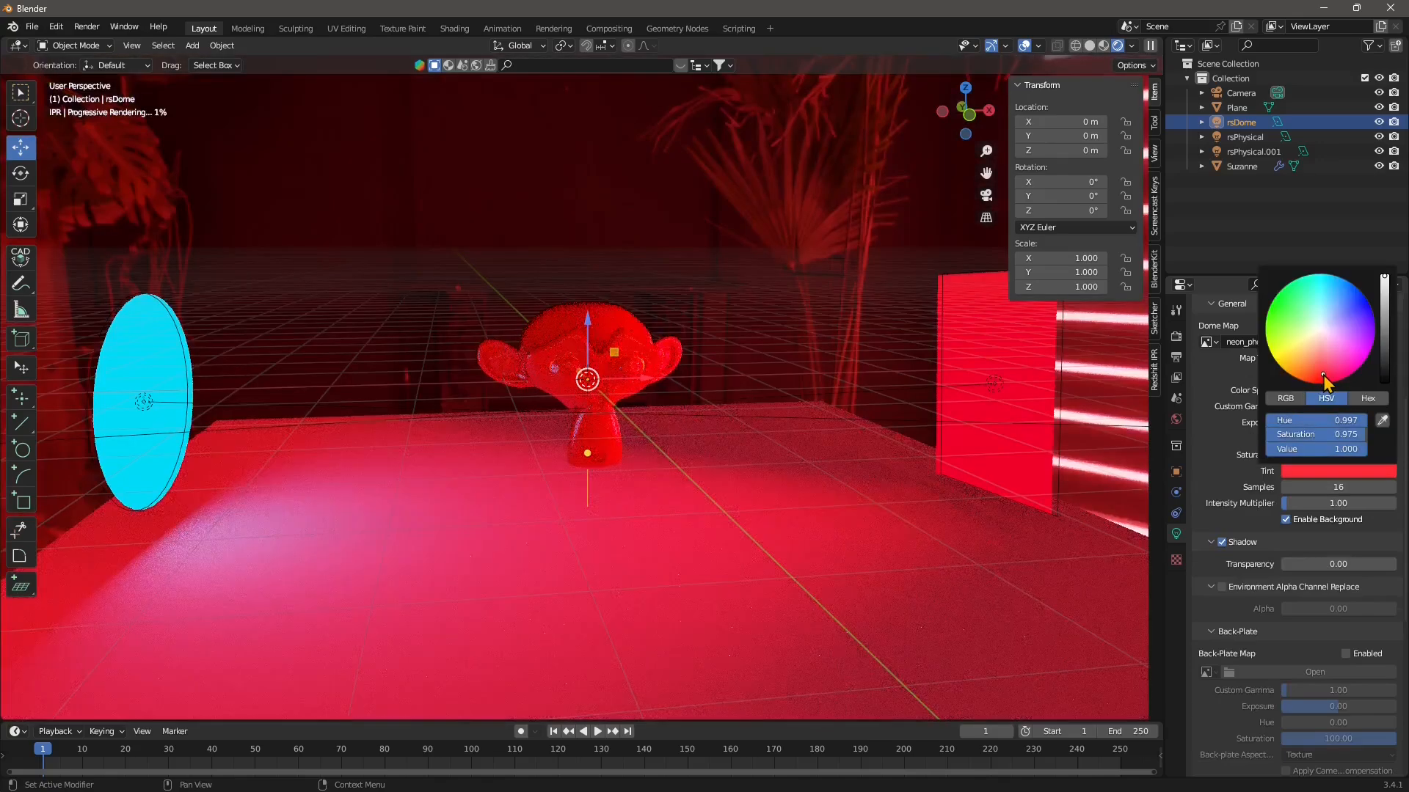
click(1324, 358)
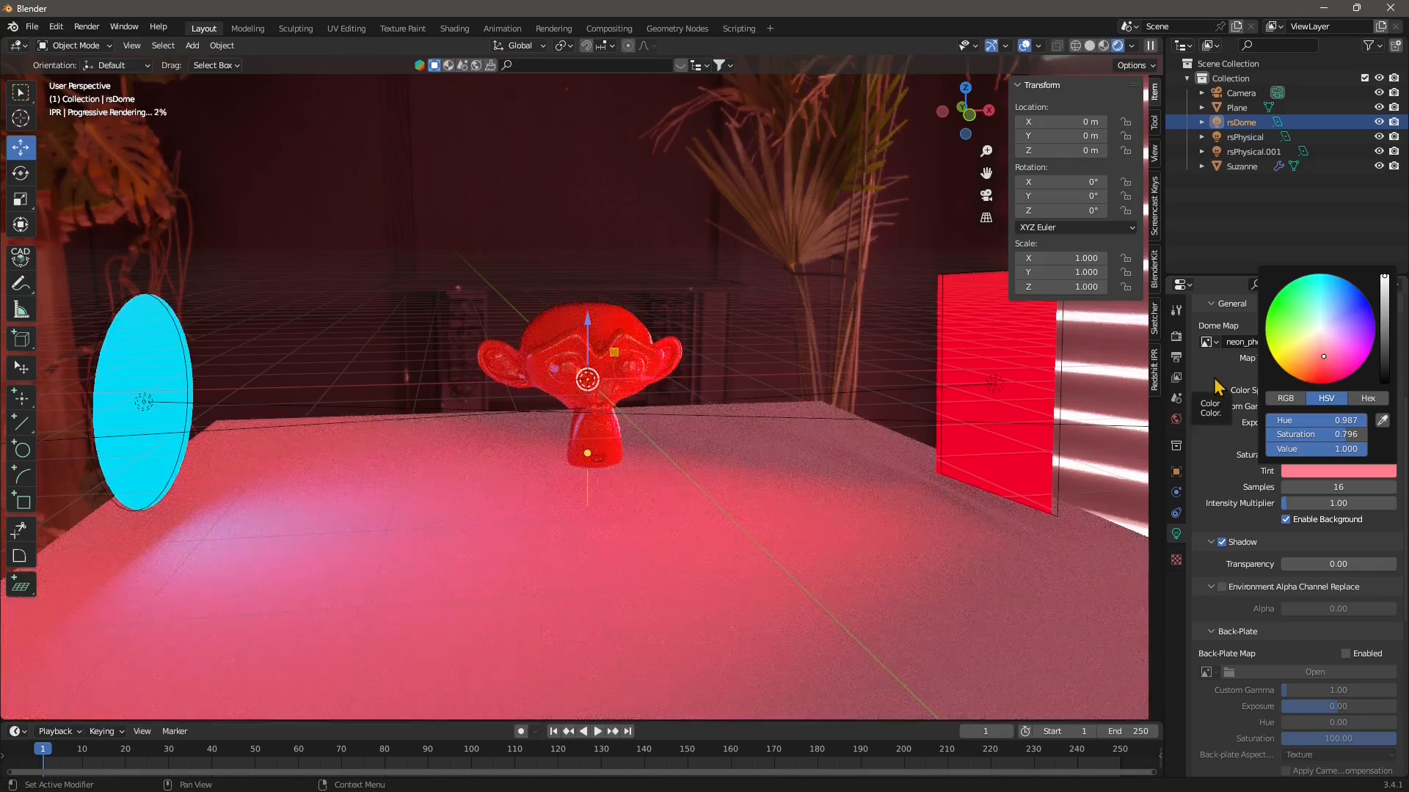
click(1306, 471)
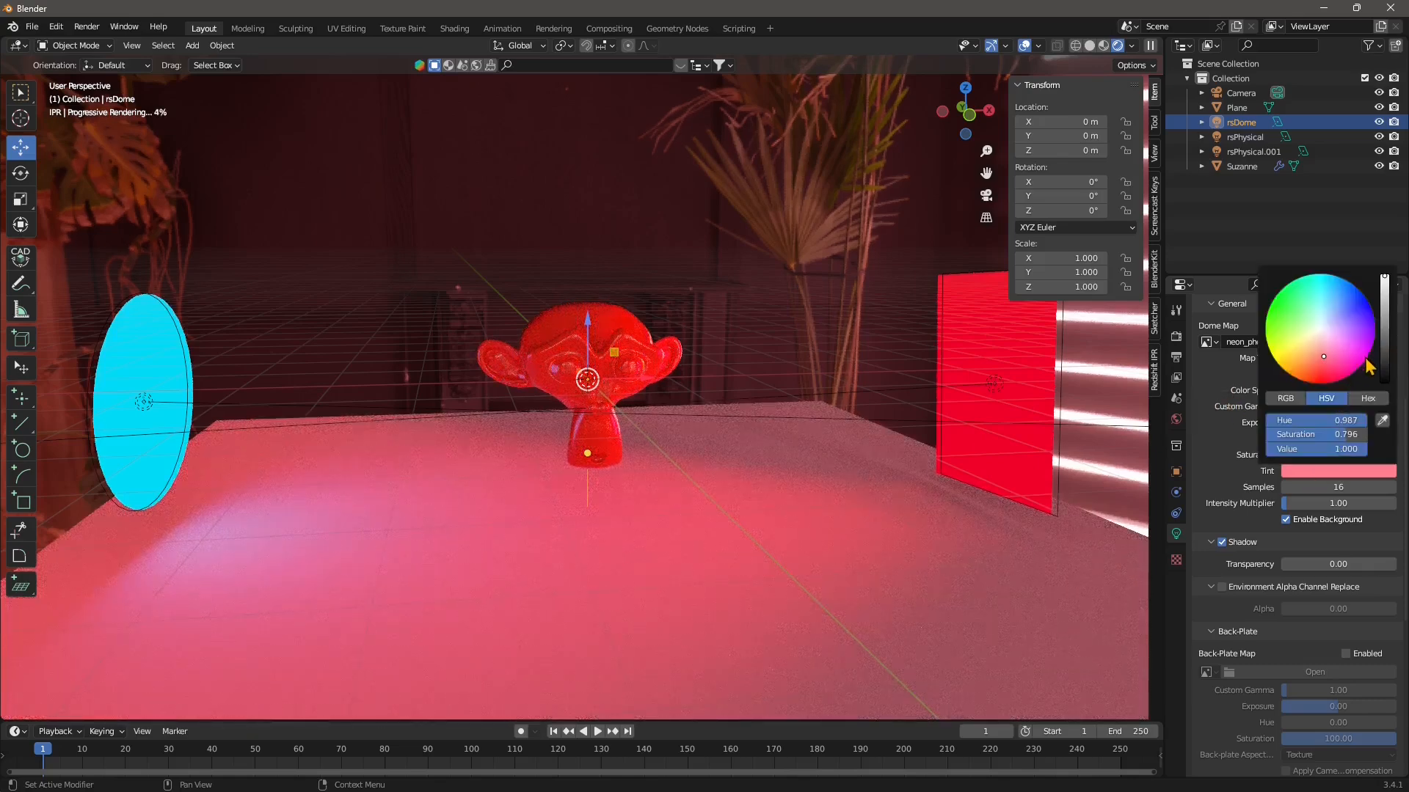
click(1385, 308)
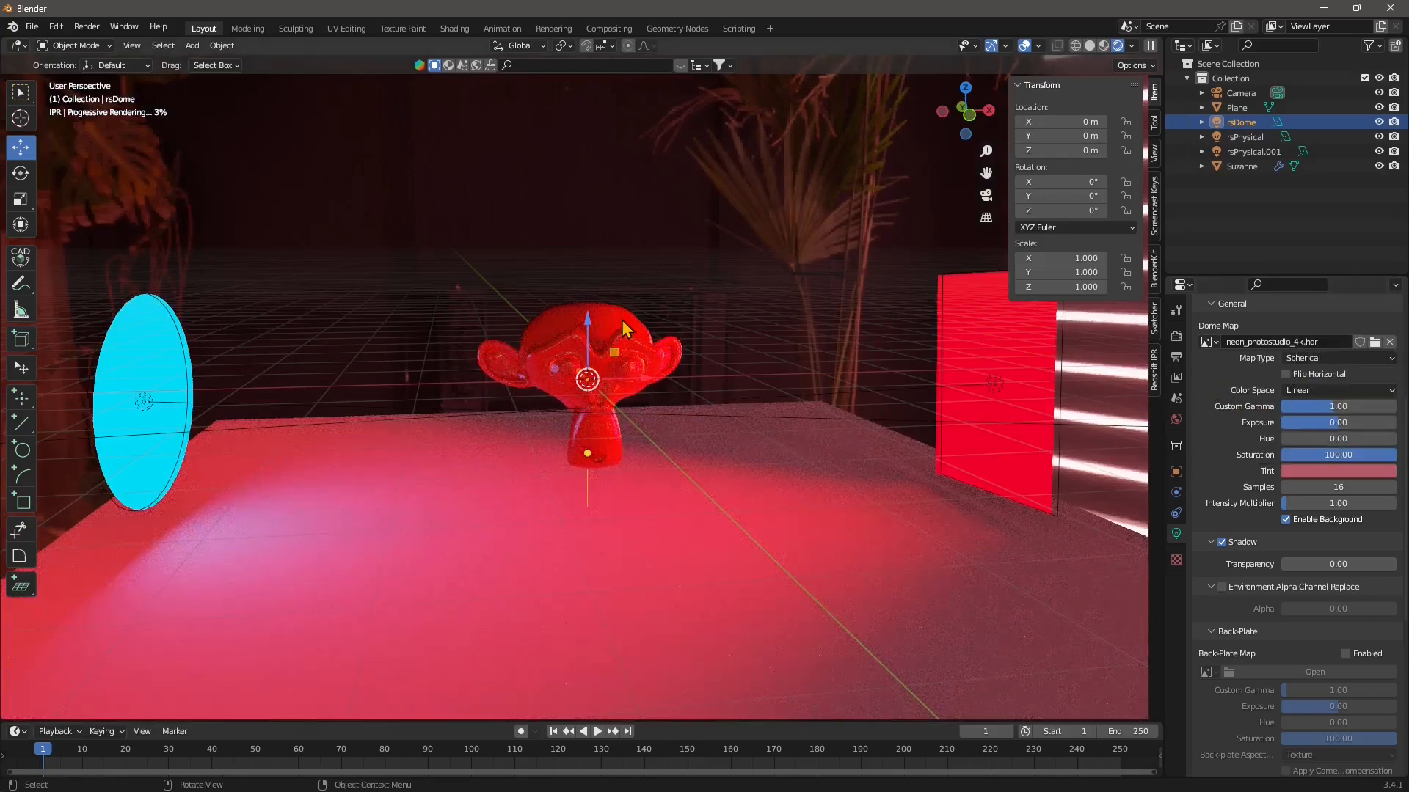
click(782, 365)
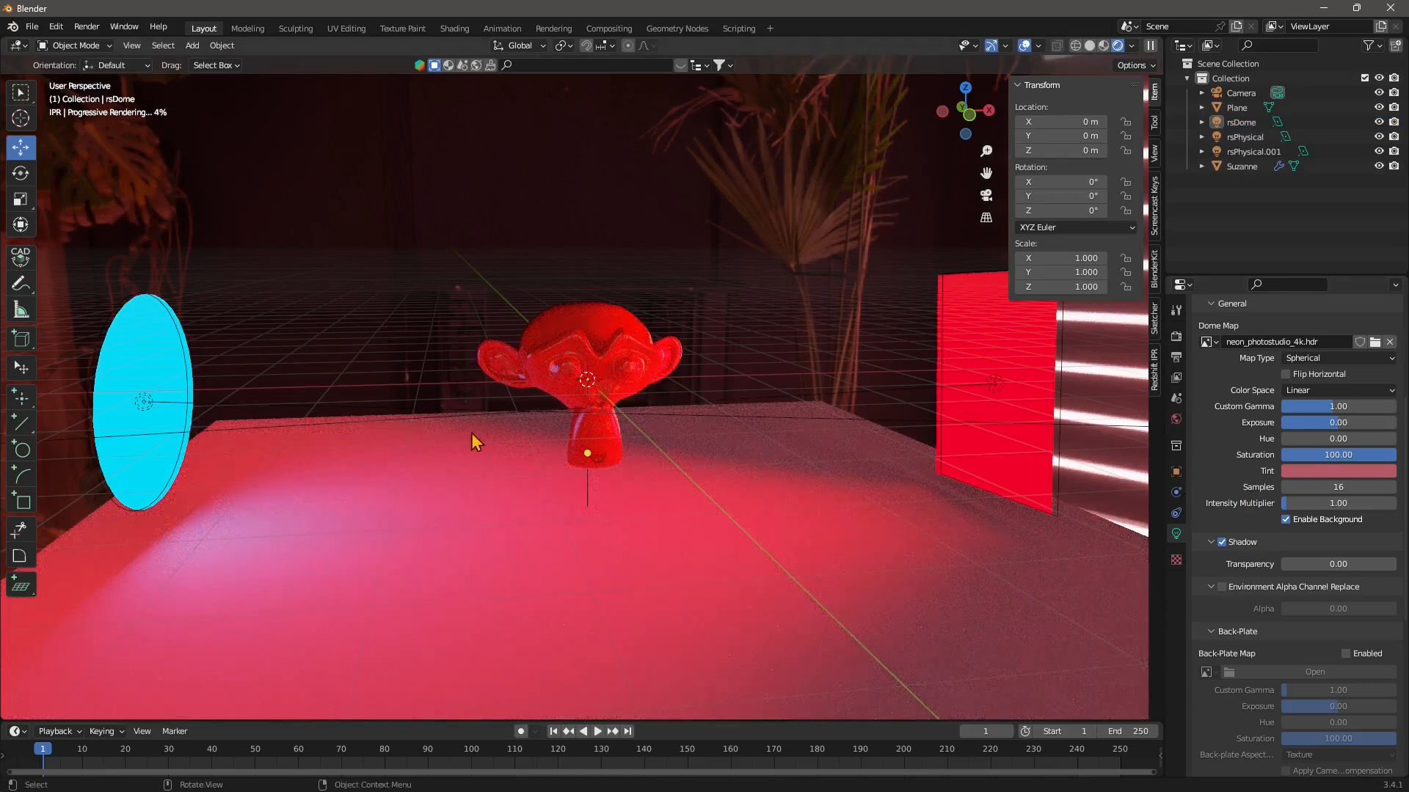
Raise the dome light to about 1.75 m on Z and rotate it about 84.5° around Z.
click(1231, 123)
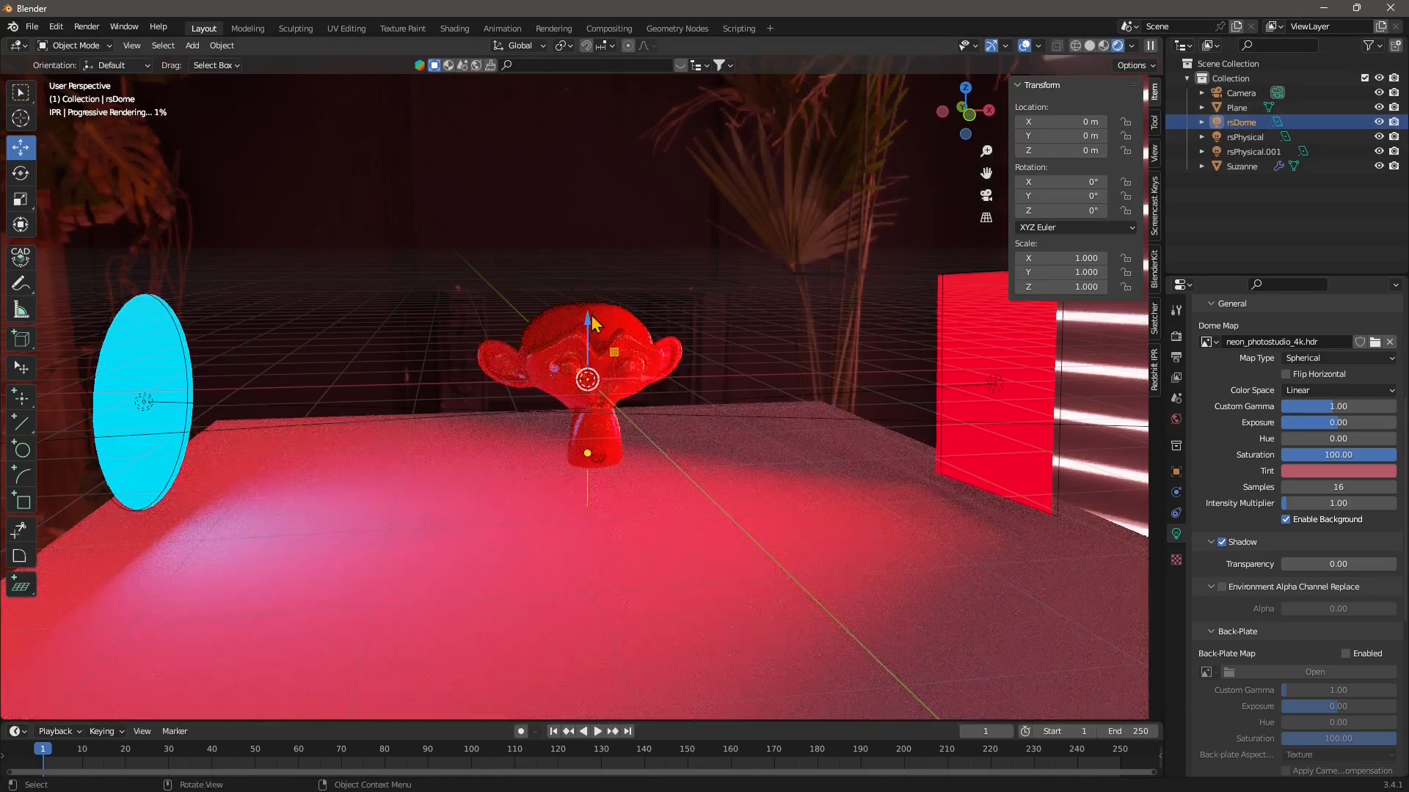
drag(593, 323, 586, 265)
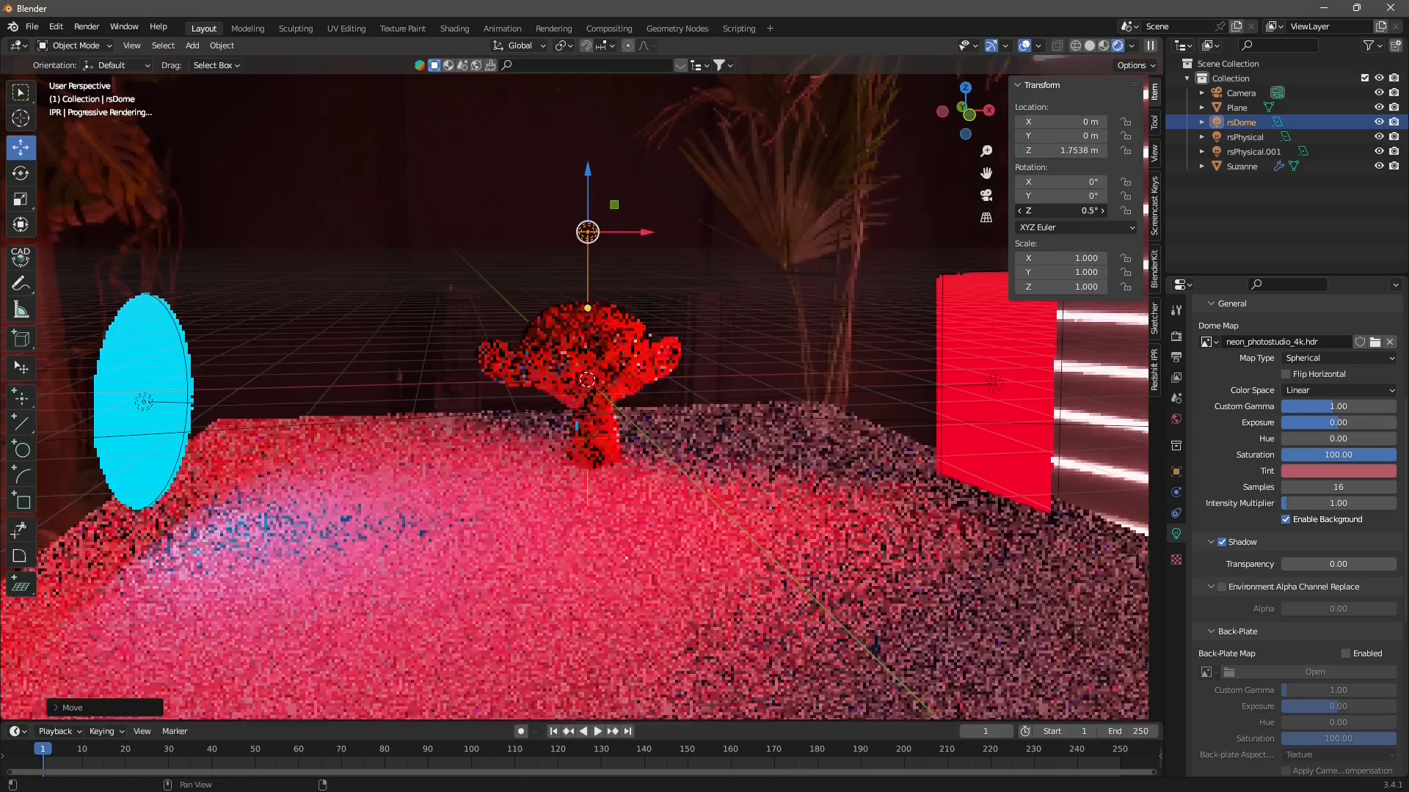
drag(1071, 211, 1320, 210)
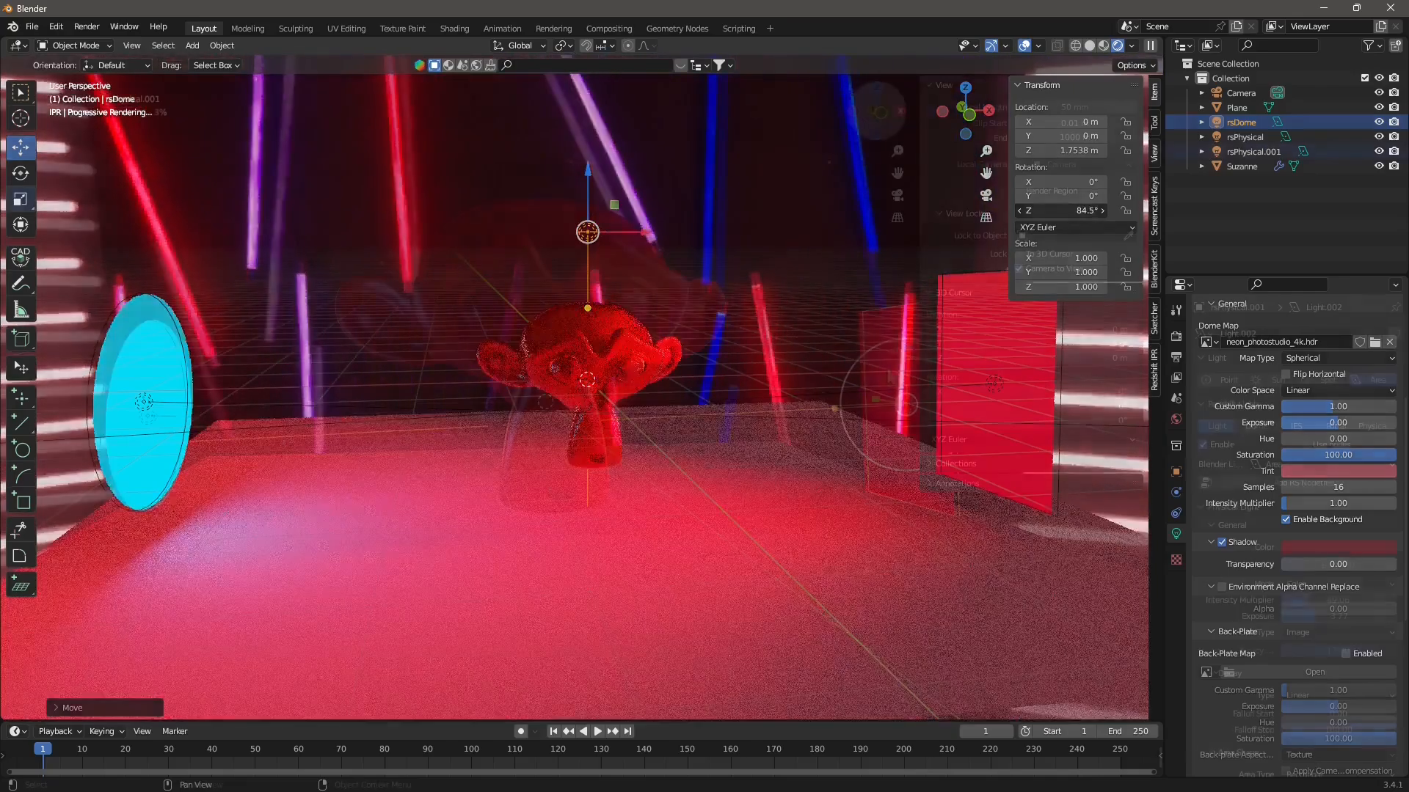
Scale the monkey head up uniformly to about 1.1 times its size.
click(558, 295)
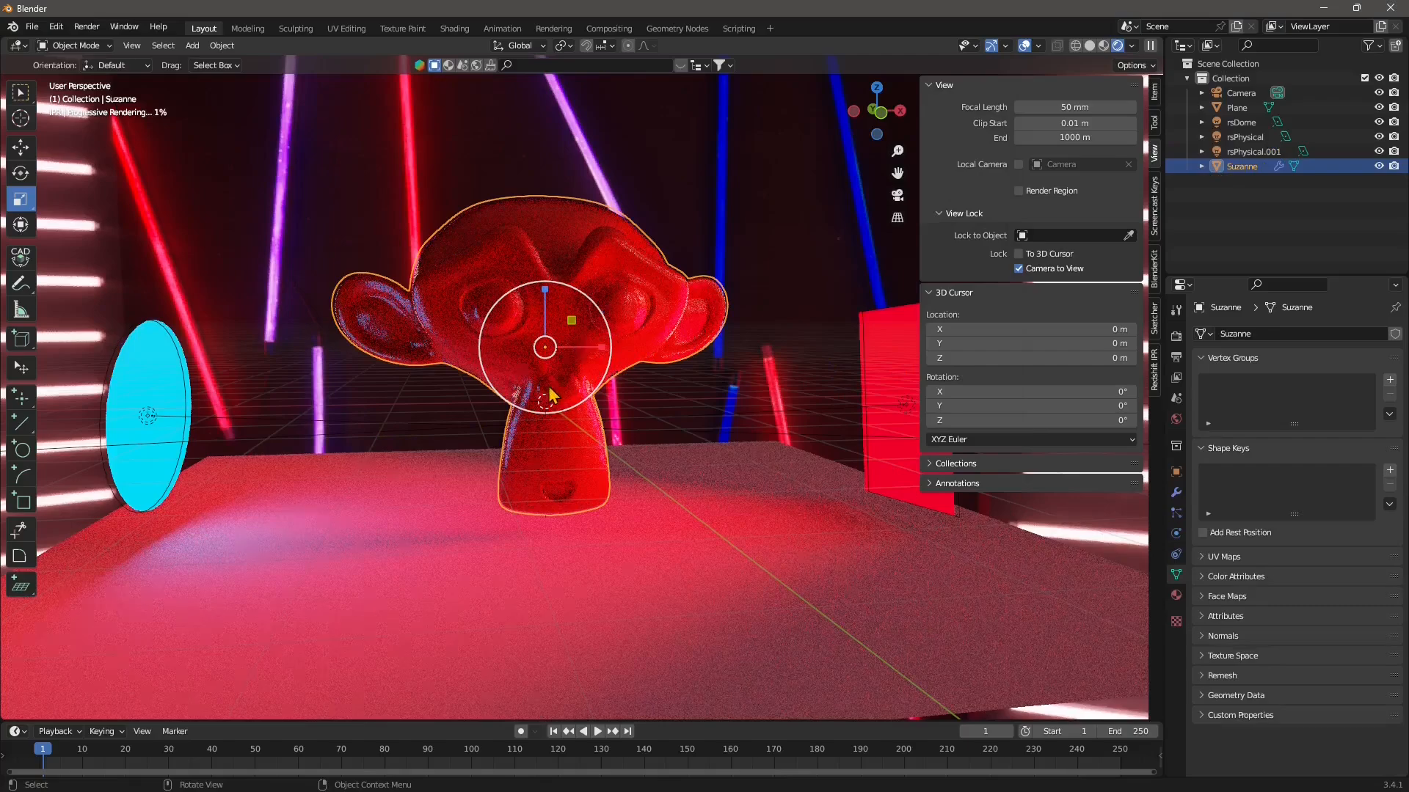
key(s)
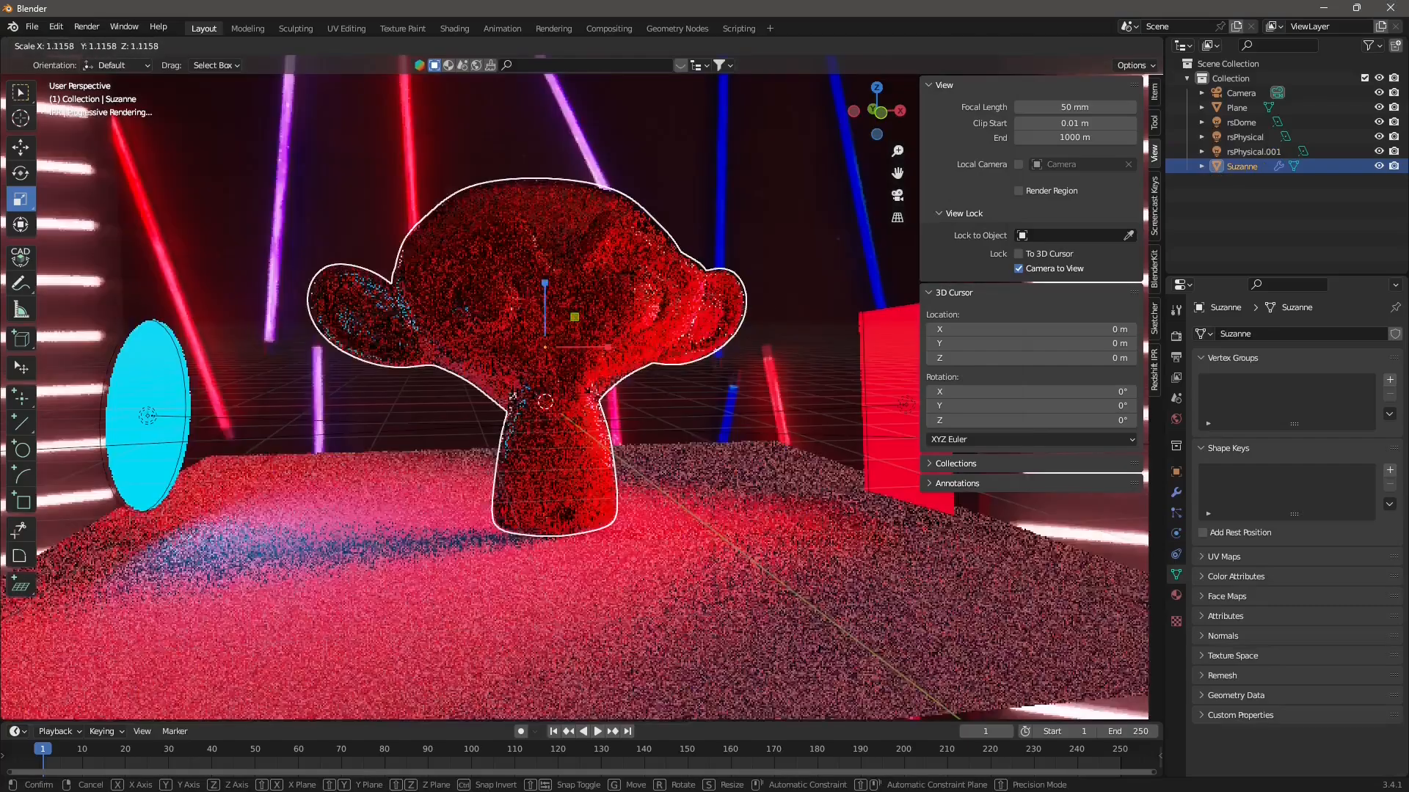
click(540, 509)
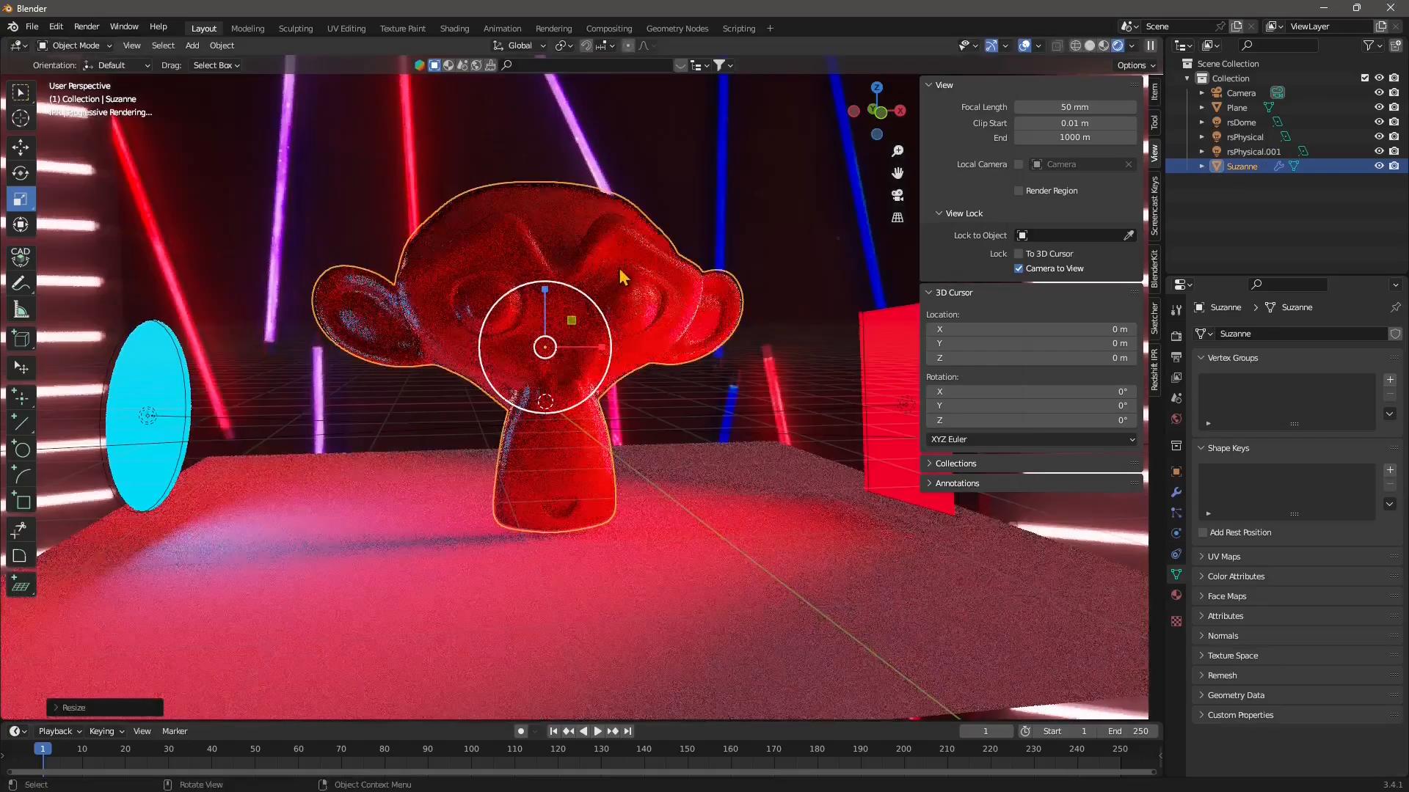
Reposition the camera through its own view to frame the monkey head frontally with both area lights in shot.
click(896, 195)
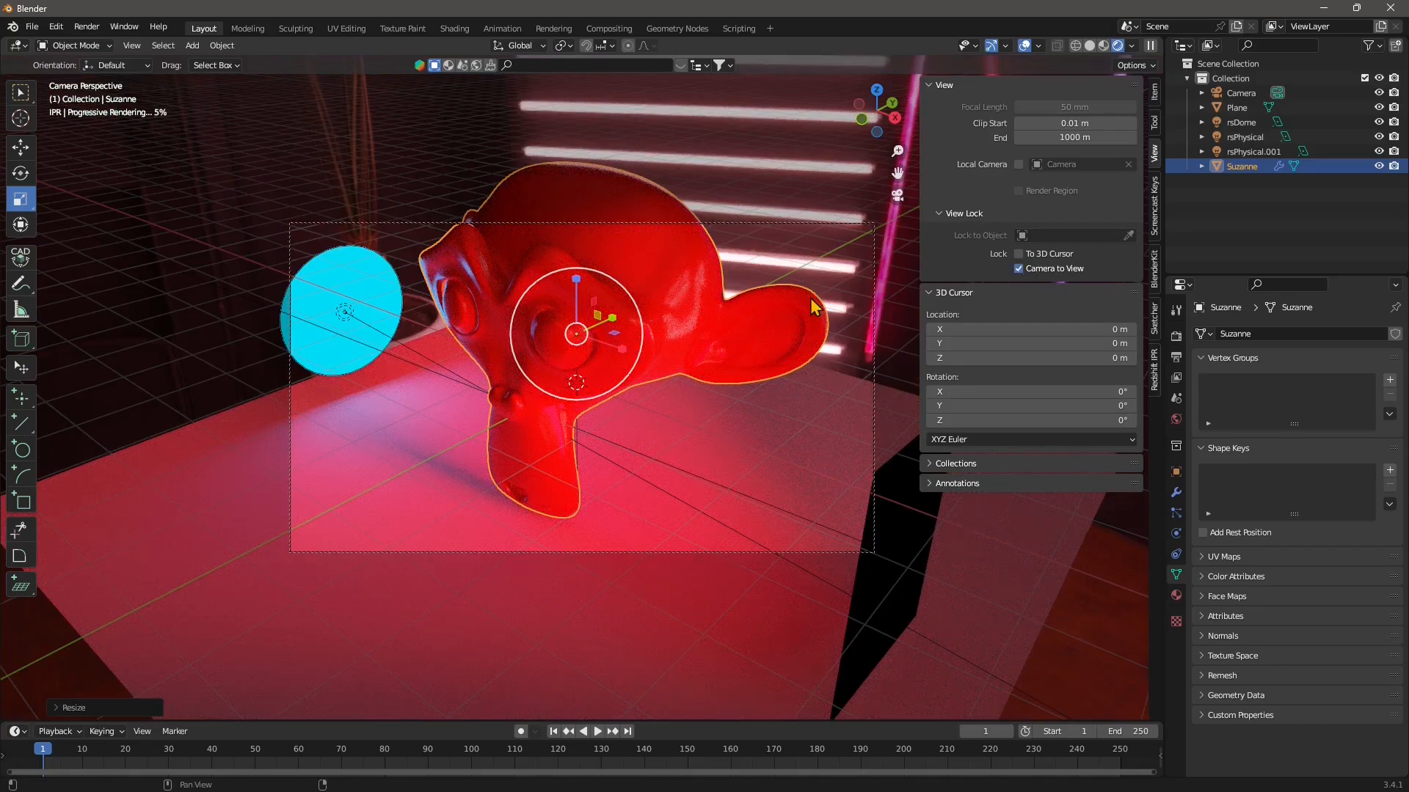
mouse_move(638, 380)
middle_down()
mouse_move(682, 354)
mouse_move(652, 385)
middle_up()
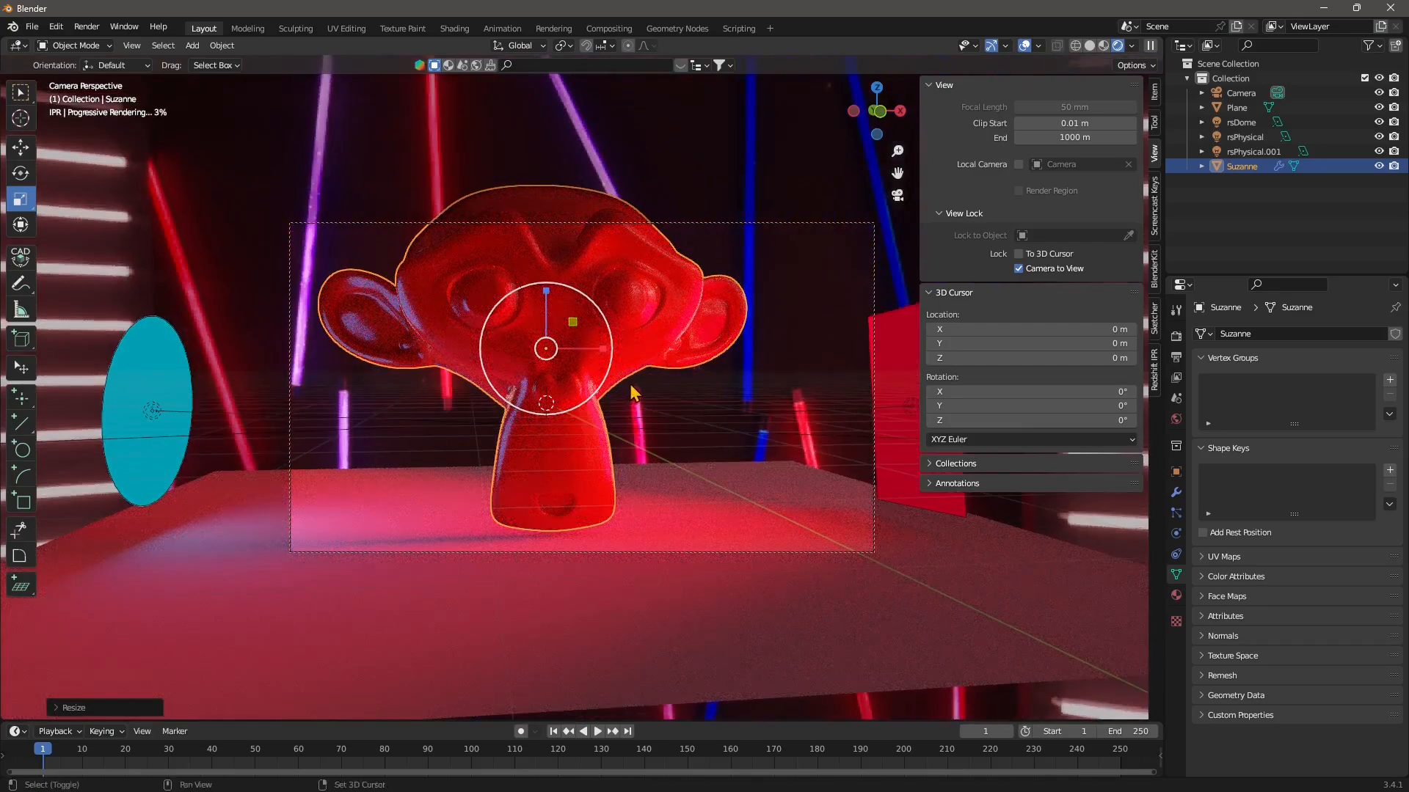
mouse_move(633, 393)
shift+middle_down()
mouse_move(667, 383)
mouse_move(653, 405)
shift+middle_up()
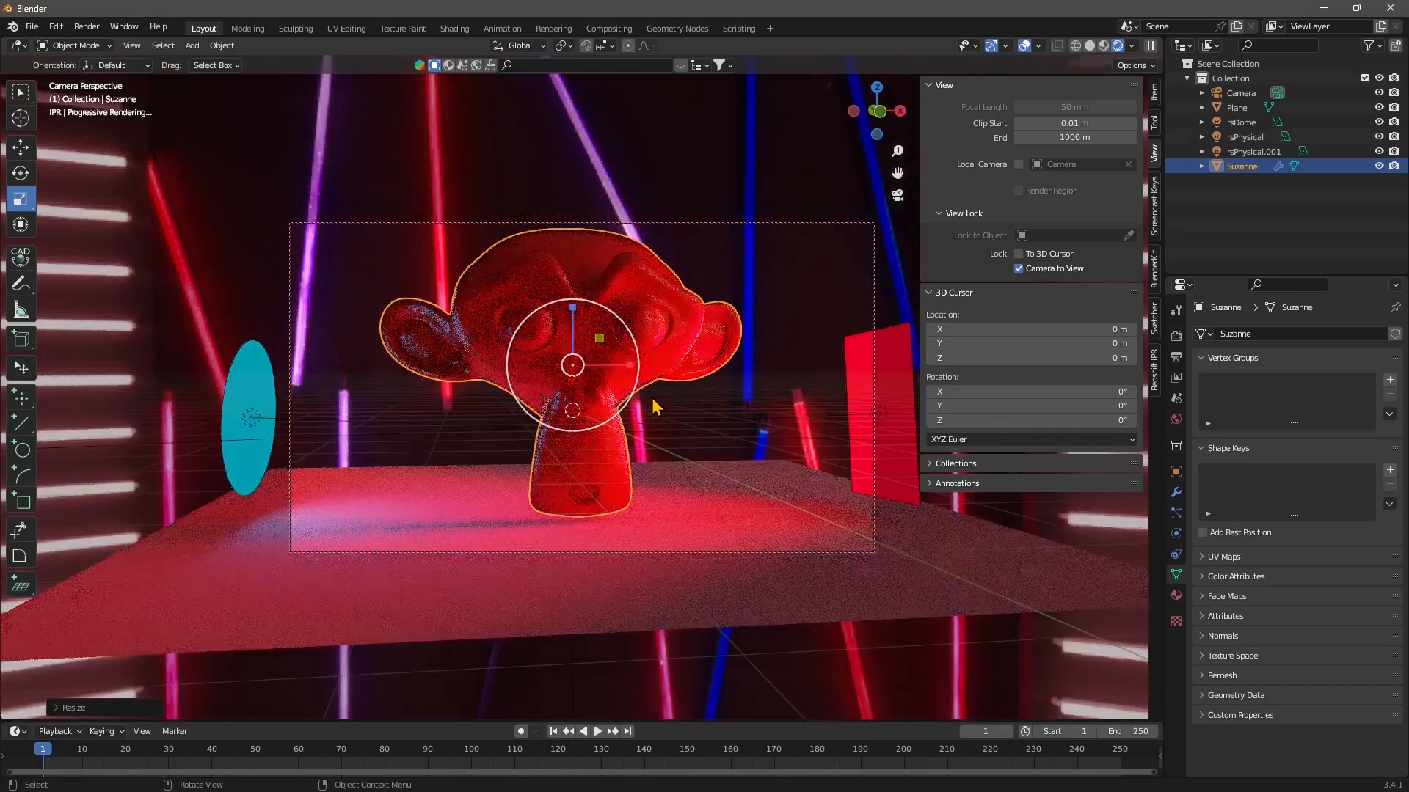
scroll(653, 396, down, 2)
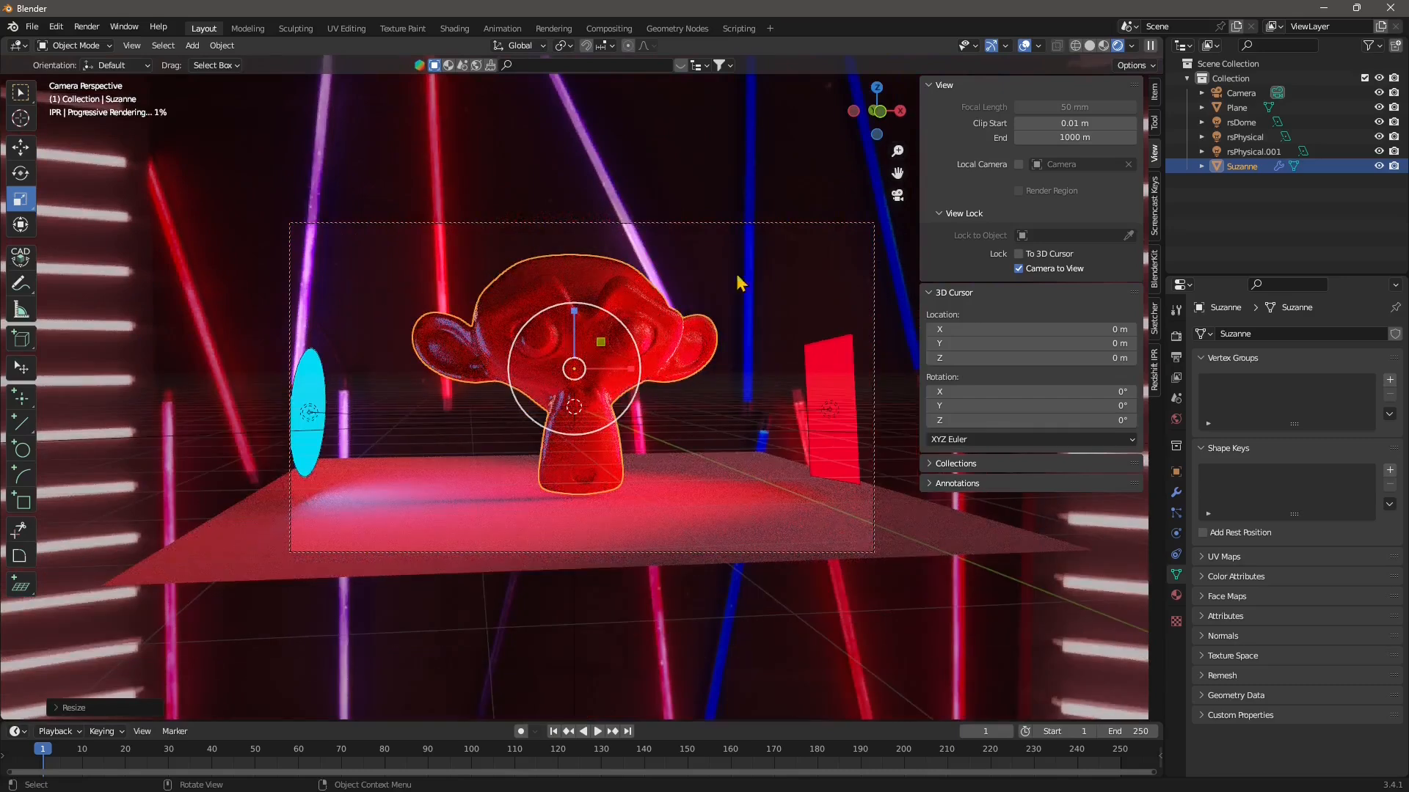
Unlock the camera from viewport navigation, deselect the monkey head and check the fixed framing through the camera.
click(1018, 269)
scroll(624, 344, up, 4)
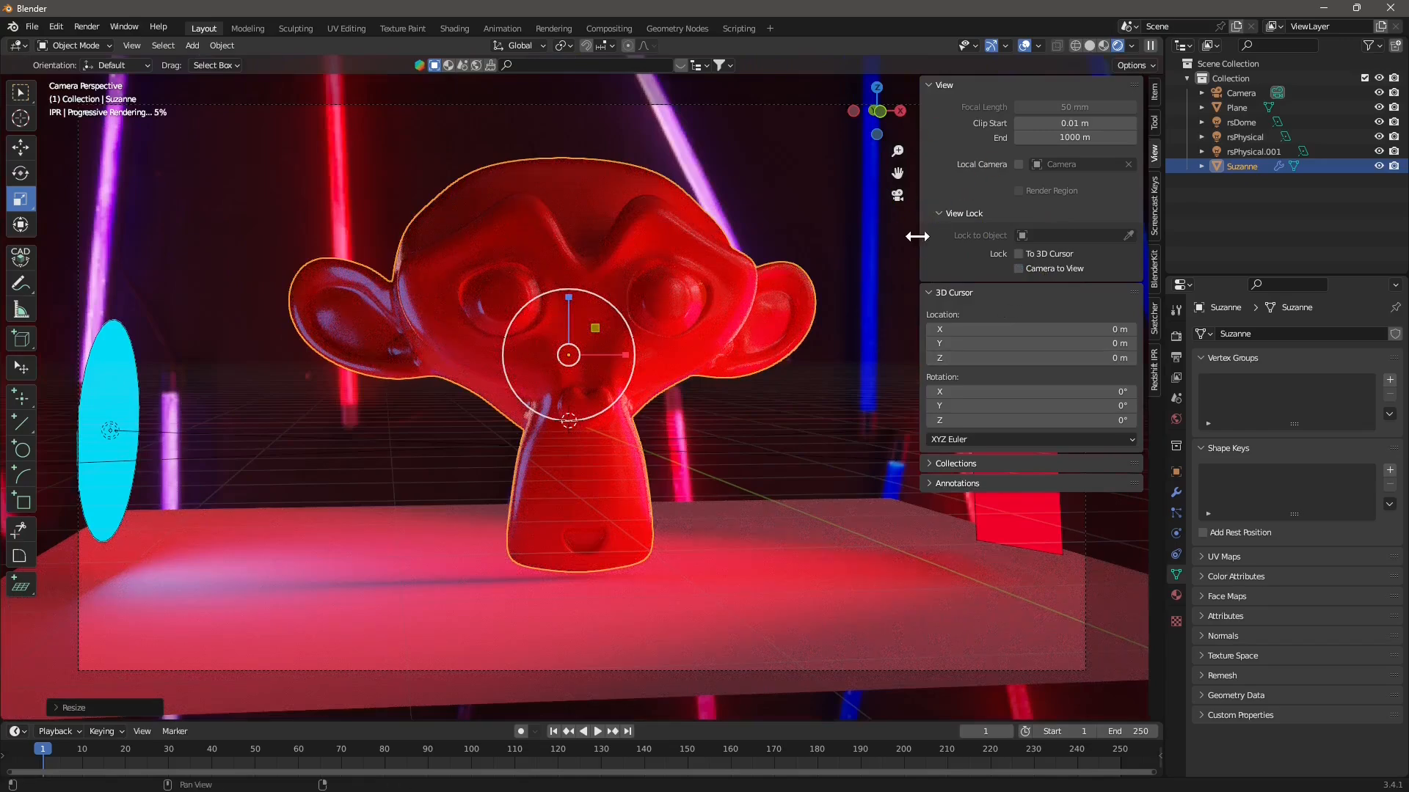
click(758, 502)
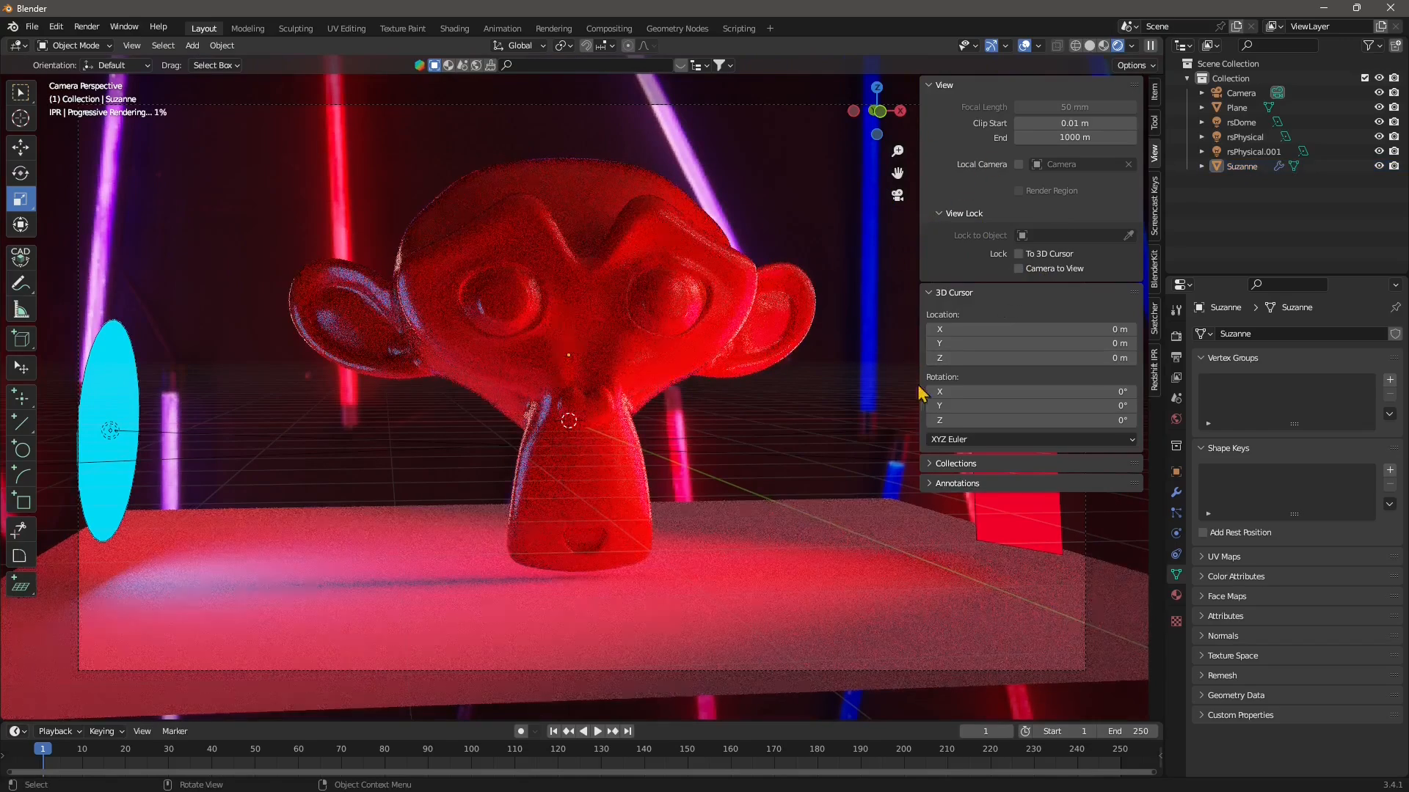
click(897, 195)
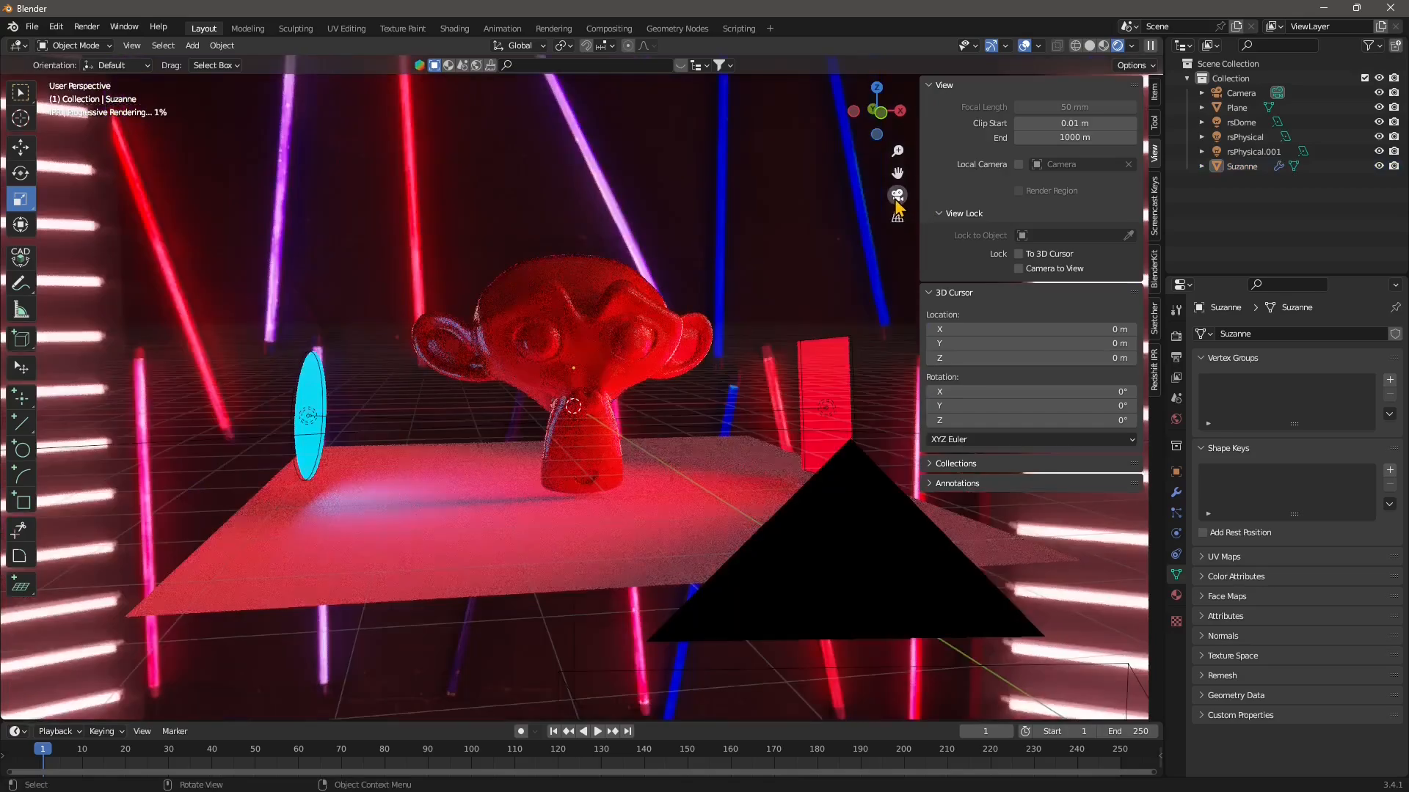
click(897, 195)
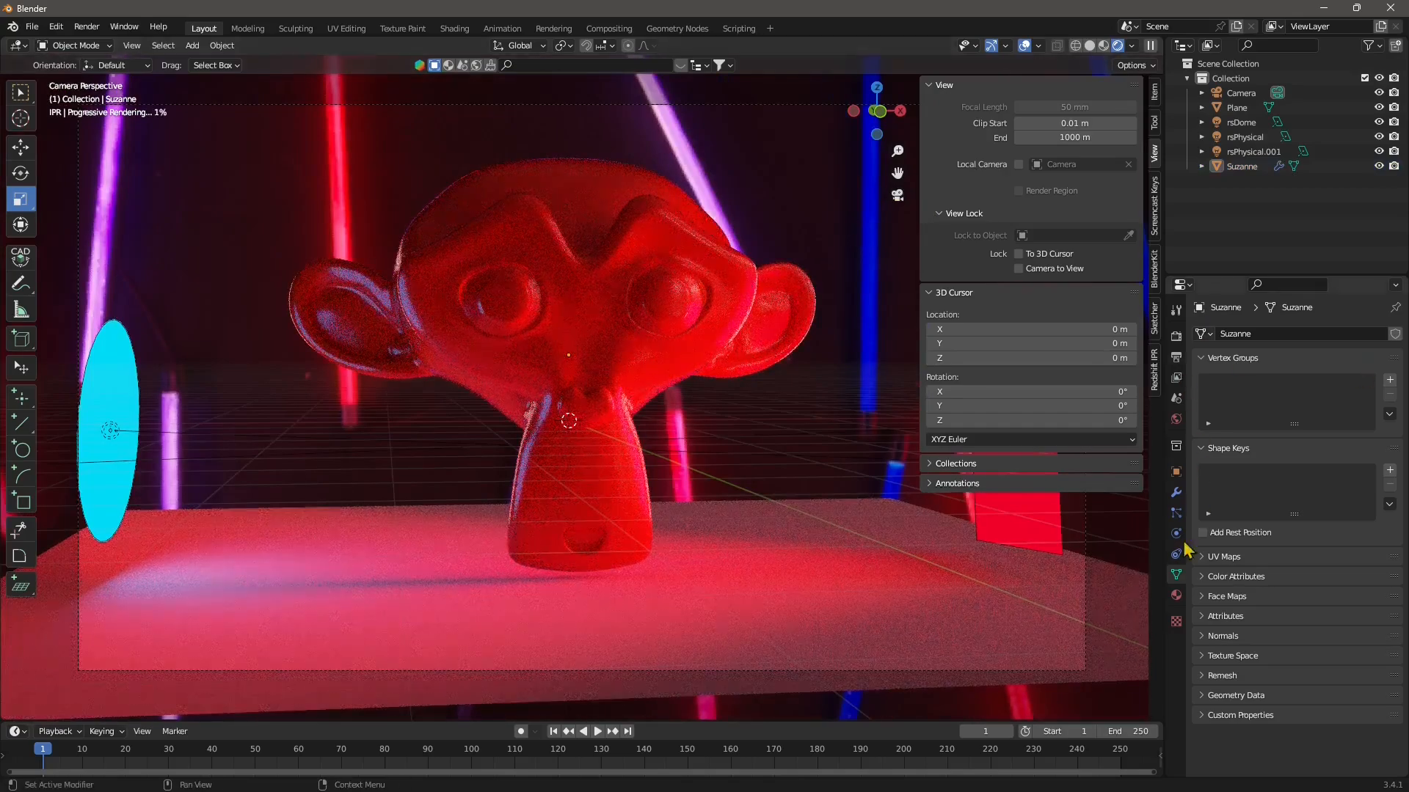
Select the camera and set its focal length to 45 mm.
click(1251, 93)
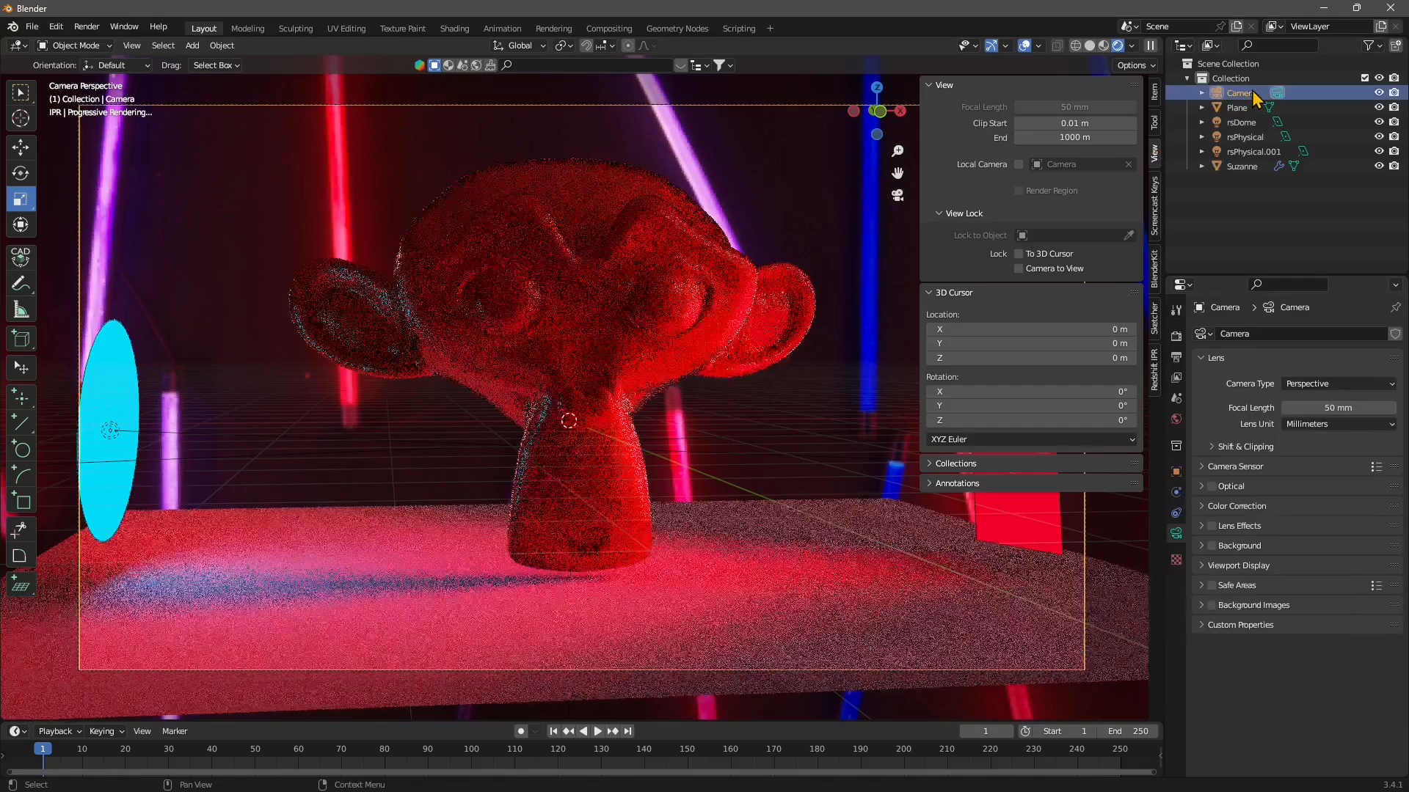
drag(1128, 264, 1184, 272)
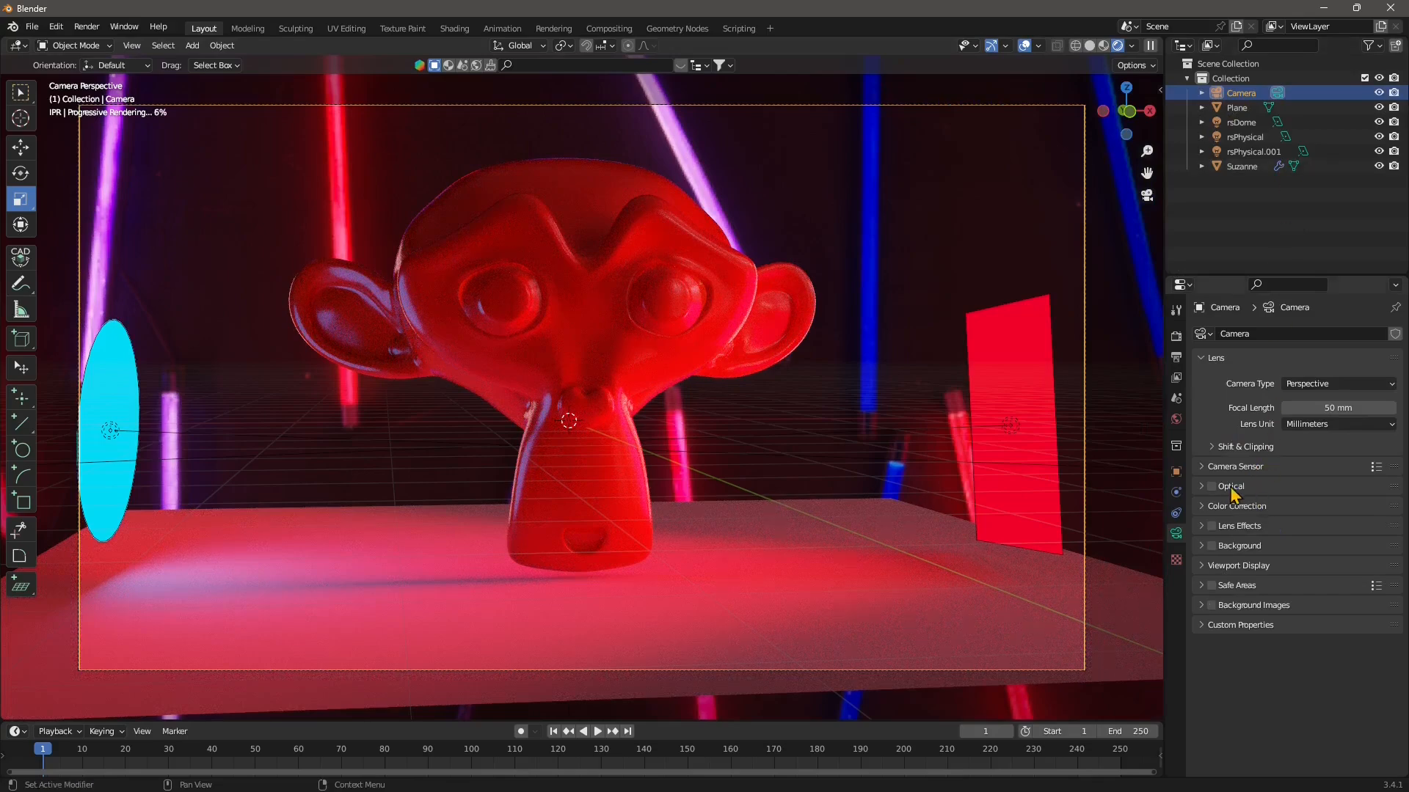
click(1336, 408)
text(41)
key(Return)
drag(1337, 412, 1351, 412)
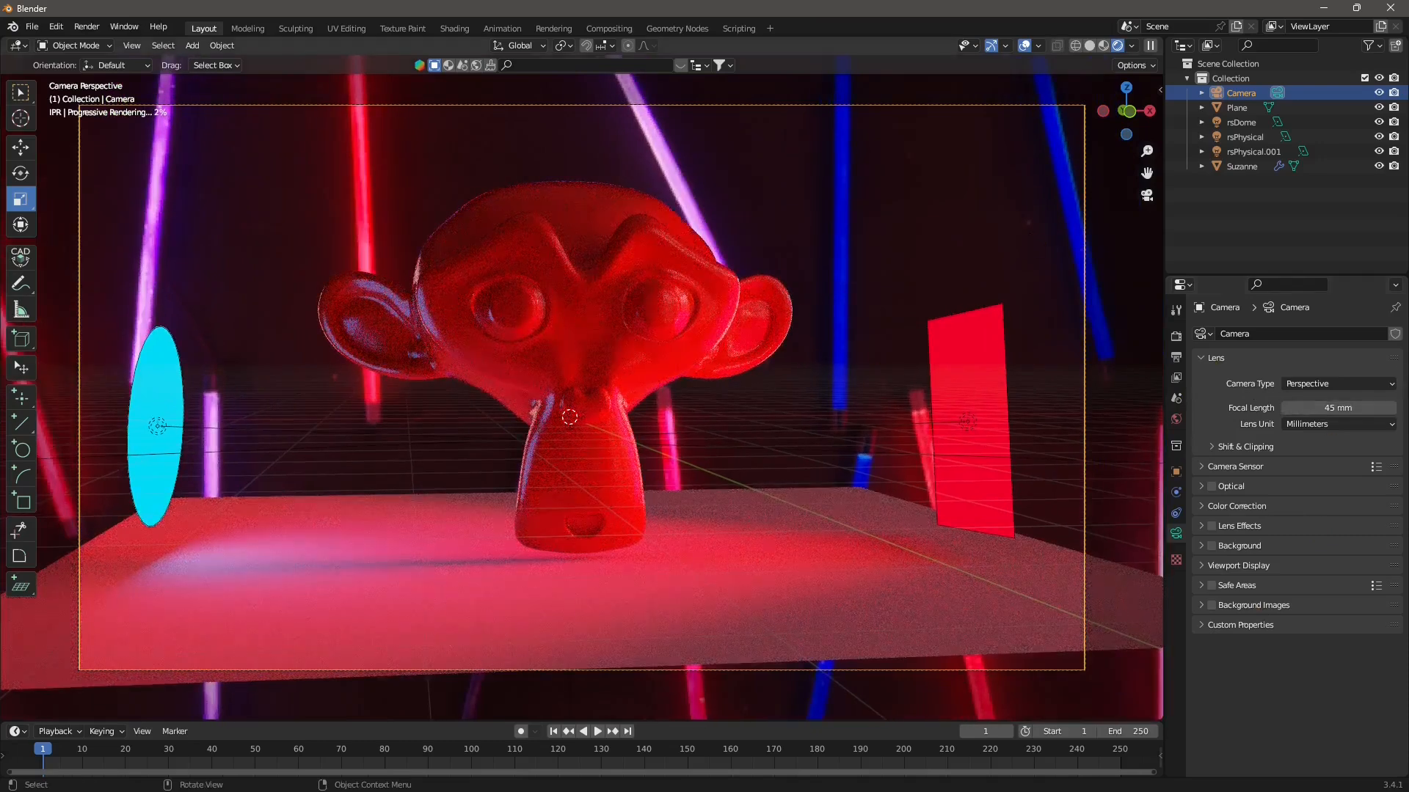
Expand the camera's Color Correction and Camera Sensor settings to examine their options.
click(1226, 472)
click(1229, 469)
click(1208, 507)
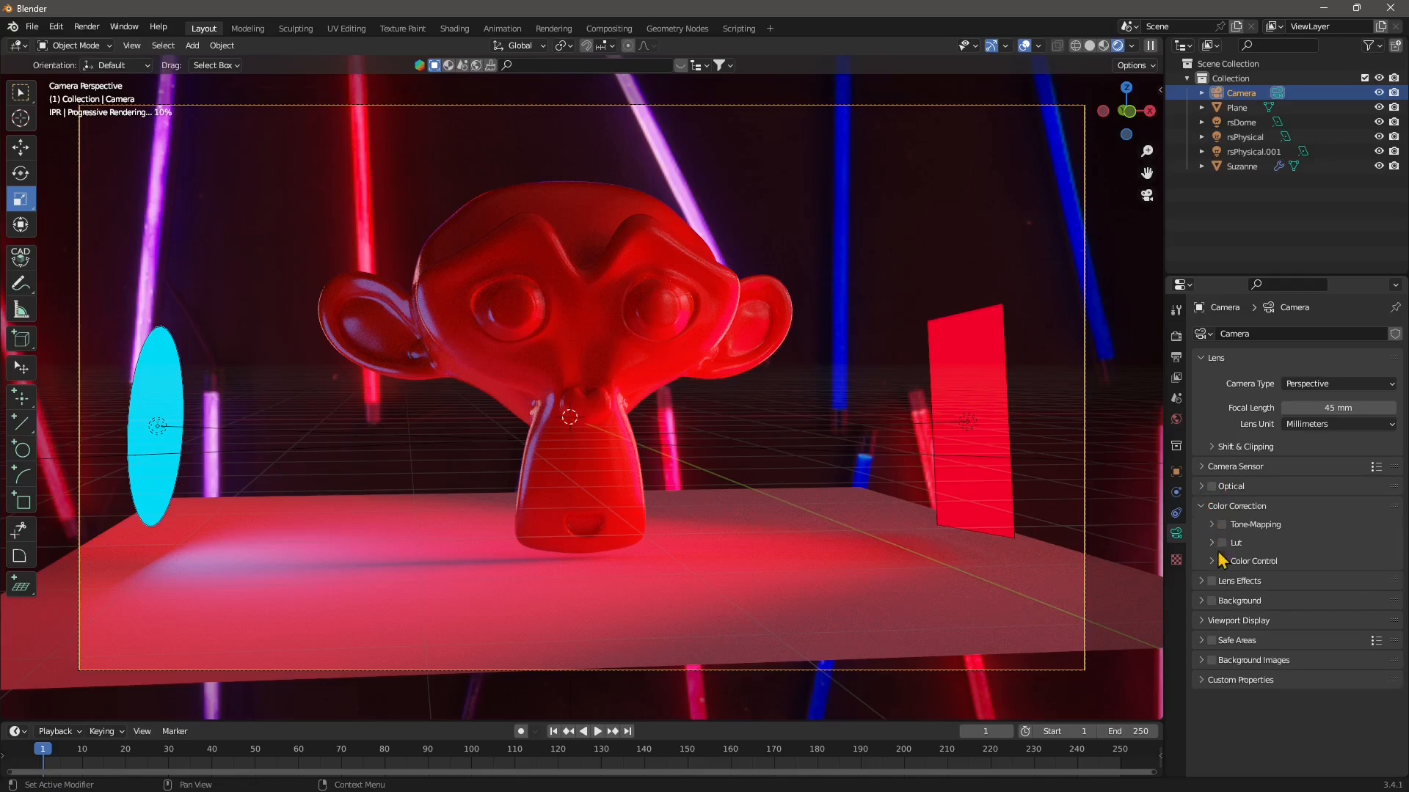
click(1237, 469)
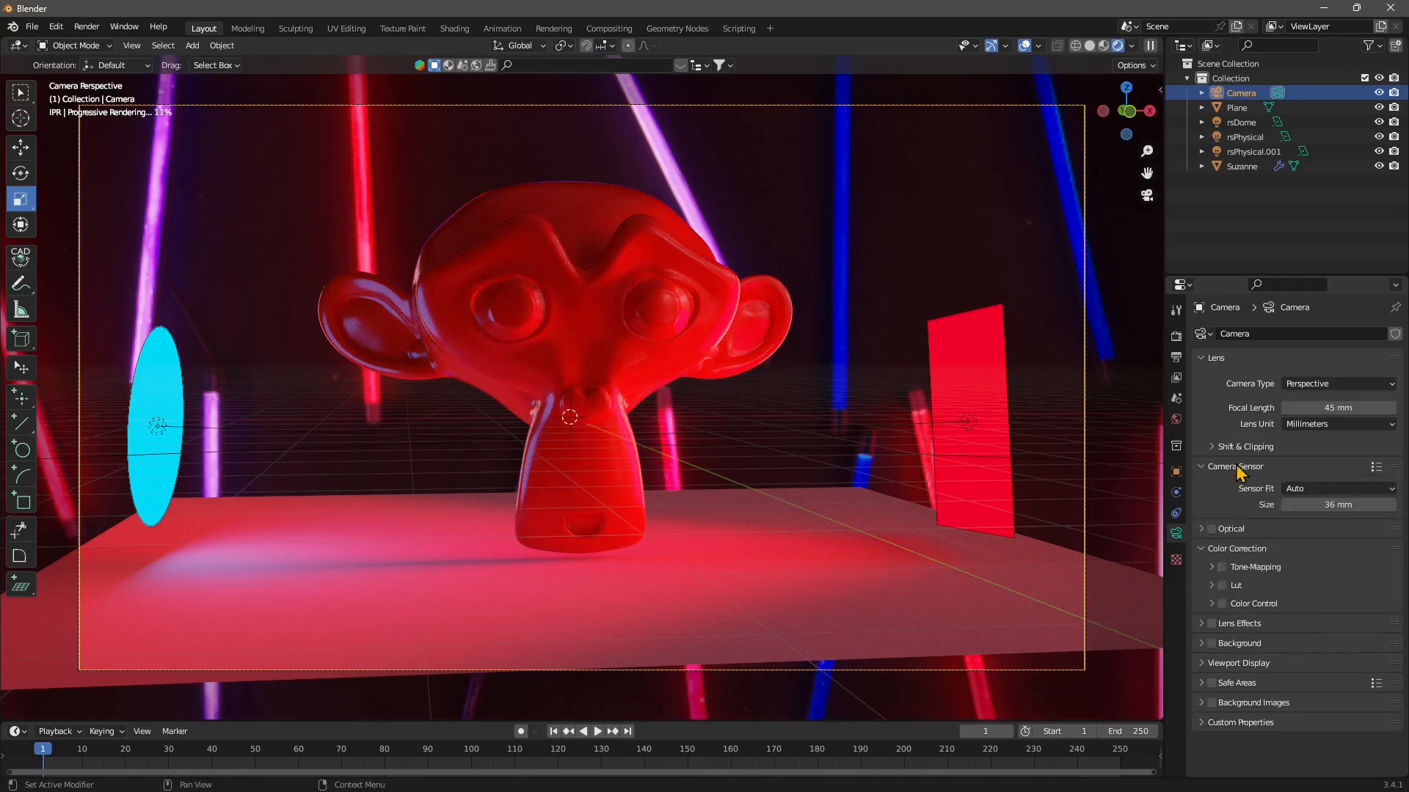
Enable the camera's Optical settings and set the EV Only exposure to 0.84.
click(1227, 530)
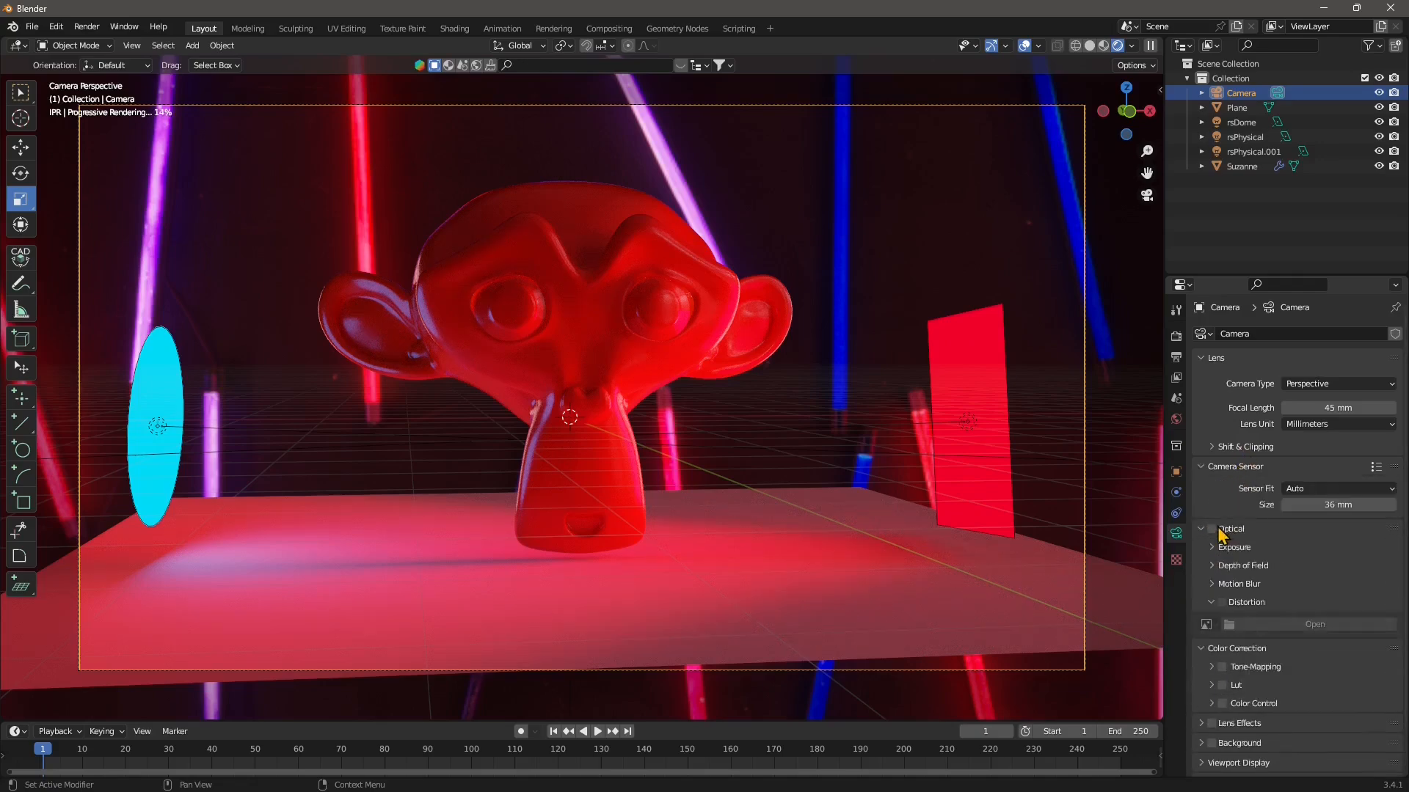
click(1212, 529)
click(1221, 549)
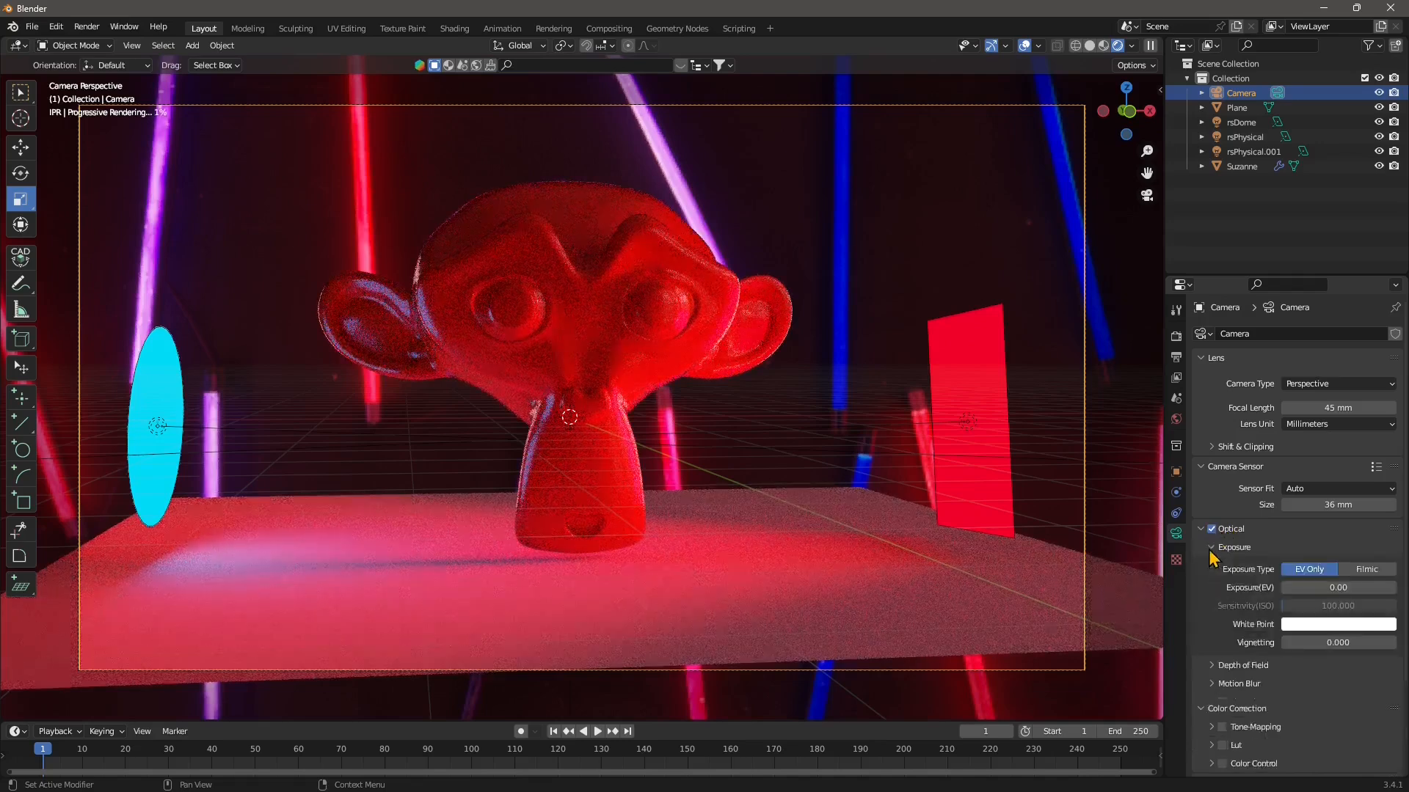
mouse_move(1314, 587)
mouse_down()
mouse_move(1372, 588)
mouse_move(1318, 592)
mouse_up()
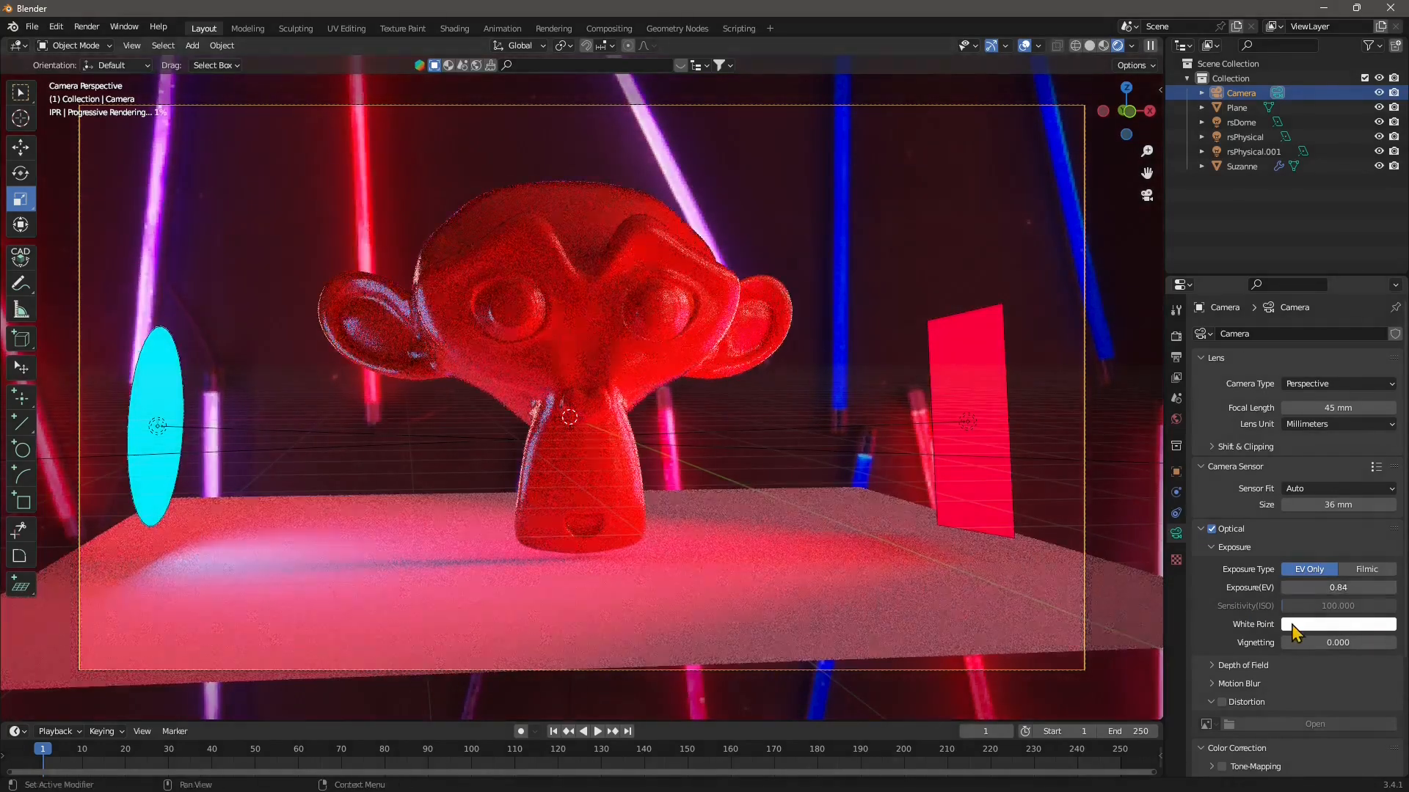
Set the camera's white point to light green with hue 0.290 and saturation 0.640, and its vignetting to 25.
click(1326, 625)
mouse_move(1313, 510)
mouse_down()
mouse_move(1312, 447)
mouse_move(1338, 491)
mouse_move(1316, 499)
mouse_move(1318, 465)
mouse_move(1300, 478)
mouse_up()
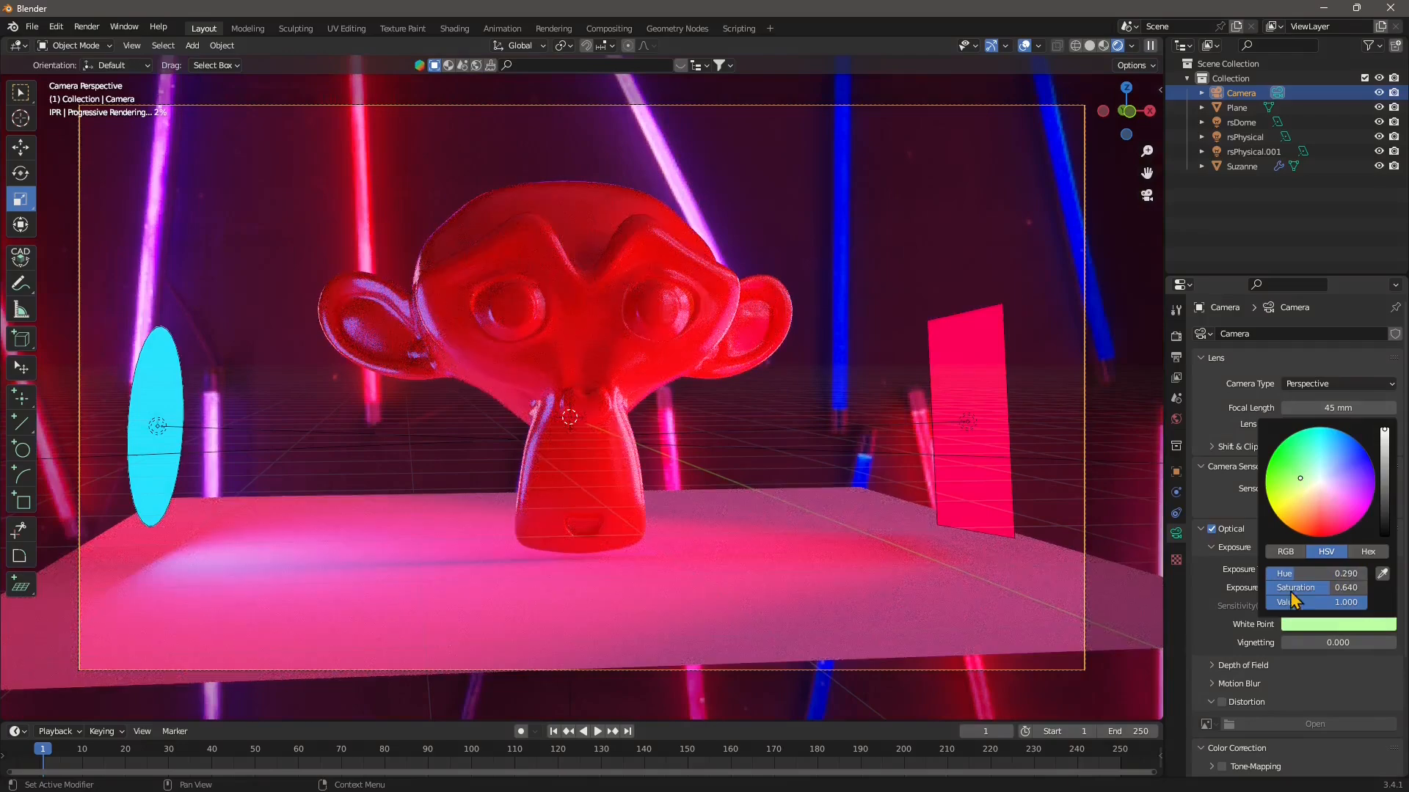
drag(1309, 644, 1408, 644)
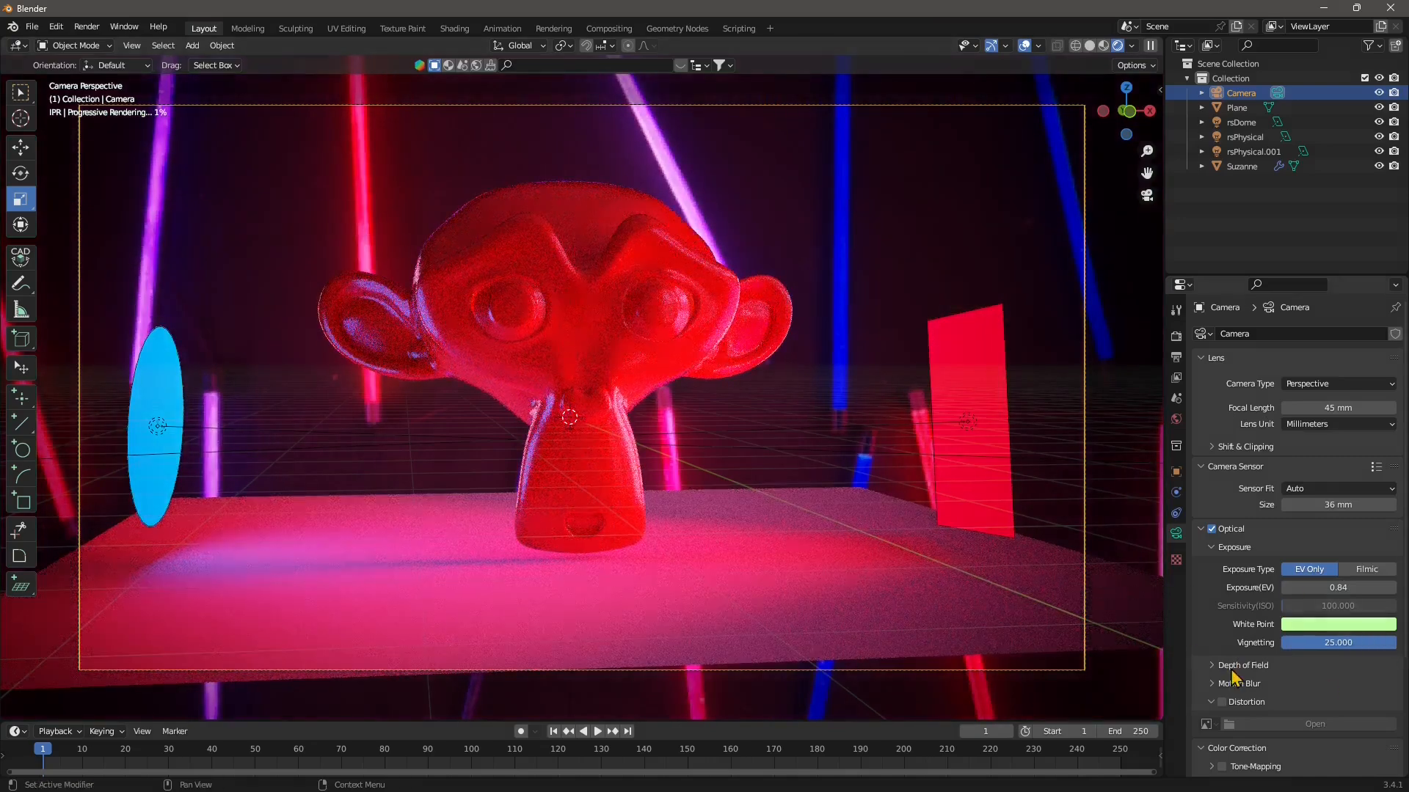
Set the camera's depth of field to focus on the Suzanne monkey head.
scroll(1238, 686, down, 1)
scroll(1238, 672, down, 1)
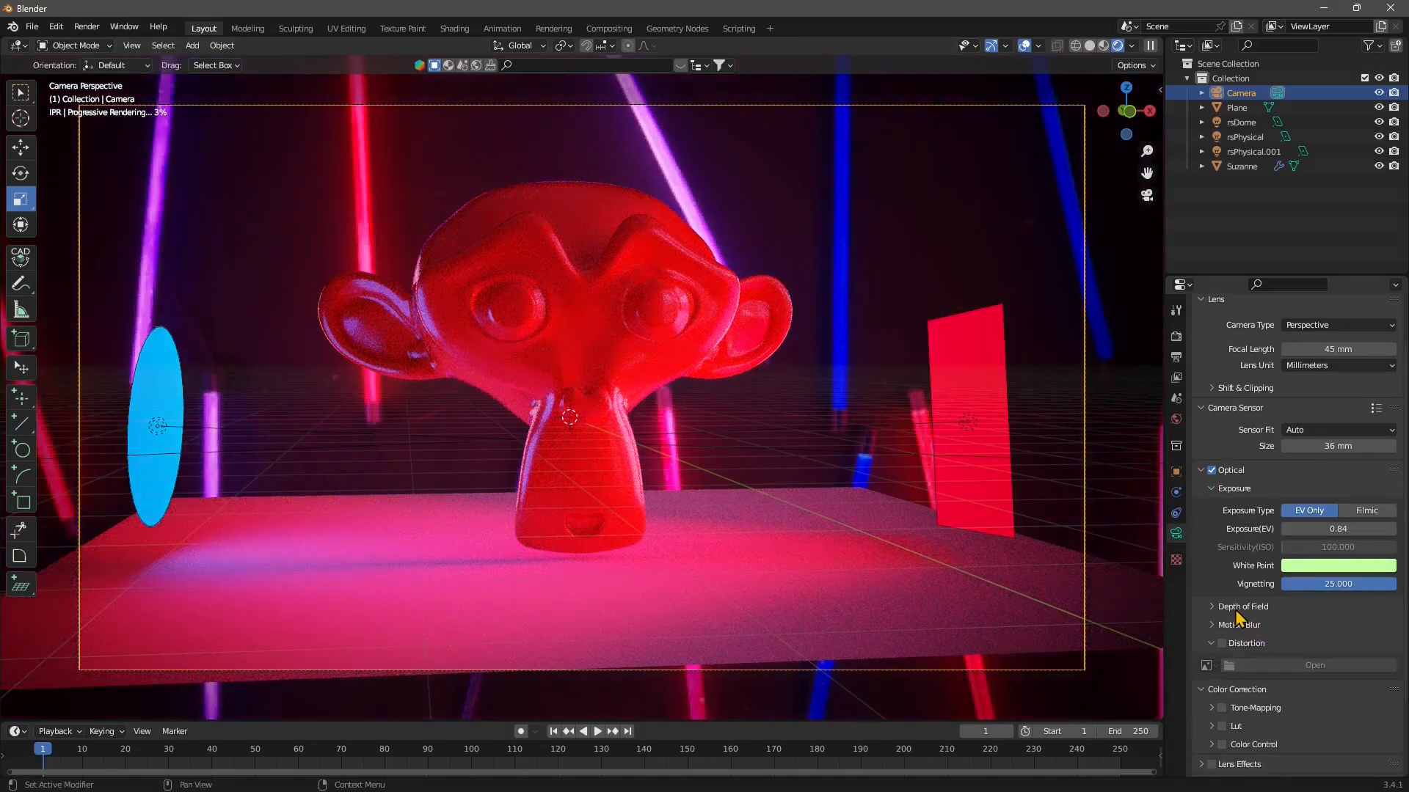
click(1240, 608)
scroll(1262, 664, down, 1)
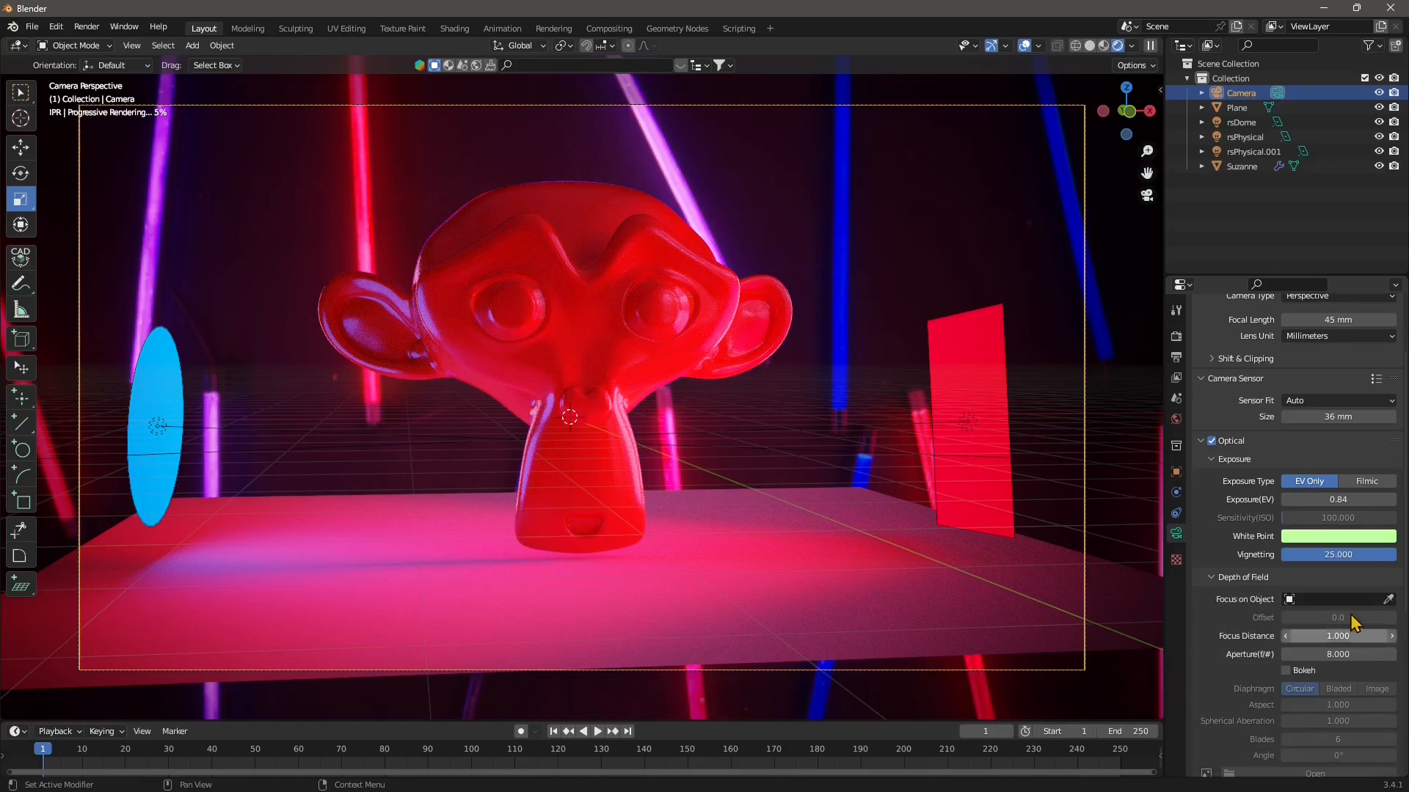
click(596, 359)
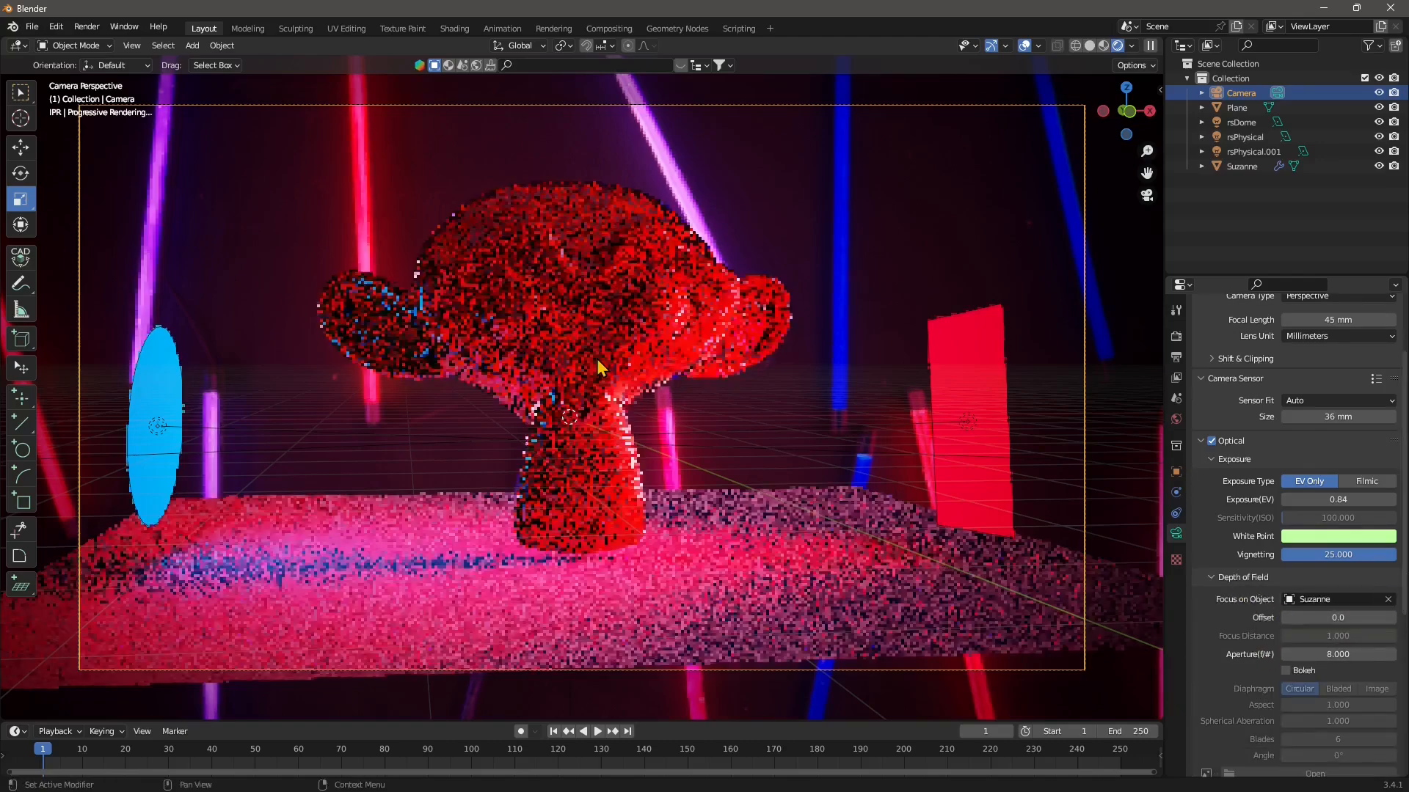
Set the depth of field aperture to 1 and enable Bokeh.
scroll(1240, 642, down, 3)
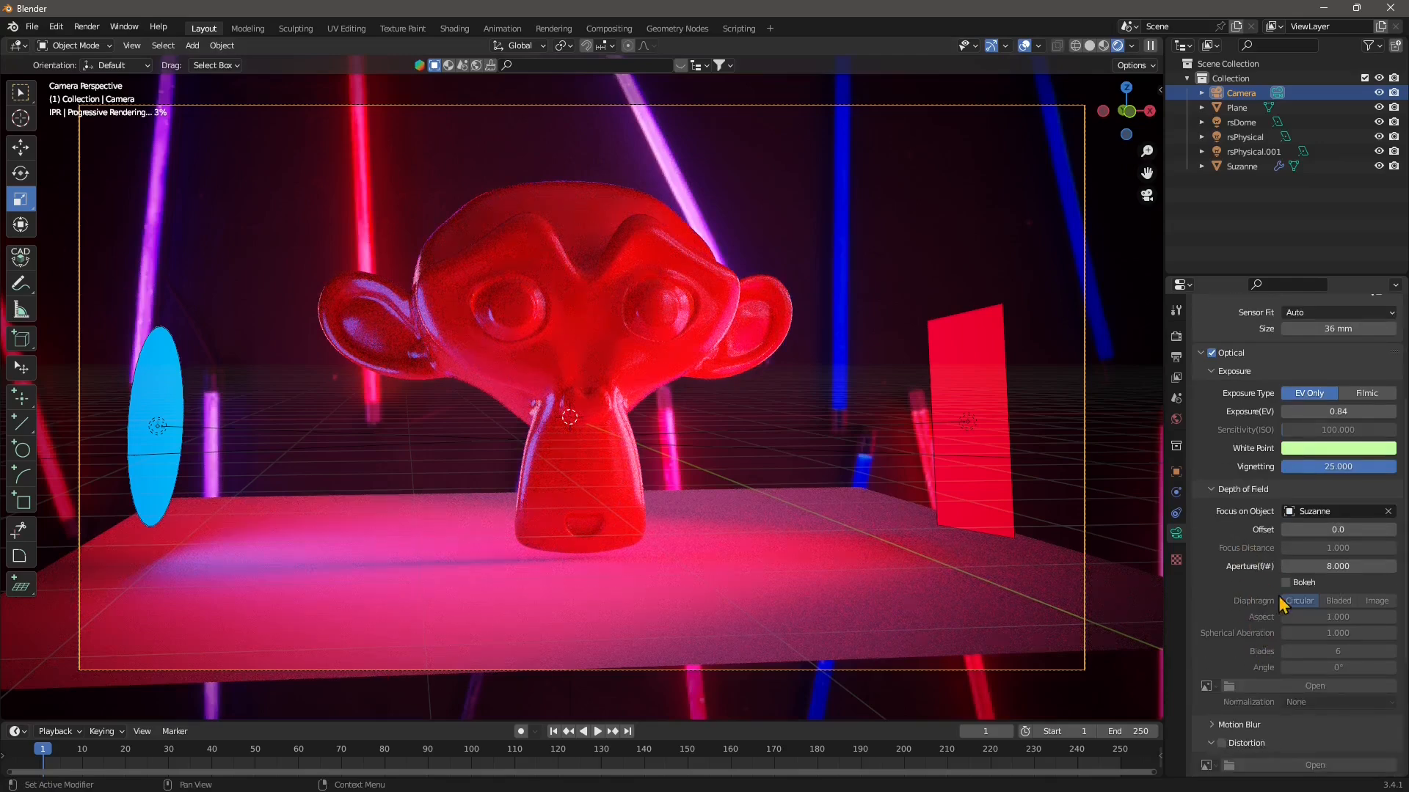
click(1306, 565)
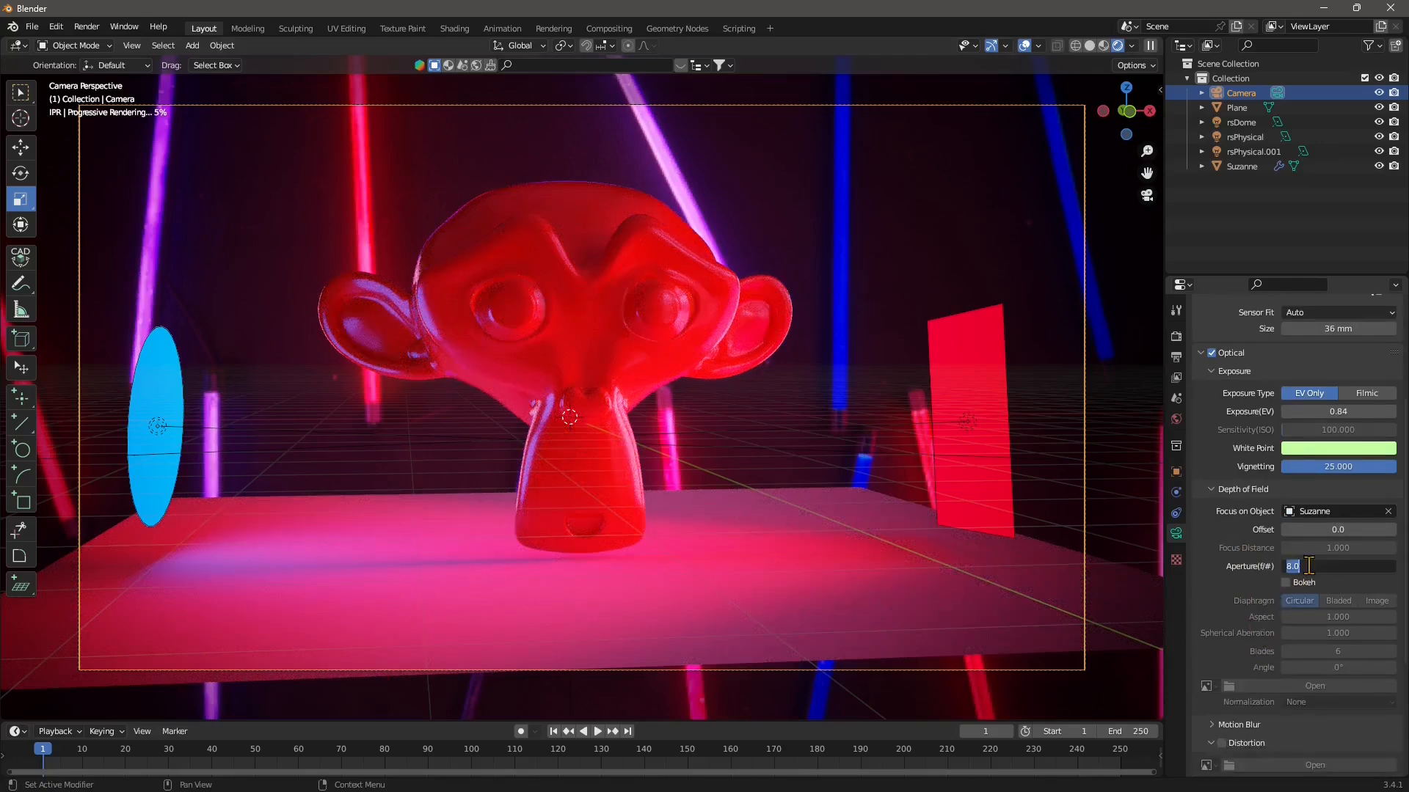
text(1)
key(Return)
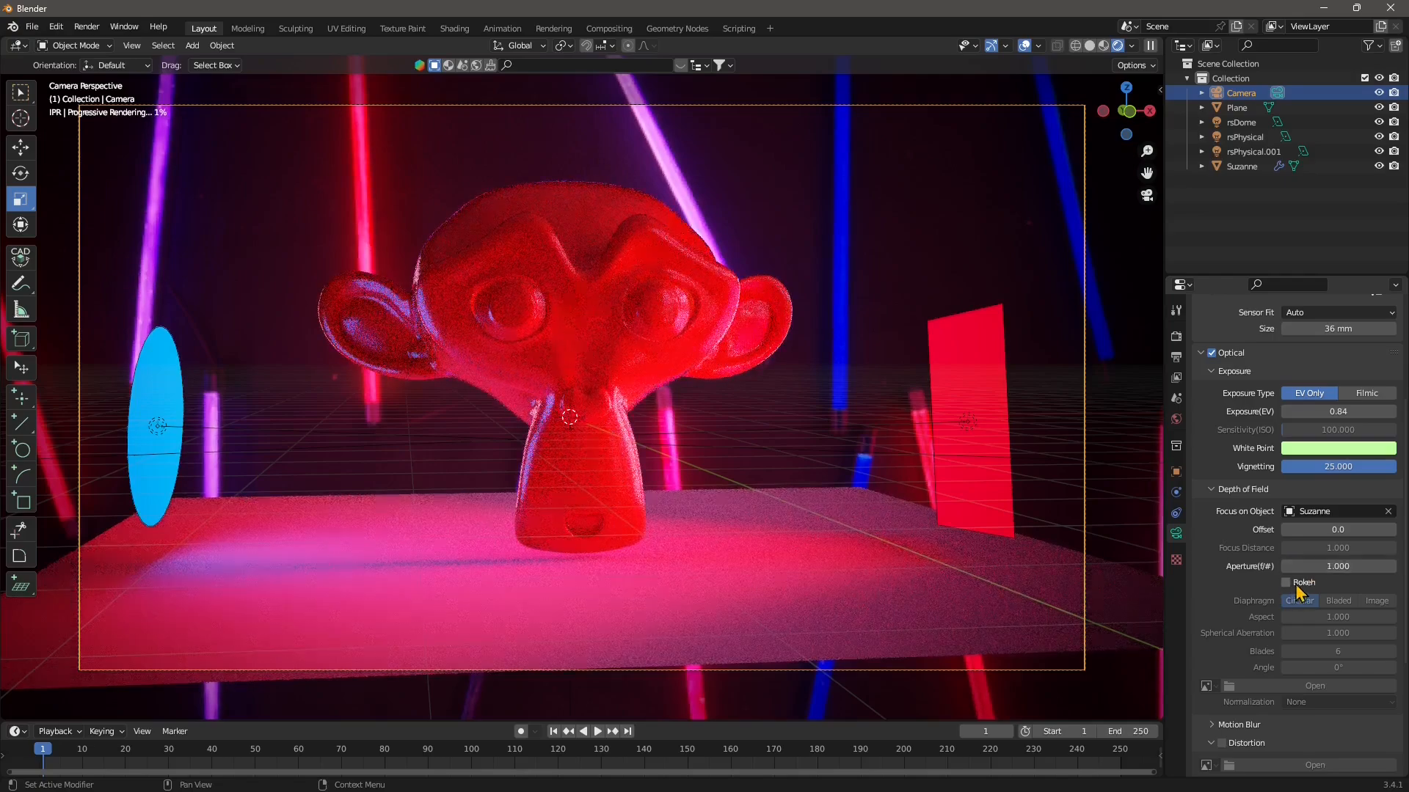
click(1295, 584)
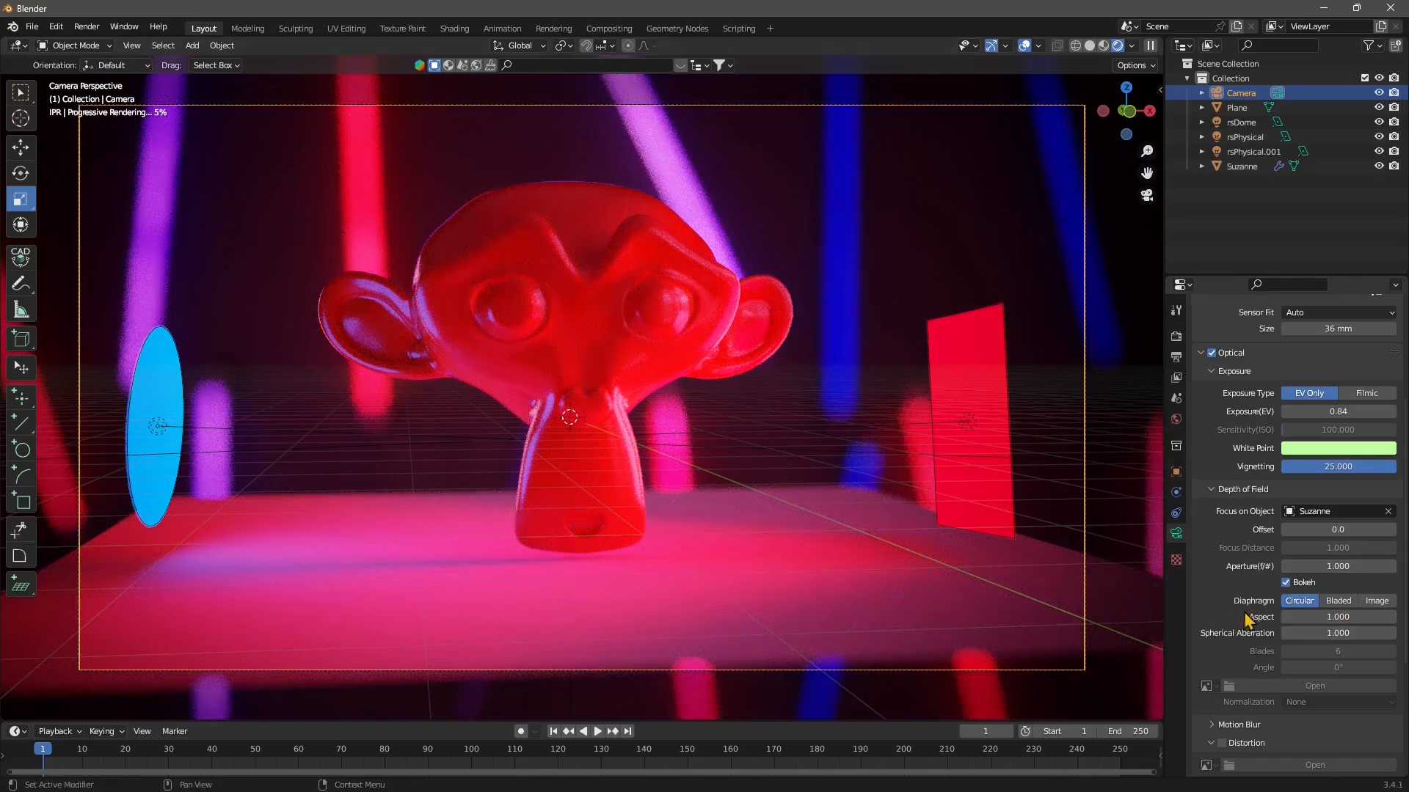
Enable the camera's Background and expand its settings.
scroll(1291, 594, down, 1)
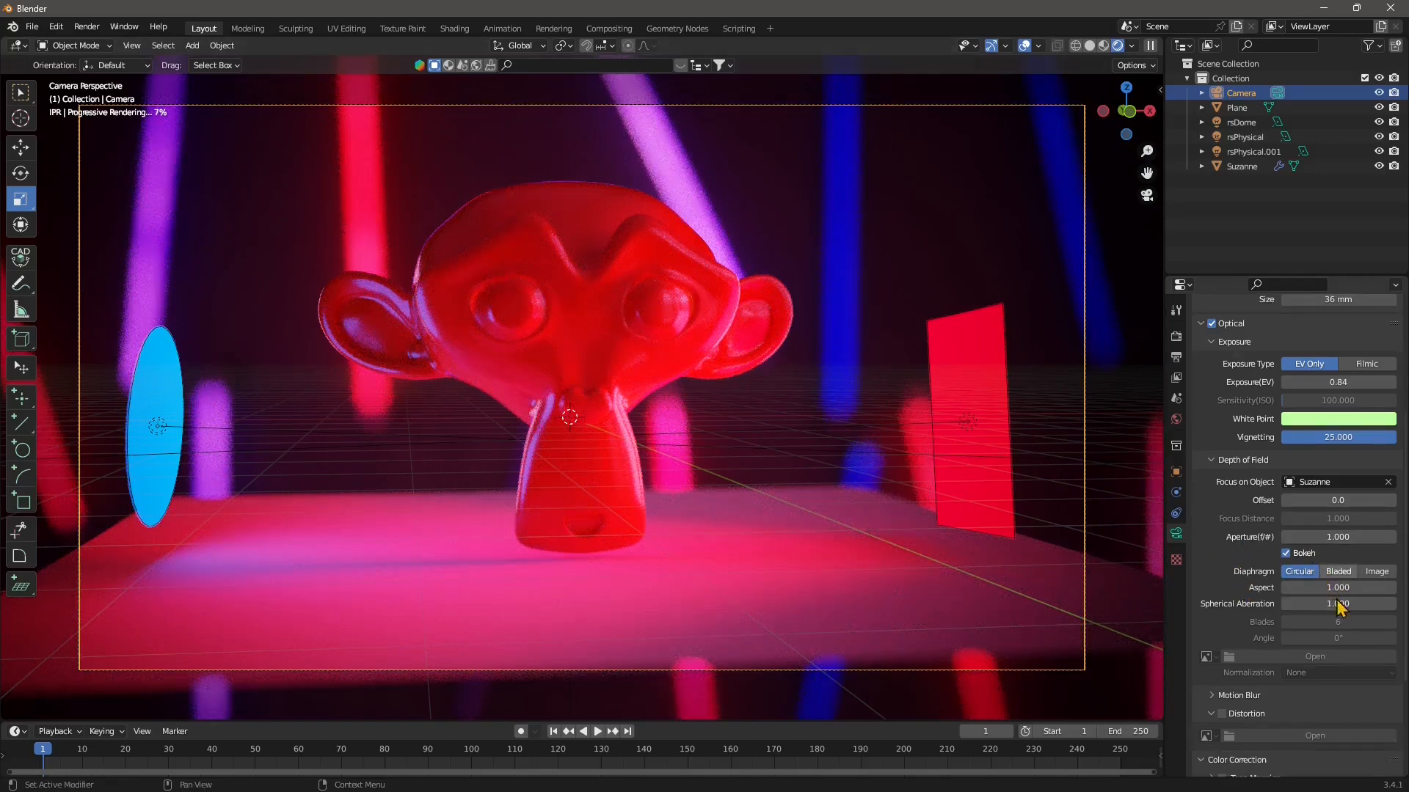
scroll(1305, 645, down, 4)
scroll(1304, 645, down, 2)
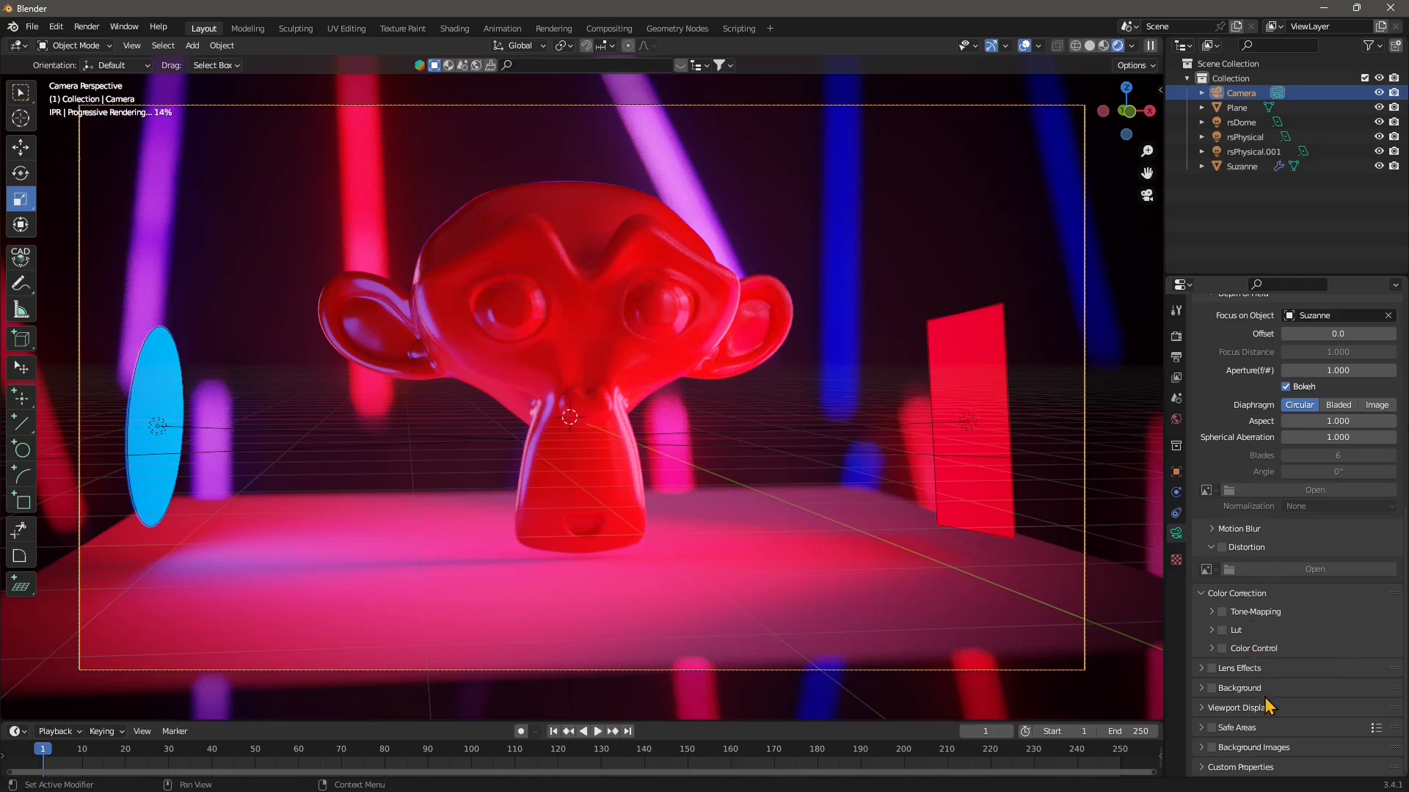
click(1220, 692)
click(1211, 689)
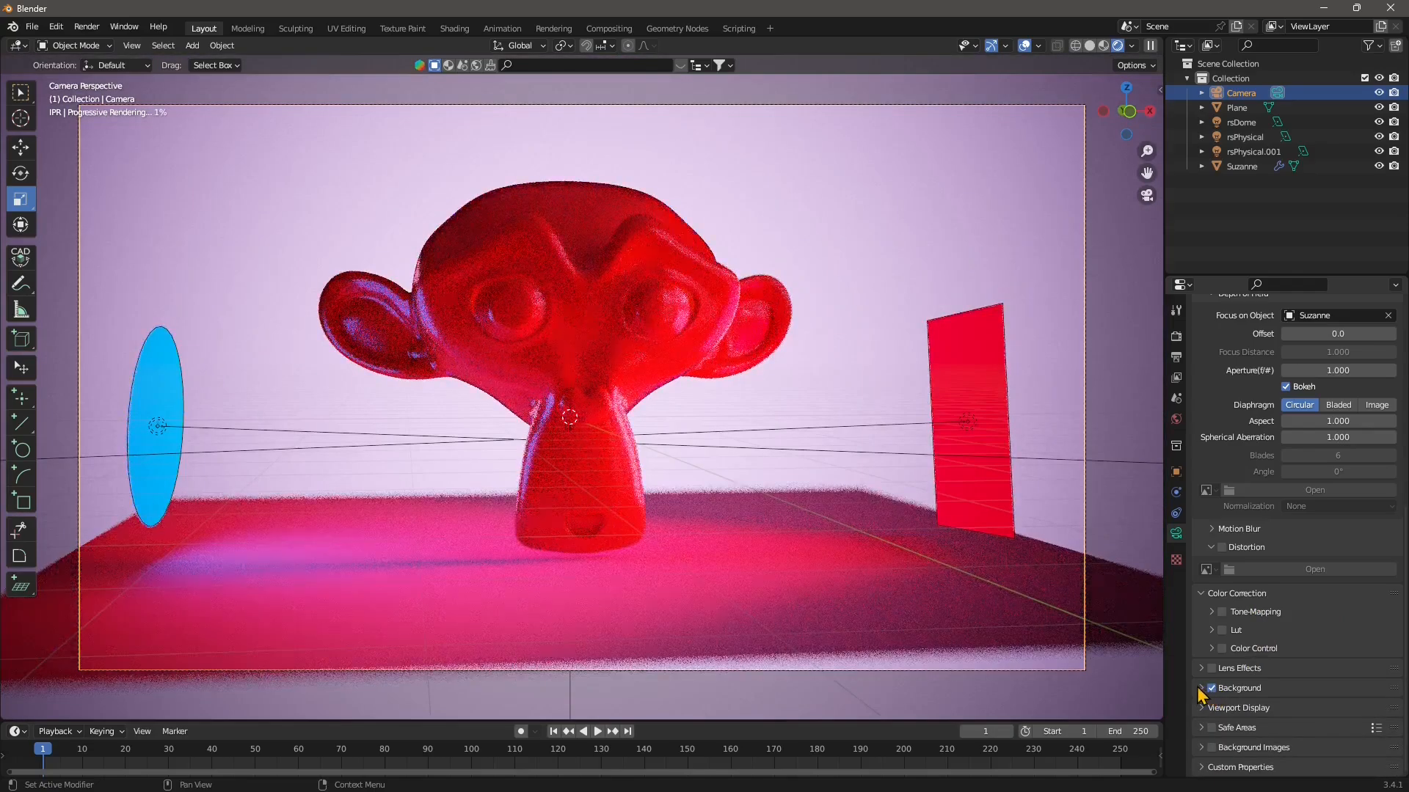
click(1202, 689)
Set the camera's In-Render background color to a fully saturated red.
scroll(1258, 676, down, 3)
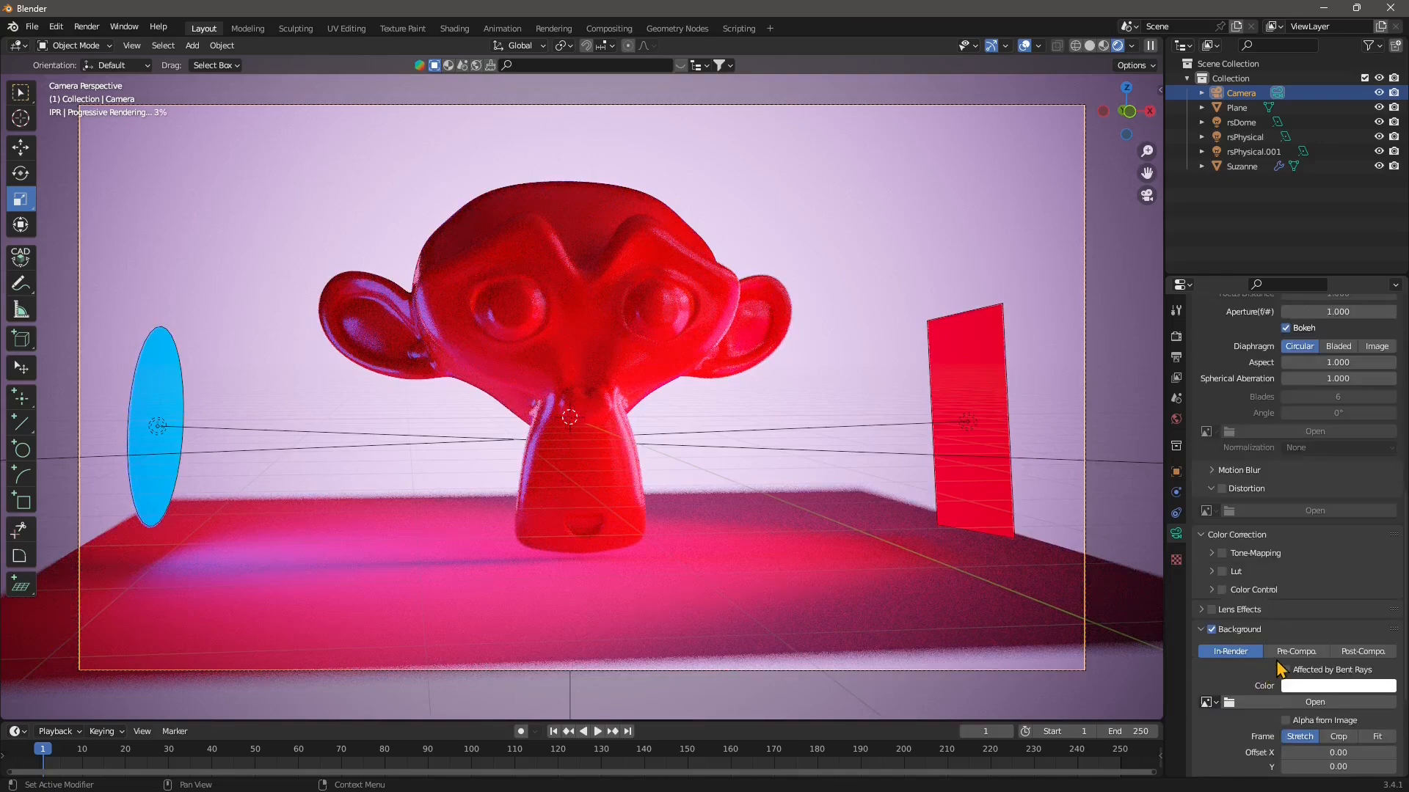
click(1296, 658)
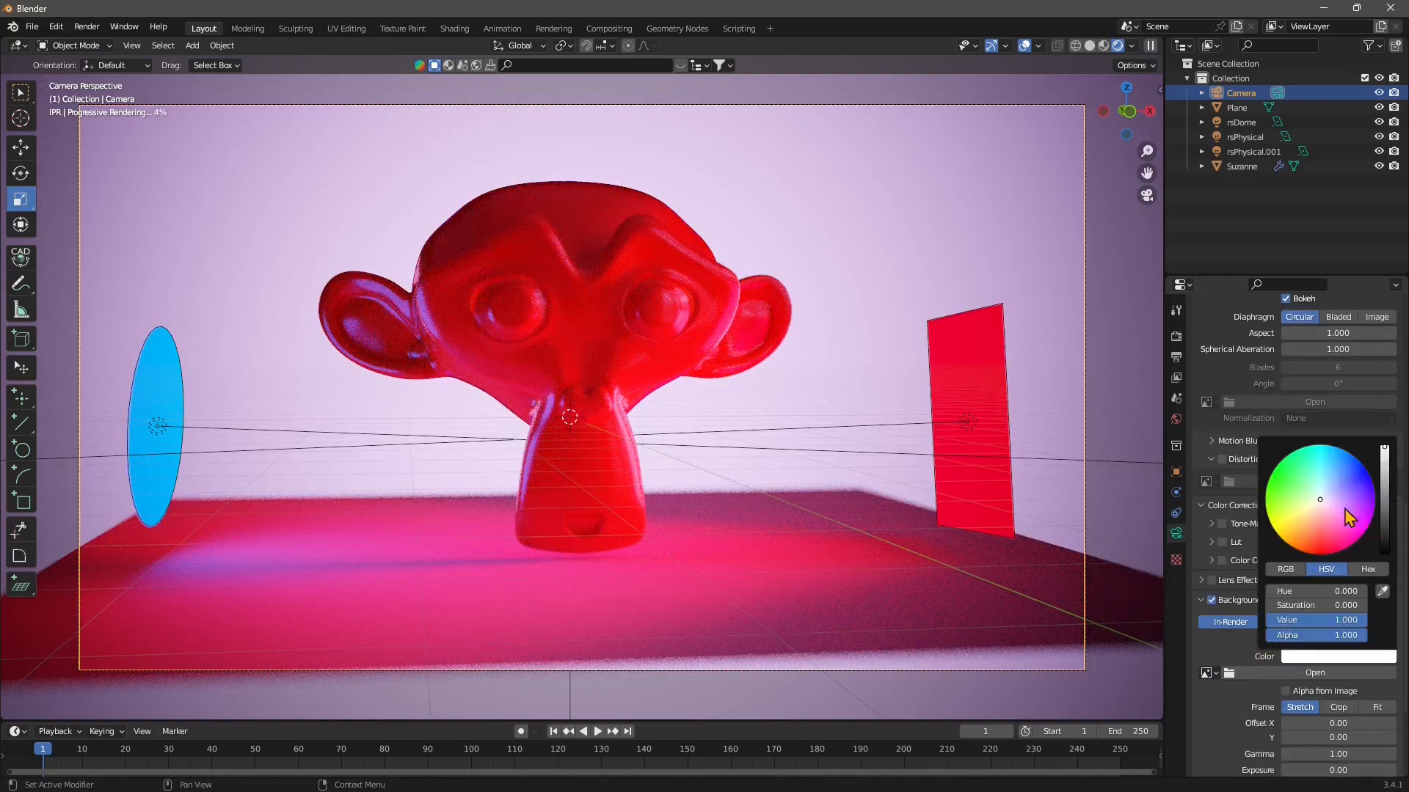
drag(1345, 508, 1319, 556)
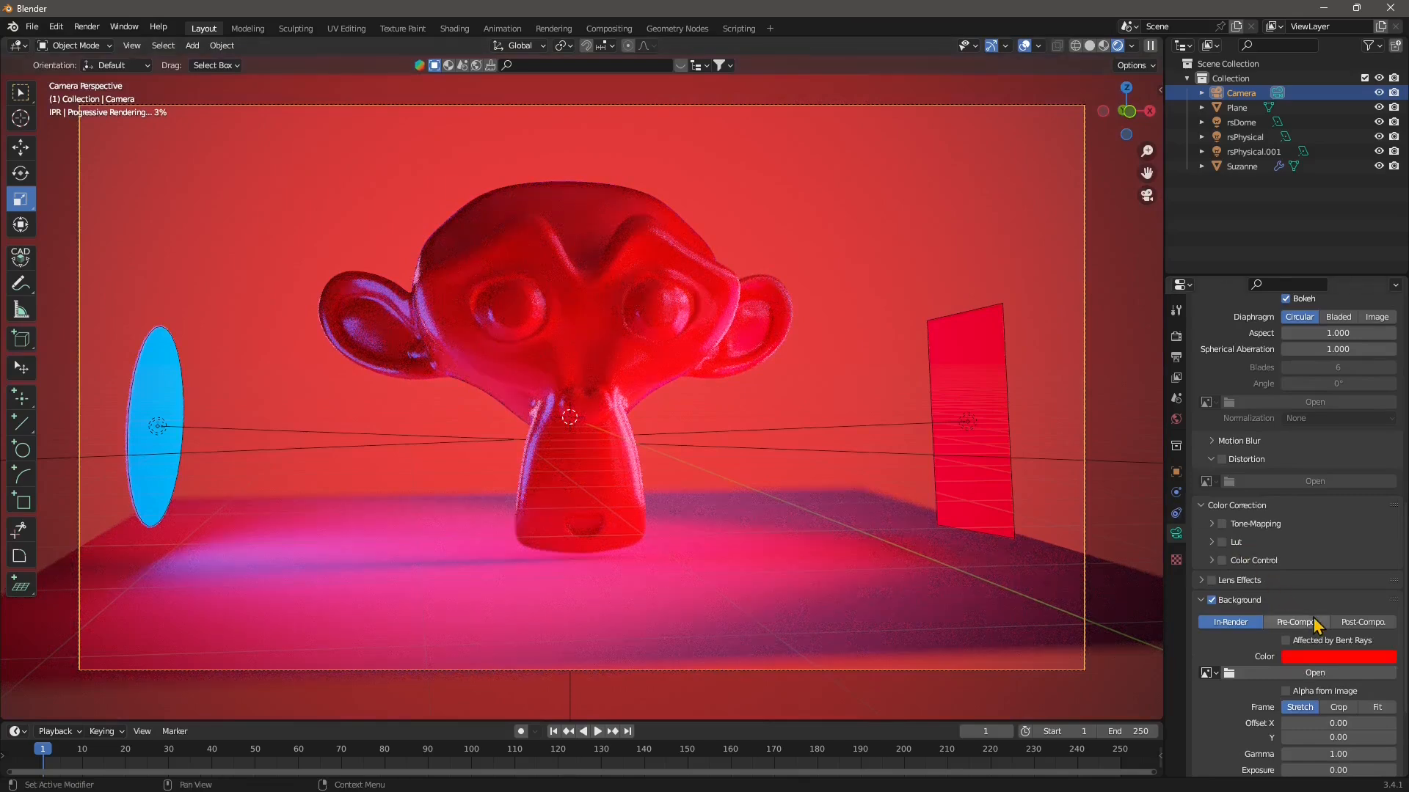
scroll(1245, 717, down, 5)
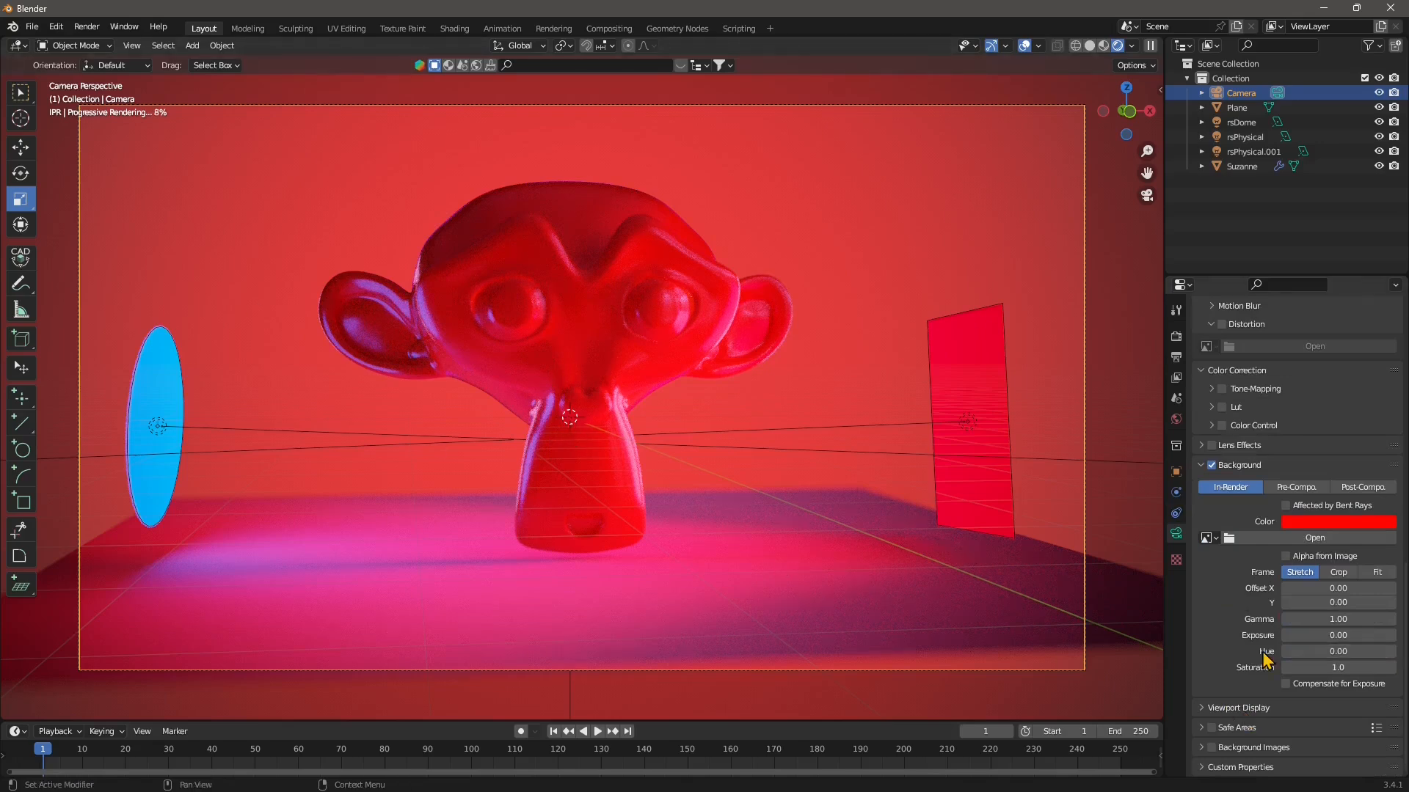
Disable the camera's Background and leave the camera view for a closer perspective on the monkey head.
scroll(1286, 578, up, 1)
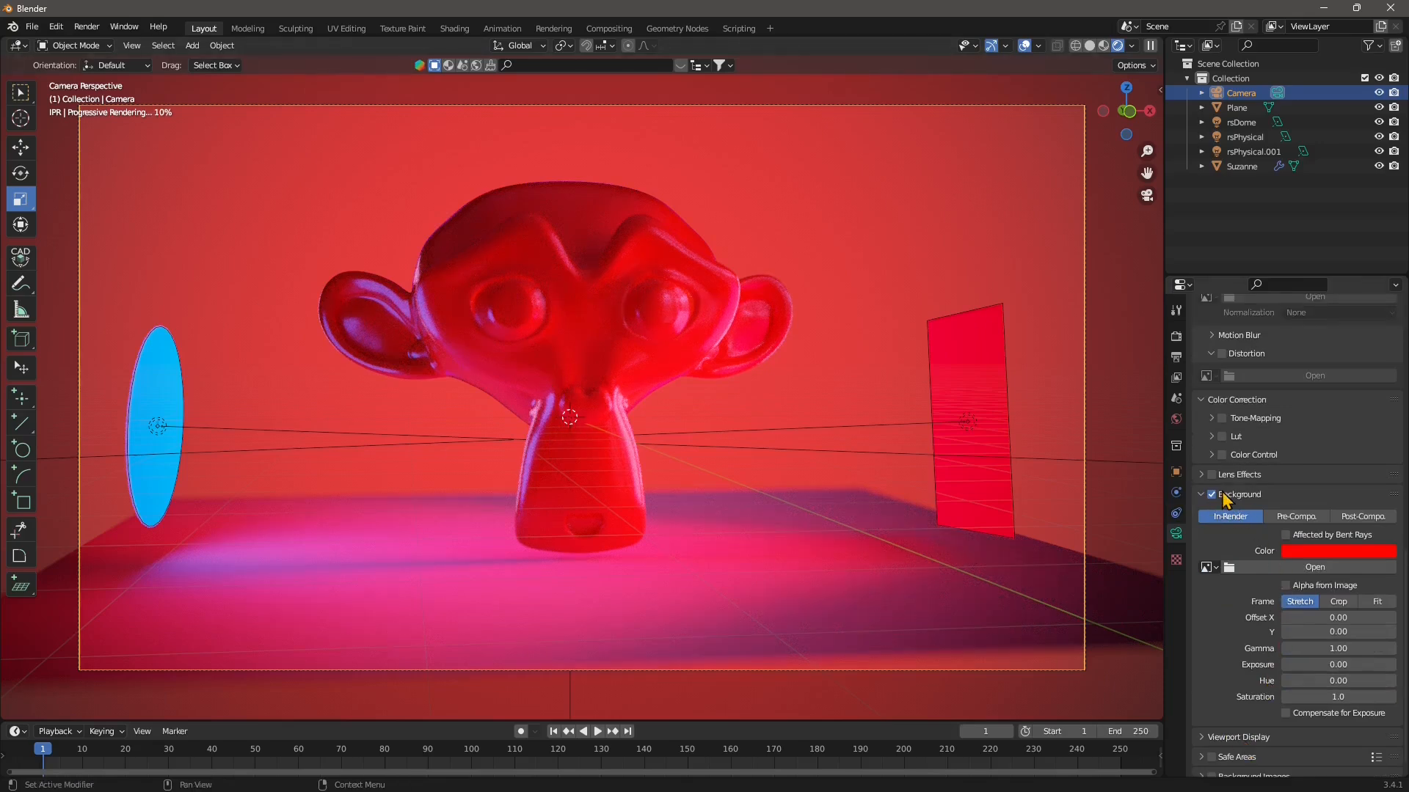
click(1213, 495)
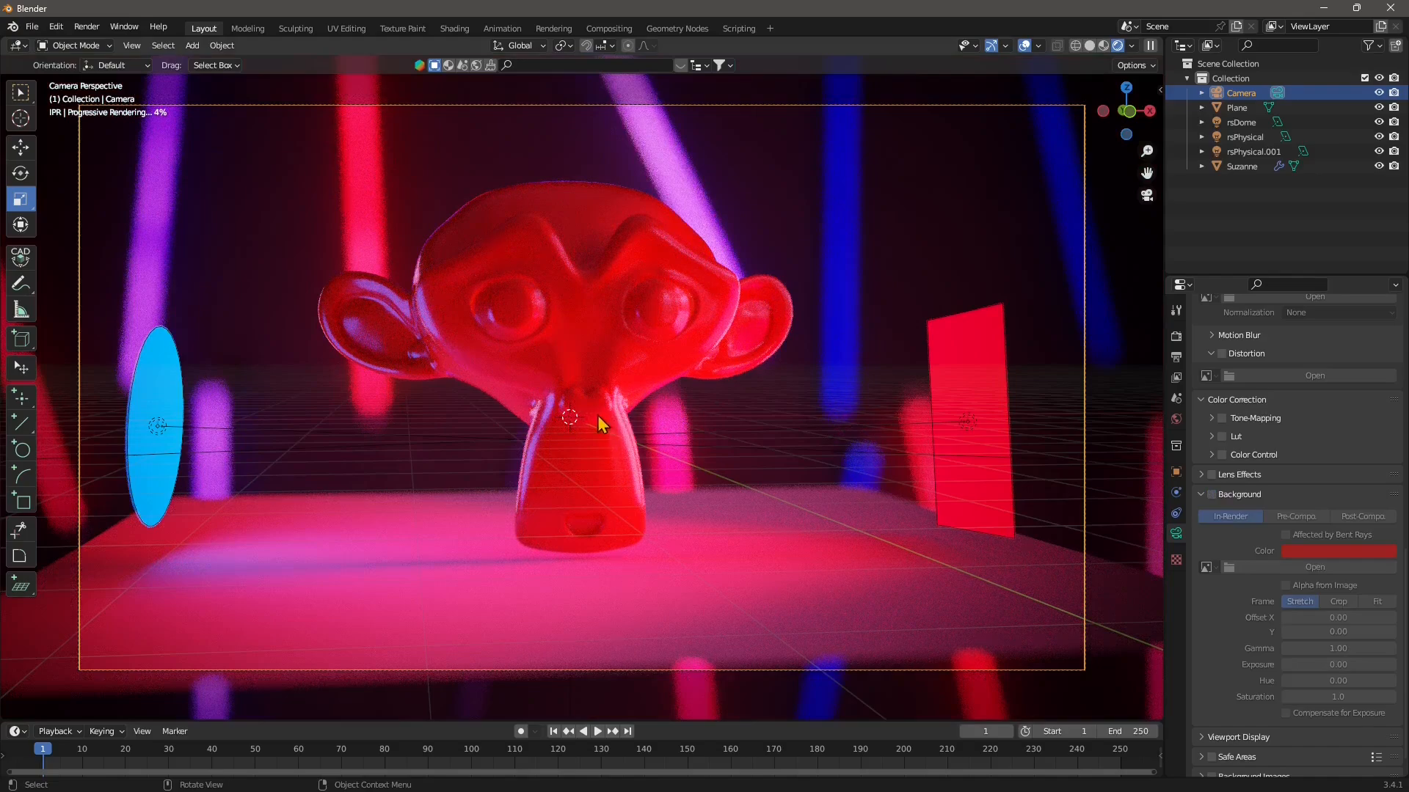
middle_drag(602, 424, 604, 425)
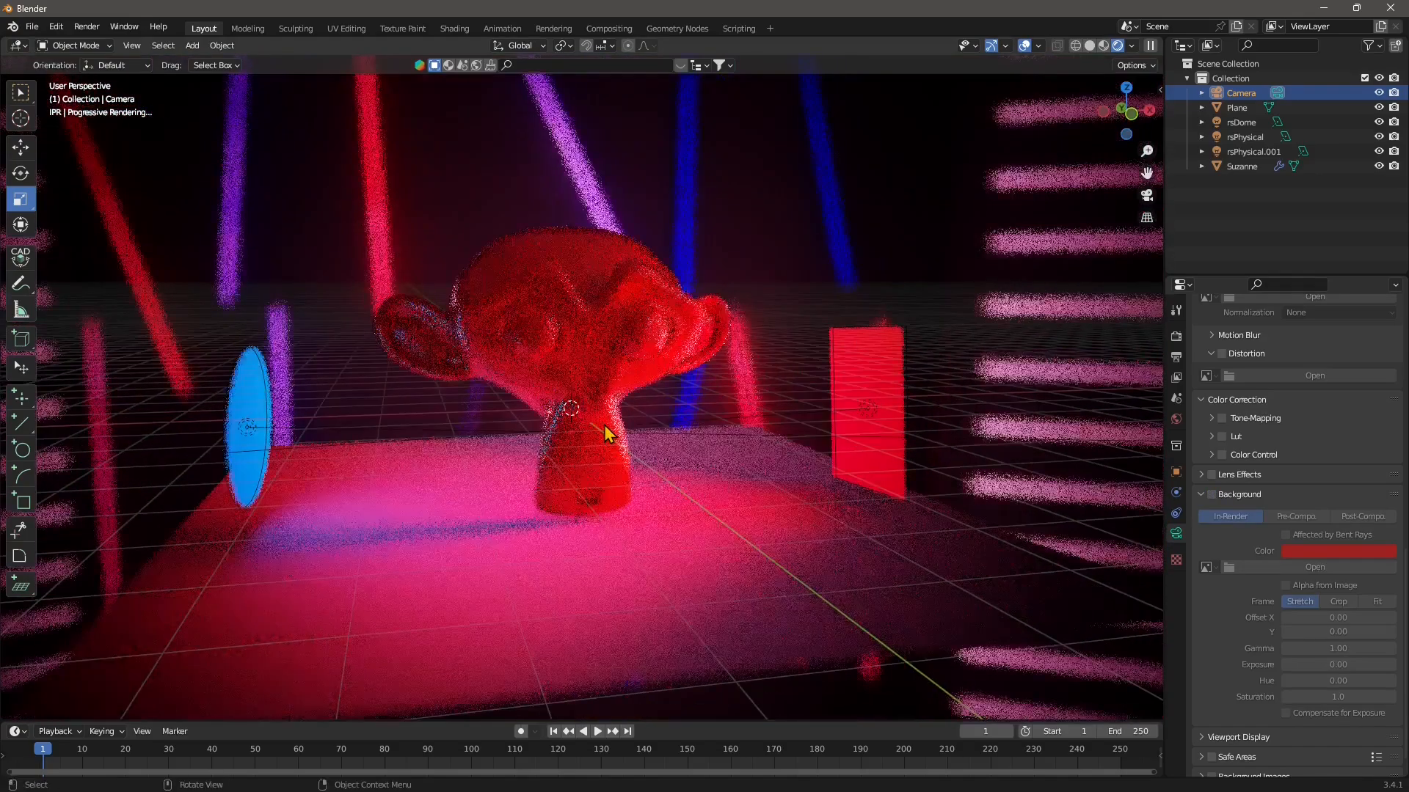
scroll(604, 425, up, 5)
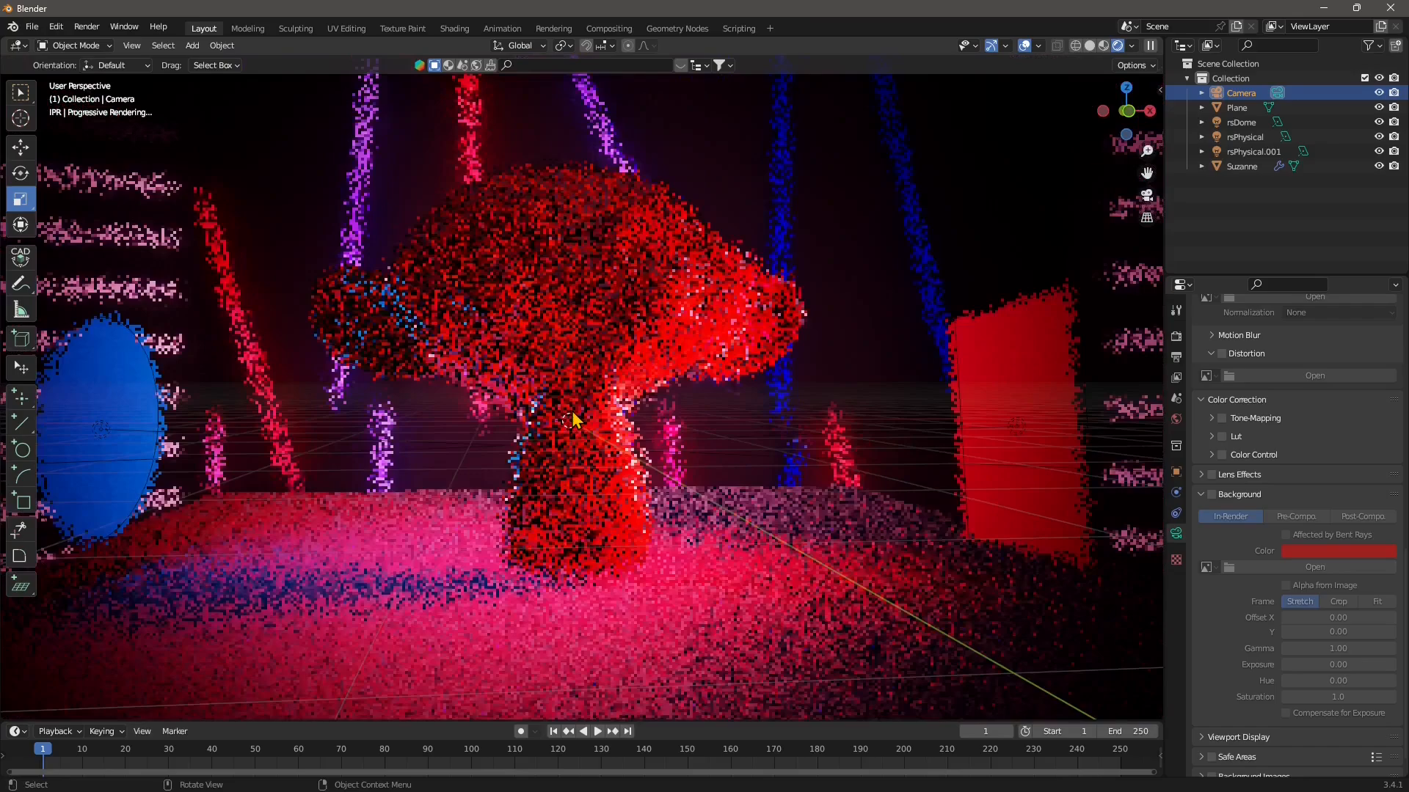
shift+middle_drag(584, 418, 611, 420)
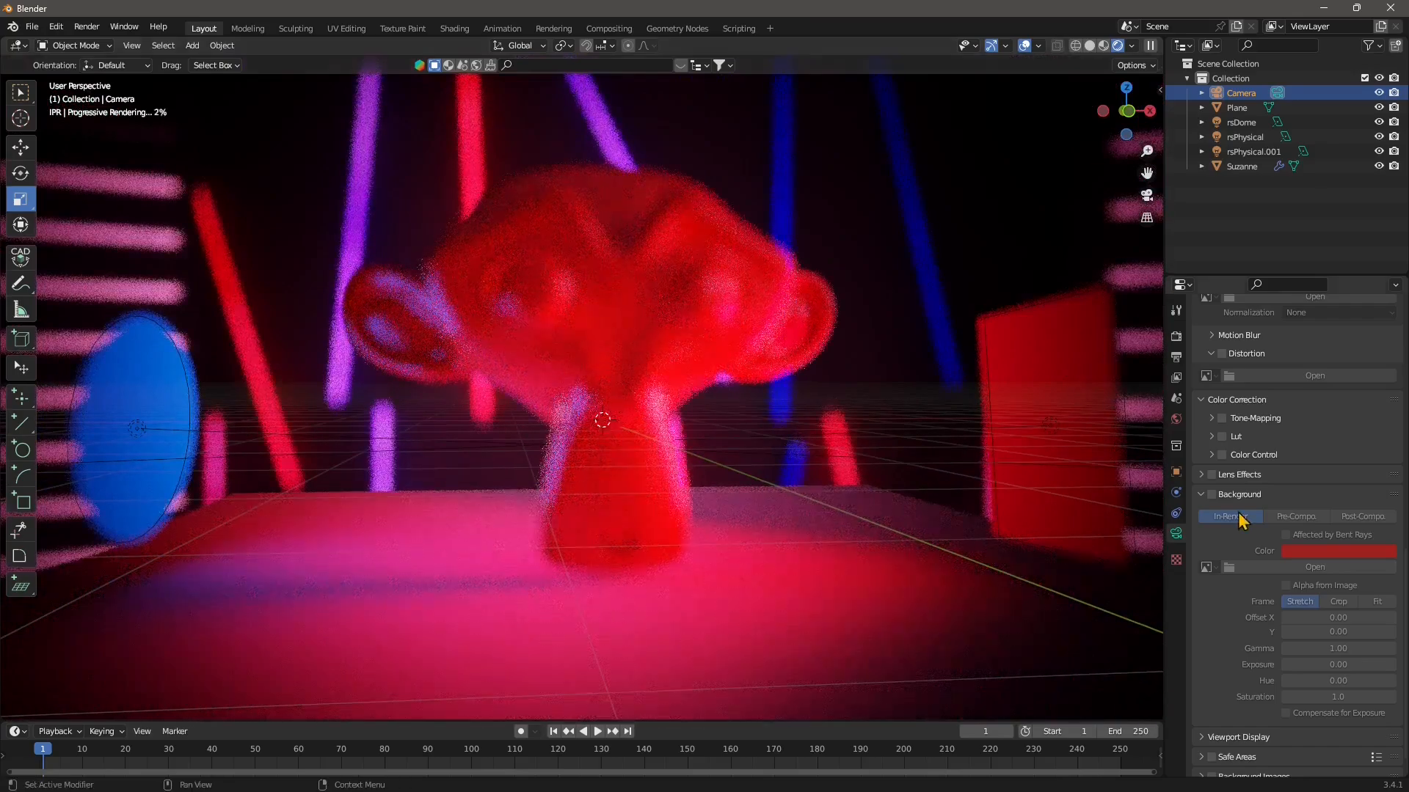
Collapse the camera's Lens, Camera Sensor and Exposure sections, keeping the Optical section's Depth of Field settings expanded.
scroll(1252, 513, up, 8)
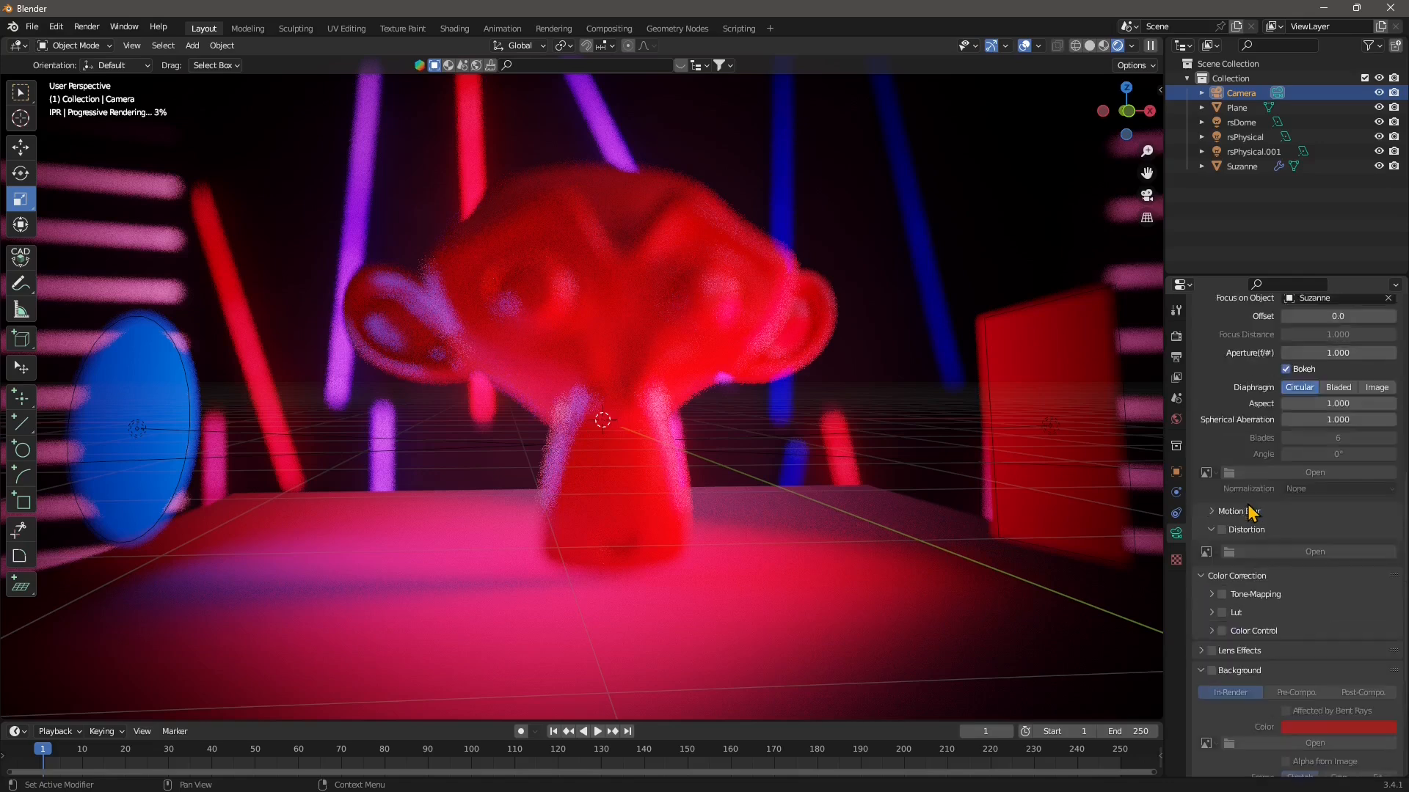
scroll(1252, 513, up, 2)
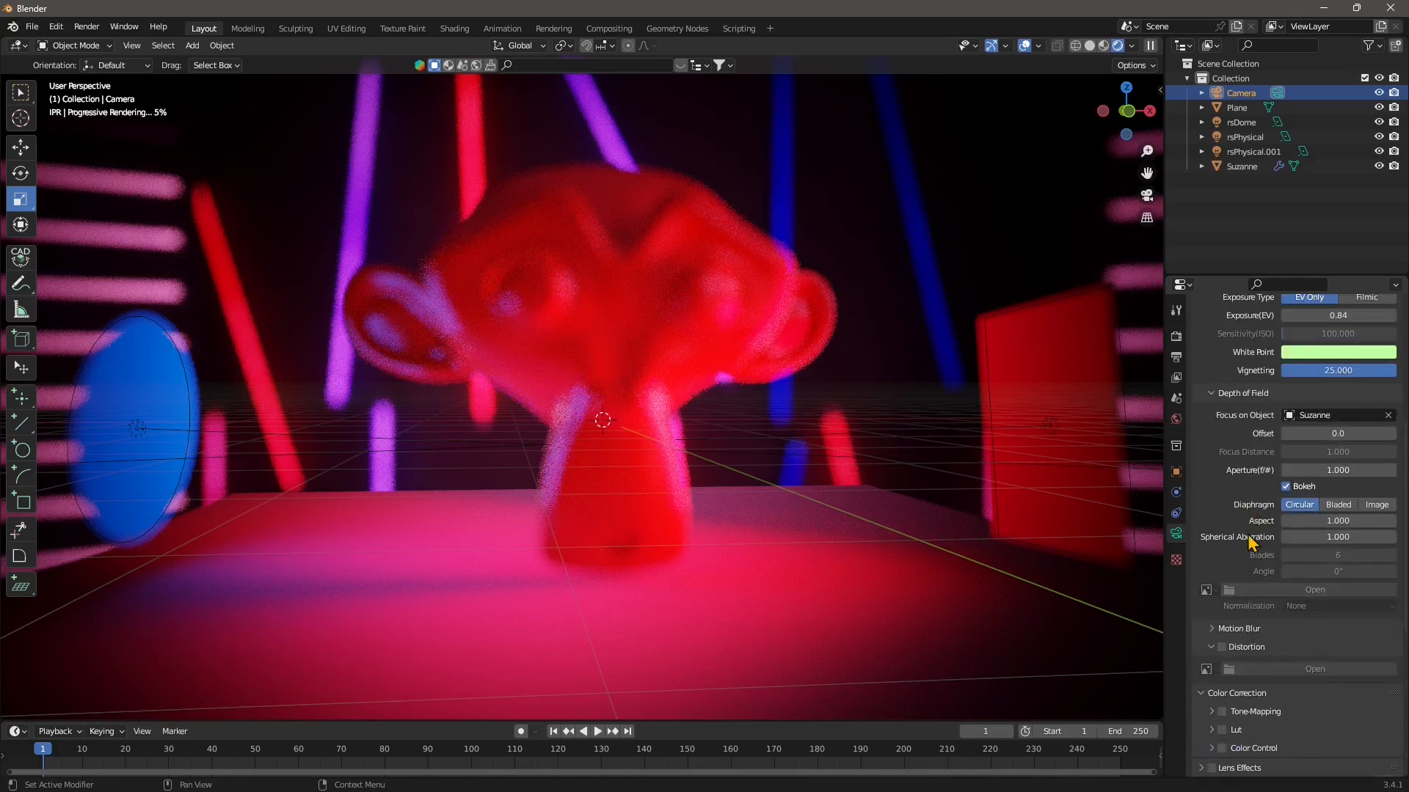
scroll(1252, 543, up, 3)
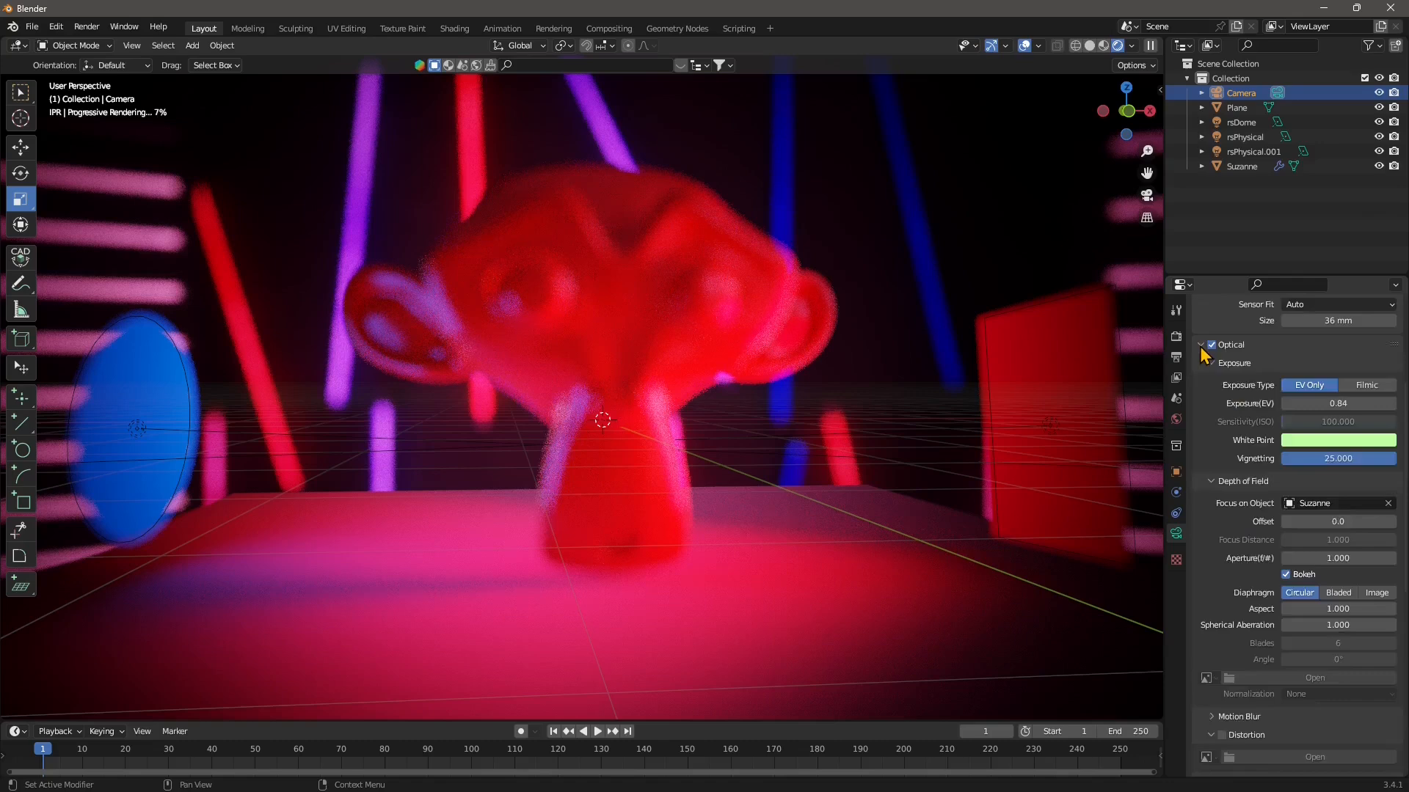
click(1201, 347)
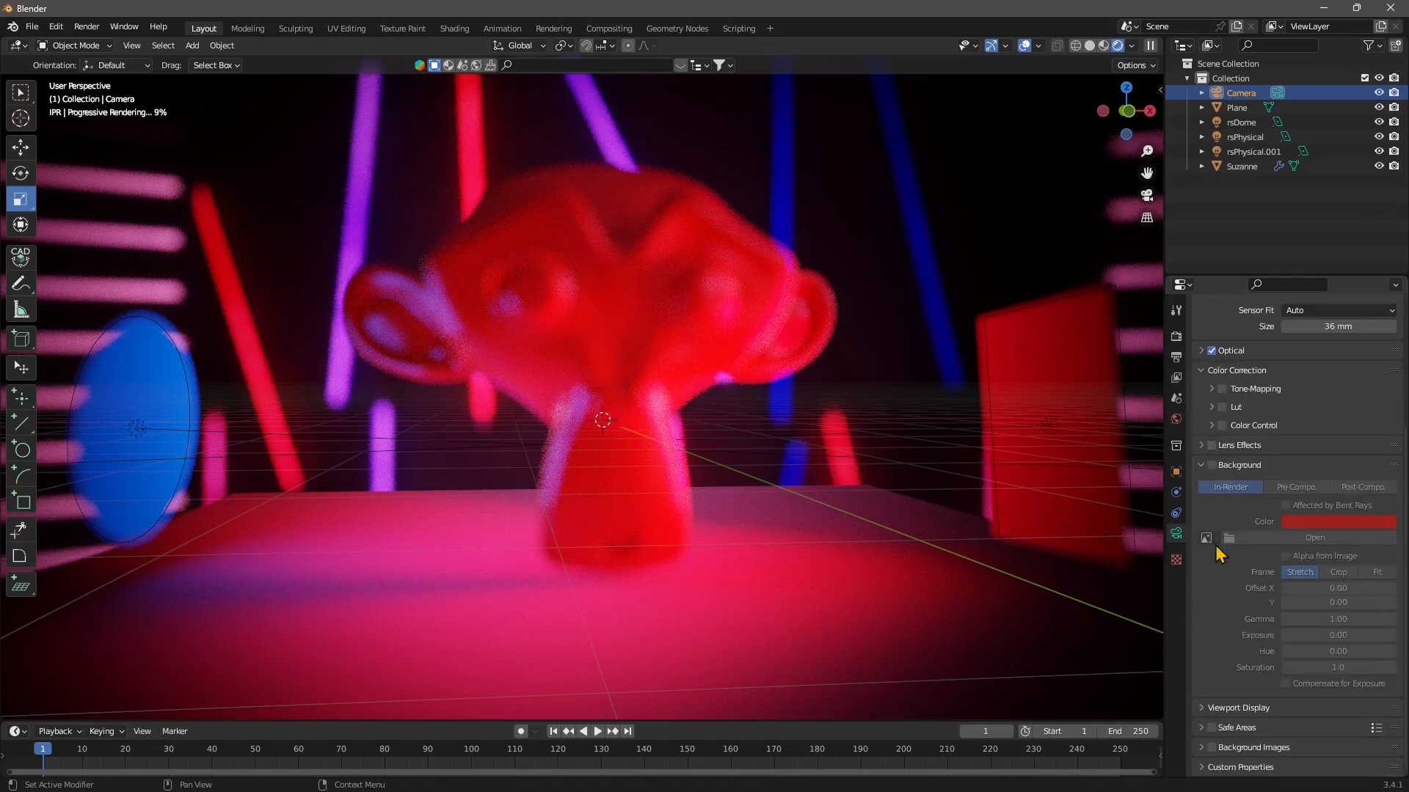
scroll(1220, 550, up, 6)
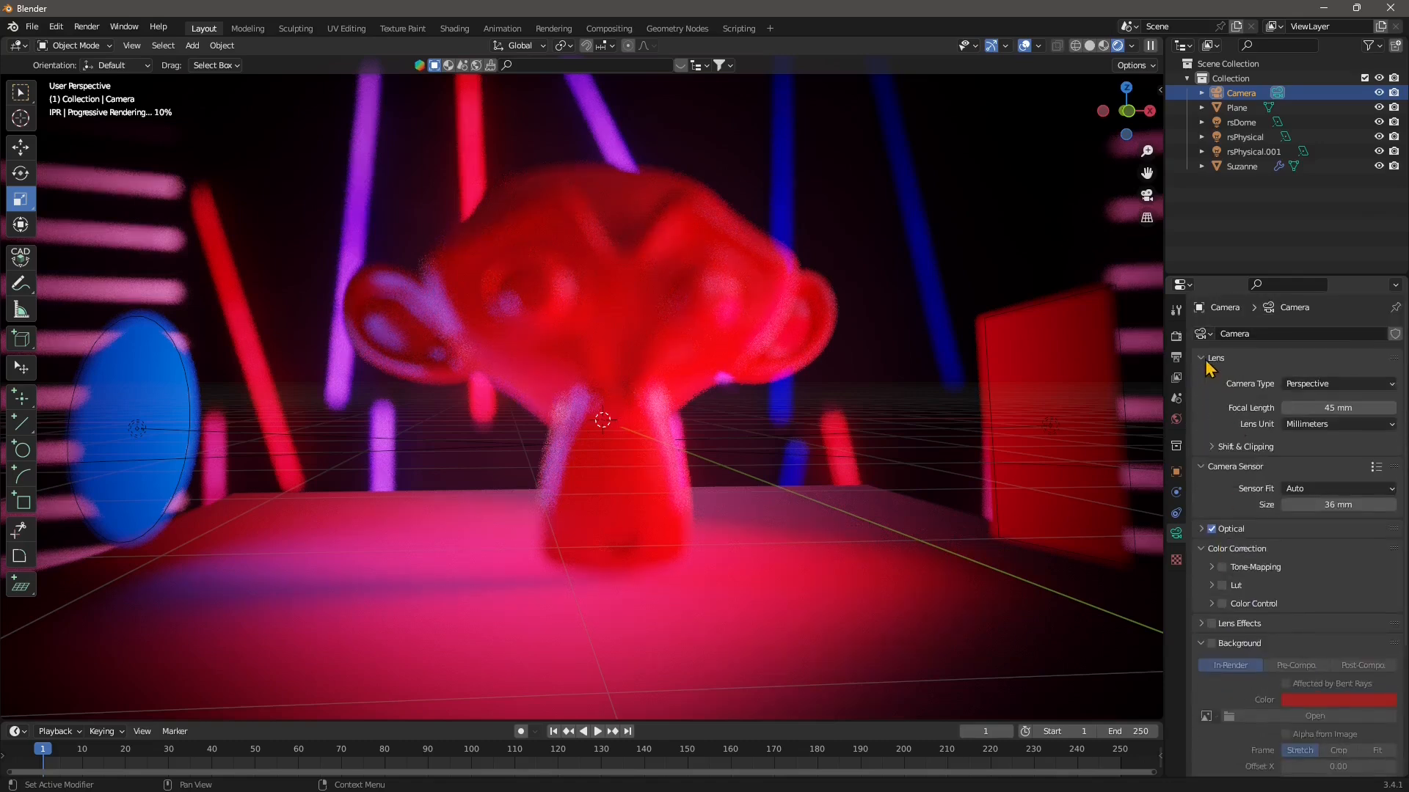
click(1209, 363)
click(1200, 378)
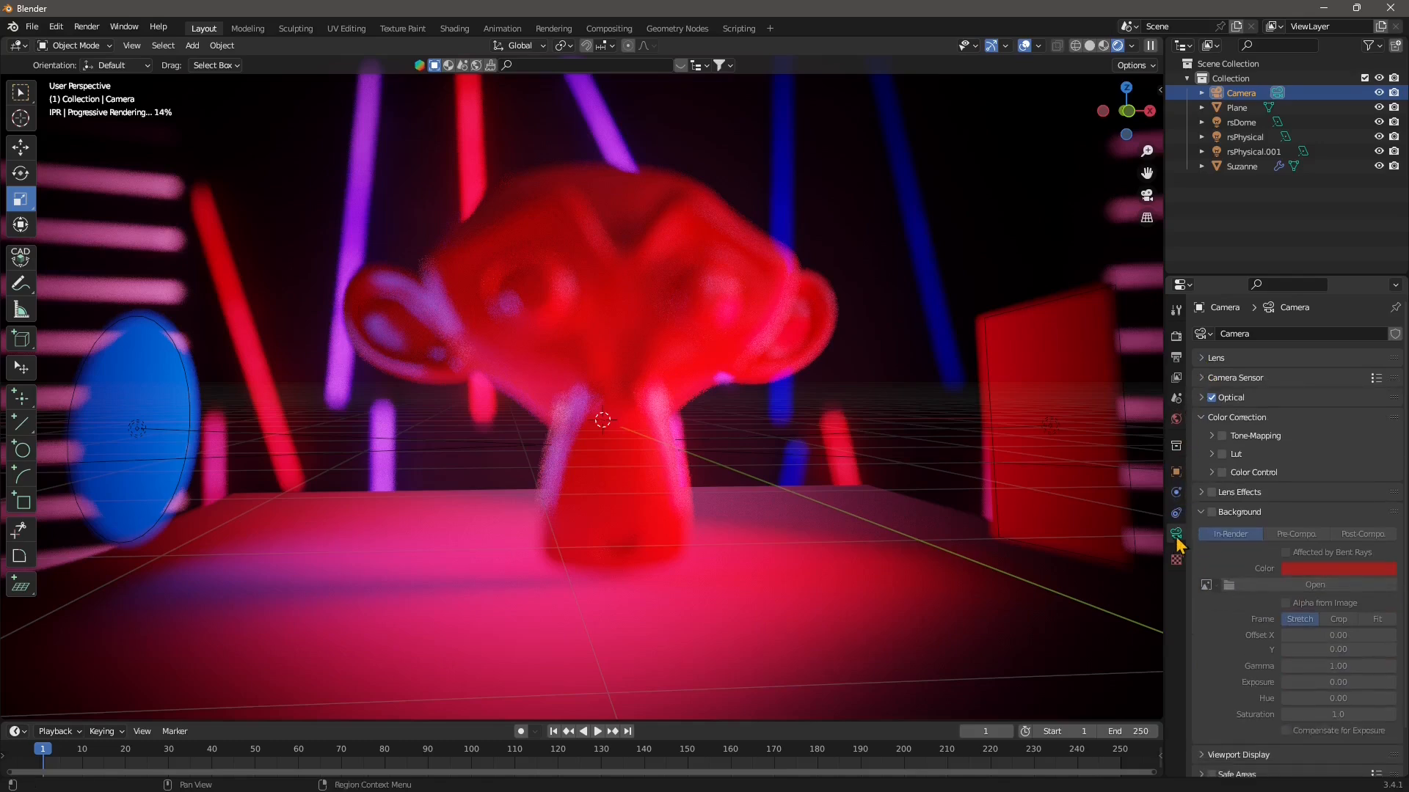
click(1204, 403)
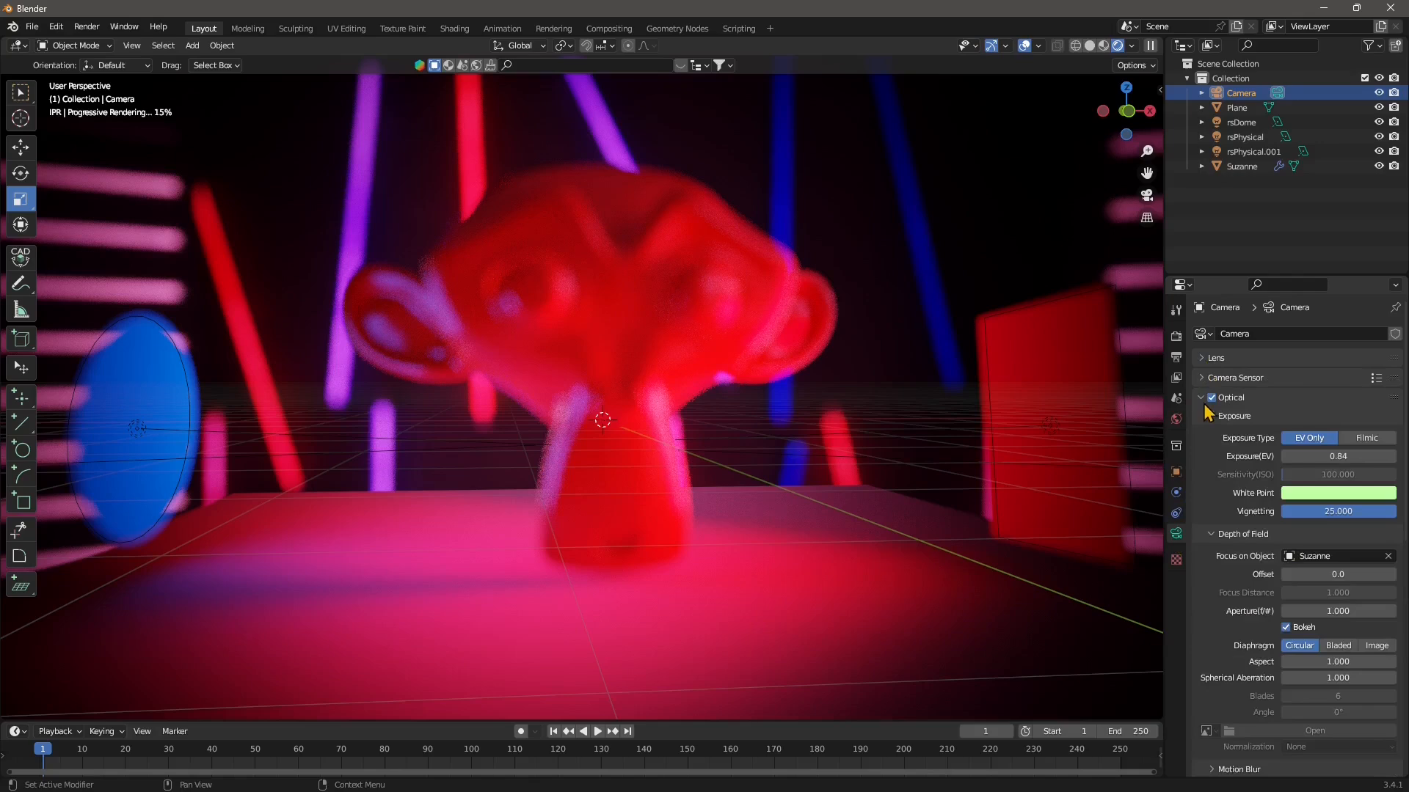
click(1209, 418)
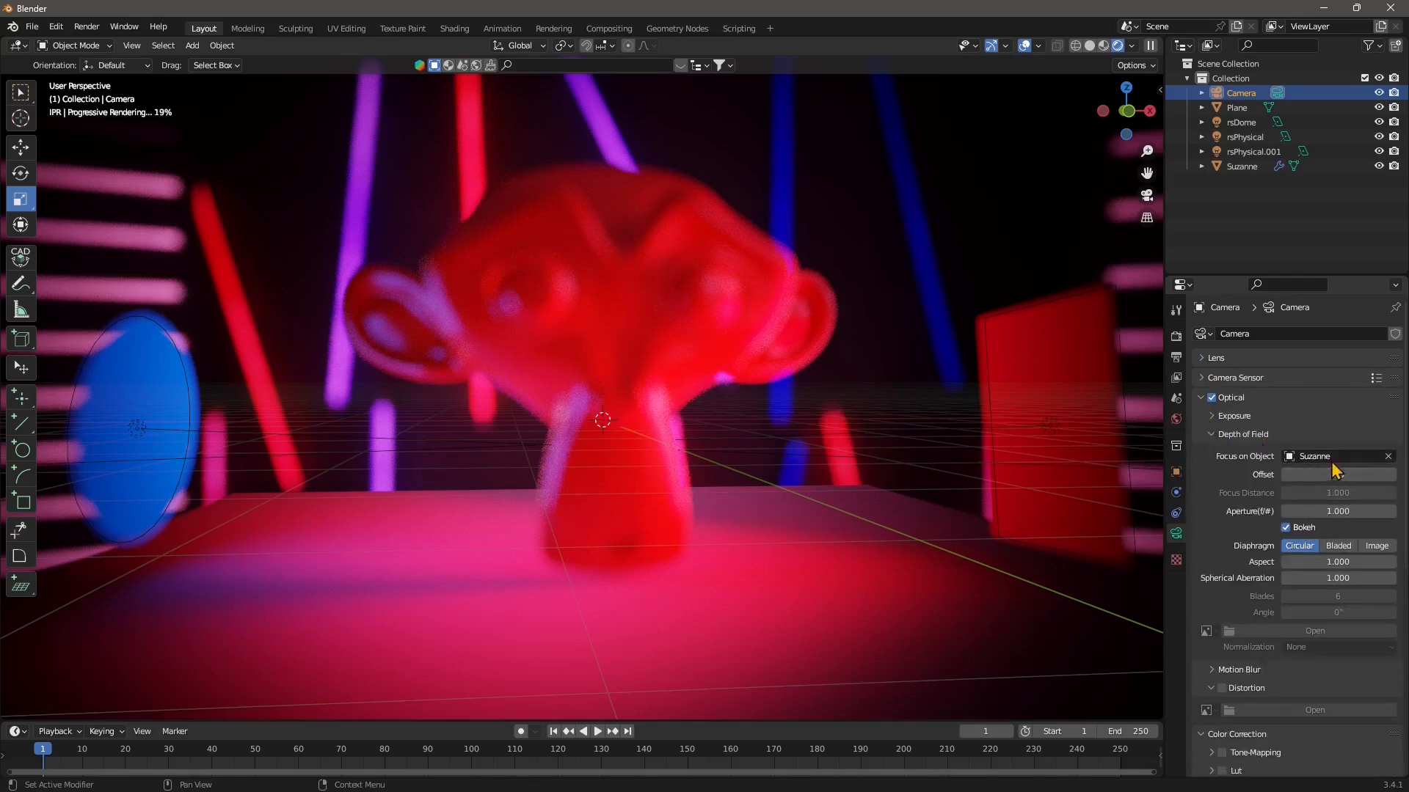
Remove Suzanne as the depth of field focus object, re-picking the monkey head once to compare before clearing it again.
click(1388, 456)
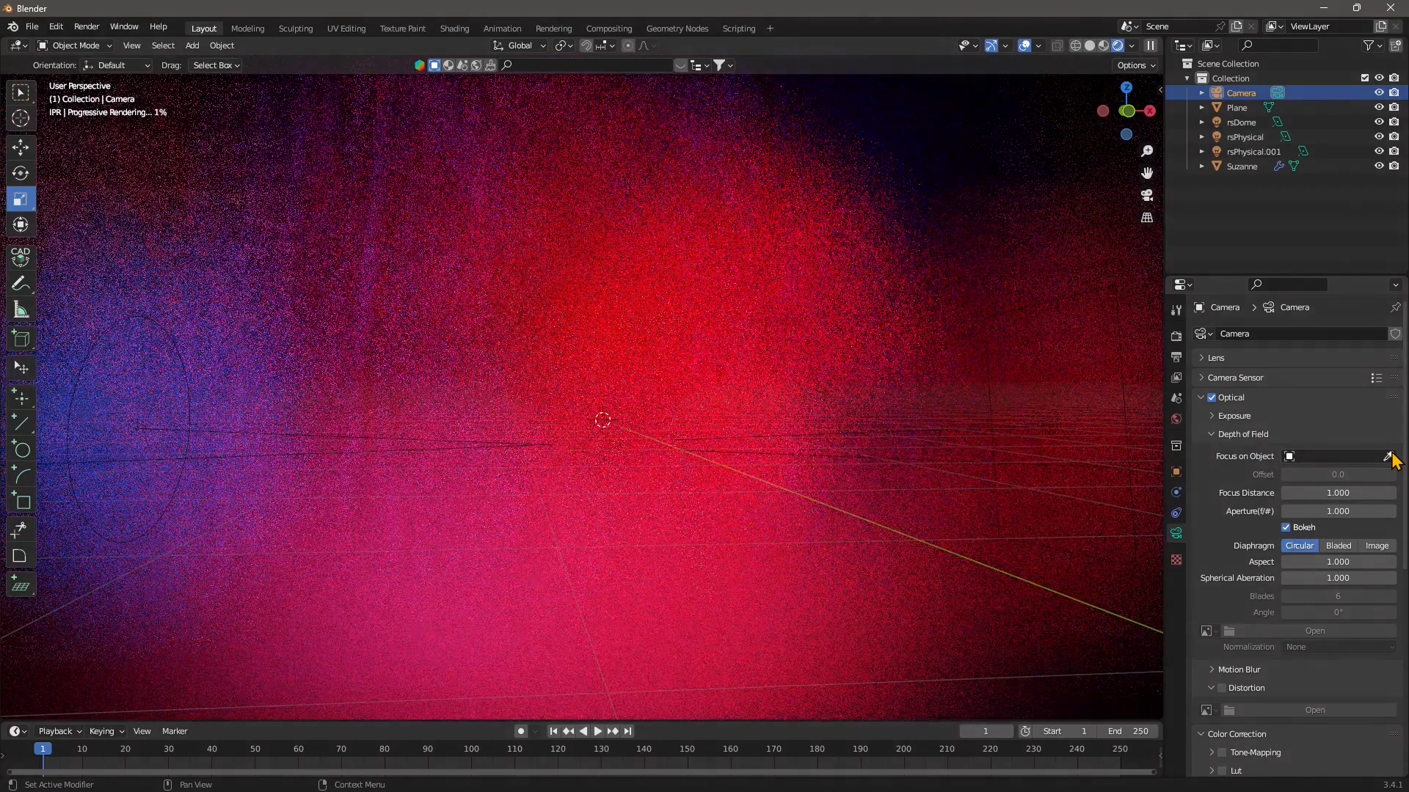
click(606, 360)
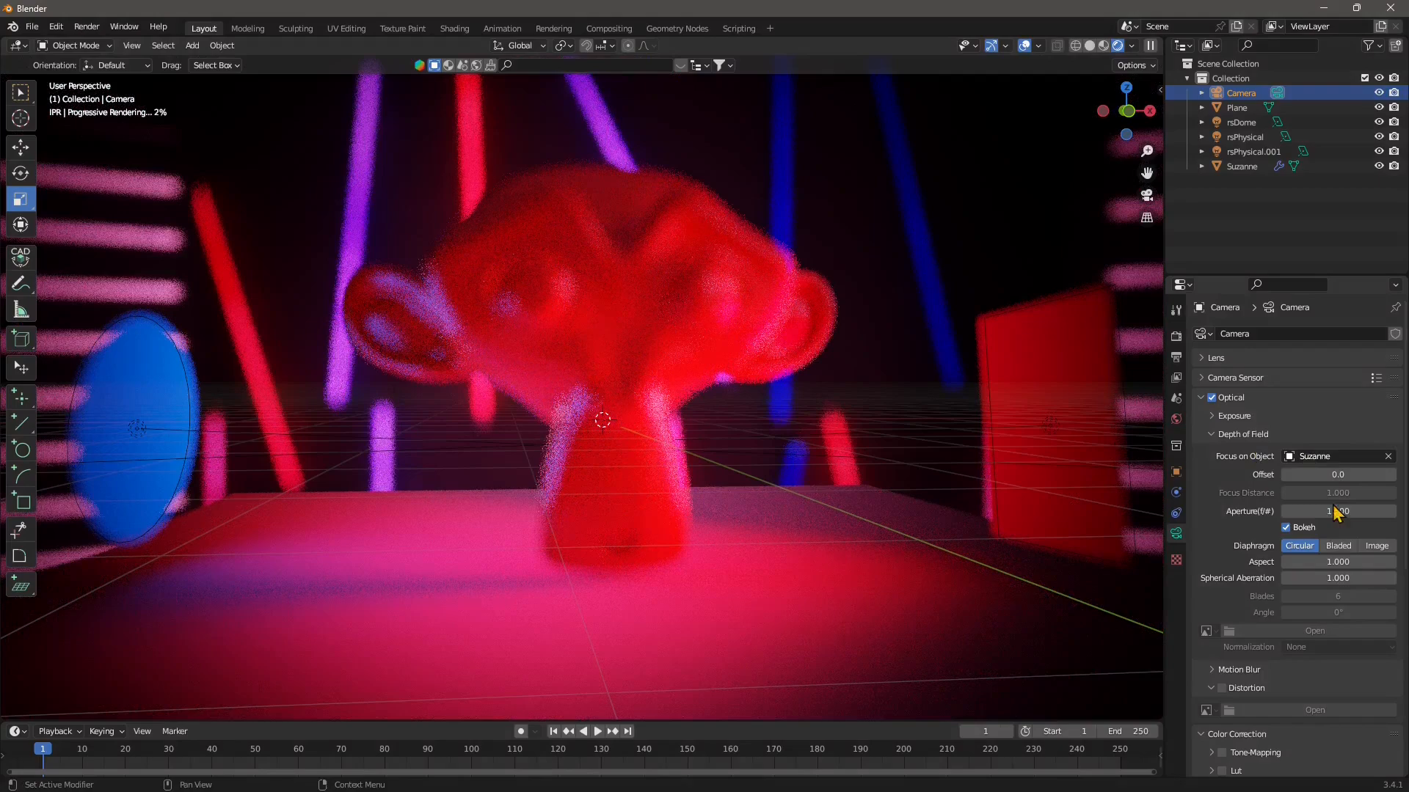
click(1387, 456)
Try different depth of field focus distances on the monkey head, ending at 23.53.
click(603, 420)
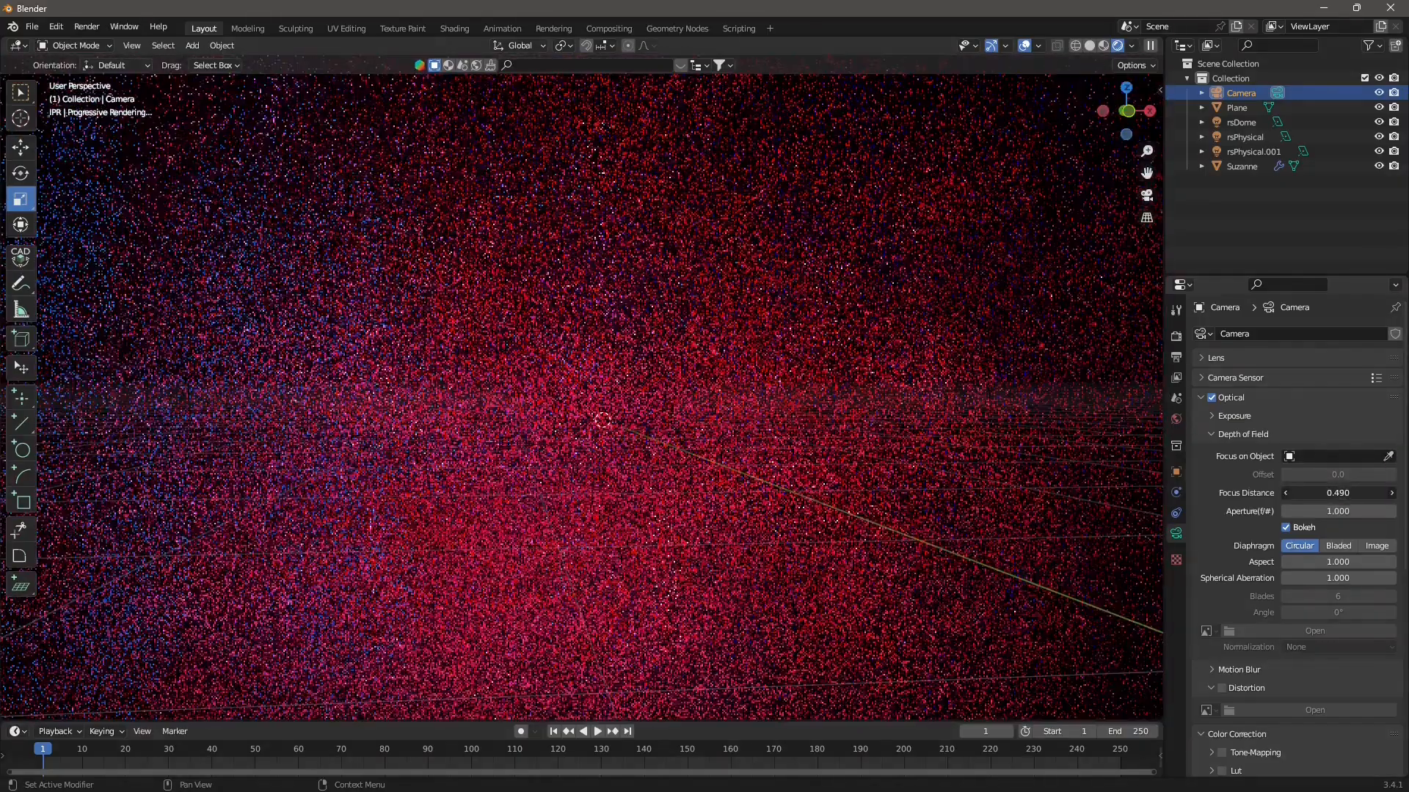
click(603, 419)
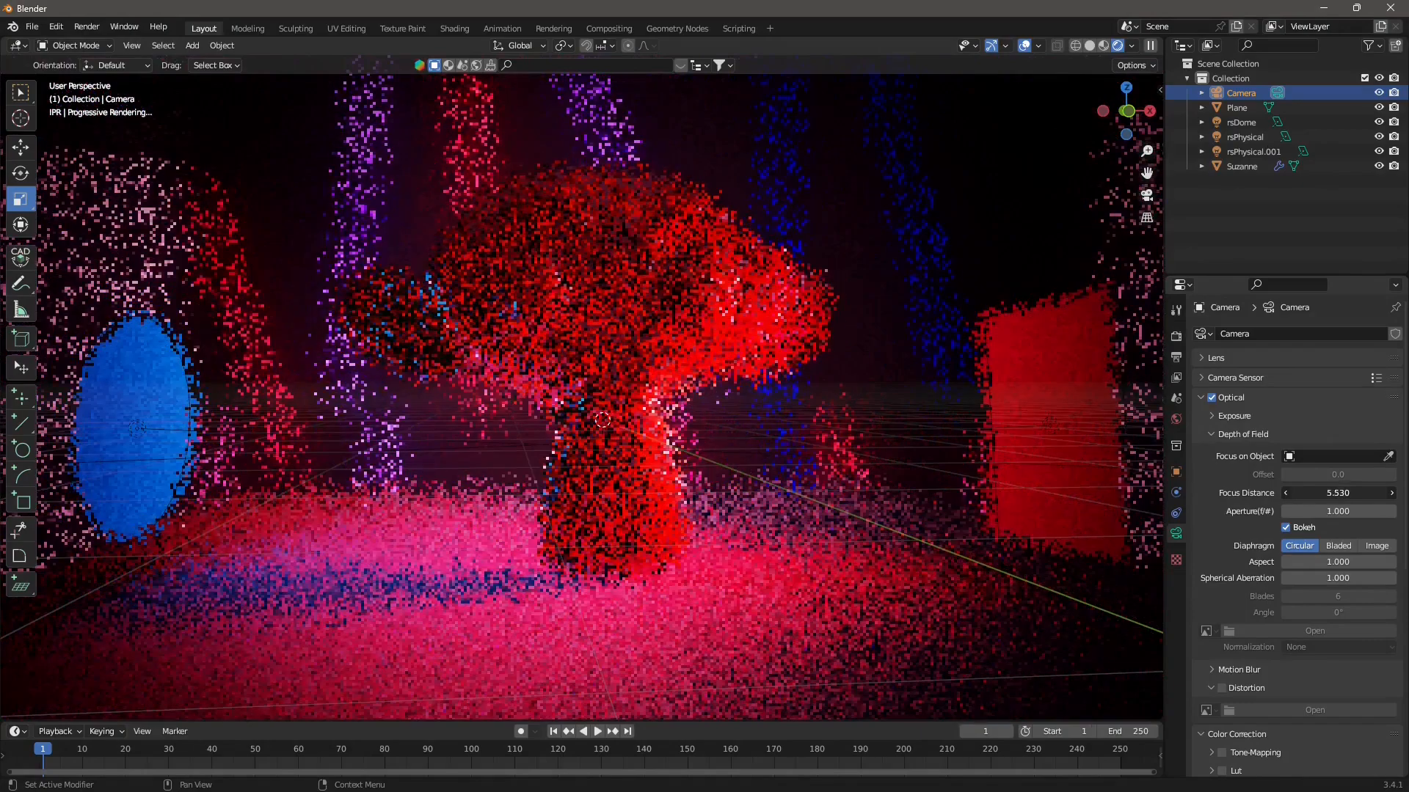
click(1113, 402)
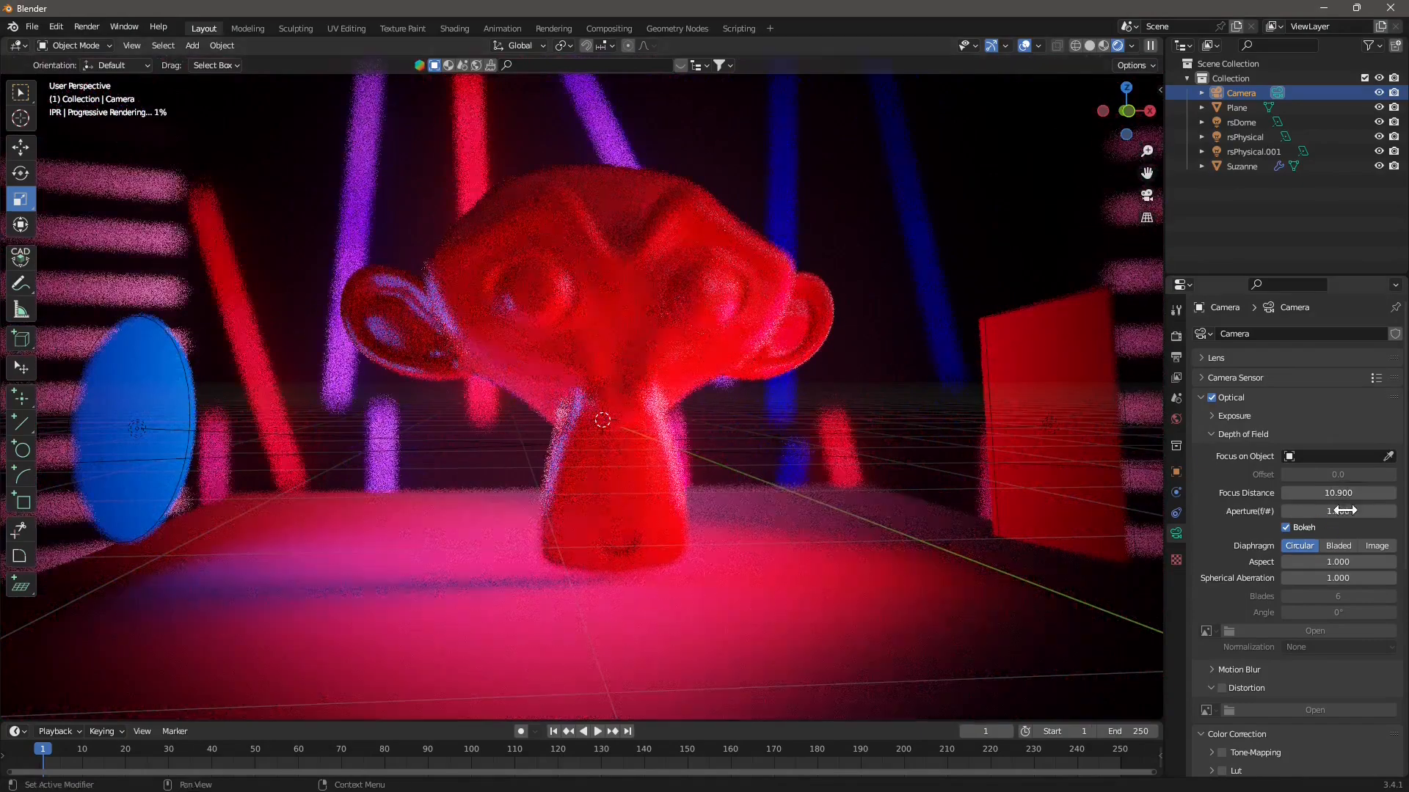
key(e)
click(946, 419)
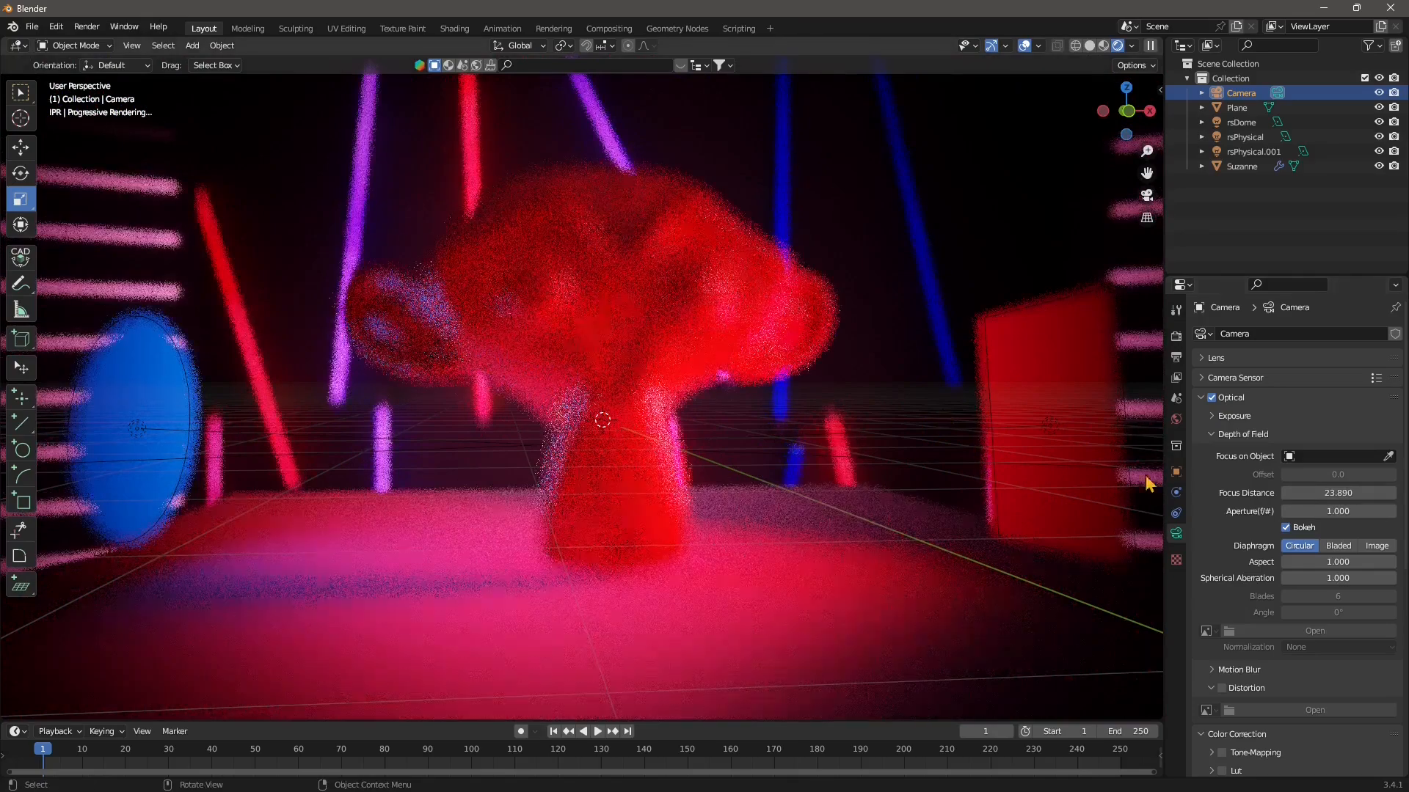
drag(1347, 494, 1320, 494)
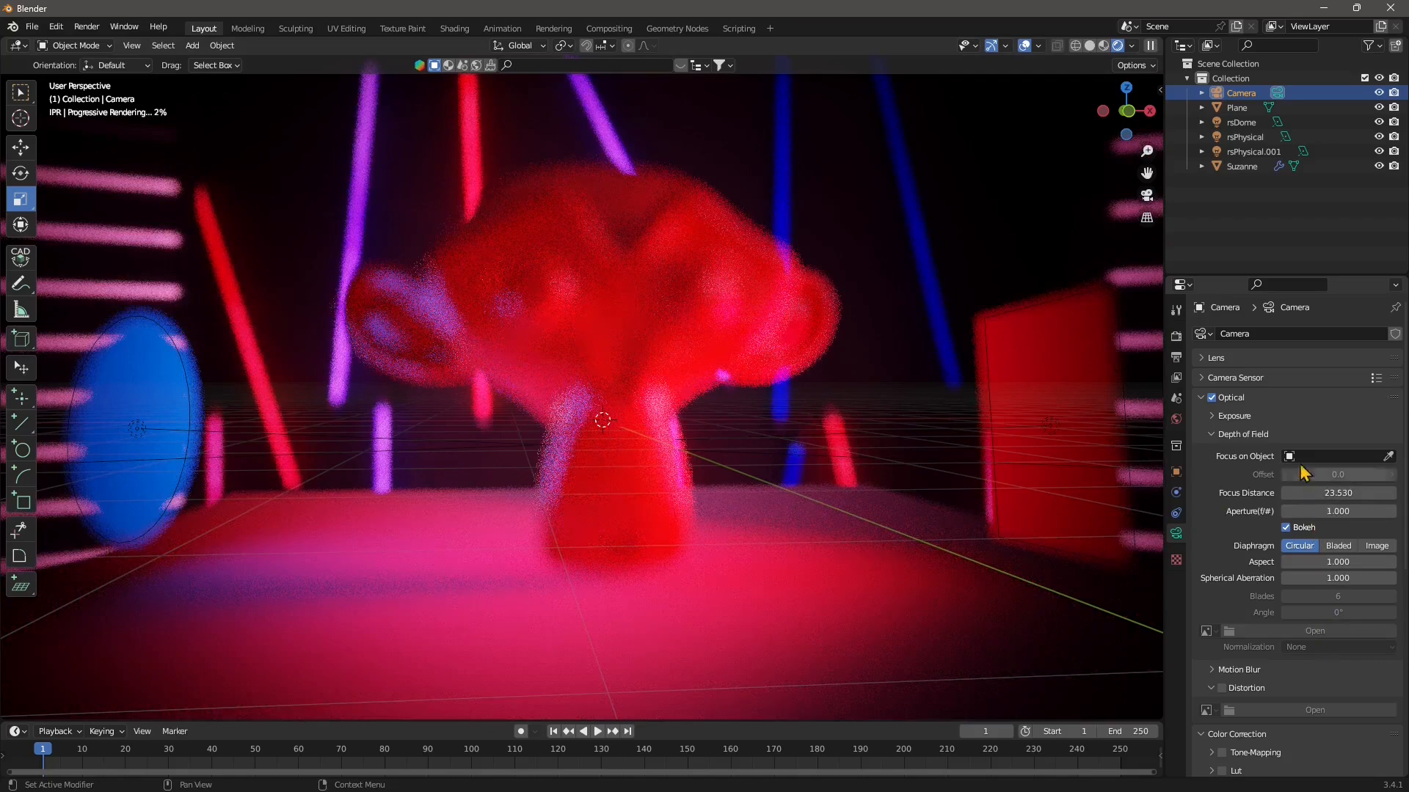
Expand the camera's Exposure settings and try depth of field aperture values of 3 and 5.
click(1212, 416)
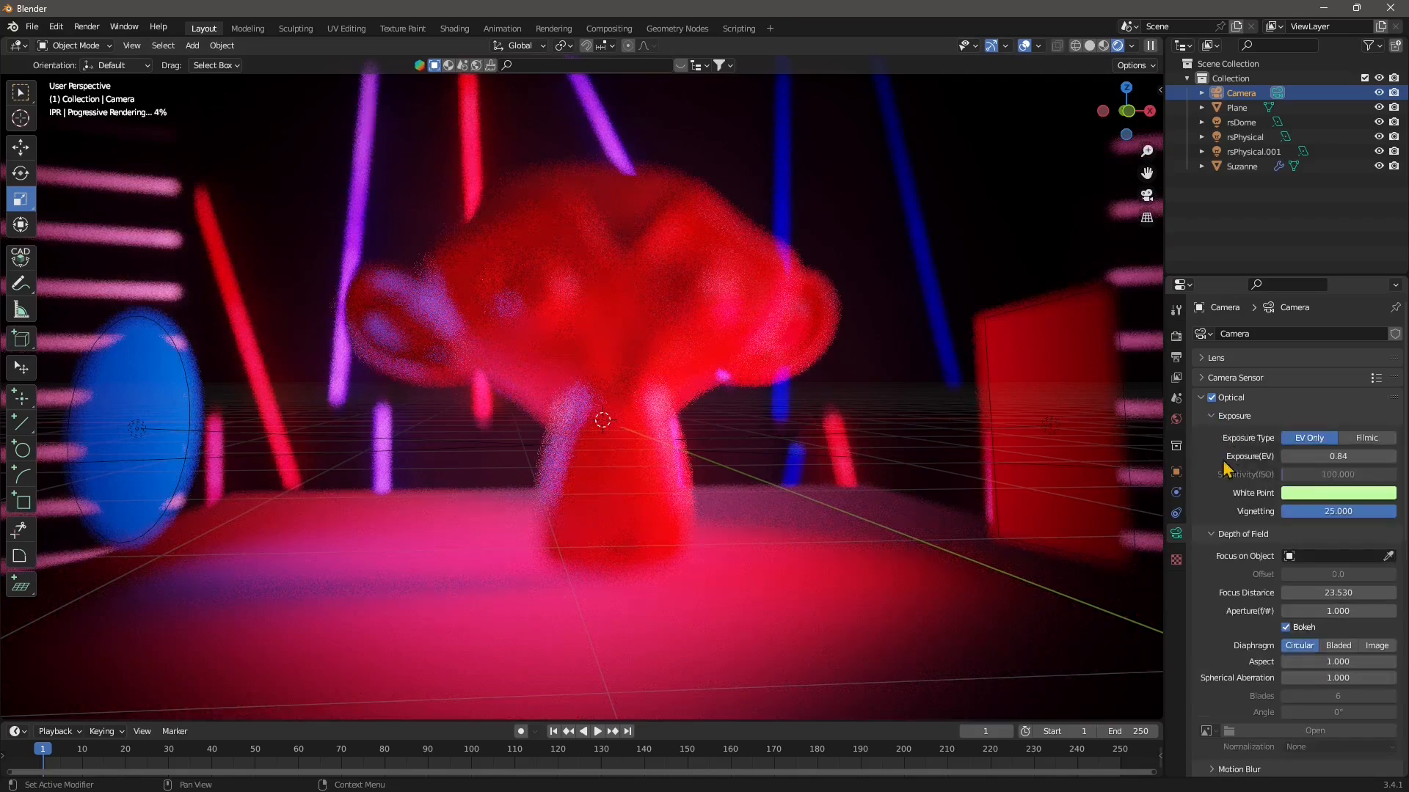
scroll(1255, 645, down, 1)
scroll(1254, 646, down, 3)
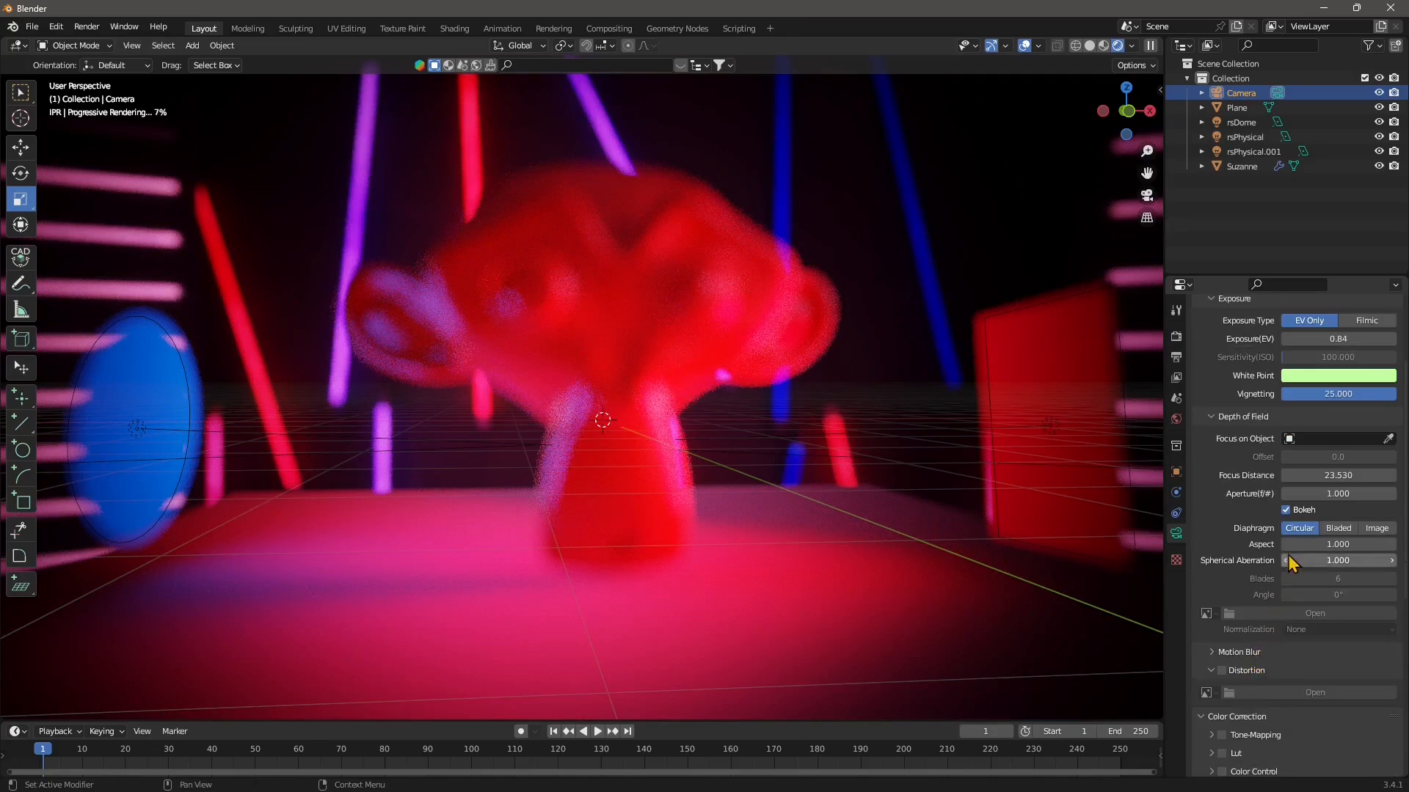
click(1328, 493)
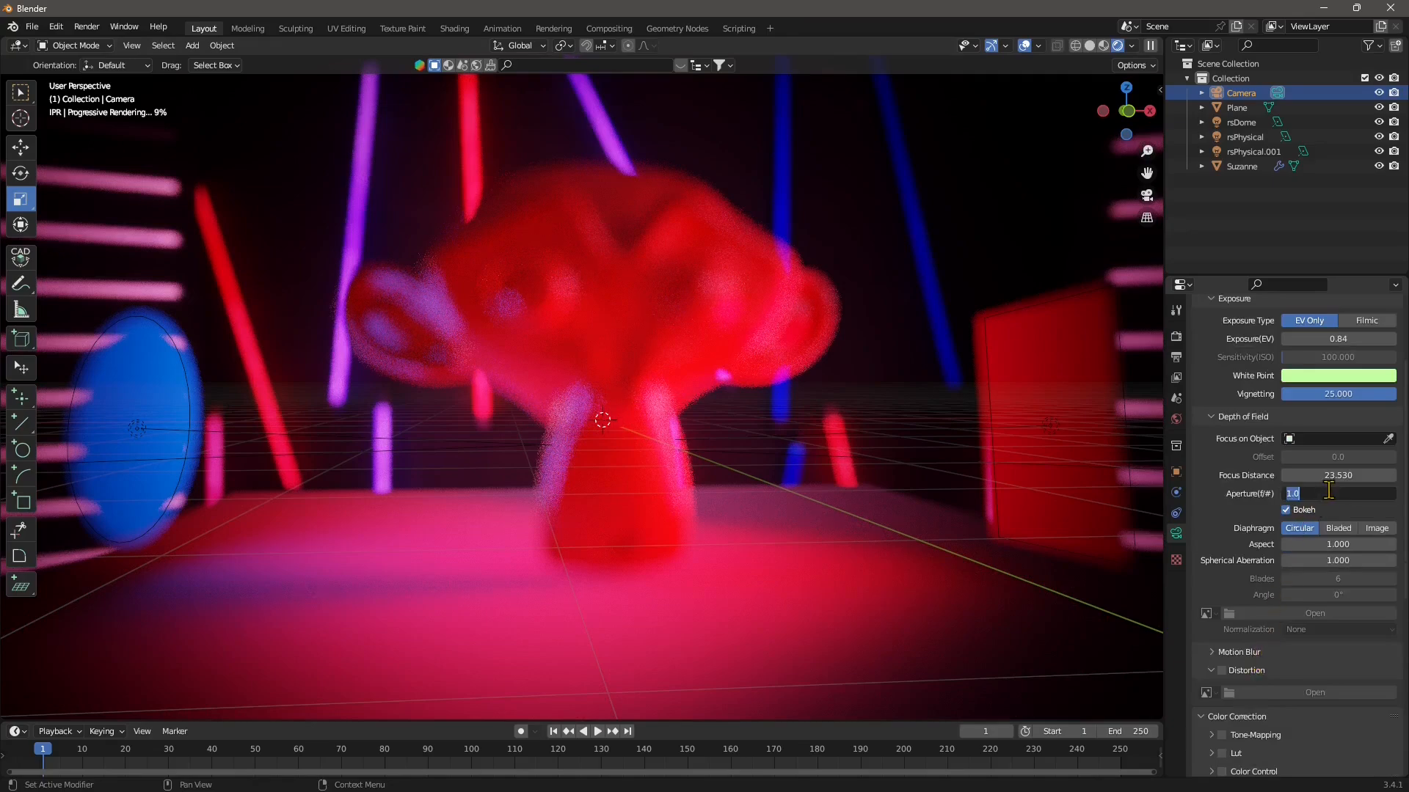
text(5)
key(Return)
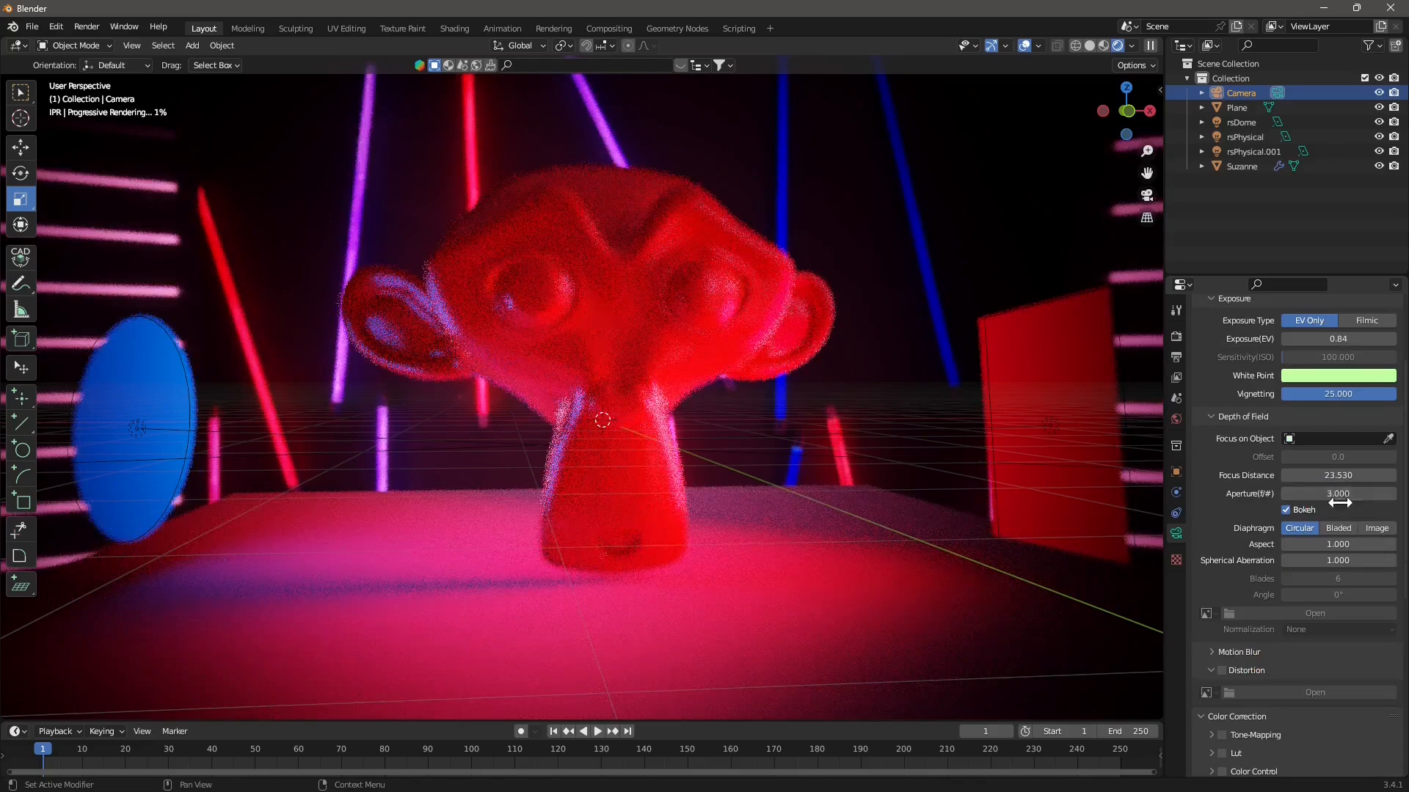
click(1340, 493)
text(5)
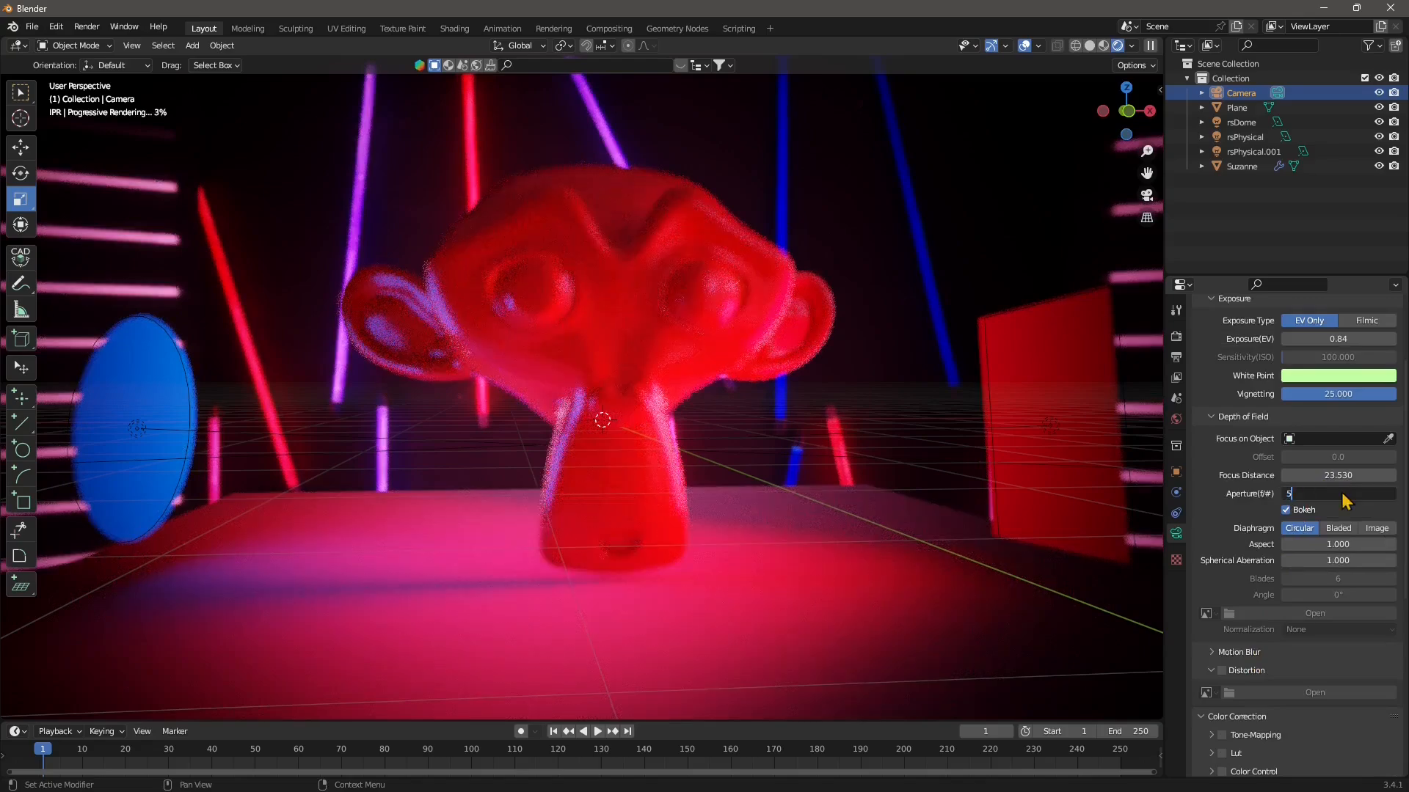
key(Return)
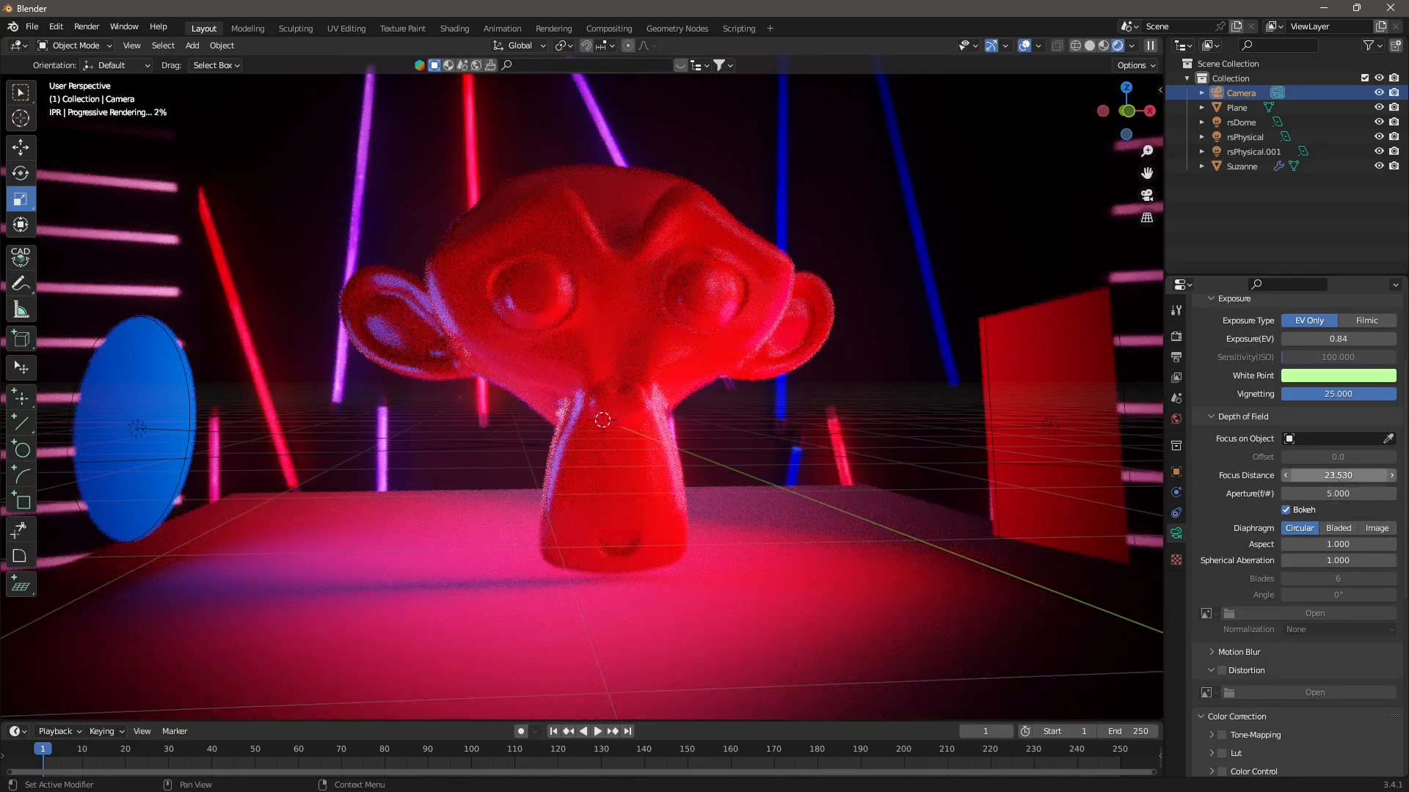
Set the camera's depth of field focus distance to 8 and the aperture to 3.
drag(1338, 476, 1350, 476)
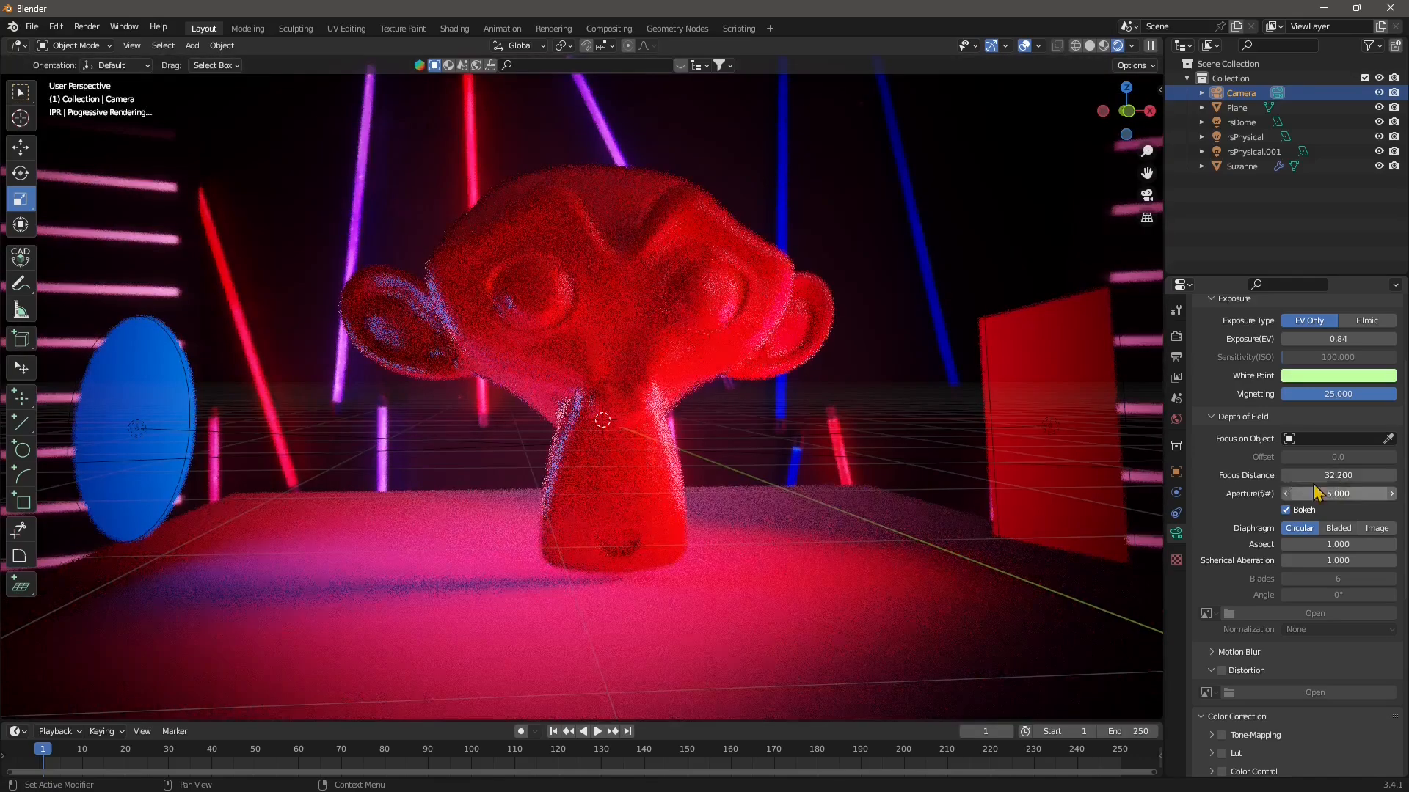
click(1334, 475)
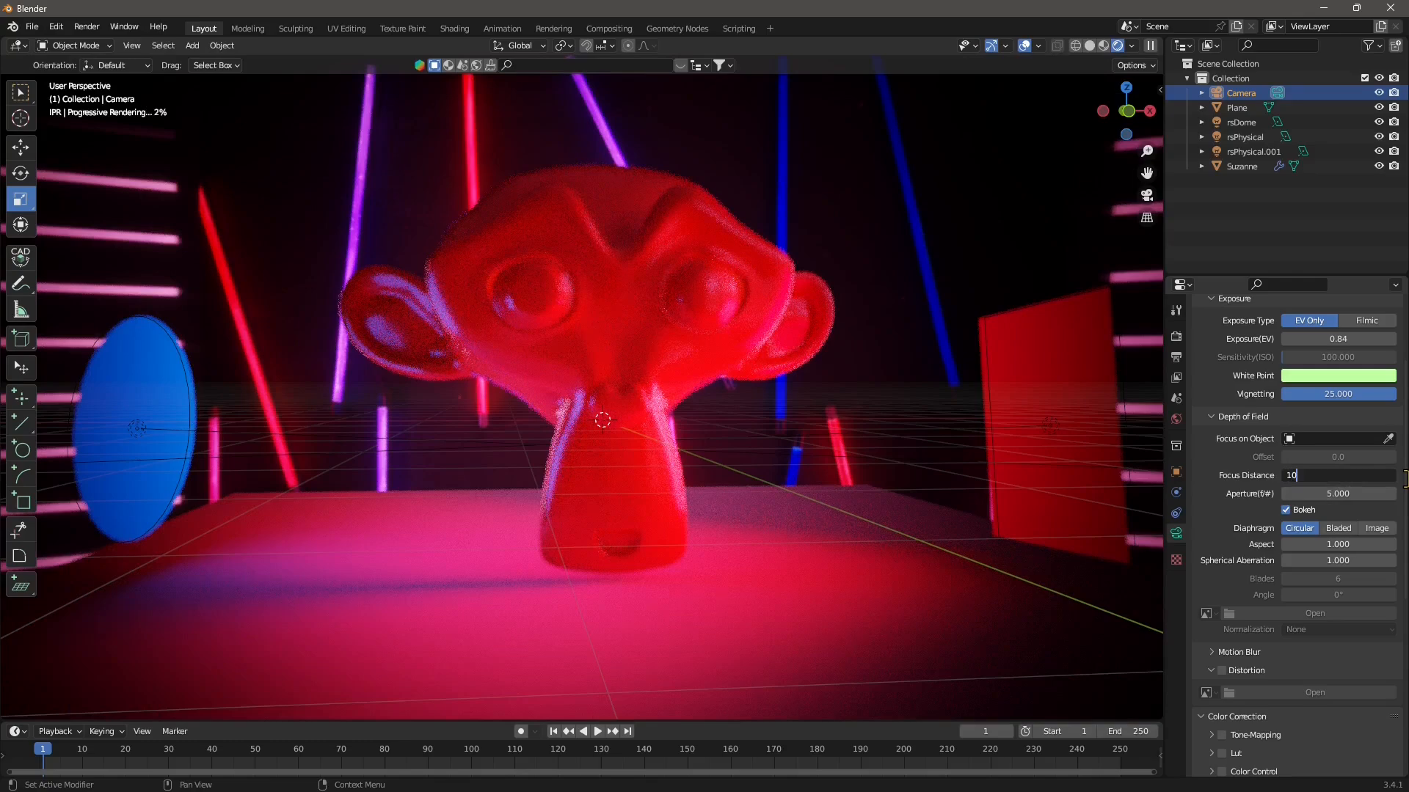
text(10)
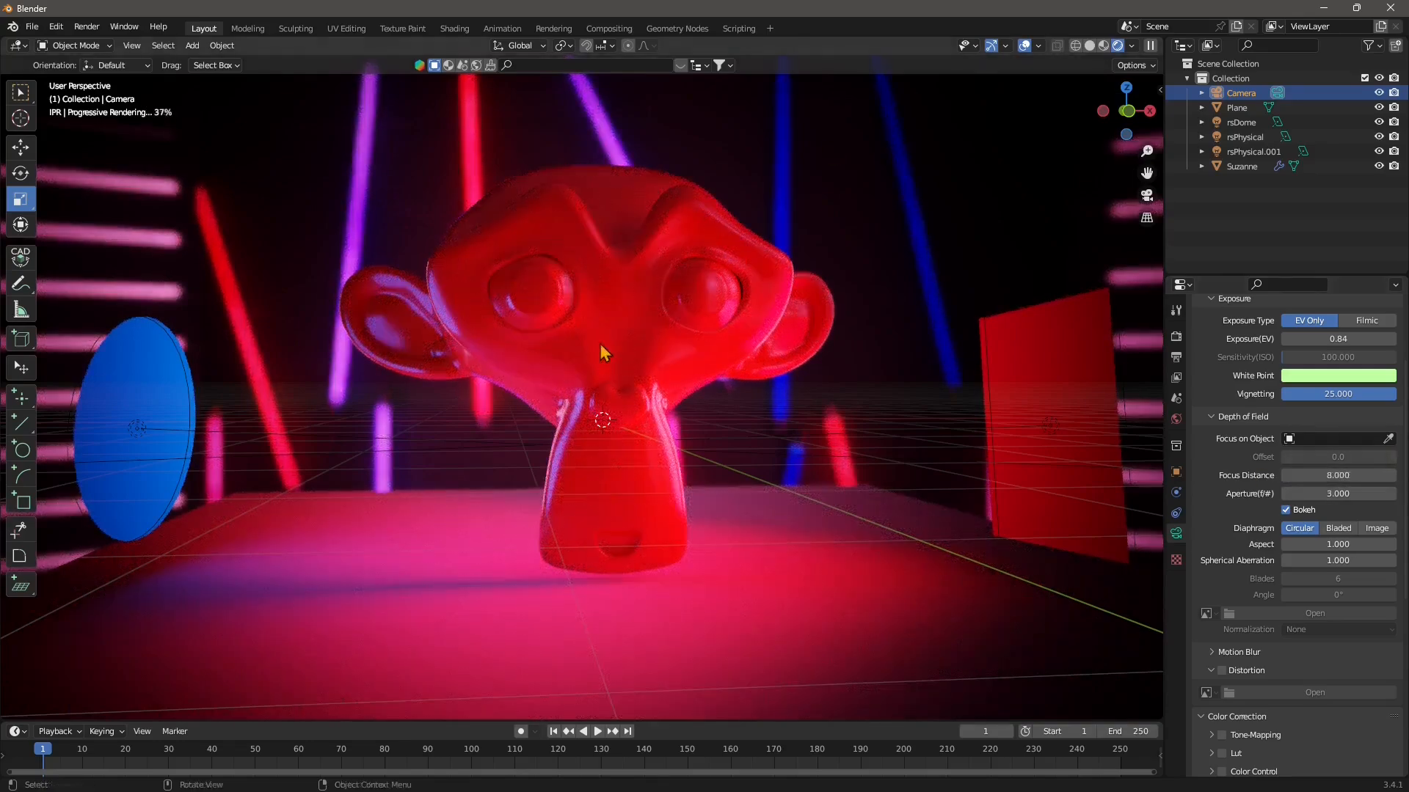
scroll(1226, 383, up, 3)
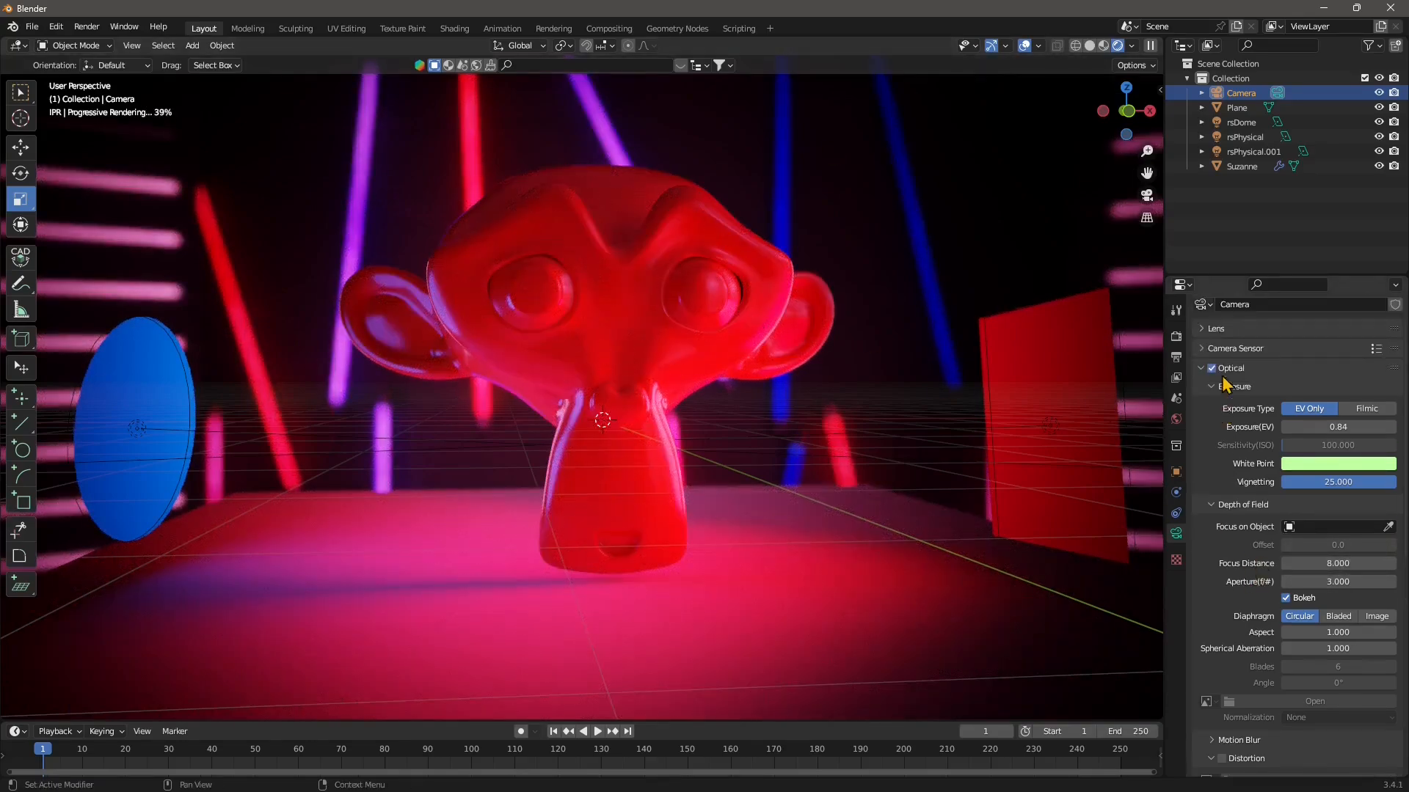
scroll(1225, 383, up, 1)
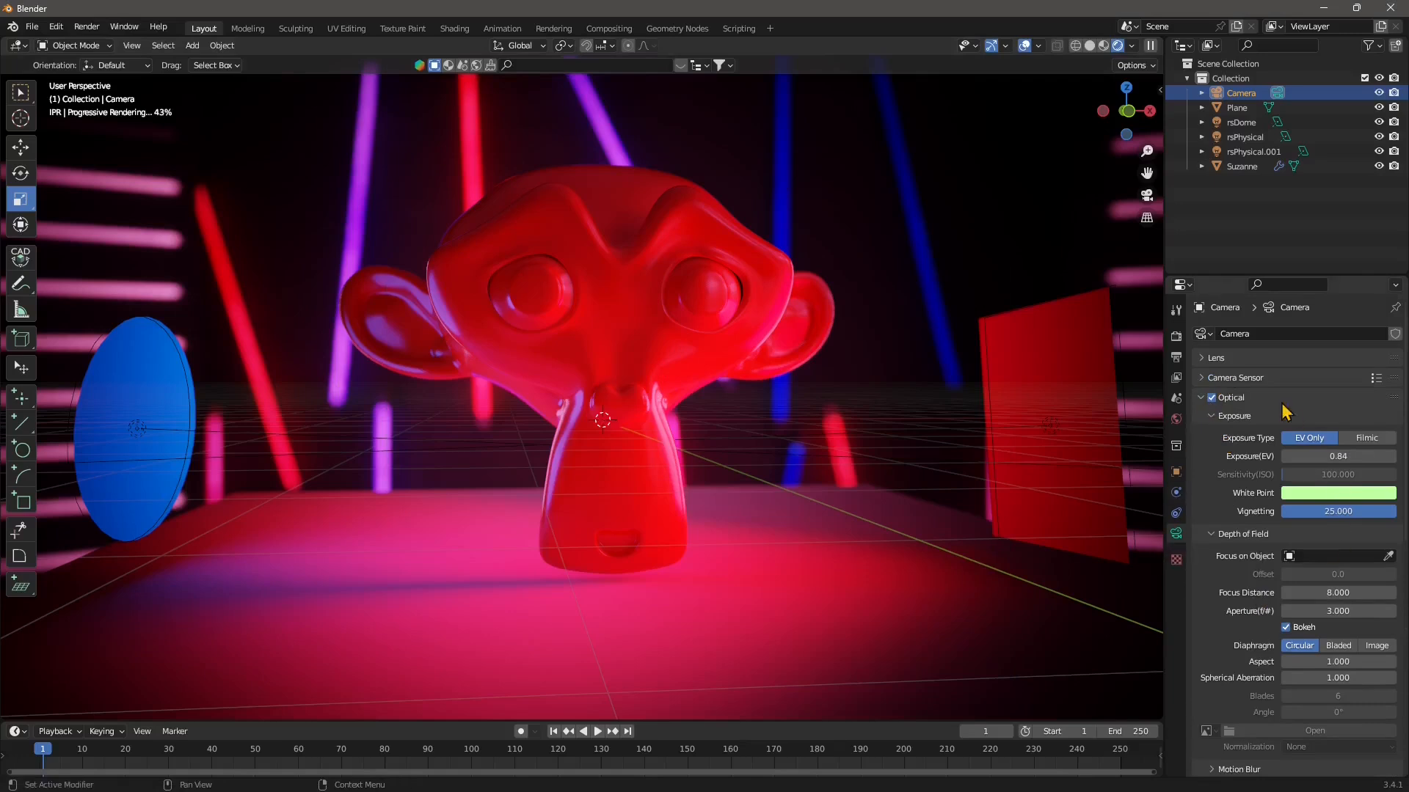
Switch the Redshift render settings to Advanced mode and toggle Global Illumination off and back on to compare its effect.
click(1176, 340)
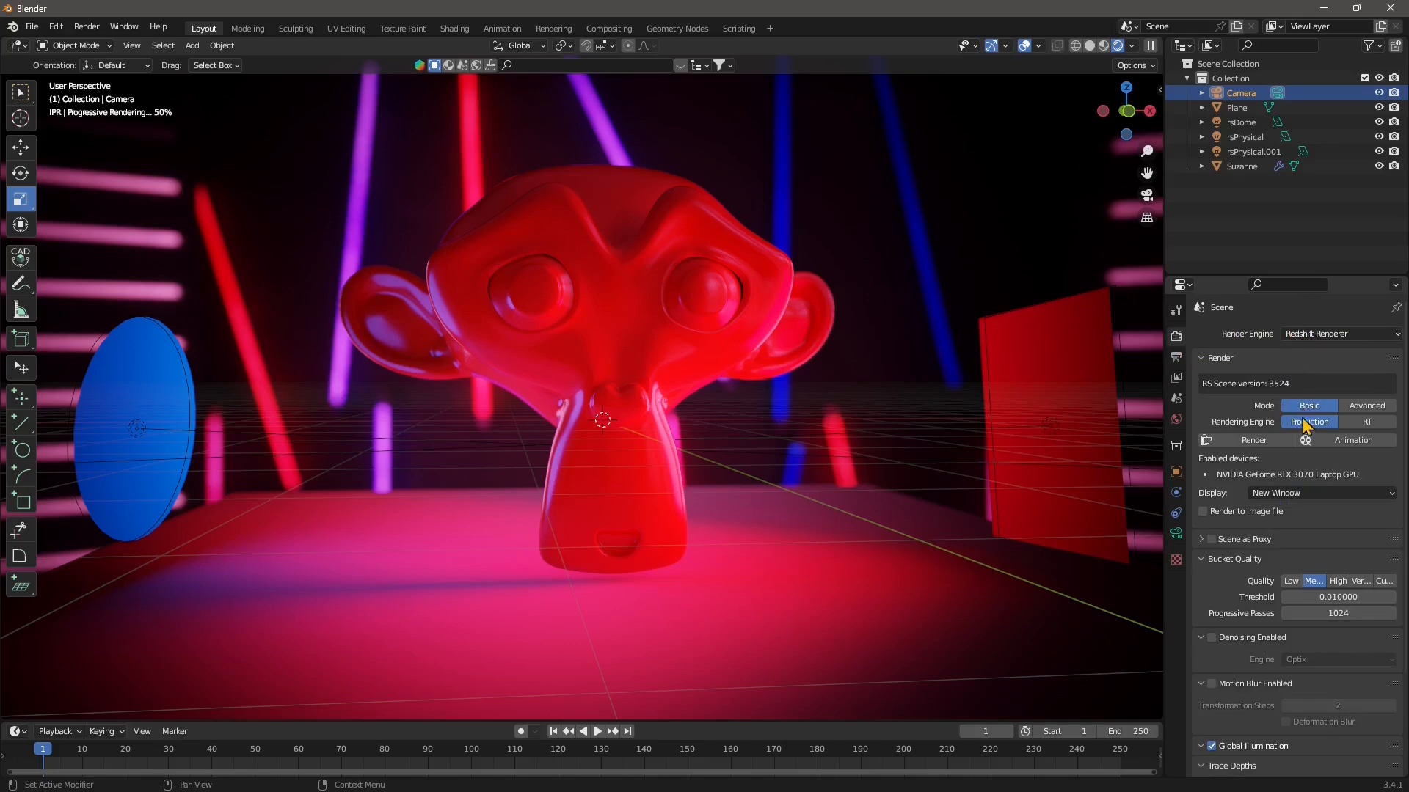
click(1365, 406)
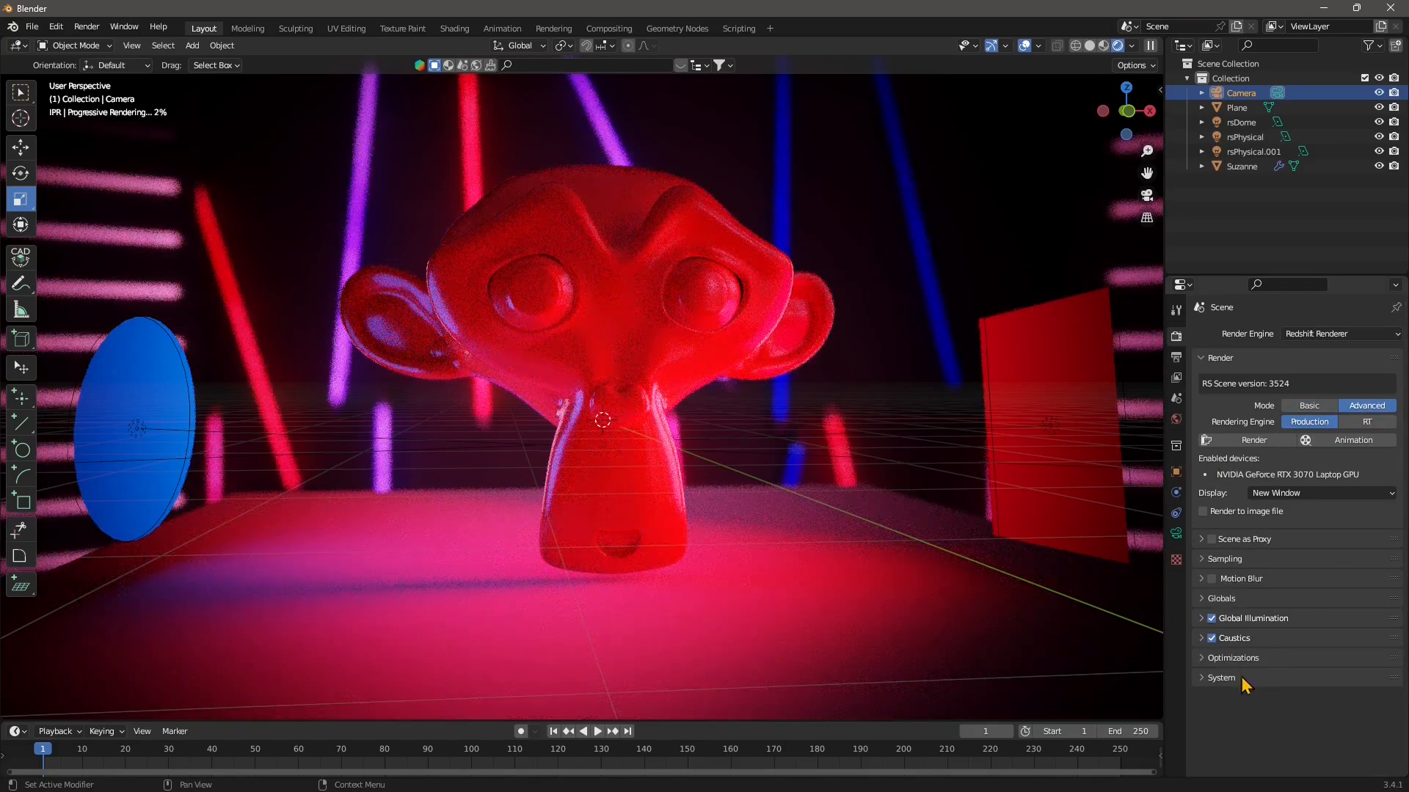
click(1212, 619)
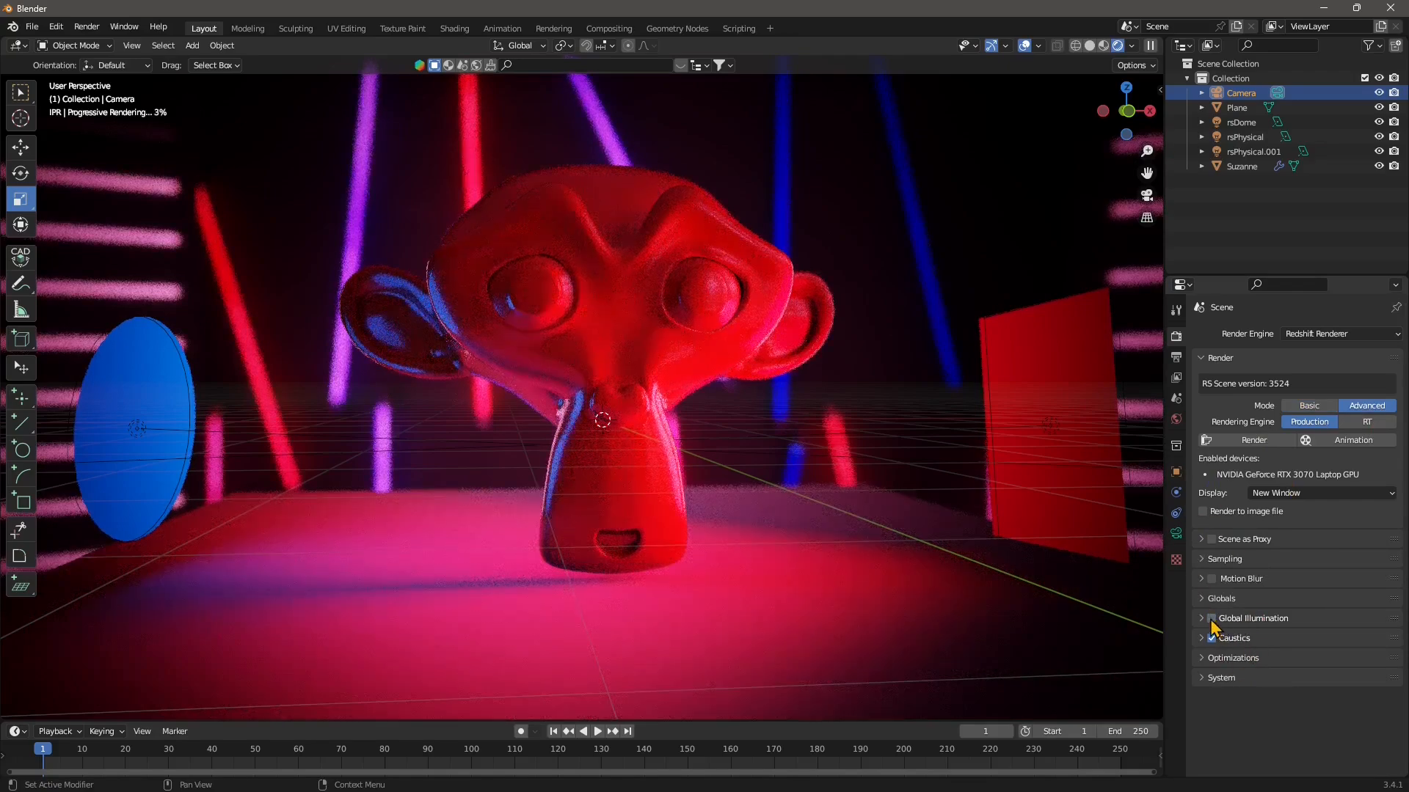
click(1212, 620)
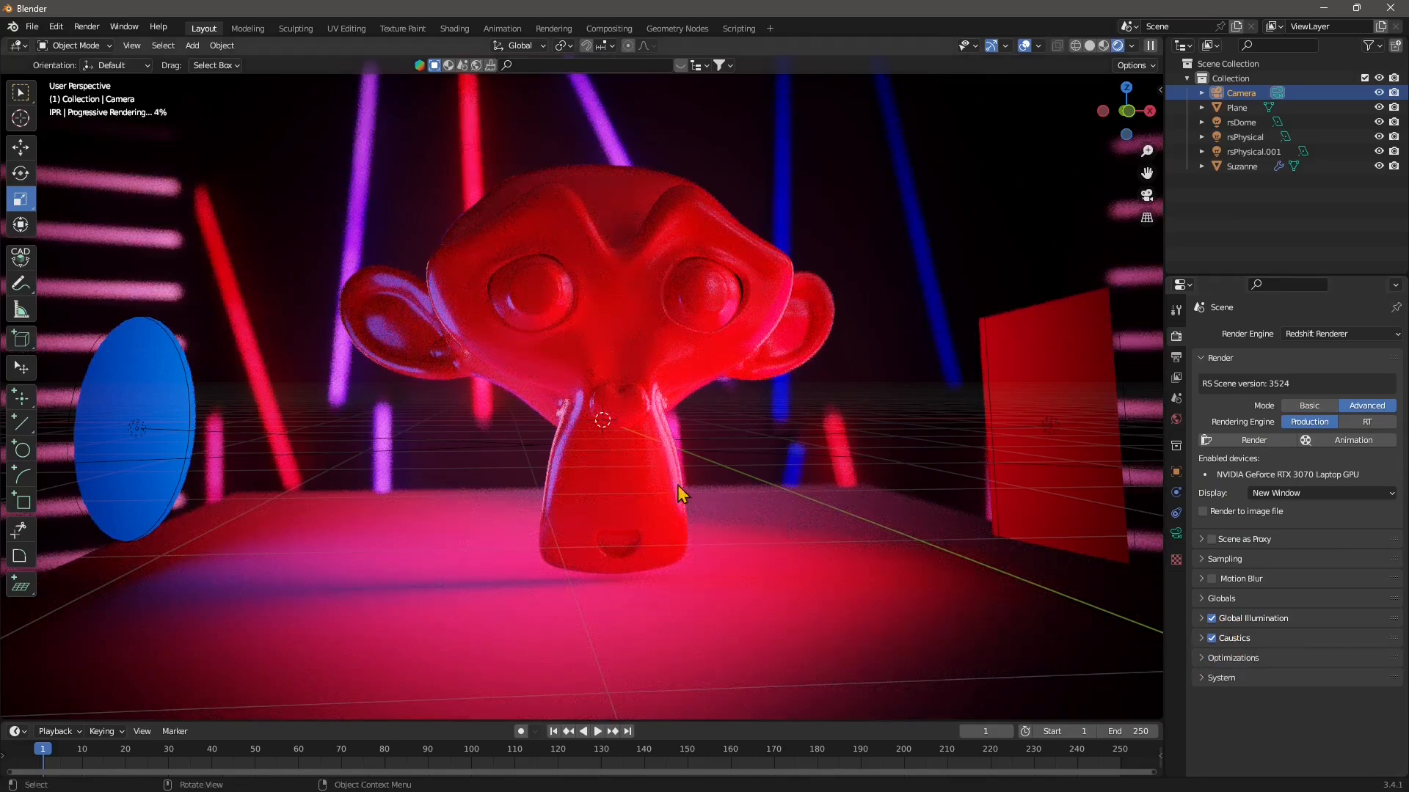
Switch the Redshift render settings to Basic mode, enable Optix denoising, and collapse the Bucket Quality, Denoising and Motion Blur sections.
click(1330, 408)
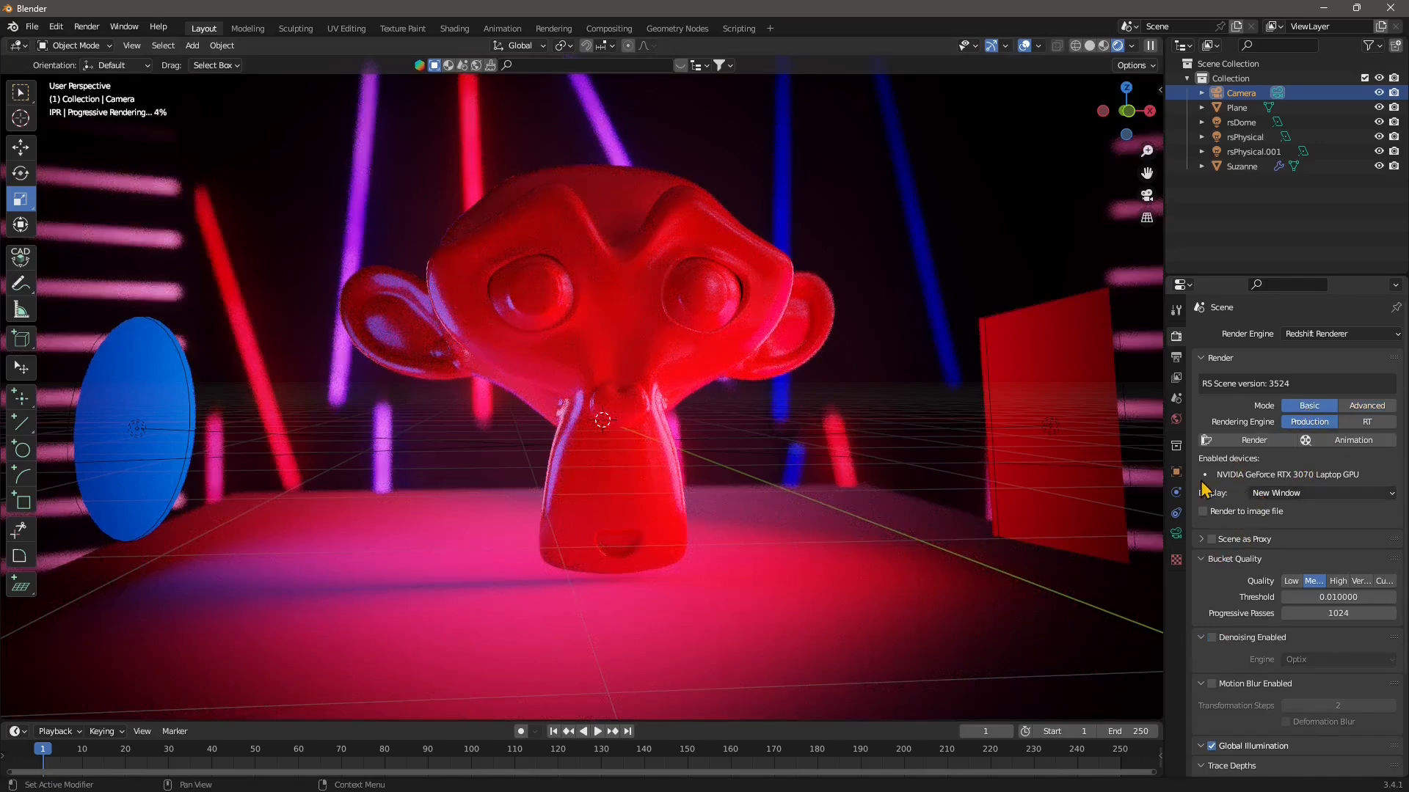
click(1206, 553)
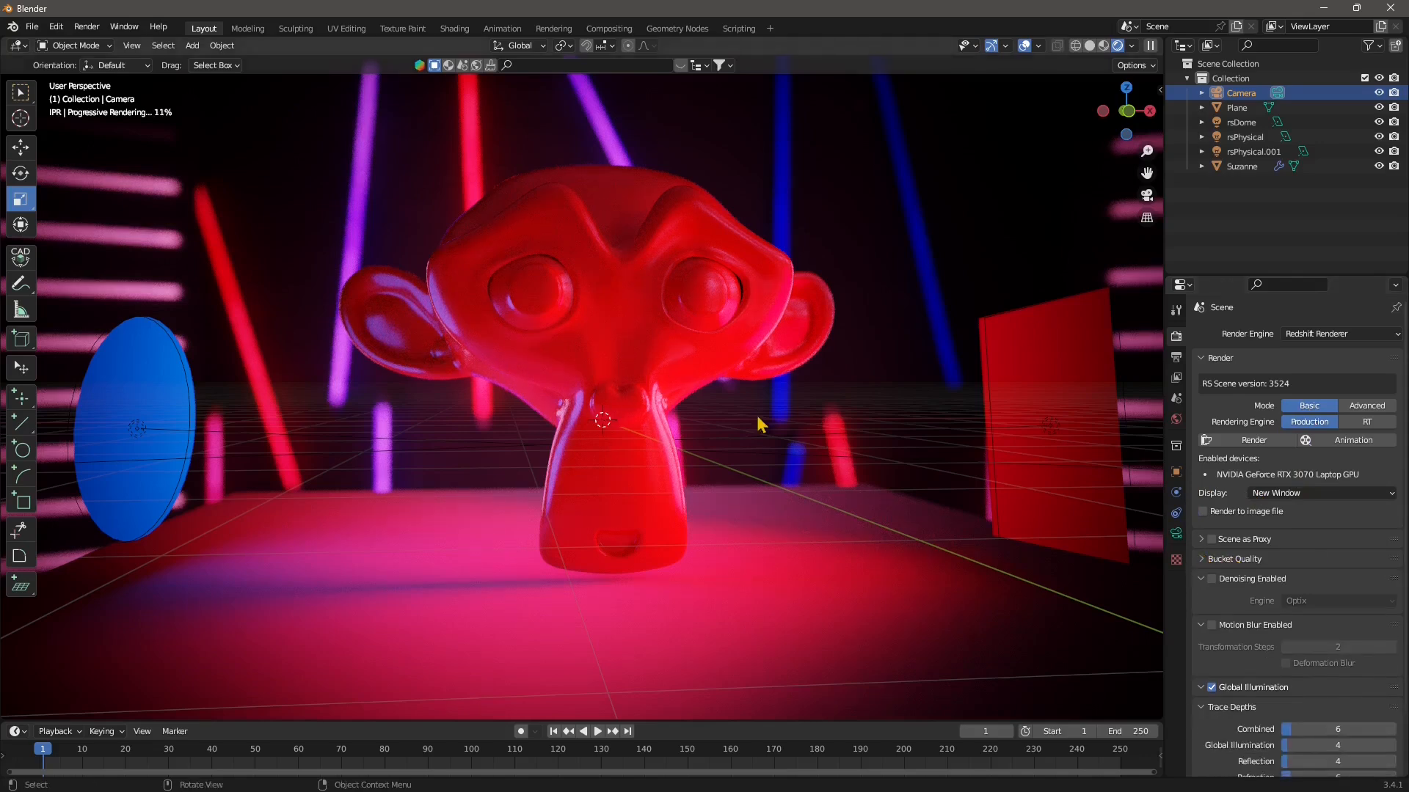
click(1213, 580)
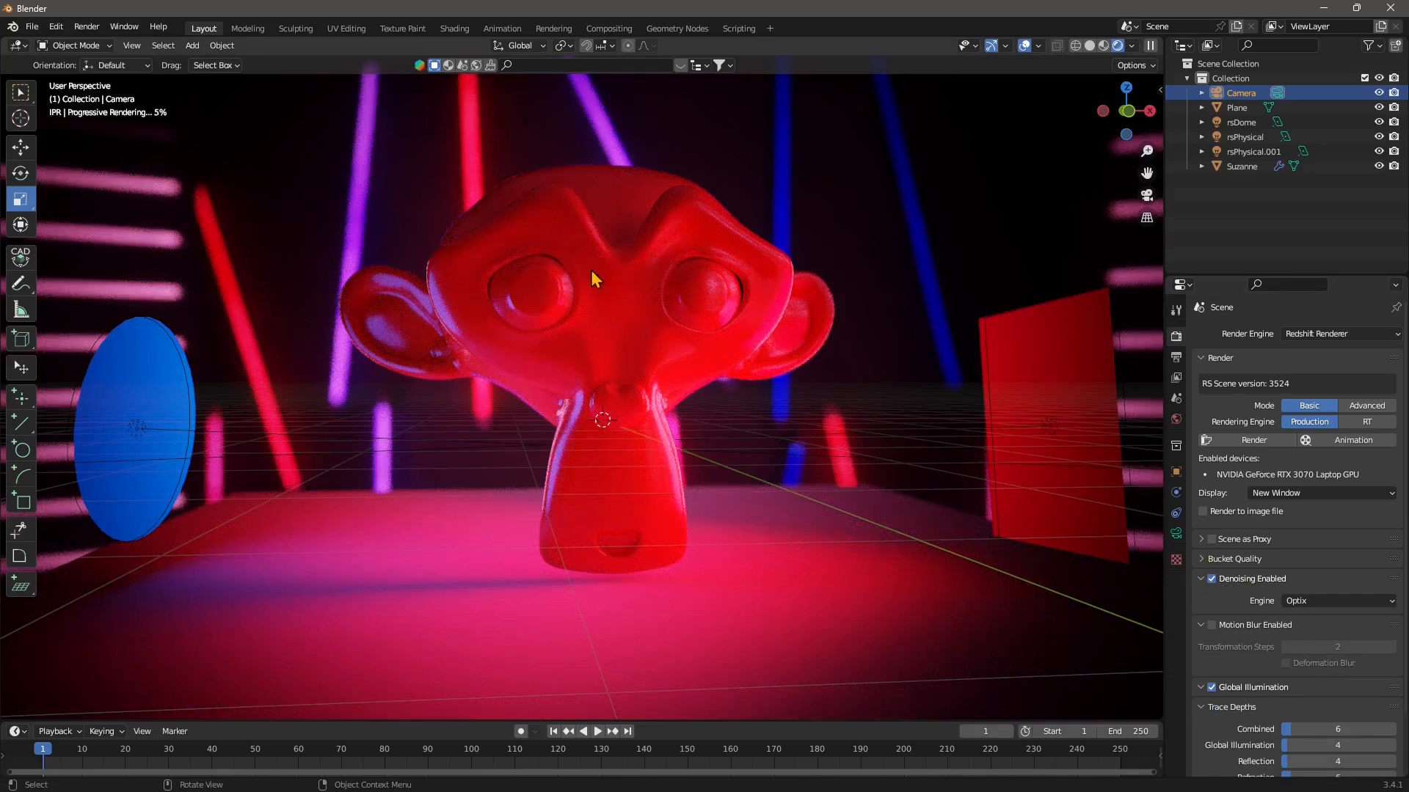
click(1200, 579)
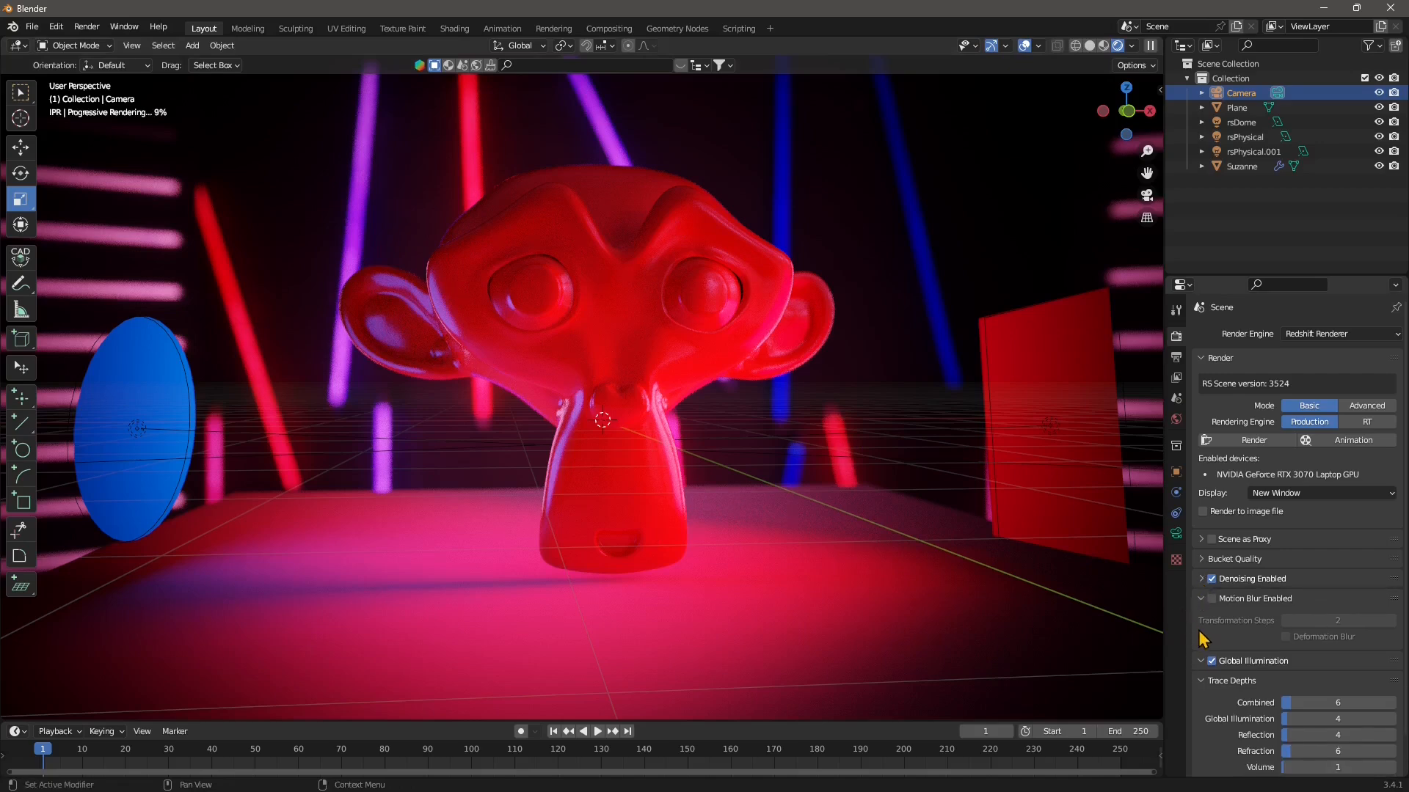
click(1201, 599)
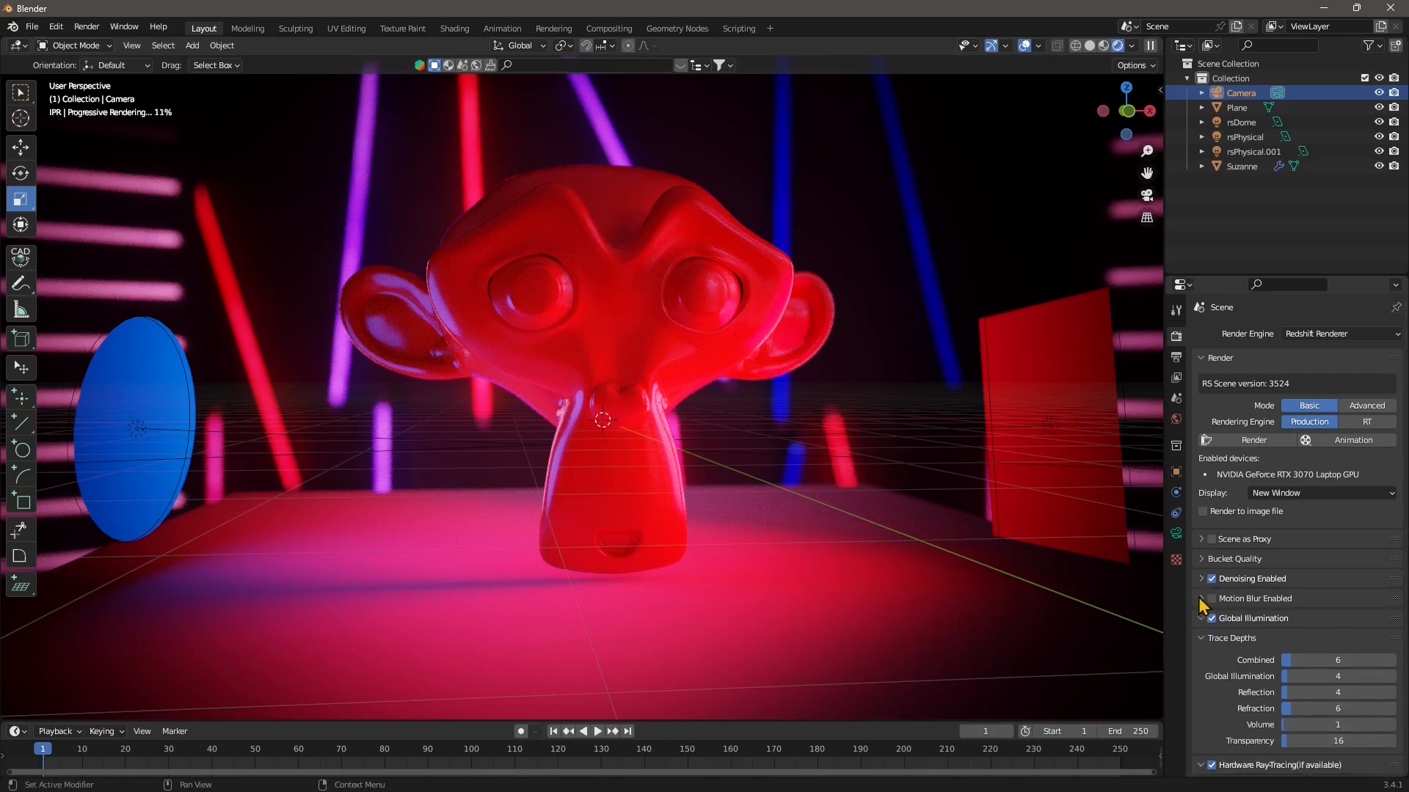
Set the Redshift trace depths to 10 for Combined and 9 for Global Illumination.
click(1296, 663)
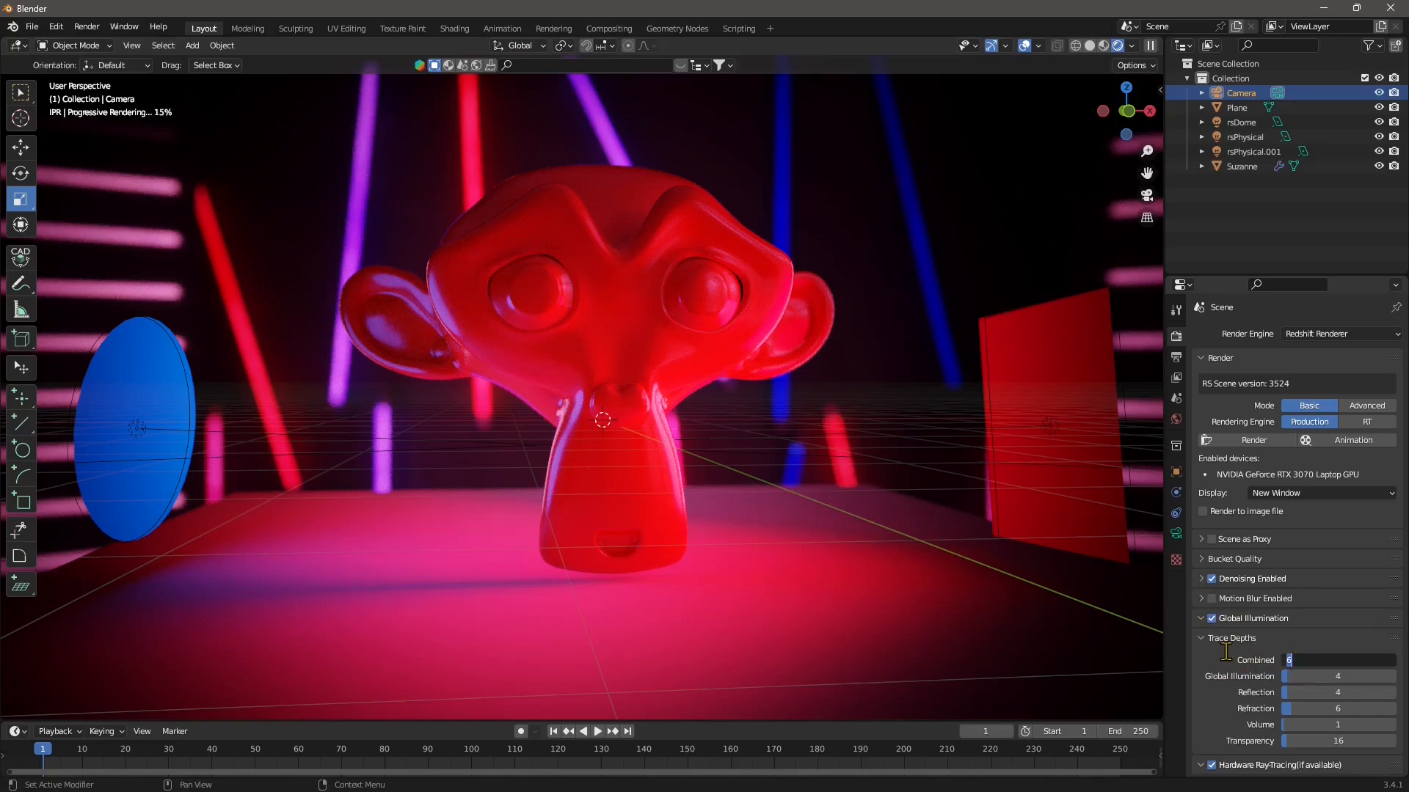
text(10)
key(Return)
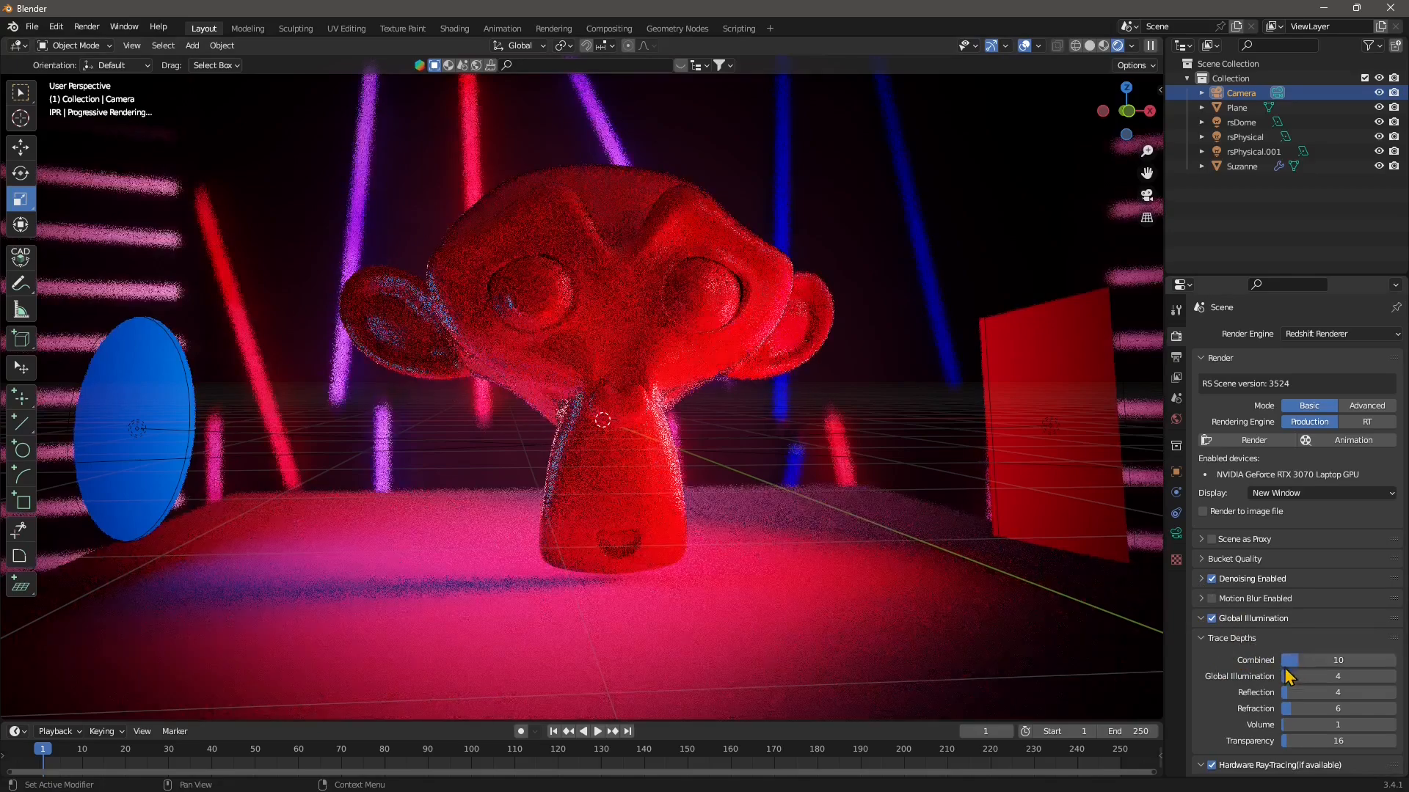
drag(1294, 681, 1306, 681)
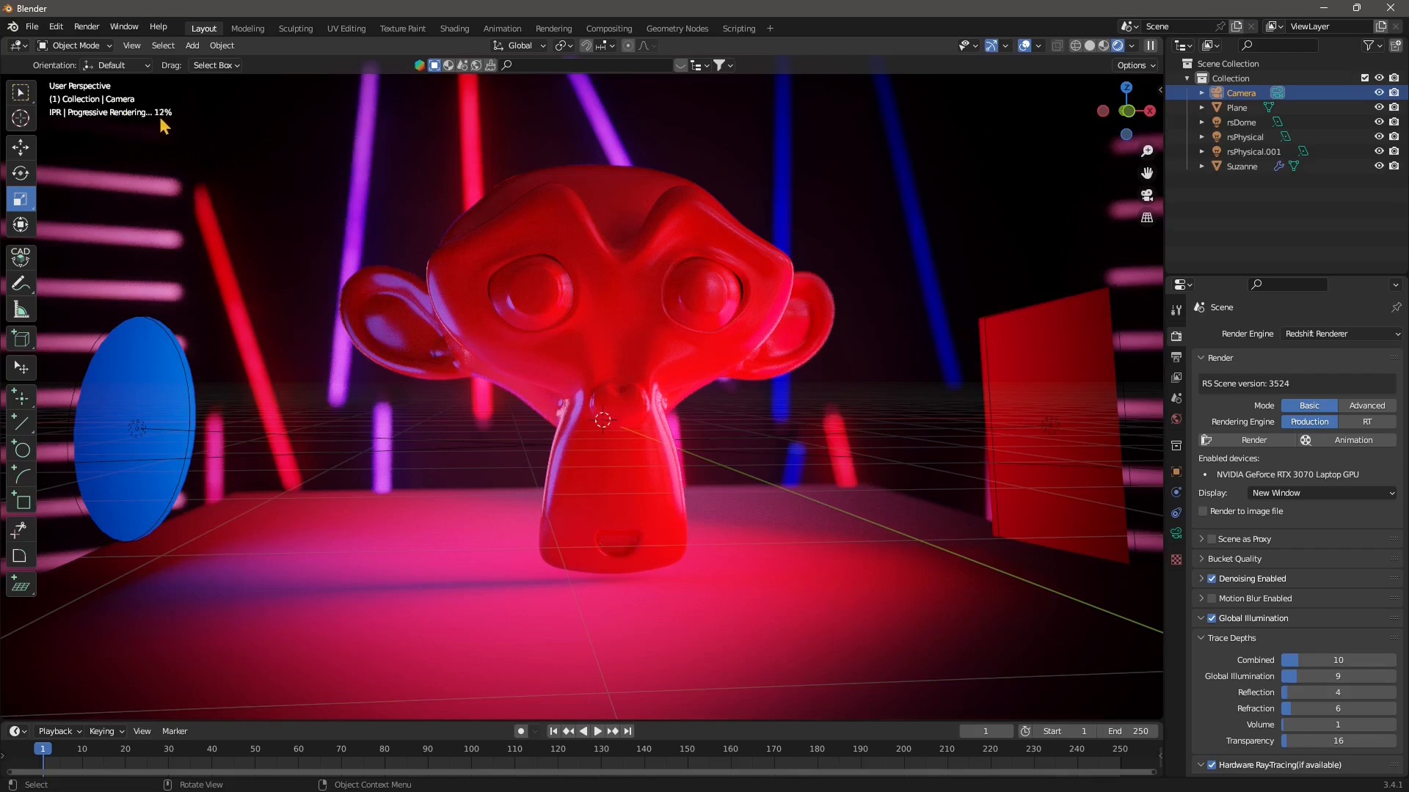
Change the Redshift rendering engine from Production to RT and inspect the monkey head from another angle.
click(1369, 423)
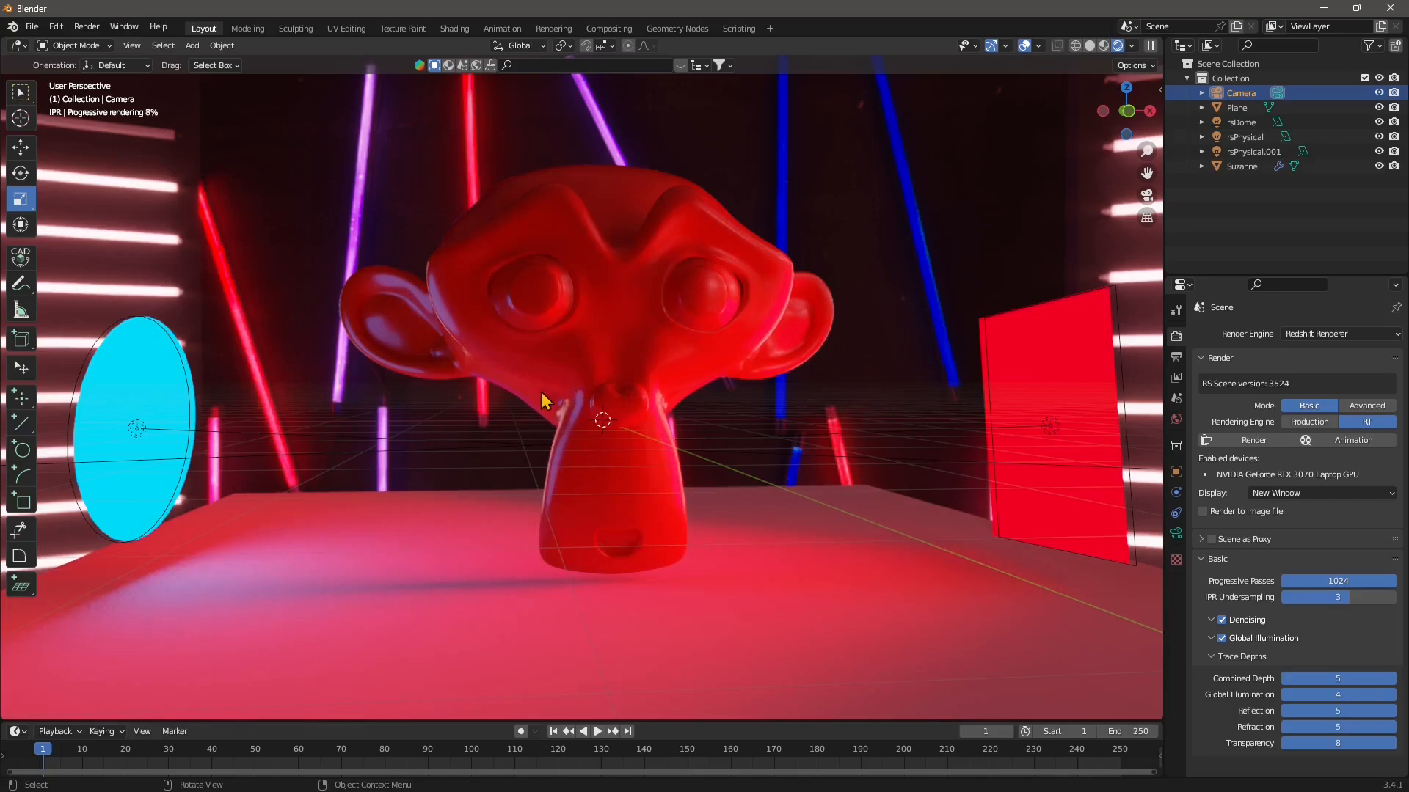
mouse_move(540, 392)
middle_down()
mouse_move(617, 429)
mouse_move(537, 424)
mouse_move(556, 404)
middle_up()
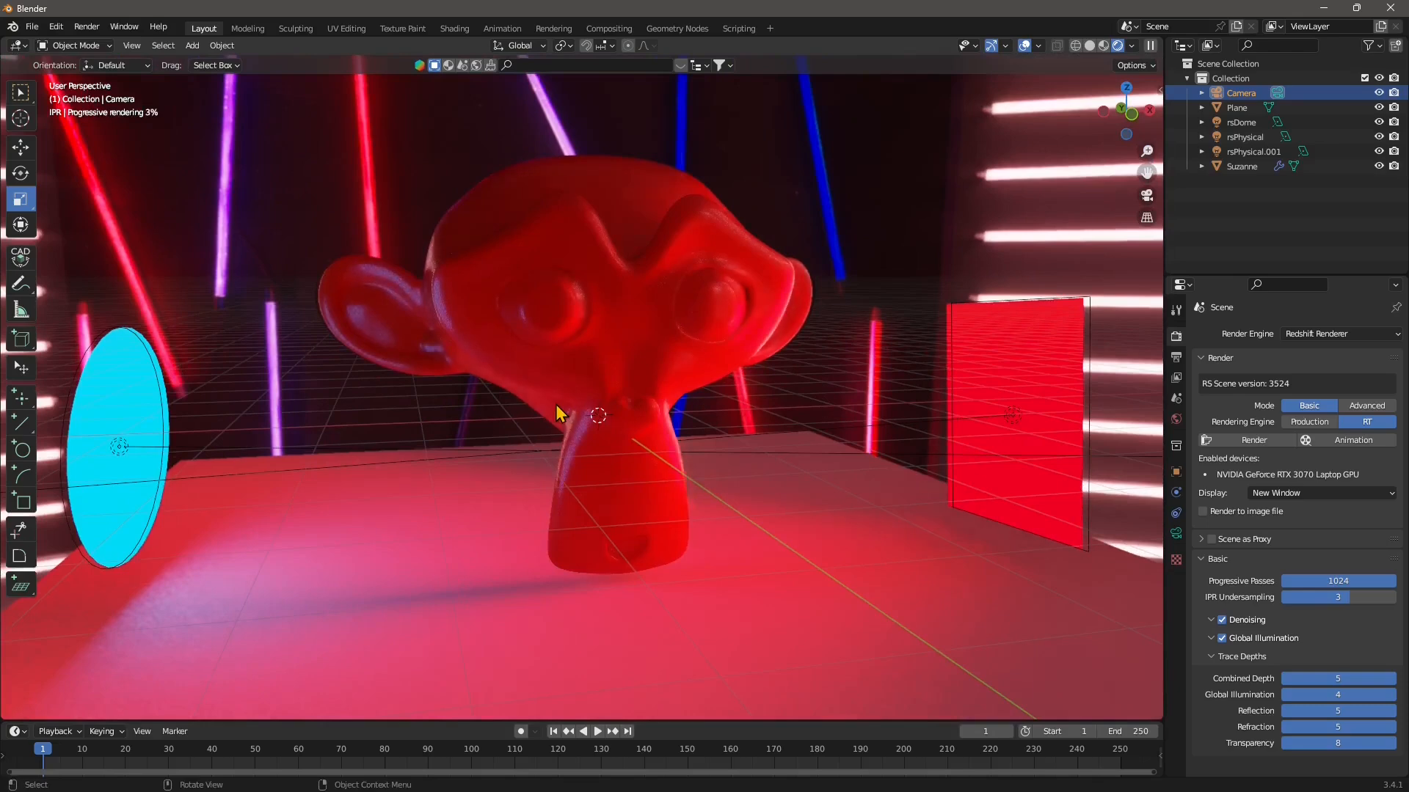